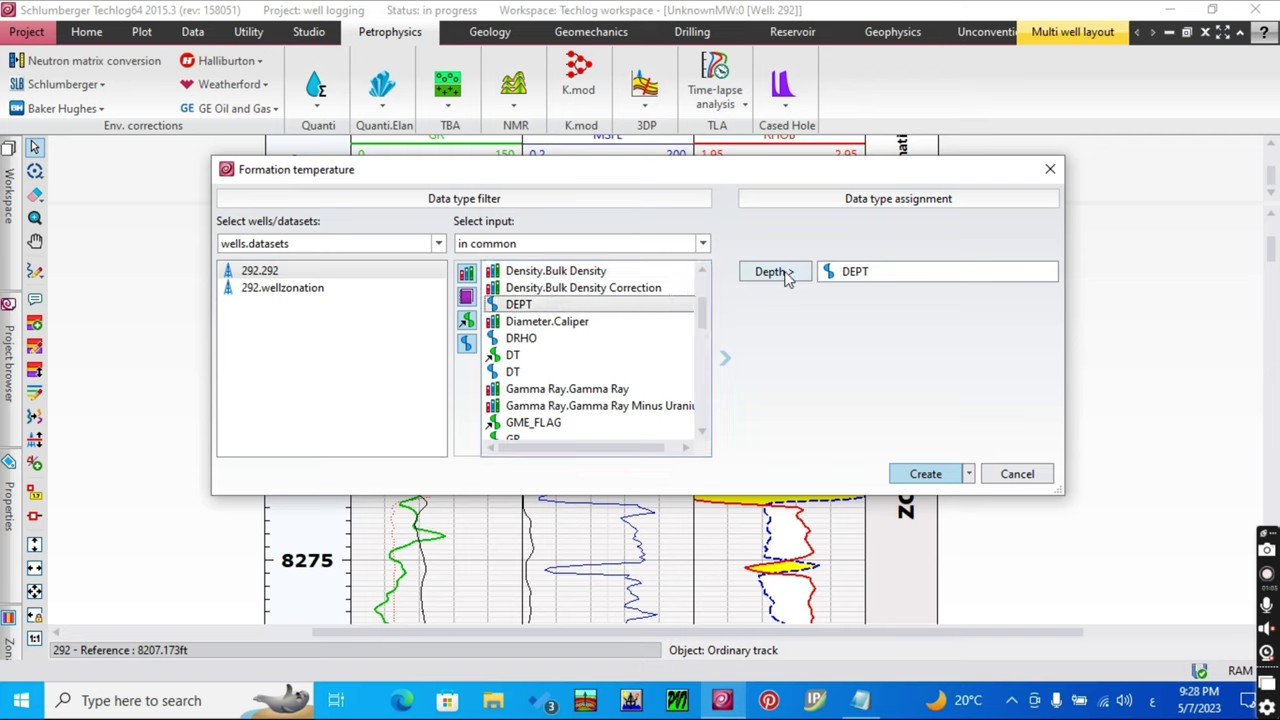
- Create the Formation temperature method with DEPT as depth and add well 292's datasets 292 and wellzonation as its inputs
left_click(926, 476)
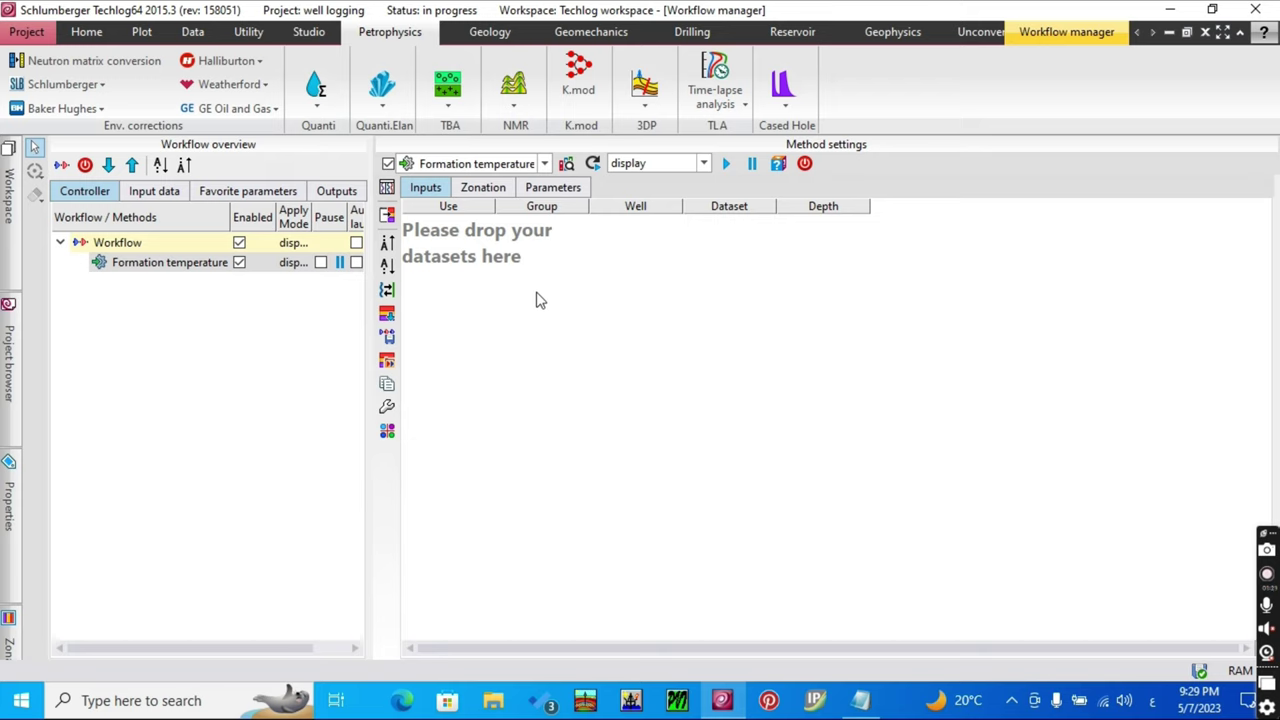
left_click(8, 397)
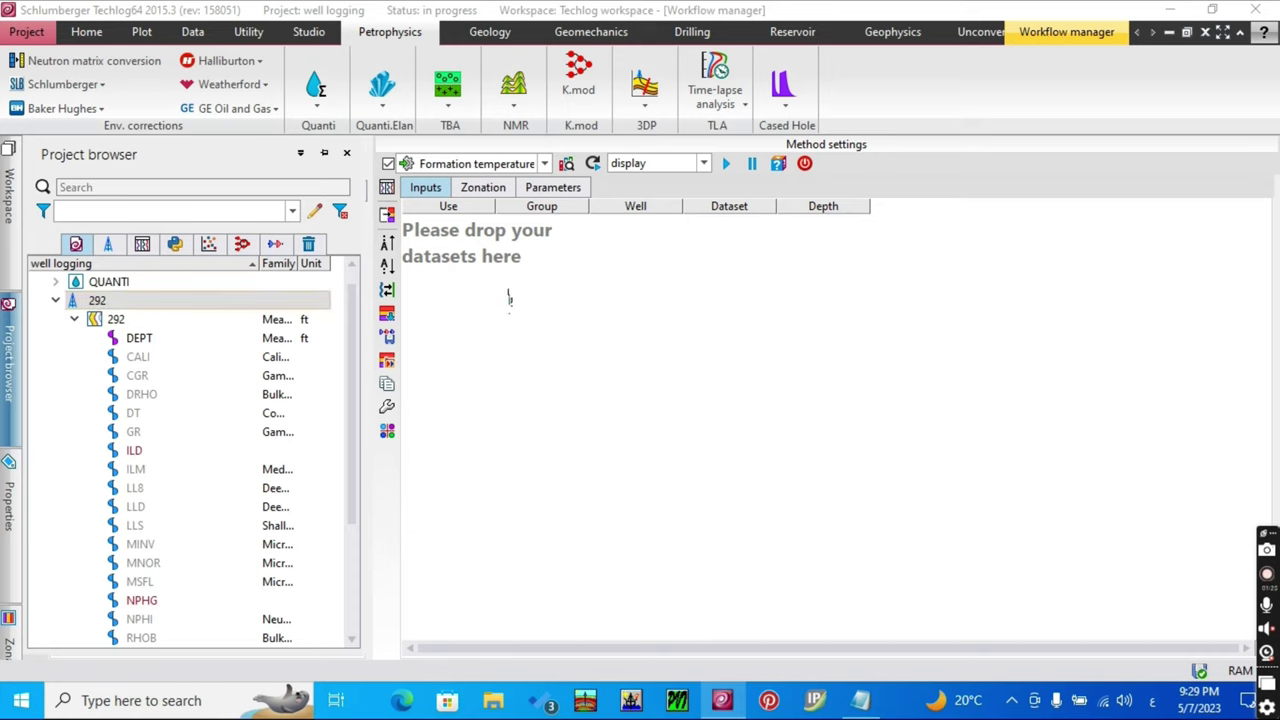
left_click_drag(509, 298, 509, 294)
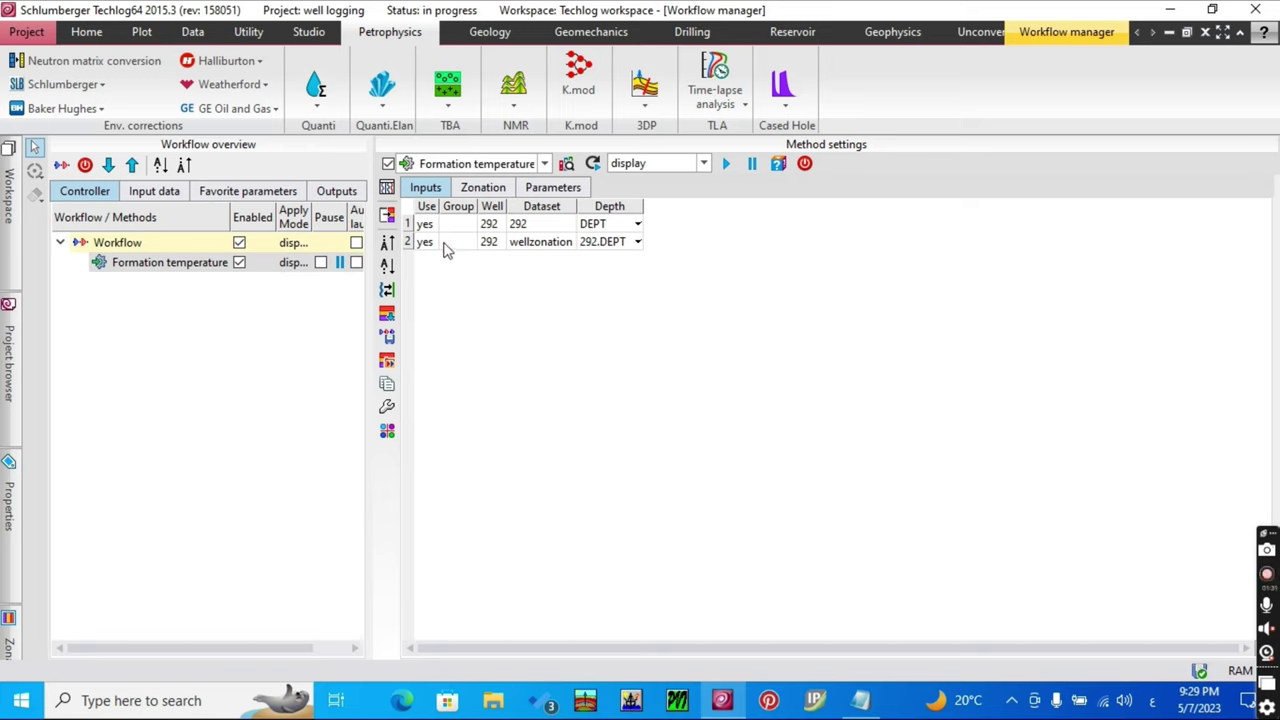
- Review the method's zonation, then choose TLI/BLI as the temperature method for dataset 292 in its parameters
left_click(489, 192)
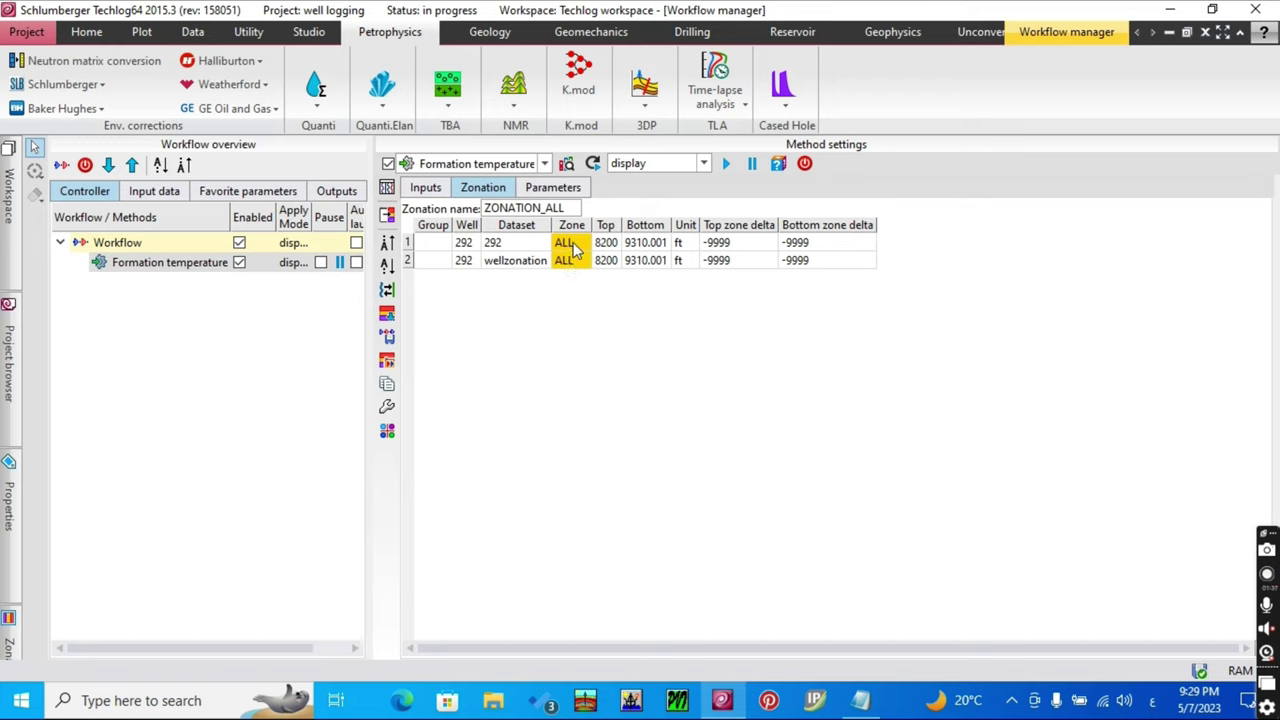
left_click(574, 192)
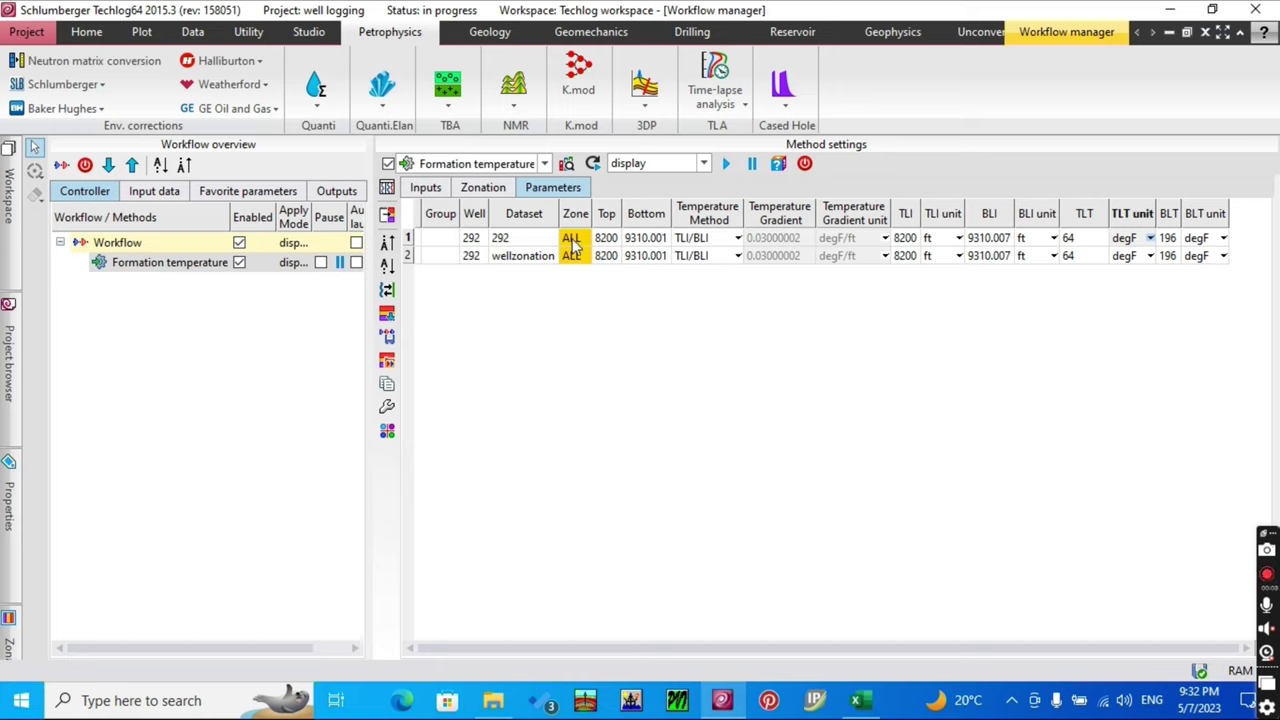
left_click(575, 244)
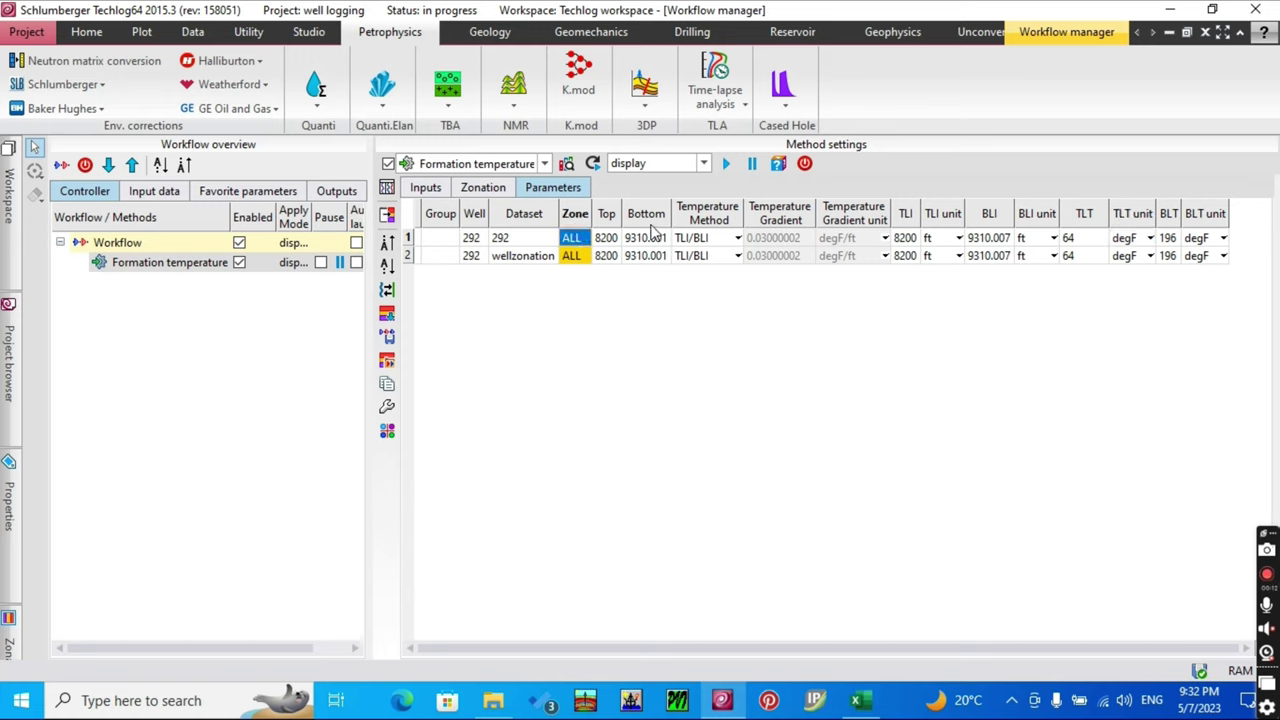
left_click(737, 240)
left_click(737, 240)
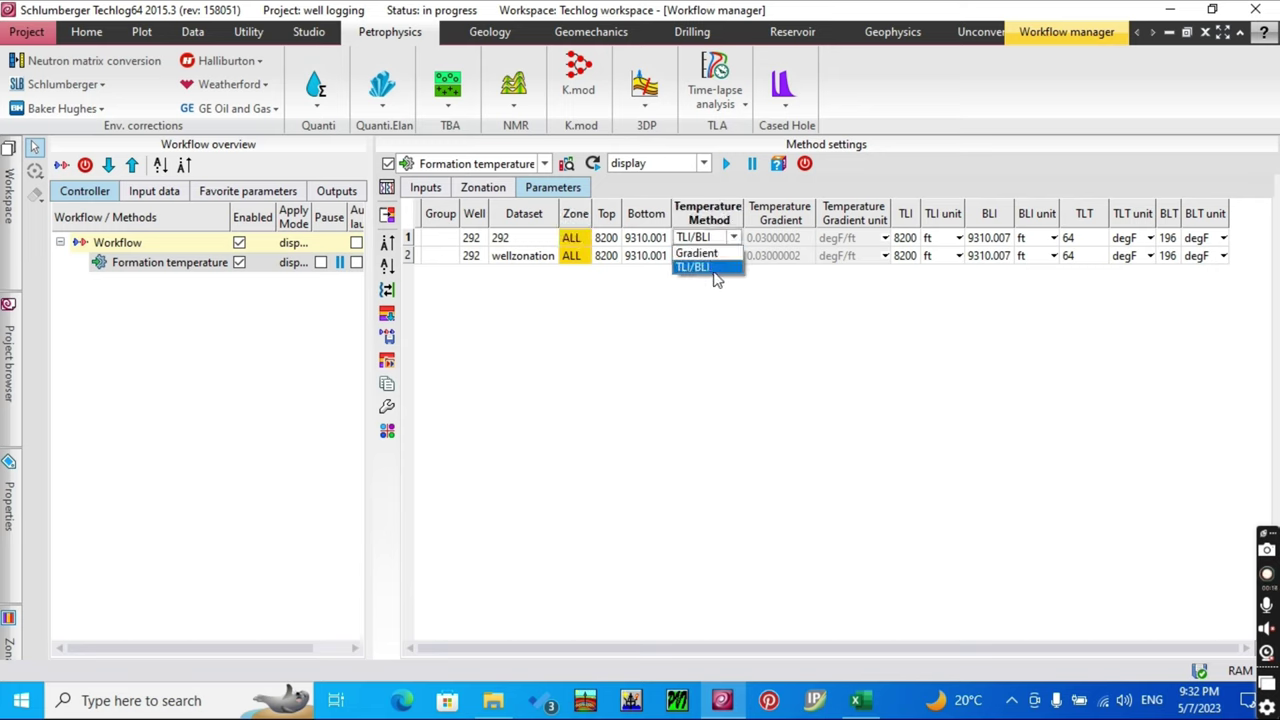
left_click(716, 268)
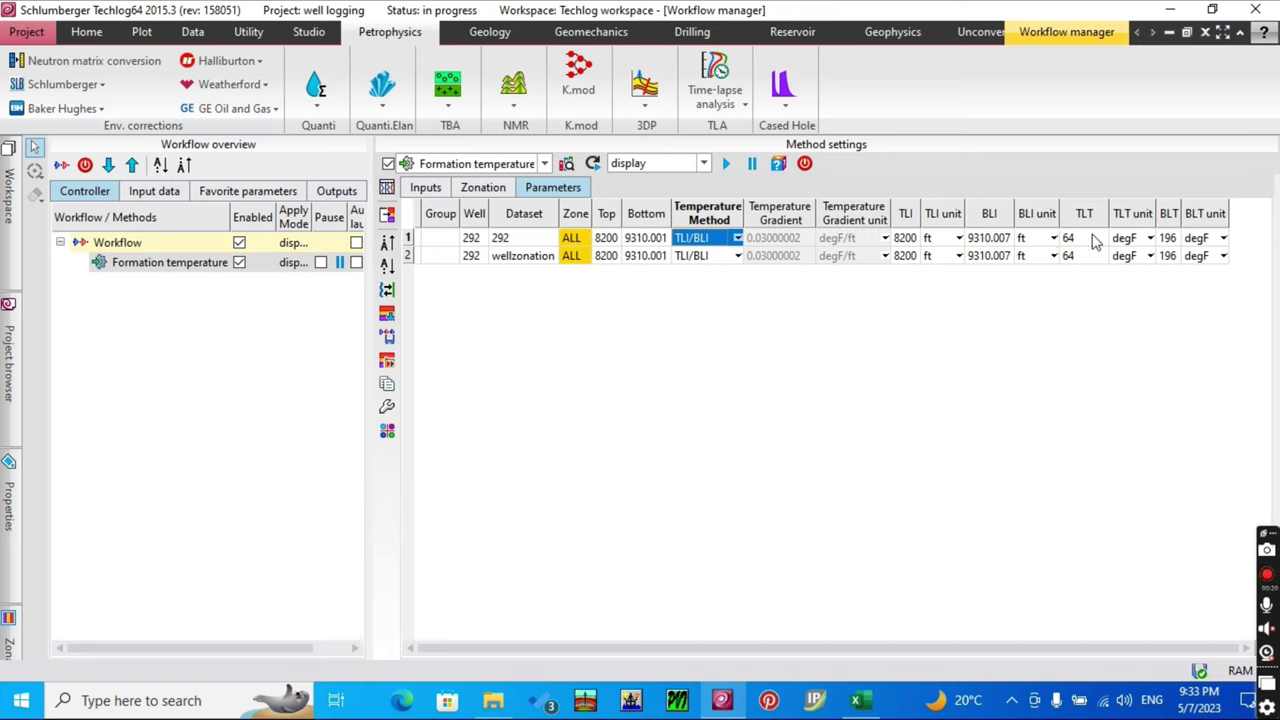
- Switch to Data.xlsx in Excel to check well 292's surface temperature and BHT against the TLT and BLT parameters in Techlog
left_click(865, 700)
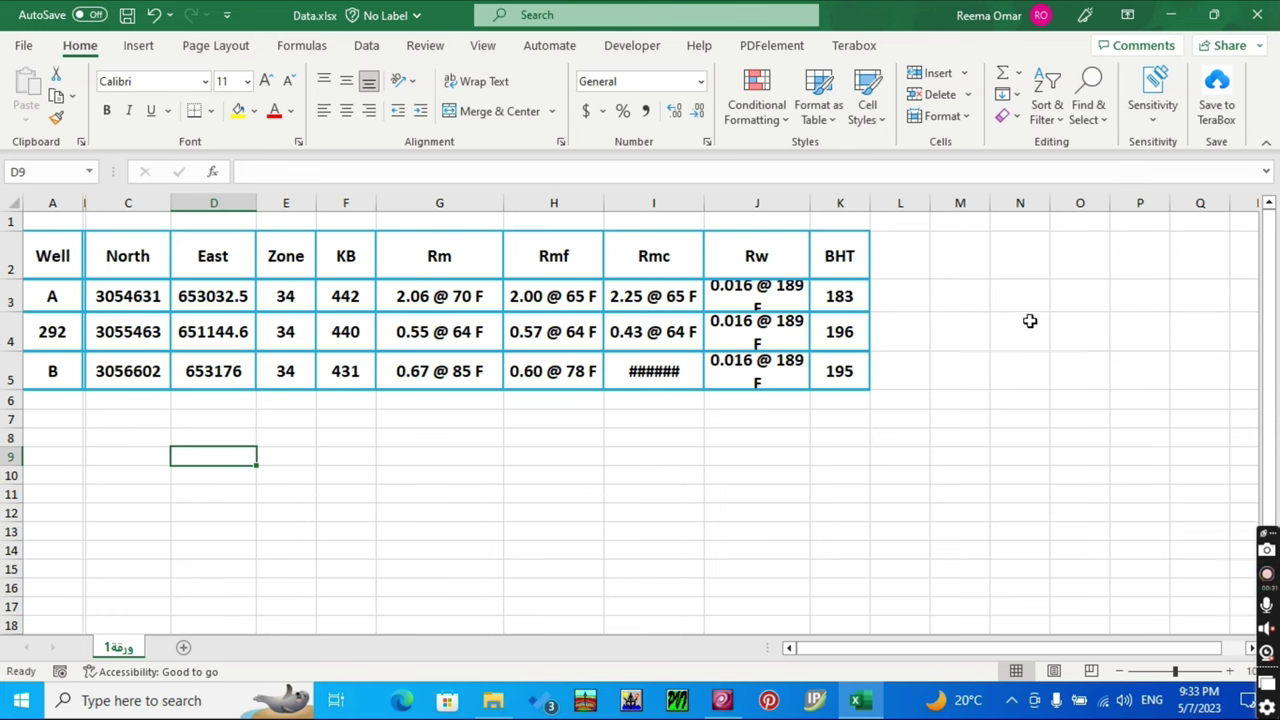
left_click(1172, 16)
left_click(1068, 240)
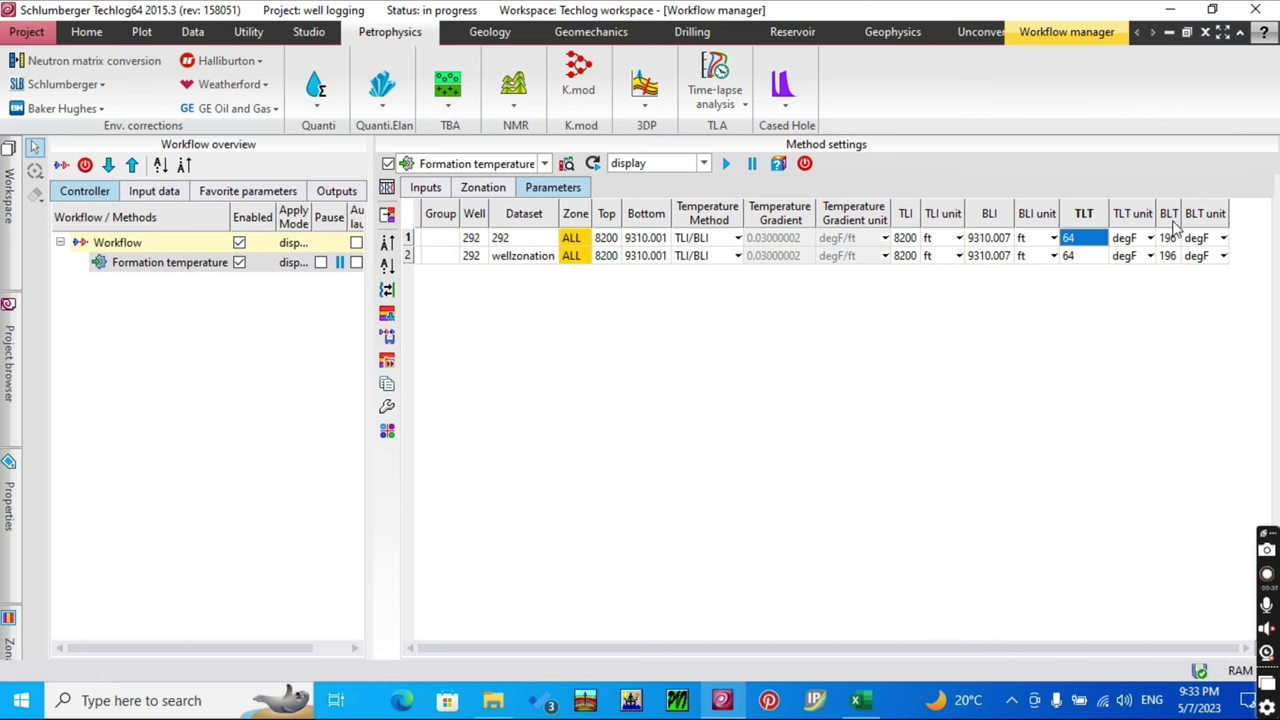
left_click(857, 700)
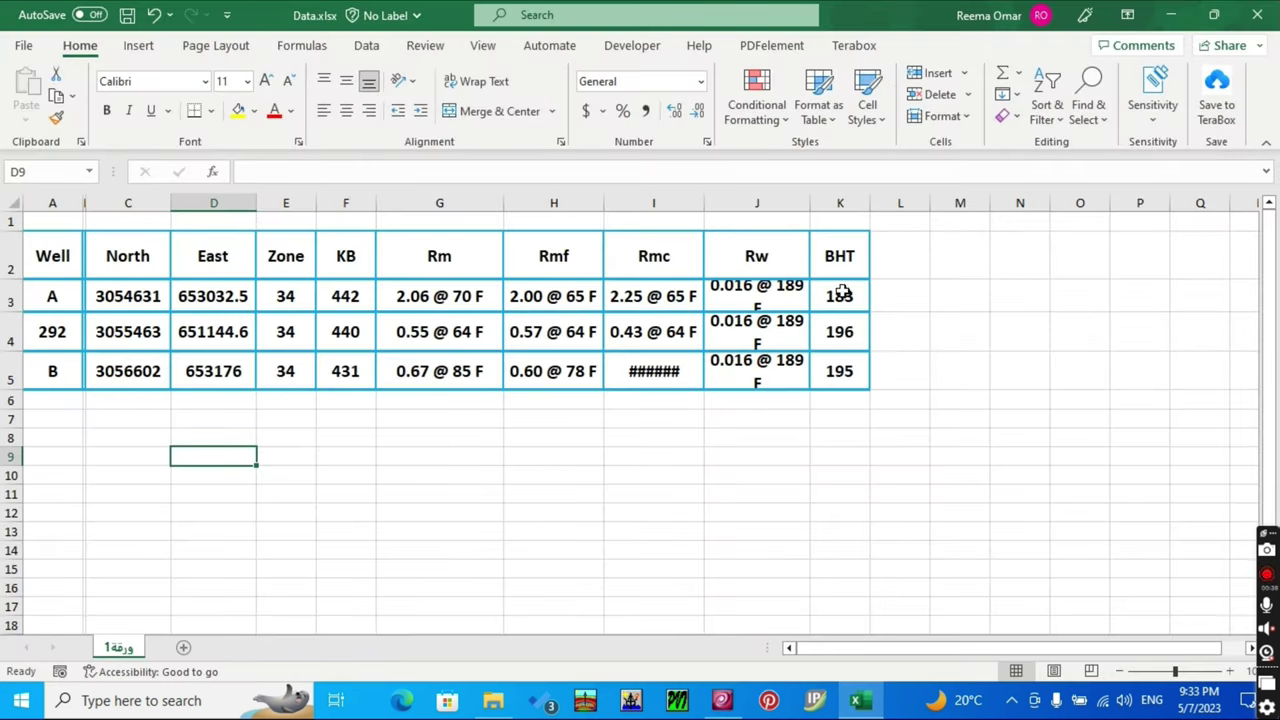
double_click(852, 338)
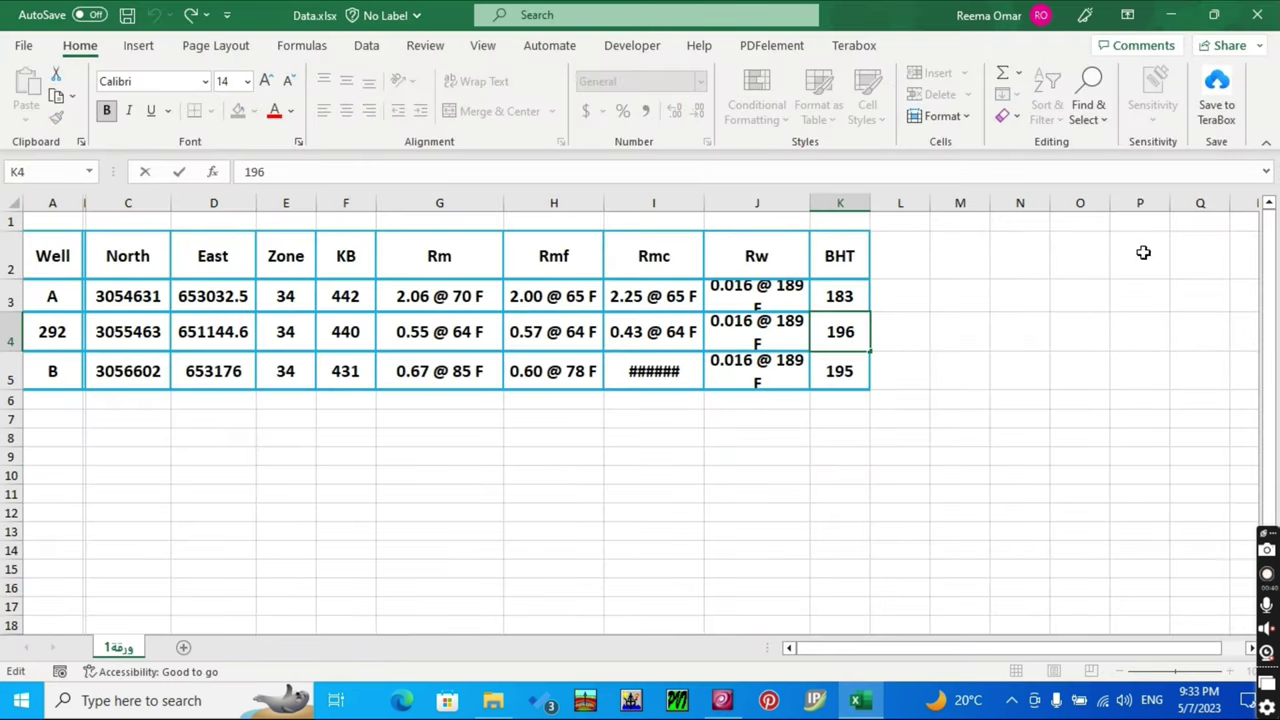
left_click(1175, 12)
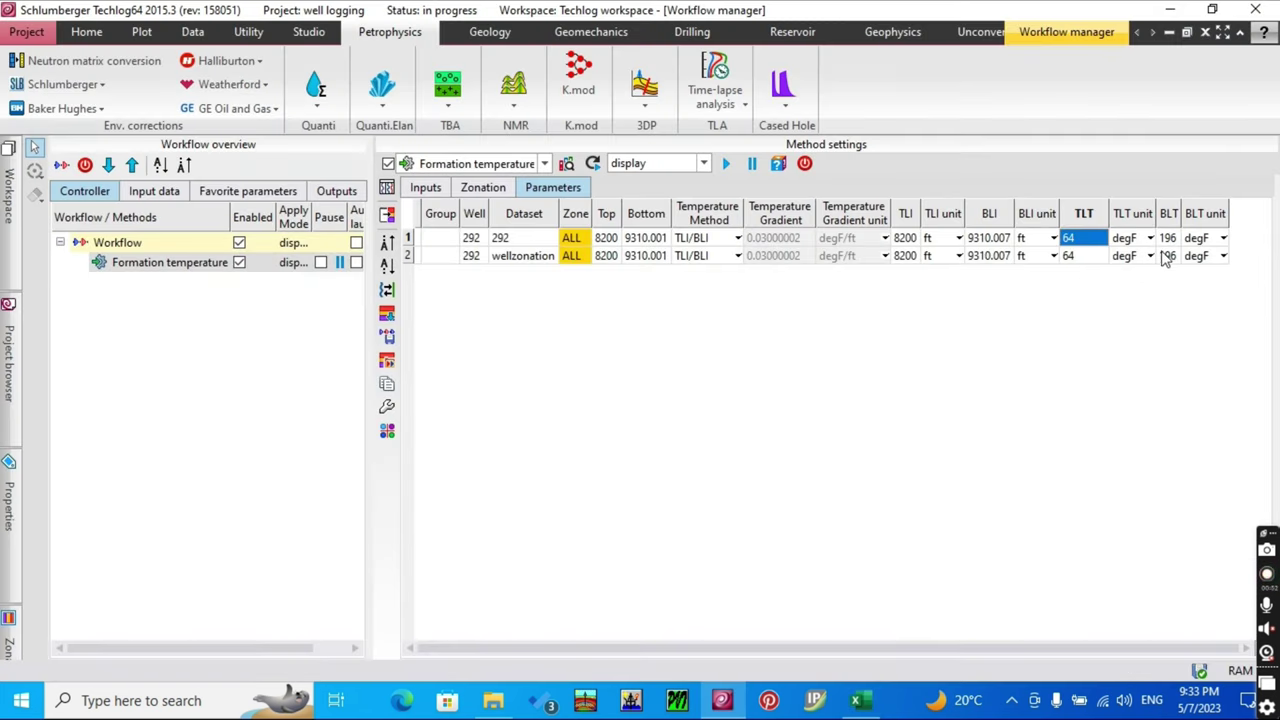
- Keep degF as the BLT unit for dataset 292 and run the Formation temperature method
left_click(1210, 240)
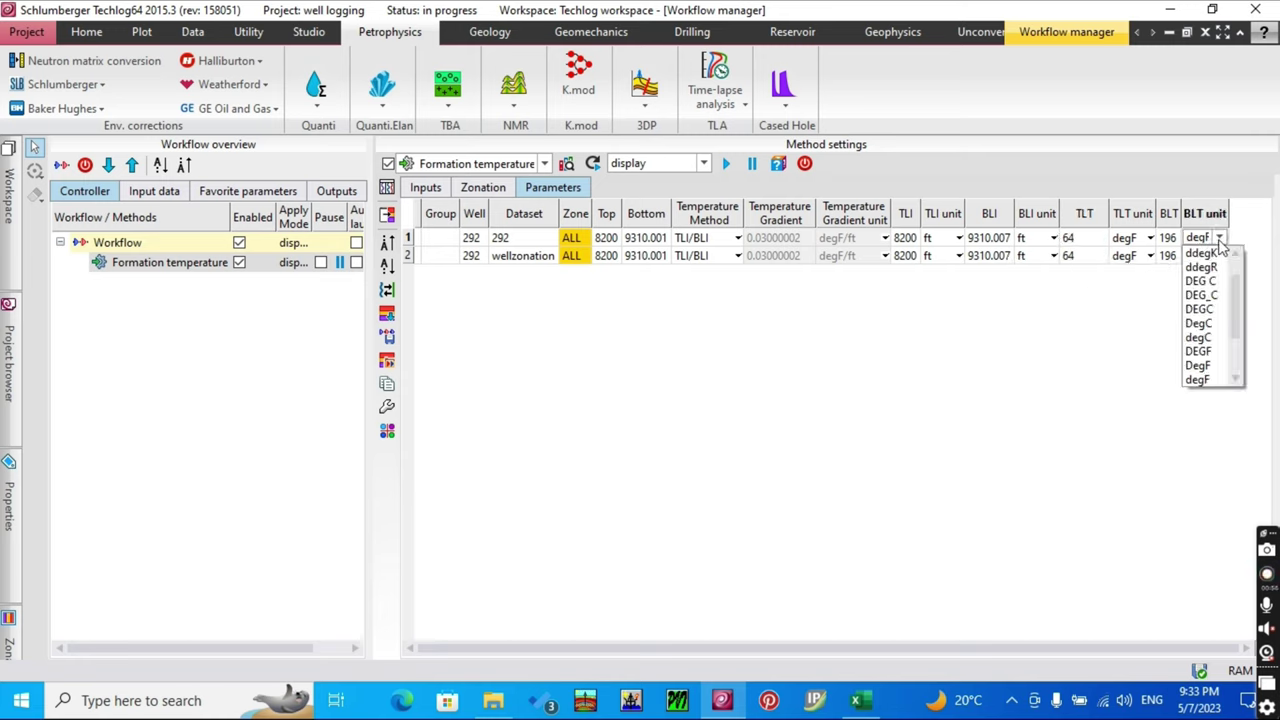
left_click(1121, 314)
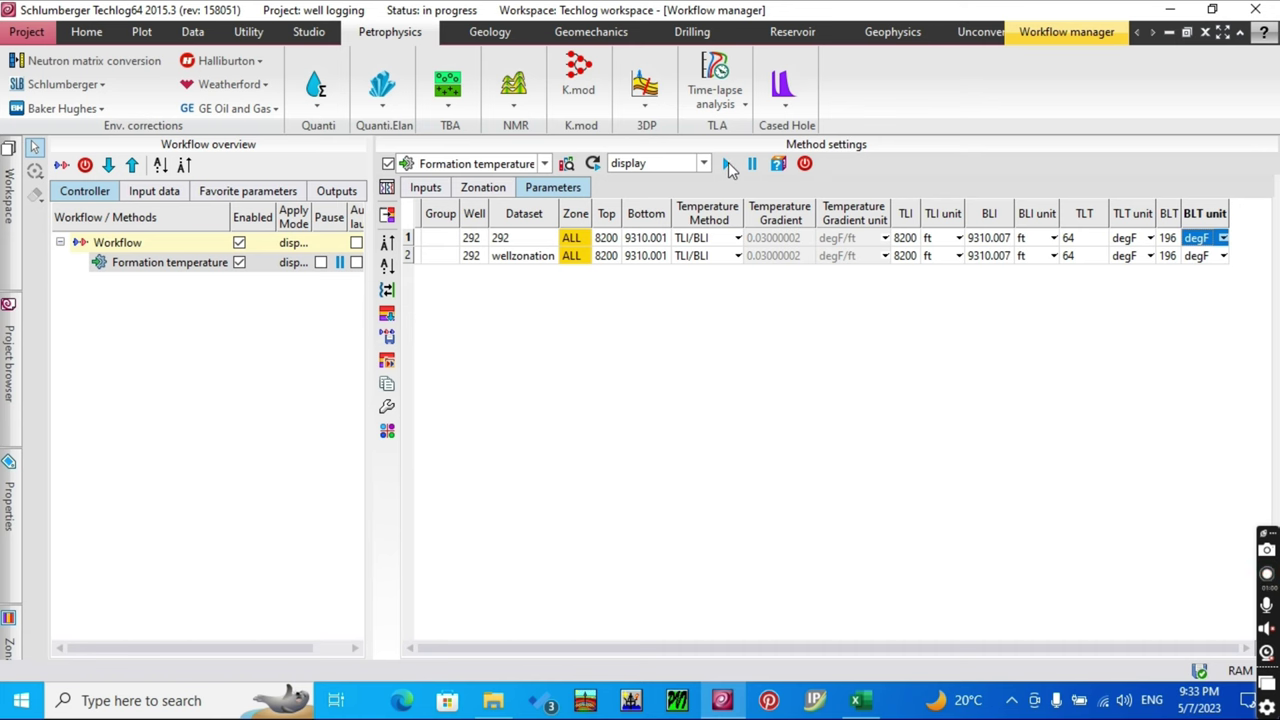
left_click(727, 165)
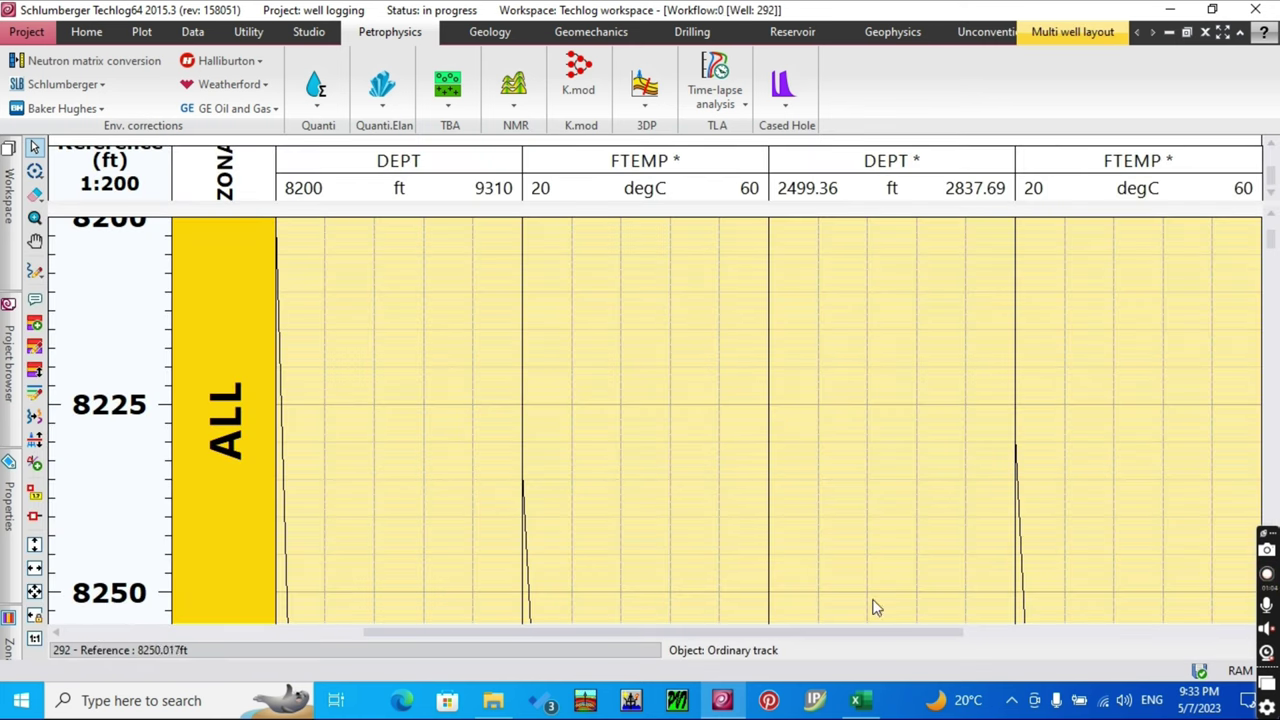
- Examine the computed FTEMP curves along the depth of well 292 together with their track header scales
left_click_drag(770, 634, 689, 634)
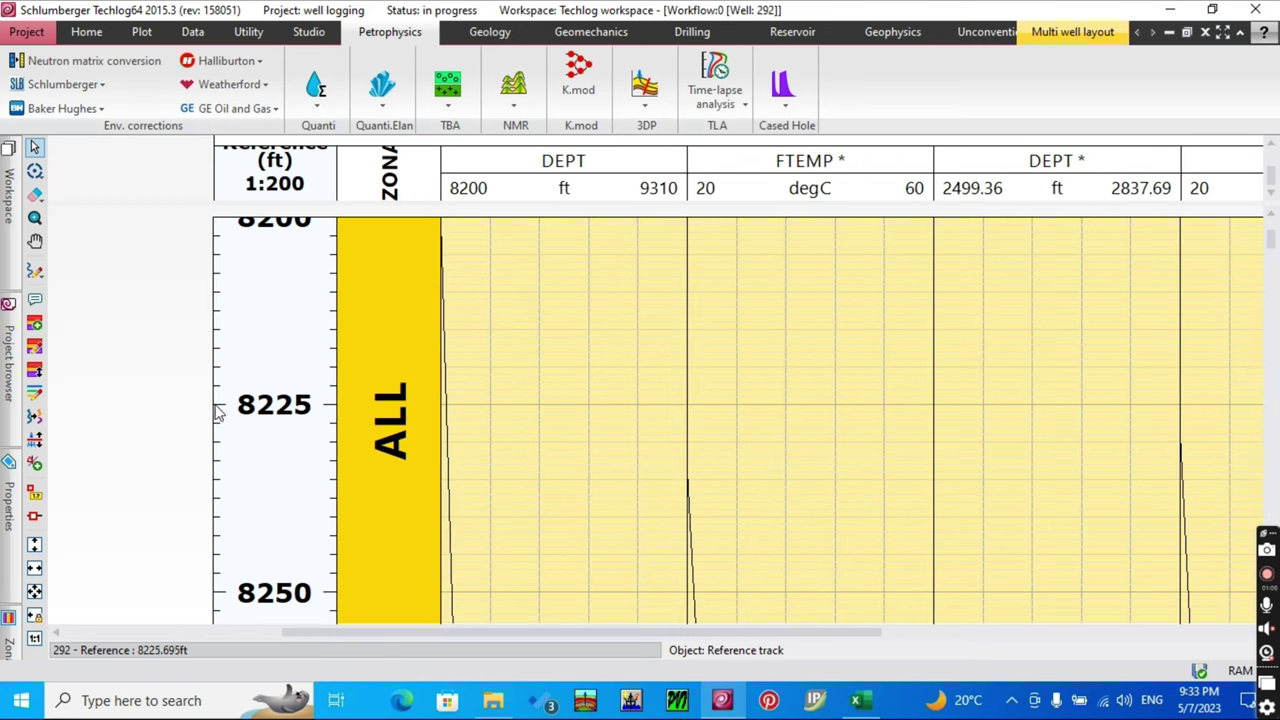
scroll(168, 355, "down", 1)
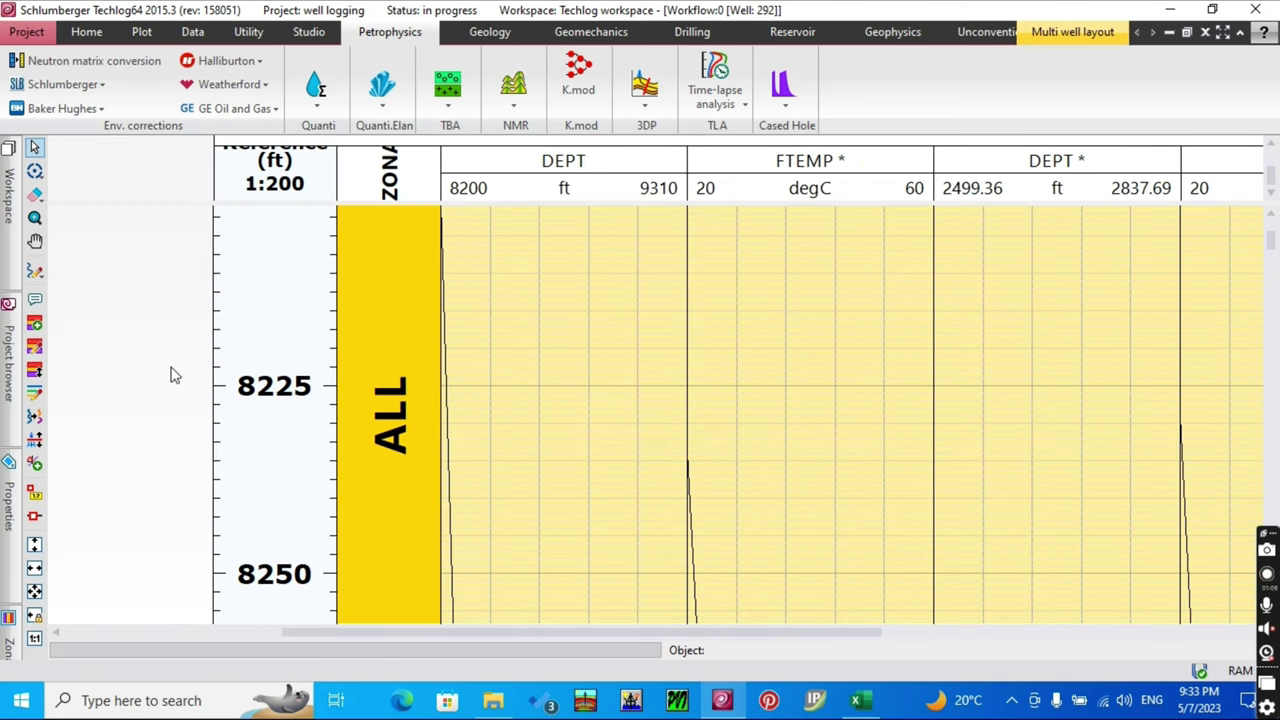
scroll(163, 471, "down", 4, "ctrl")
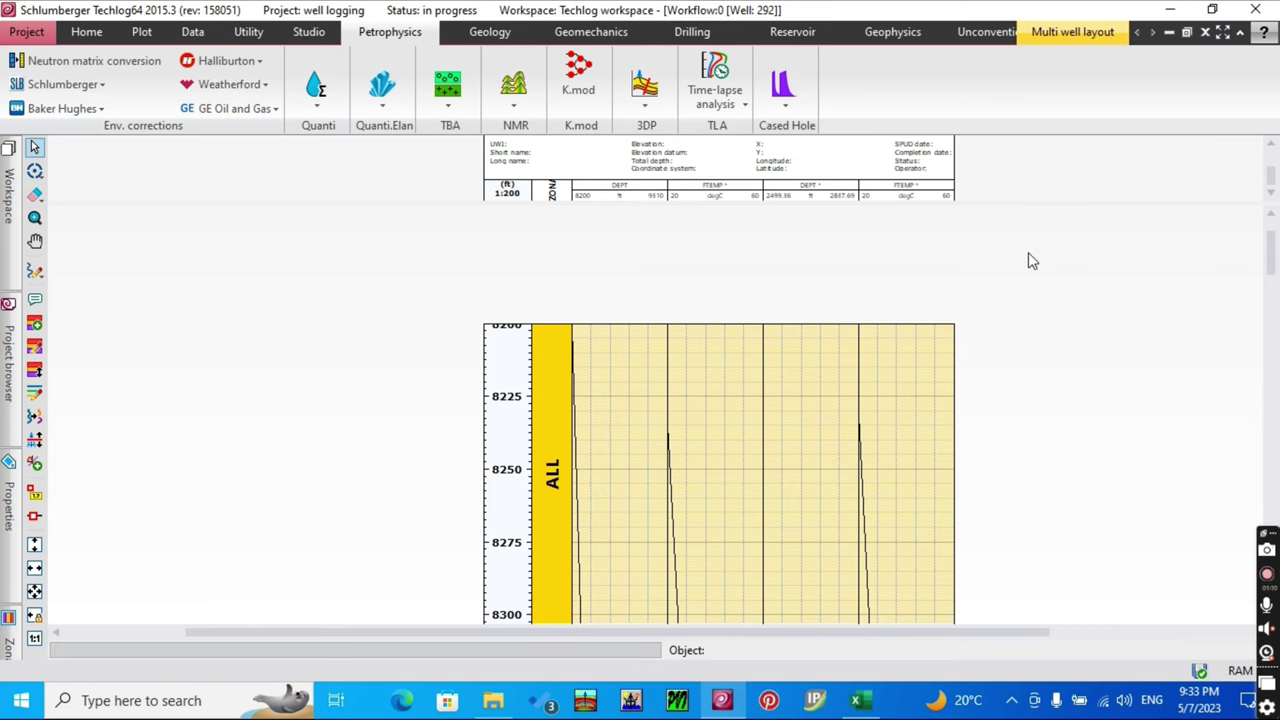
scroll(1032, 261, "down", 5)
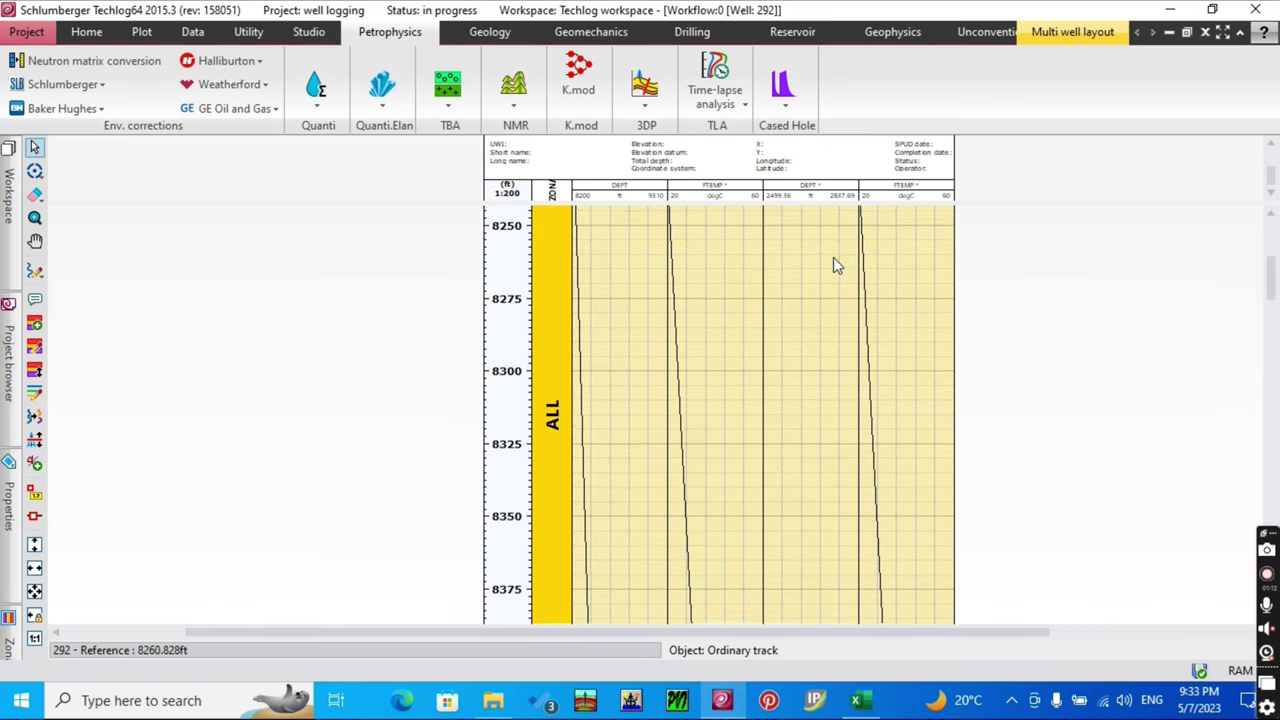
scroll(836, 264, "down", 6)
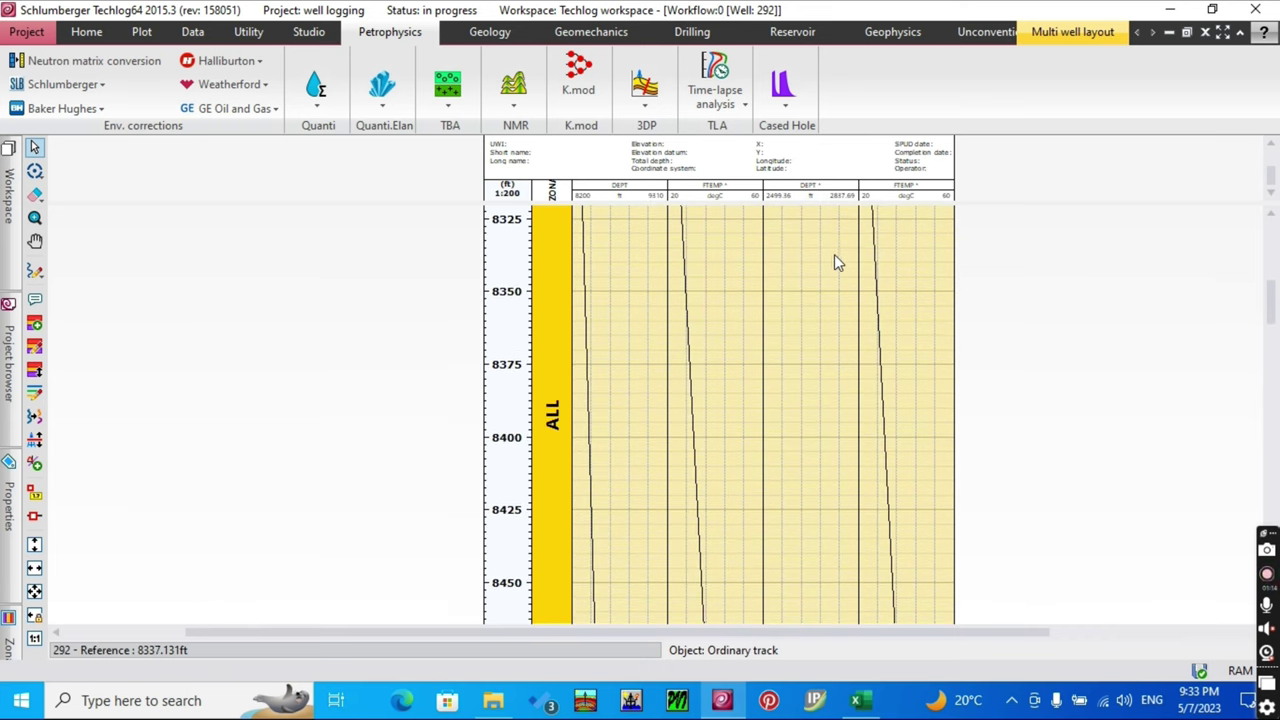
scroll(835, 260, "down", 10)
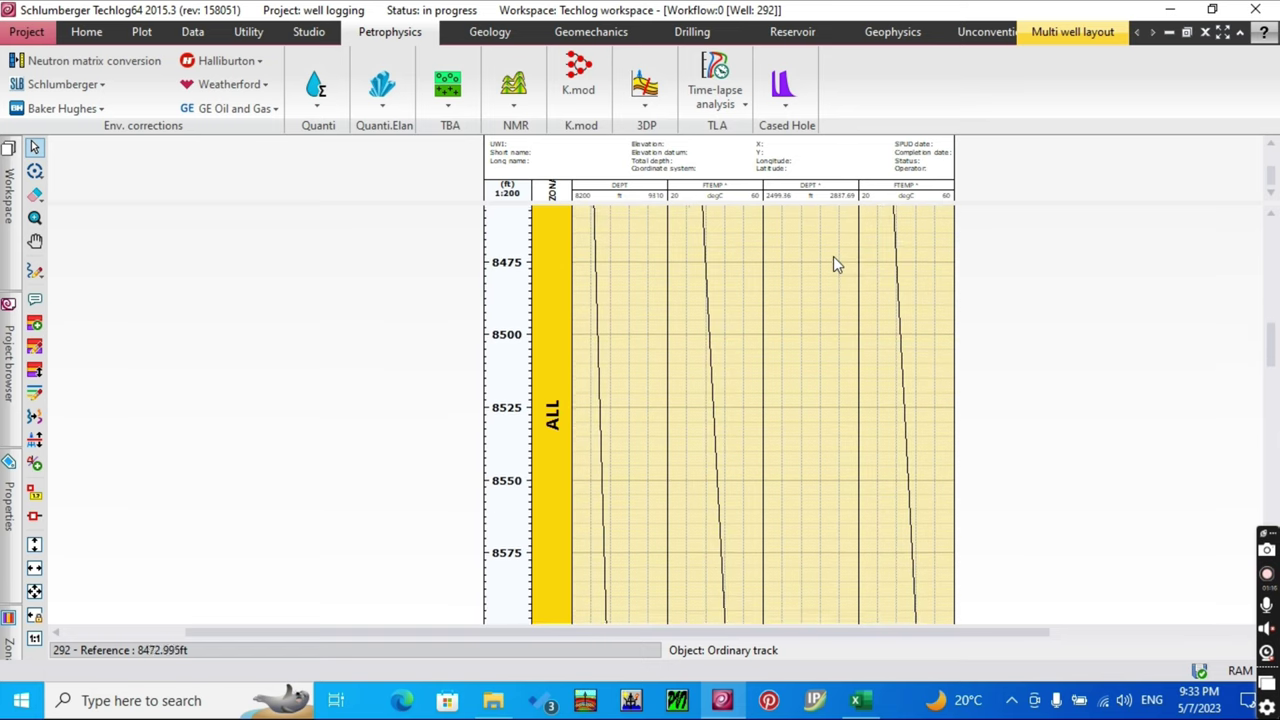
scroll(837, 265, "down", 10)
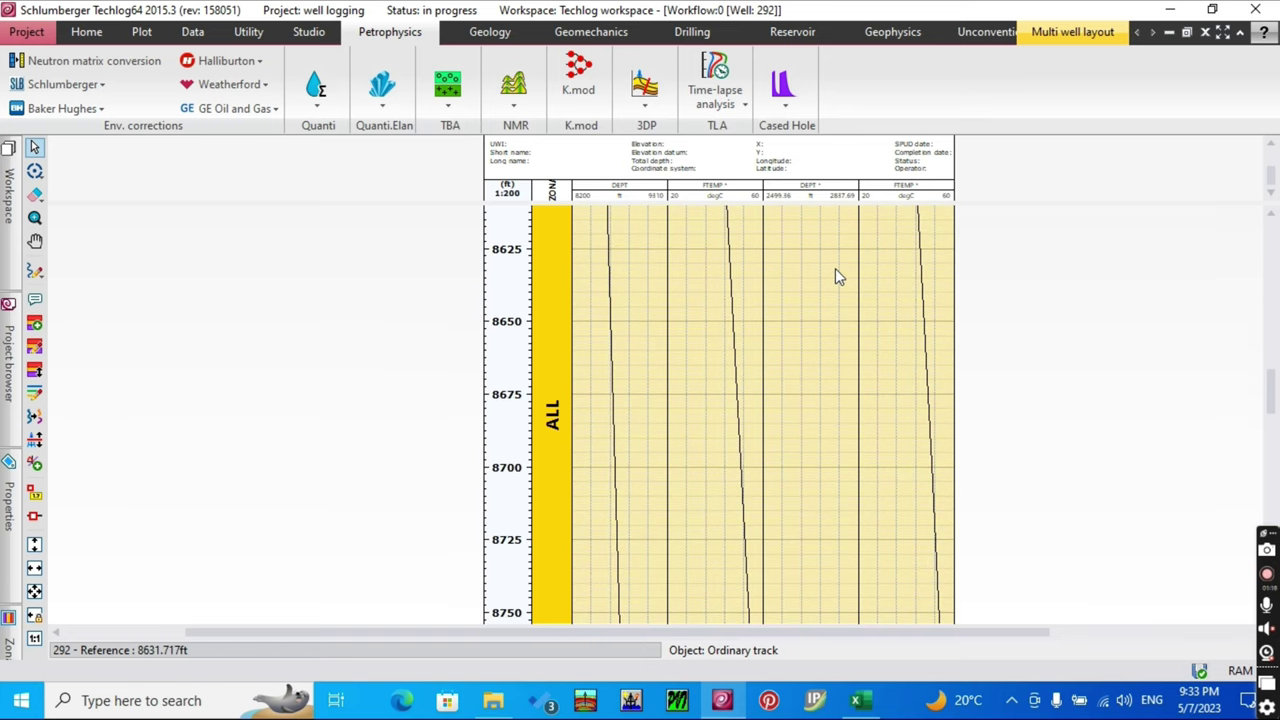
scroll(835, 275, "down", 10)
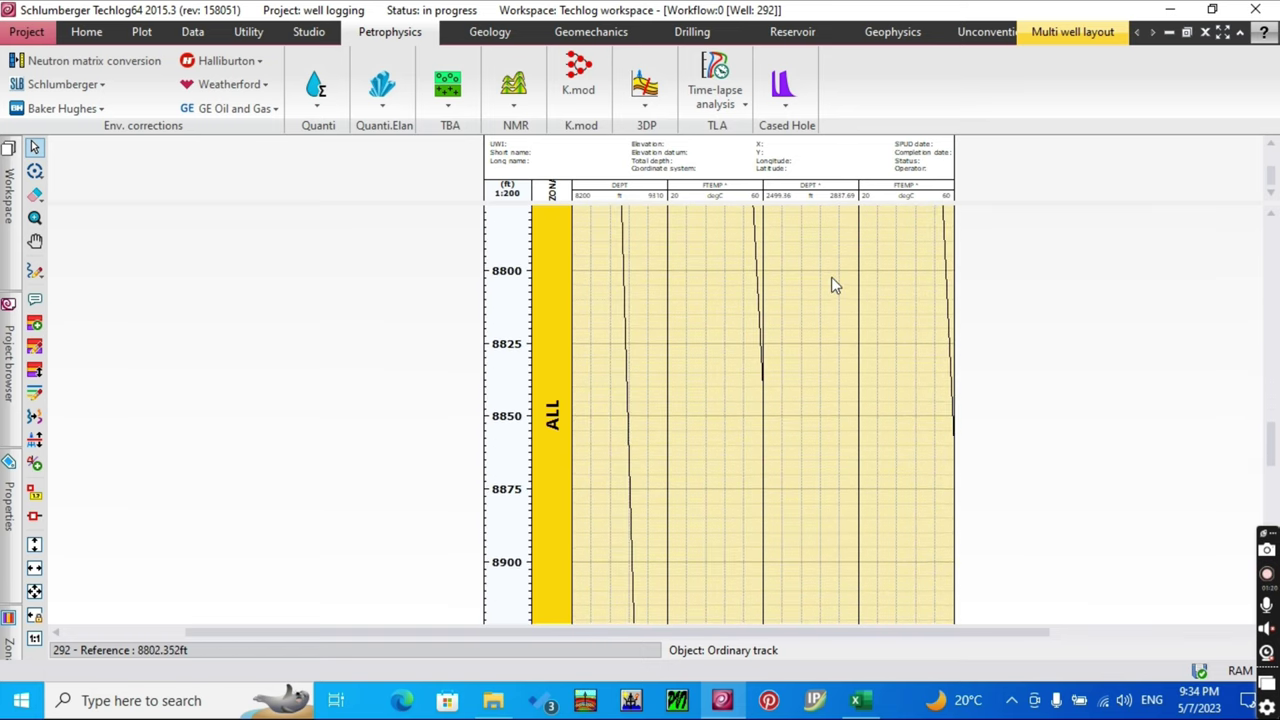
scroll(835, 280, "down", 1)
scroll(831, 267, "up", 5)
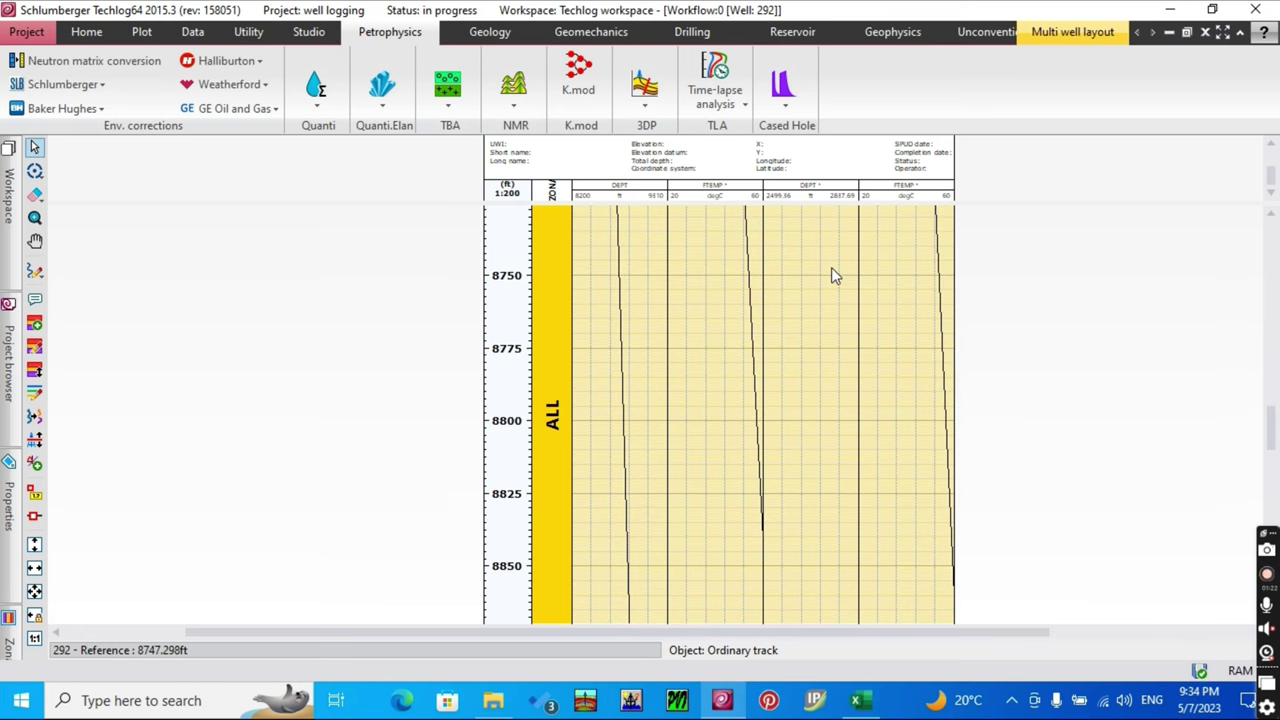
scroll(831, 267, "up", 8)
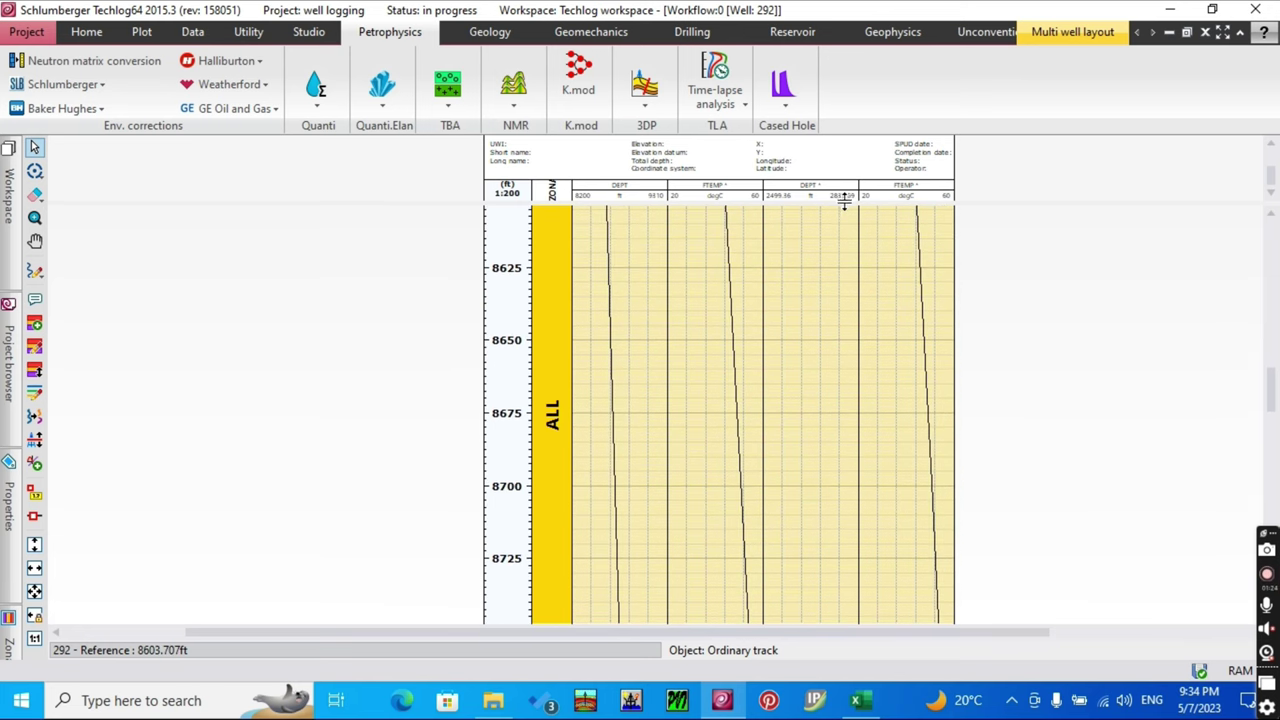
left_click_drag(844, 200, 850, 252)
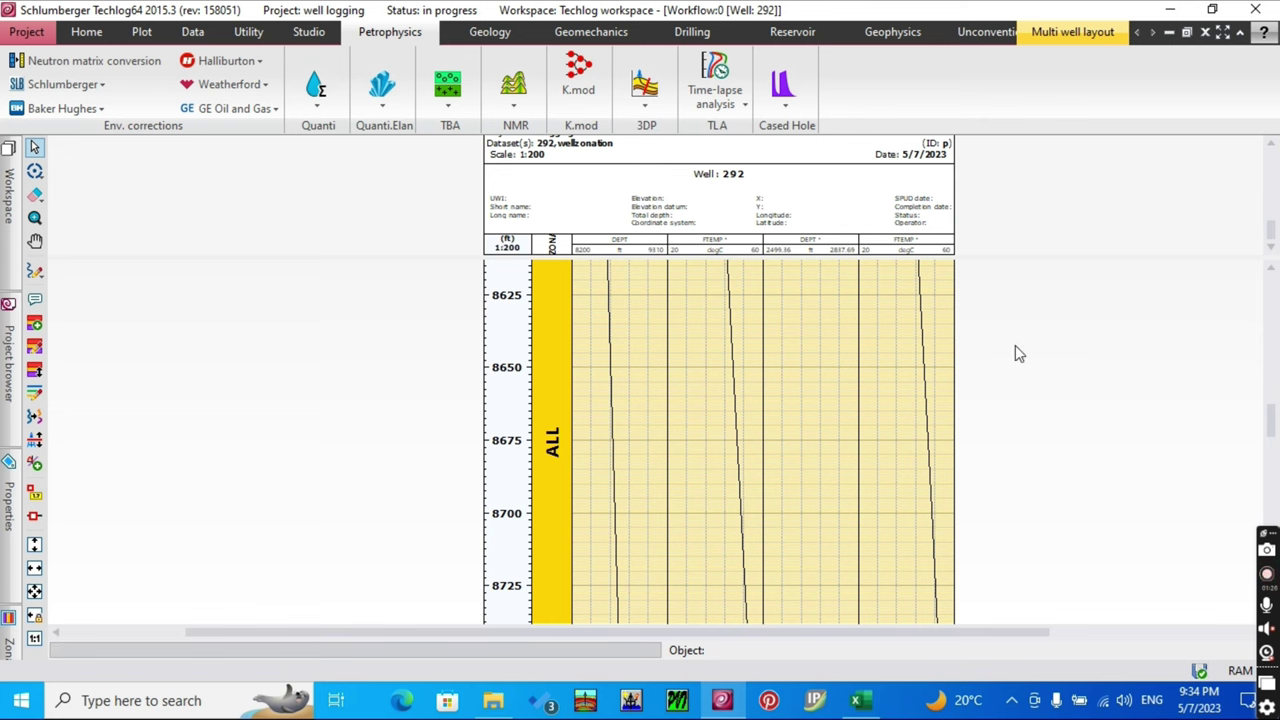
scroll(1094, 385, "up", 2)
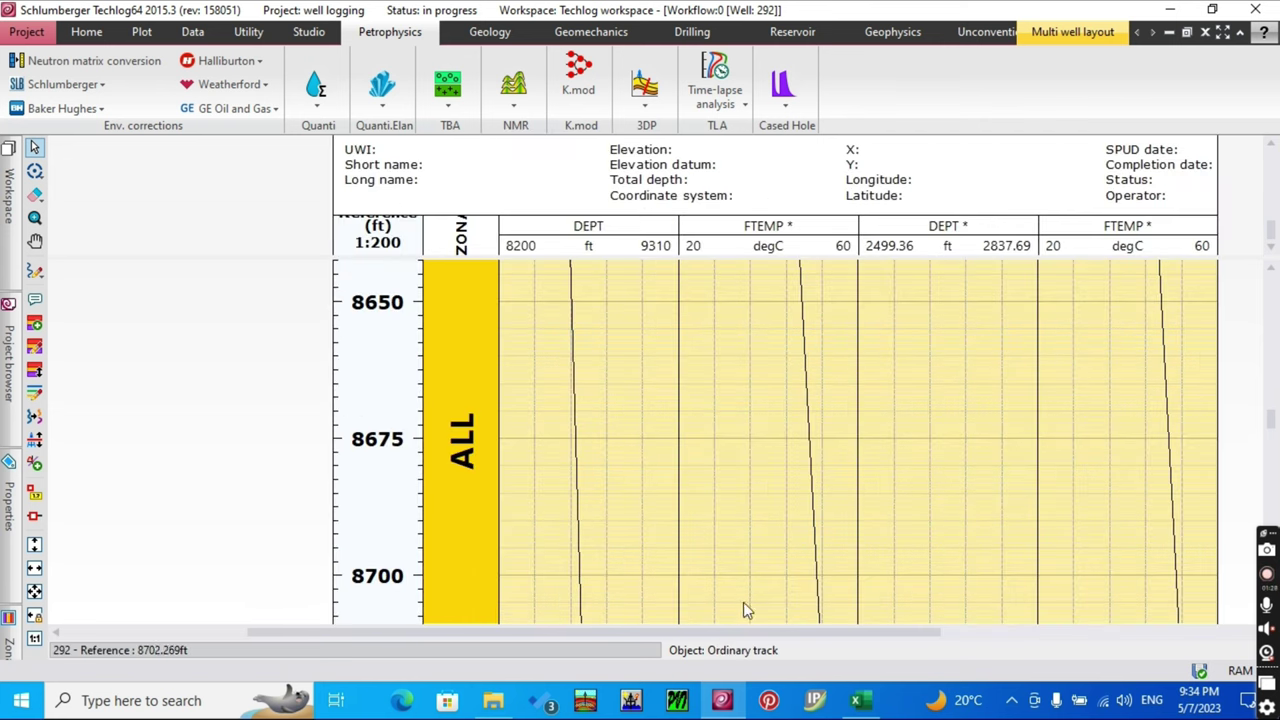
left_click_drag(763, 633, 828, 644)
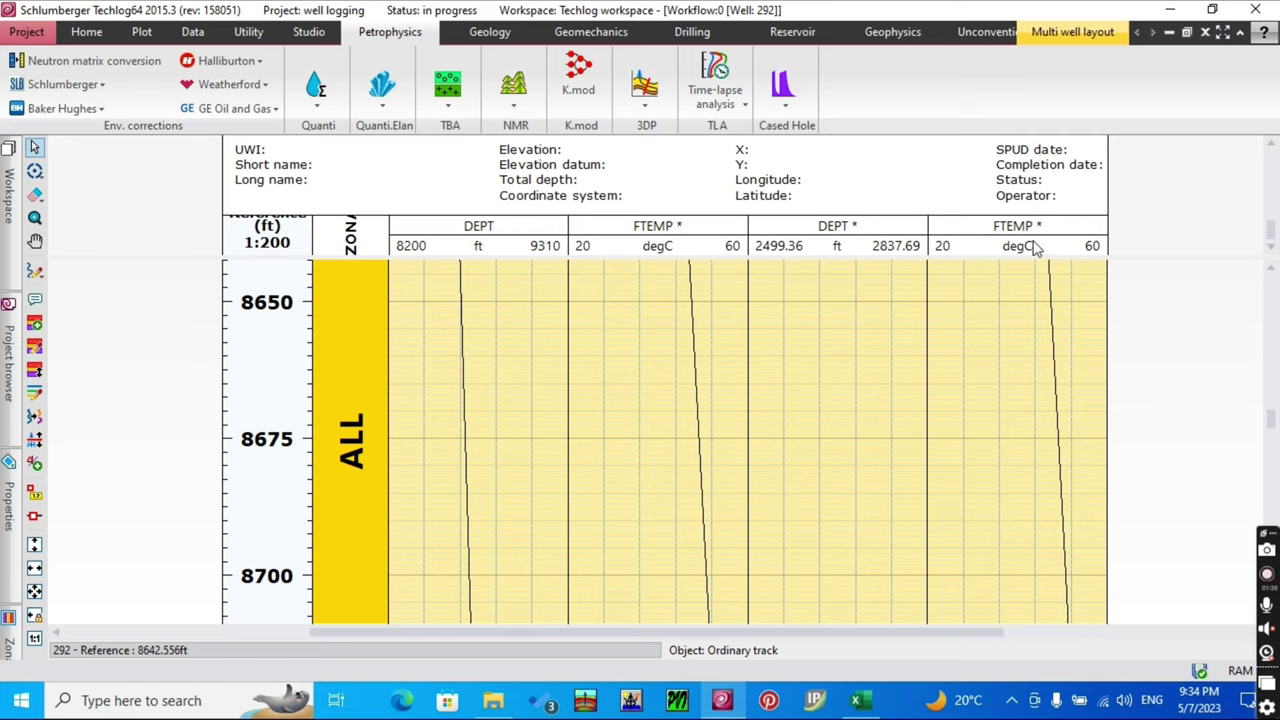
- Set the horizontal axis type of dataset 292's FTEMP curve to user
left_click(705, 246)
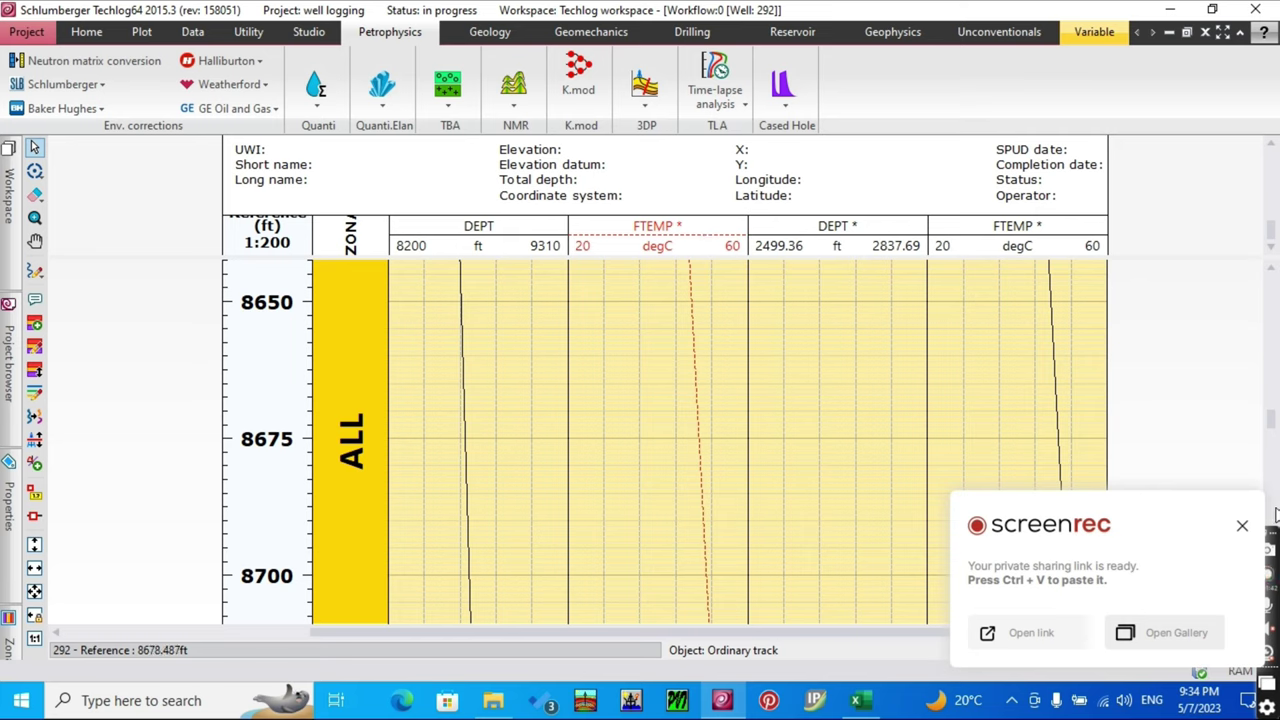
left_click(1241, 530)
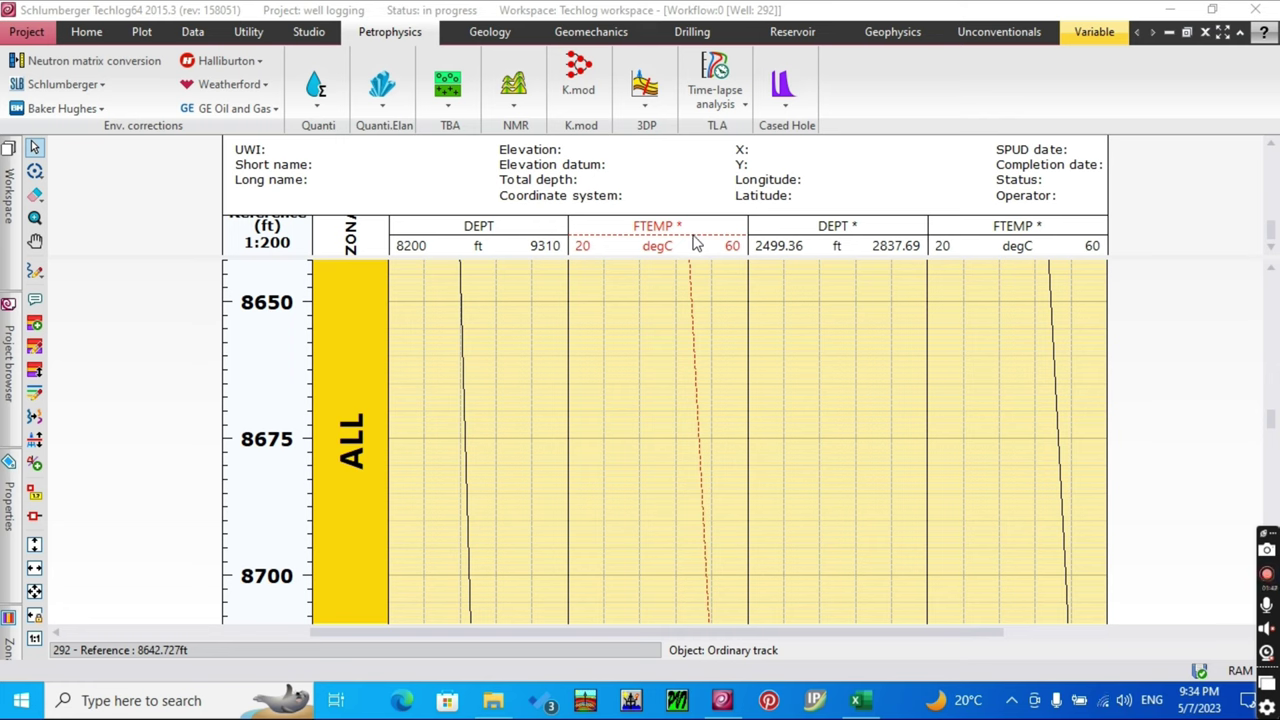
left_click(9, 500)
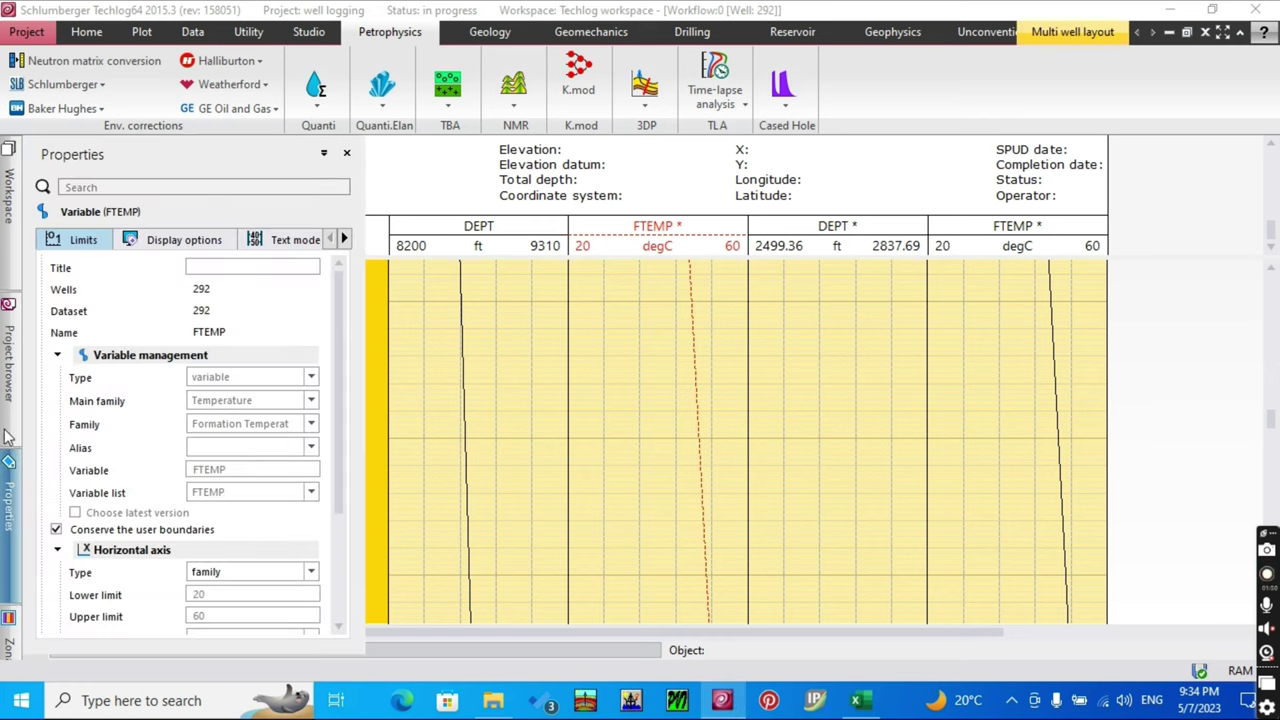
left_click(9, 470)
scroll(168, 475, "down", 3)
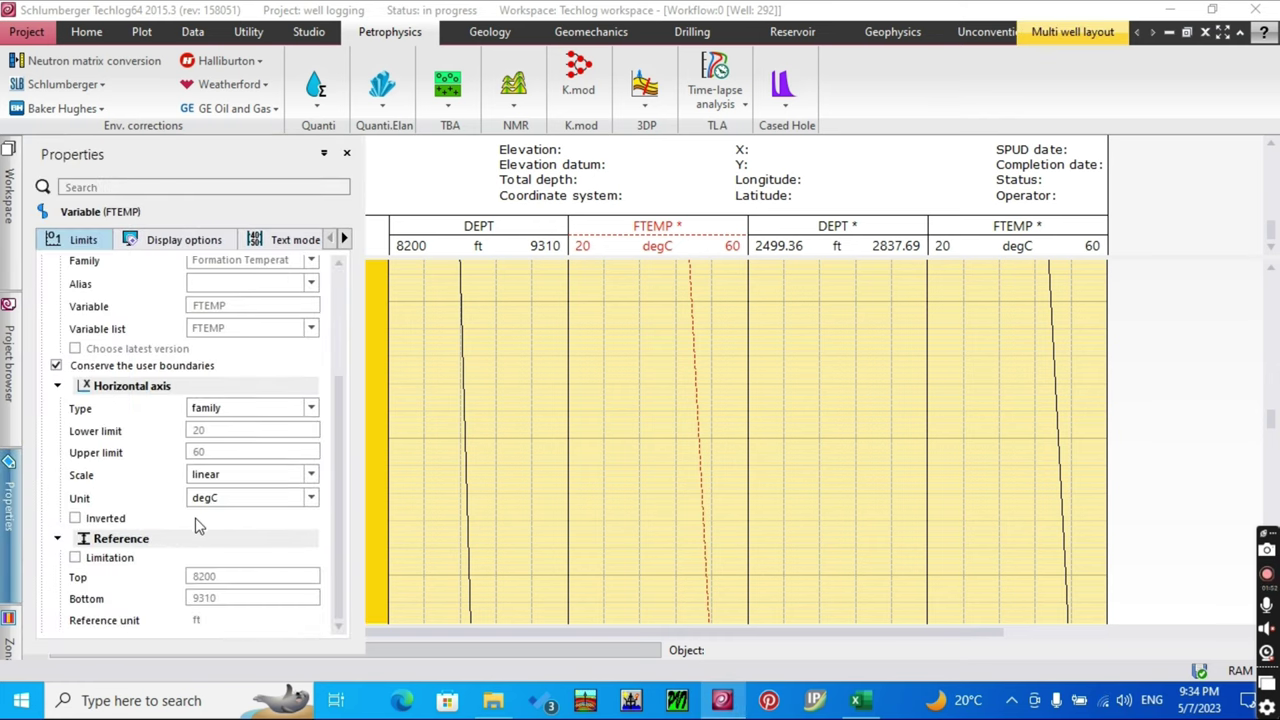
left_click(268, 410)
left_click(260, 438)
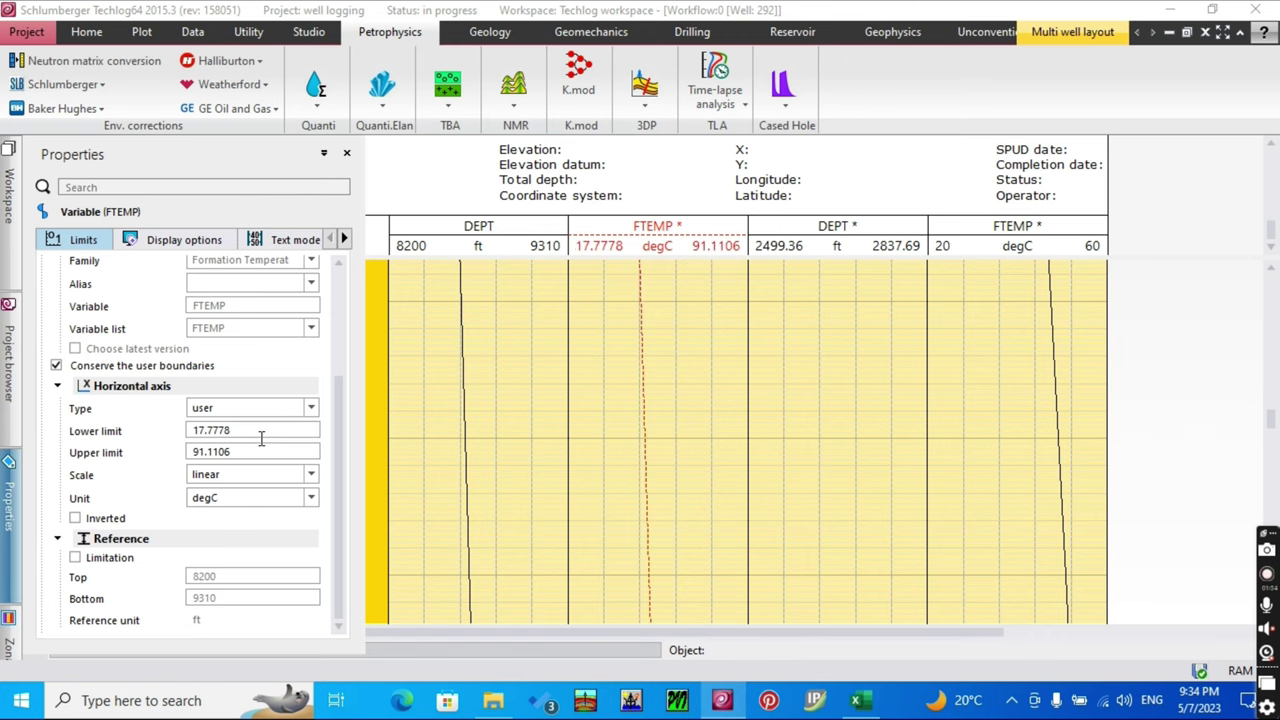
left_click(963, 309)
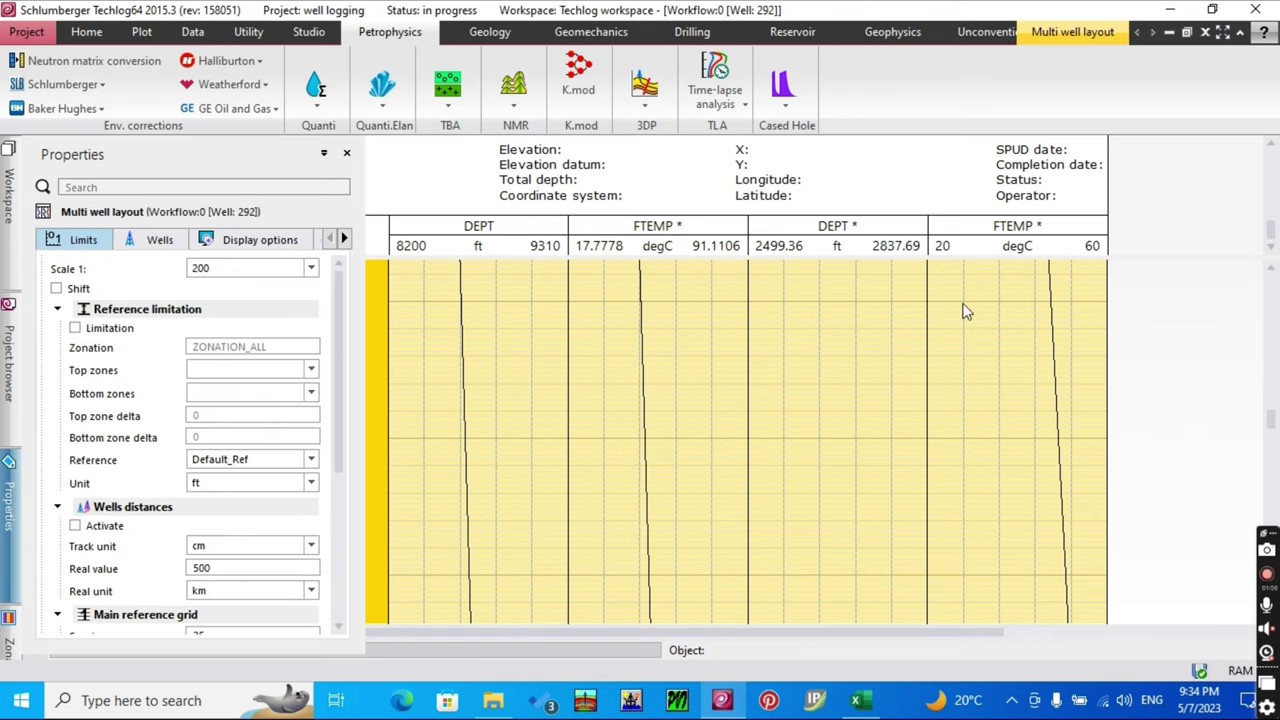
- Compare well 292's two FTEMP curves down to the base of the logged interval and back to about 8800 ft
scroll(735, 303, "down", 2)
scroll(738, 325, "down", 6)
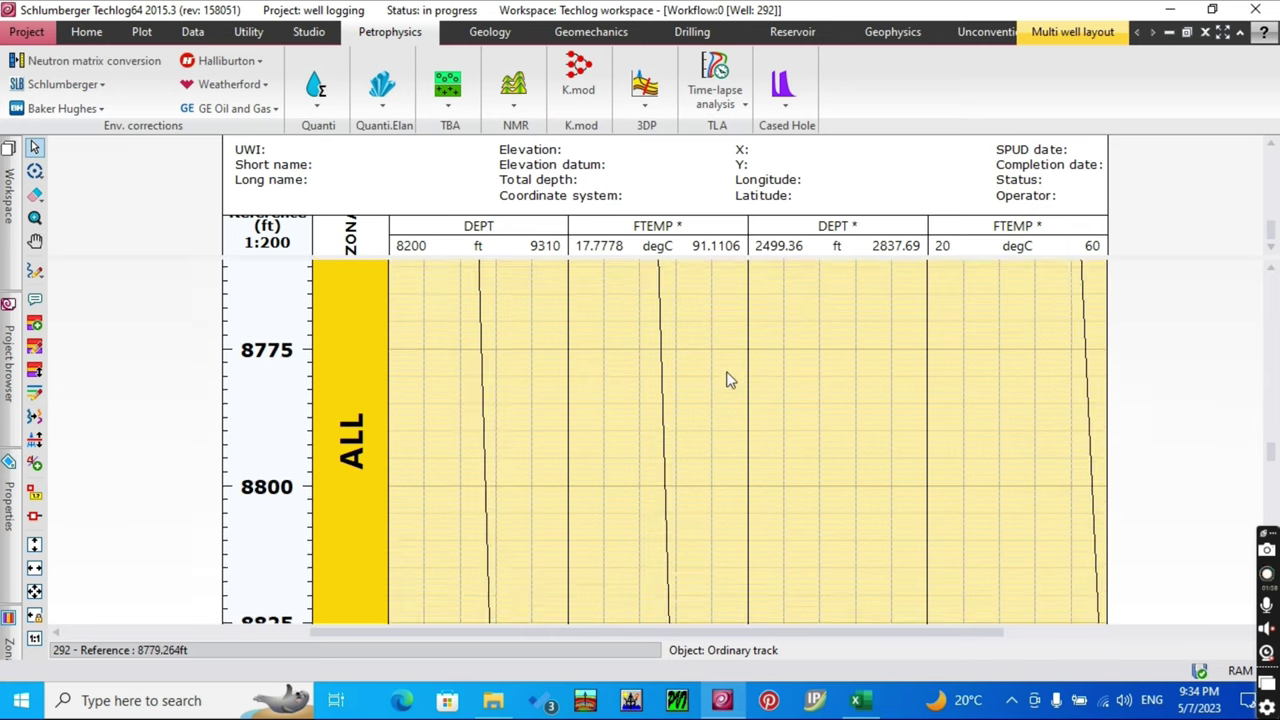
scroll(745, 437, "down", 7)
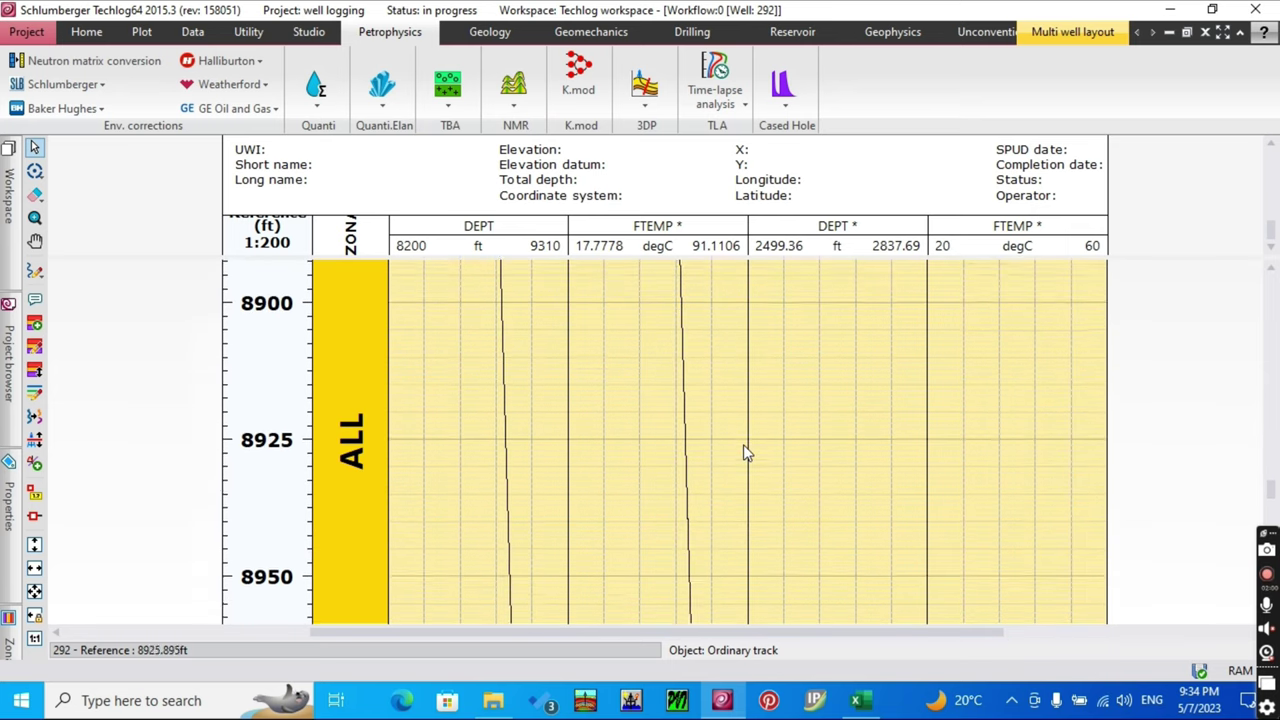
scroll(708, 452, "down", 6)
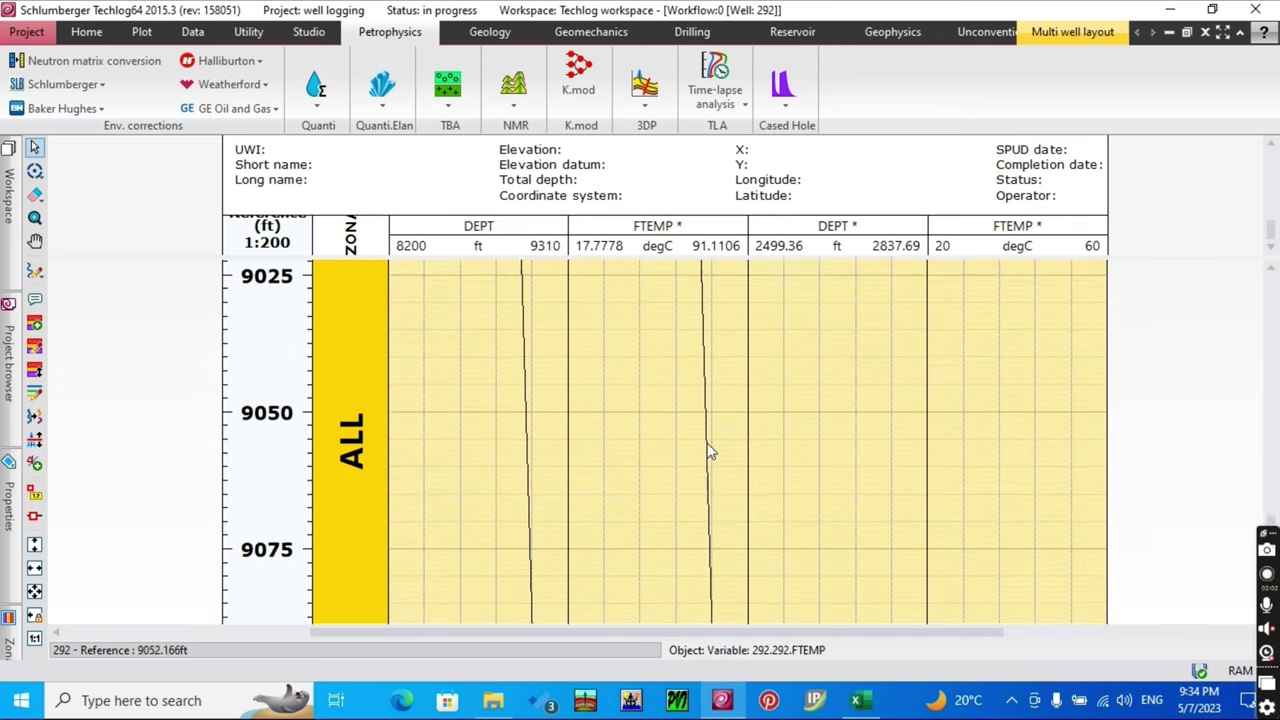
scroll(708, 452, "down", 6)
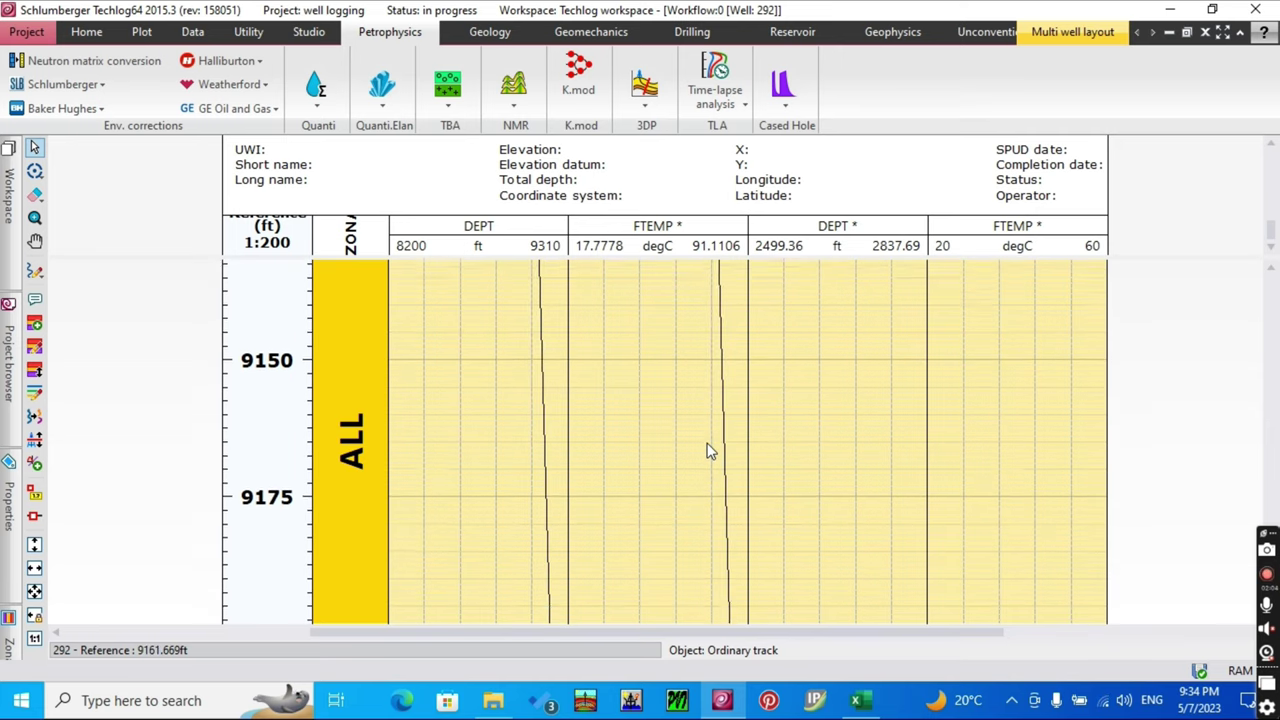
scroll(708, 447, "down", 3)
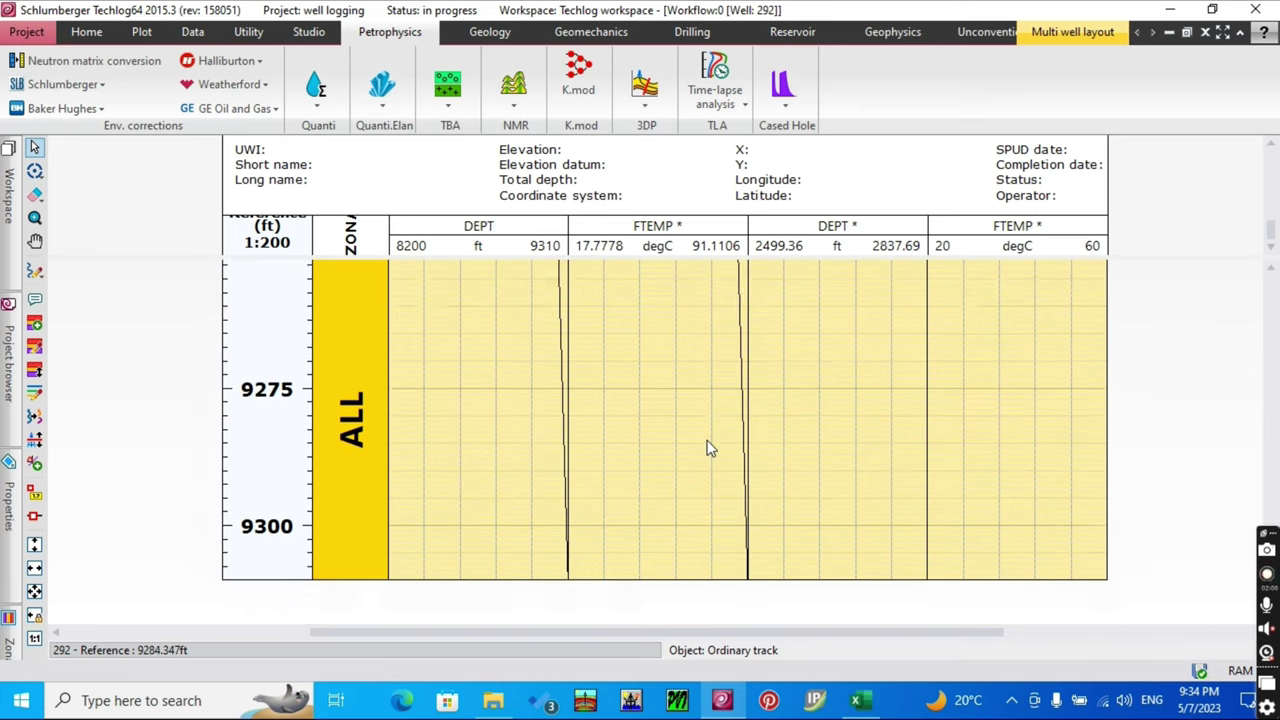
scroll(690, 443, "up", 4)
scroll(690, 443, "up", 6)
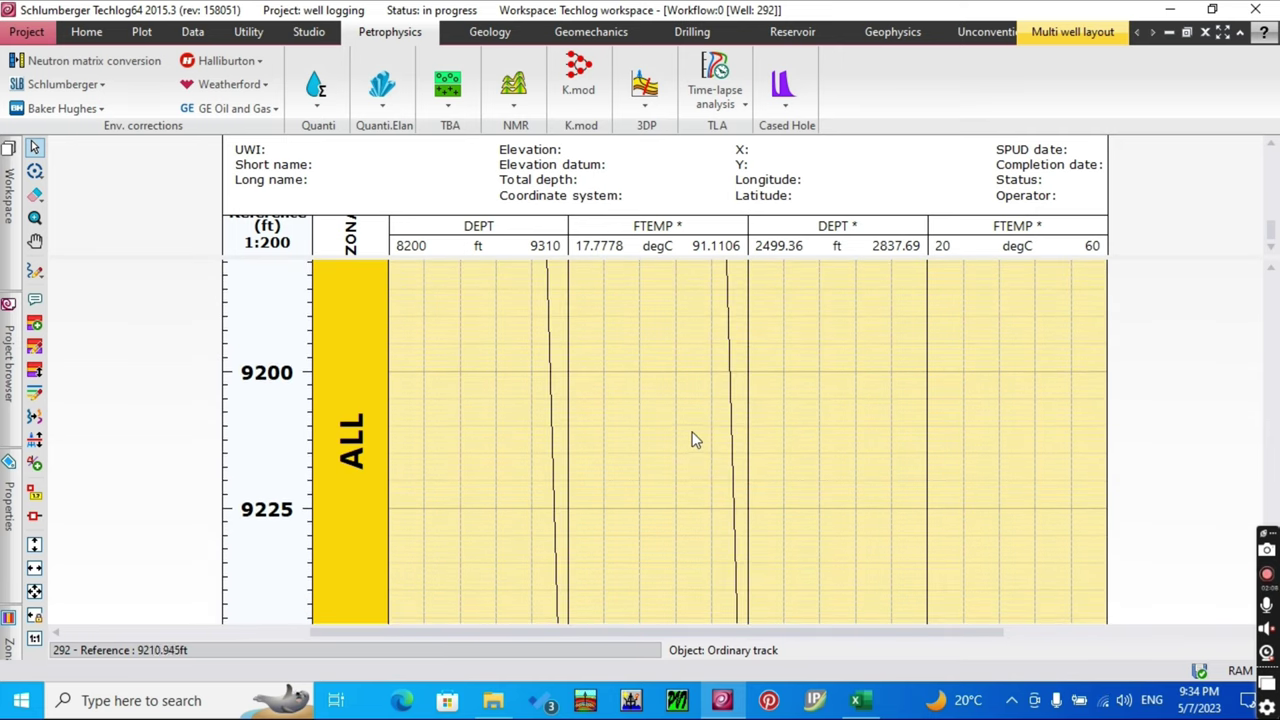
scroll(686, 443, "up", 6)
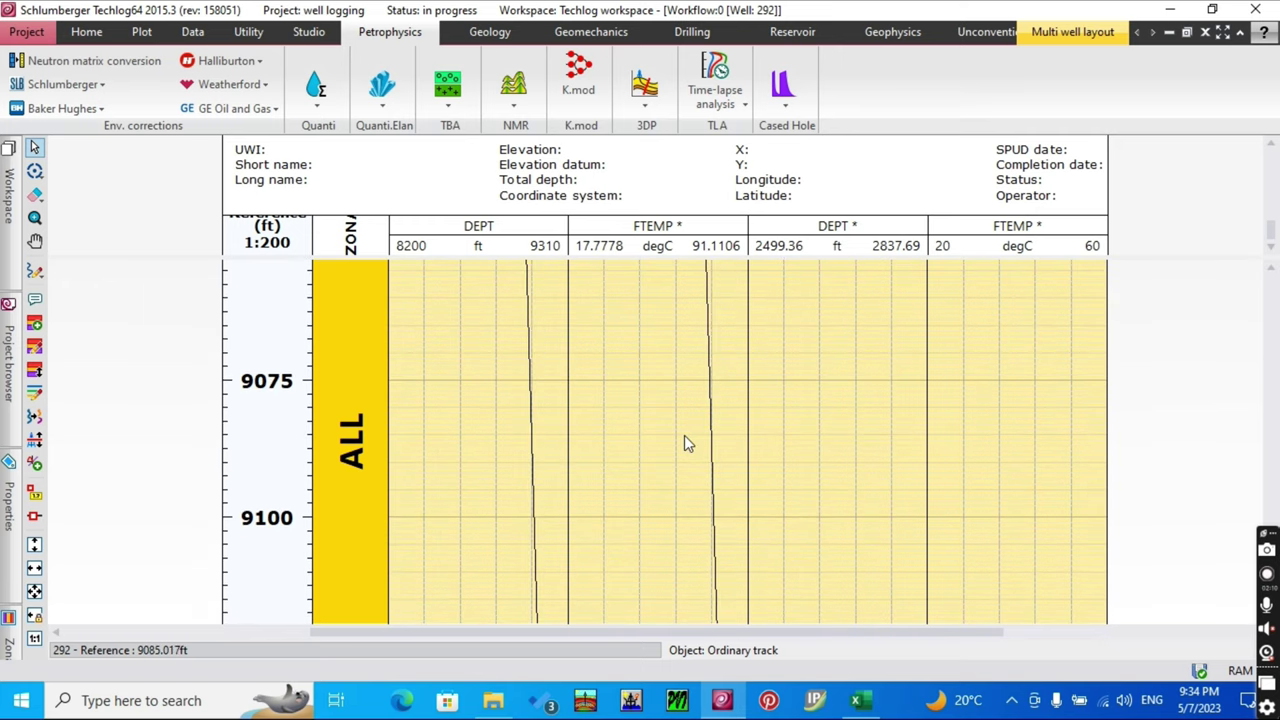
scroll(686, 447, "up", 8)
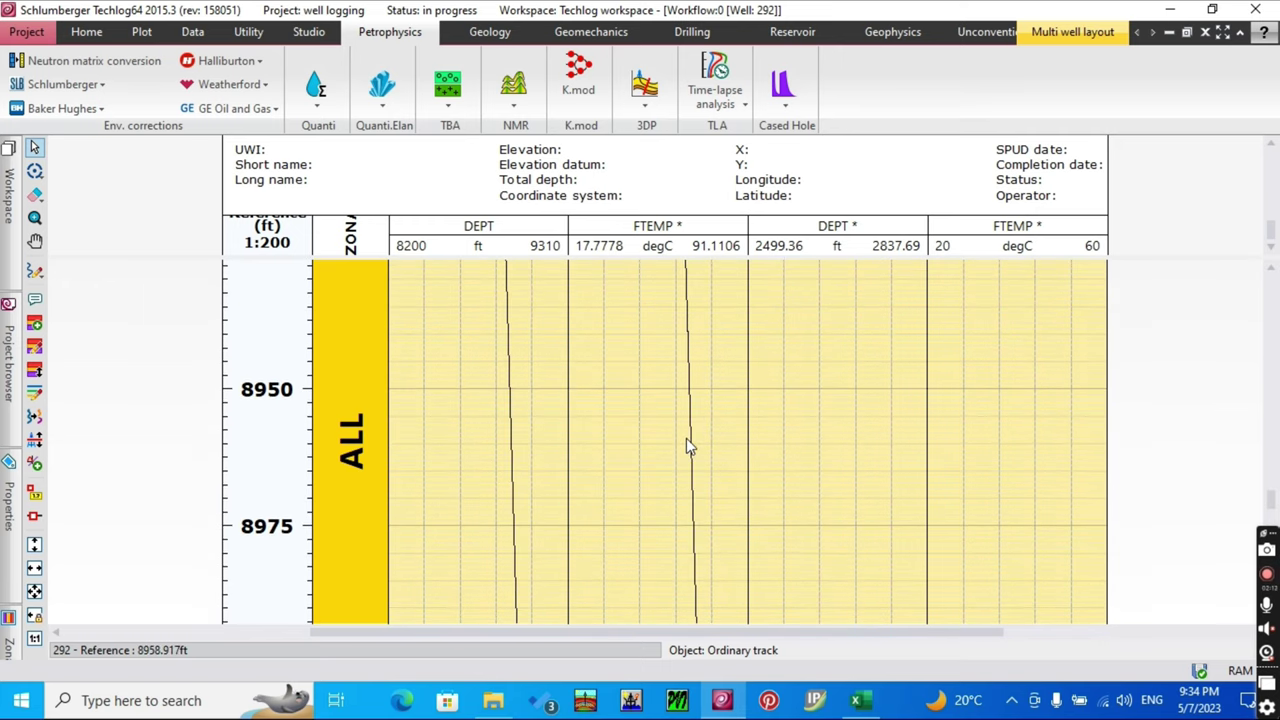
scroll(686, 446, "up", 6)
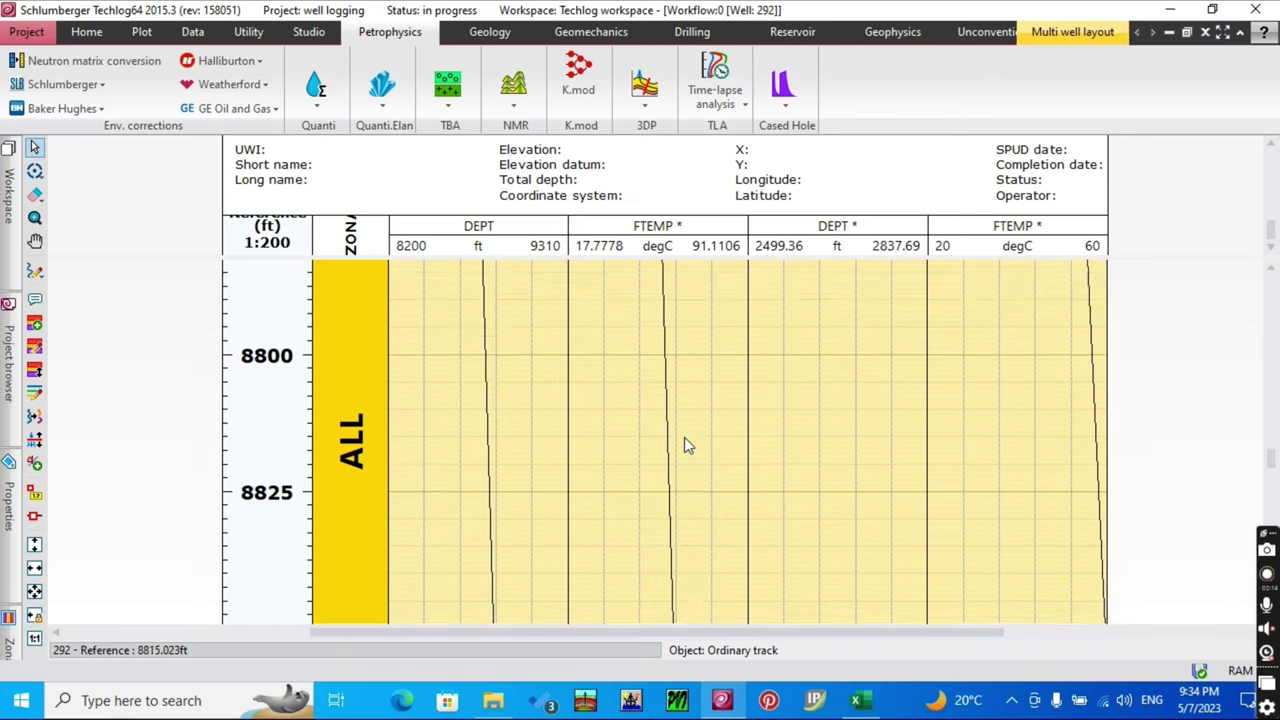
scroll(699, 455, "up", 2)
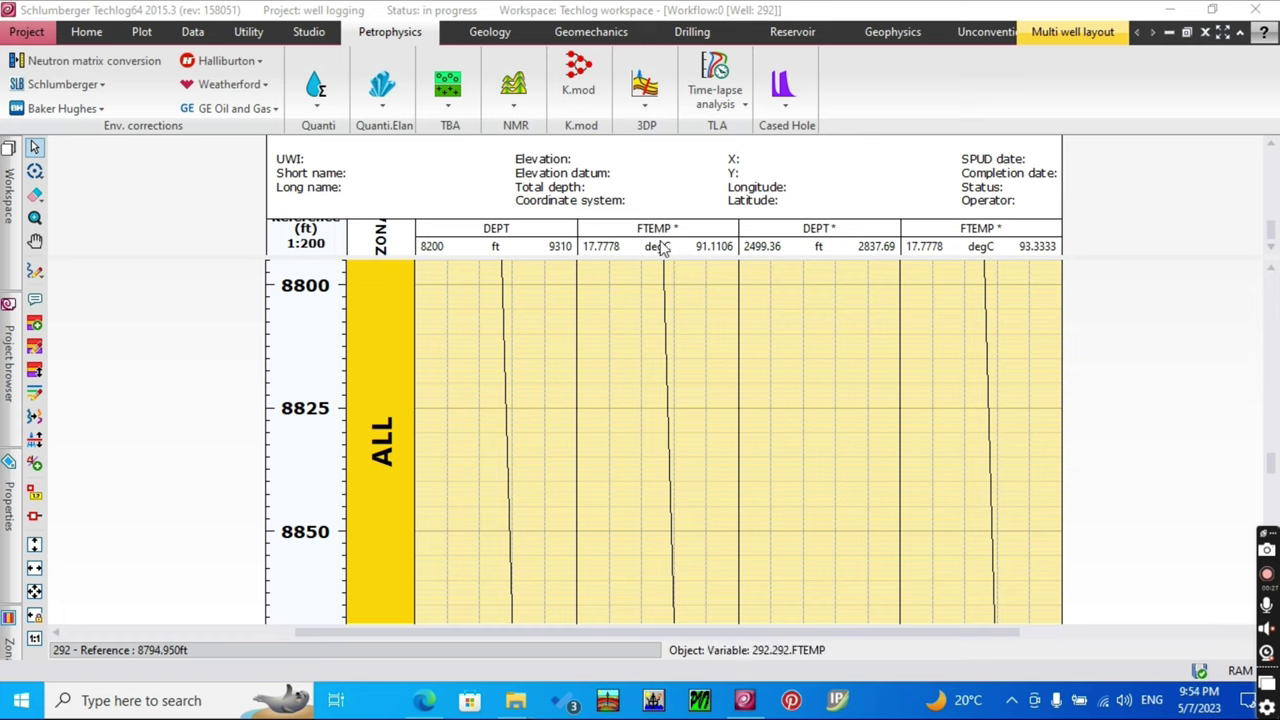
- Set the horizontal axis unit of dataset 292's FTEMP curve to degF
left_click(666, 248)
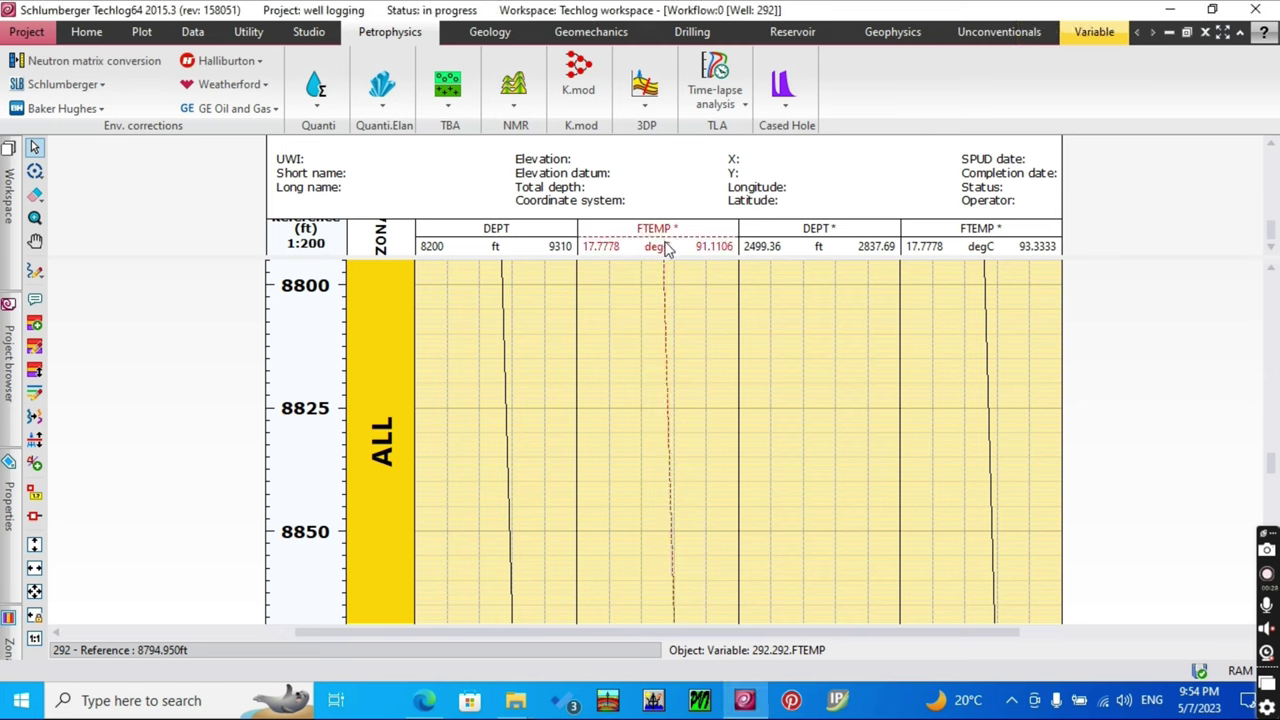
left_click(7, 493)
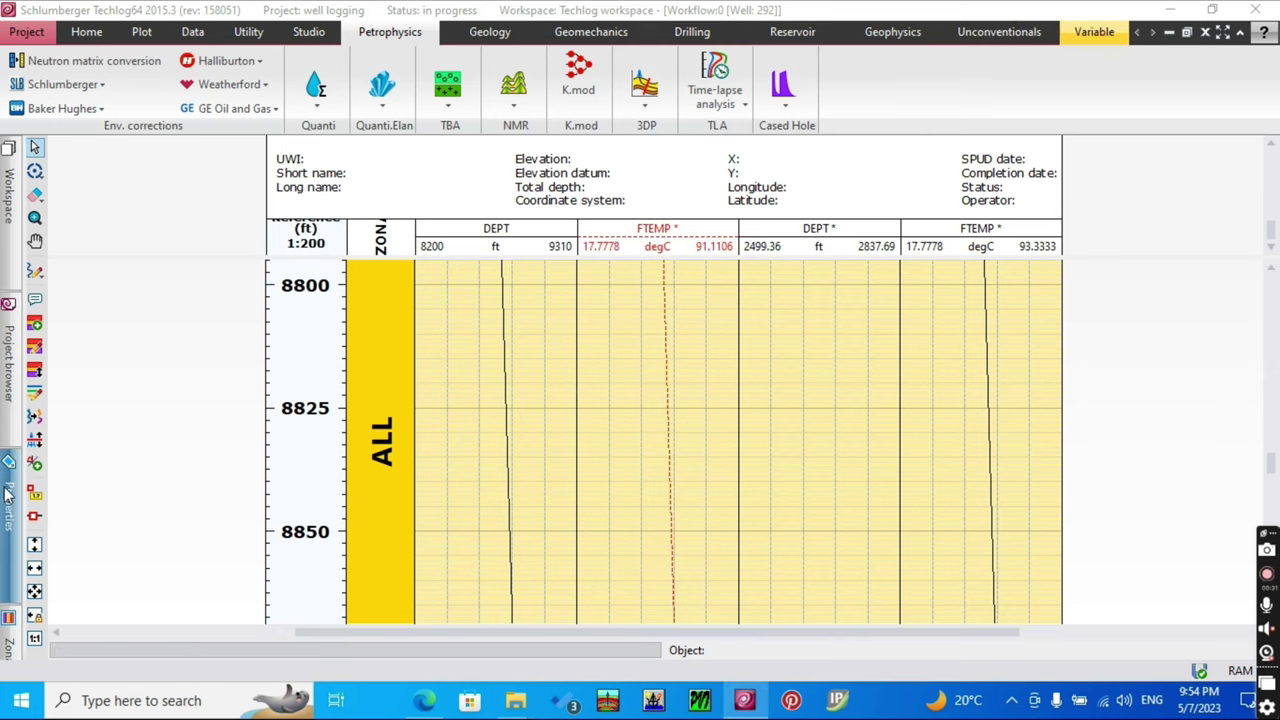
scroll(130, 420, "down", 3)
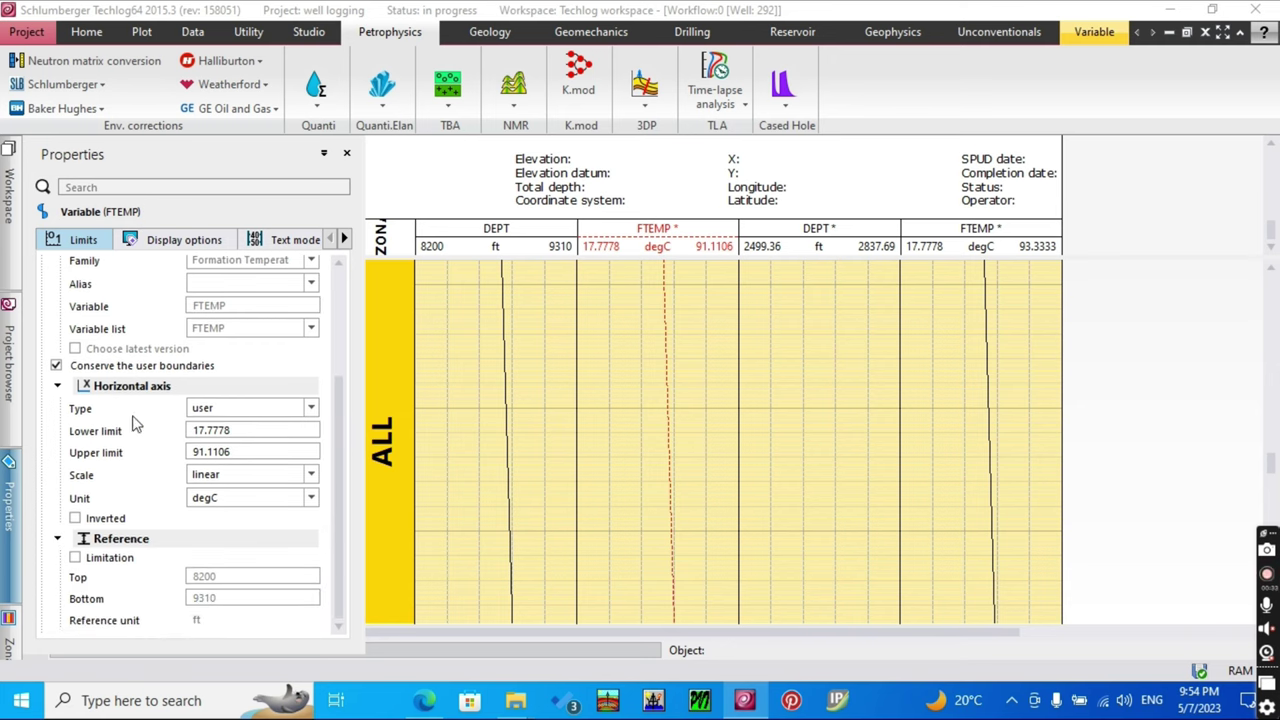
left_click(213, 500)
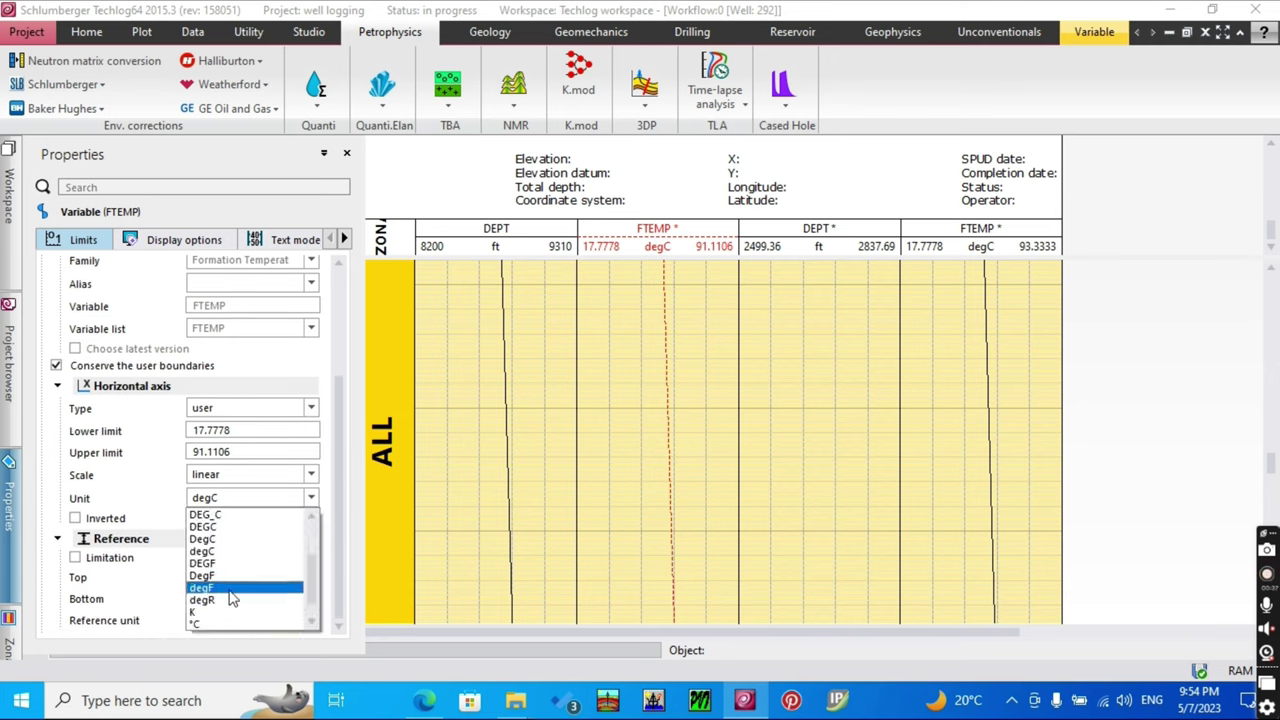
left_click(230, 590)
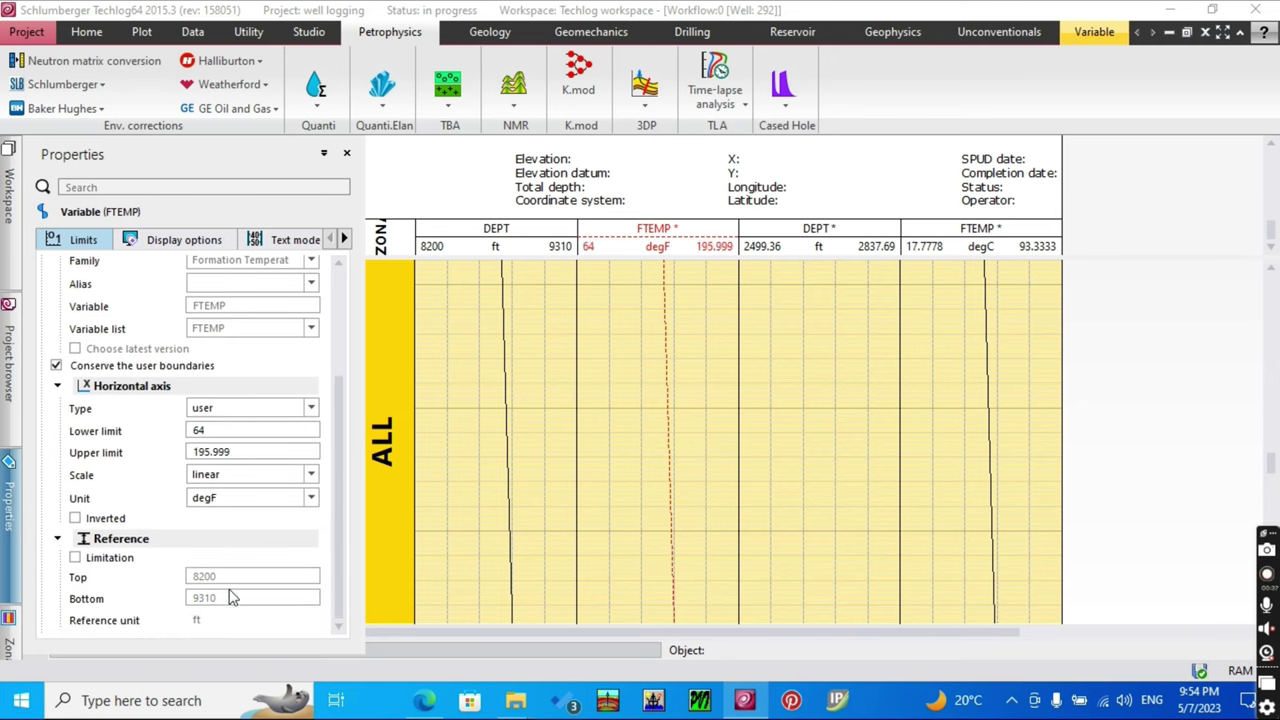
- Set the horizontal axis unit of the FTEMP curve in the last track to degF
left_click(1000, 250)
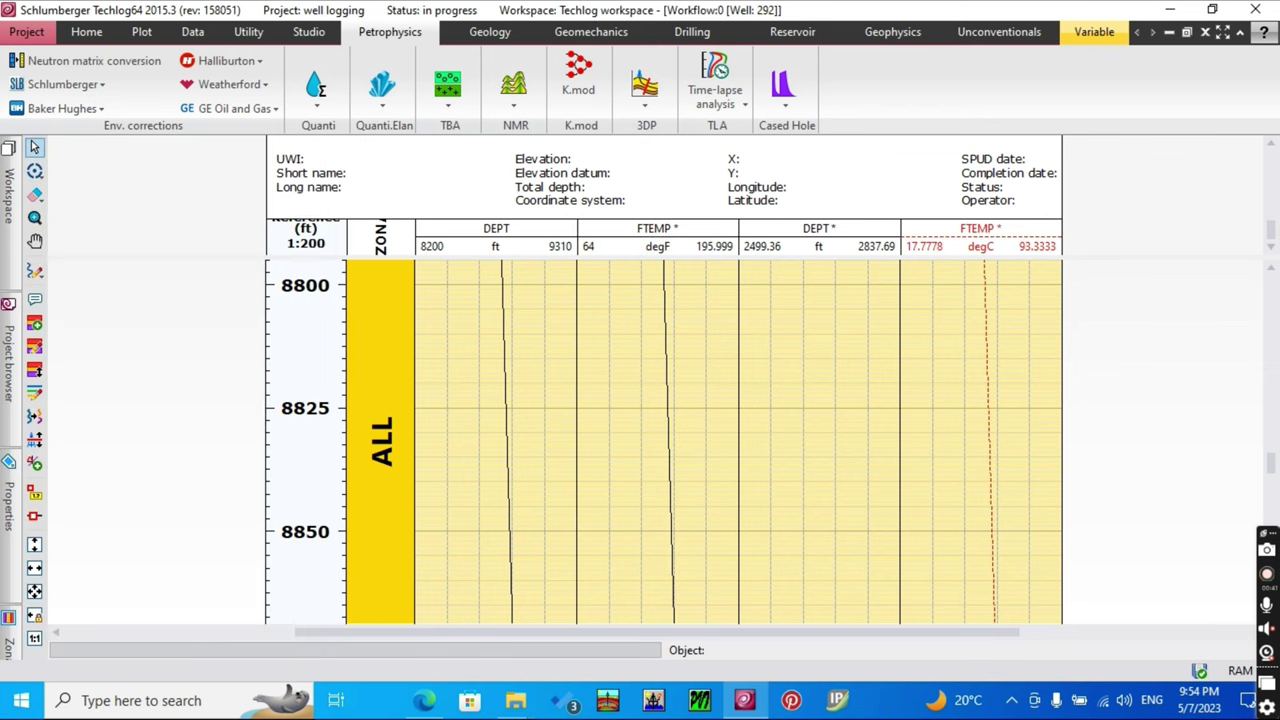
mouse_move(5, 562)
scroll(180, 451, "down", 2)
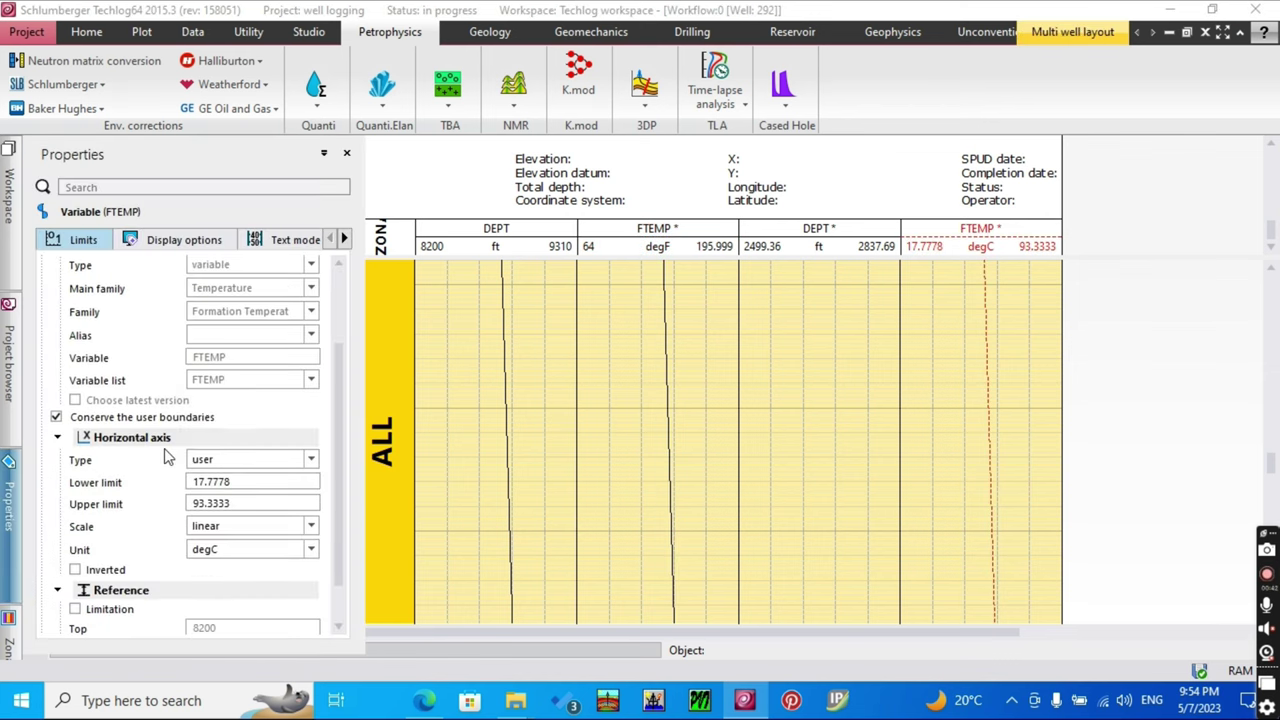
scroll(160, 460, "down", 1)
left_click(242, 499)
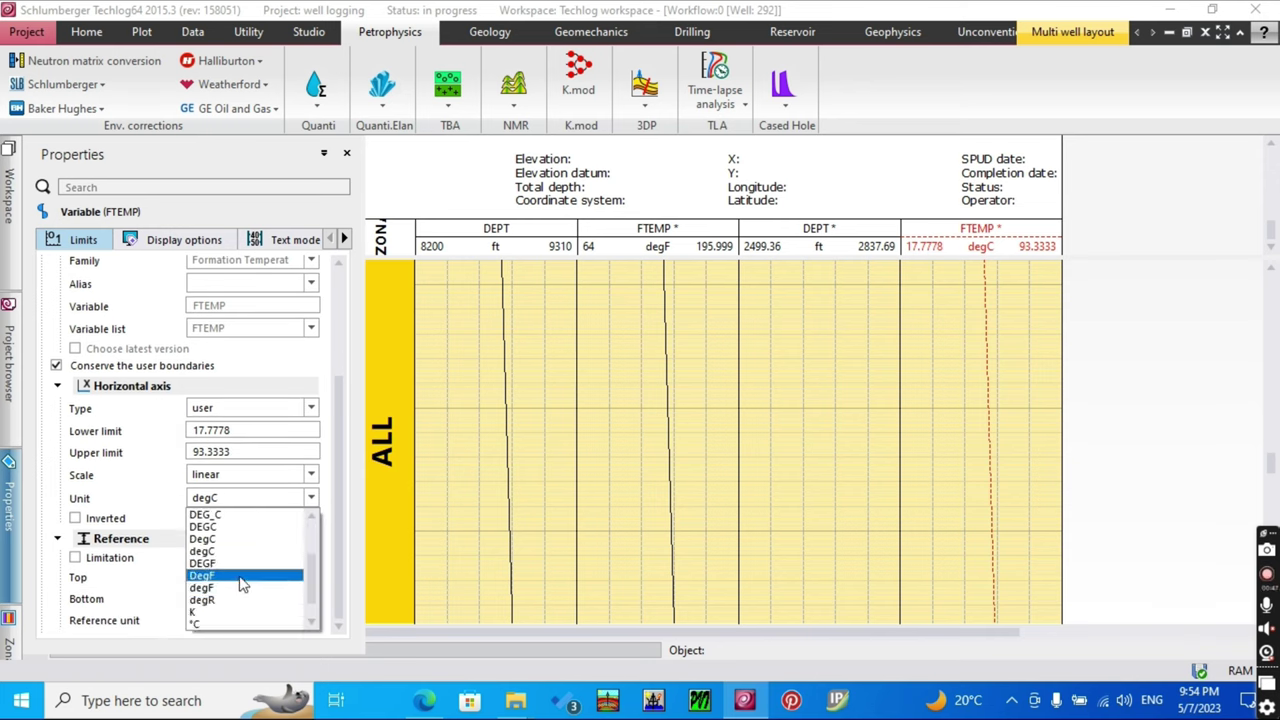
left_click(234, 589)
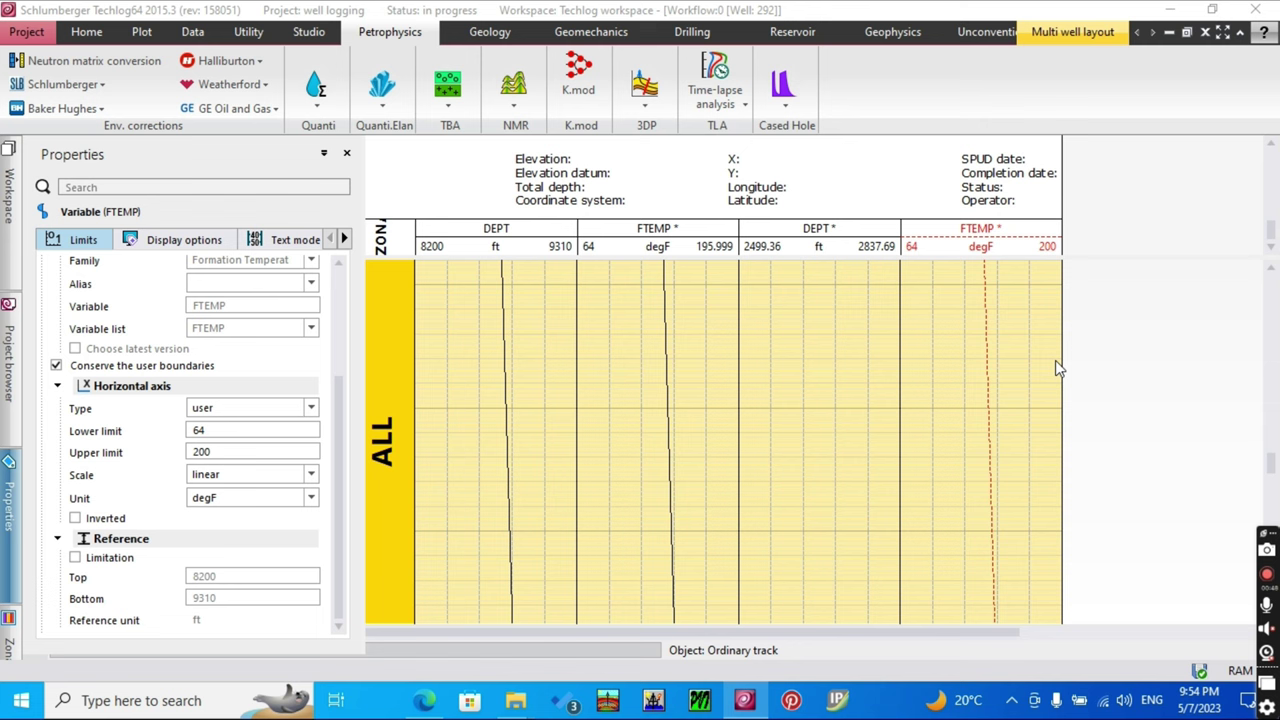
left_click(1110, 335)
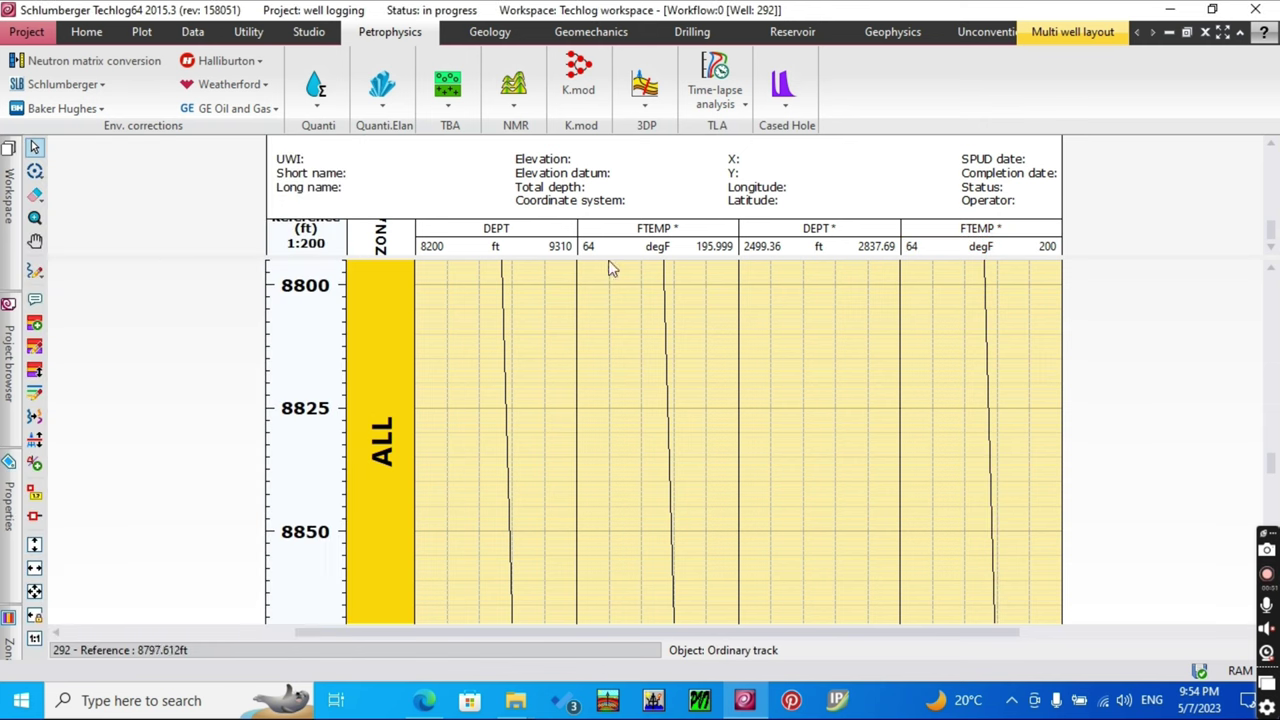
- Examine both FTEMP curves in degF along the deeper interval of well 292, from about 8800 ft downwards
scroll(773, 297, "down", 1)
scroll(773, 297, "down", 10)
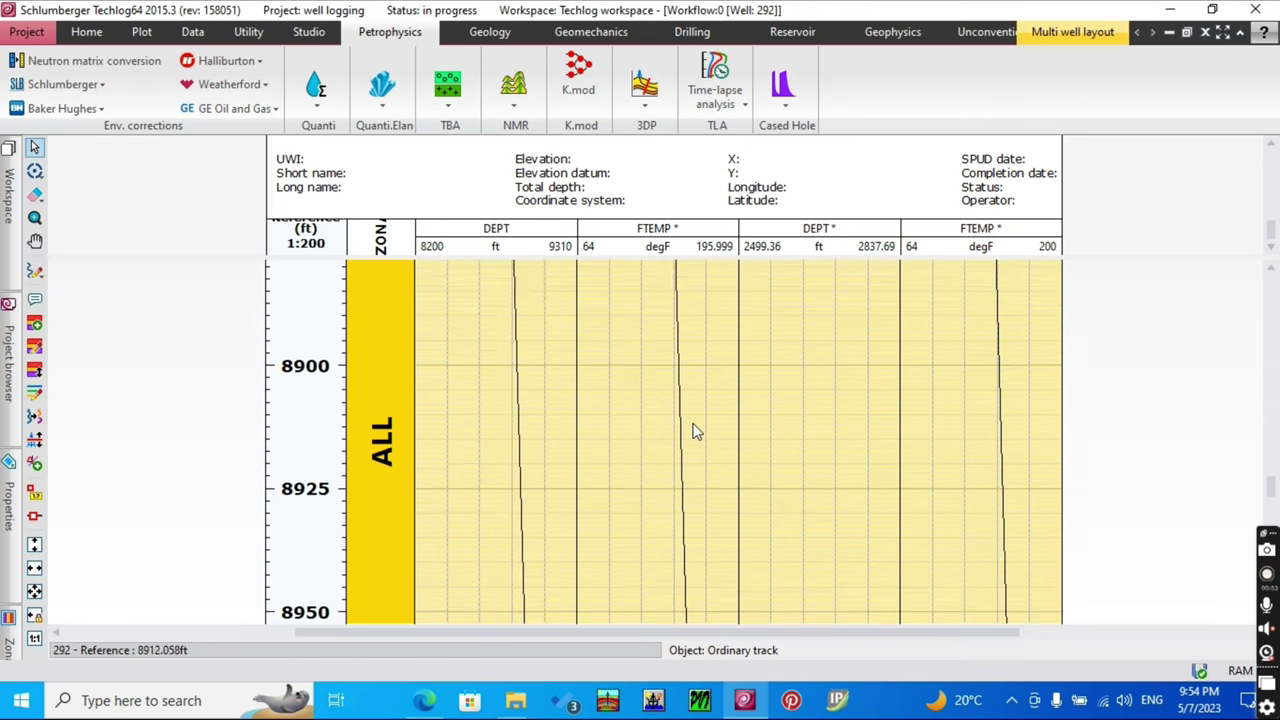
scroll(697, 428, "down", 8)
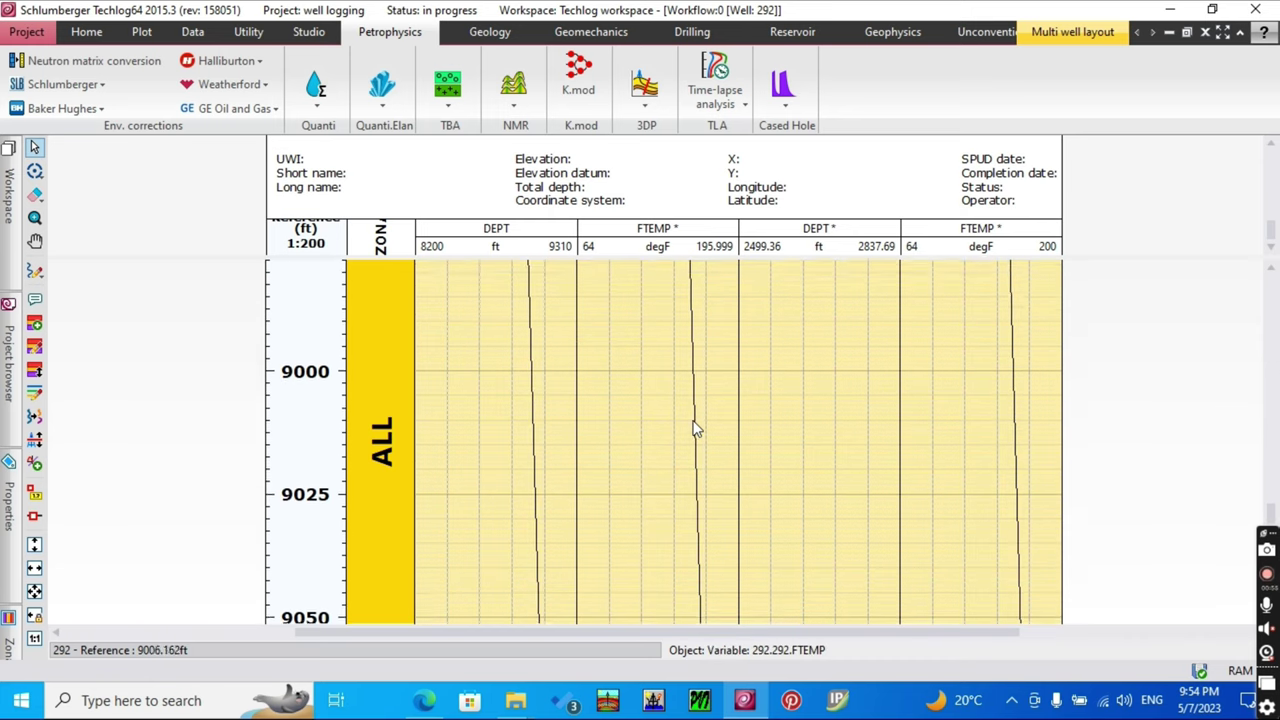
scroll(688, 428, "down", 1)
scroll(674, 425, "down", 5)
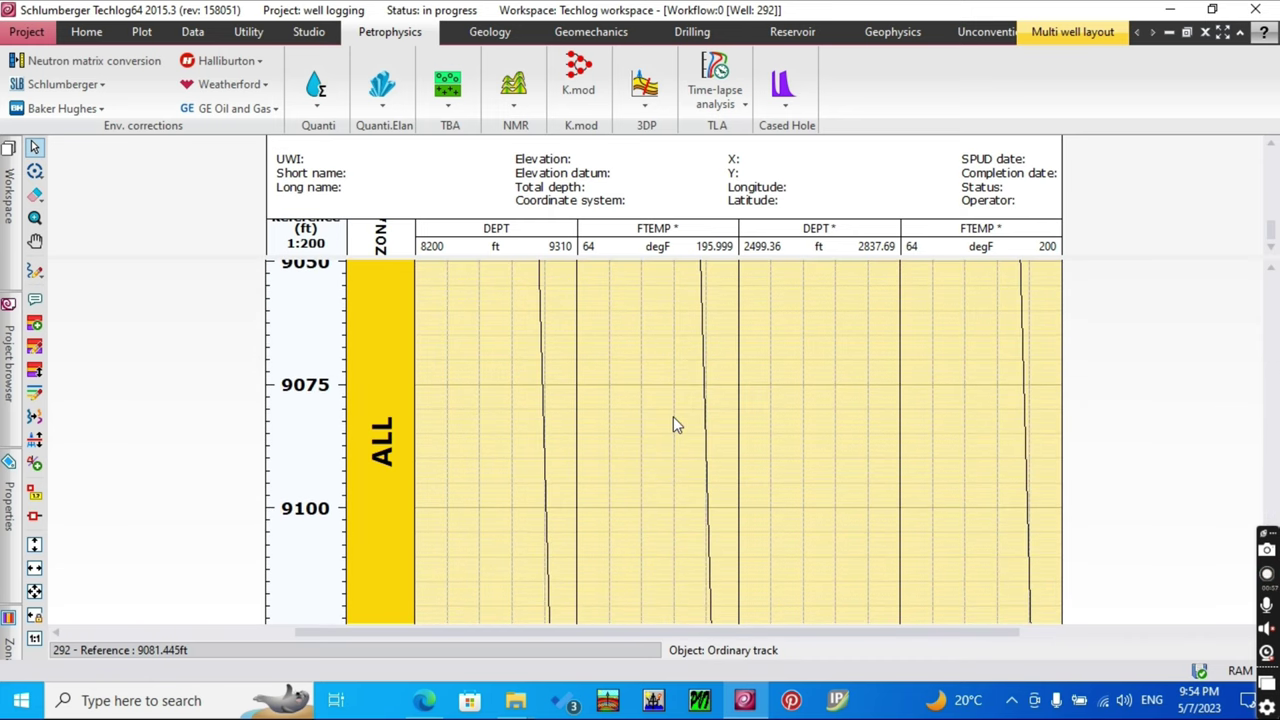
scroll(643, 450, "down", 7)
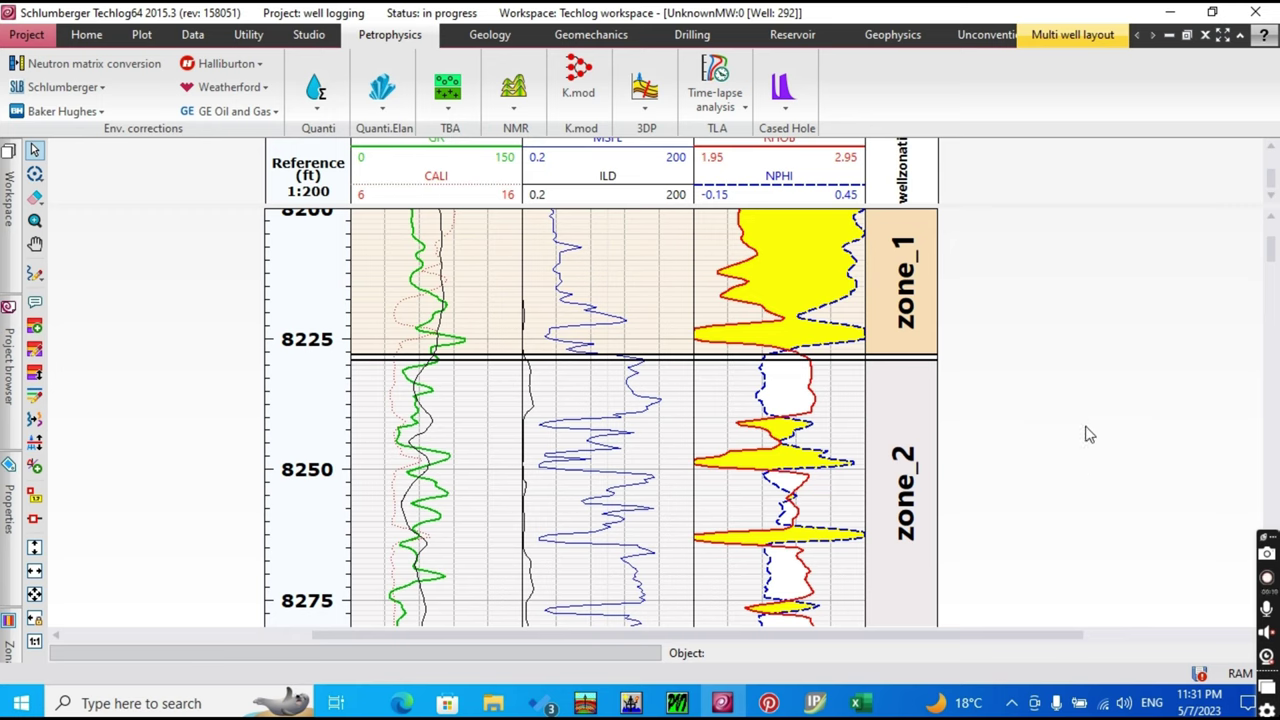
- Open the Quanti precomputation for water resistivity from temperature and spontaneous potential for well 292
left_click(316, 100)
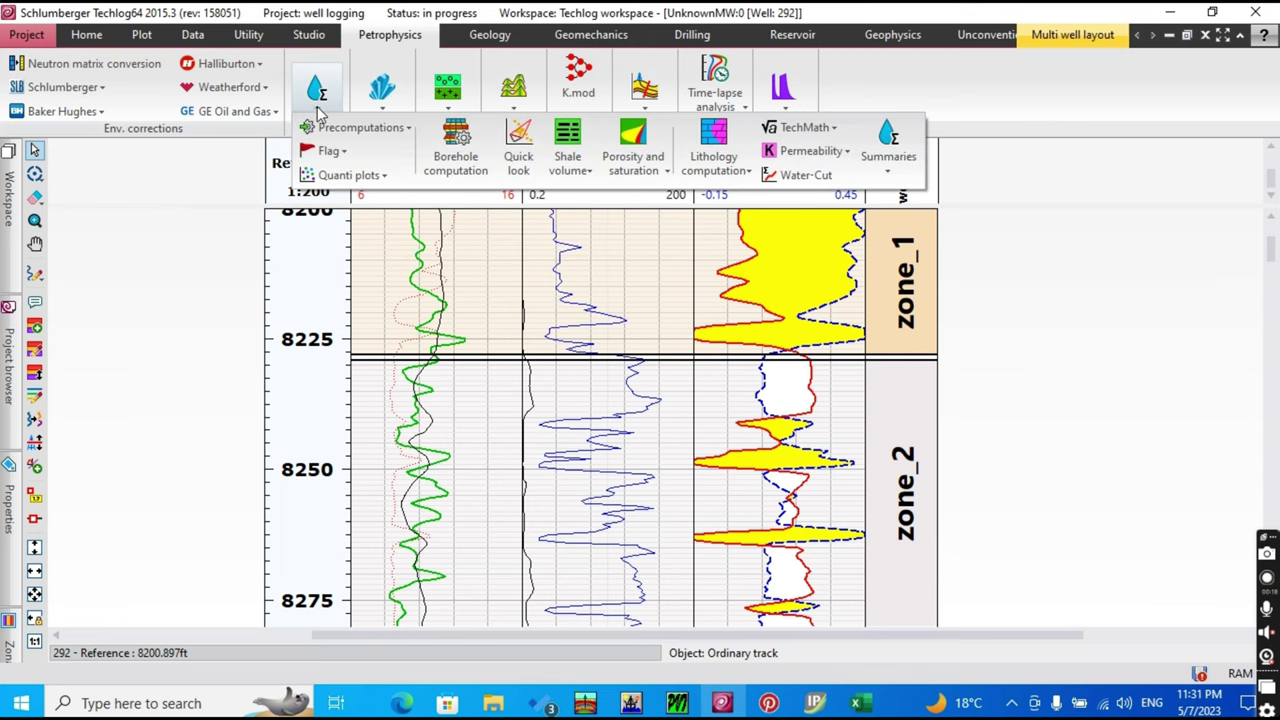
left_click(359, 138)
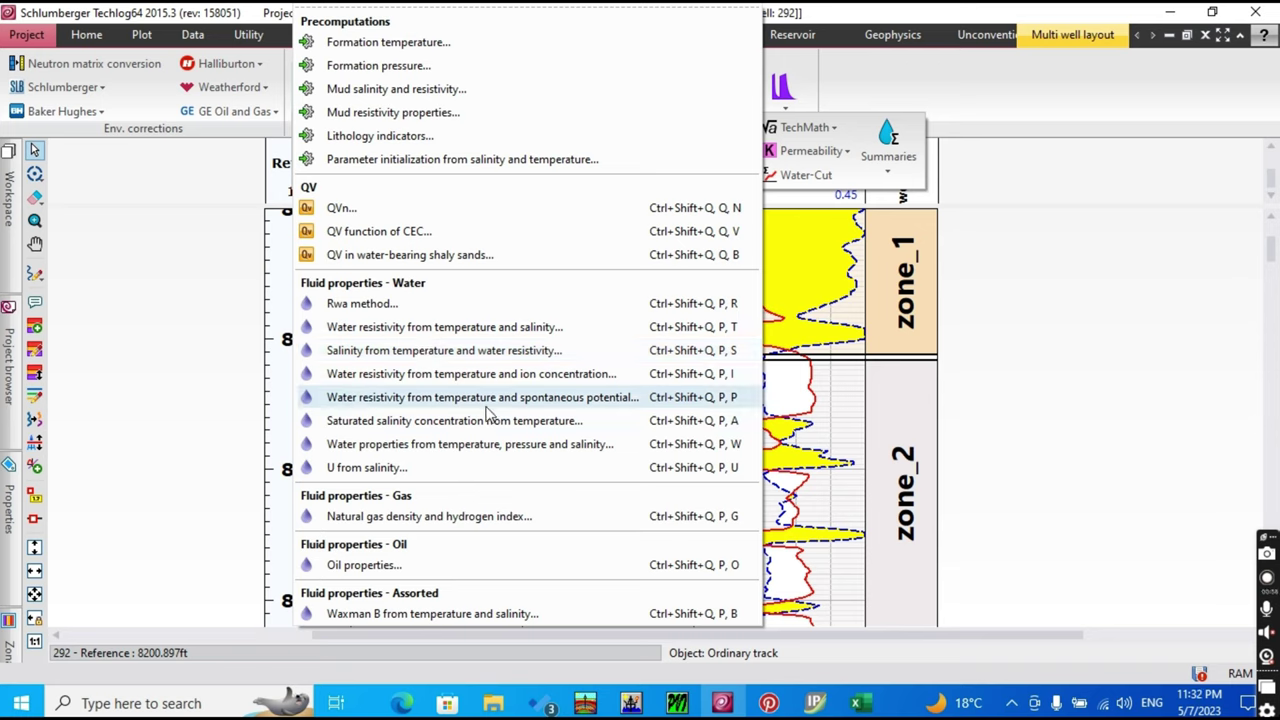
left_click(558, 398)
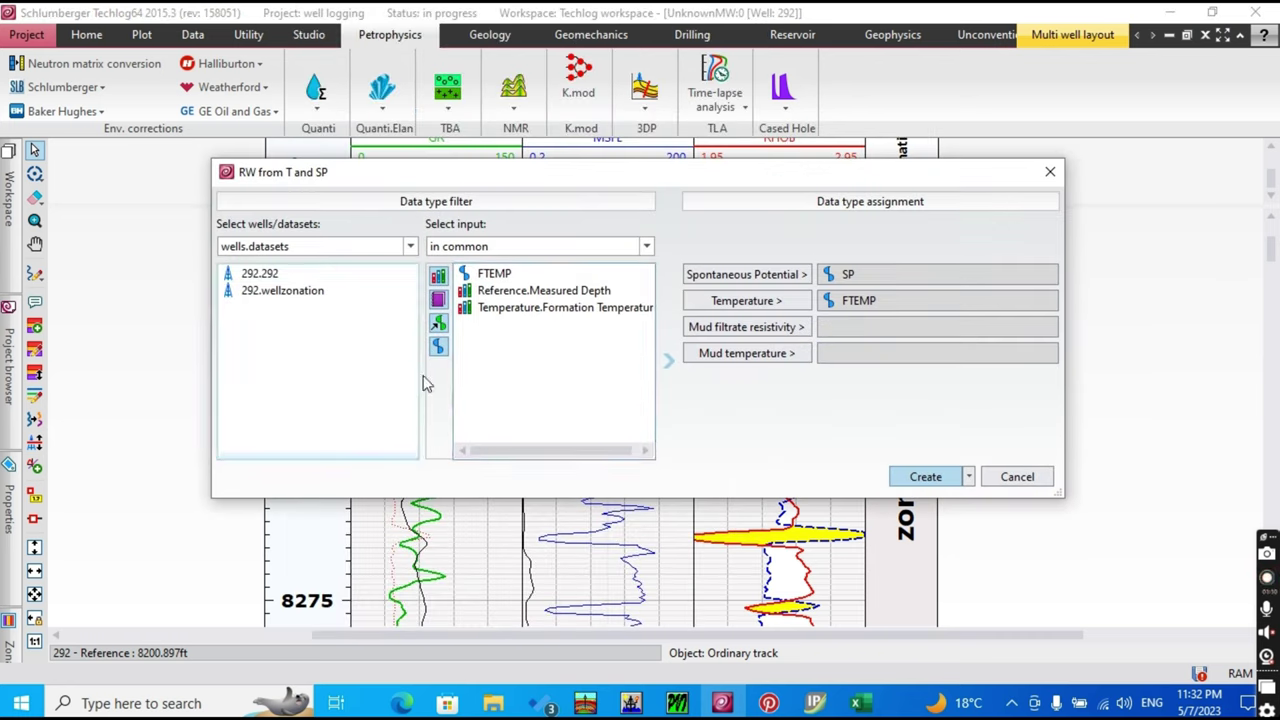
- Select dataset 292.292 and assign its SP variable as the Spontaneous Potential input
left_click(355, 276)
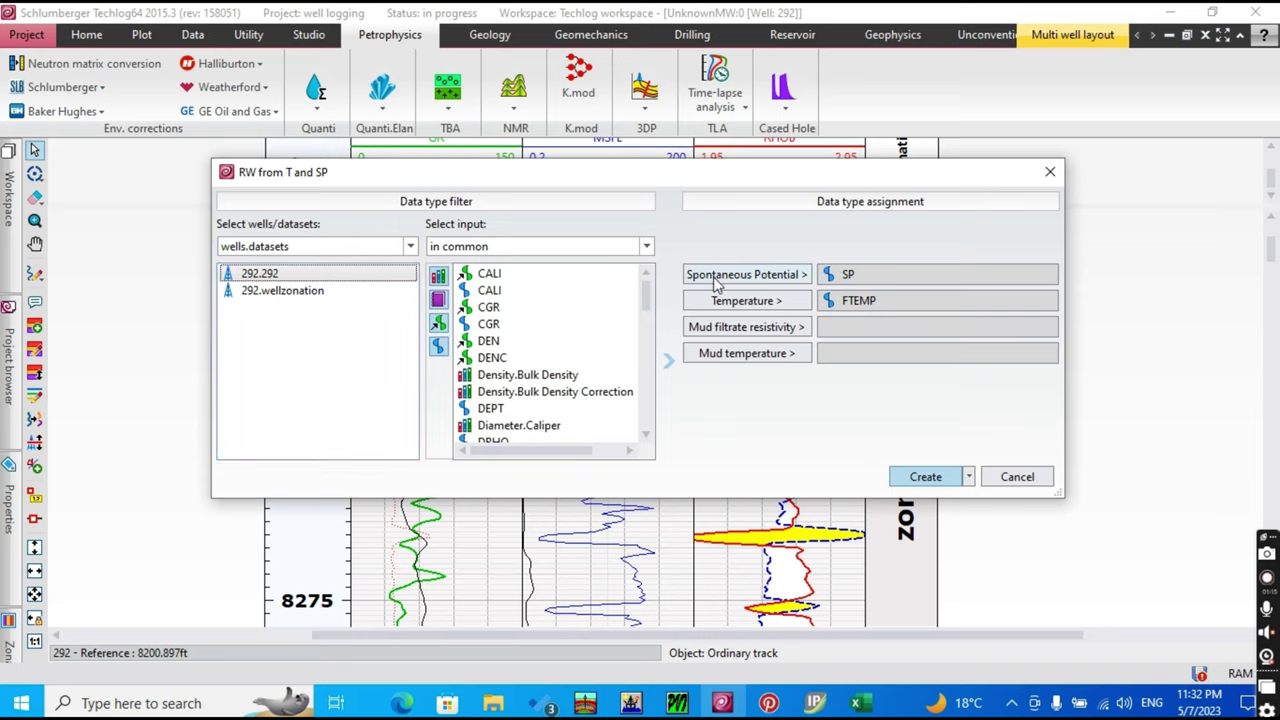
left_click(736, 302)
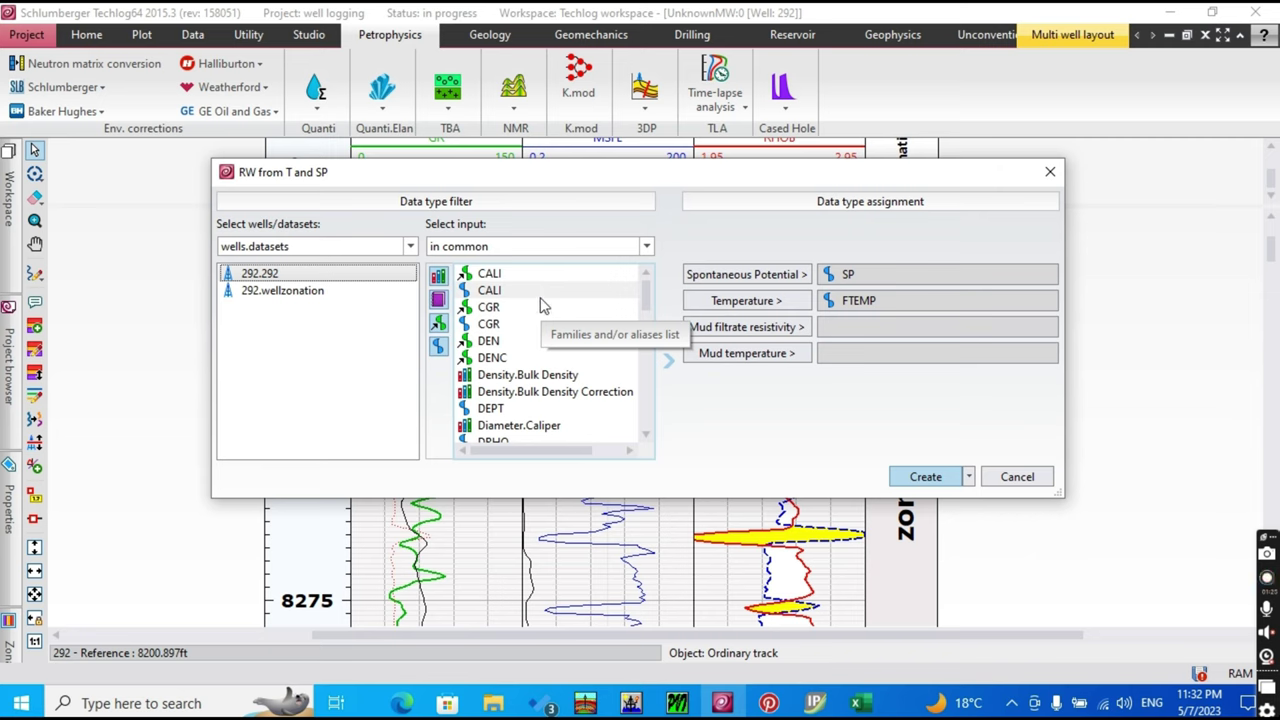
scroll(540, 305, "down", 5)
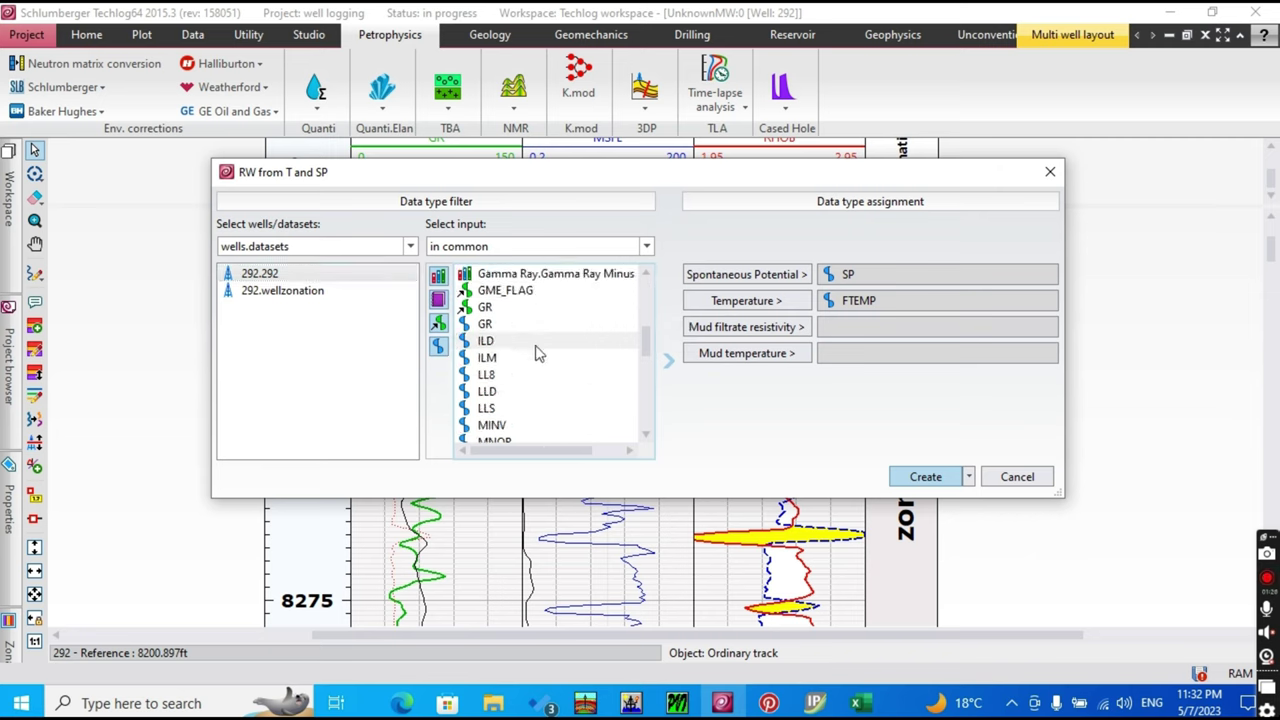
scroll(538, 352, "down", 7)
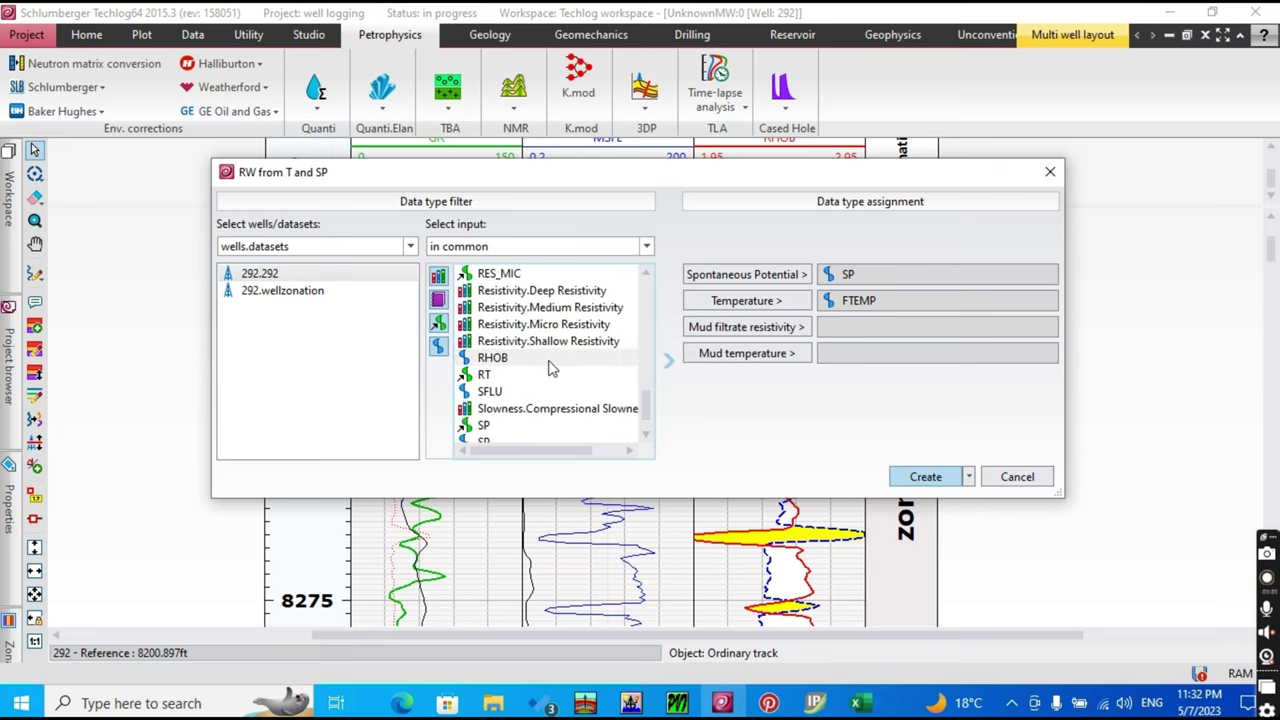
scroll(551, 369, "down", 1)
left_click(555, 408)
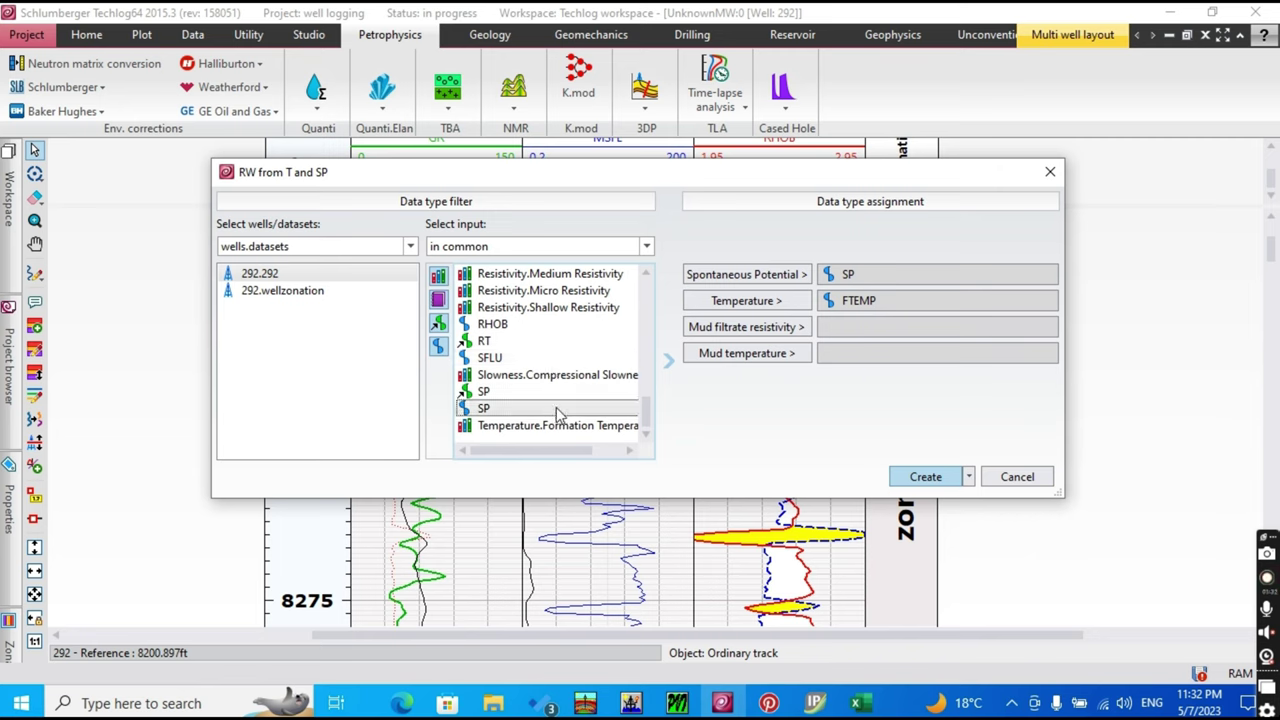
left_click(752, 283)
- Look through the variables, aliases and families available as inputs in dataset 292.292
scroll(553, 388, "up", 3)
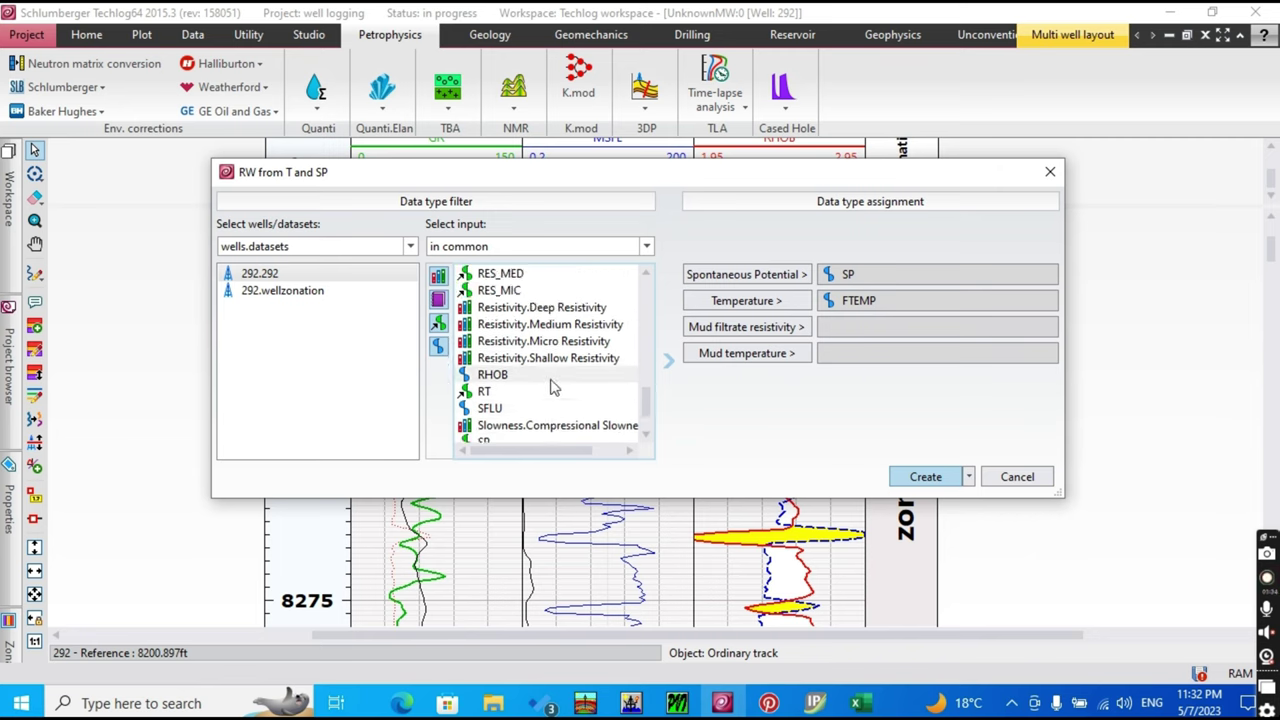
scroll(555, 388, "up", 3)
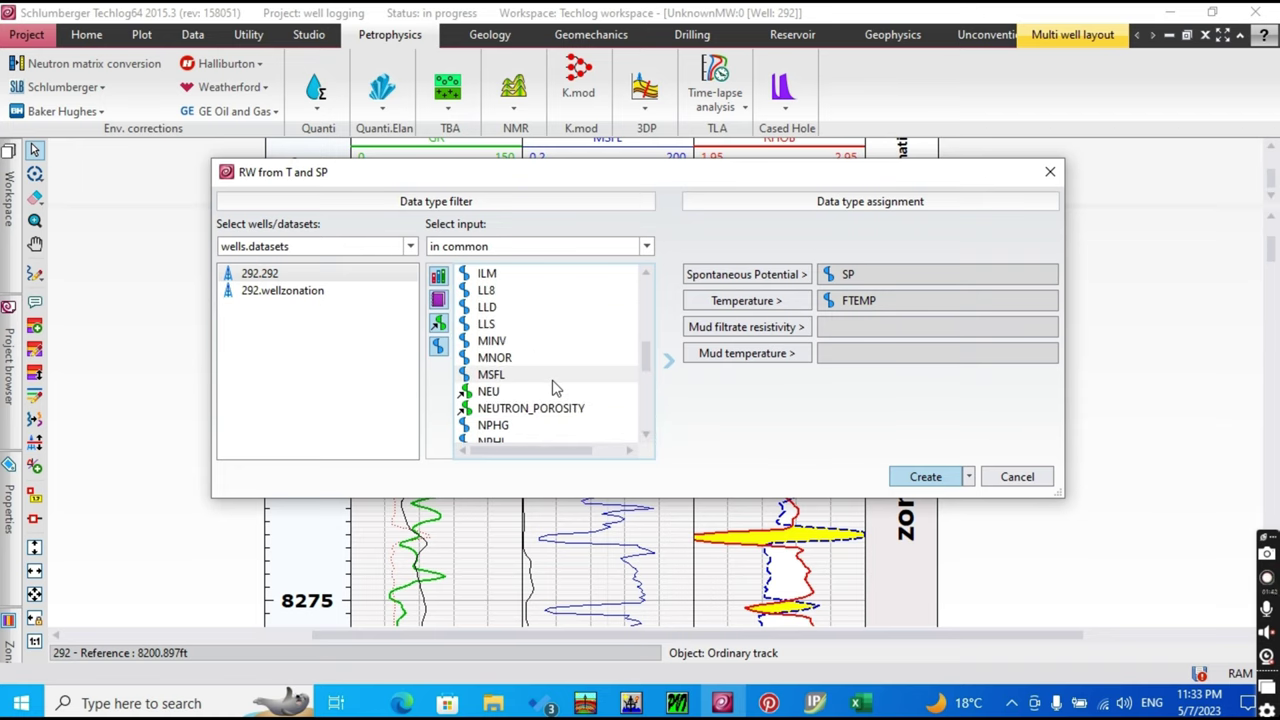
scroll(553, 388, "up", 4)
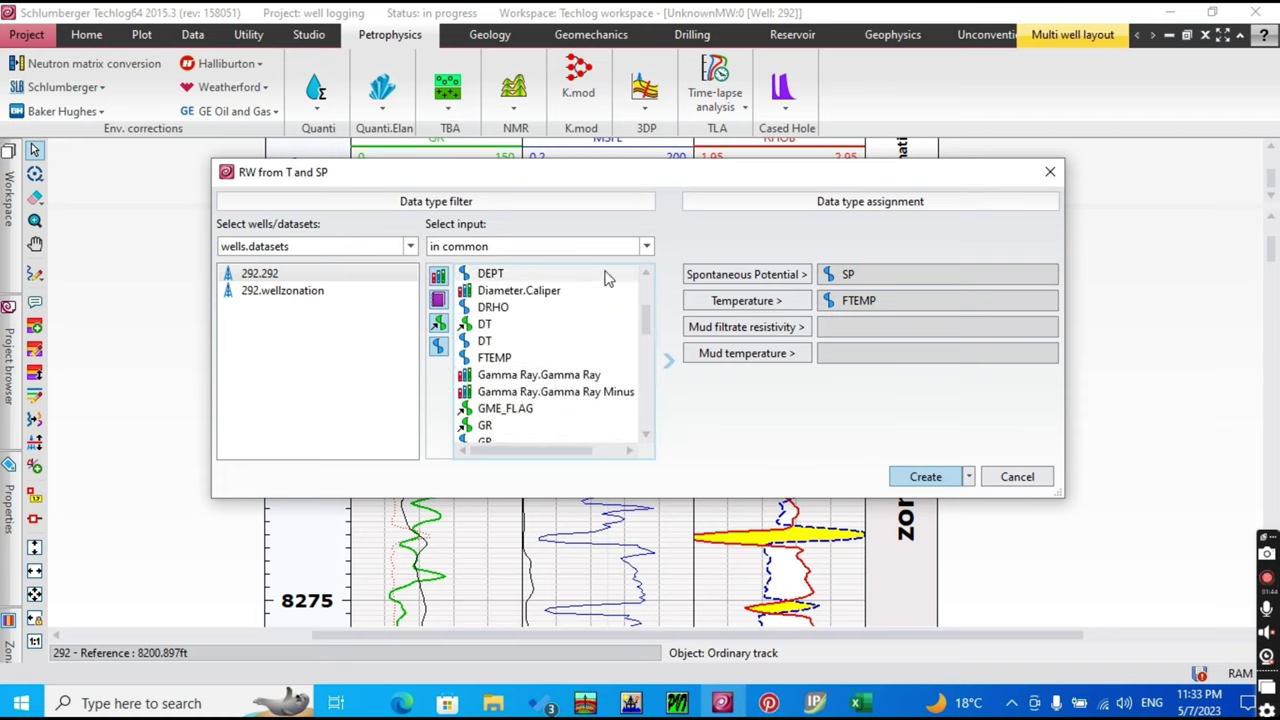
scroll(600, 318, "down", 4)
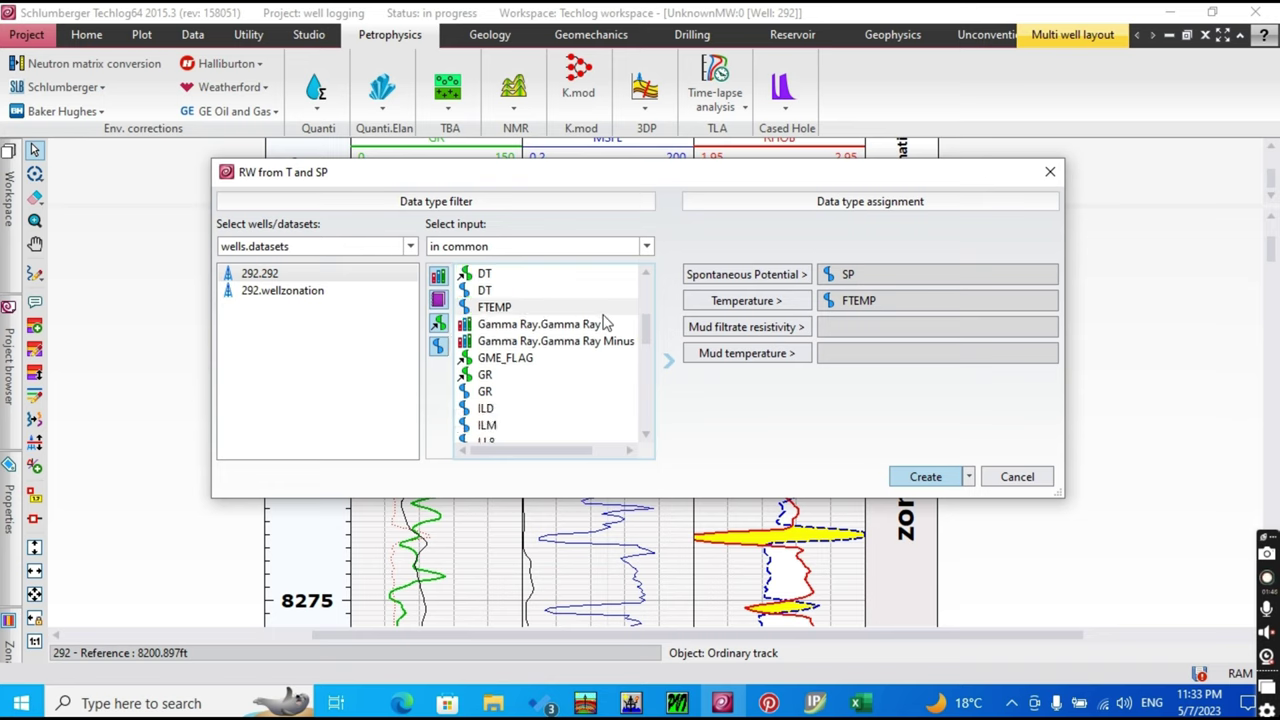
scroll(608, 325, "down", 1)
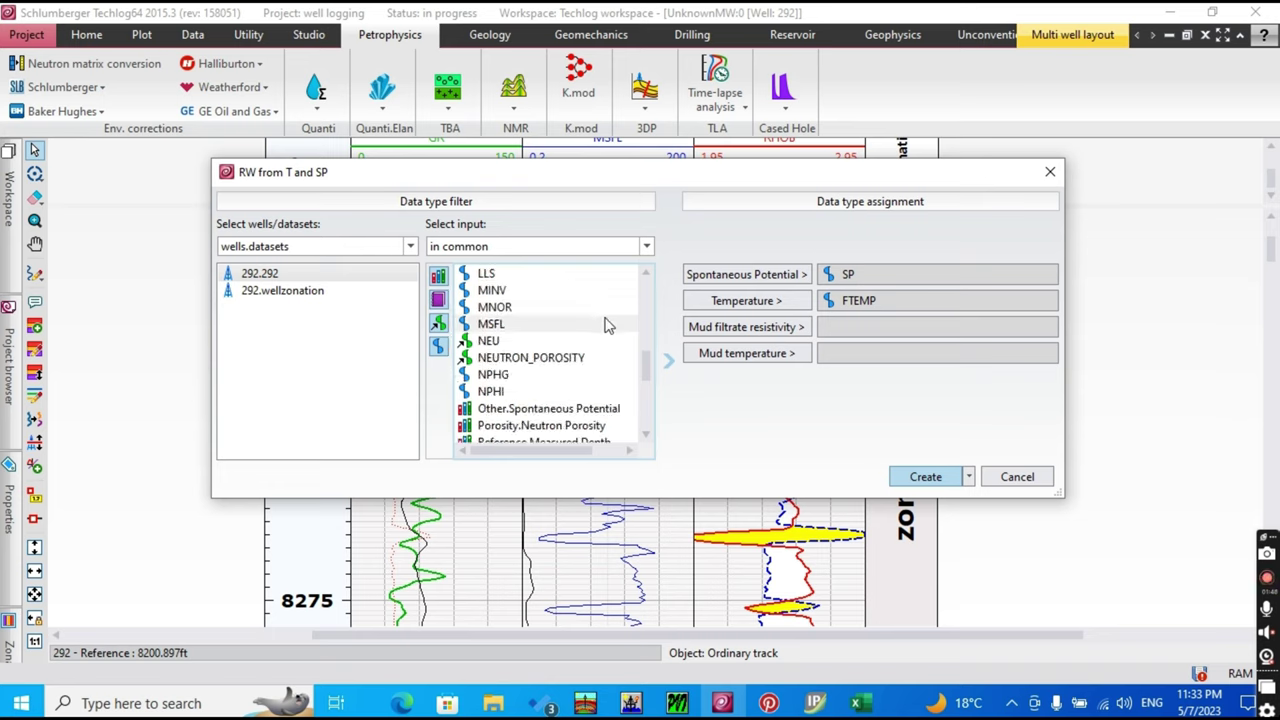
scroll(608, 325, "up", 3)
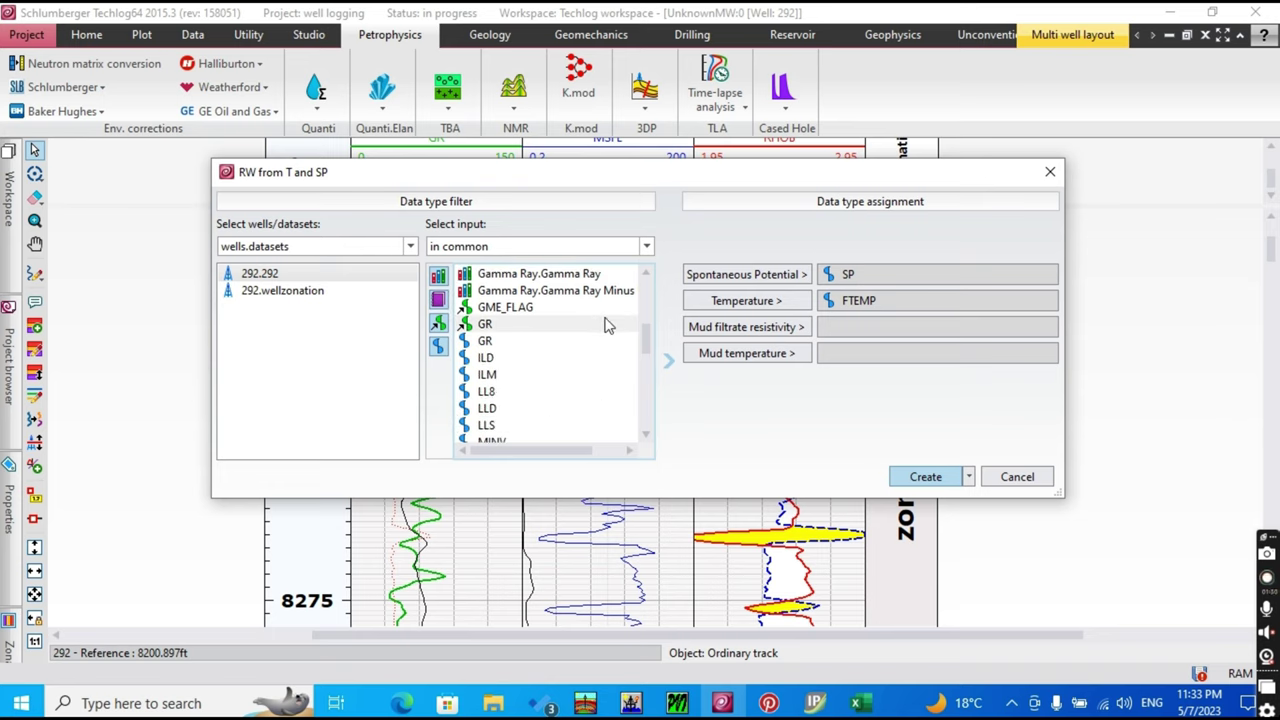
scroll(608, 325, "down", 5)
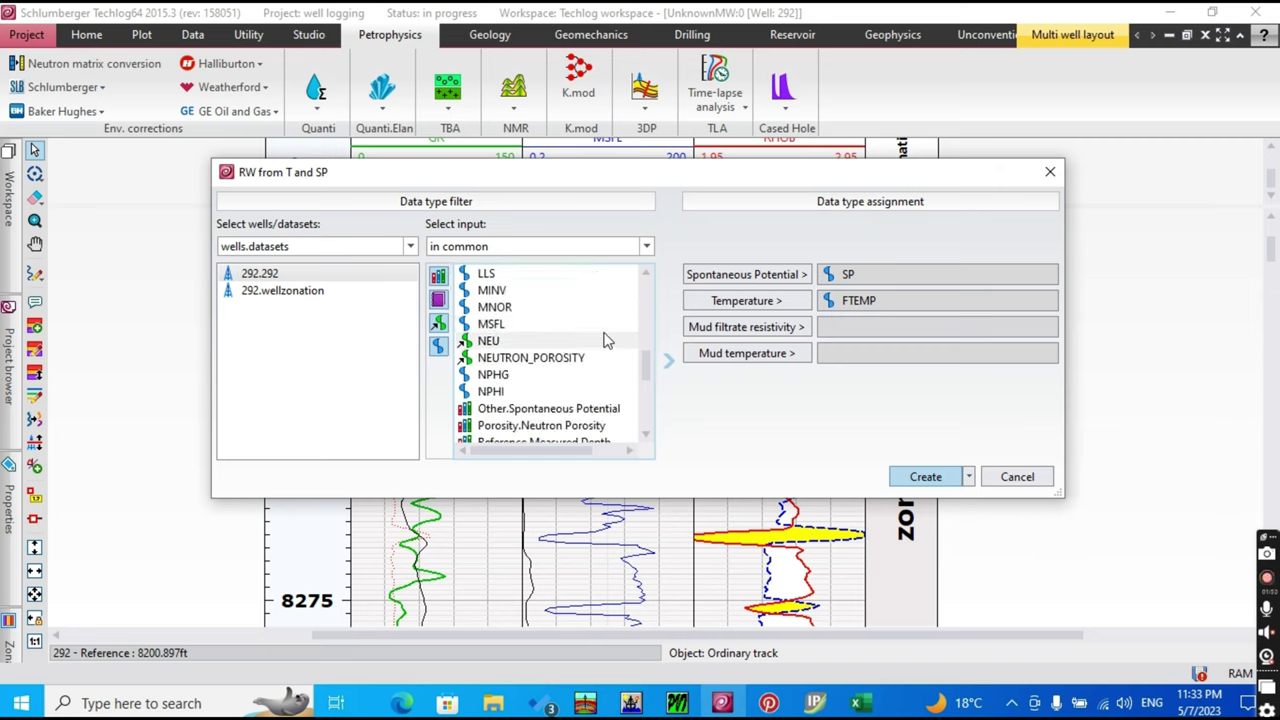
scroll(606, 346, "down", 3)
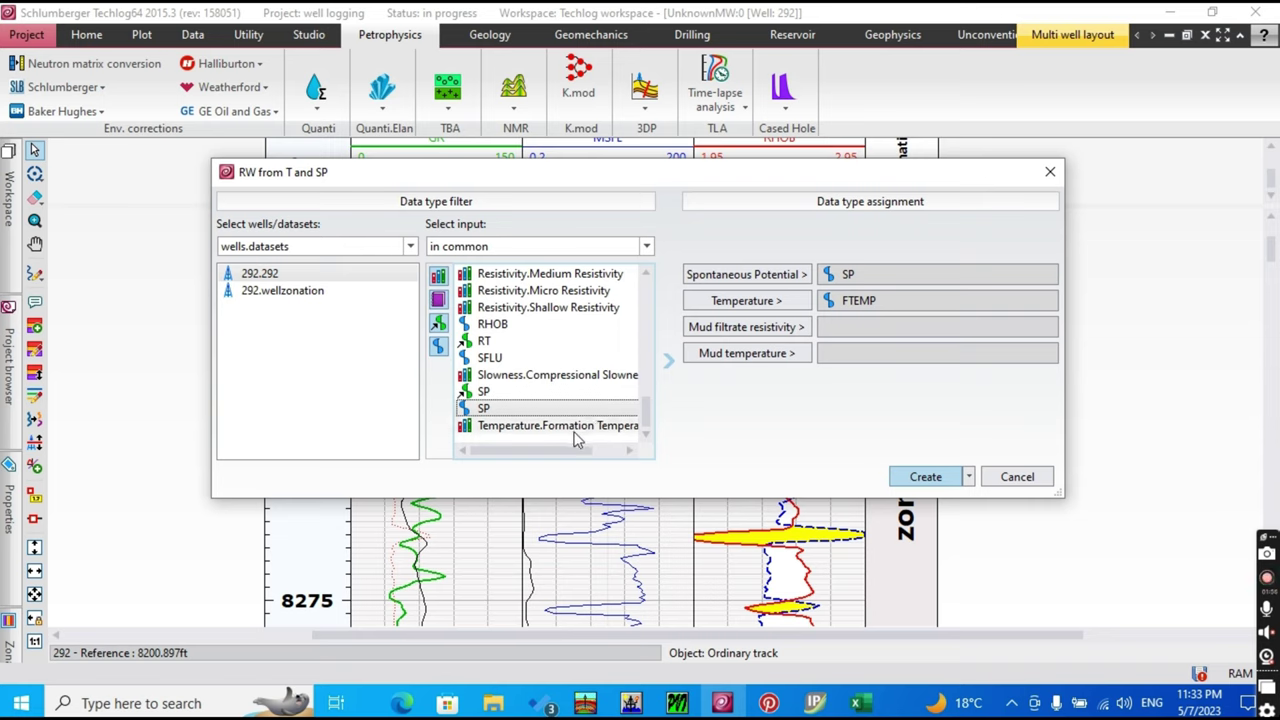
scroll(575, 418, "up", 1)
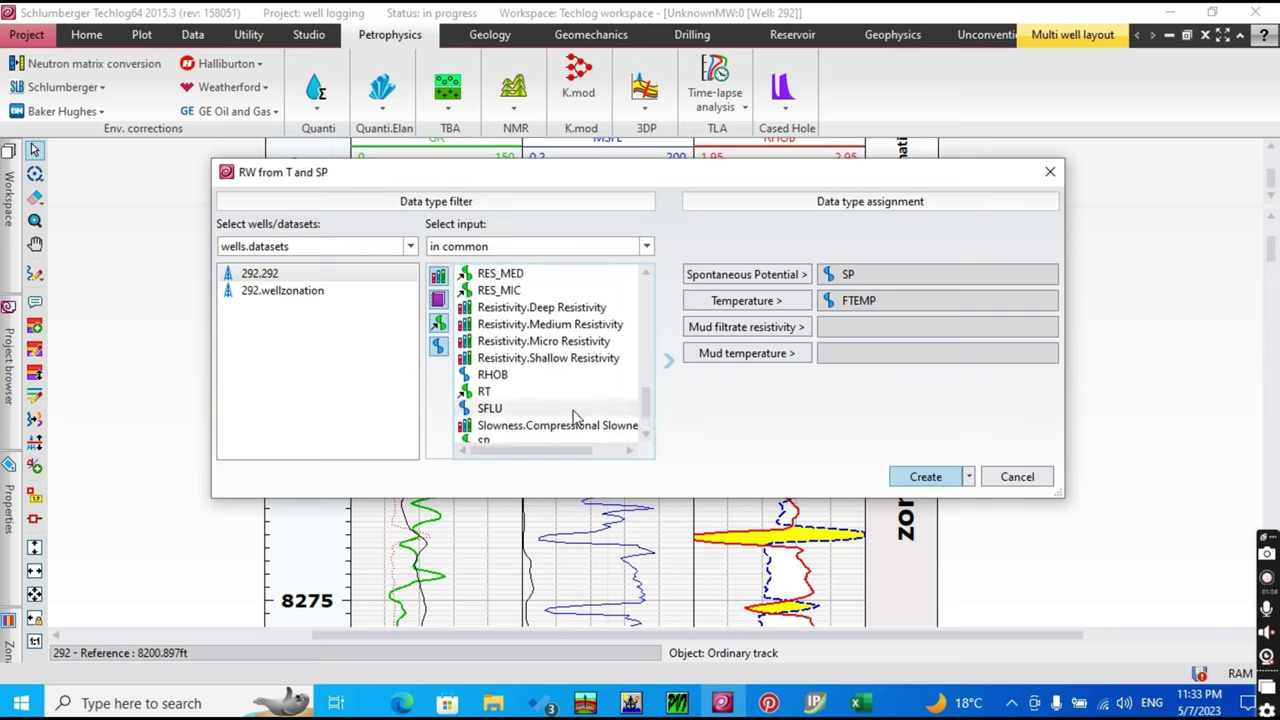
- Restrict the input list to plain variables and assign FTEMP as the Temperature input
left_click(439, 302)
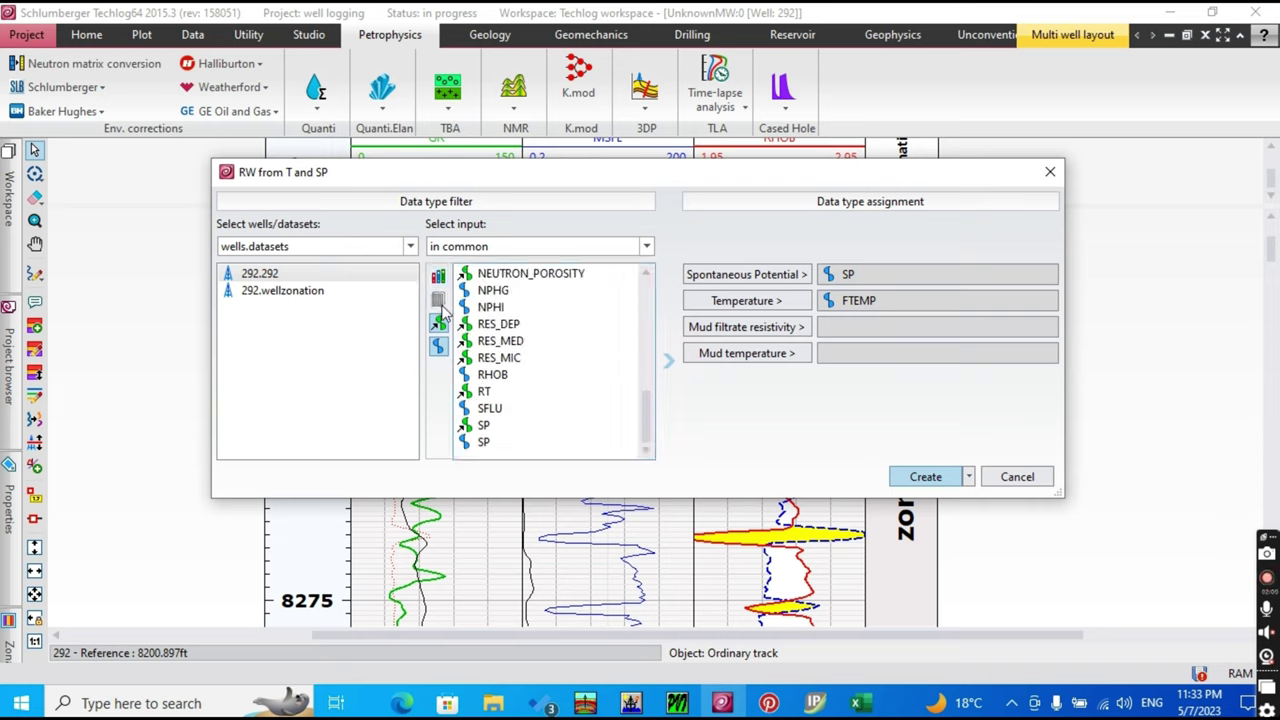
left_click(439, 322)
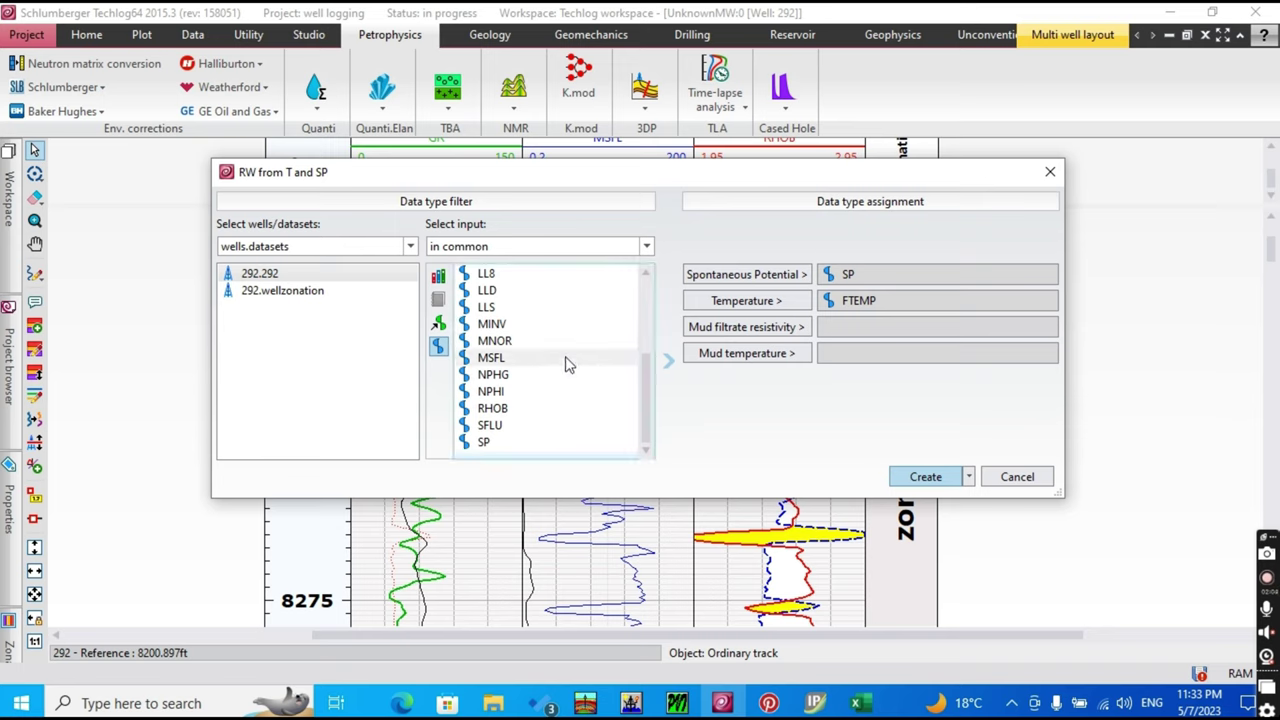
scroll(580, 350, "up", 3)
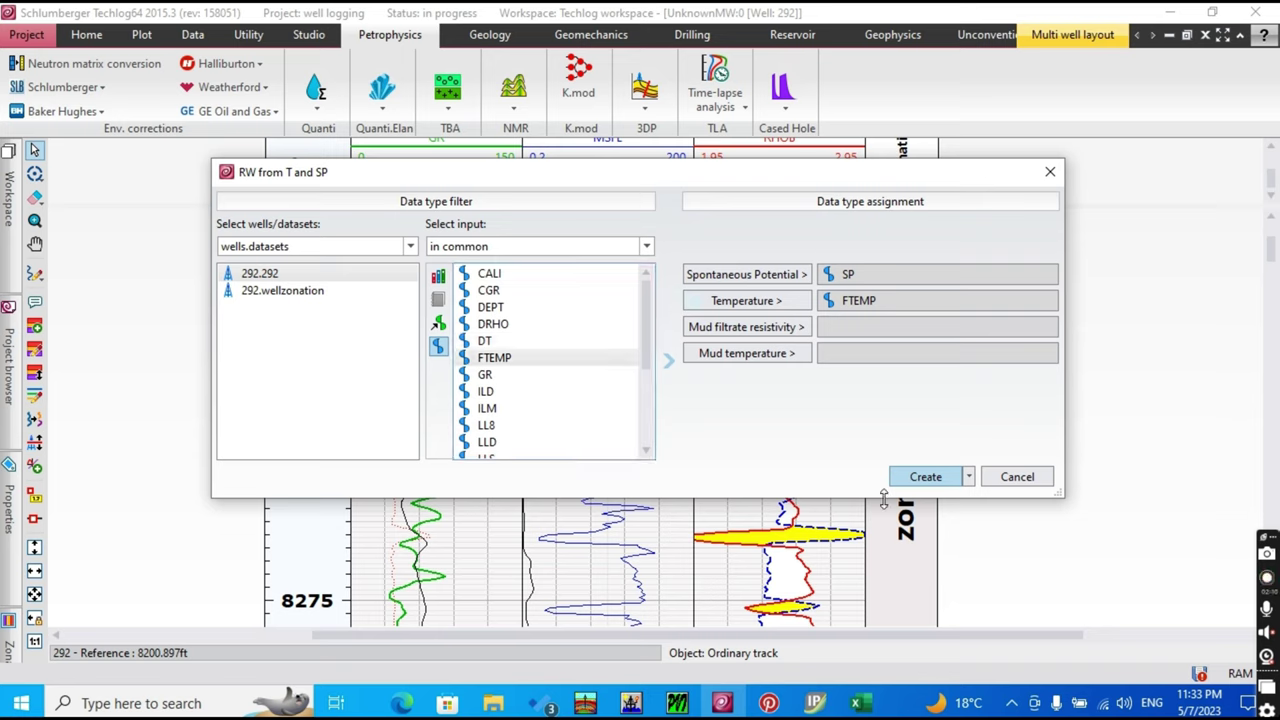
- Create the RW from T and SP method and add well 292 to its inputs
left_click(926, 477)
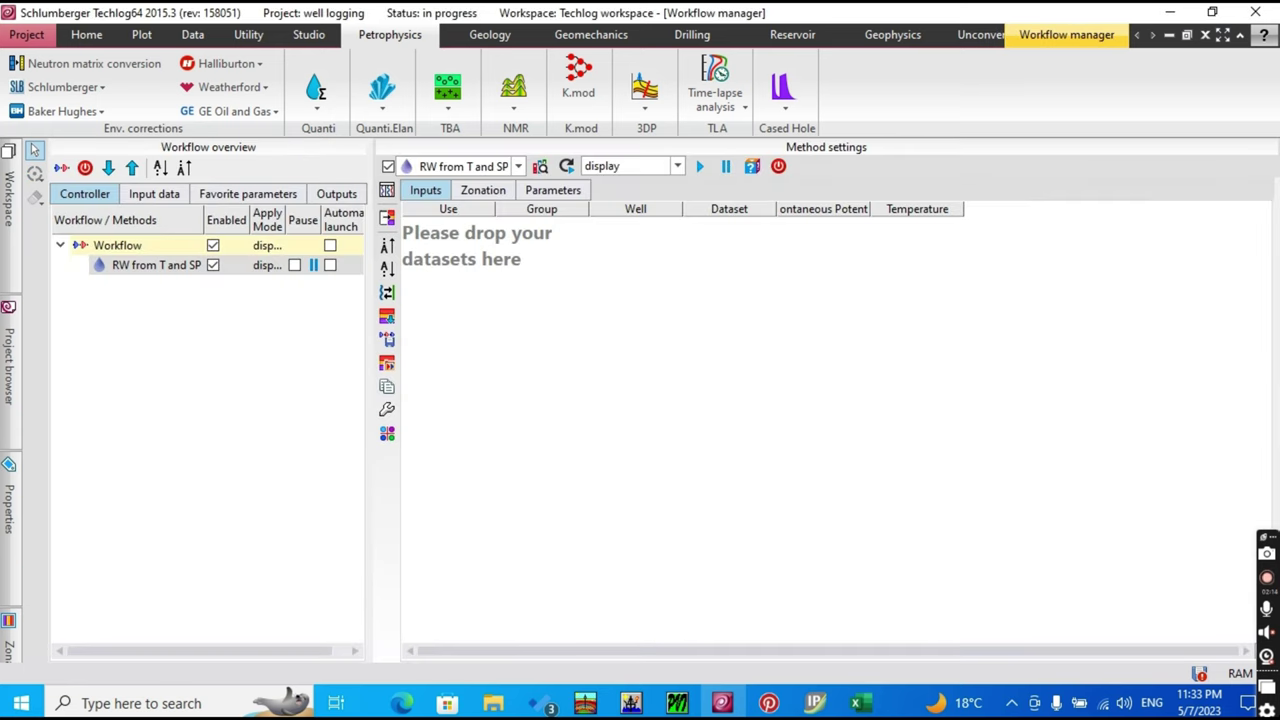
left_click(8, 355)
scroll(138, 408, "up", 3)
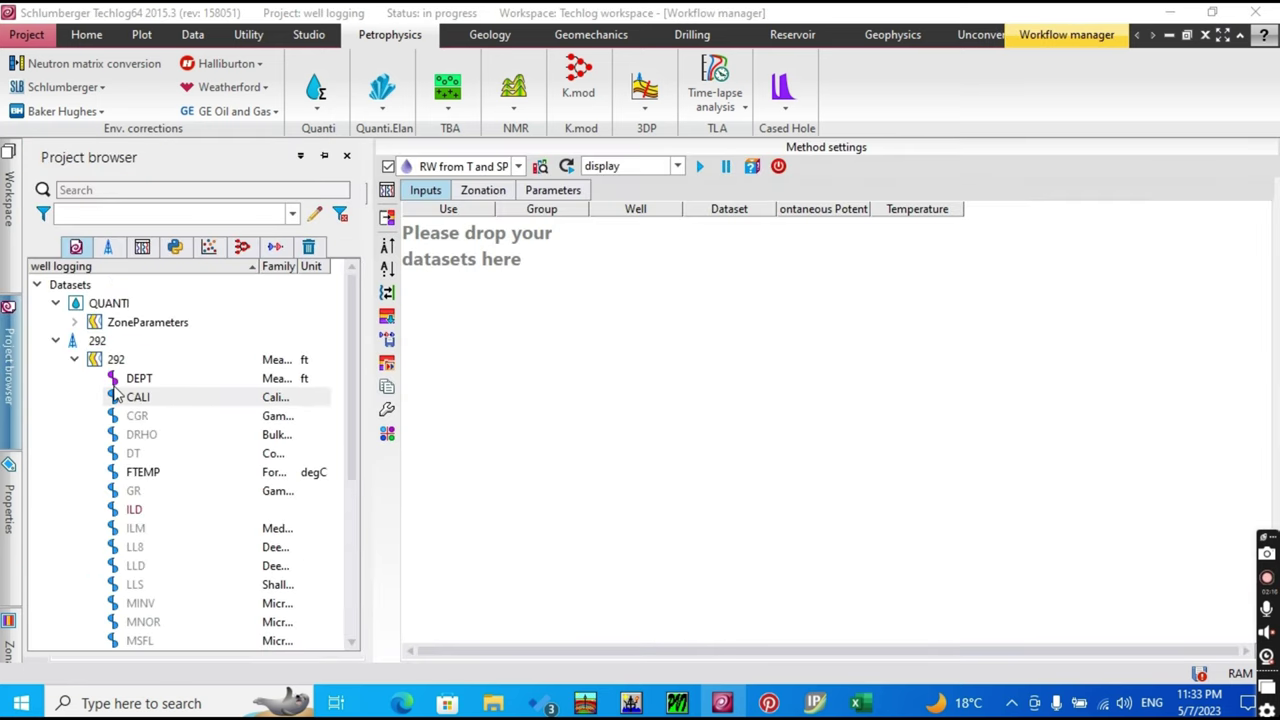
left_click_drag(97, 341, 538, 307)
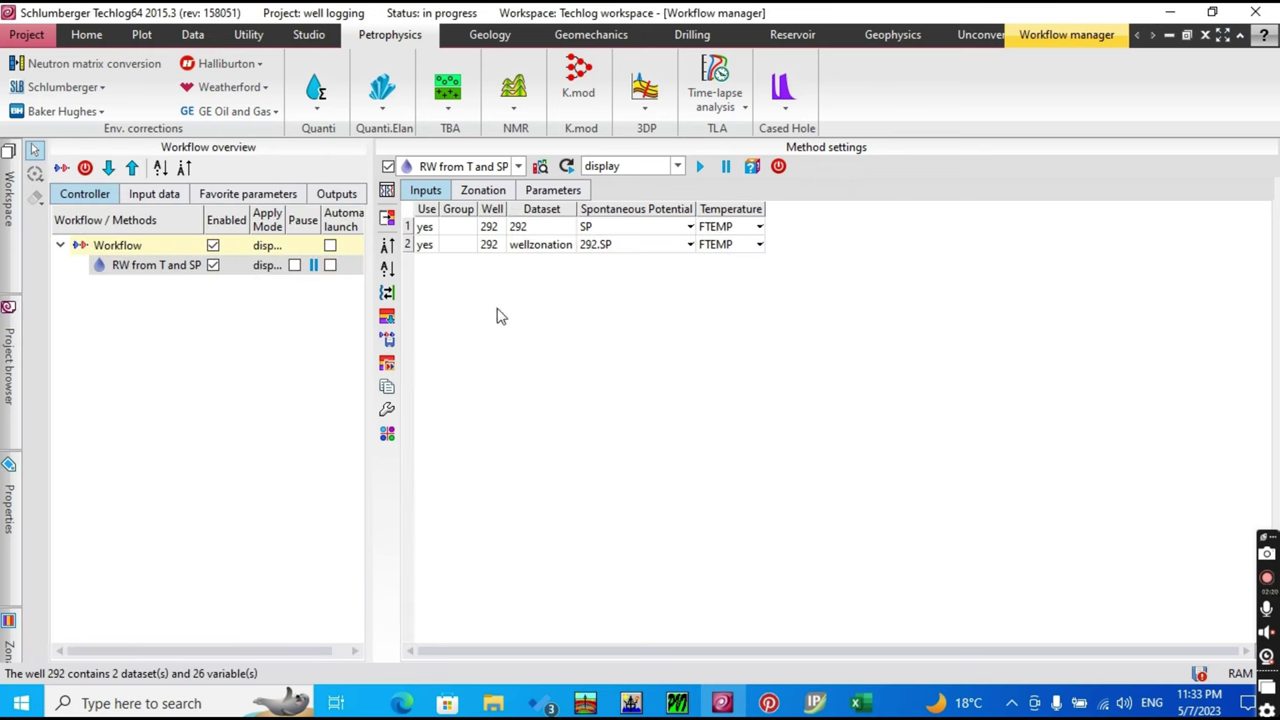
- Review the method's zonation and parameters, and compare the mud filtrate resistivity with well 292's Rmf entry in Data.xlsx in Excel
left_click(484, 192)
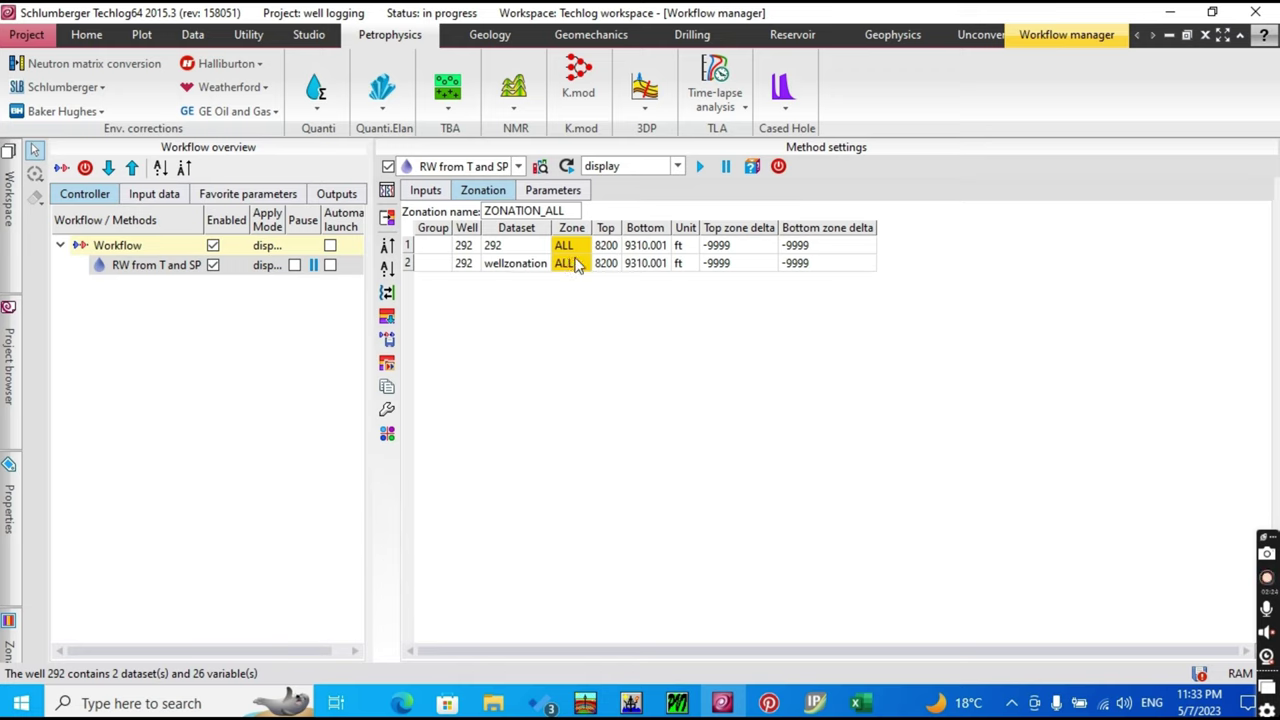
left_click(567, 200)
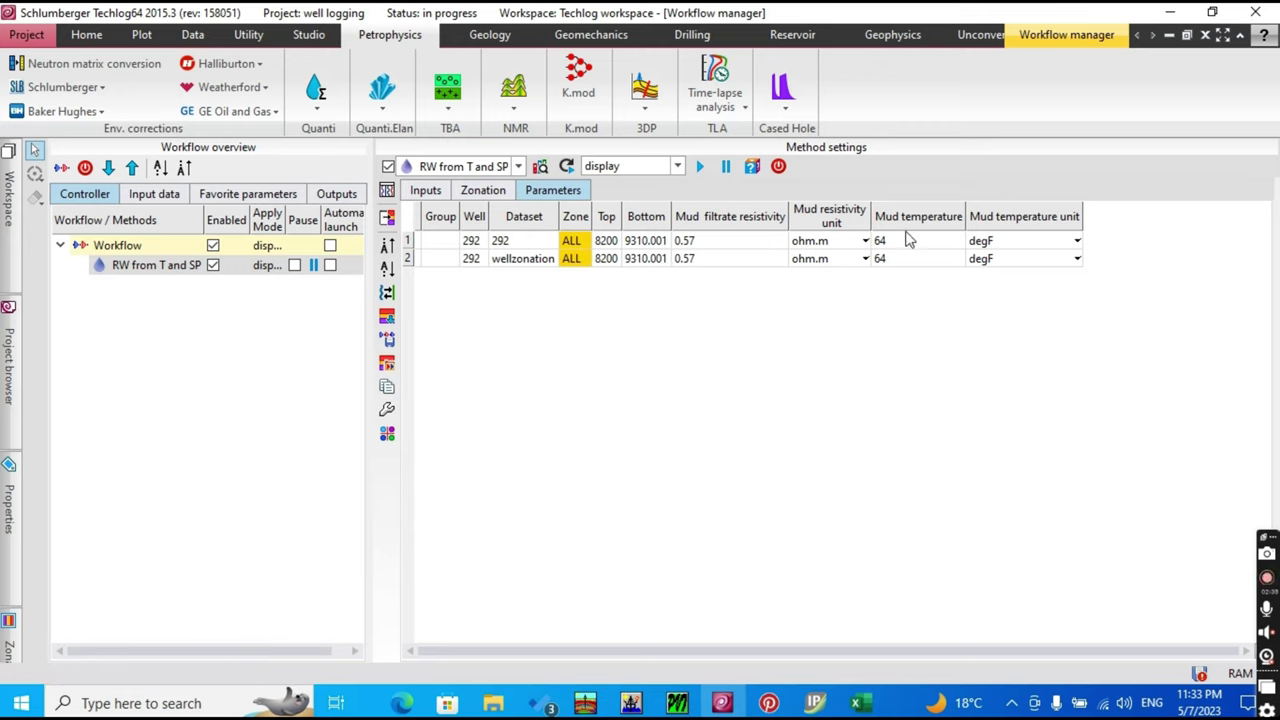
left_click(855, 703)
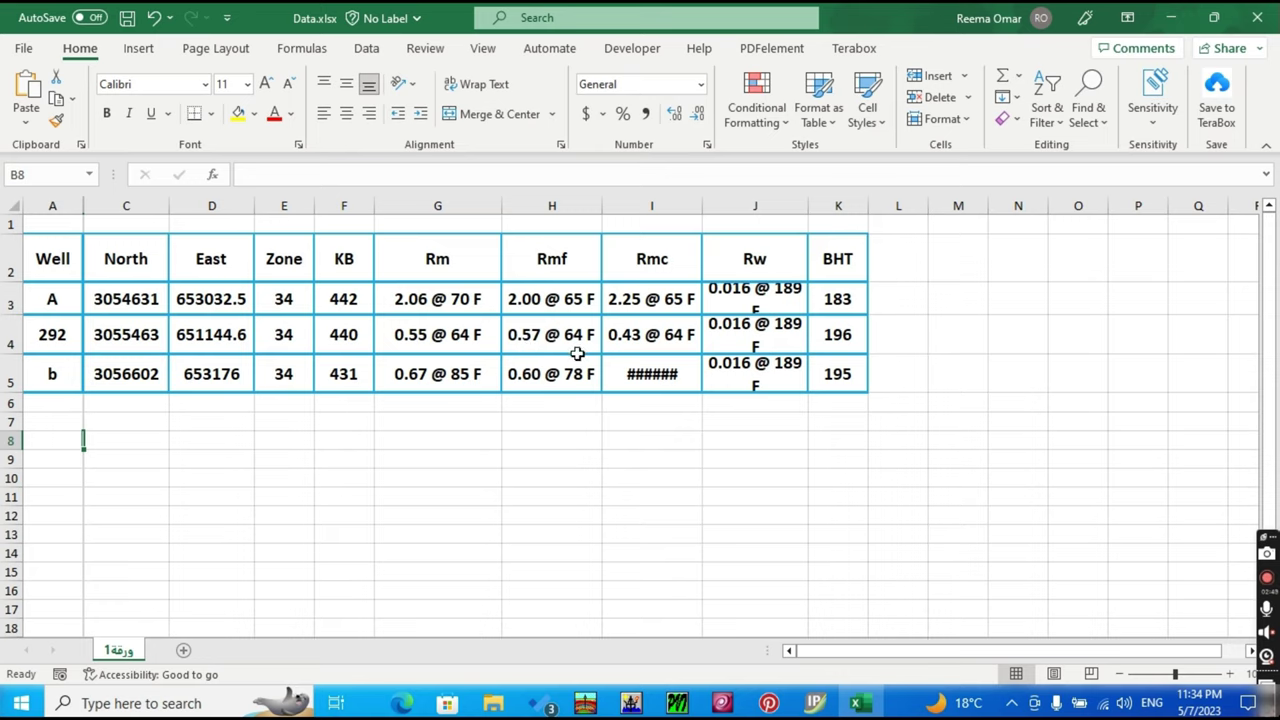
left_click(1170, 17)
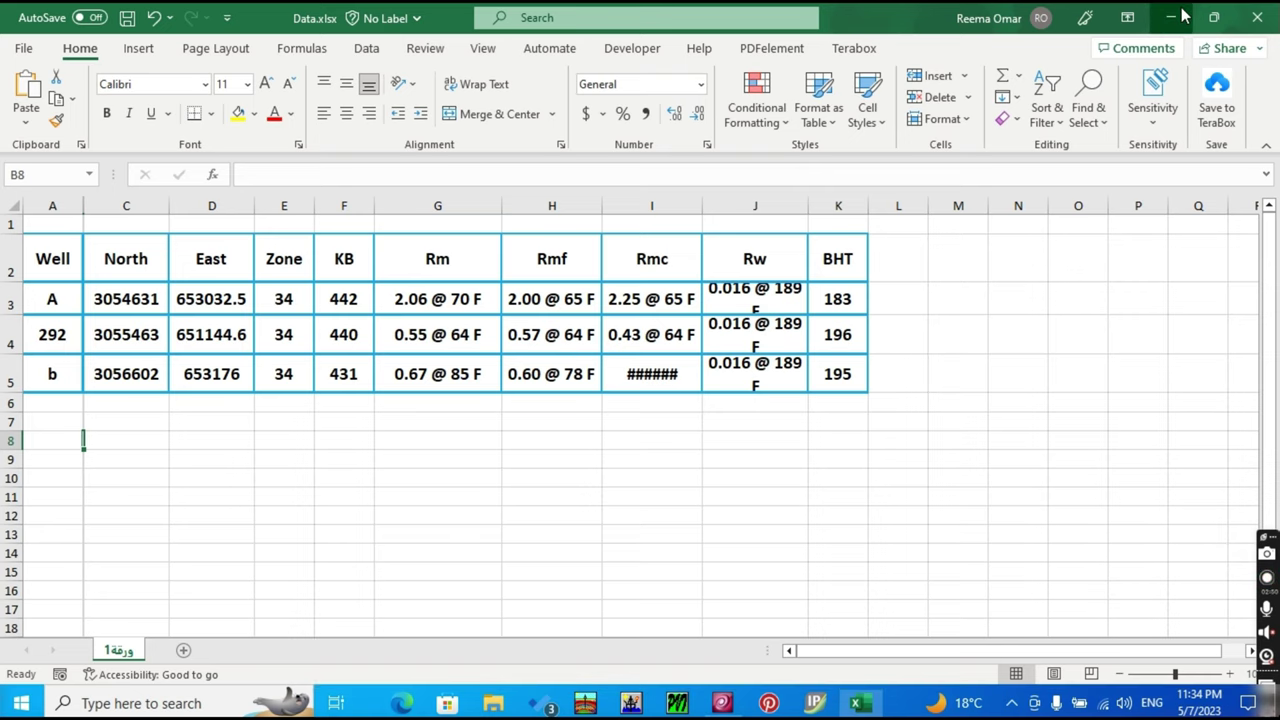
double_click(733, 241)
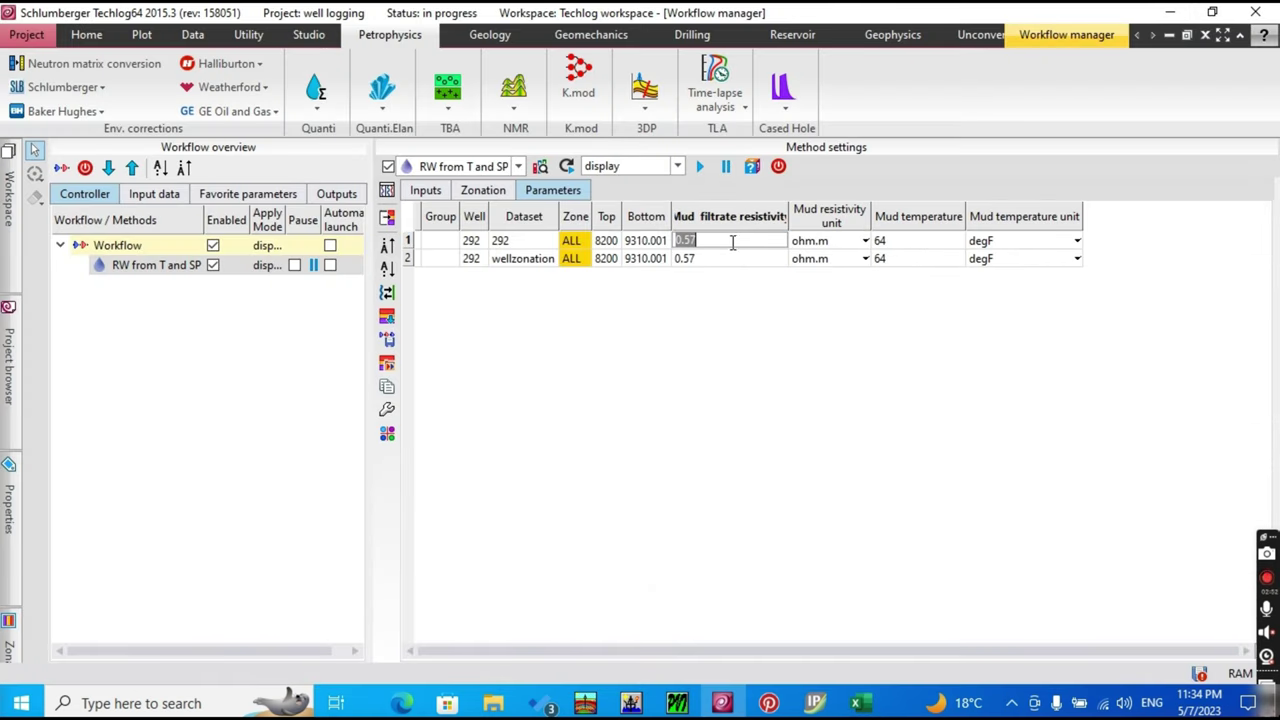
left_click(727, 241)
left_click(860, 704)
left_click(872, 705)
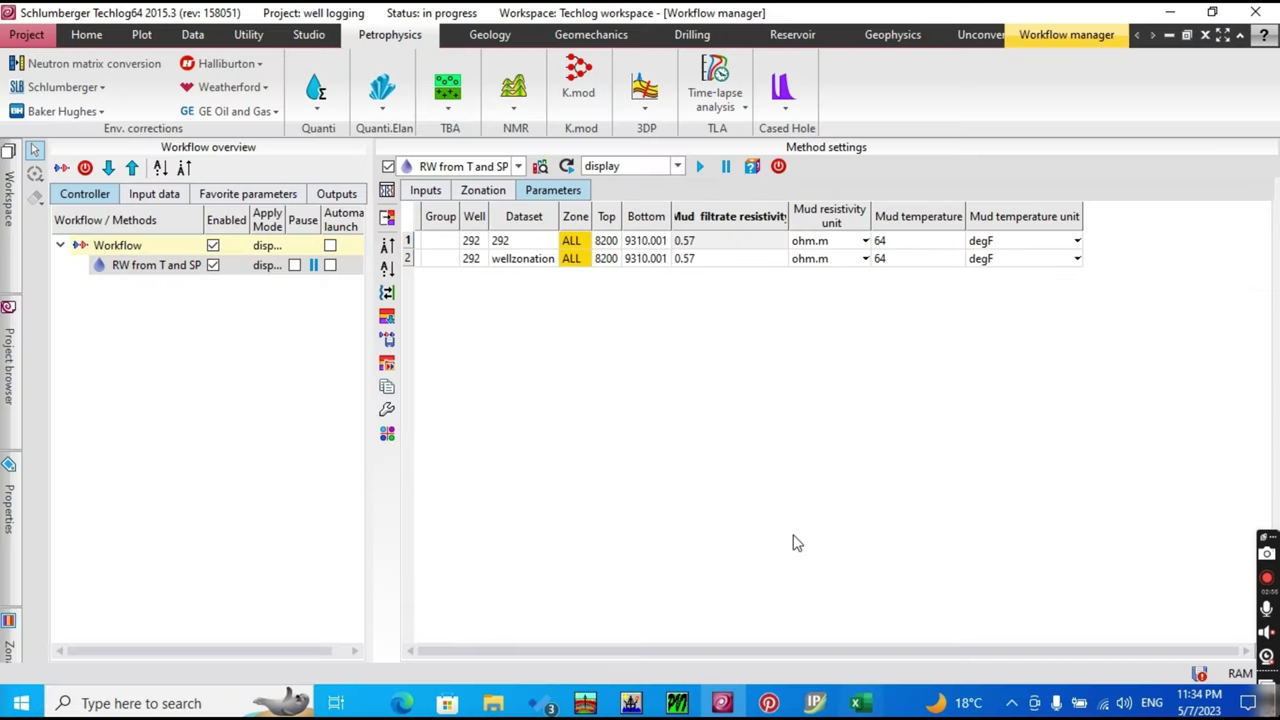
- Keep dataset 292's mud filtrate resistivity at 0.57 ohm.m and mud temperature at 64 degF, and run the method in display mode
left_click(704, 241)
left_click(704, 241)
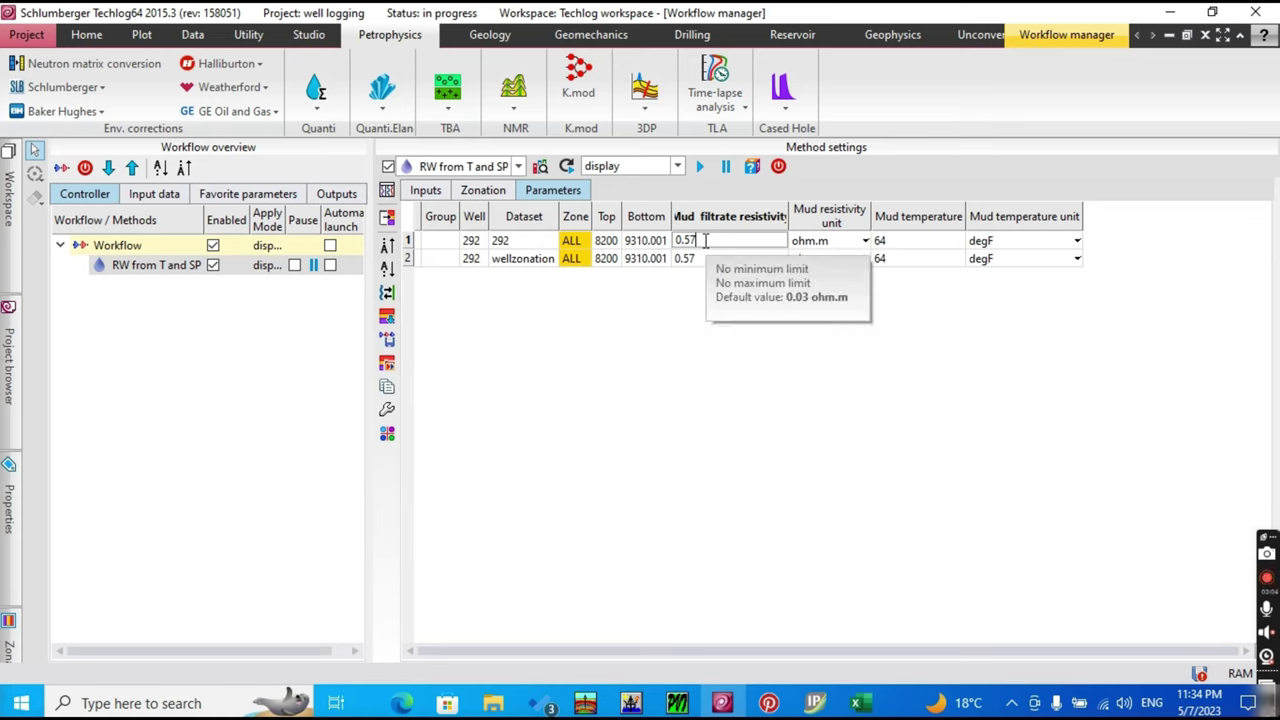
left_click(910, 244)
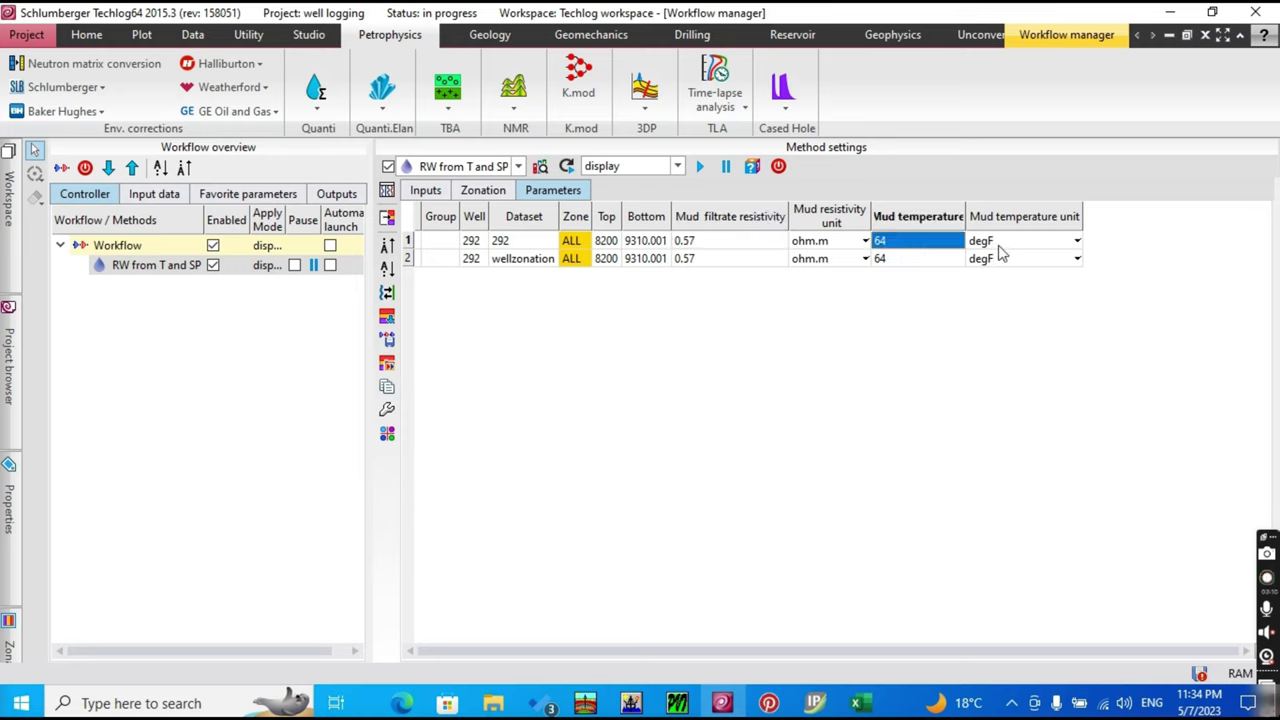
left_click(1047, 250)
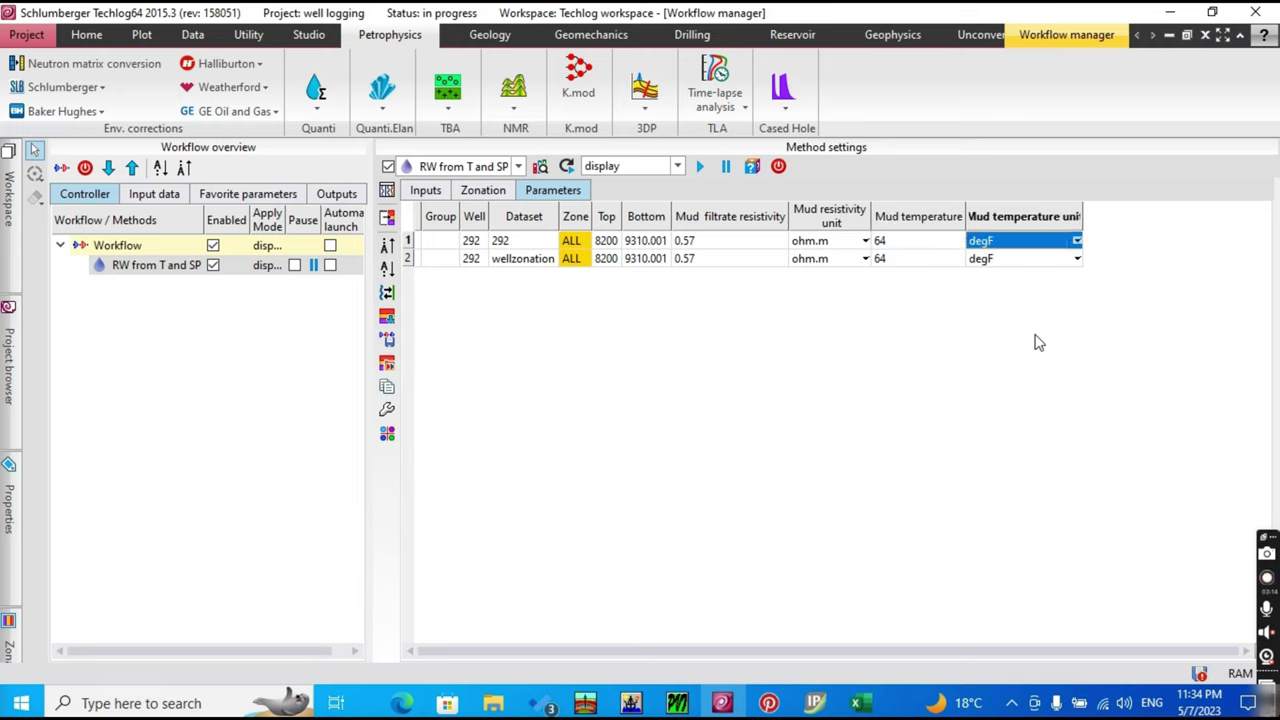
left_click(699, 170)
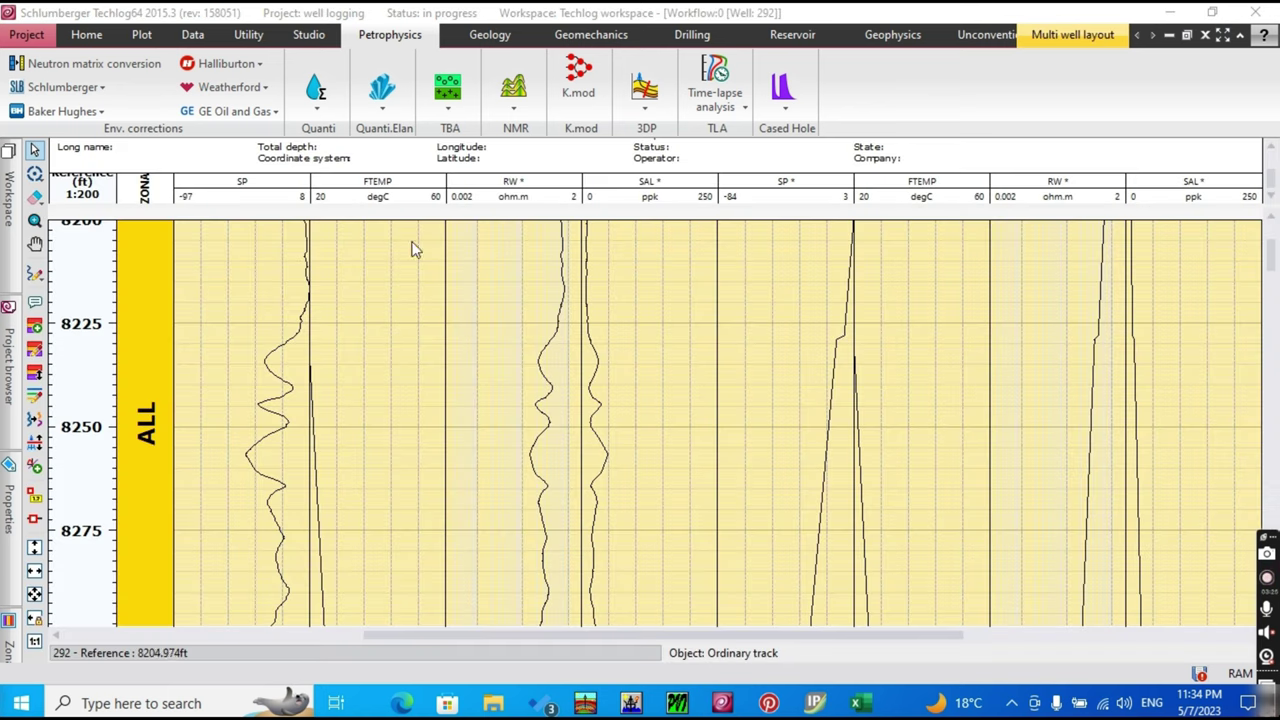
- Examine the SP, FTEMP, RW and SAL curves of well 292 from about 8200 ft down to about 9225 ft
scroll(547, 240, "down", 5)
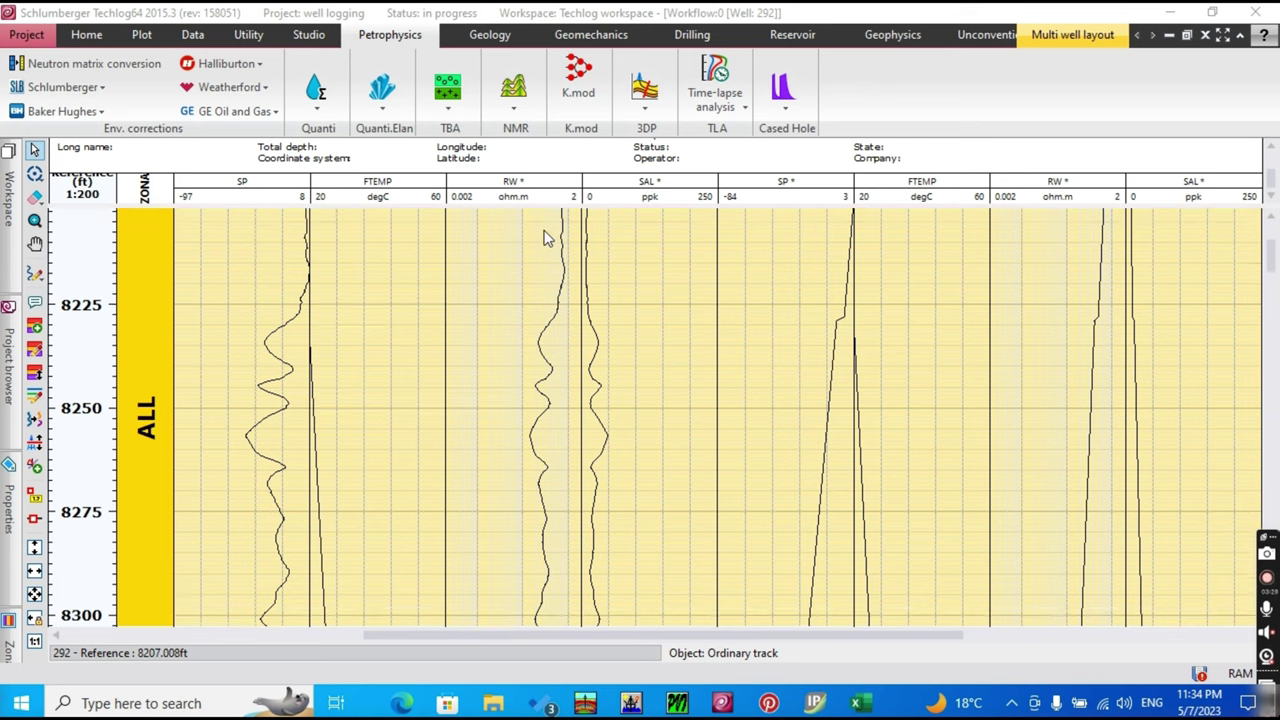
scroll(547, 249, "down", 5)
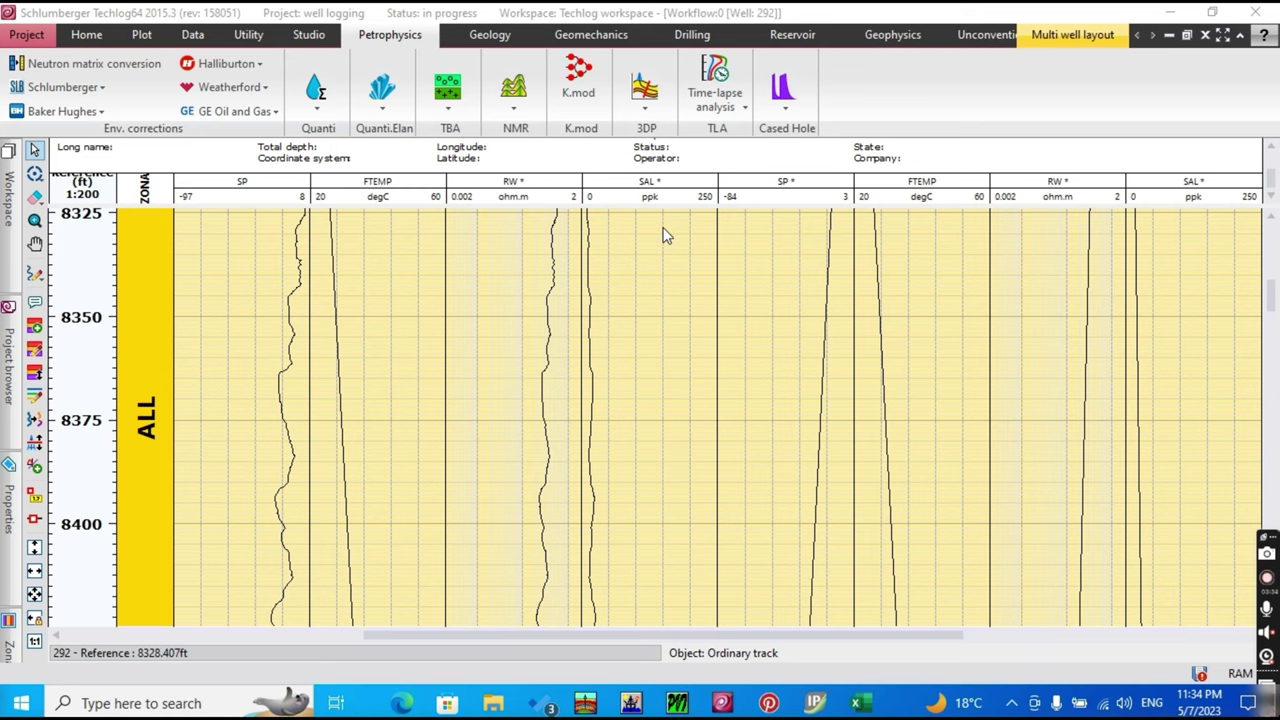
scroll(667, 236, "down", 2)
scroll(667, 236, "down", 1)
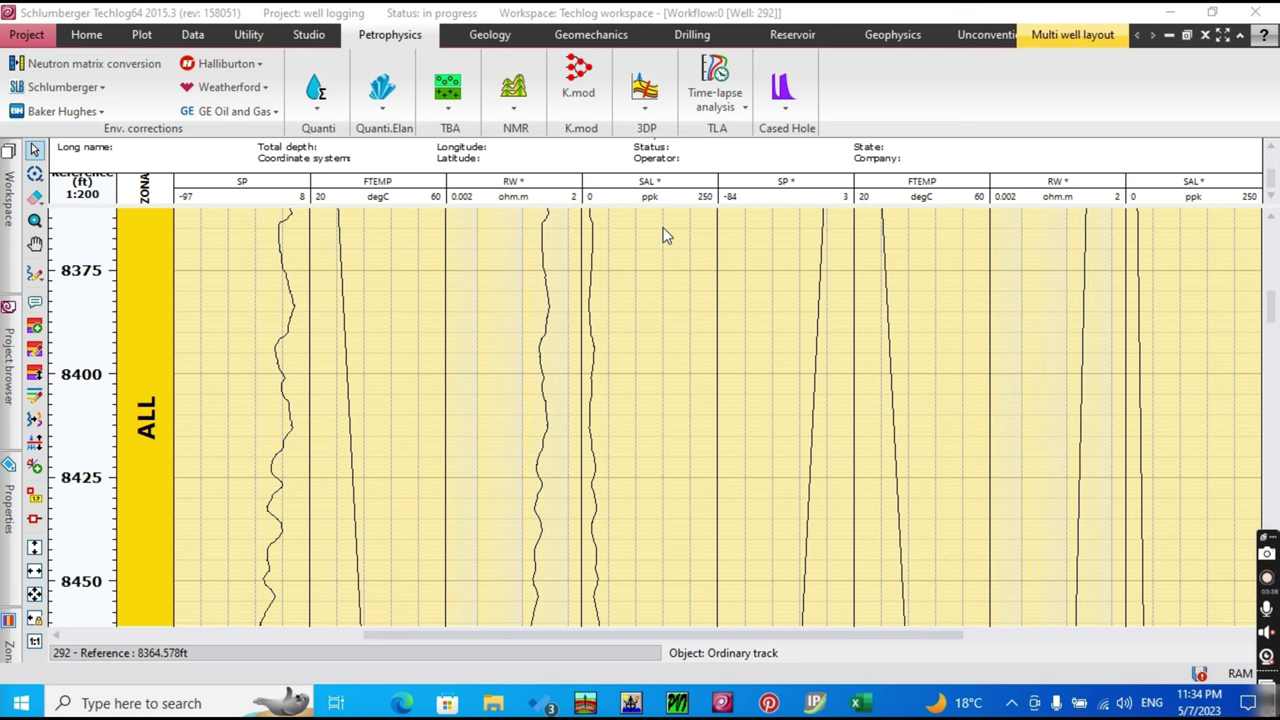
scroll(667, 236, "down", 7)
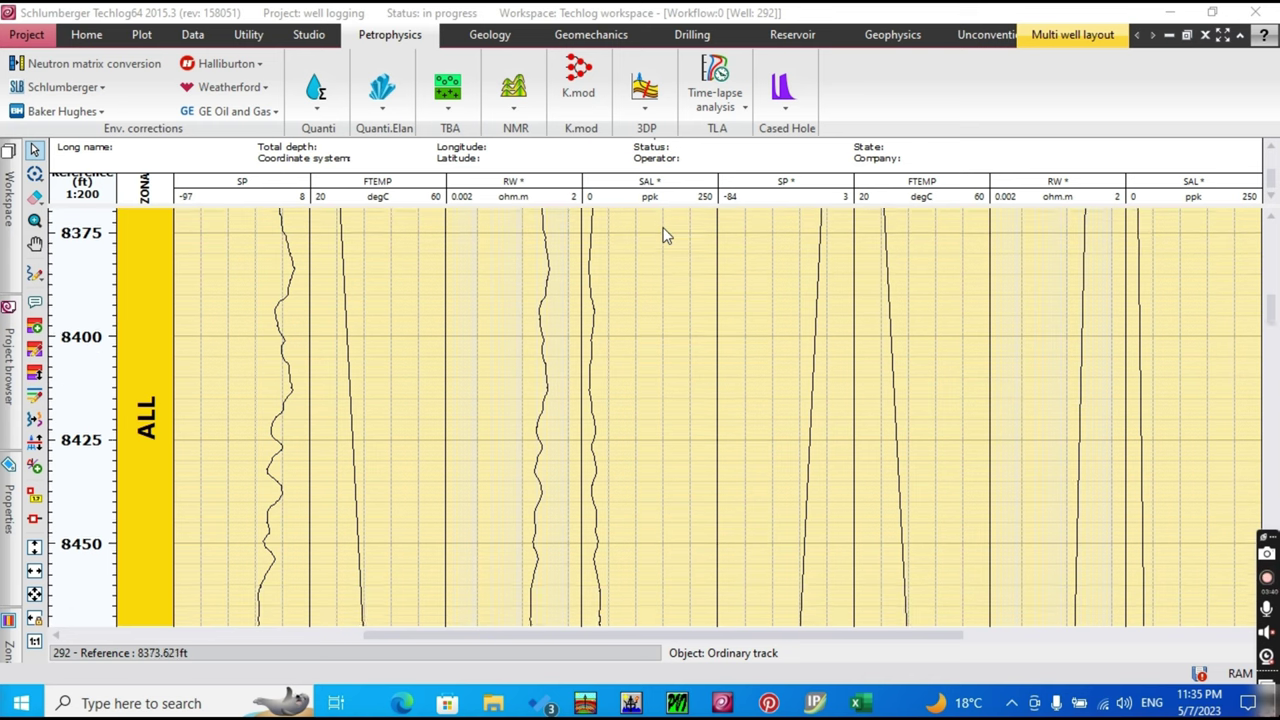
scroll(655, 365, "down", 10)
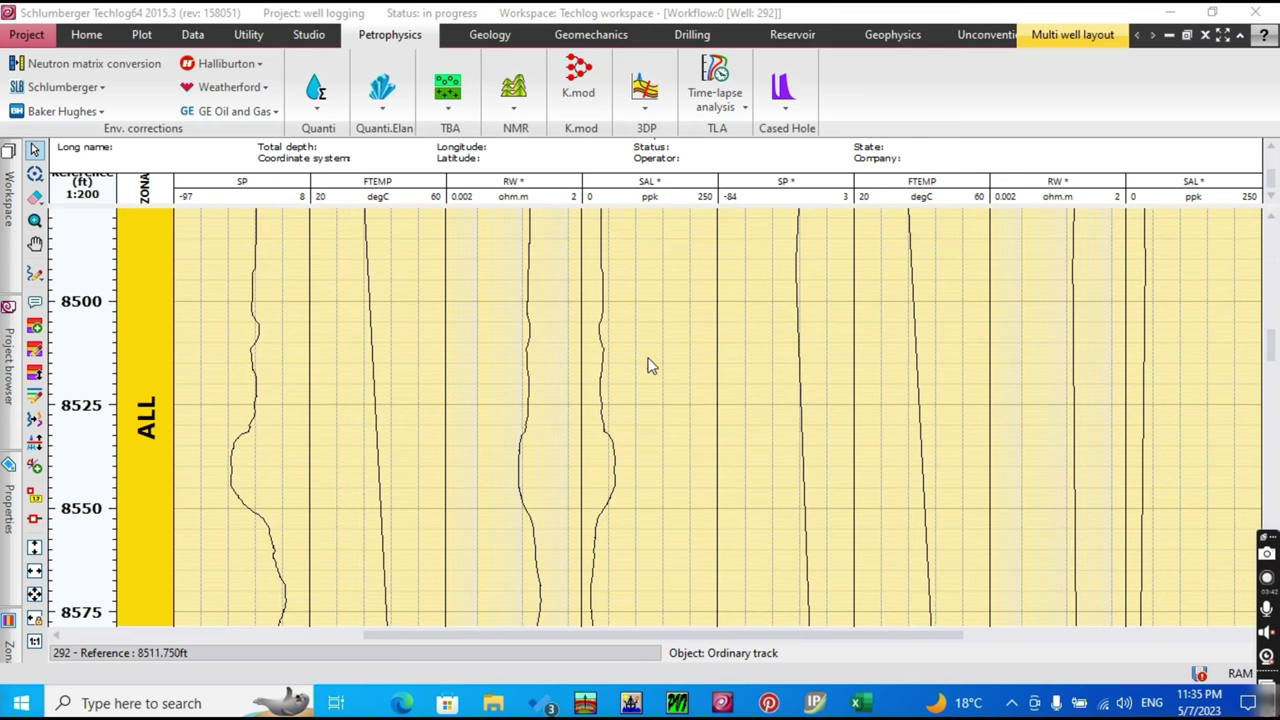
scroll(655, 370, "down", 10)
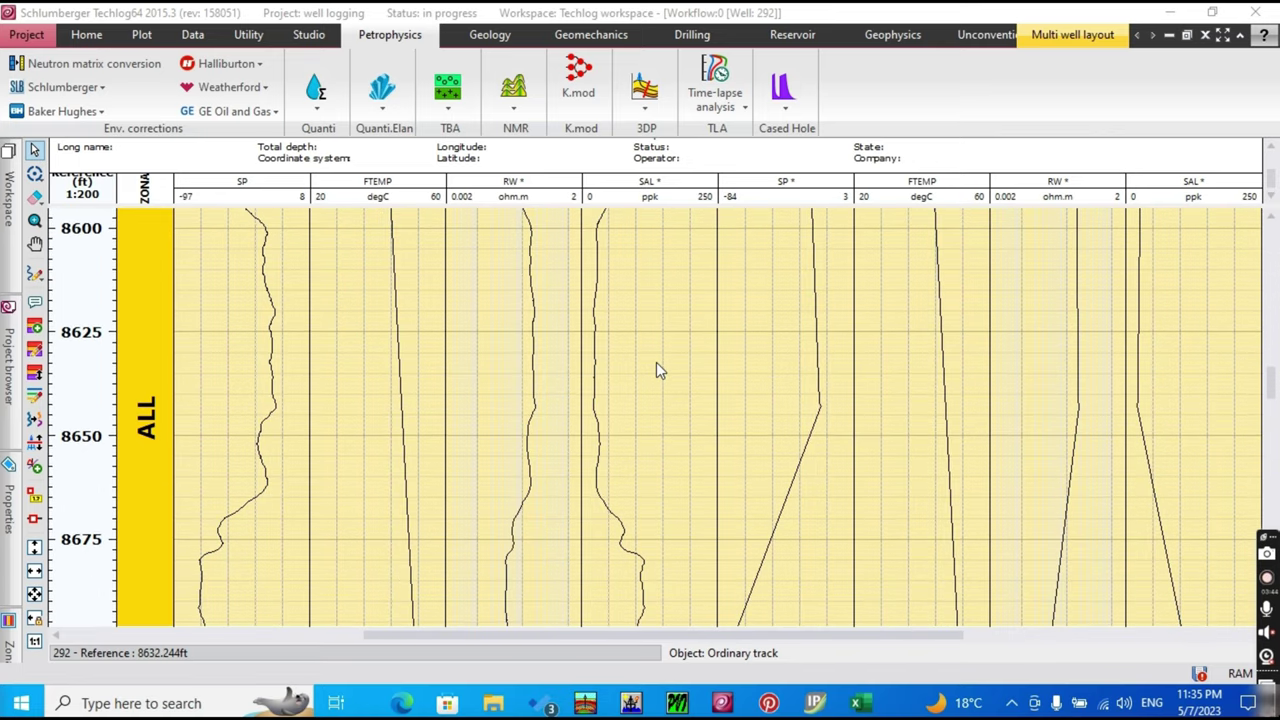
scroll(656, 370, "down", 10)
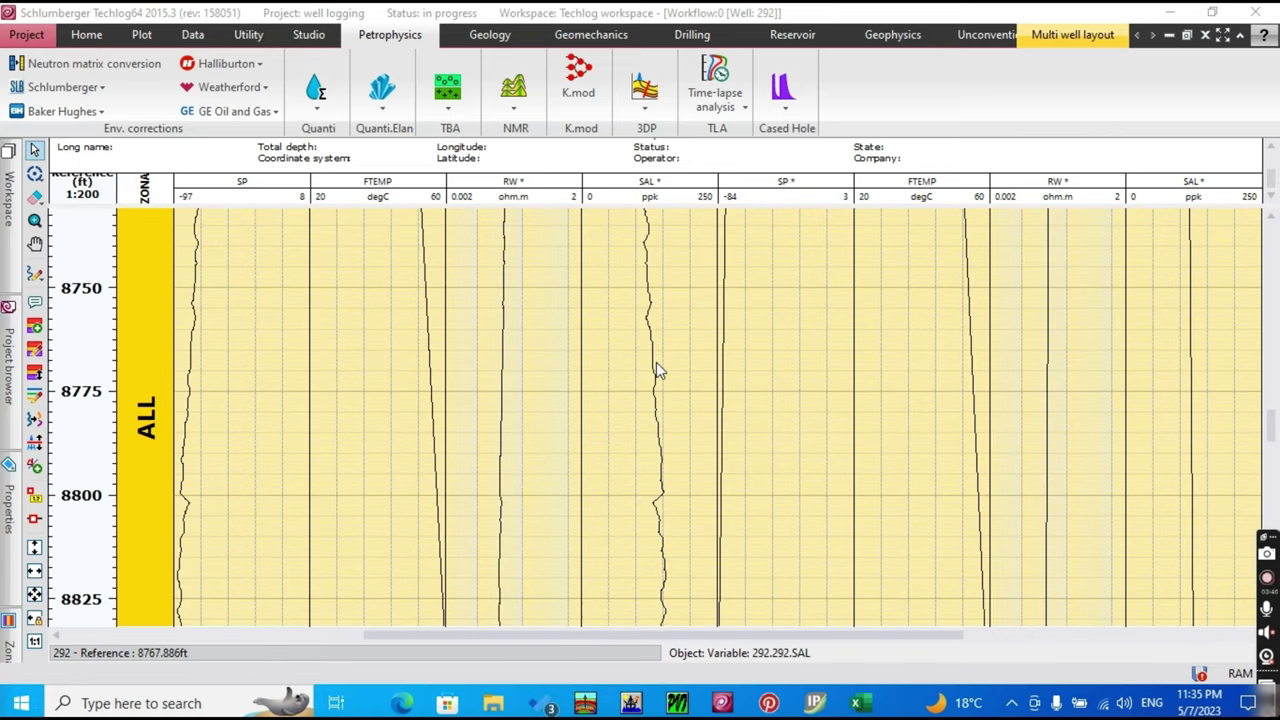
scroll(656, 370, "down", 10)
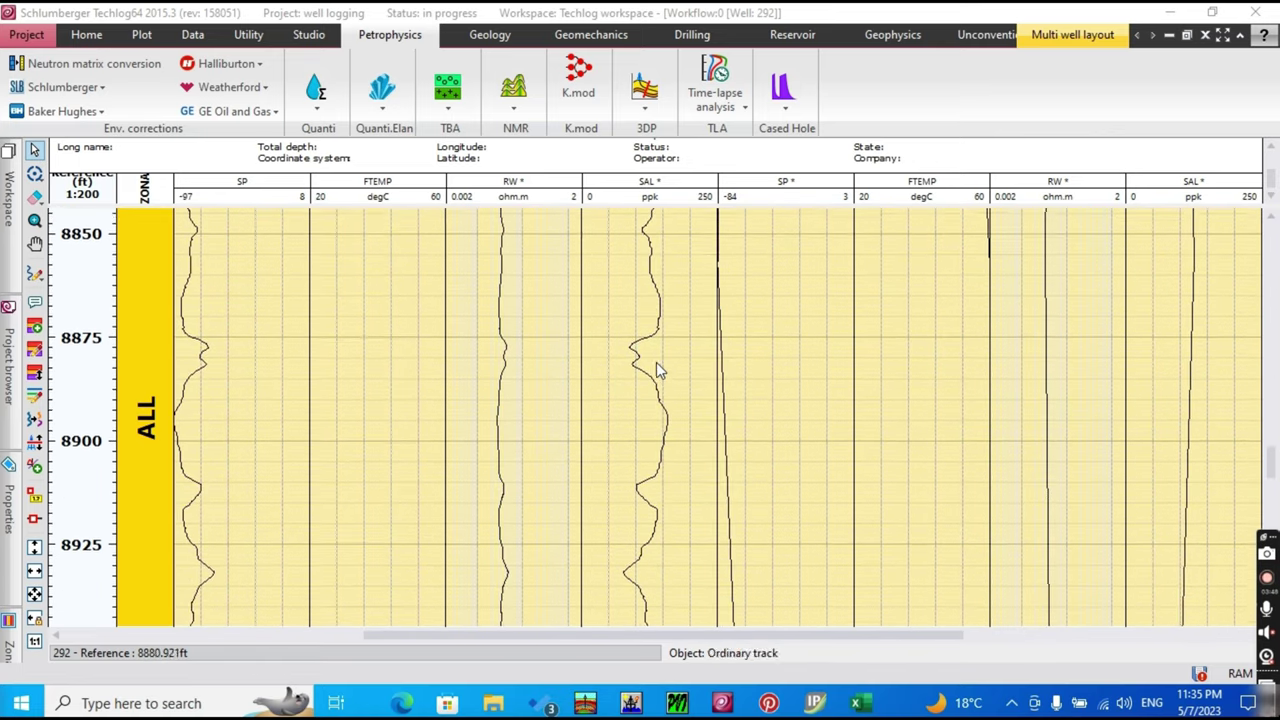
scroll(792, 437, "down", 10)
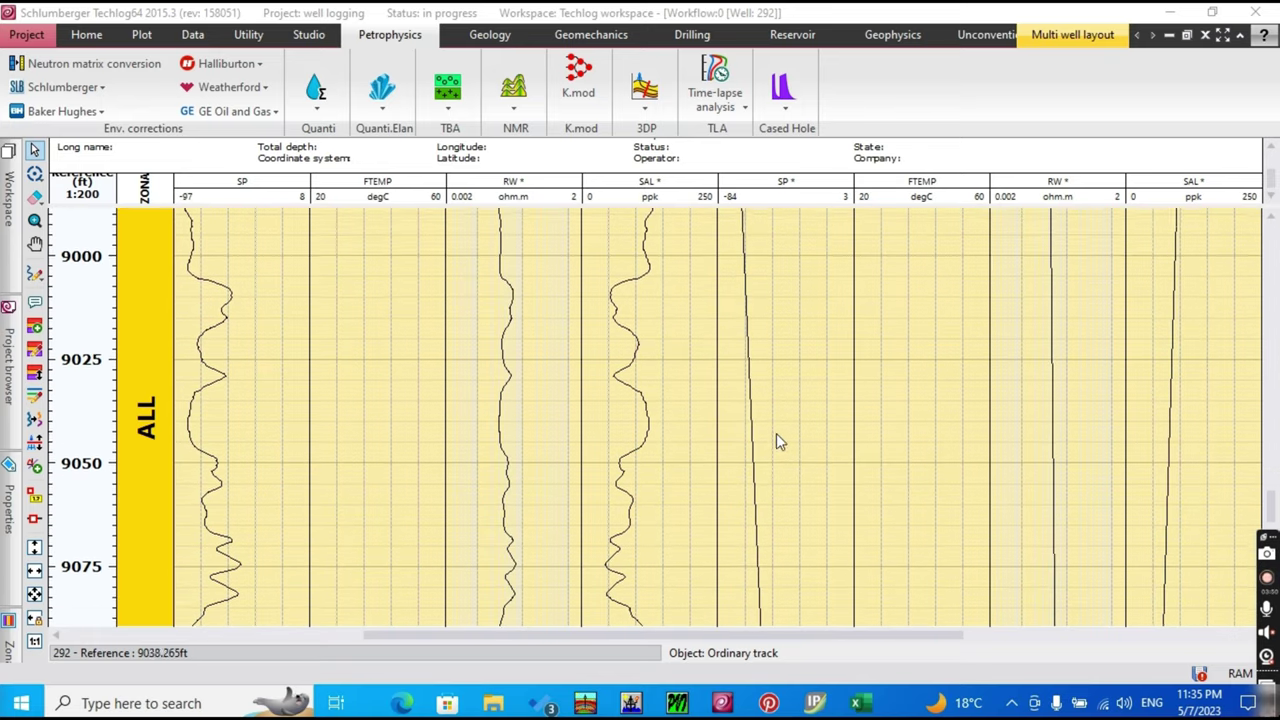
scroll(808, 452, "down", 5)
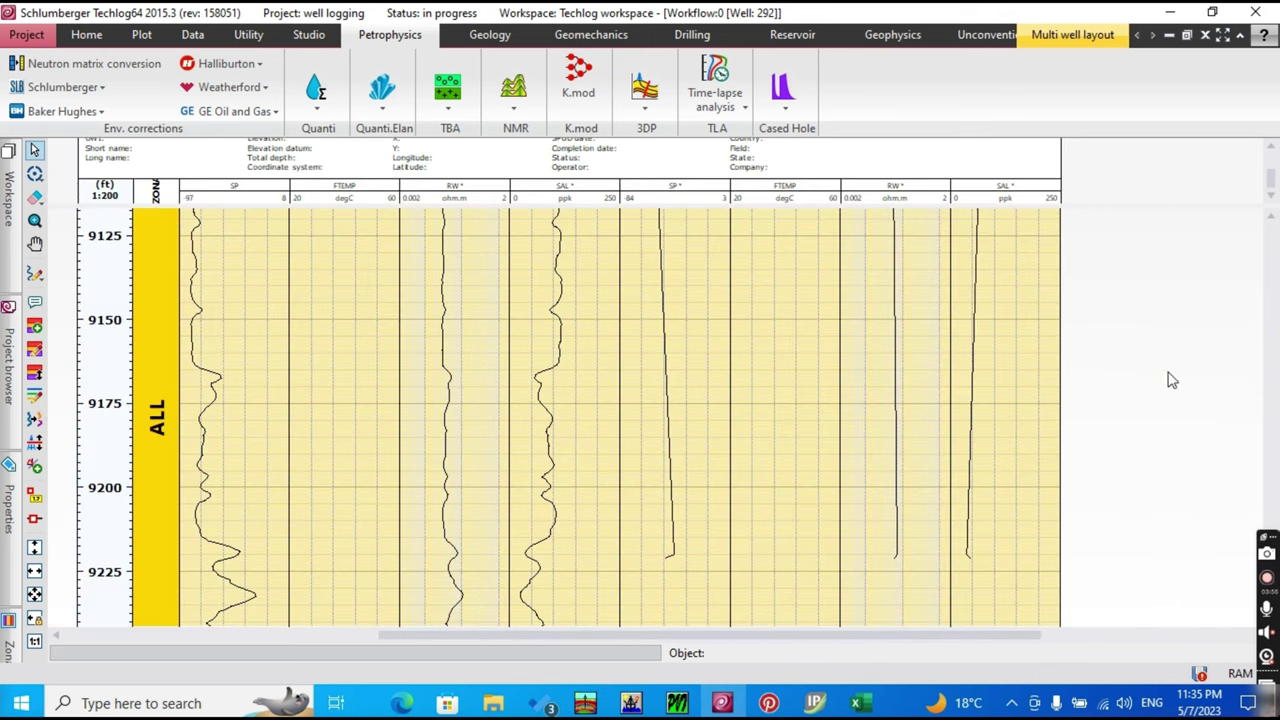
- Close the workflow's multi-well layout without saving it
scroll(800, 363, "up", 10)
scroll(850, 359, "up", 5)
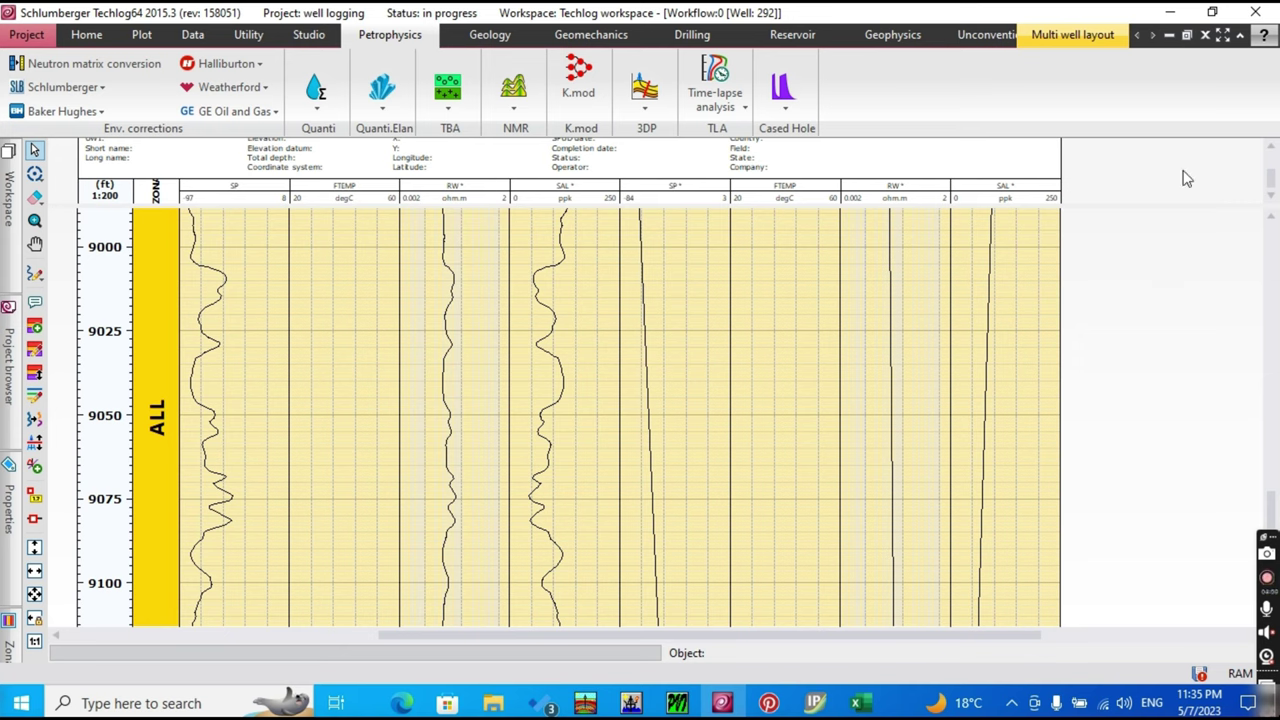
left_click(1205, 34)
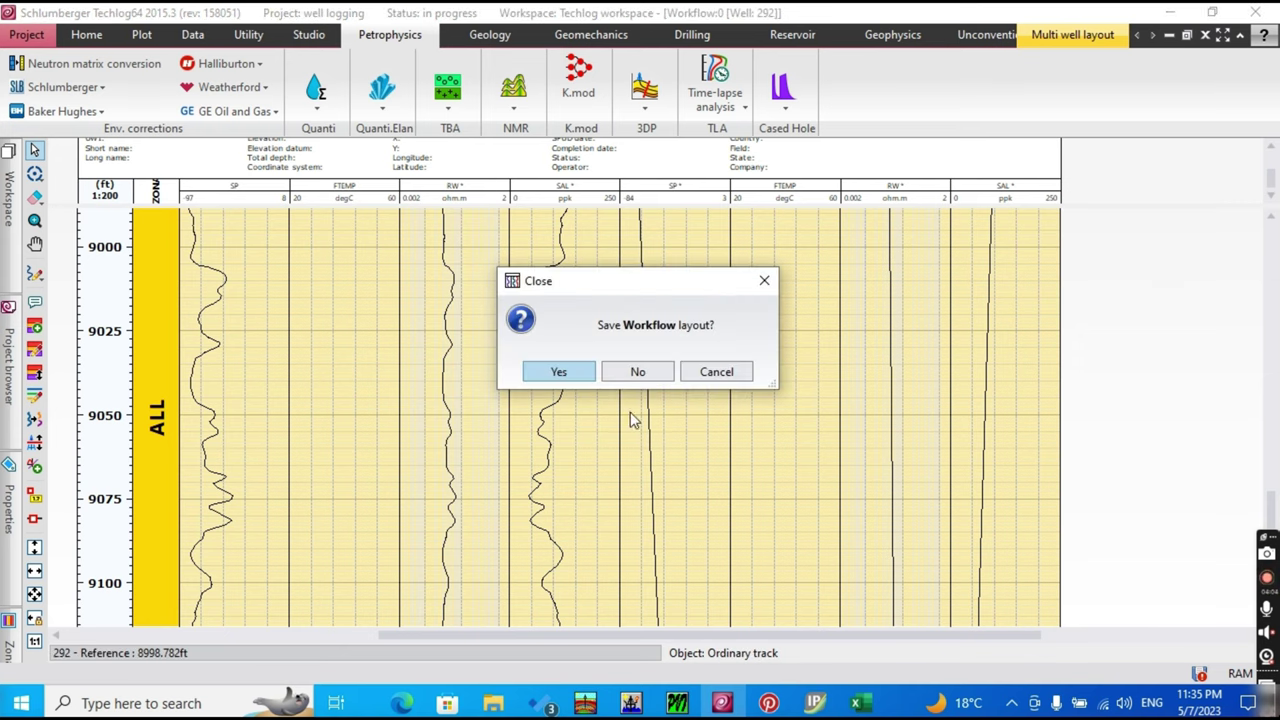
left_click(646, 374)
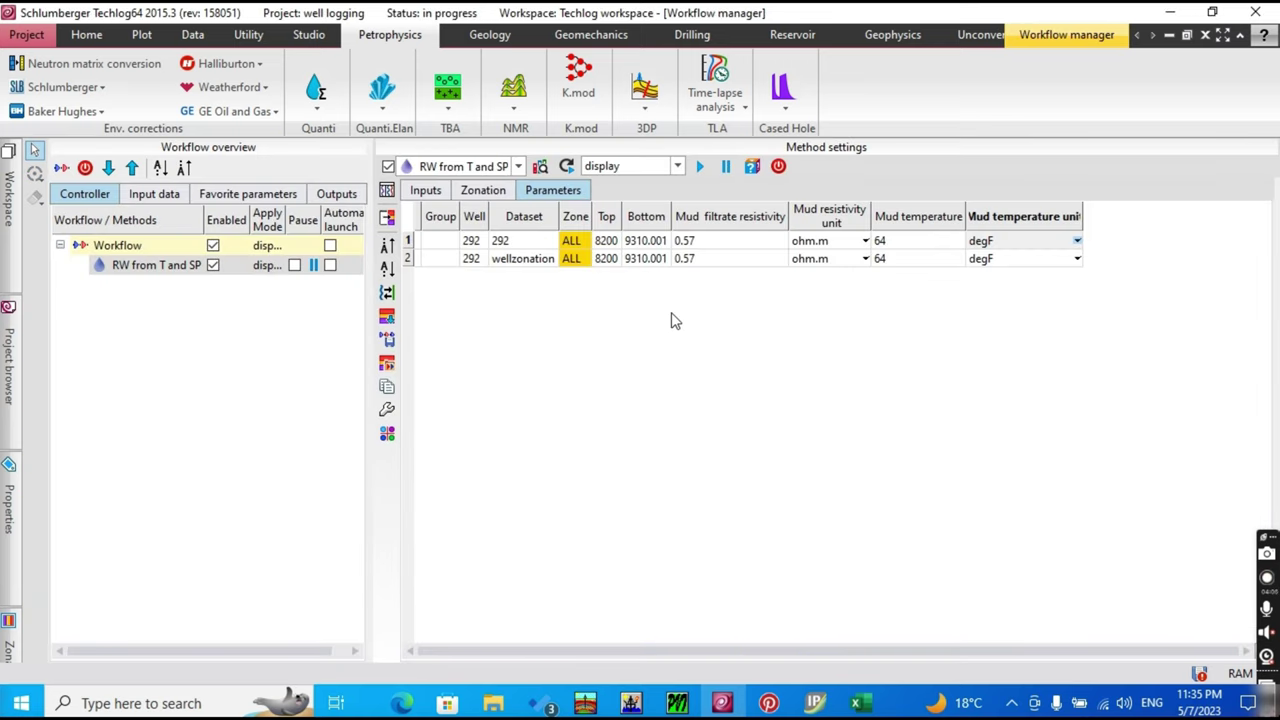
- Run the RW from T and SP method in save mode and check the RW and SAL variables in dataset 292
left_click(678, 167)
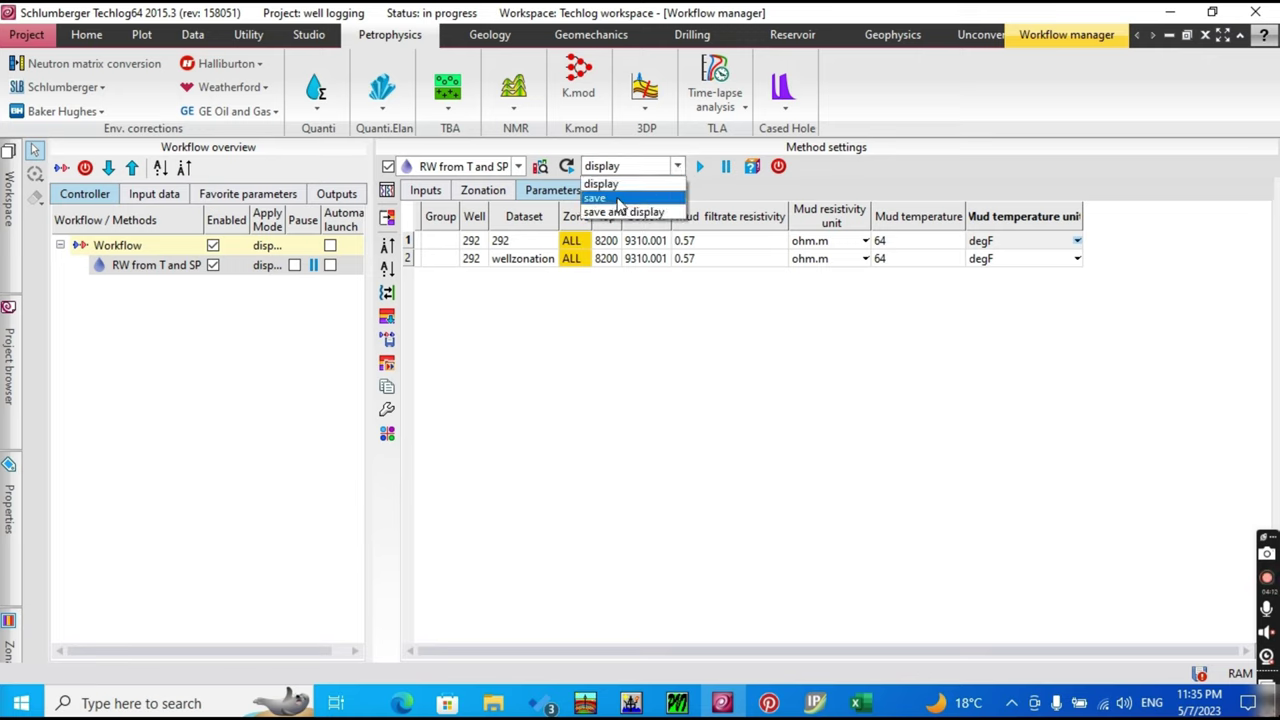
left_click(598, 198)
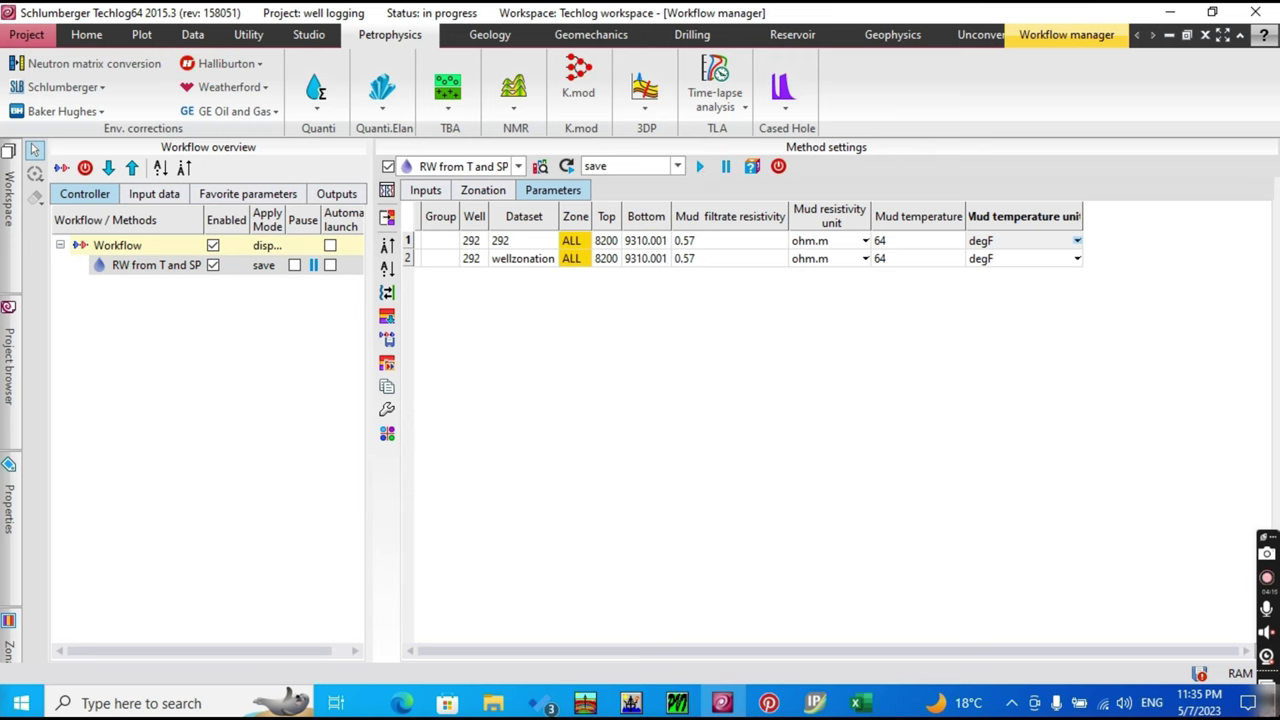
left_click(8, 405)
scroll(100, 405, "down", 5)
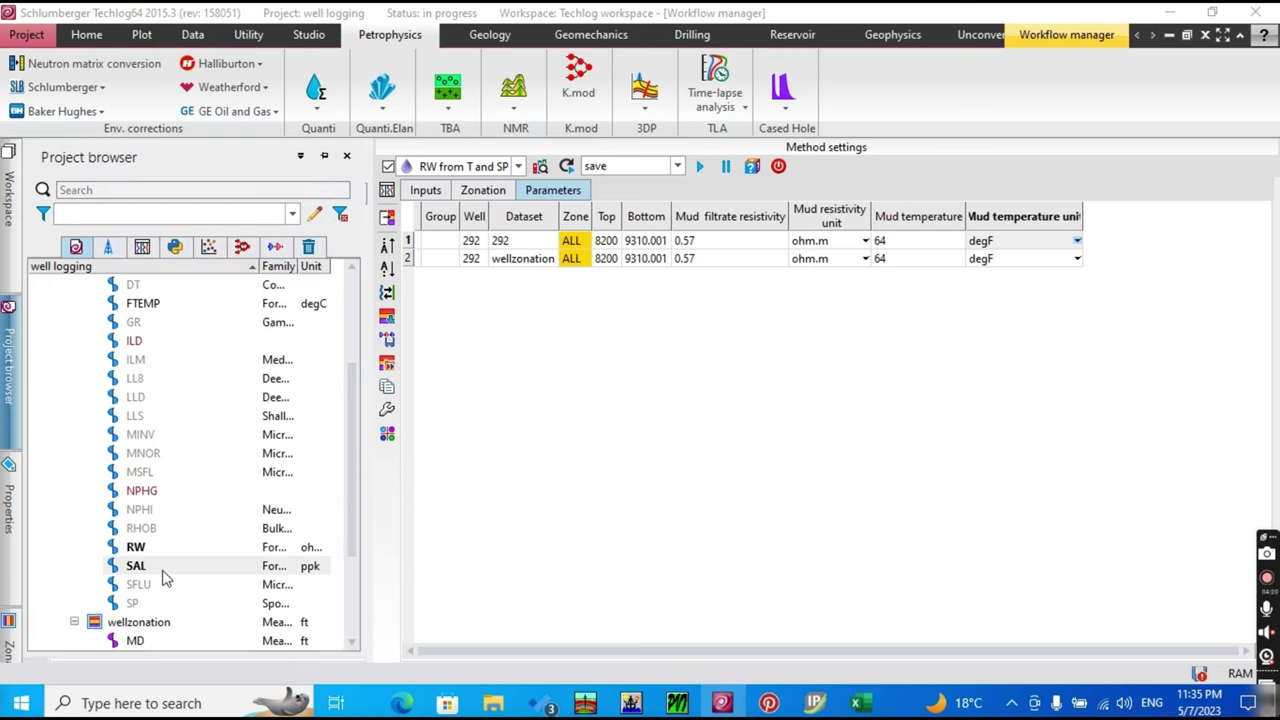
scroll(170, 555, "up", 2)
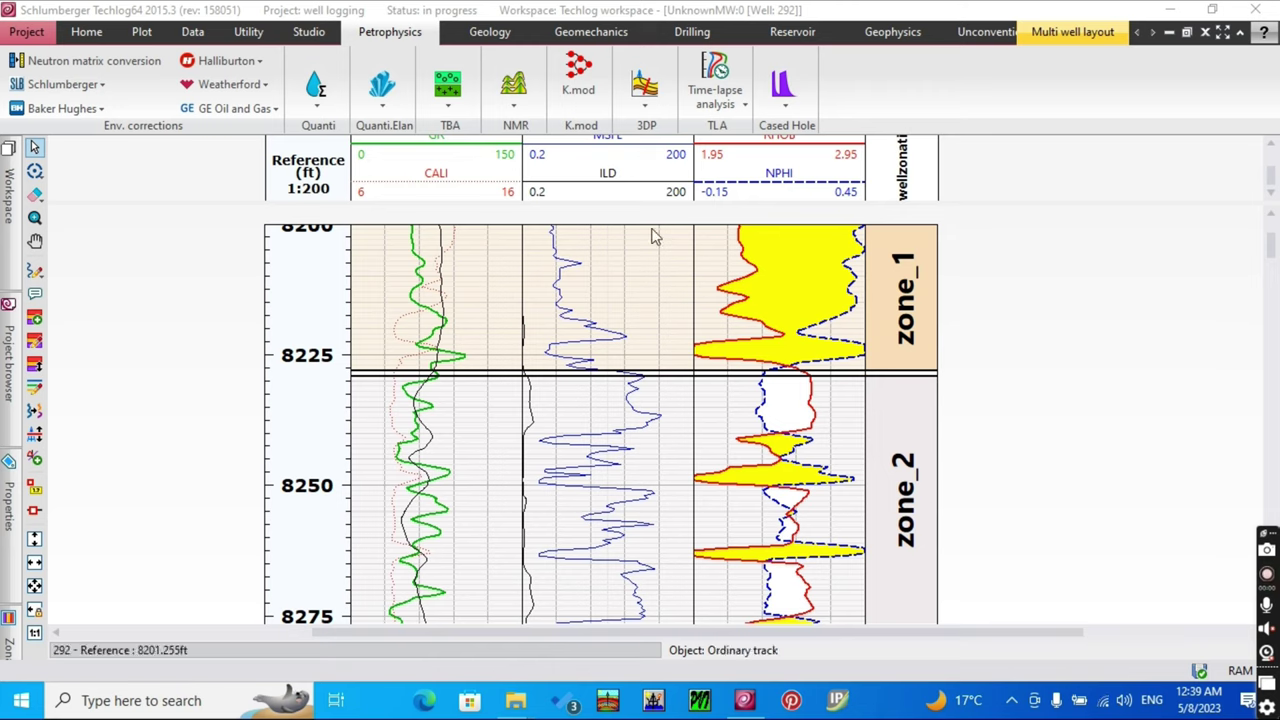
- Create a Vsh gamma ray shale volume method with dataset 292's GR curve assigned as its gamma ray input
left_click(317, 112)
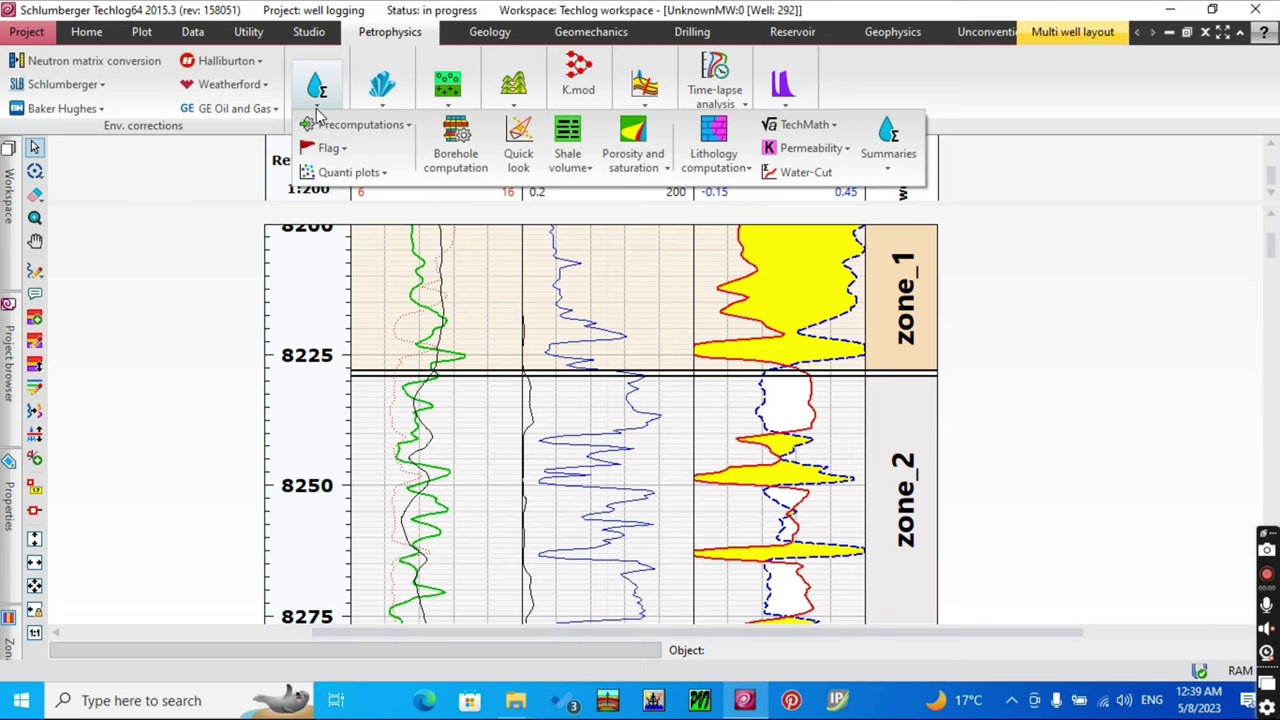
left_click(582, 170)
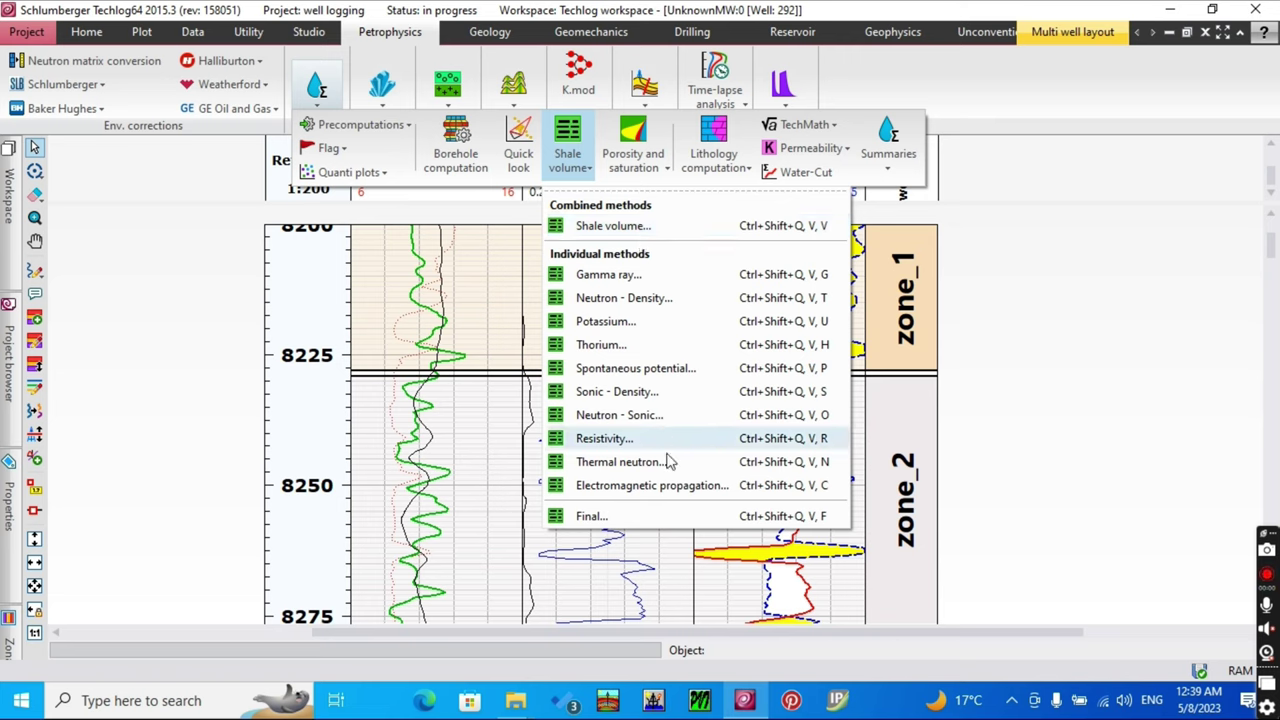
left_click(657, 280)
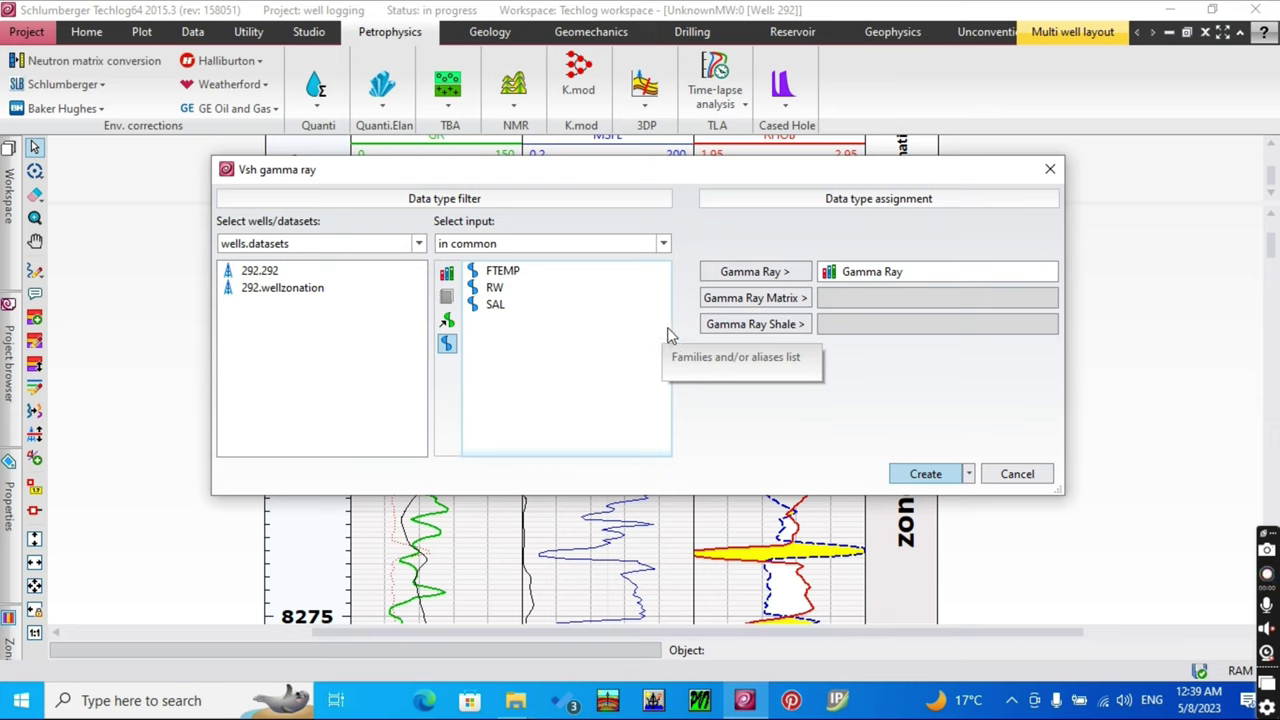
left_click(773, 271)
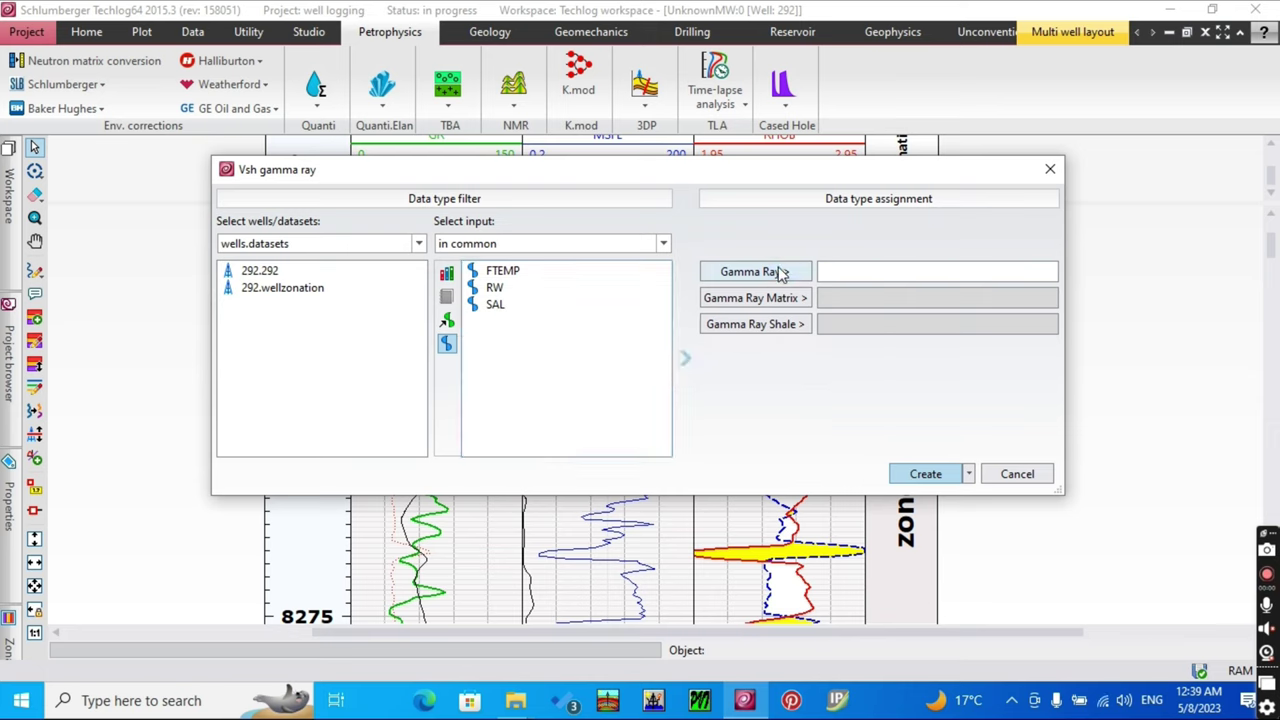
left_click(368, 278)
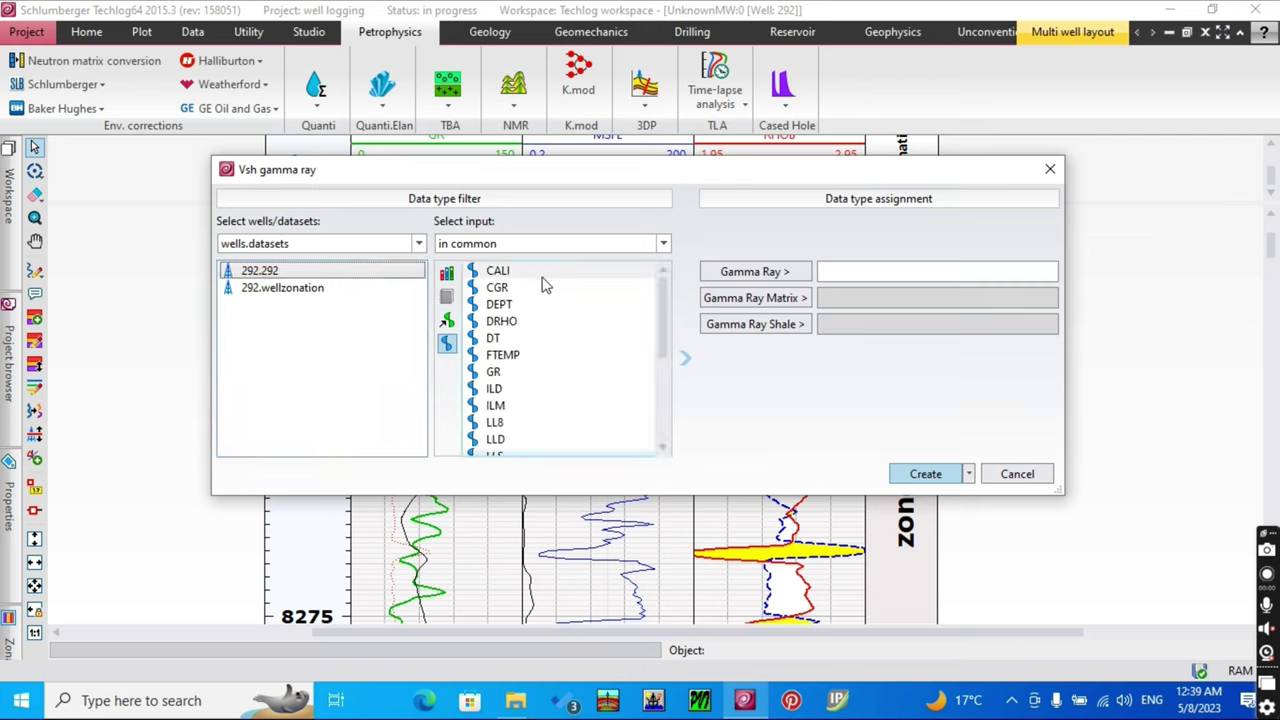
scroll(543, 300, "down", 2)
scroll(543, 312, "up", 1)
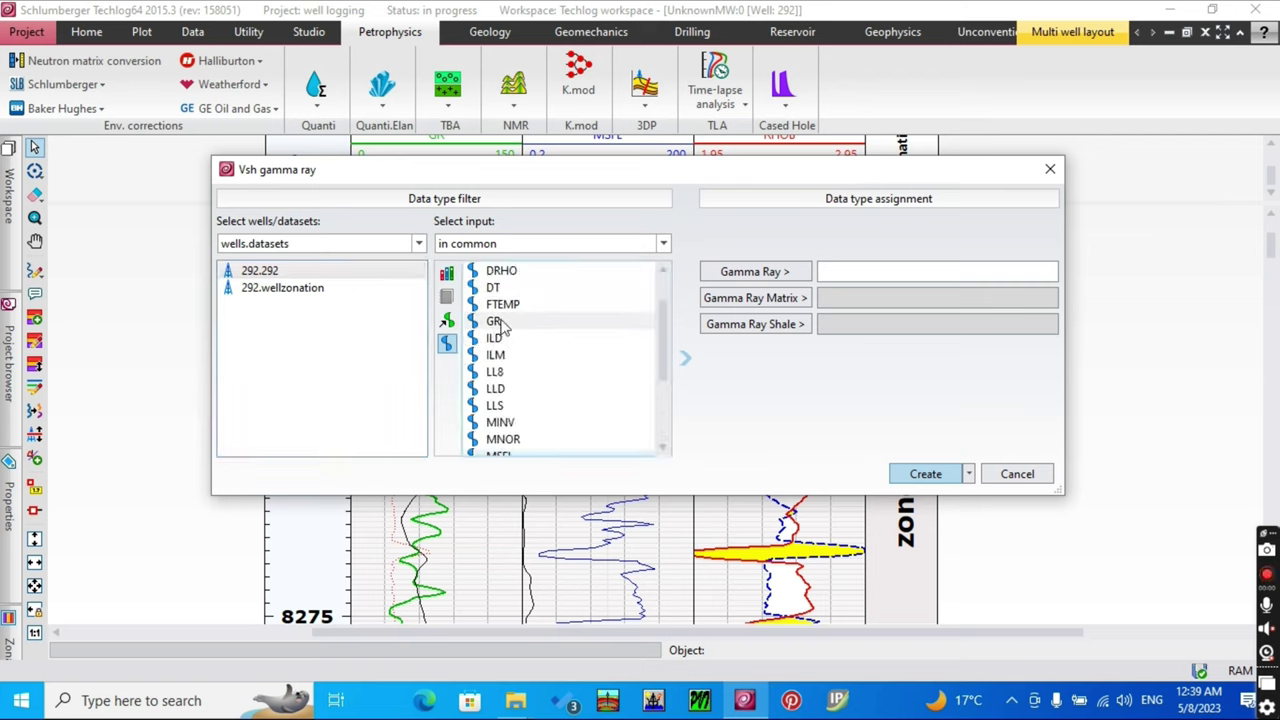
left_click(496, 322)
left_click(754, 272)
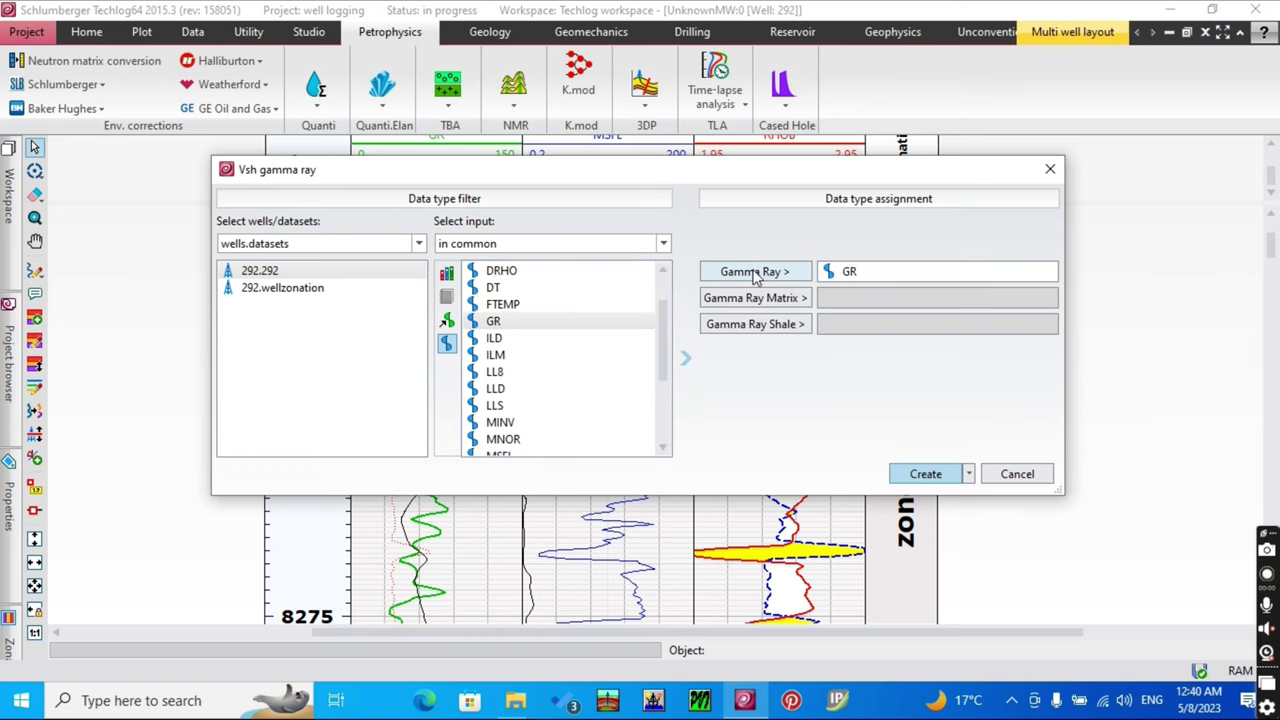
left_click(925, 476)
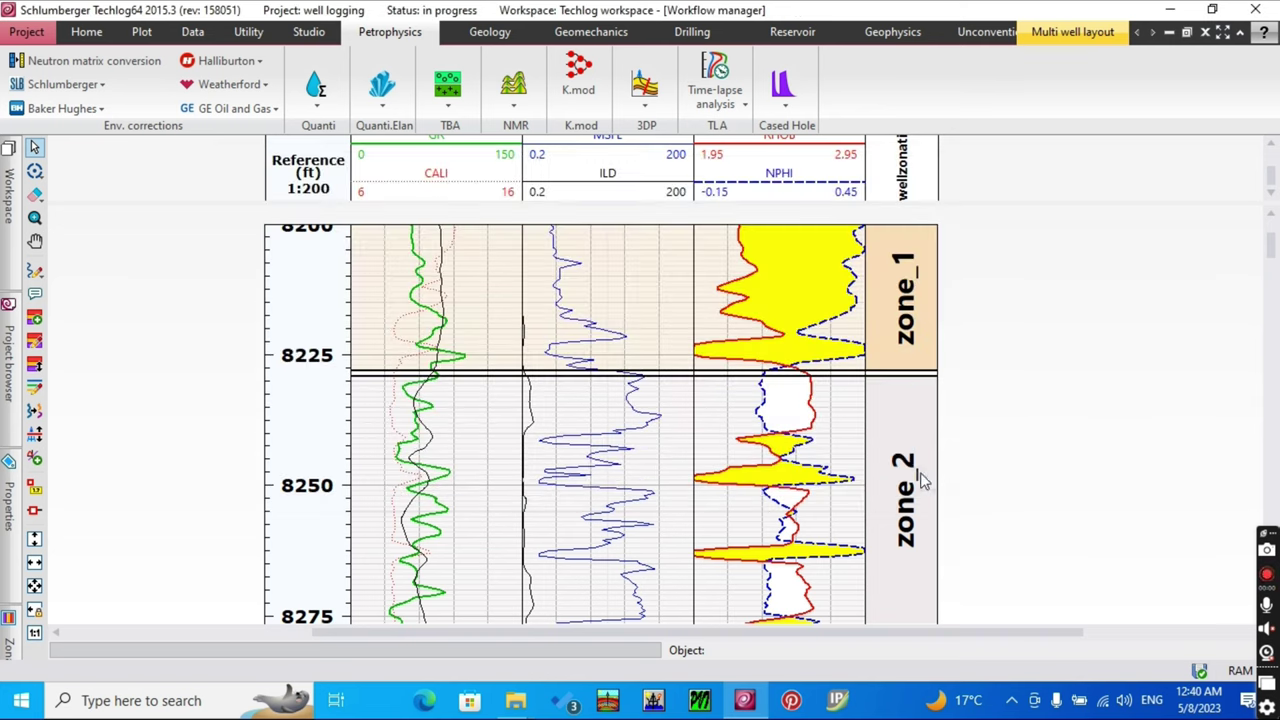
- Add well 292 to the Vsh gamma ray method's inputs and remove the wellzonation dataset line
left_click(8, 354)
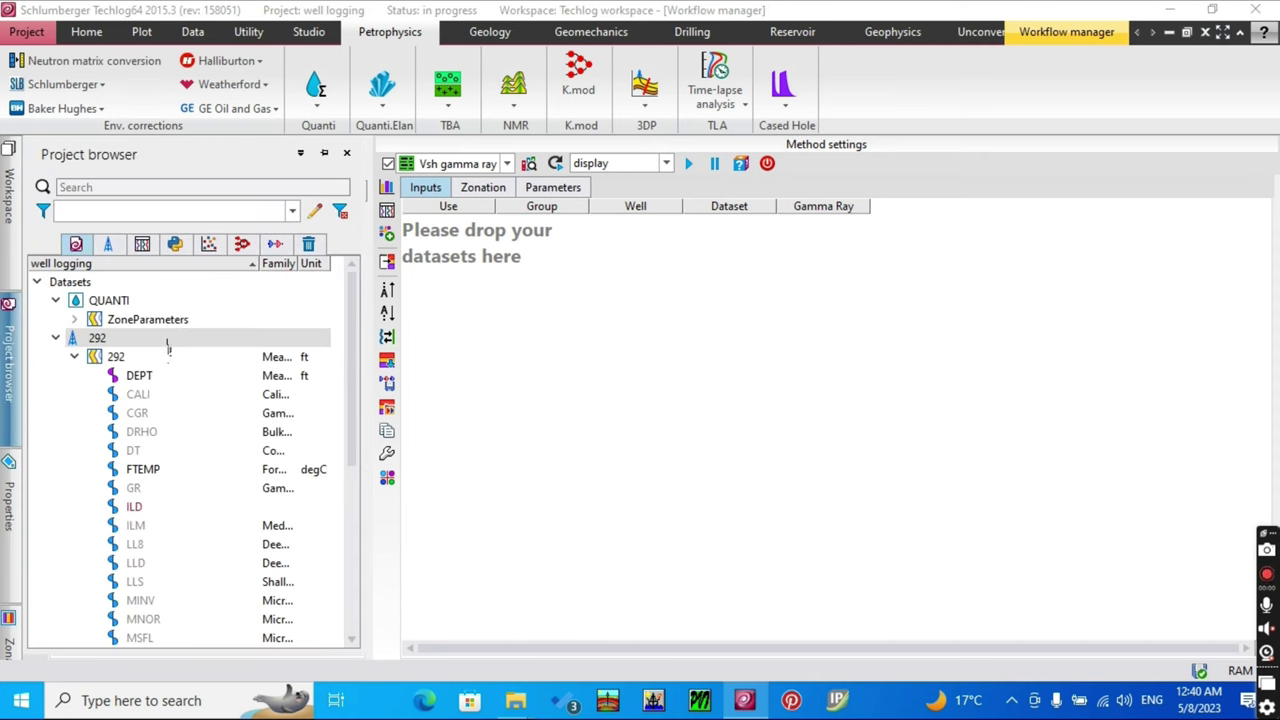
left_click_drag(168, 345, 550, 278)
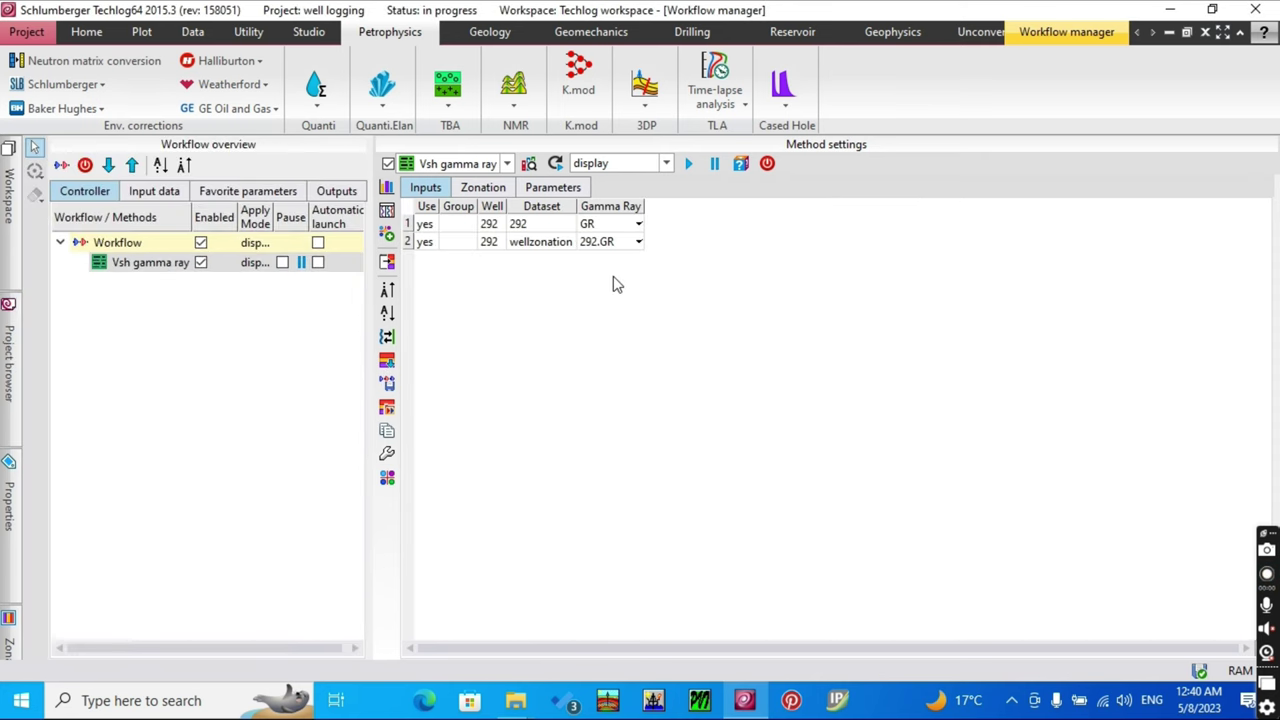
left_click(515, 250)
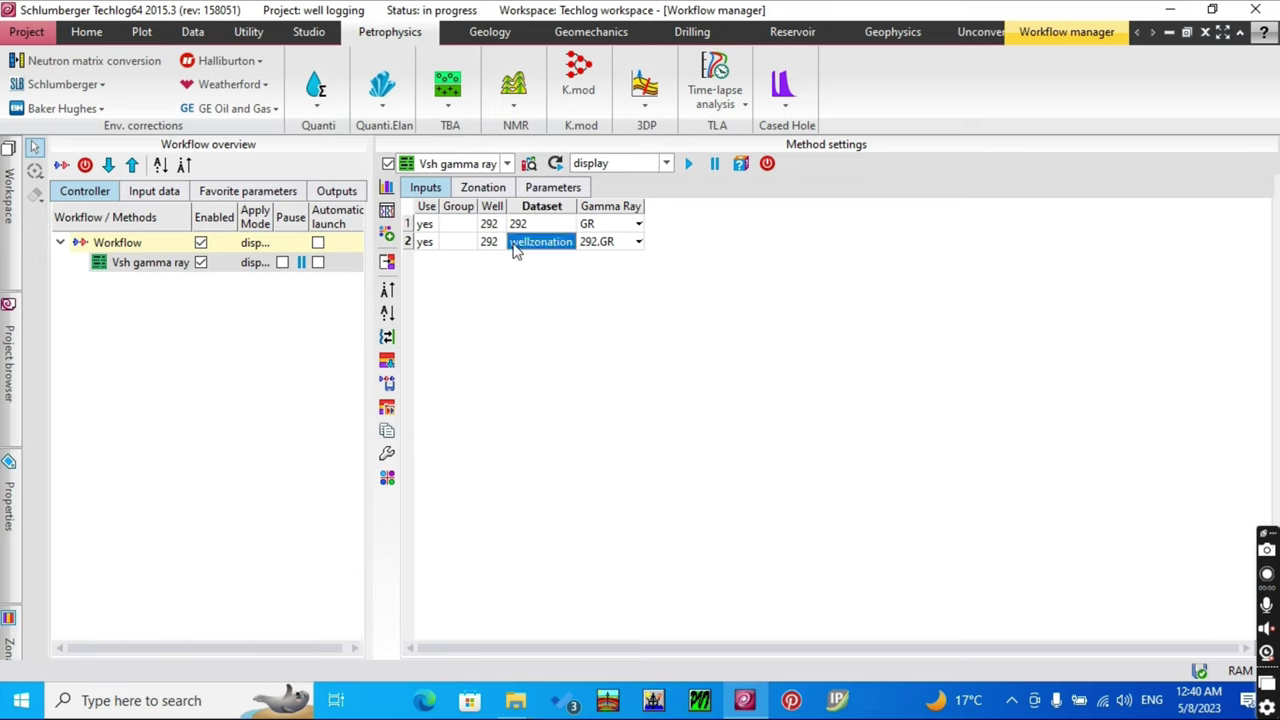
left_click(422, 246)
left_click(641, 249, "shift")
right_click(629, 253)
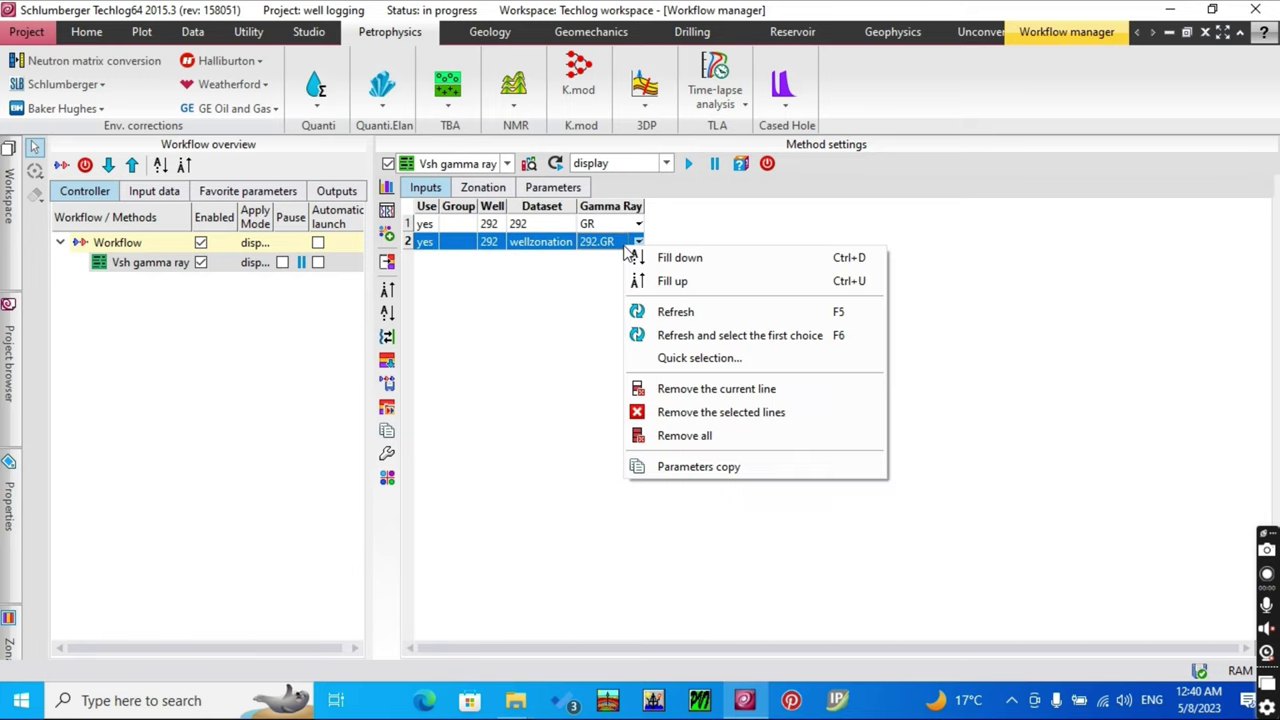
left_click(700, 413)
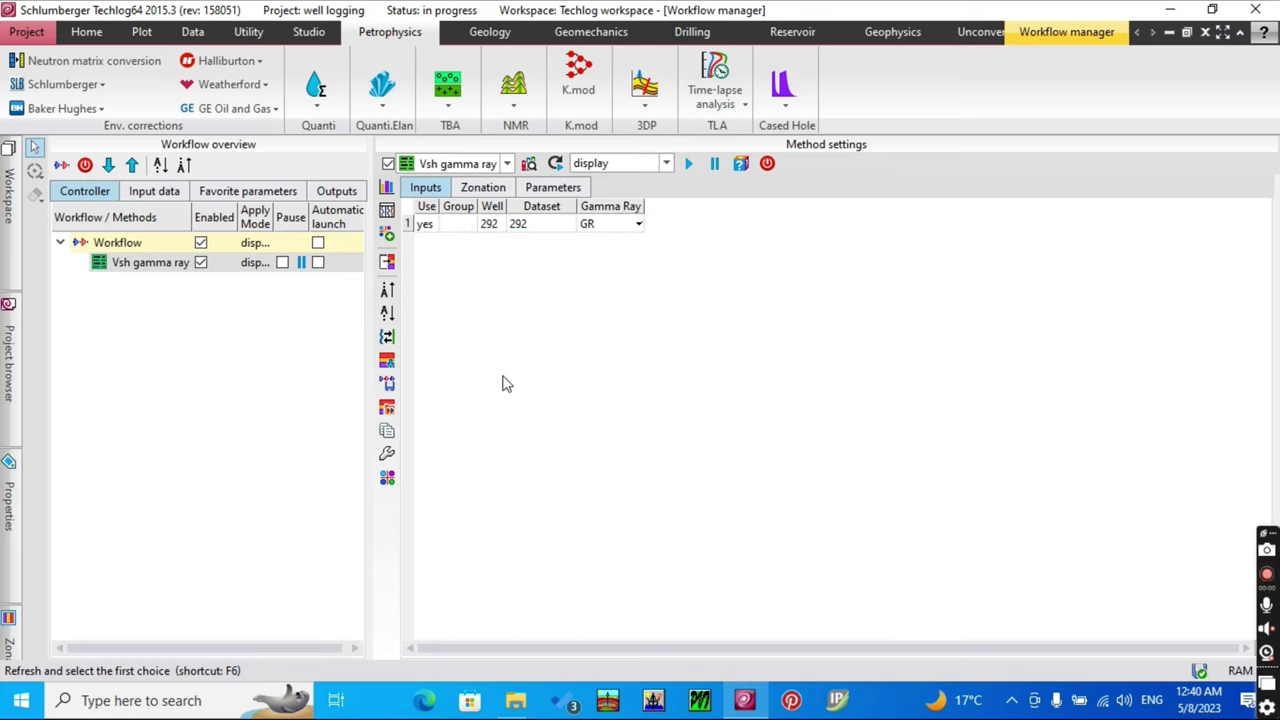
- Review the method's inputs and zonation, and choose wellzonation as the source zonation
left_click(487, 190)
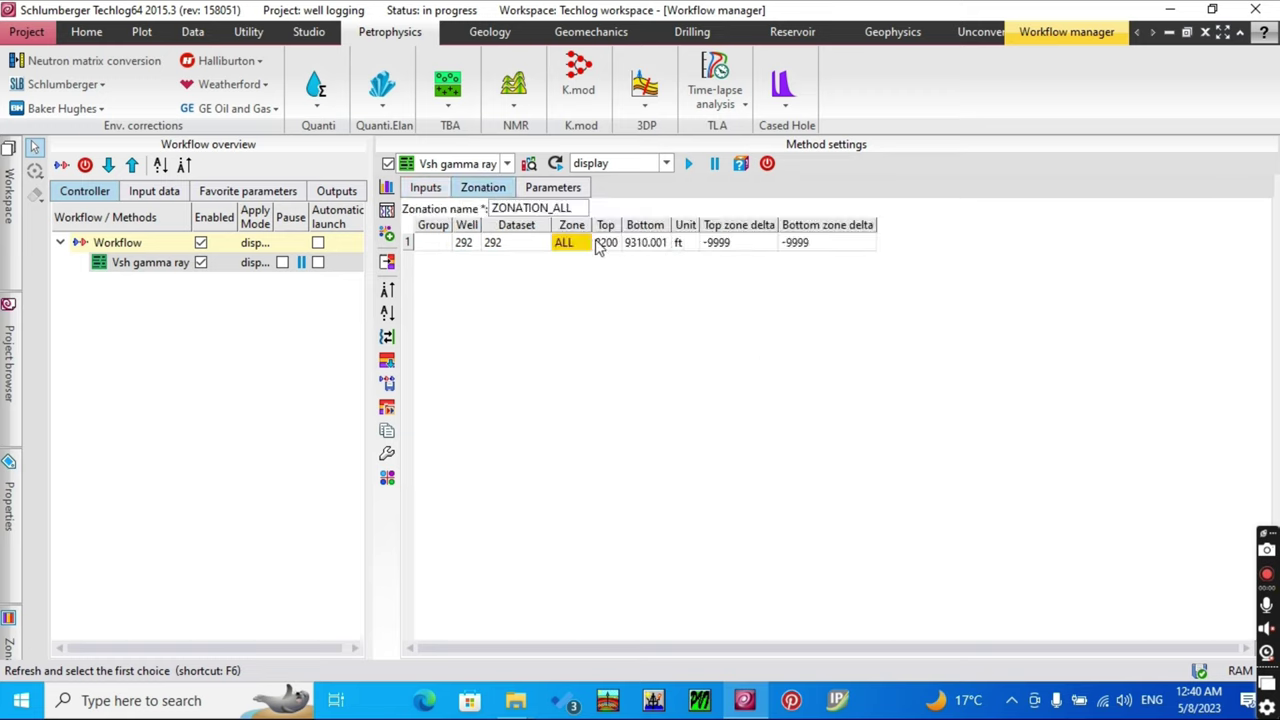
left_click(436, 188)
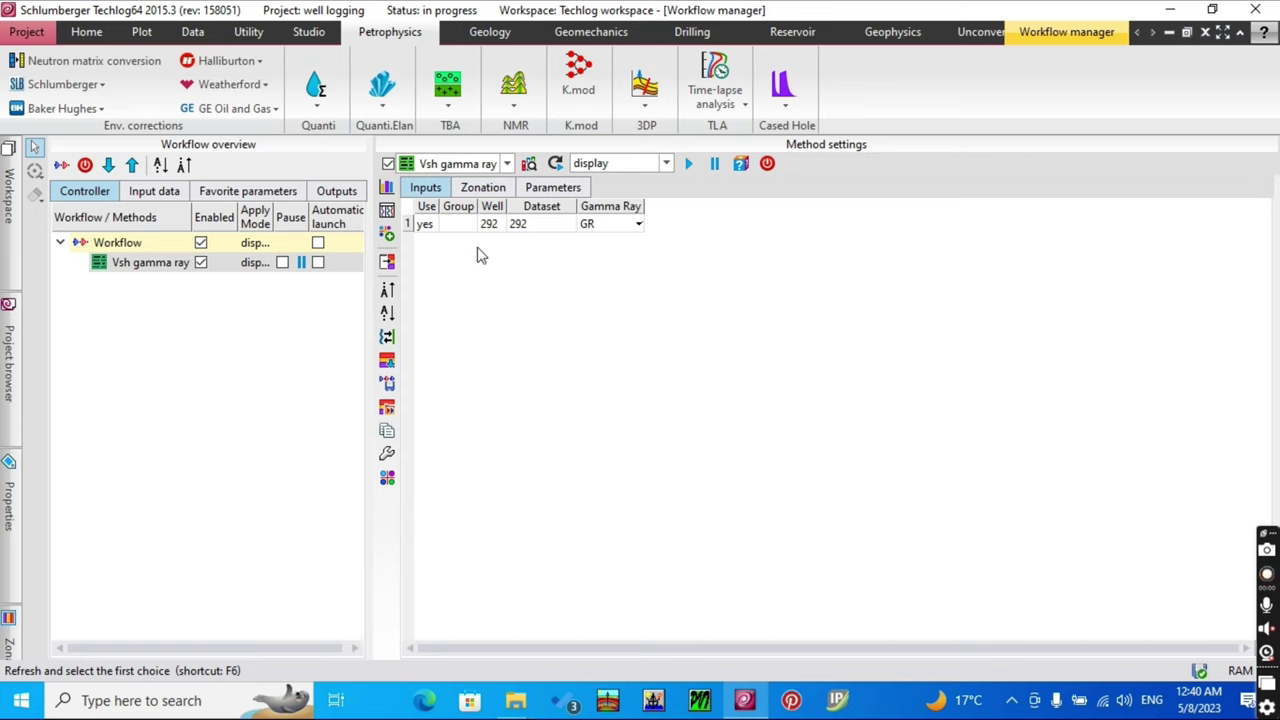
left_click(487, 196)
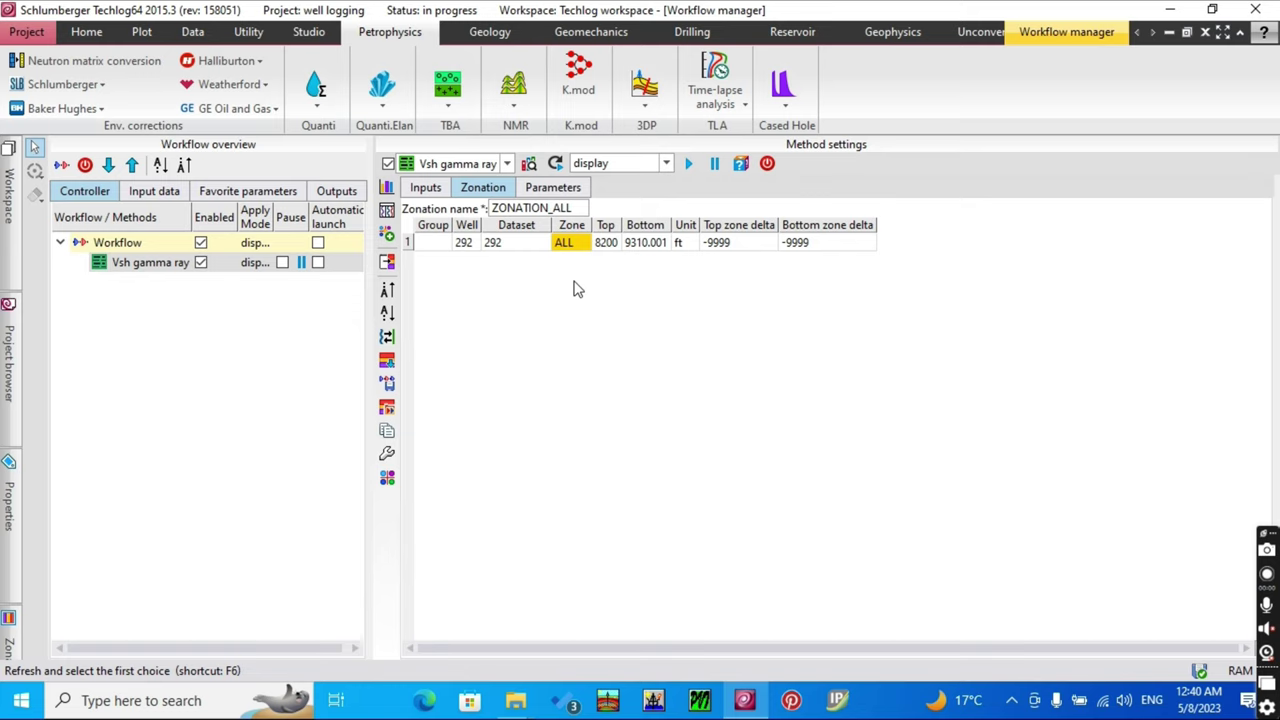
left_click(12, 640)
left_click(9, 645)
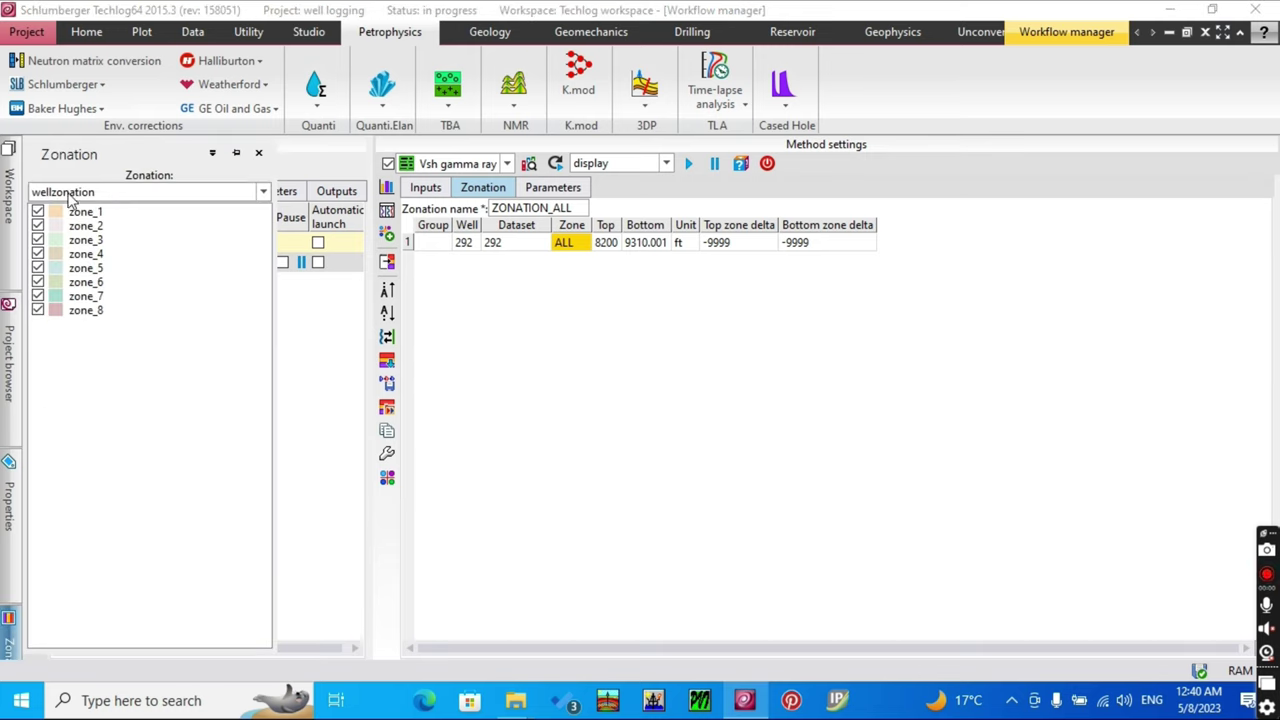
left_click(72, 194)
left_click(74, 226)
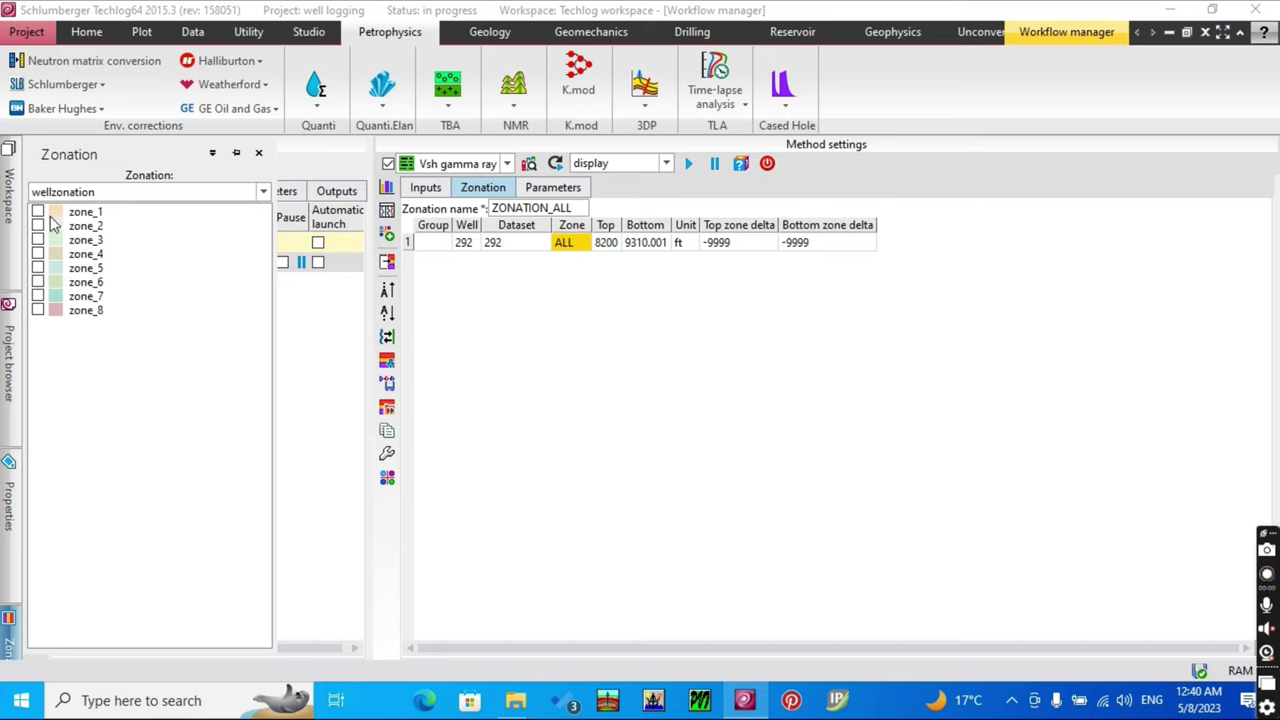
- Enable zone_1 through zone_8 of wellzonation and insert them into the Vsh gamma ray method's zonation
left_click(37, 212)
left_click(37, 226)
left_click(37, 240)
left_click(37, 254)
left_click(37, 268)
left_click(37, 282)
left_click(37, 296)
left_click(37, 310)
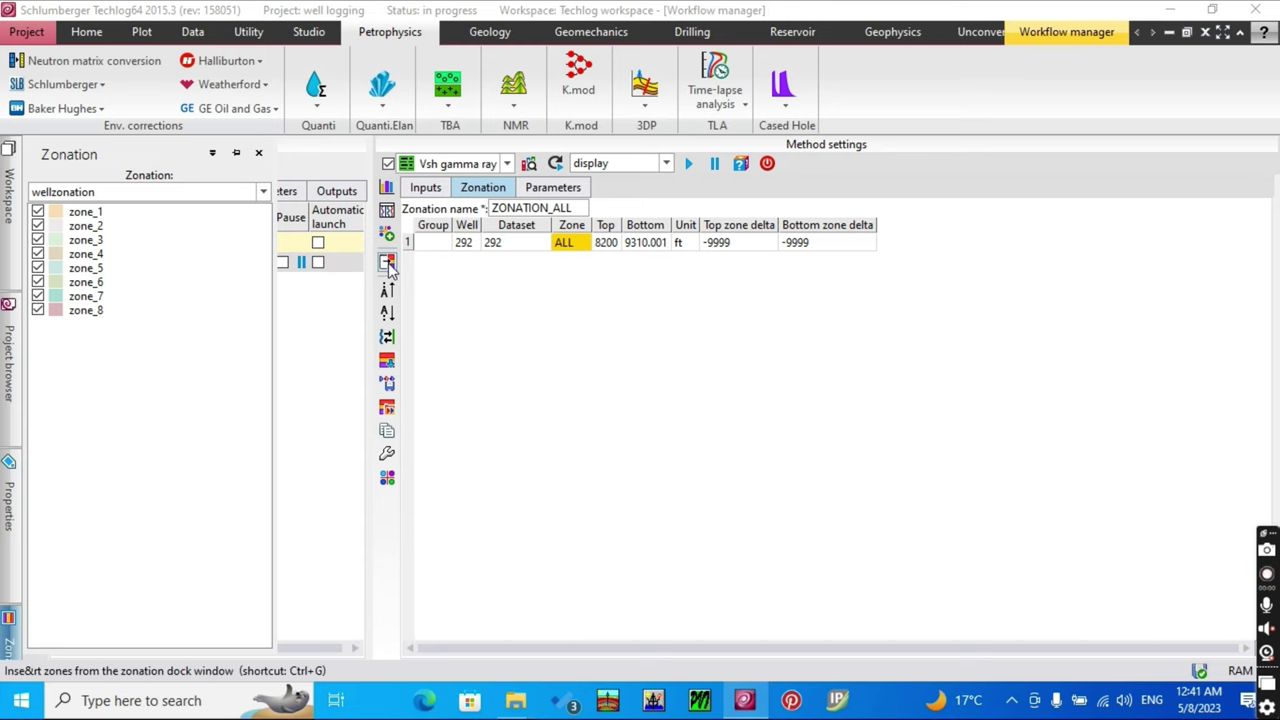
left_click(387, 264)
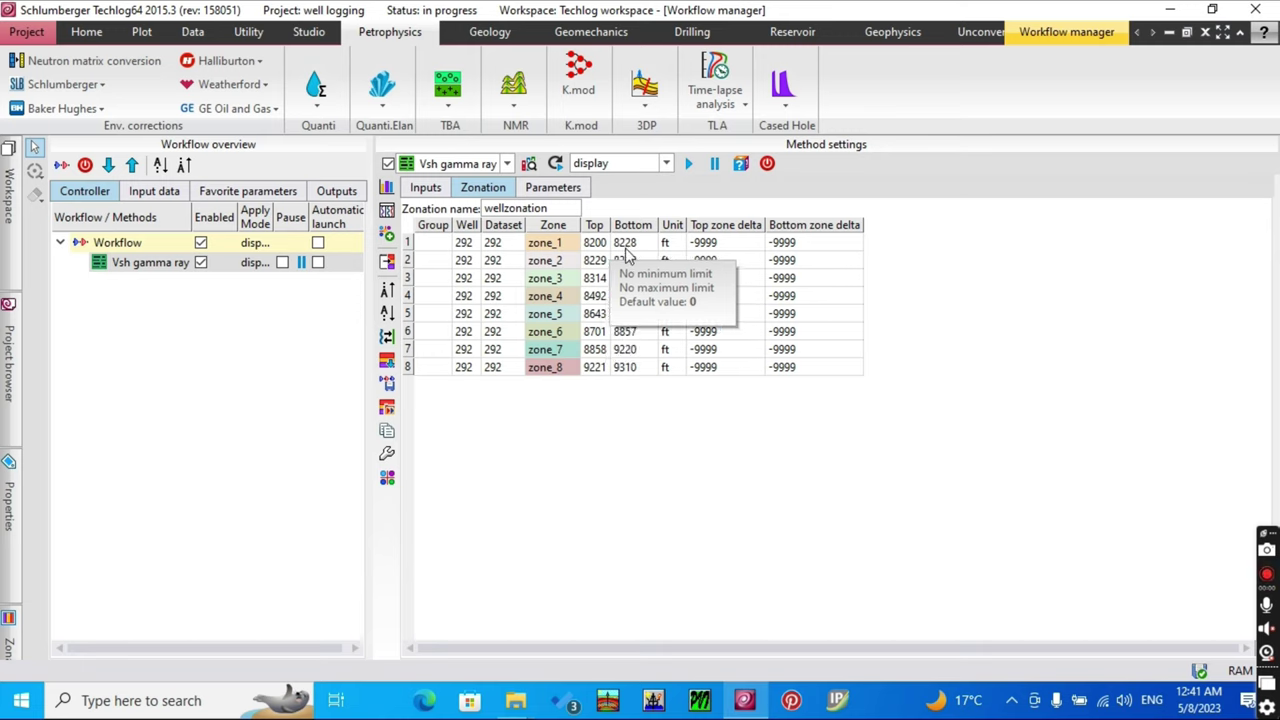
- Review the method's parameters per zone, keeping zone_1's GR_matrix at 10, and examine the available GR method options
left_click(564, 190)
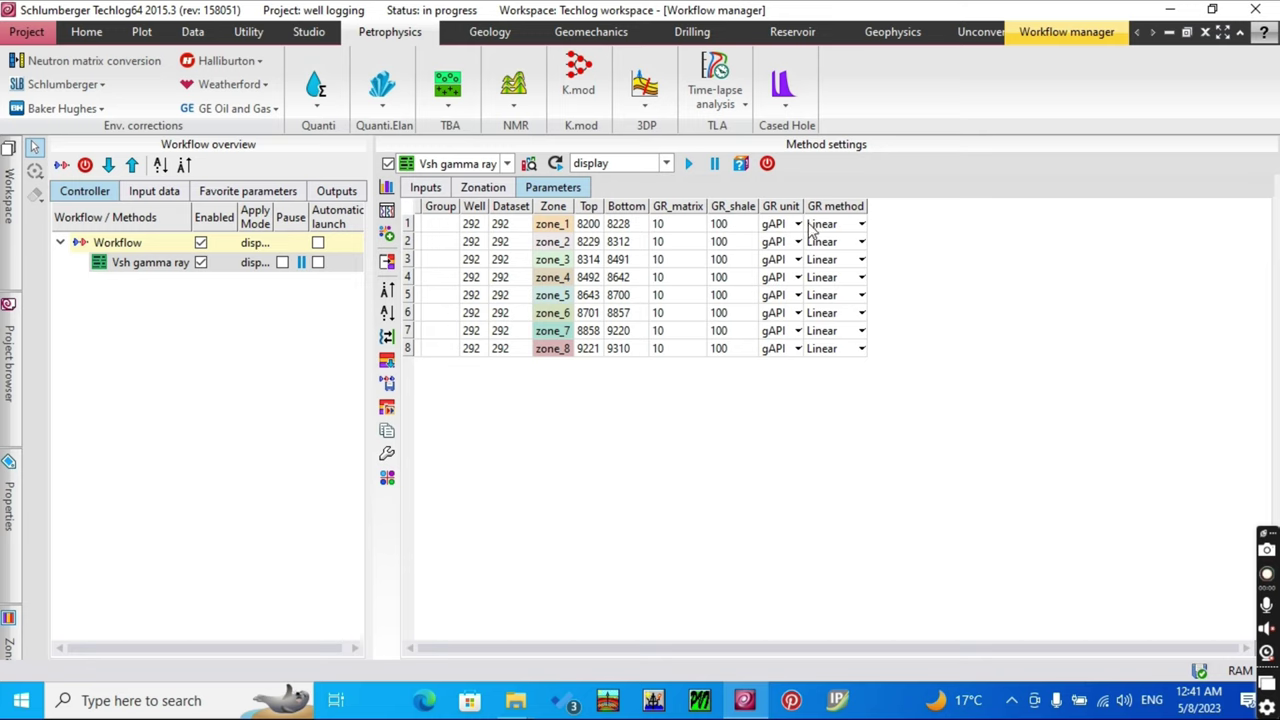
double_click(685, 224)
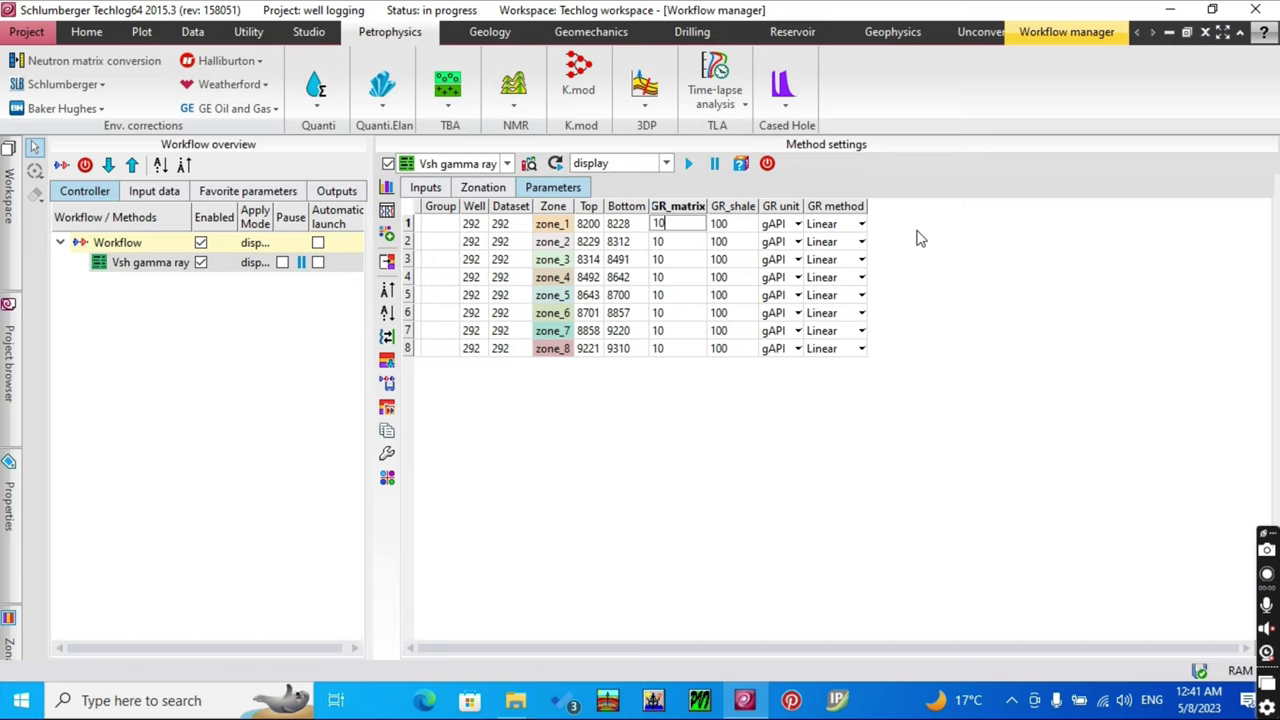
key("Return")
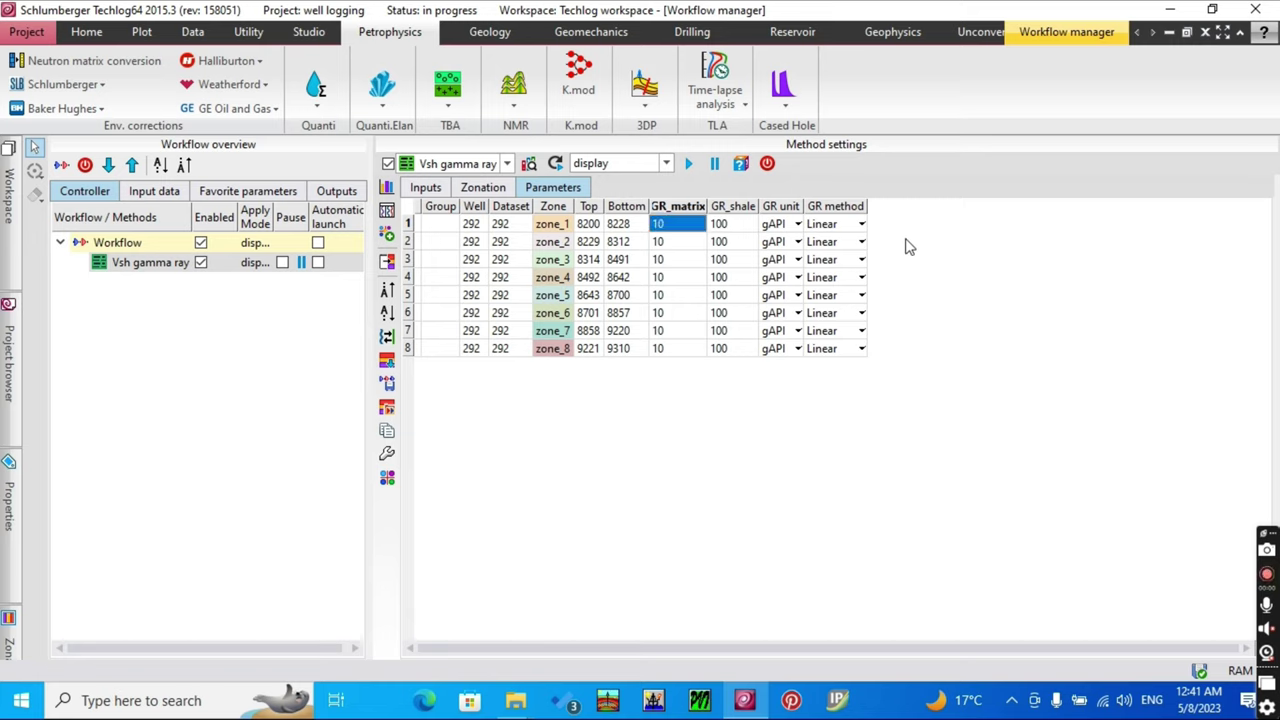
left_click(846, 230)
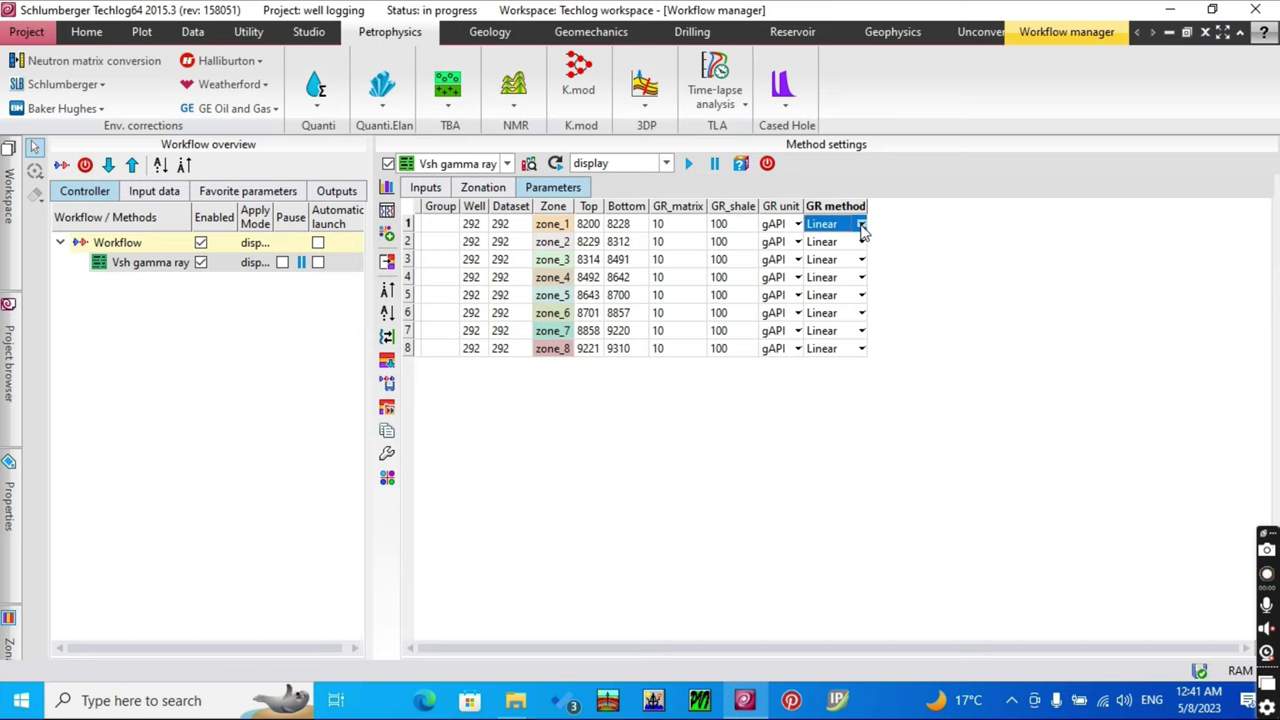
left_click(845, 228)
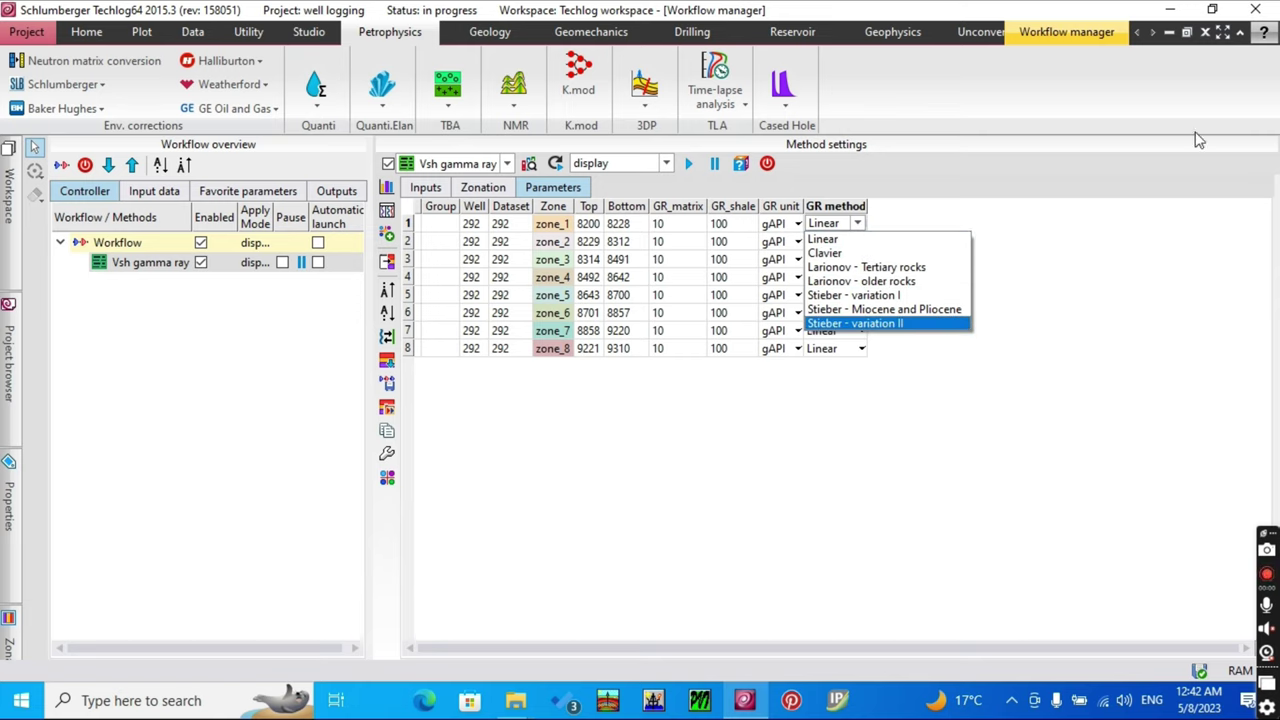
- Open the help page for the Vsh from gamma ray method and examine its inputs, default parameters, method equations and GR histogram guidance
left_click(1264, 35)
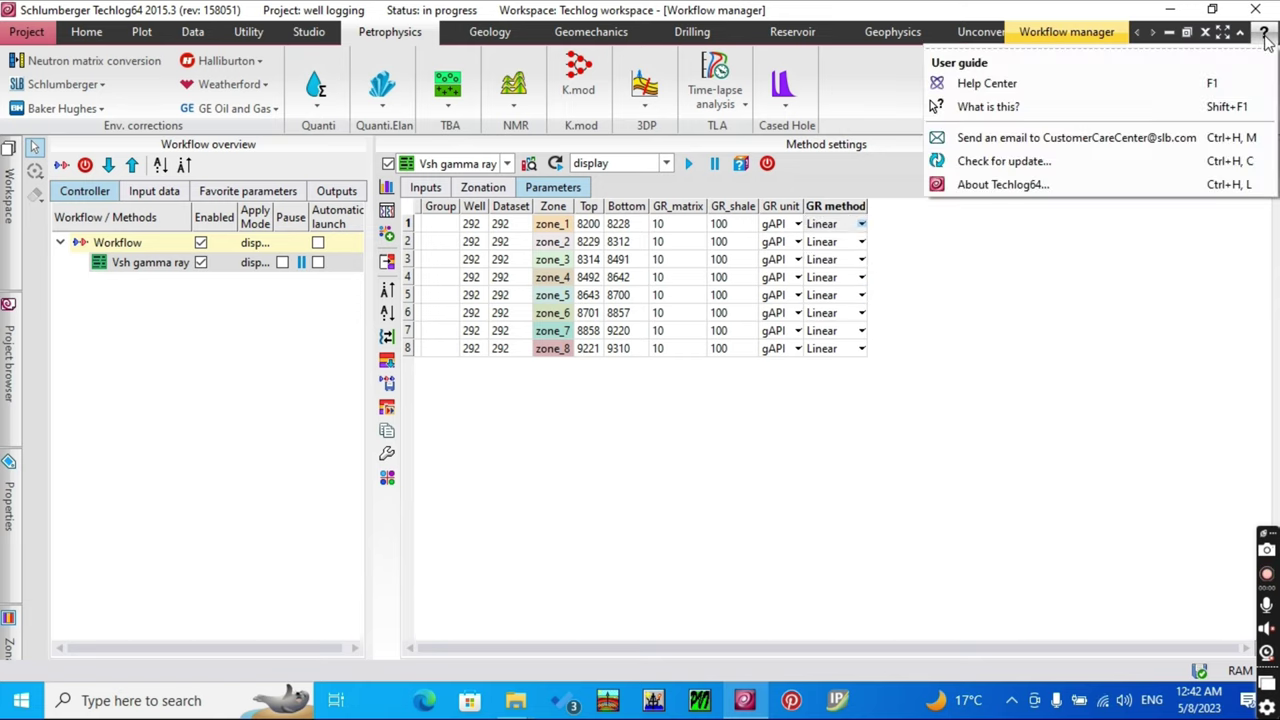
left_click(1157, 91)
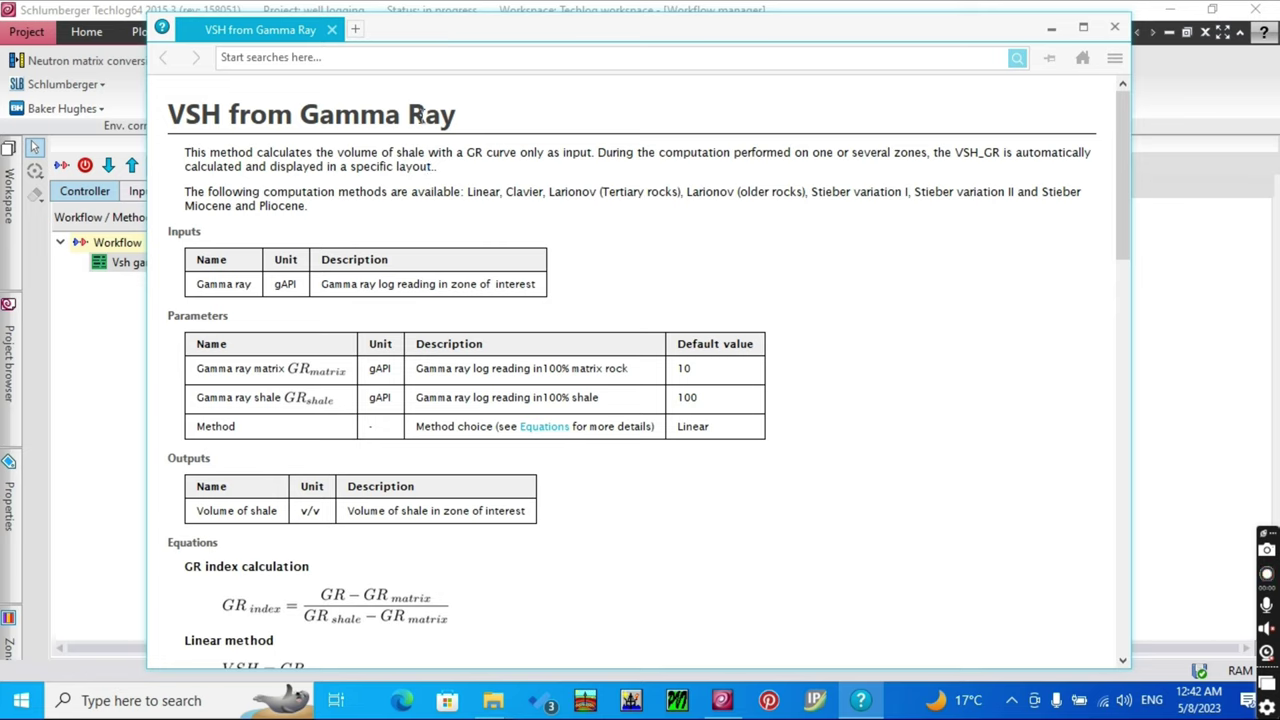
scroll(370, 160, "down", 2)
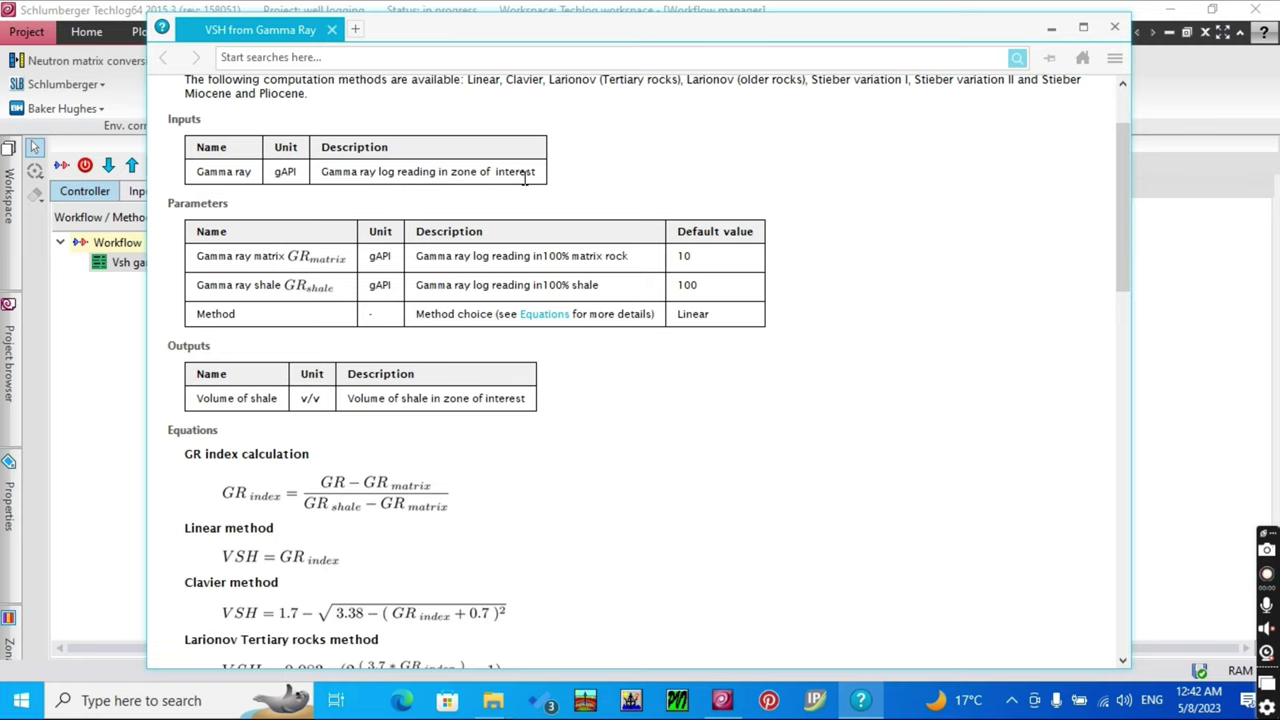
scroll(524, 178, "down", 2)
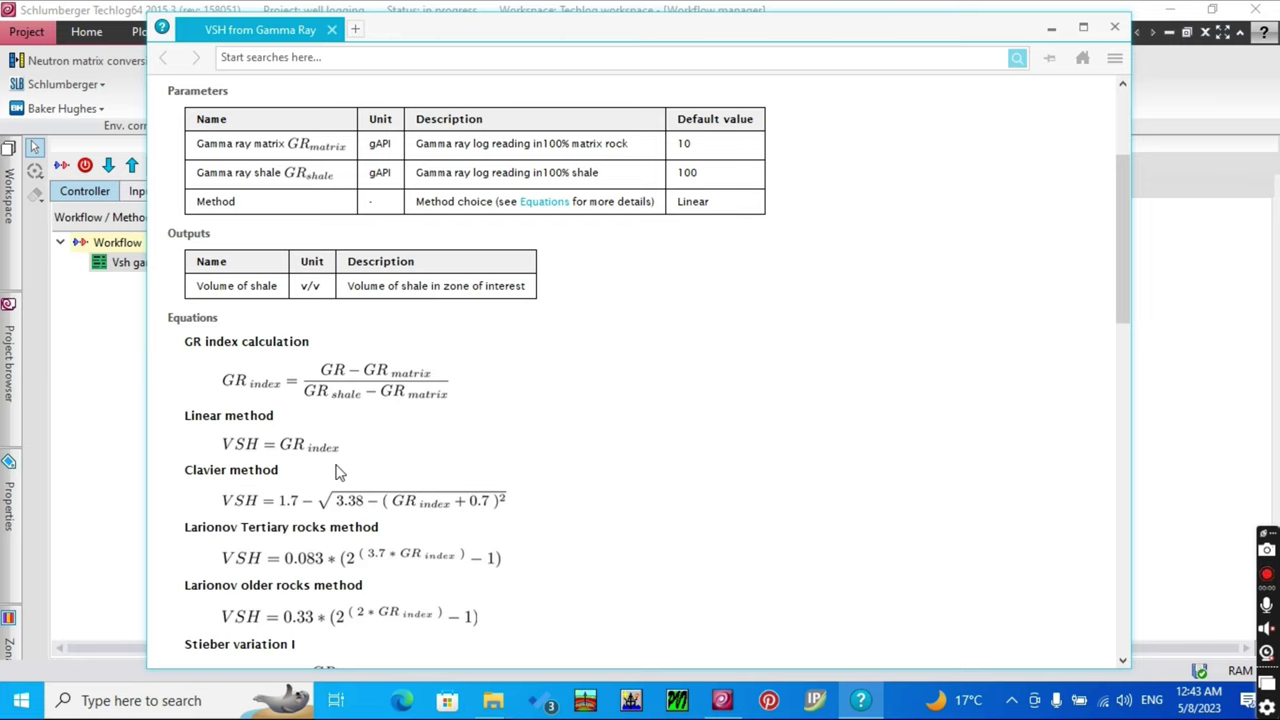
scroll(342, 460, "down", 2)
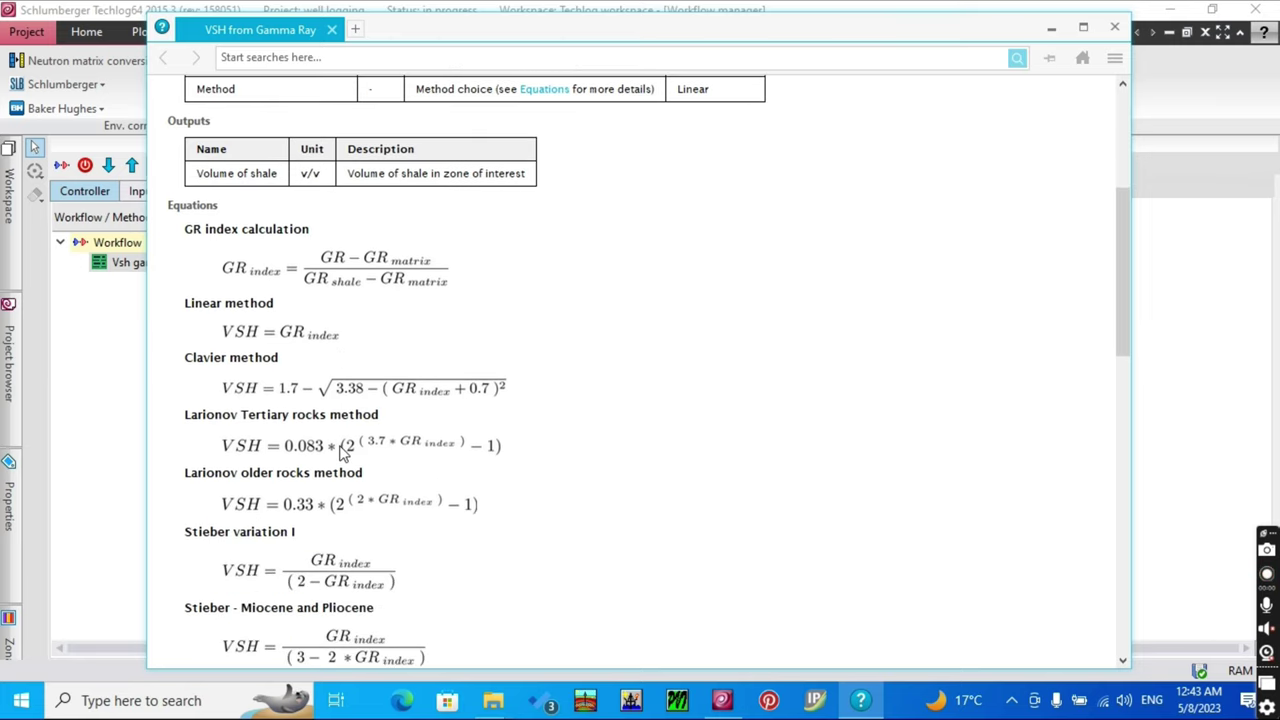
scroll(400, 448, "down", 2)
scroll(432, 443, "down", 2)
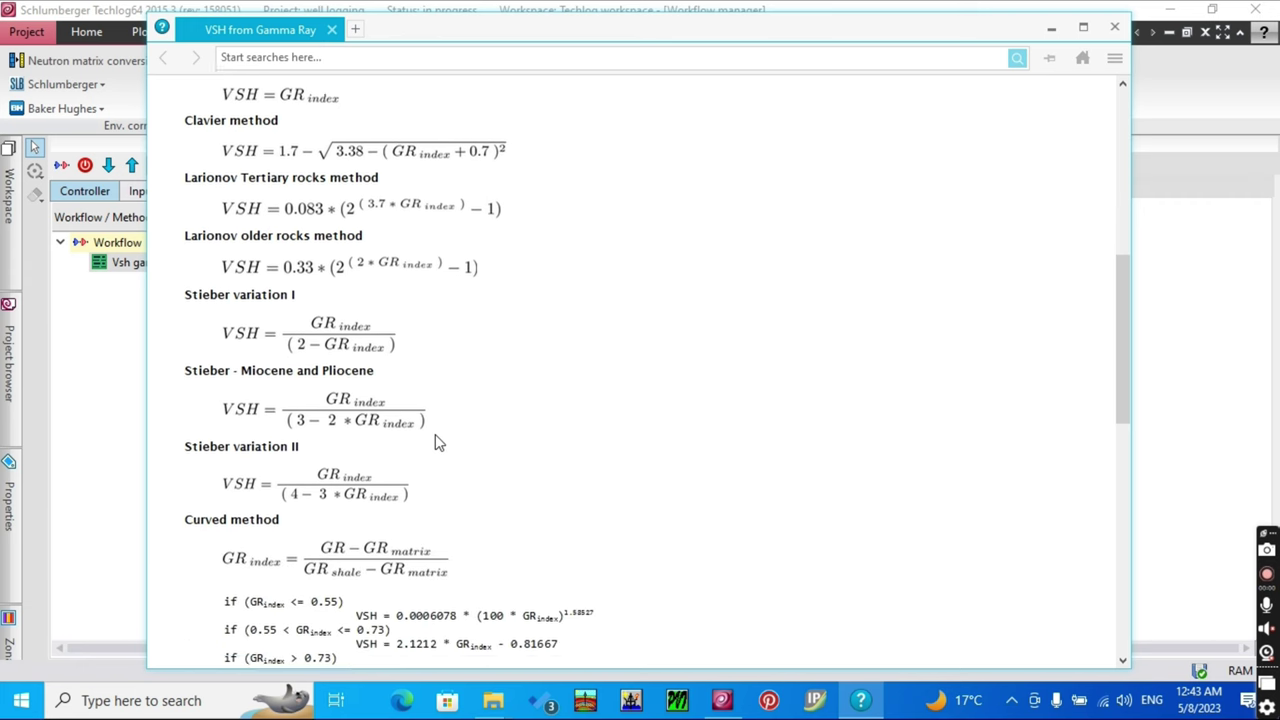
scroll(437, 443, "down", 6)
scroll(437, 443, "down", 5)
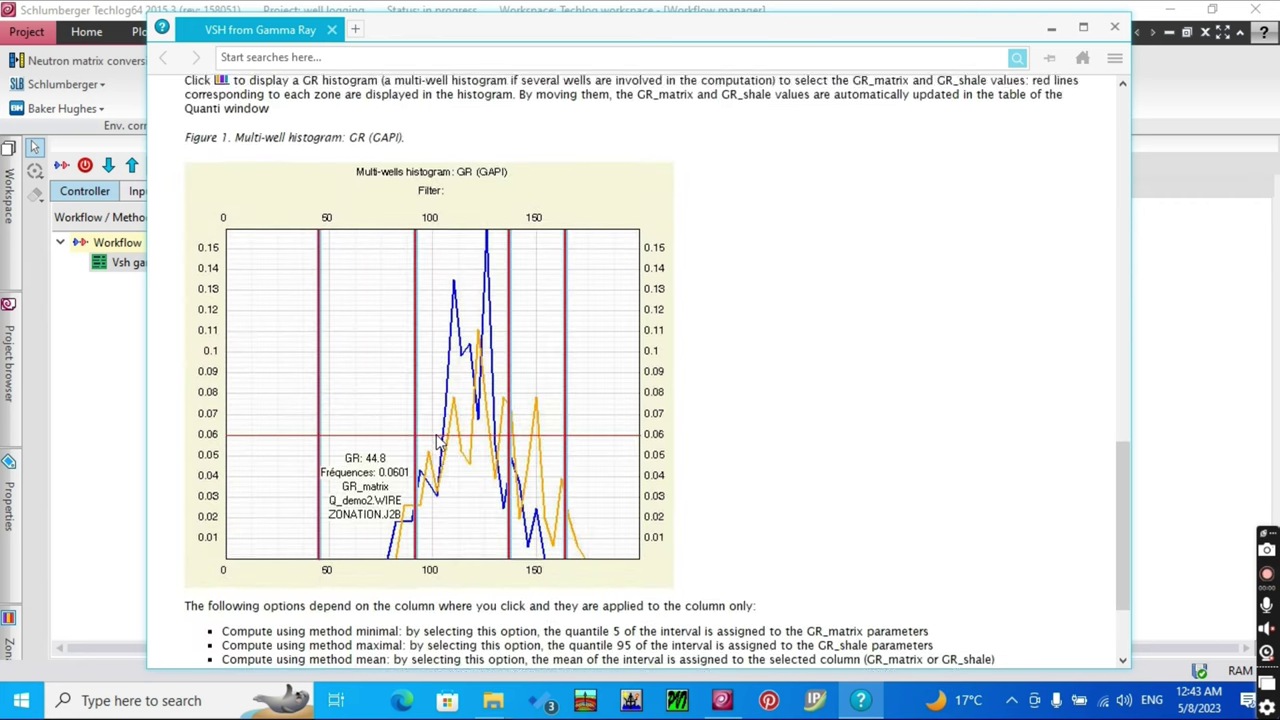
scroll(437, 443, "up", 6)
scroll(437, 443, "up", 15)
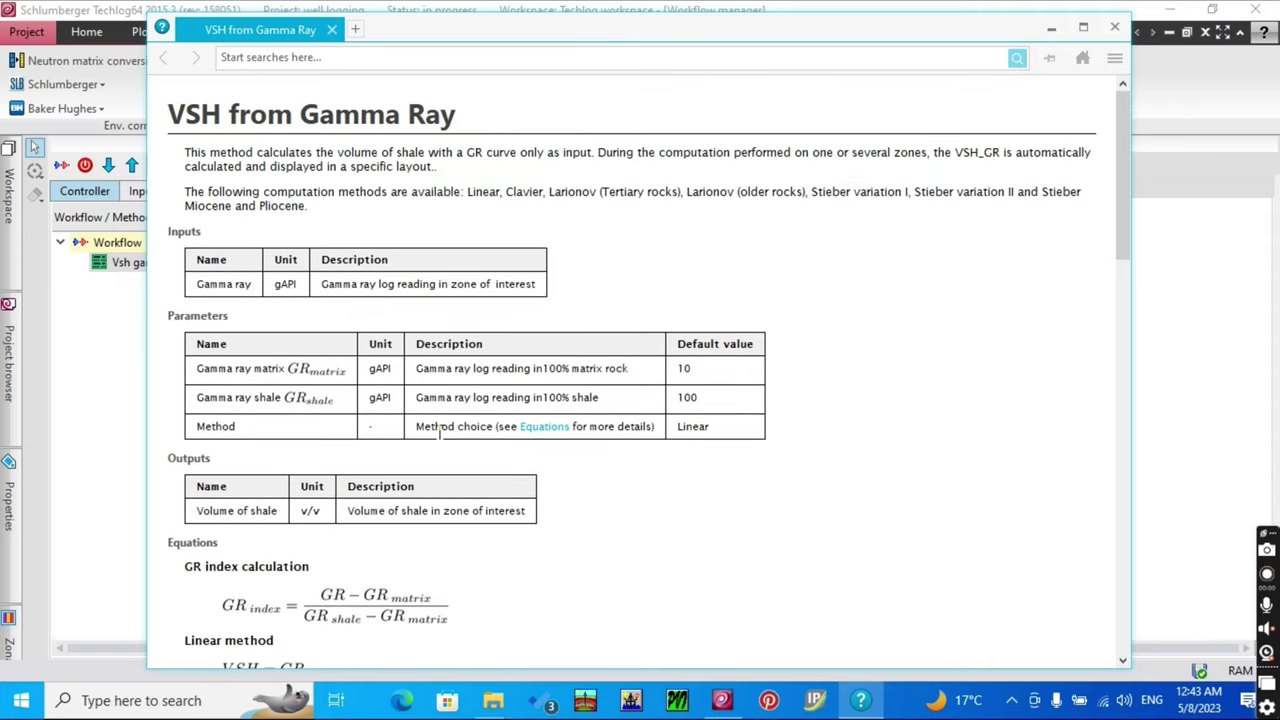
scroll(438, 430, "down", 12)
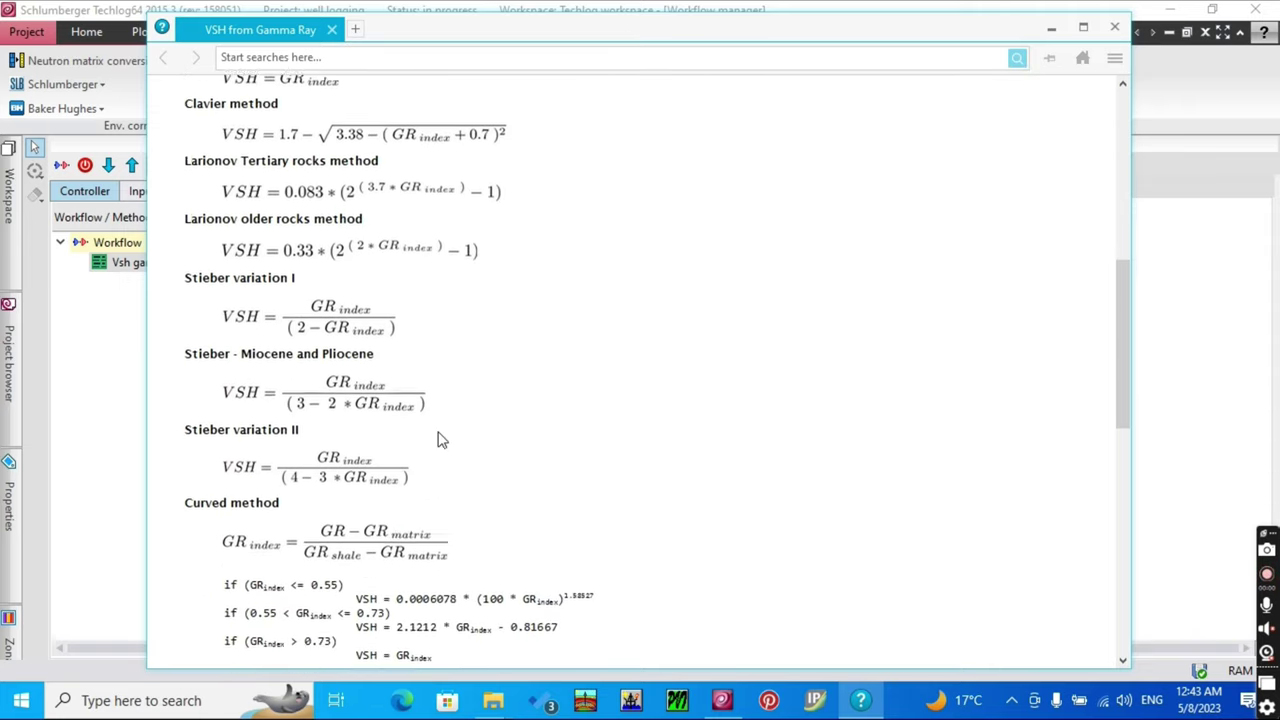
scroll(438, 440, "up", 12)
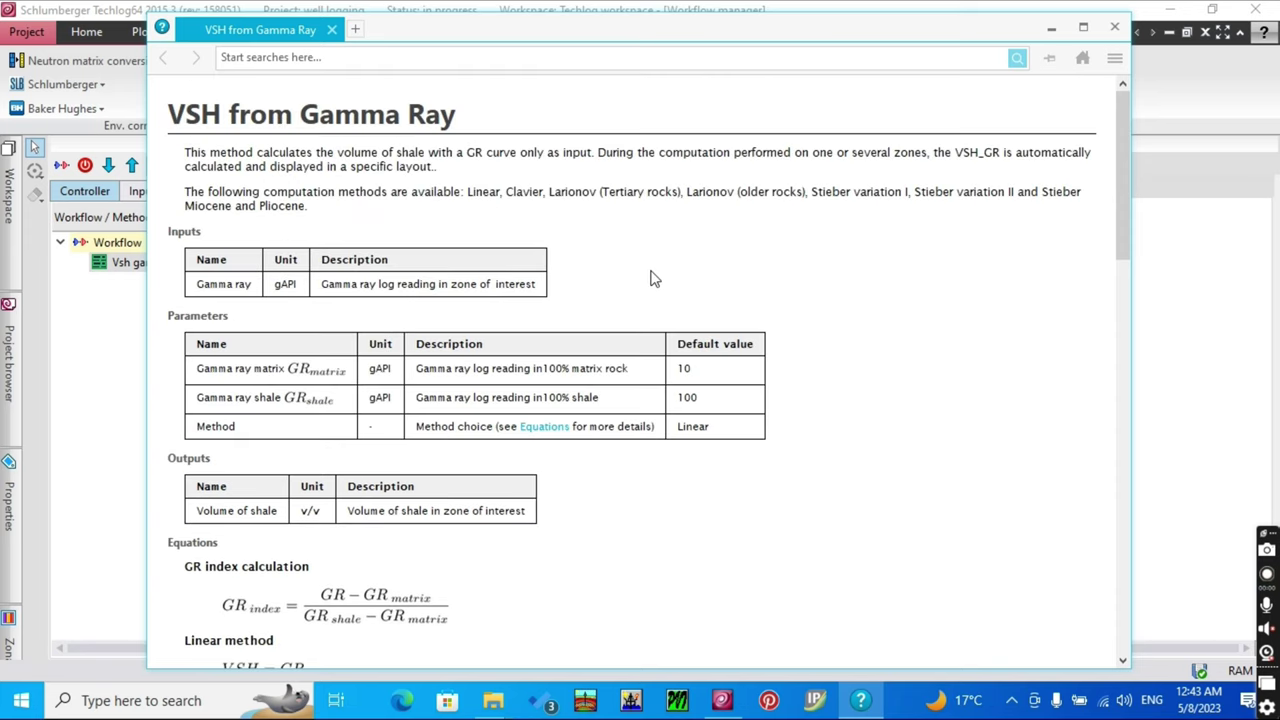
left_click(1114, 30)
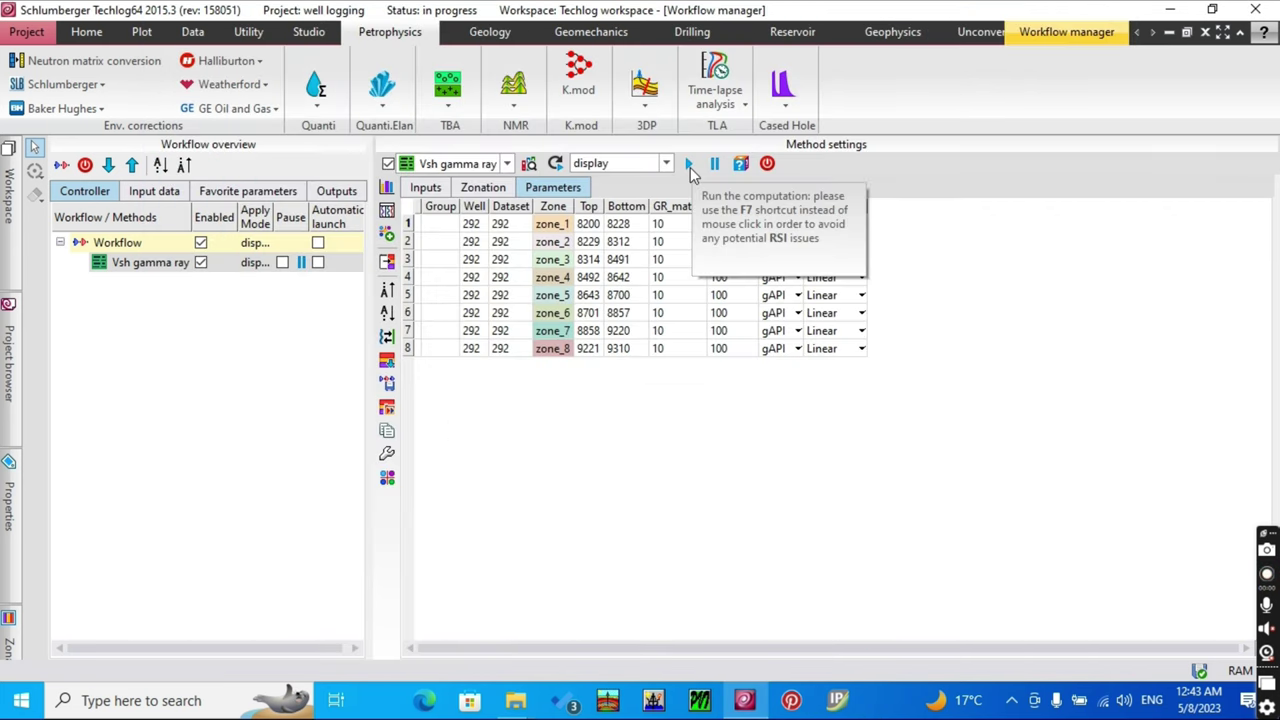
- Run the Vsh gamma ray computation and examine the GR and VSH_GR curves from zone_1 down through zone_4
left_click(690, 167)
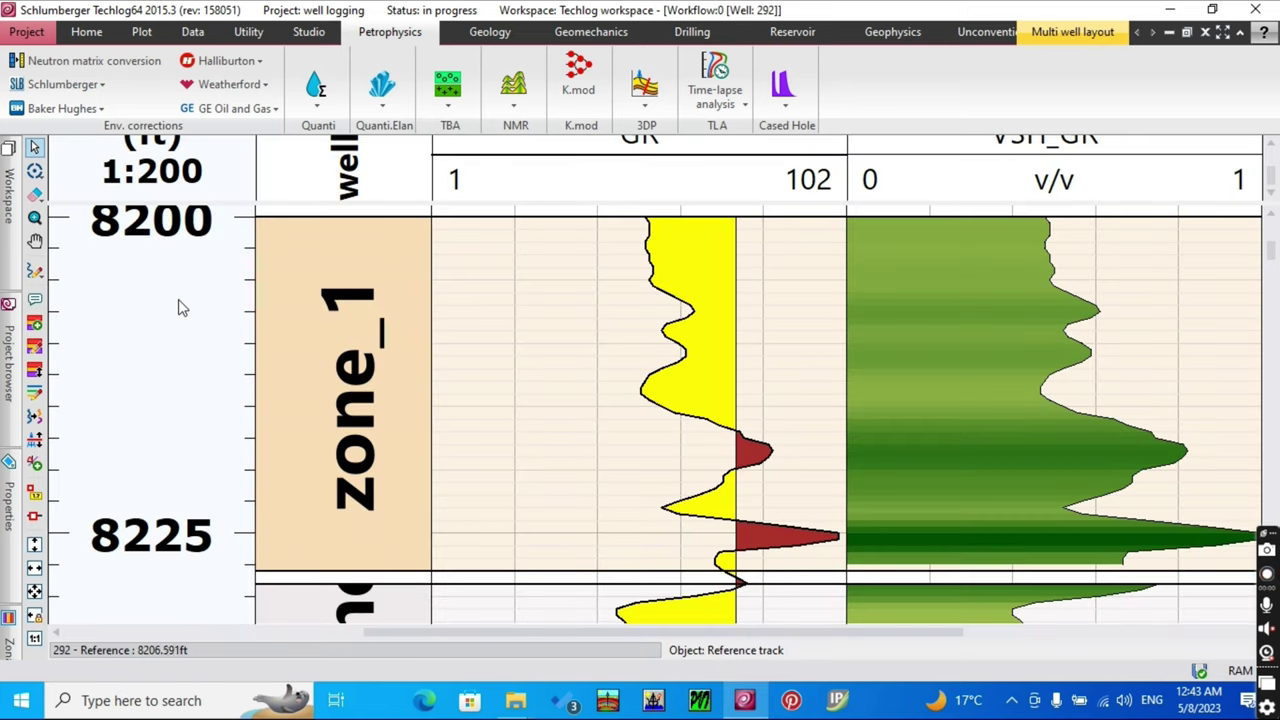
scroll(190, 315, "down", 1)
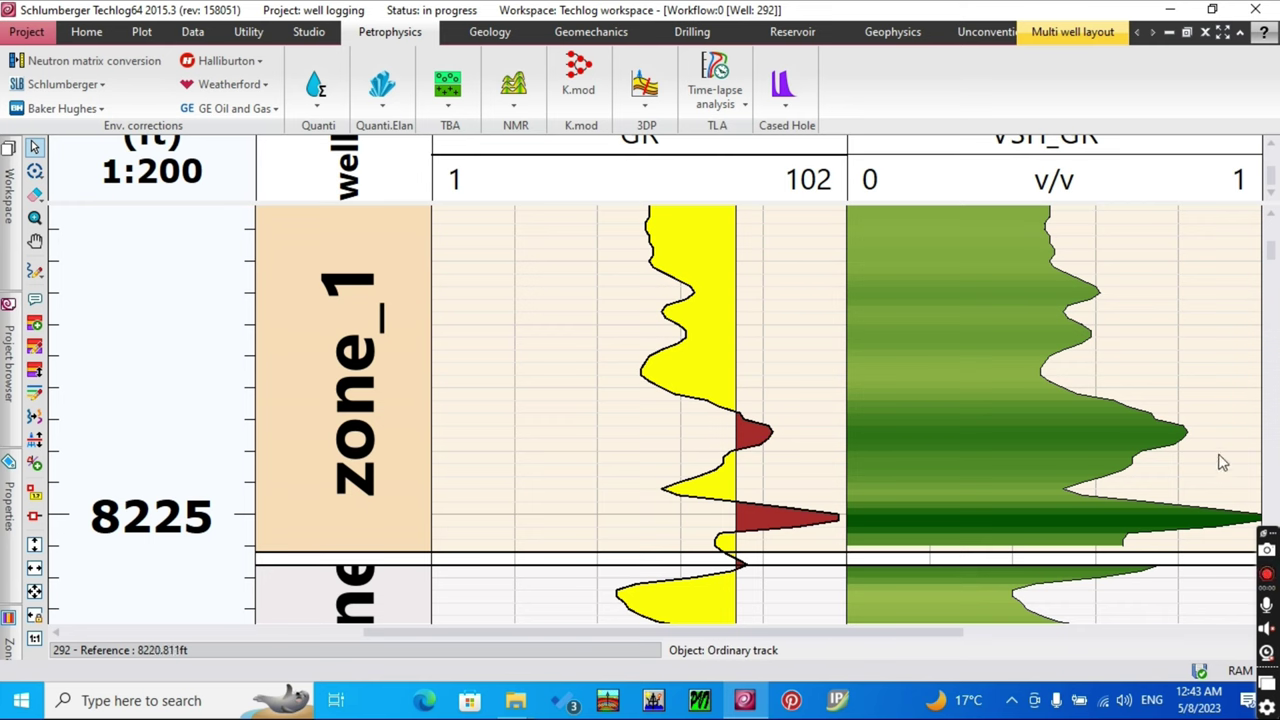
scroll(1212, 300, "down", 1)
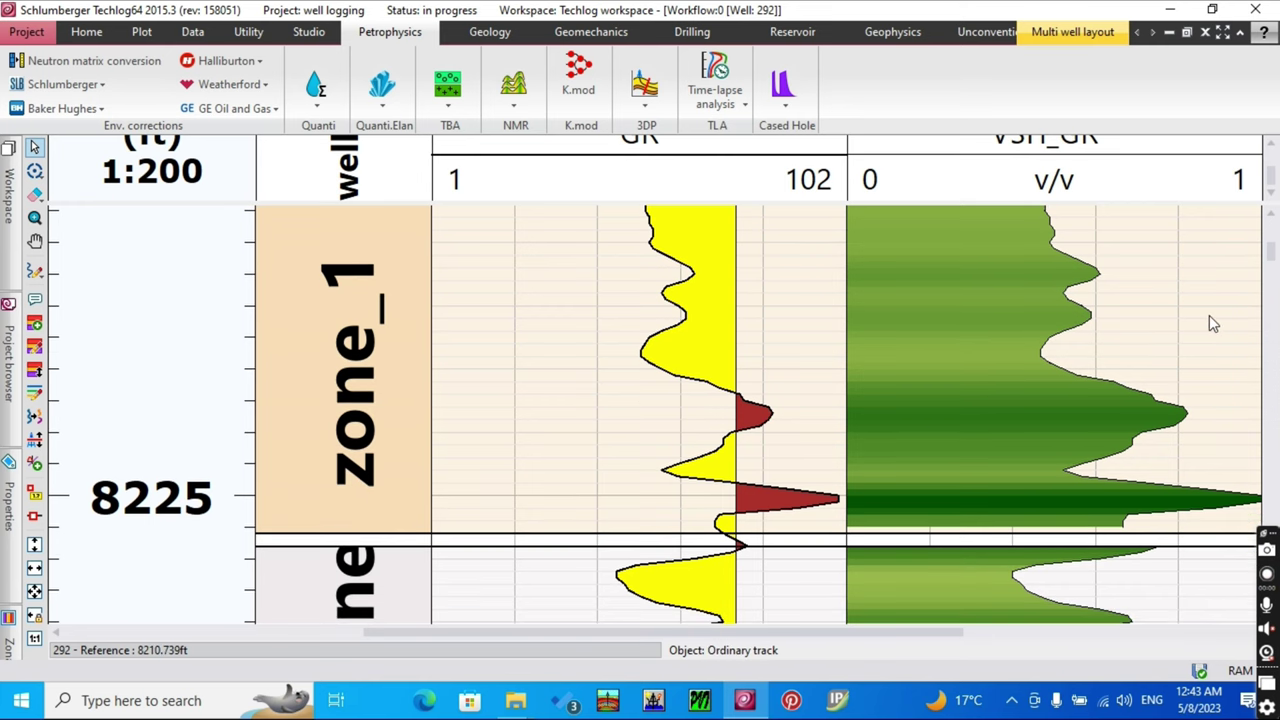
scroll(1209, 315, "down", 3)
scroll(1030, 328, "down", 3)
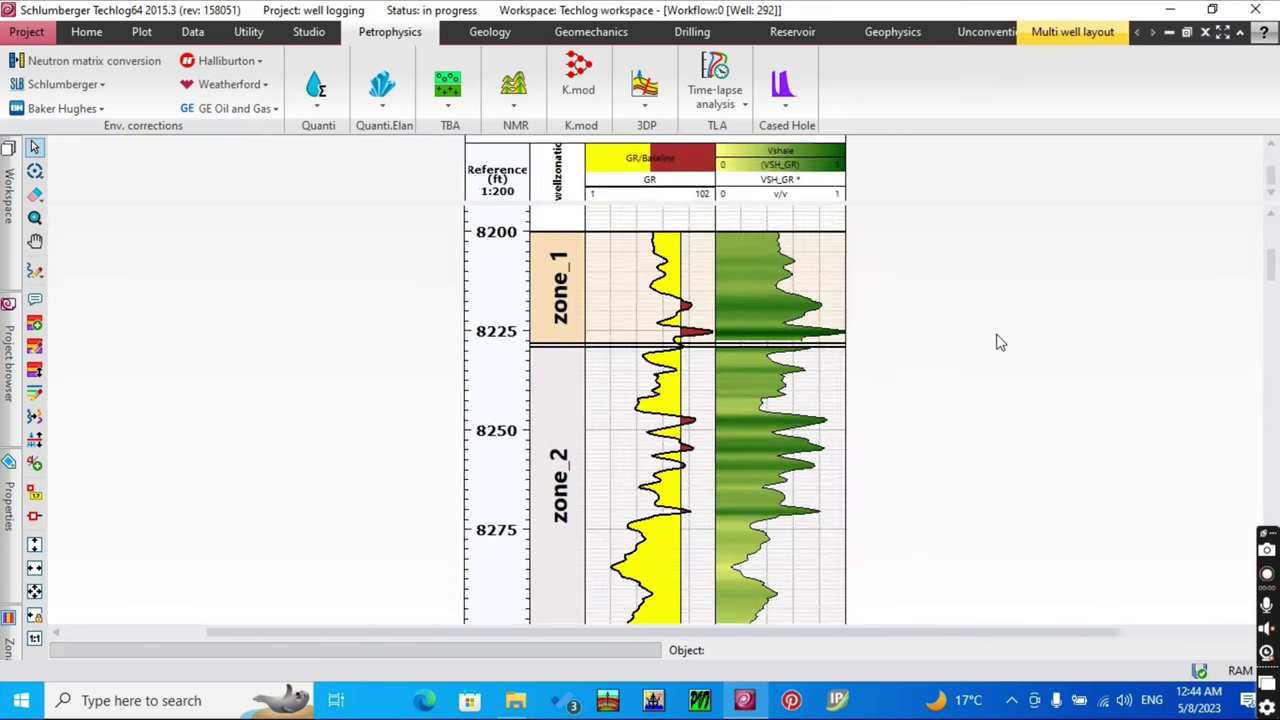
scroll(914, 372, "up", 3)
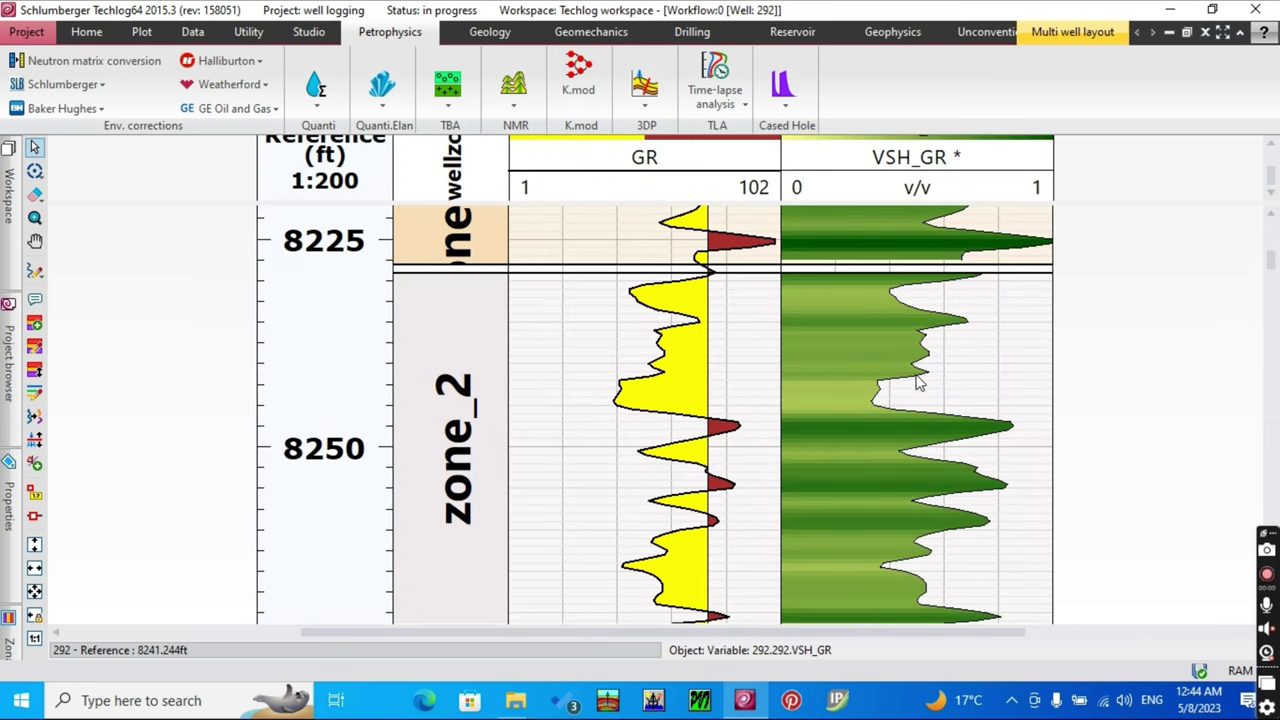
scroll(914, 380, "down", 1)
scroll(632, 374, "up", 3)
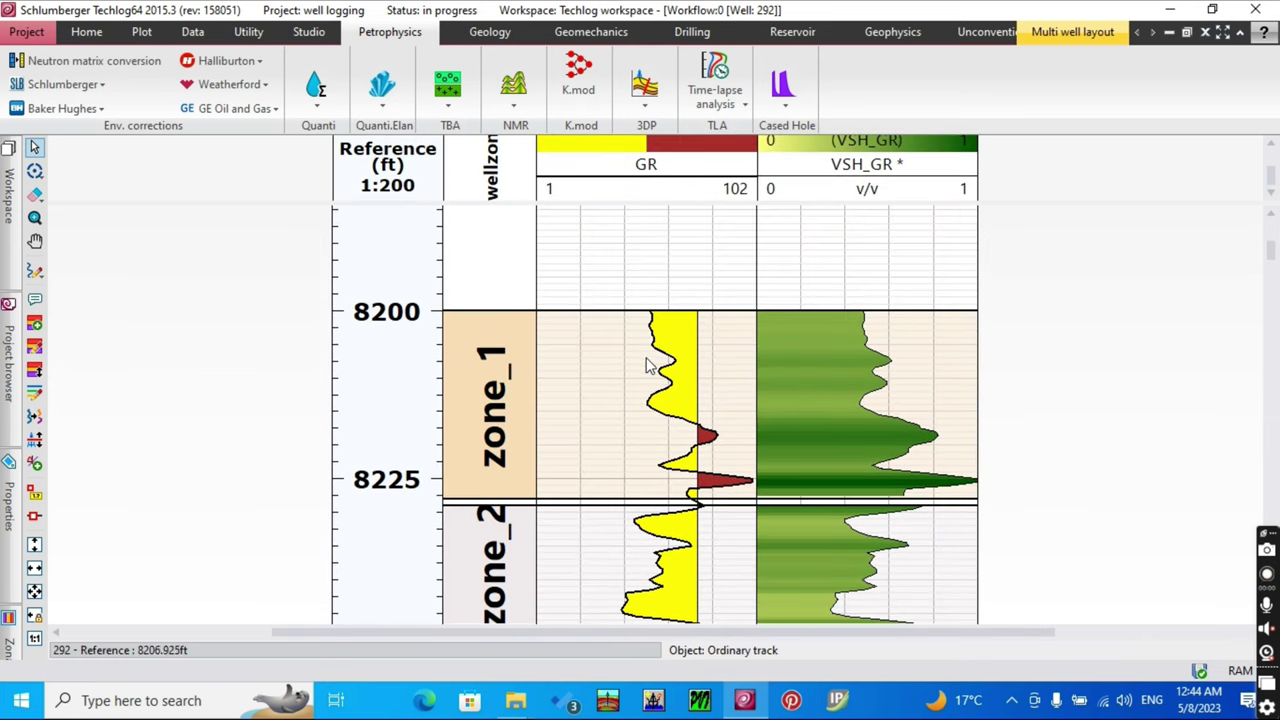
scroll(652, 366, "down", 1)
scroll(659, 368, "down", 1)
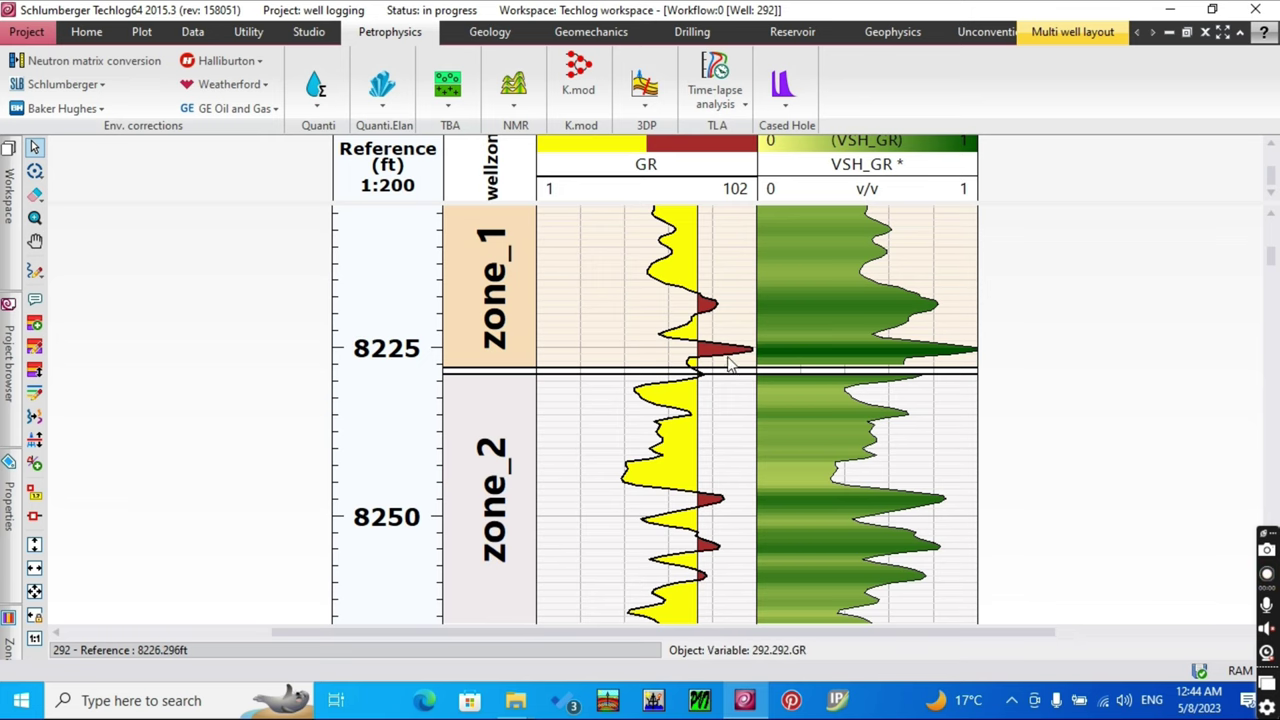
scroll(952, 330, "down", 3)
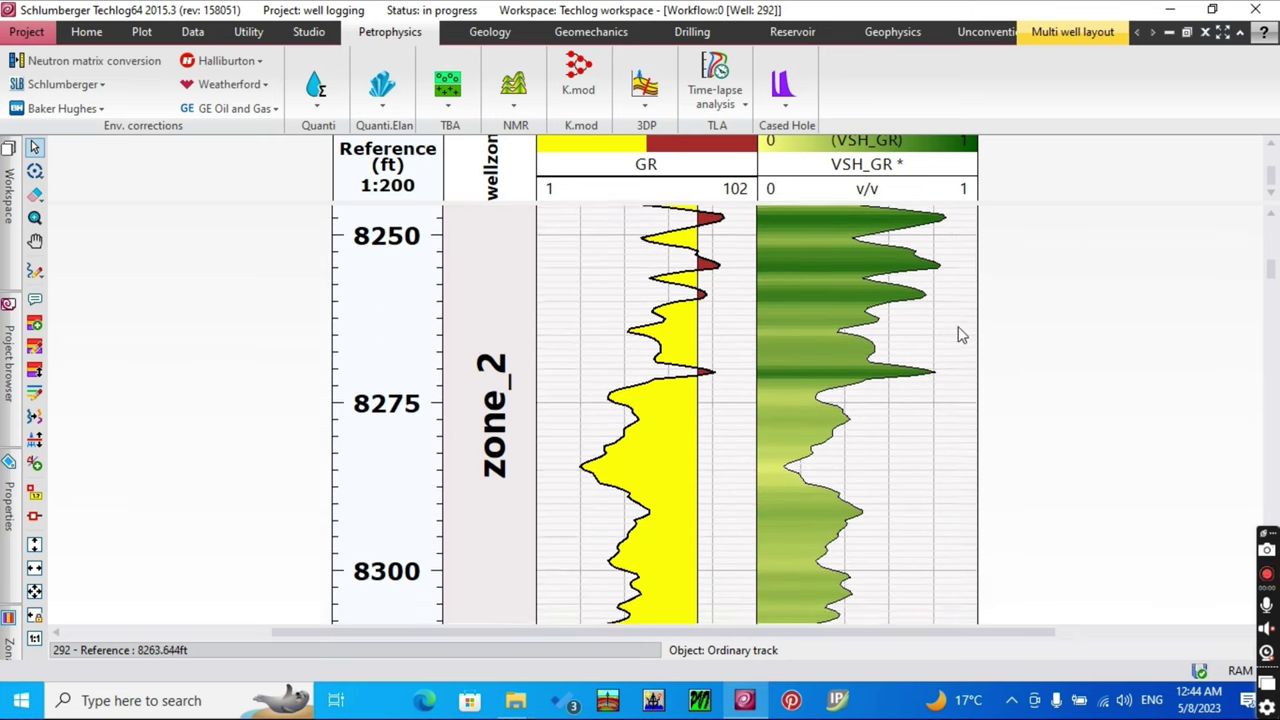
scroll(729, 449, "down", 5)
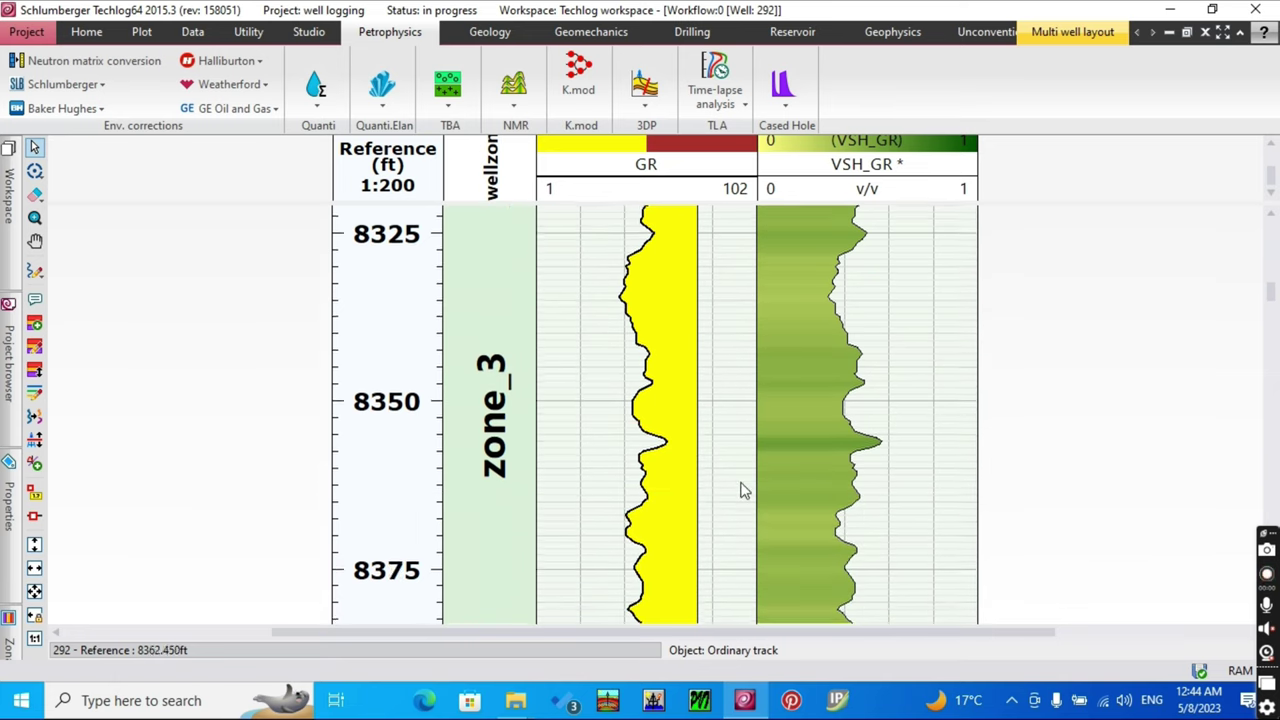
scroll(794, 325, "down", 5)
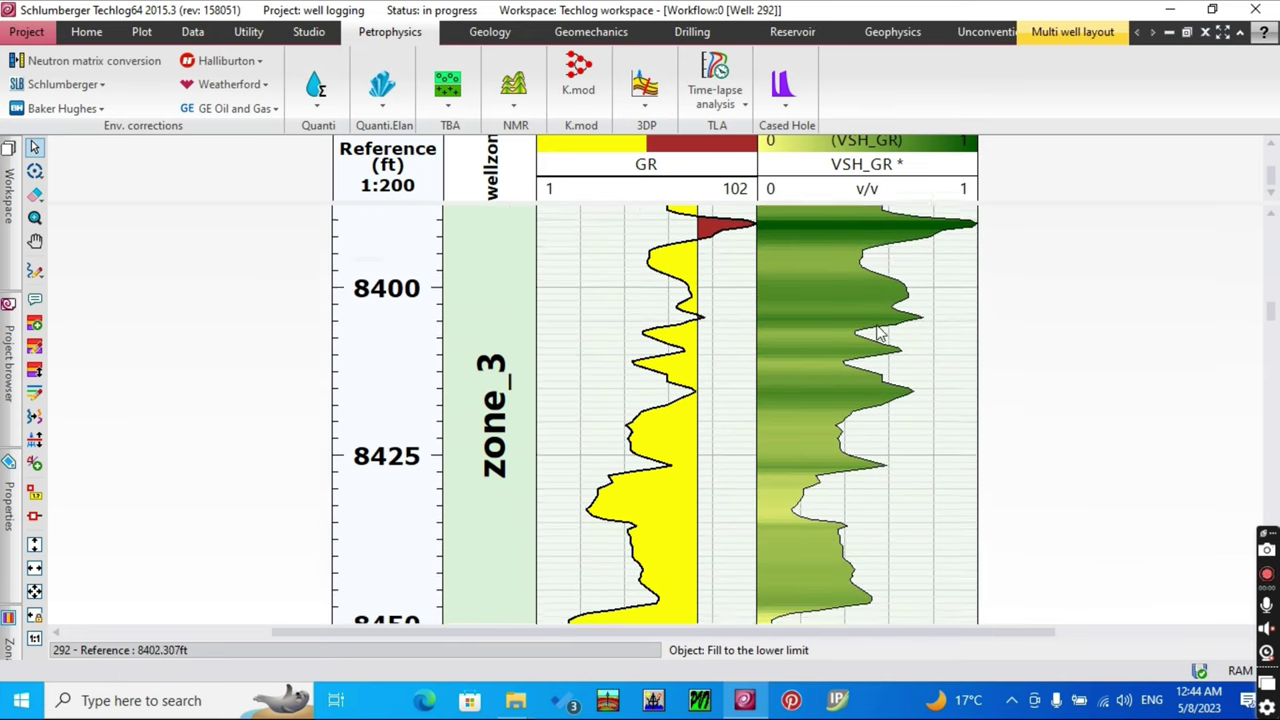
scroll(878, 333, "down", 5)
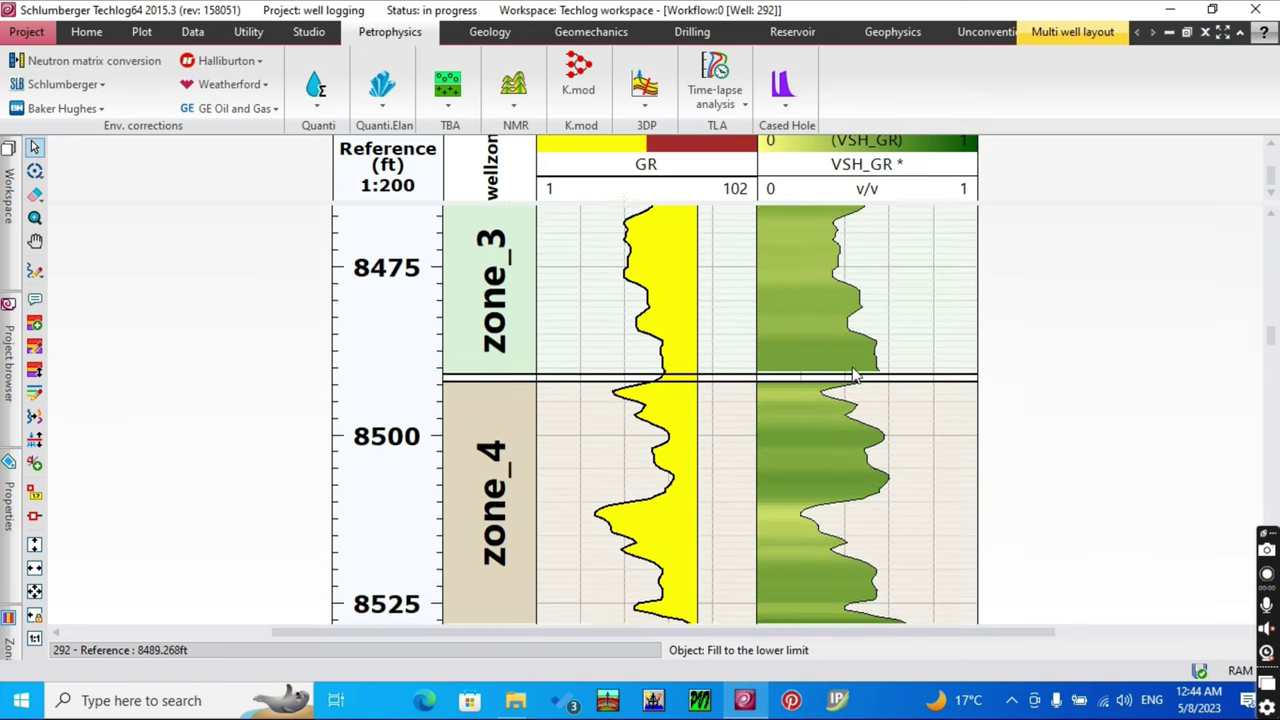
scroll(852, 374, "down", 5)
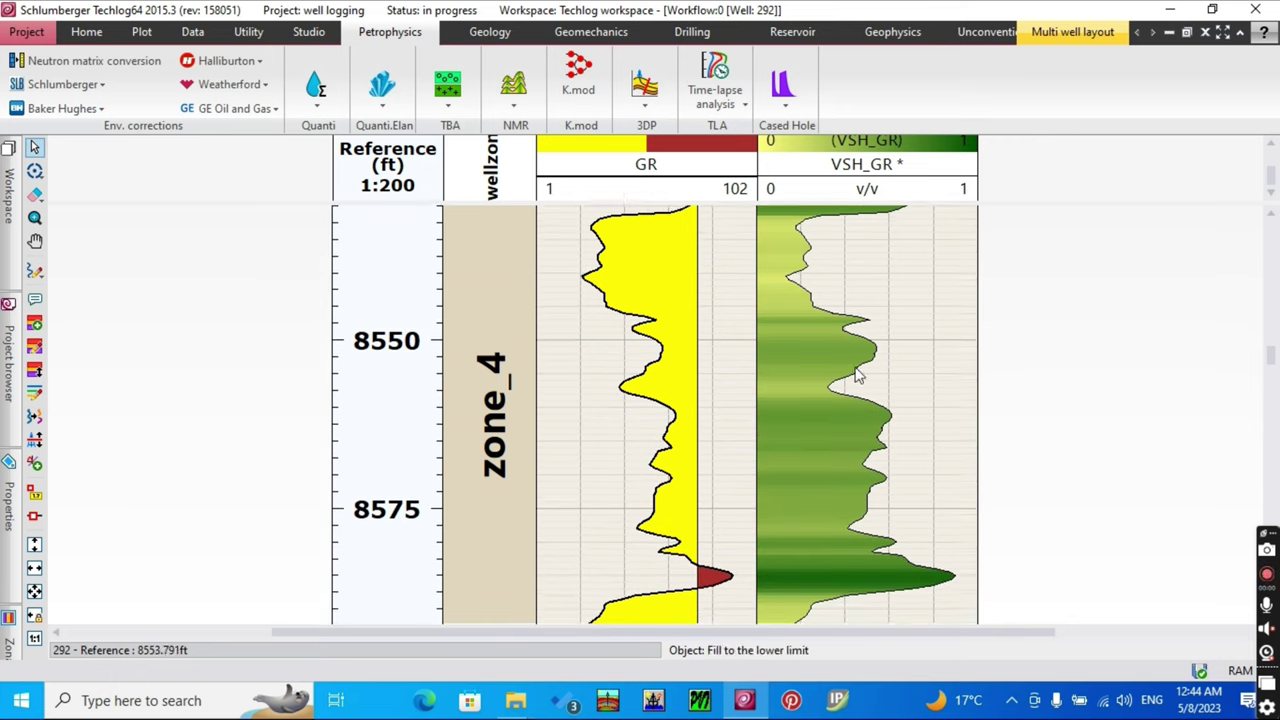
scroll(857, 375, "down", 2)
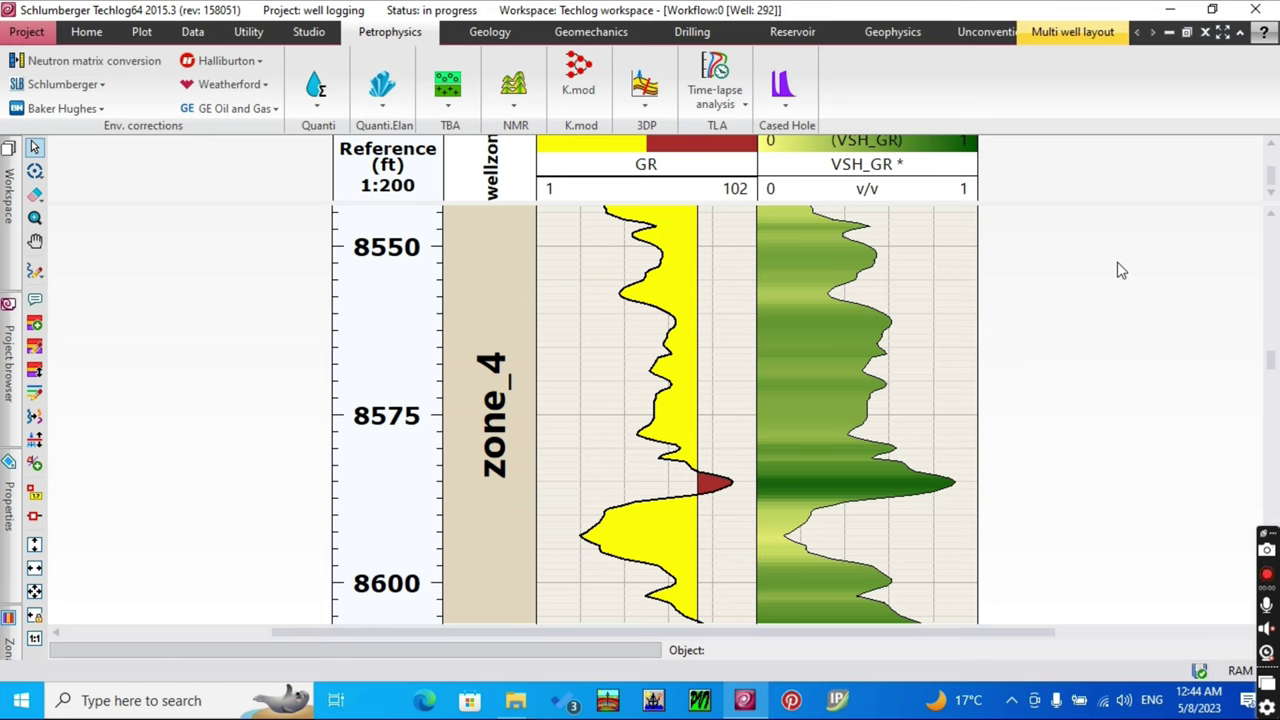
- Close the result layout and rerun the Vsh gamma ray computation with adjustable GR_matrix and GR_shale lines displayed on the GR track
left_click(1206, 34)
left_click(641, 375)
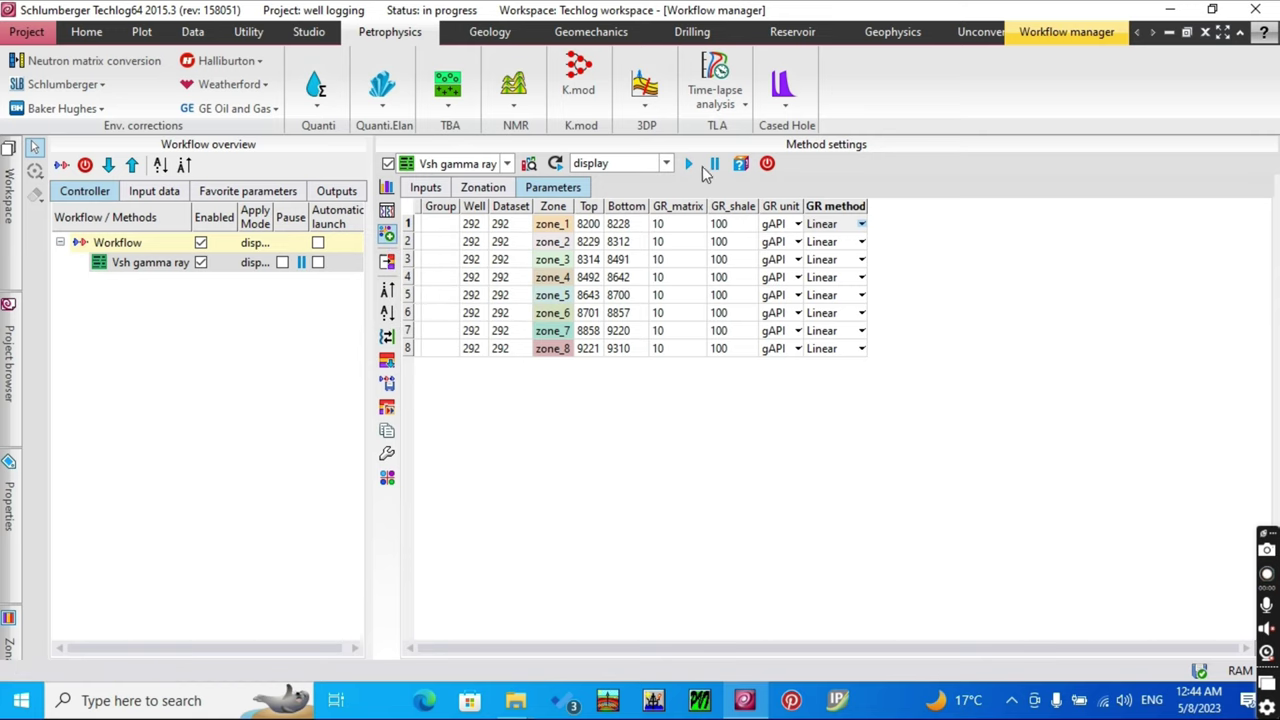
left_click(688, 164)
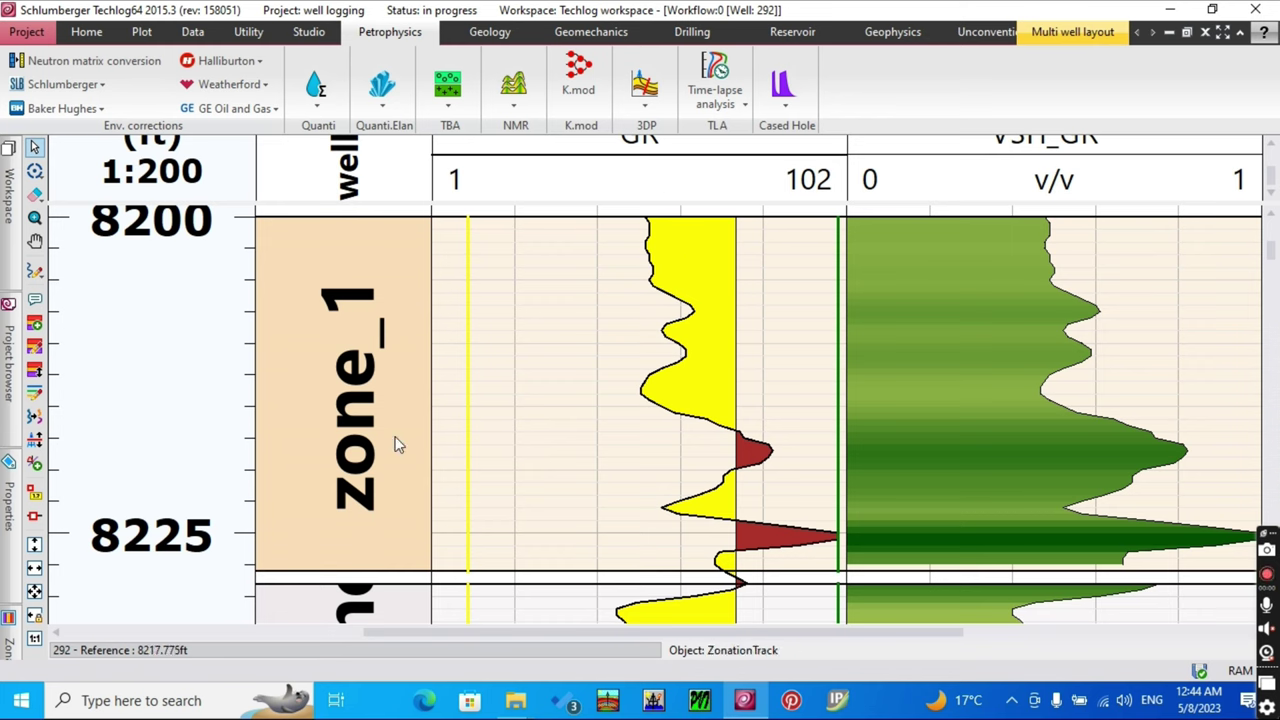
- Move zone_1's GR_matrix line to the GR curve's low readings and its GR_shale line to the tip of the smaller, upper brown peak
scroll(675, 305, "down", 1)
scroll(560, 330, "up", 2)
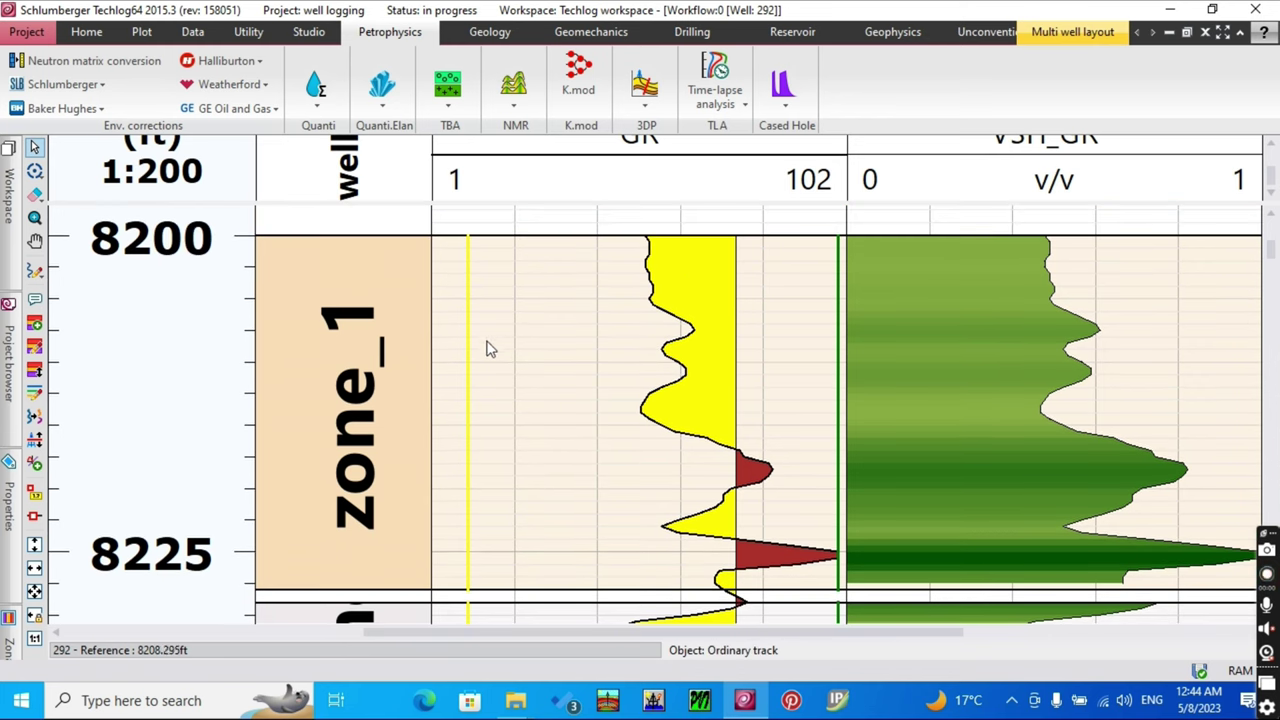
mouse_move(469, 338)
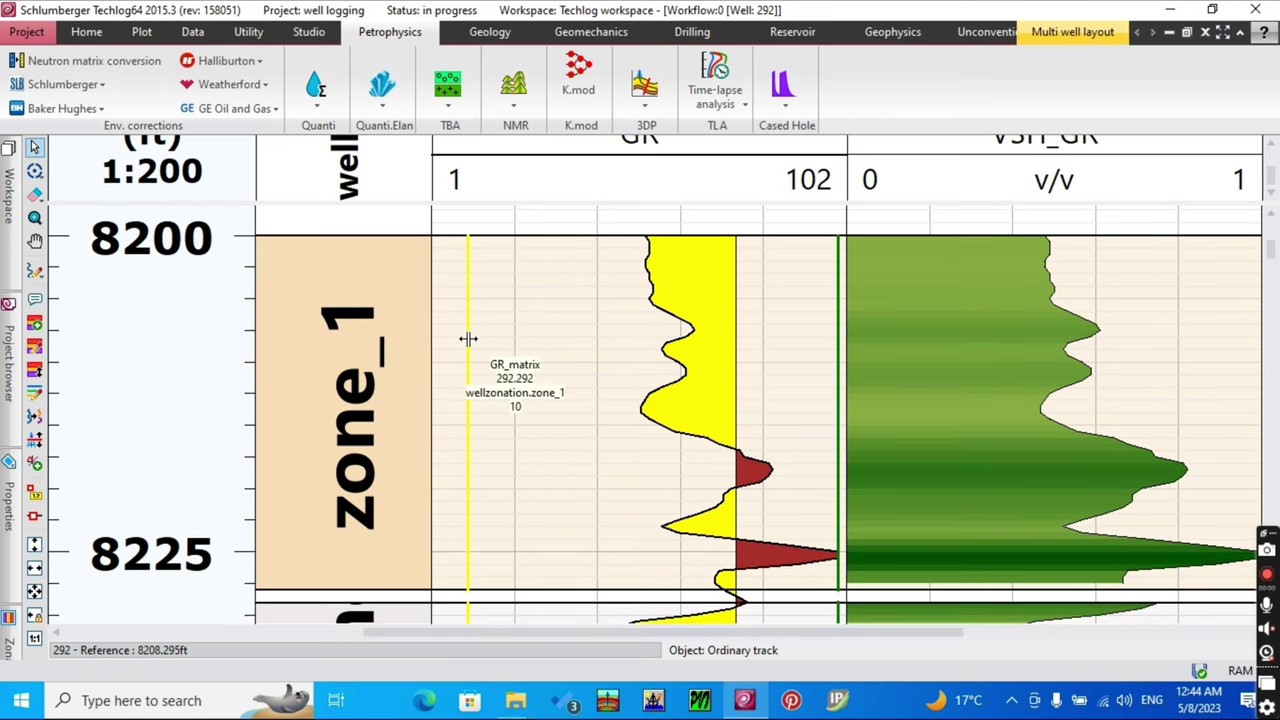
left_click_drag(468, 339, 645, 351)
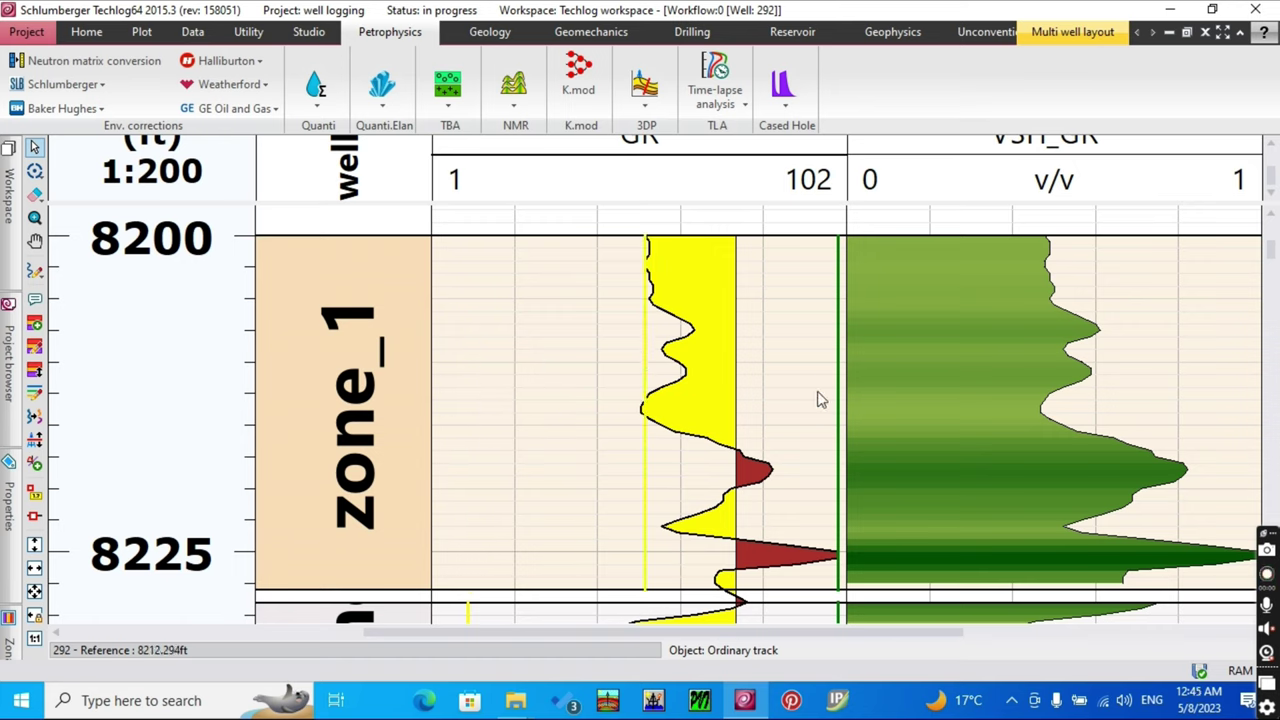
mouse_move(831, 394)
left_click_drag(831, 394, 767, 386)
- Move zone_2's GR_matrix line to the GR curve's lower readings and its GR_shale line to the tip of the highest brown peak
scroll(768, 380, "down", 5)
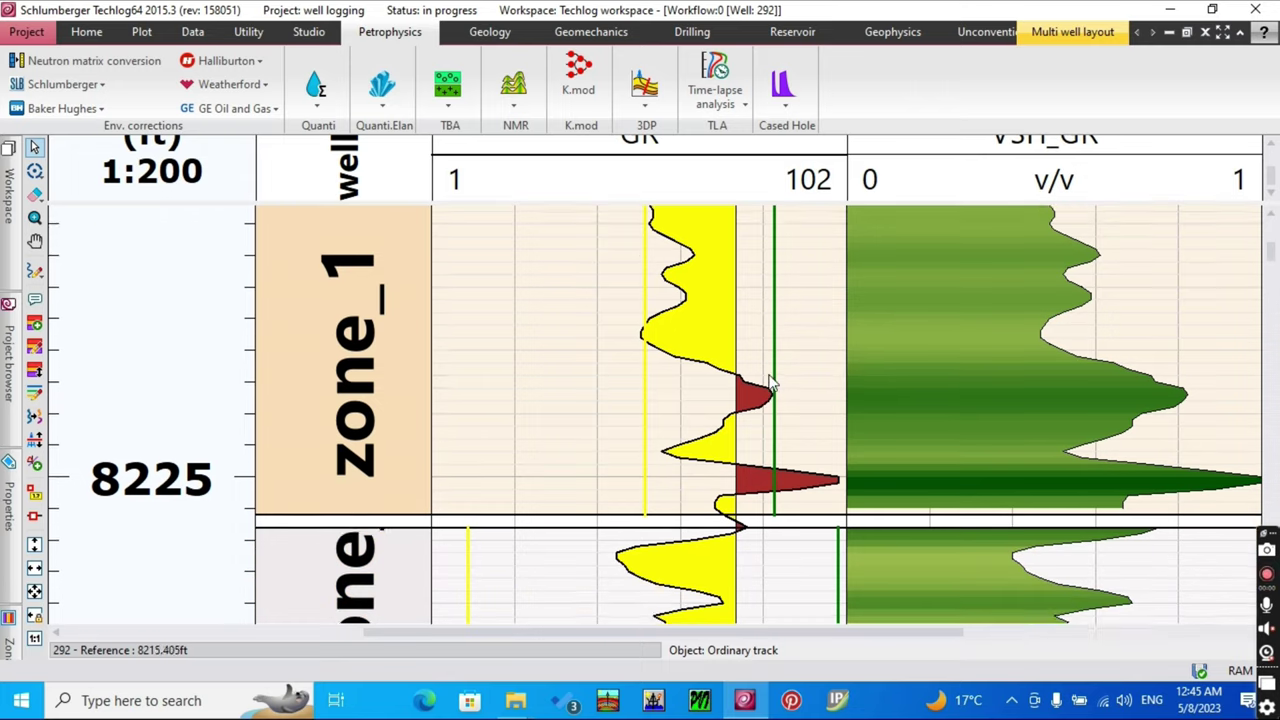
scroll(768, 372, "down", 5)
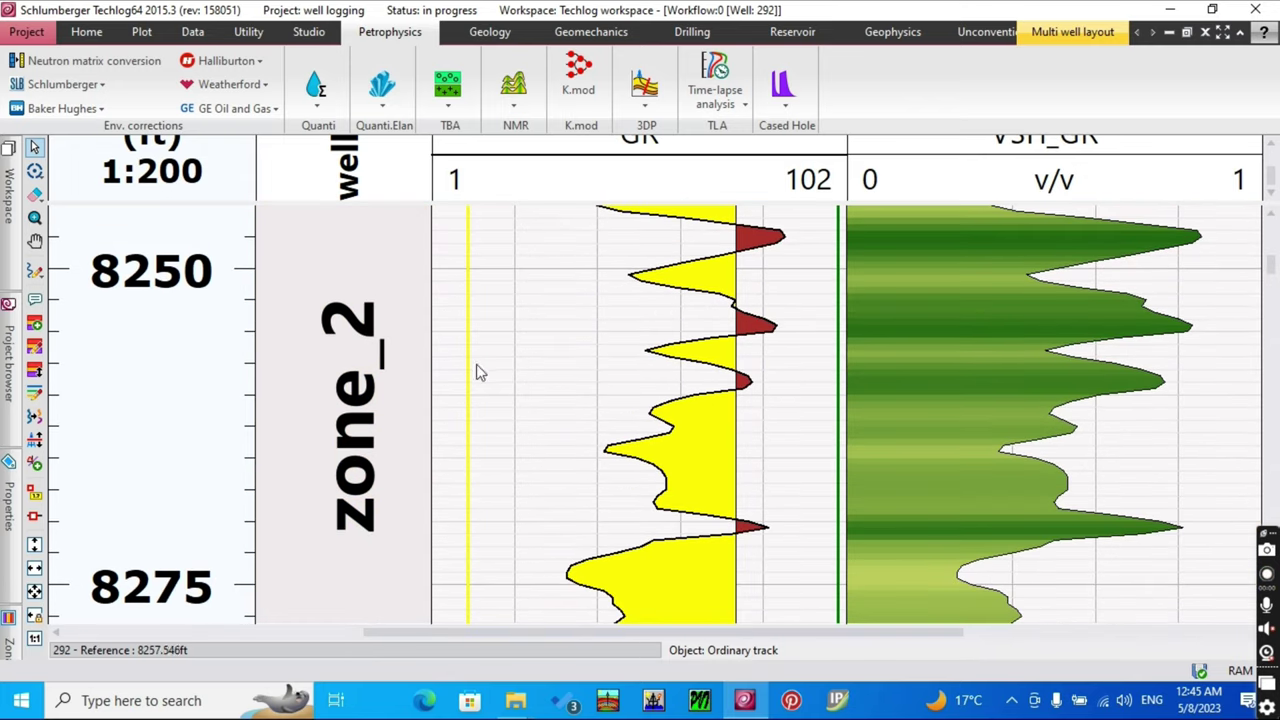
left_click_drag(470, 371, 599, 400)
left_click_drag(837, 423, 783, 408)
- Move zone_3's GR_matrix line to about 42.8 gAPI and its GR_shale line to about 88.6 gAPI on the GR track
scroll(760, 410, "down", 10)
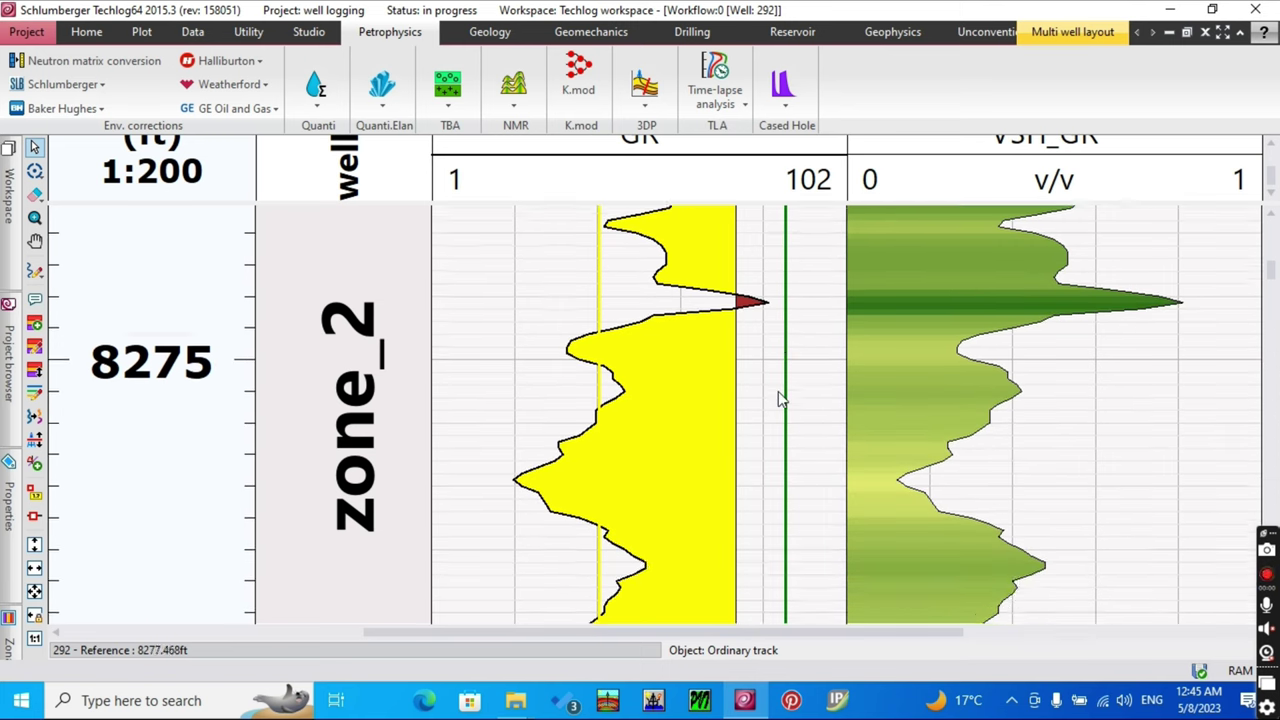
scroll(750, 410, "down", 5)
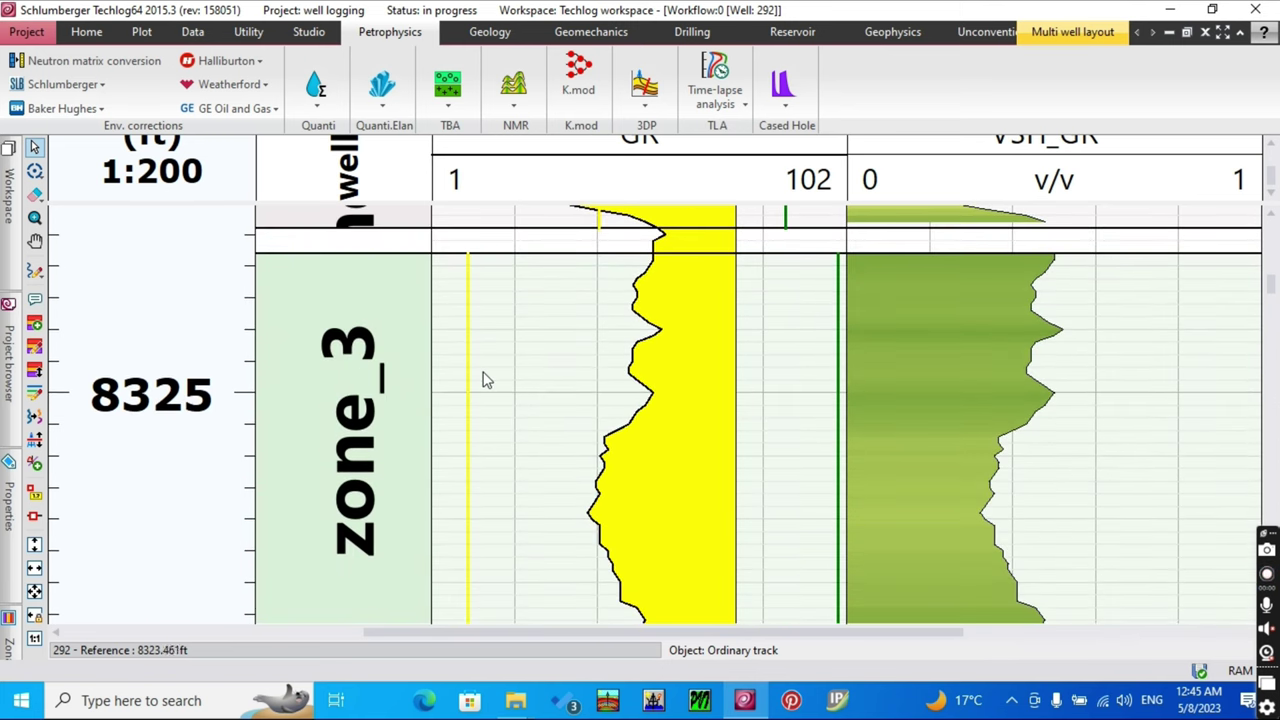
mouse_move(466, 369)
left_click_drag(469, 368, 603, 374)
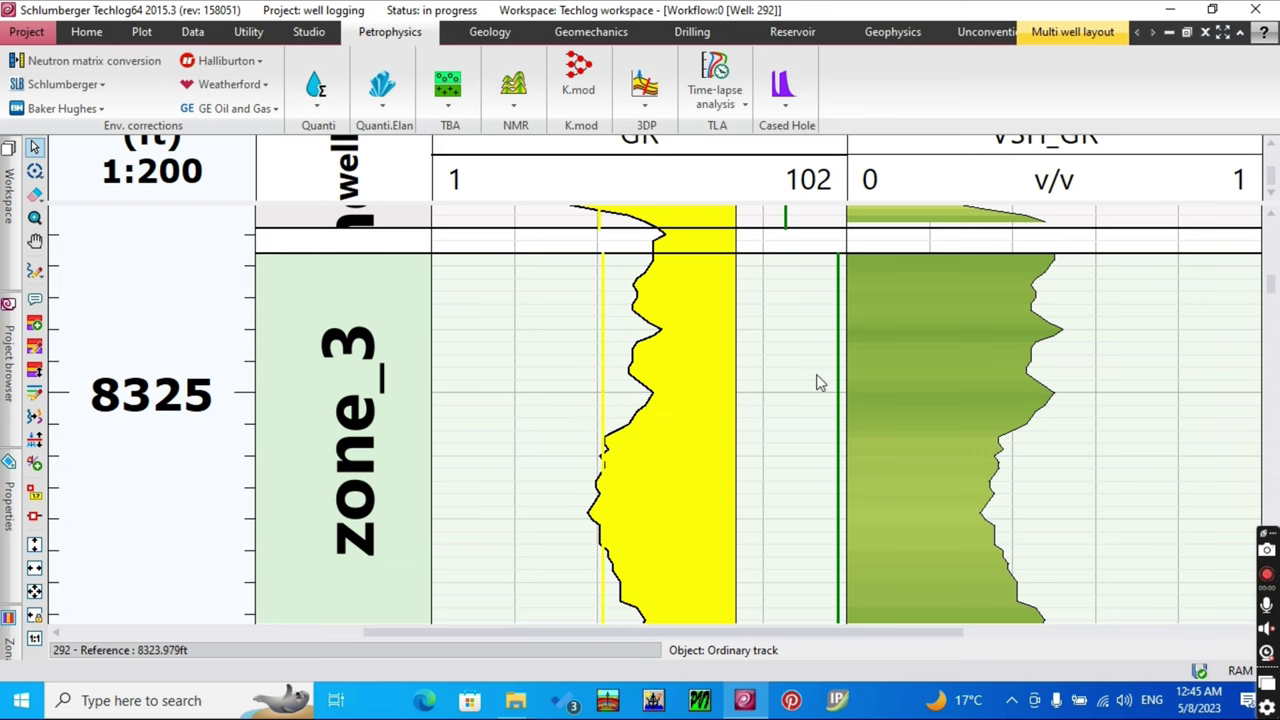
scroll(828, 388, "down", 2)
scroll(828, 388, "down", 2)
mouse_move(836, 367)
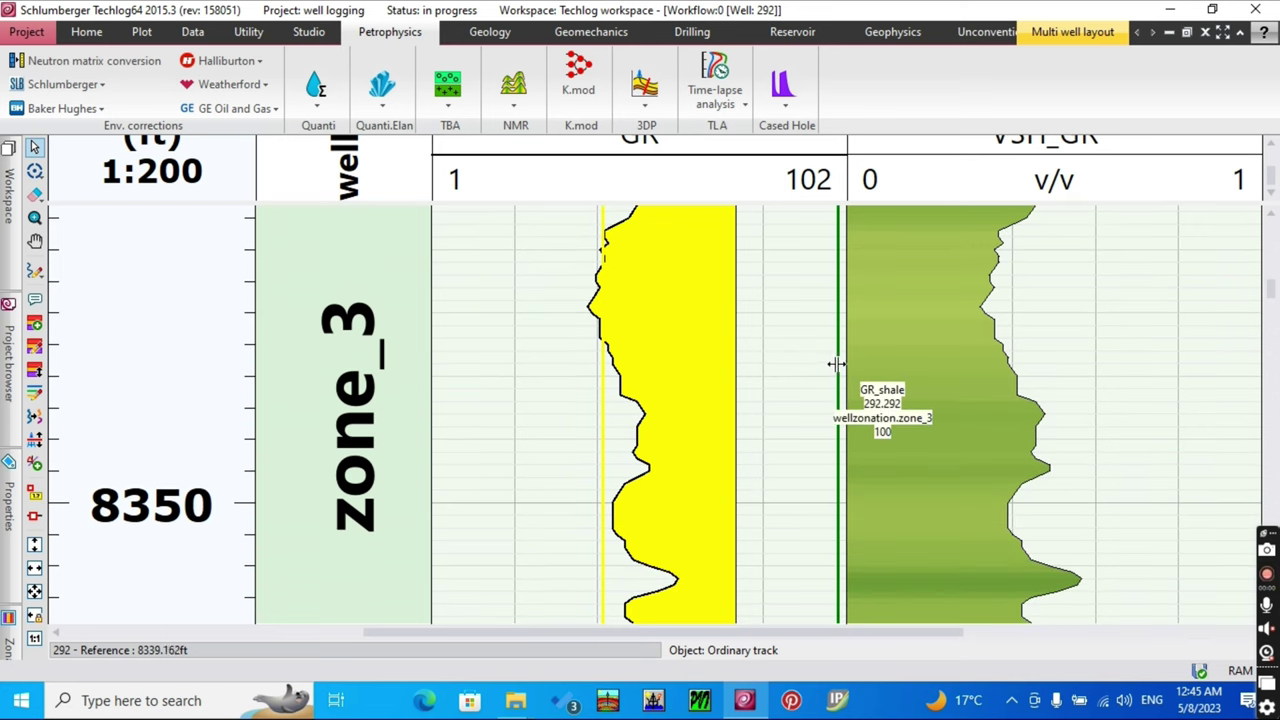
left_click_drag(836, 367, 792, 418)
- Move zone_4's GR_matrix line to about 28.3 gAPI and its GR_shale line to about 90.8 gAPI, at the tip of its brown peak
scroll(782, 378, "down", 12)
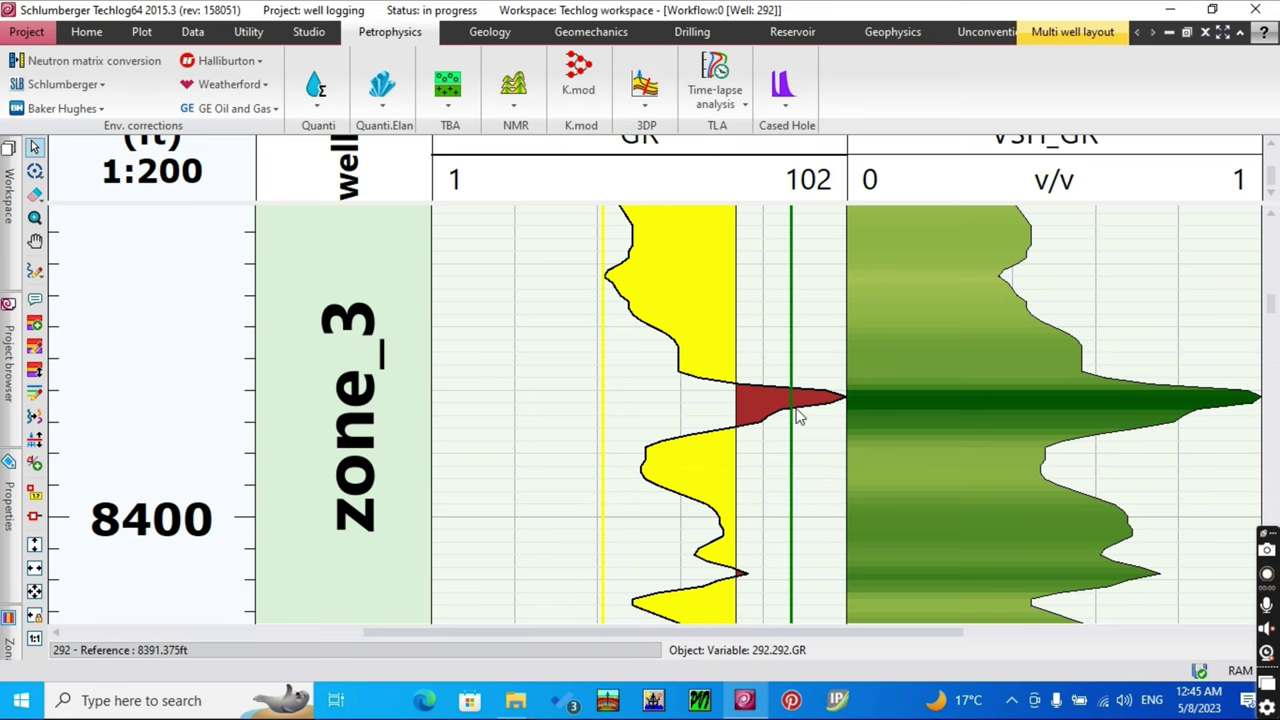
scroll(780, 425, "down", 9)
scroll(775, 420, "down", 5)
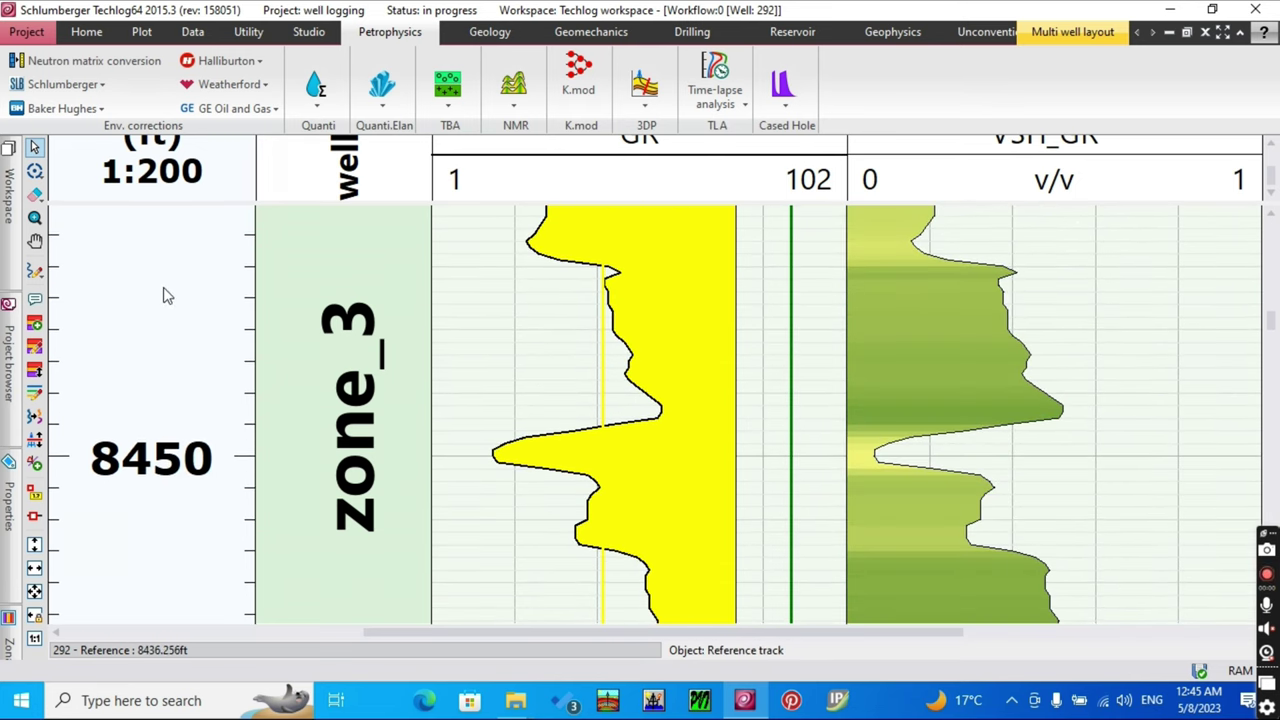
scroll(165, 296, "down", 3)
scroll(668, 385, "down", 4)
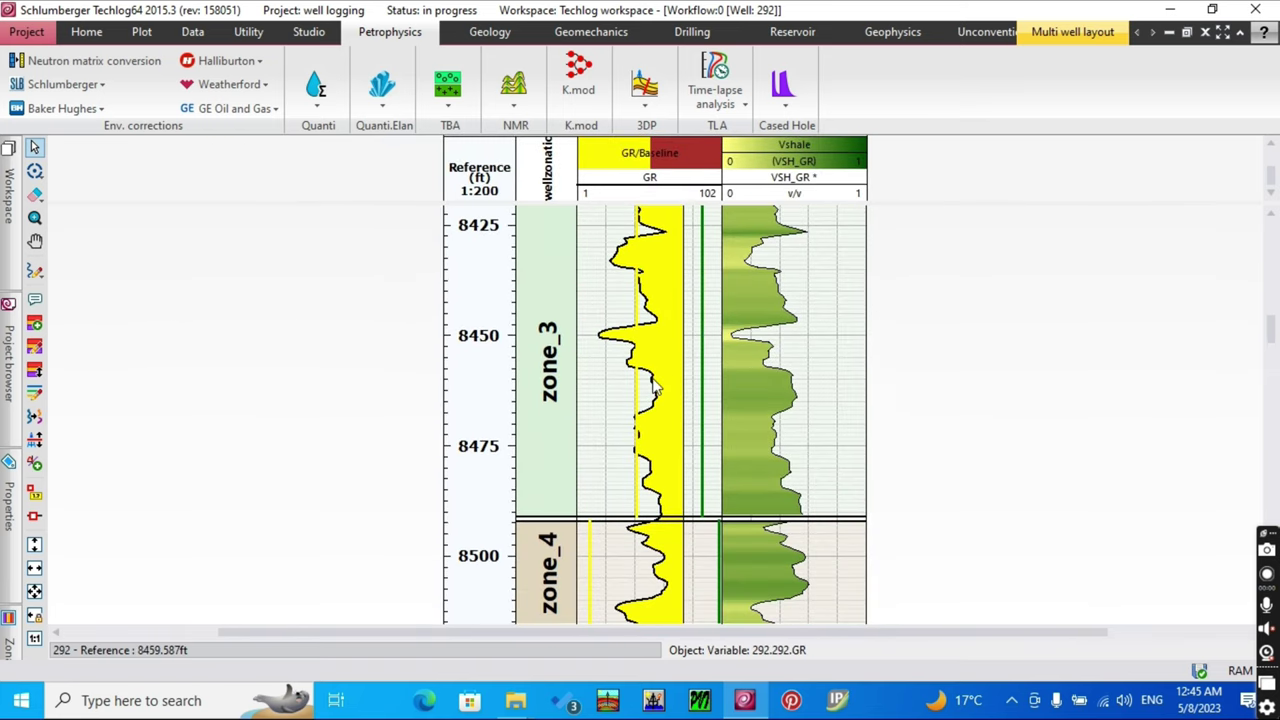
scroll(653, 384, "down", 8)
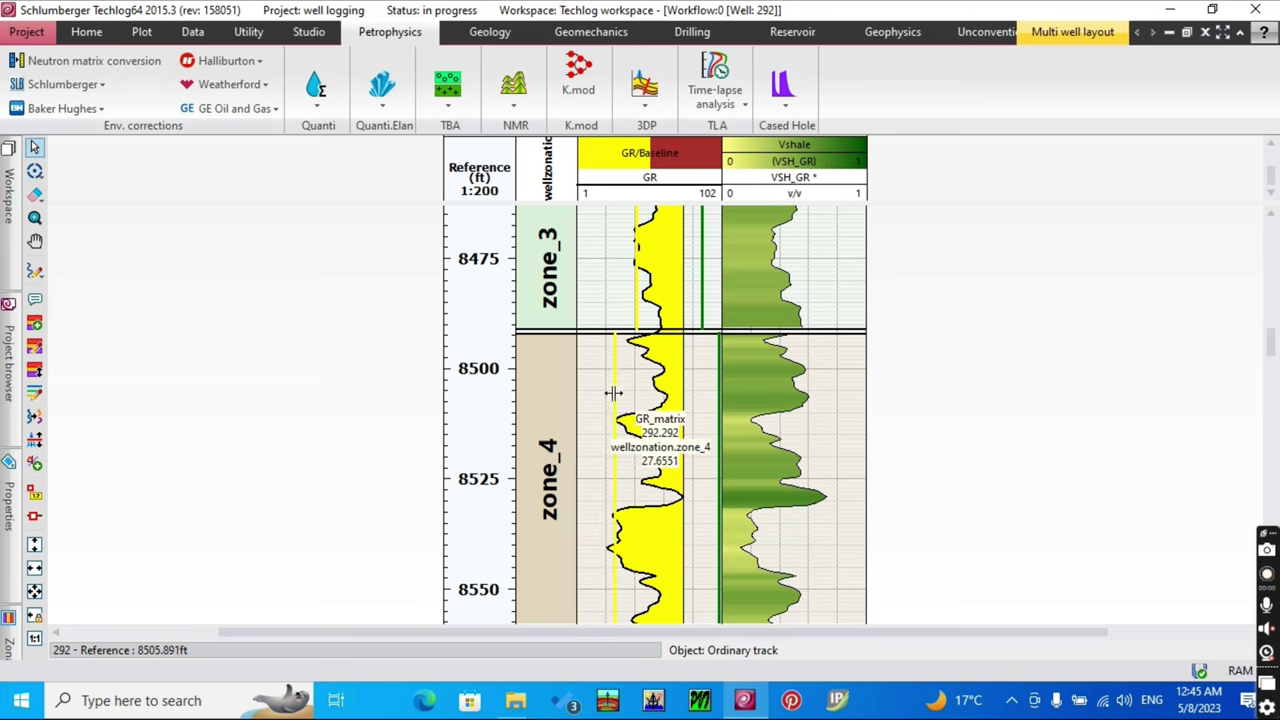
scroll(715, 415, "down", 1)
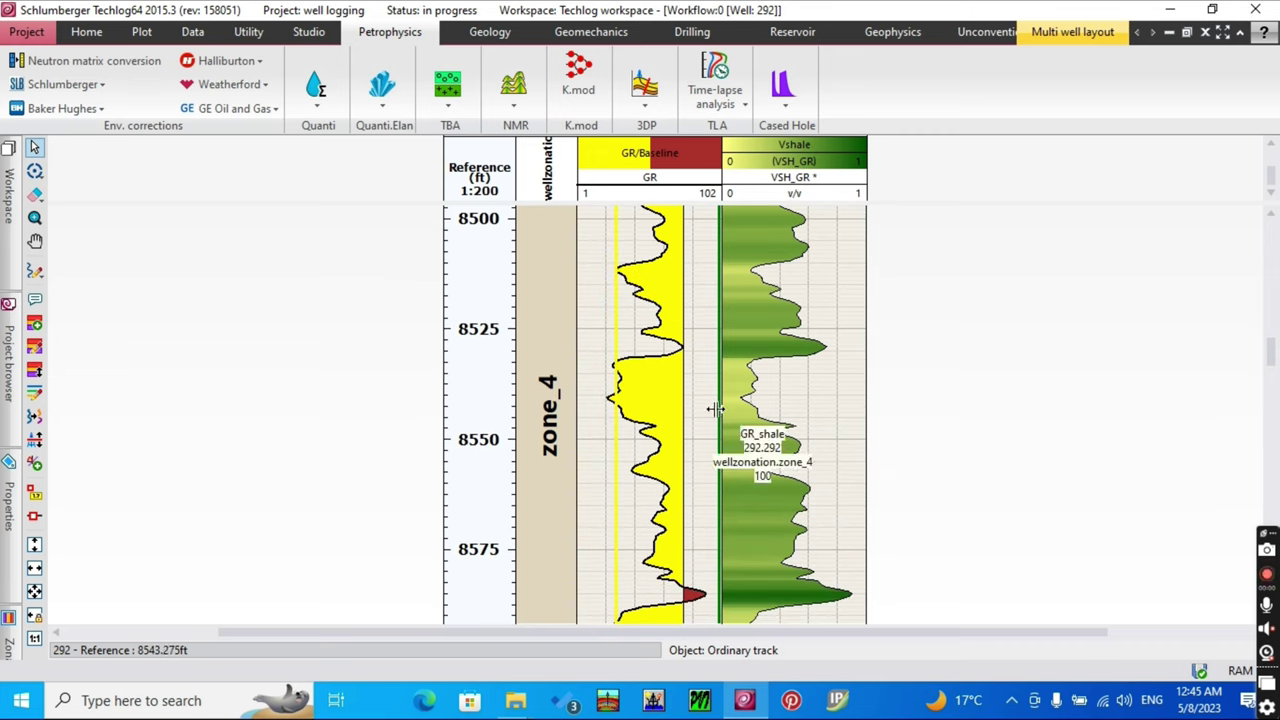
left_click_drag(718, 409, 704, 409)
- Move zone_5's GR_matrix line to about 15.9 gAPI, and zone_6's GR_matrix and GR_shale lines to about 16.5 and 85.6 gAPI
scroll(618, 380, "down", 4)
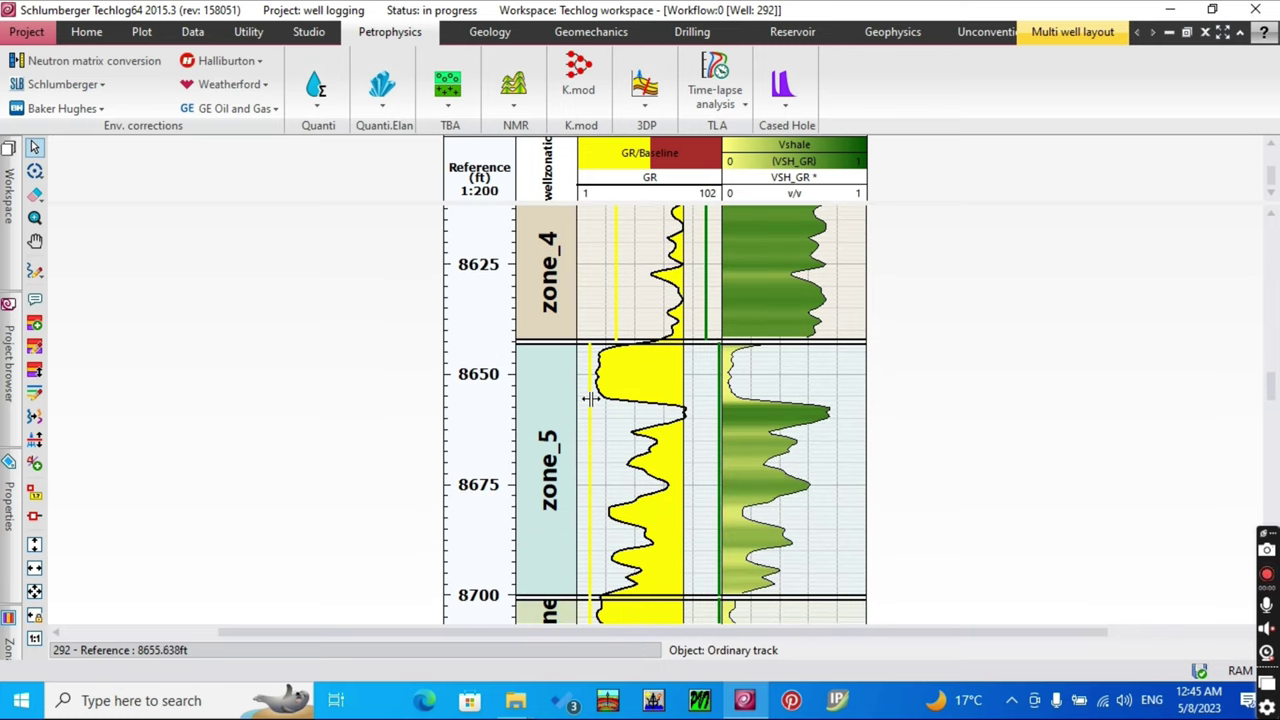
left_click_drag(588, 398, 600, 393)
scroll(598, 398, "down", 3)
scroll(640, 400, "down", 1)
left_click_drag(718, 405, 698, 405)
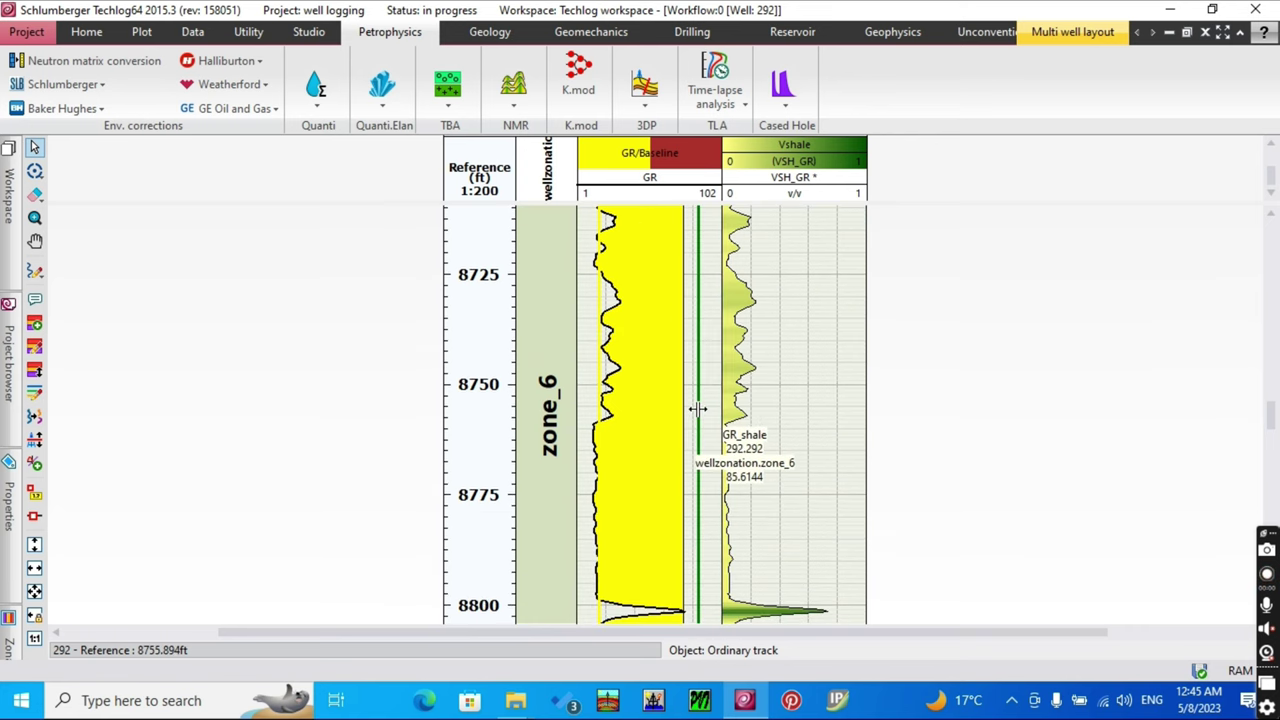
- Move zone_7's GR_matrix line to about 14.6 gAPI and its GR_shale line to about 83.7 gAPI
scroll(700, 403, "down", 4)
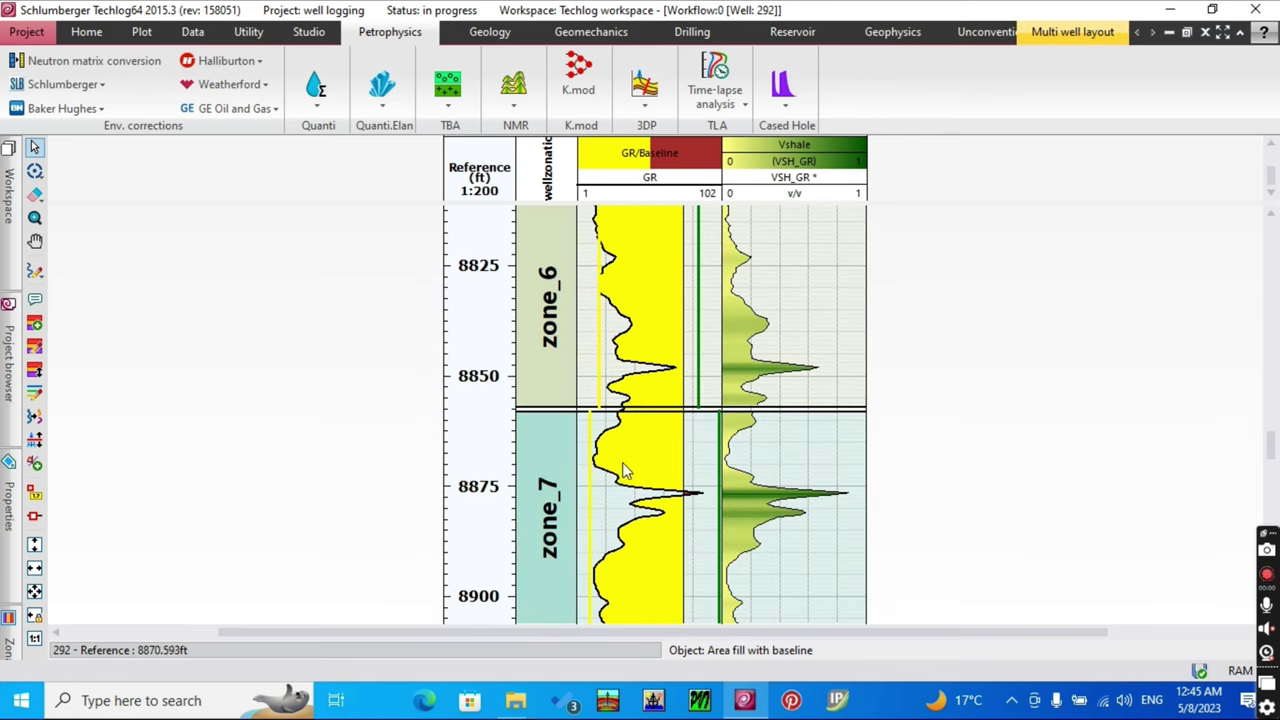
left_click_drag(589, 458, 594, 458)
scroll(640, 413, "down", 4)
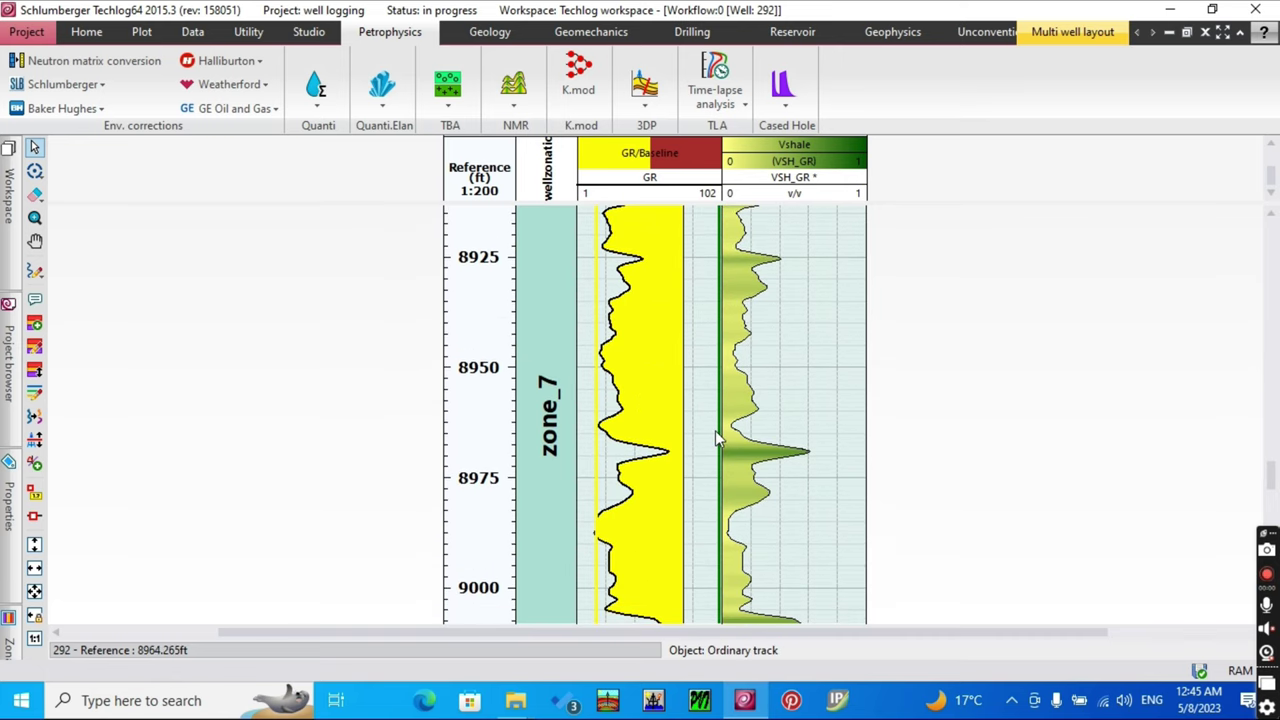
left_click_drag(717, 432, 695, 433)
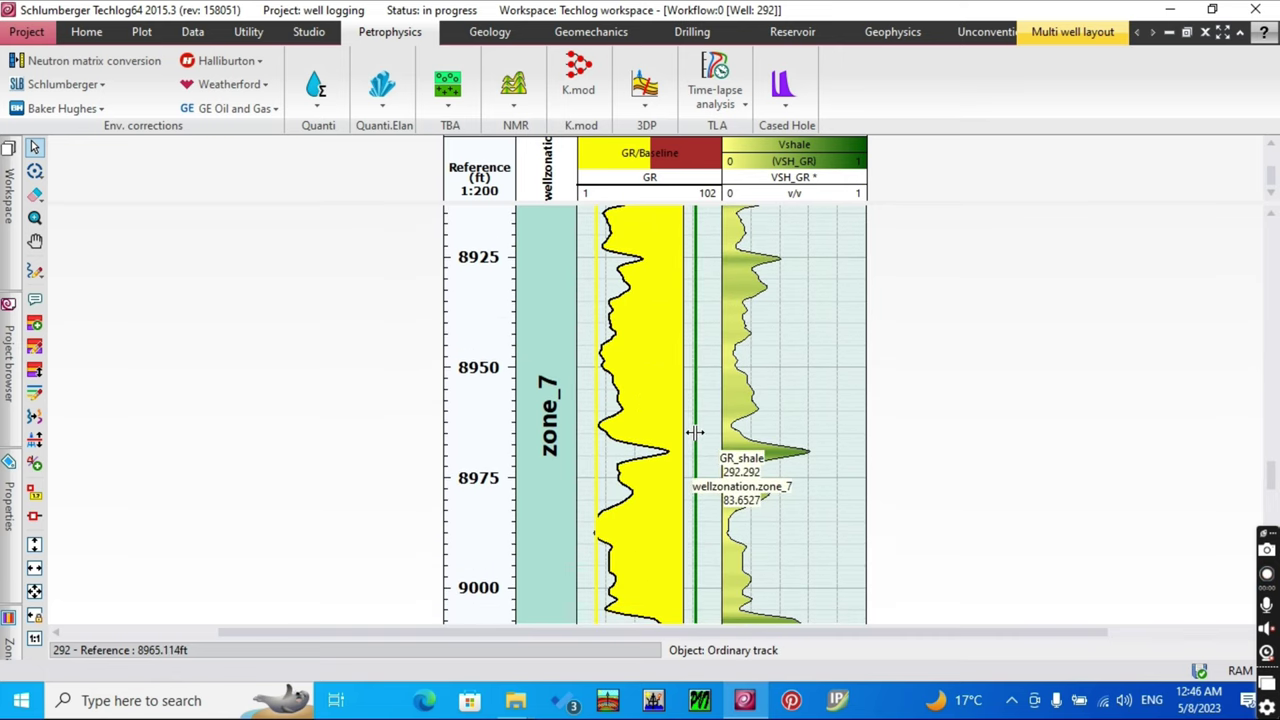
- Move zone_8's GR_matrix line to about 23.7 gAPI and its GR_shale line to about 81.7 gAPI, near the highest GR peak
scroll(690, 430, "down", 7)
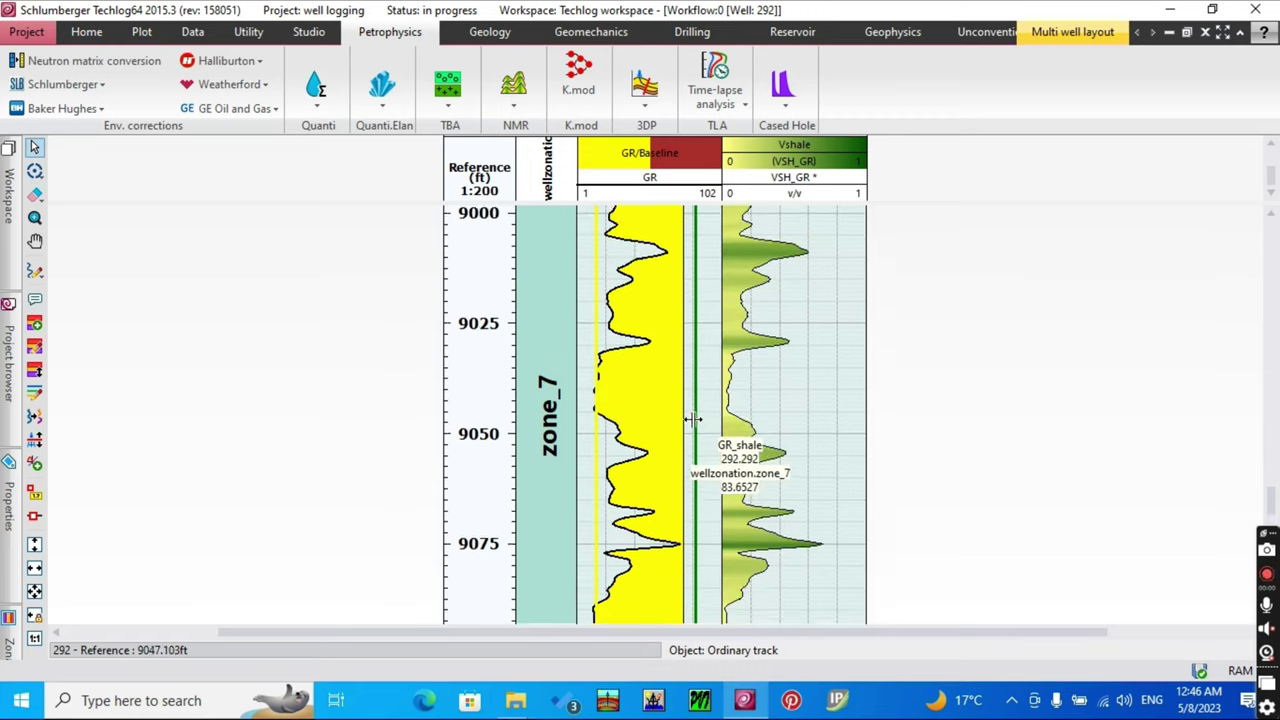
scroll(665, 518, "down", 2)
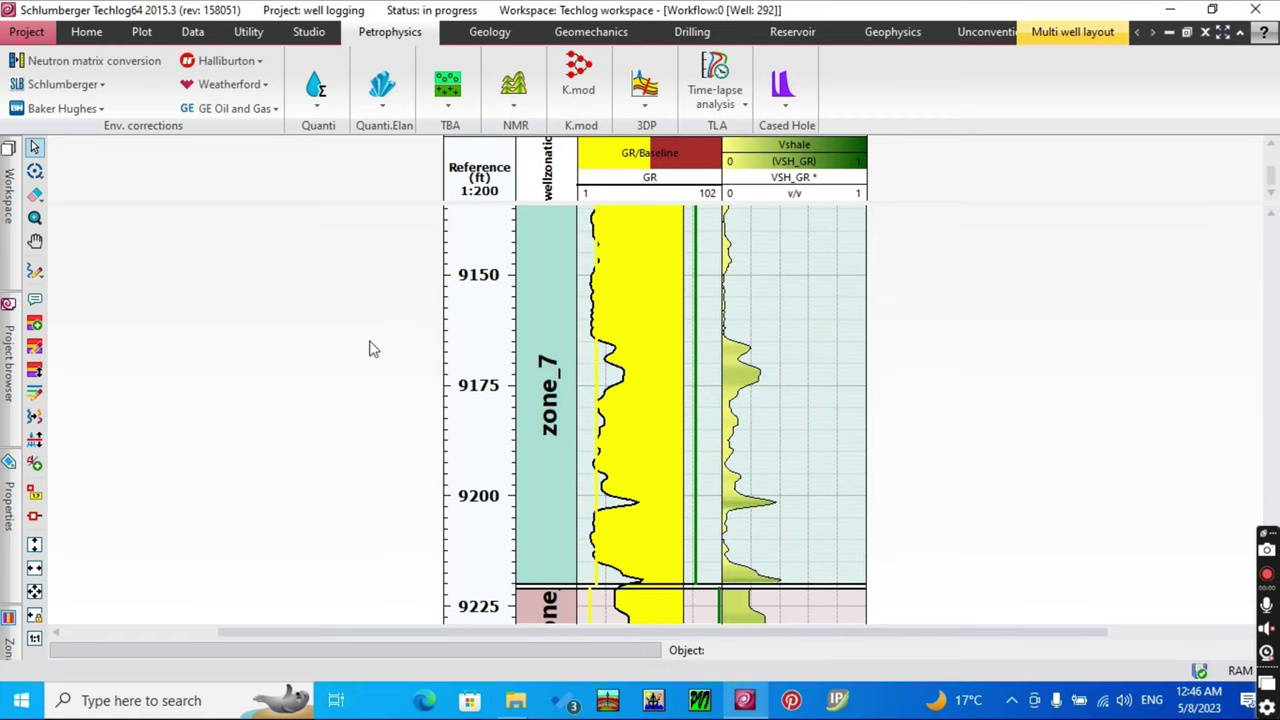
scroll(369, 348, "down", 5)
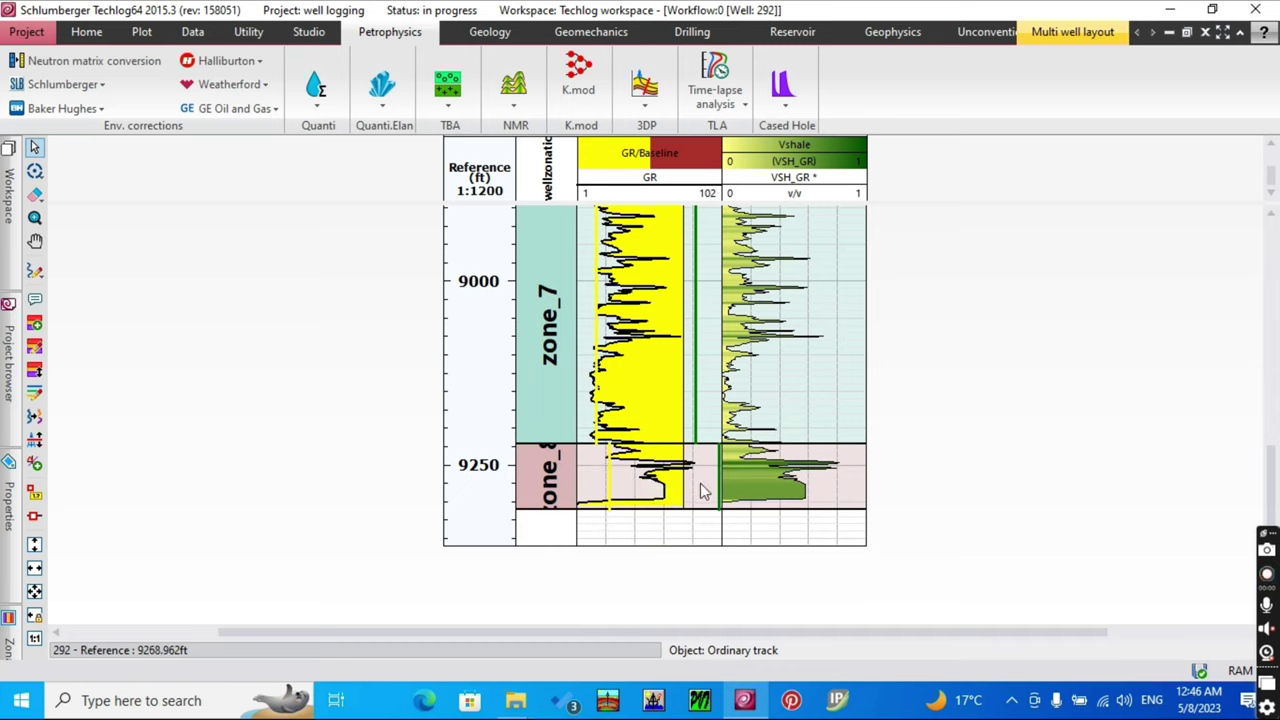
left_click_drag(710, 480, 690, 477)
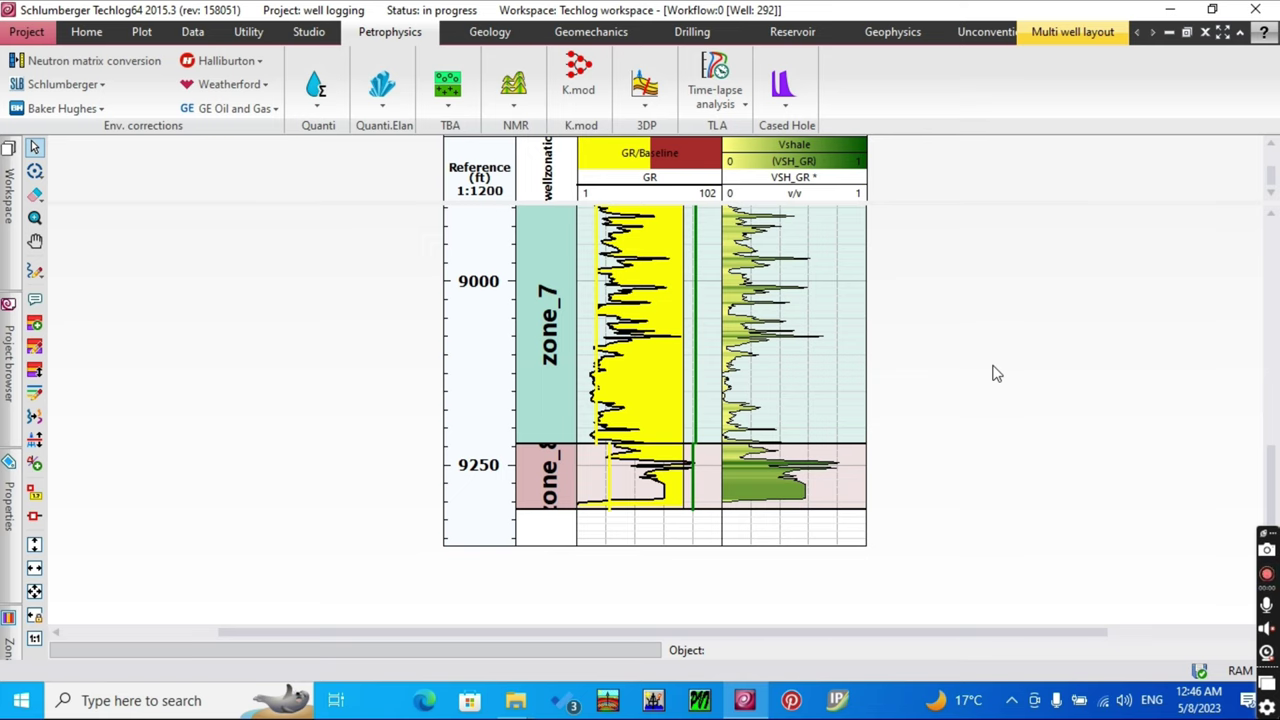
- Examine the GR_matrix and GR_shale lines and the VSH_GR curve from the bottom of the well back up to zone_1
scroll(995, 373, "up", 5)
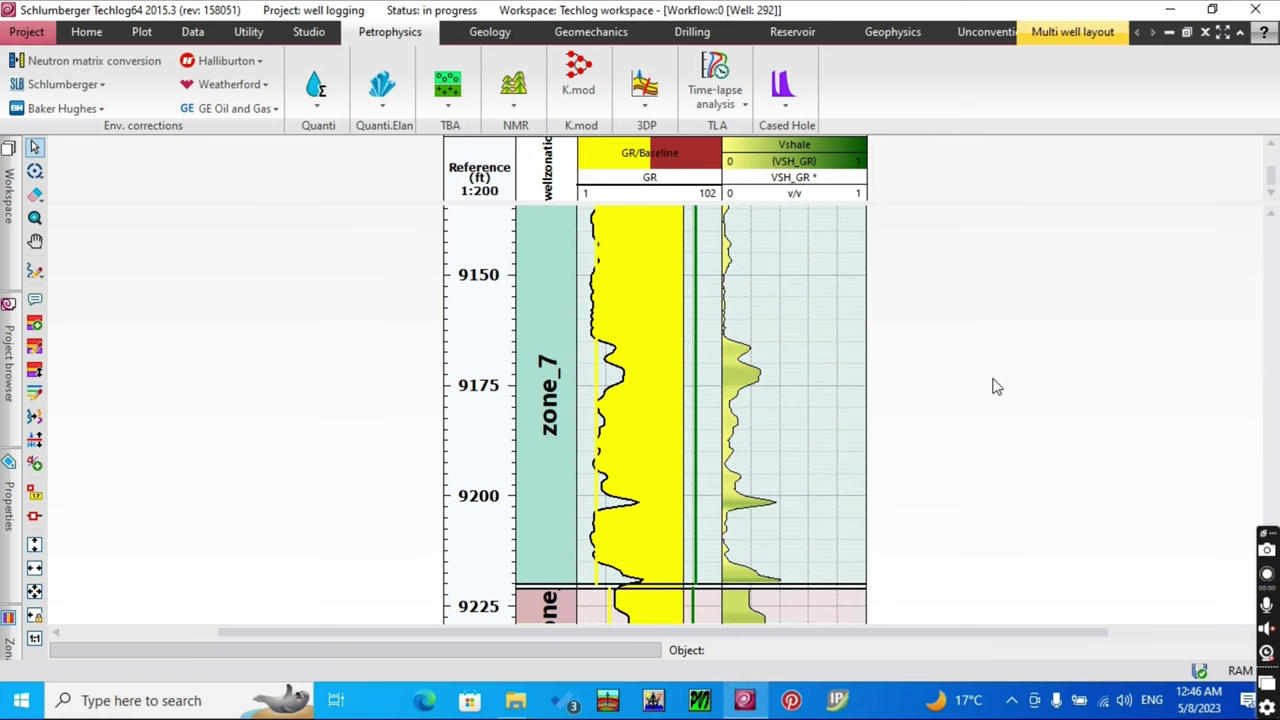
scroll(995, 385, "up", 5)
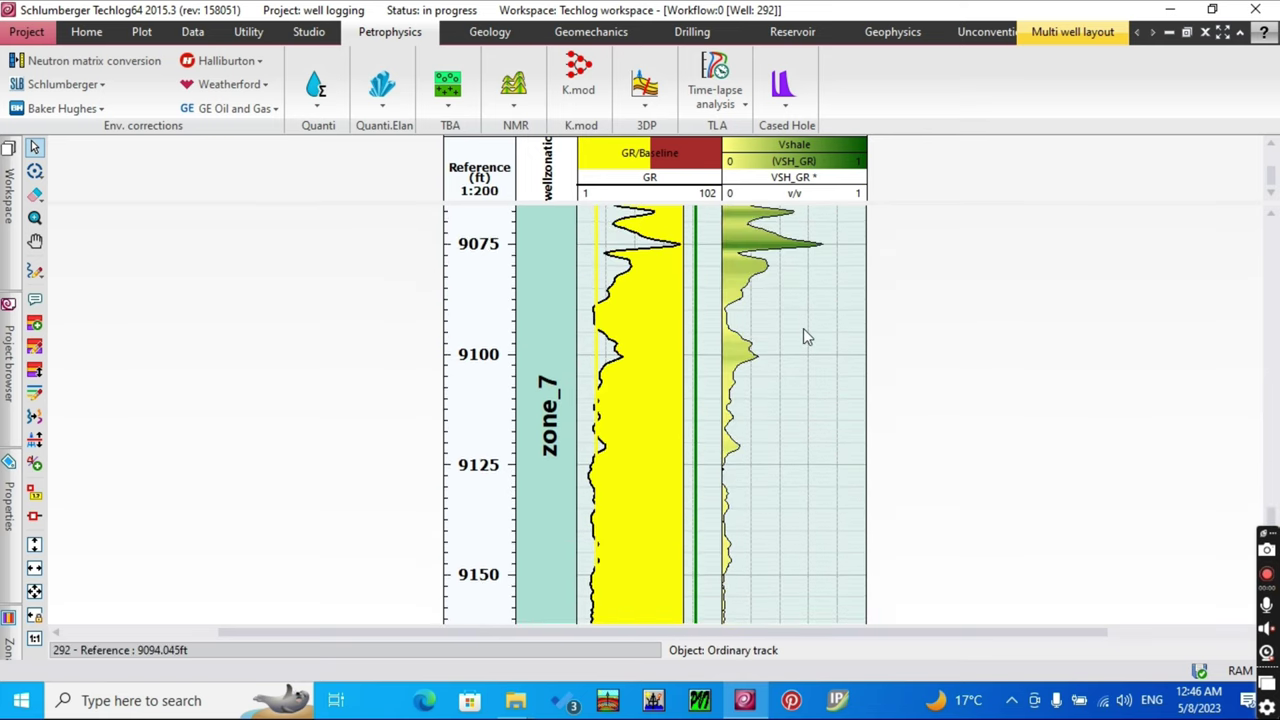
scroll(803, 328, "up", 6)
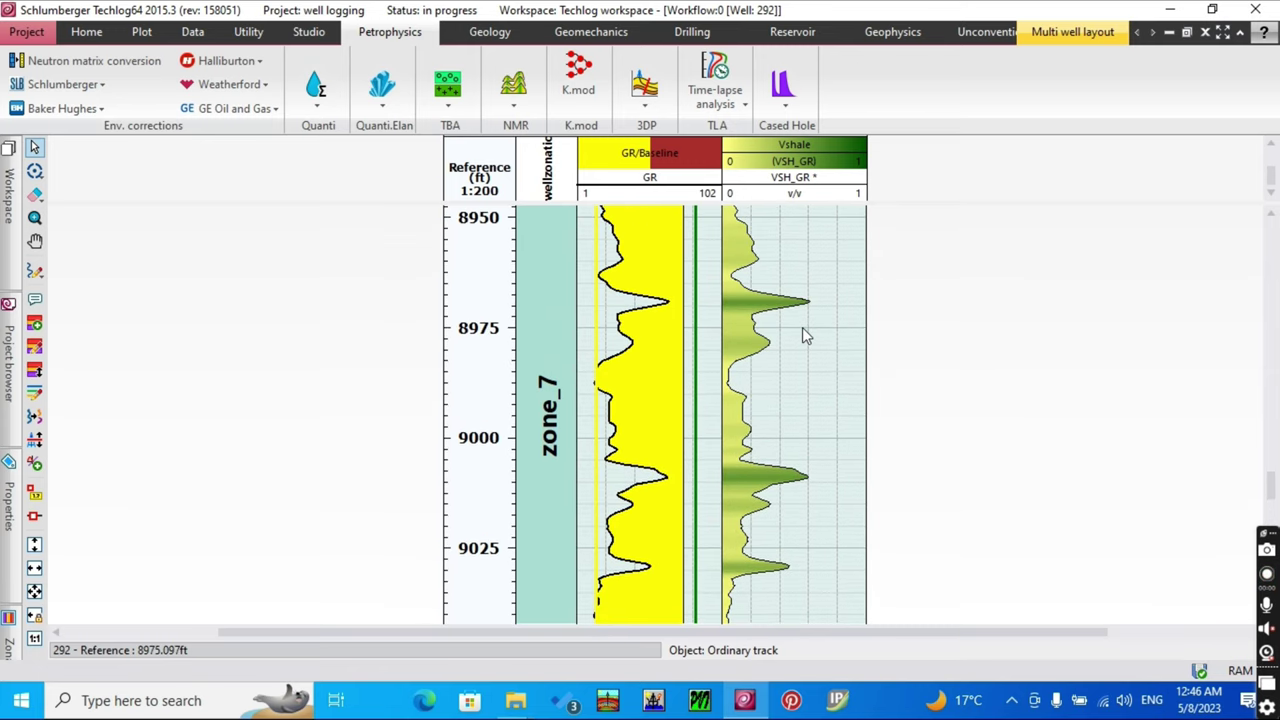
scroll(804, 330, "up", 6)
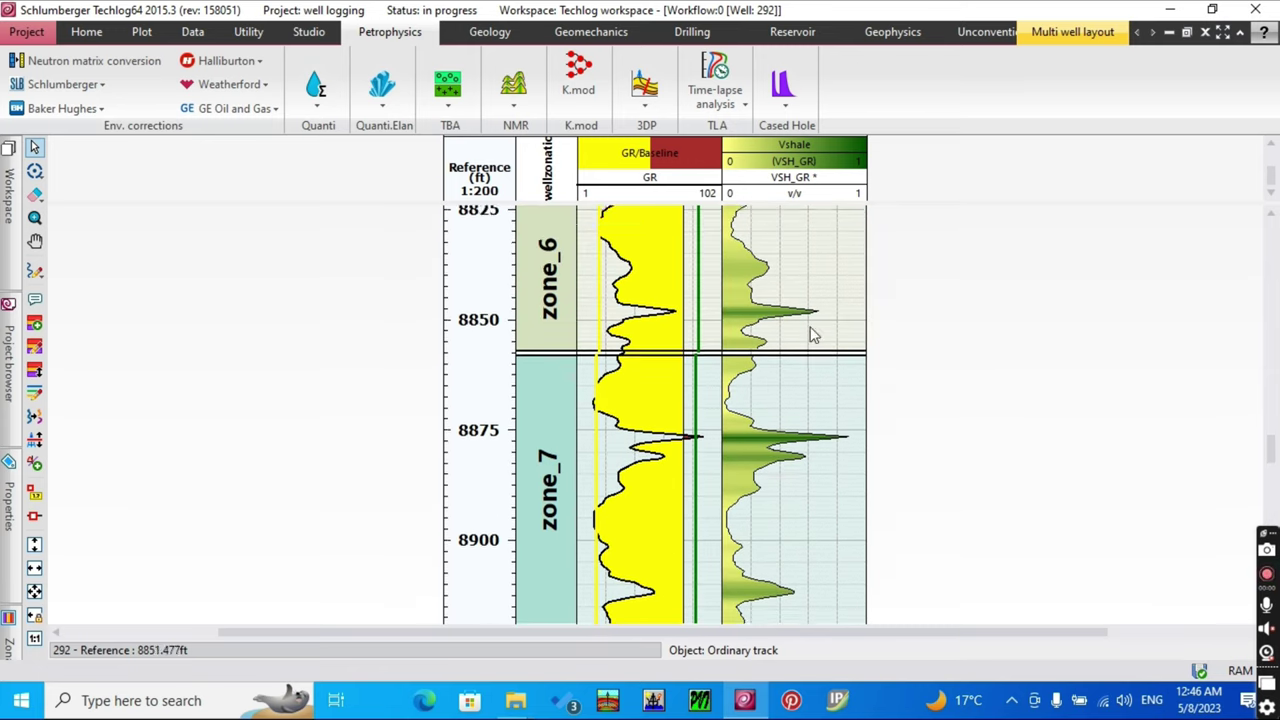
scroll(805, 330, "up", 6)
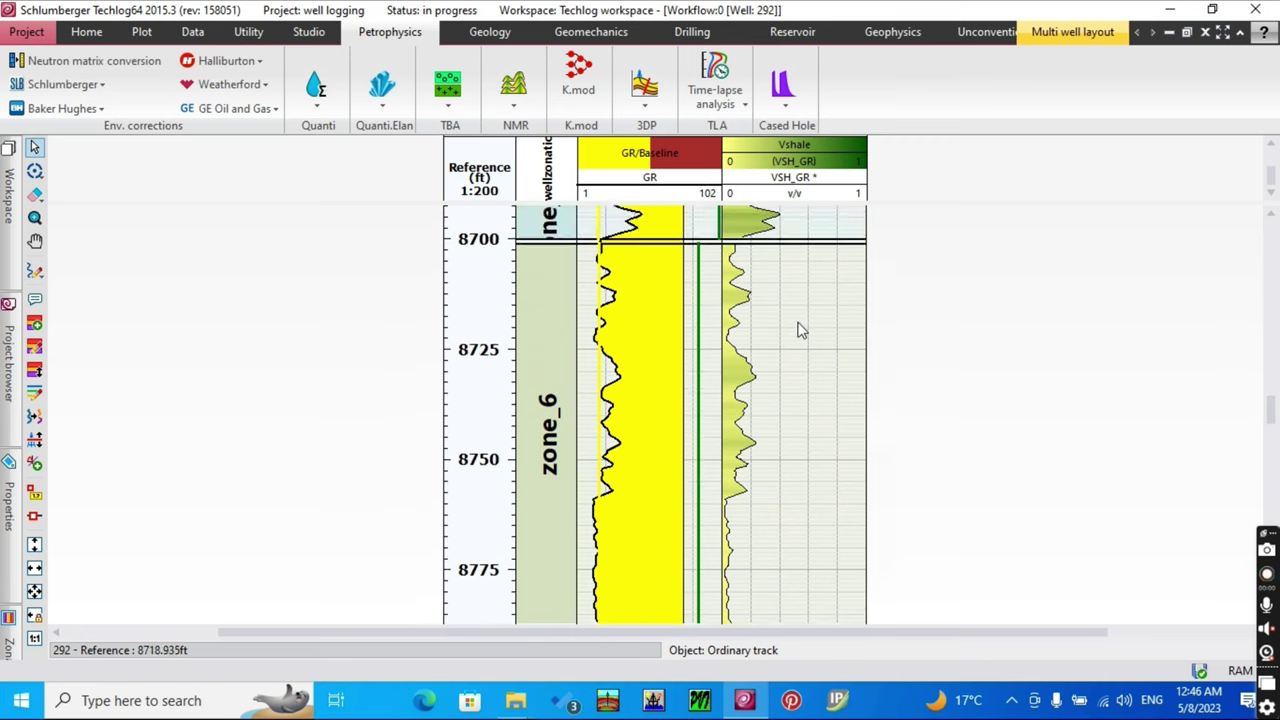
scroll(795, 325, "up", 6)
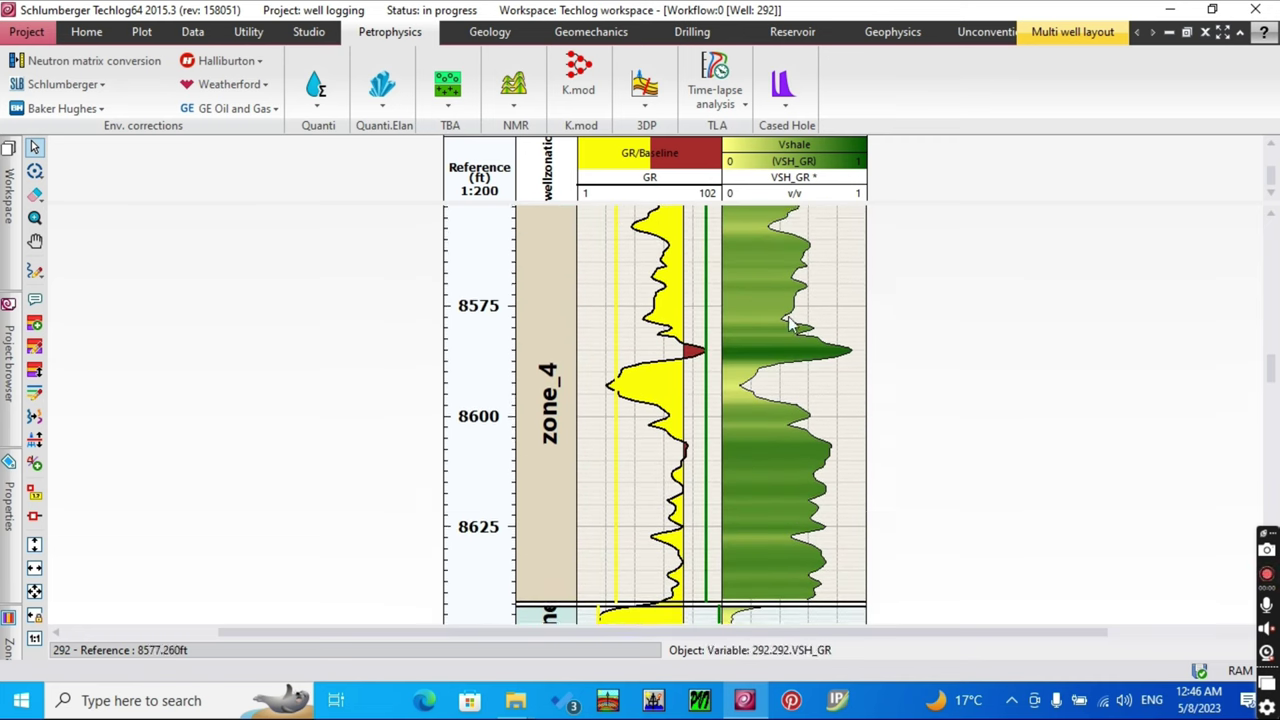
scroll(790, 322, "up", 6)
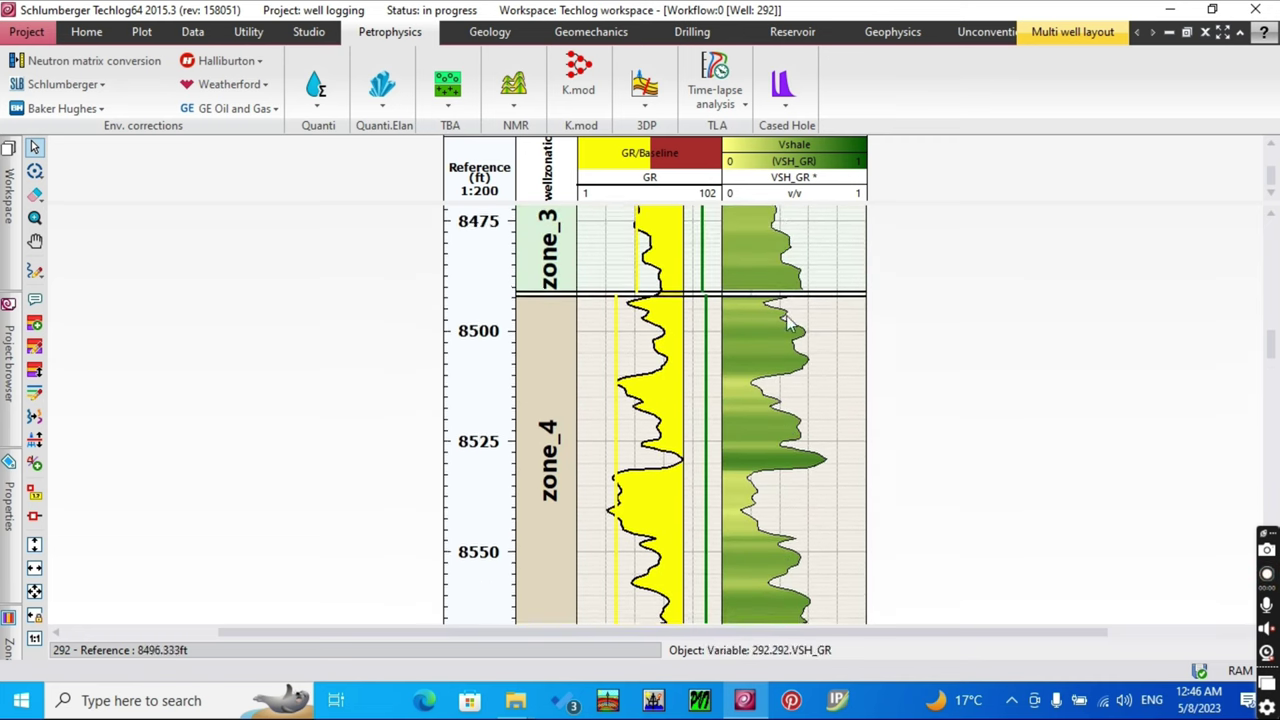
scroll(790, 322, "up", 6)
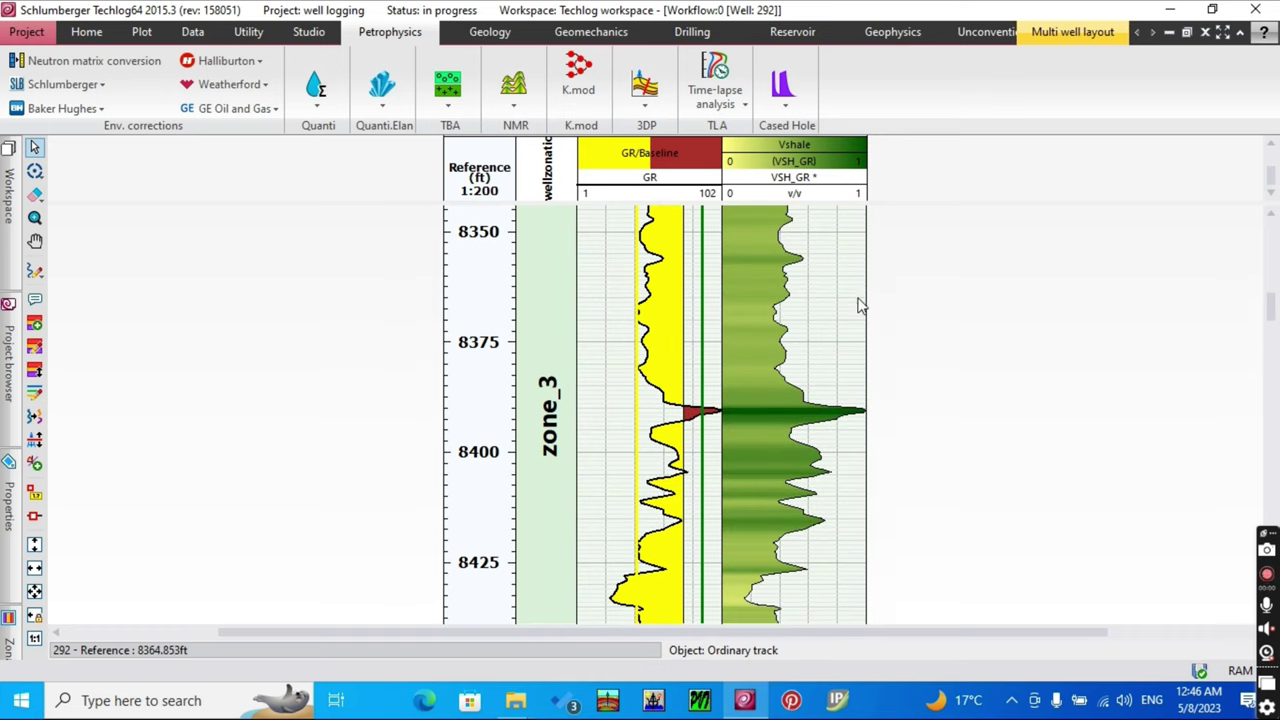
scroll(858, 306, "up", 6)
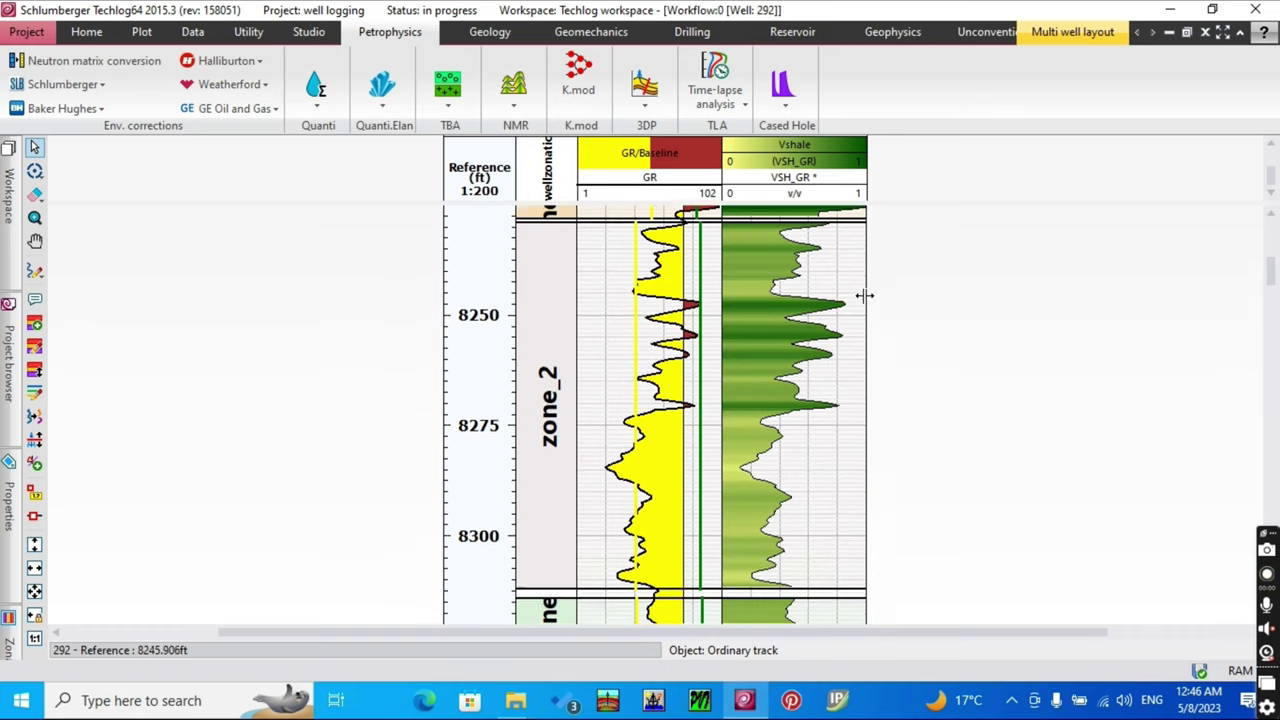
scroll(1040, 345, "down", 1)
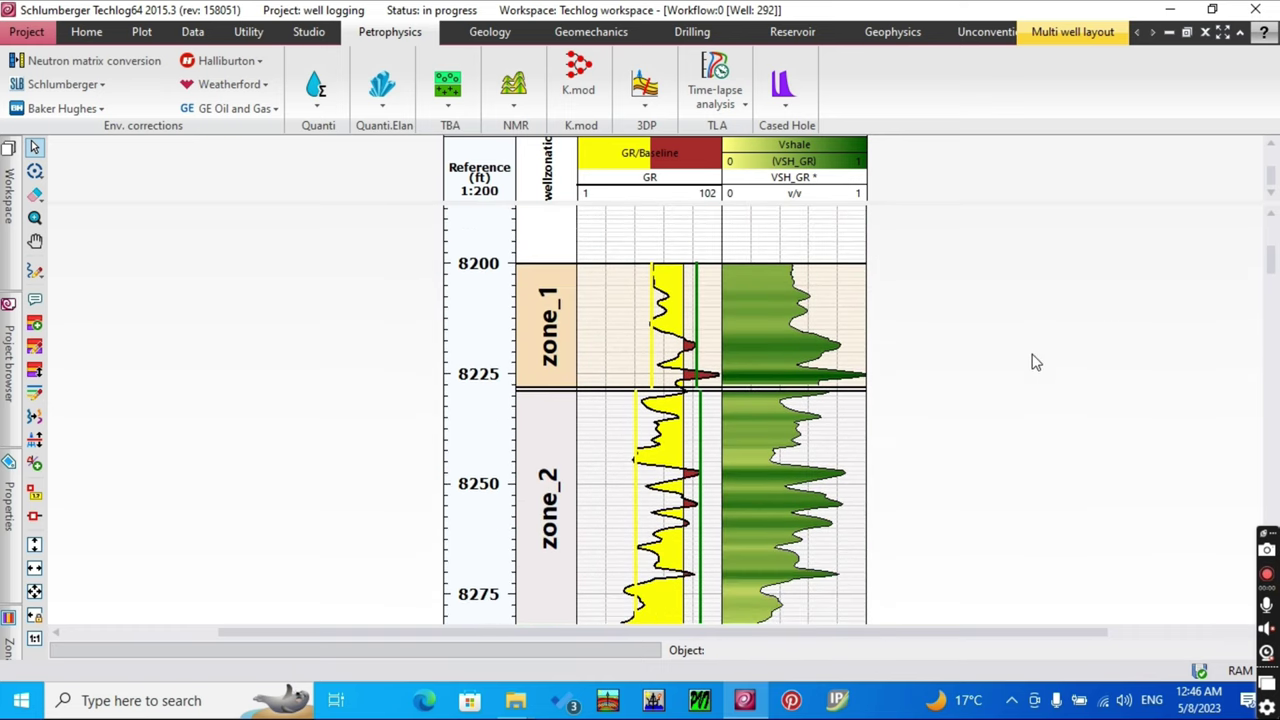
- Close the workflow layout without saving it and run the Vsh gamma ray method with its apply mode set to save
left_click(1206, 33)
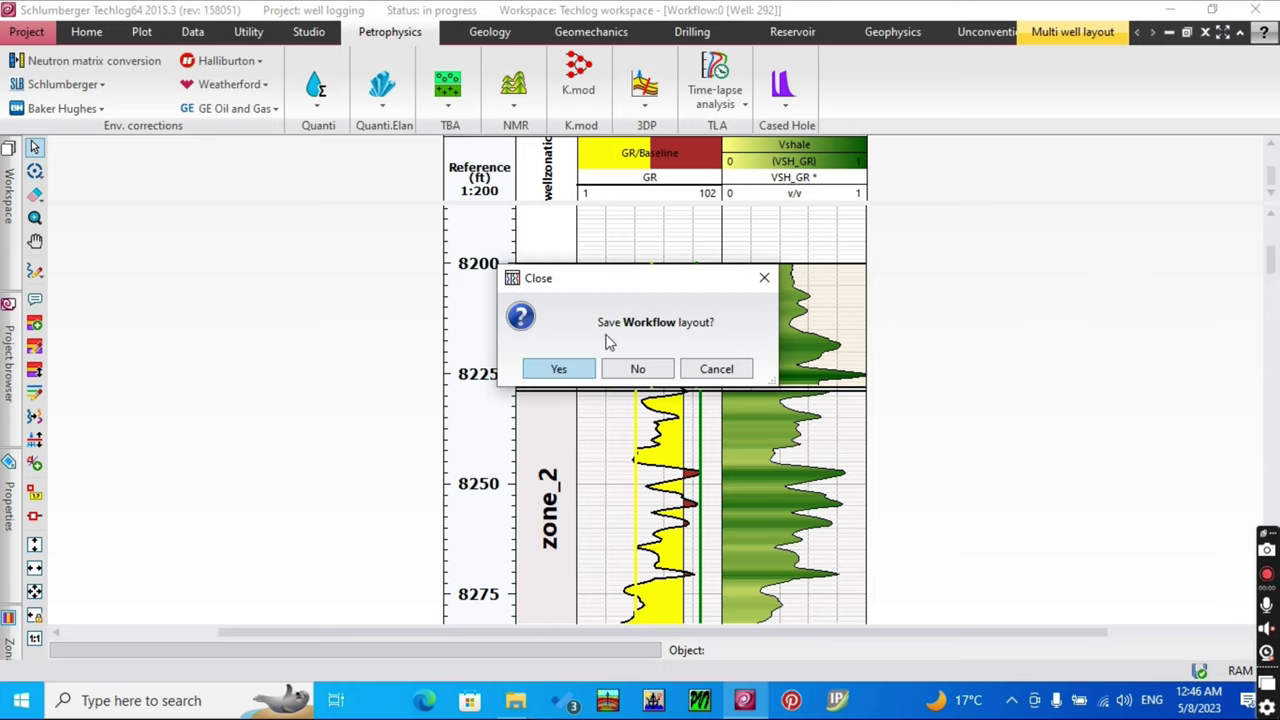
left_click(638, 370)
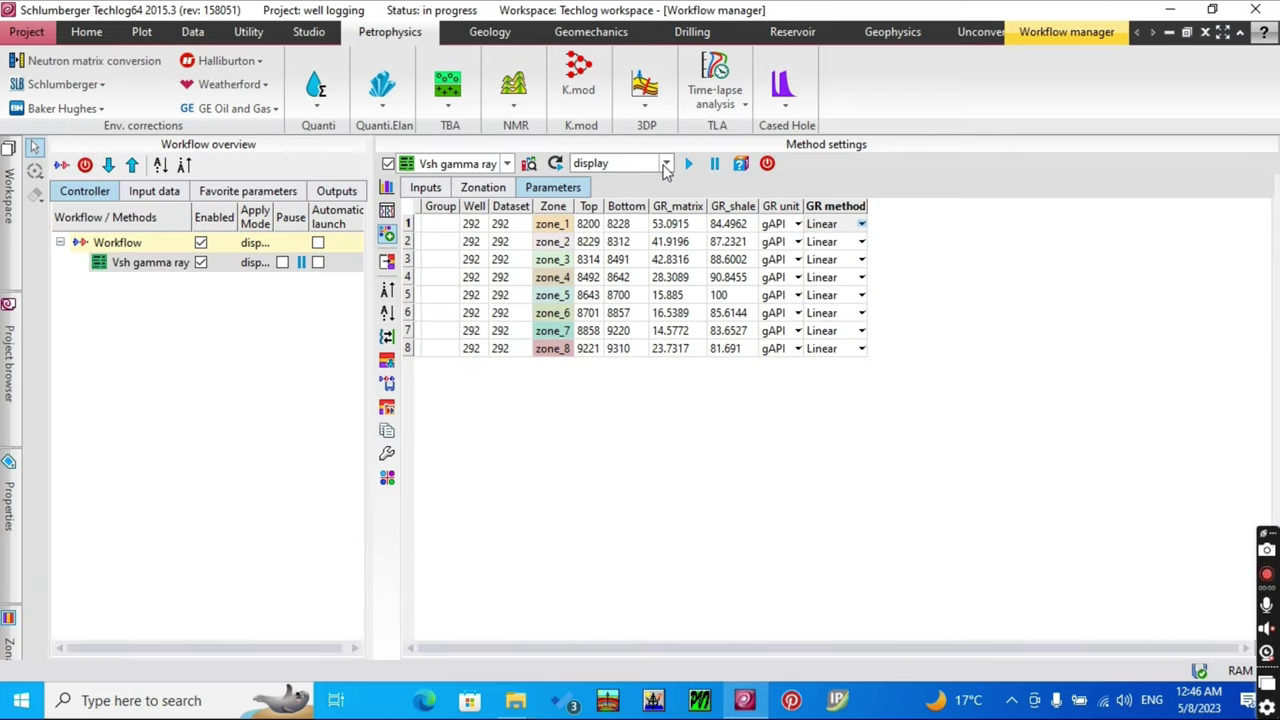
left_click(665, 164)
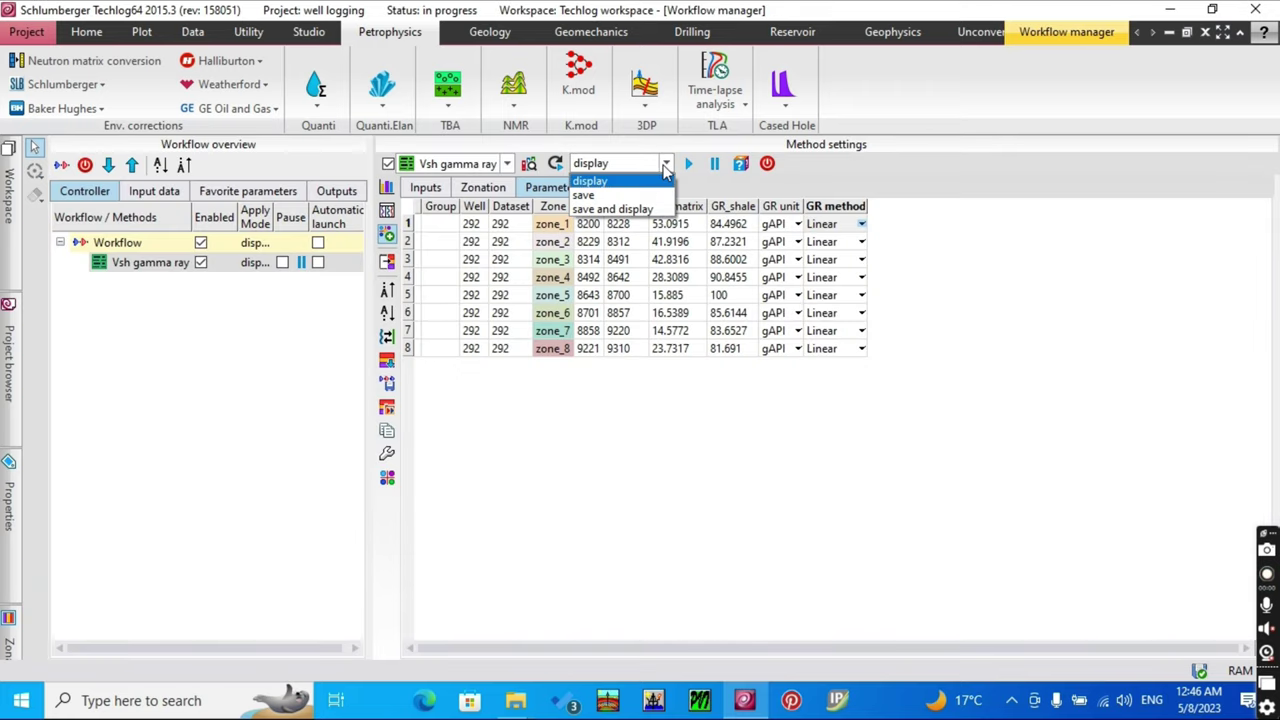
left_click(600, 195)
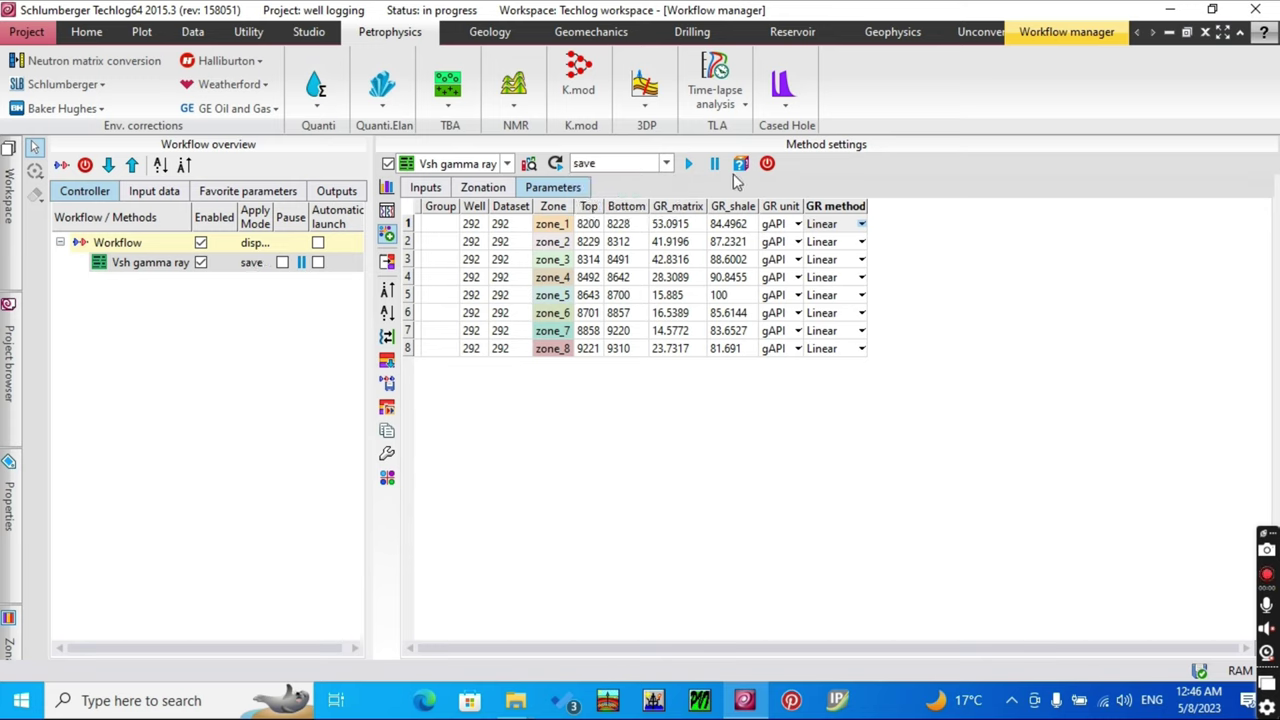
left_click(665, 164)
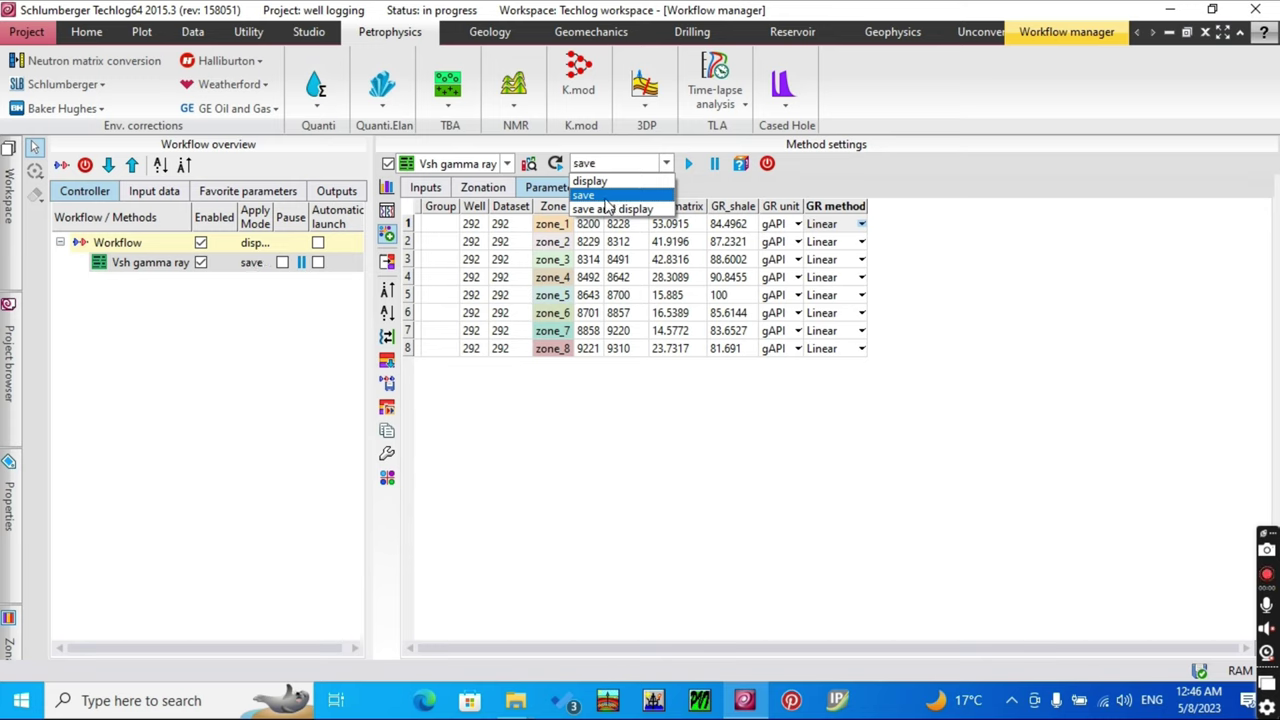
left_click(604, 199)
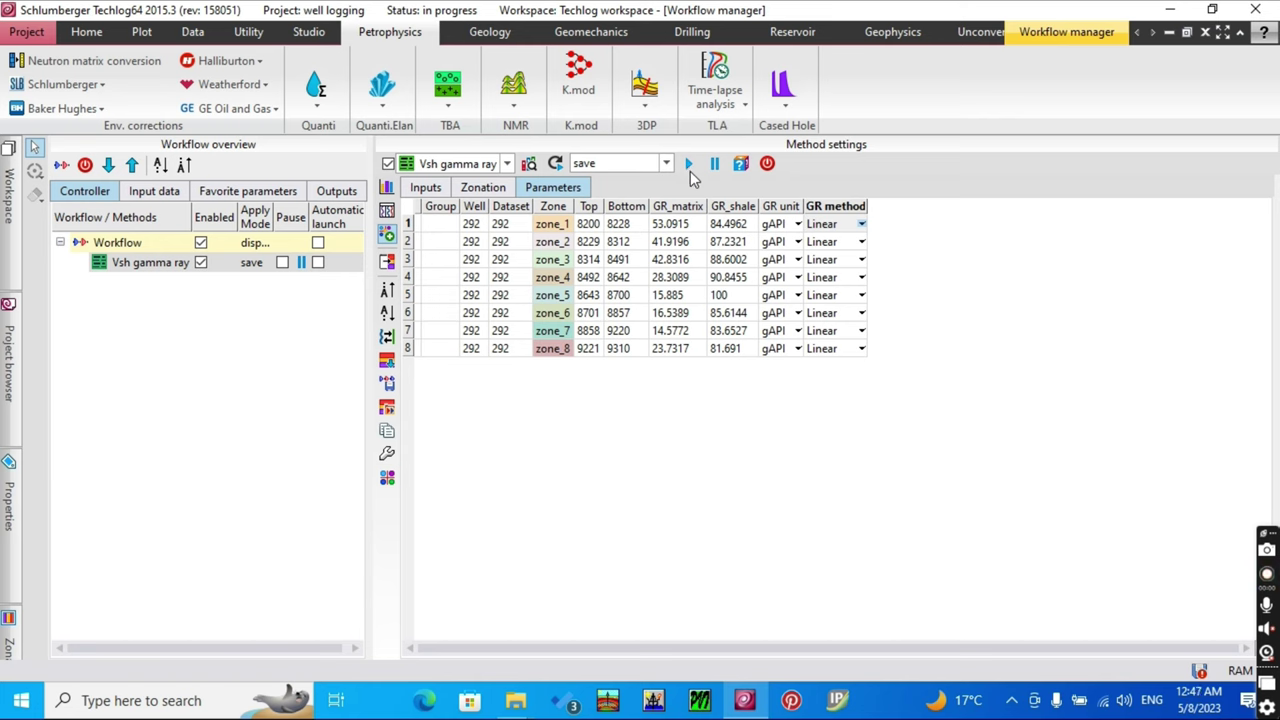
- Find the VSH_GR variable among well 292's variables in the project browser
mouse_move(14, 356)
scroll(137, 327, "down", 3)
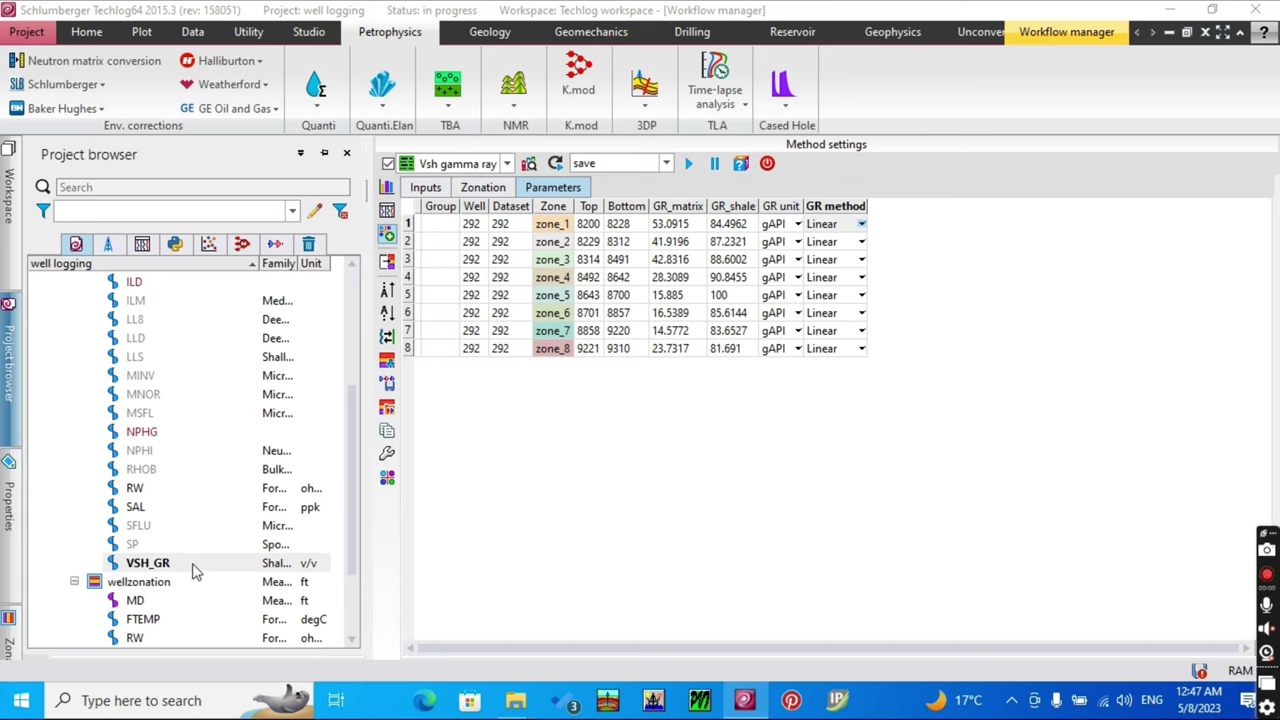
- Close the workflow manager holding the Vsh gamma ray method without saving it
scroll(195, 568, "up", 5)
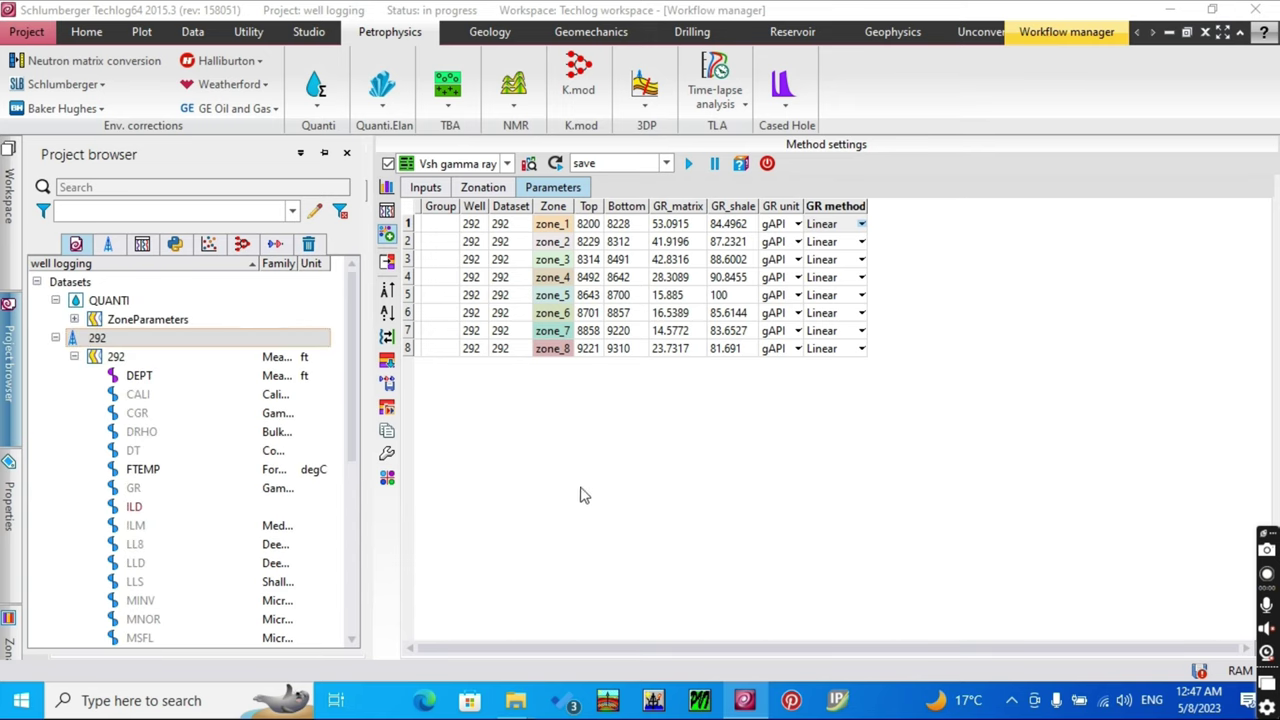
left_click(1206, 33)
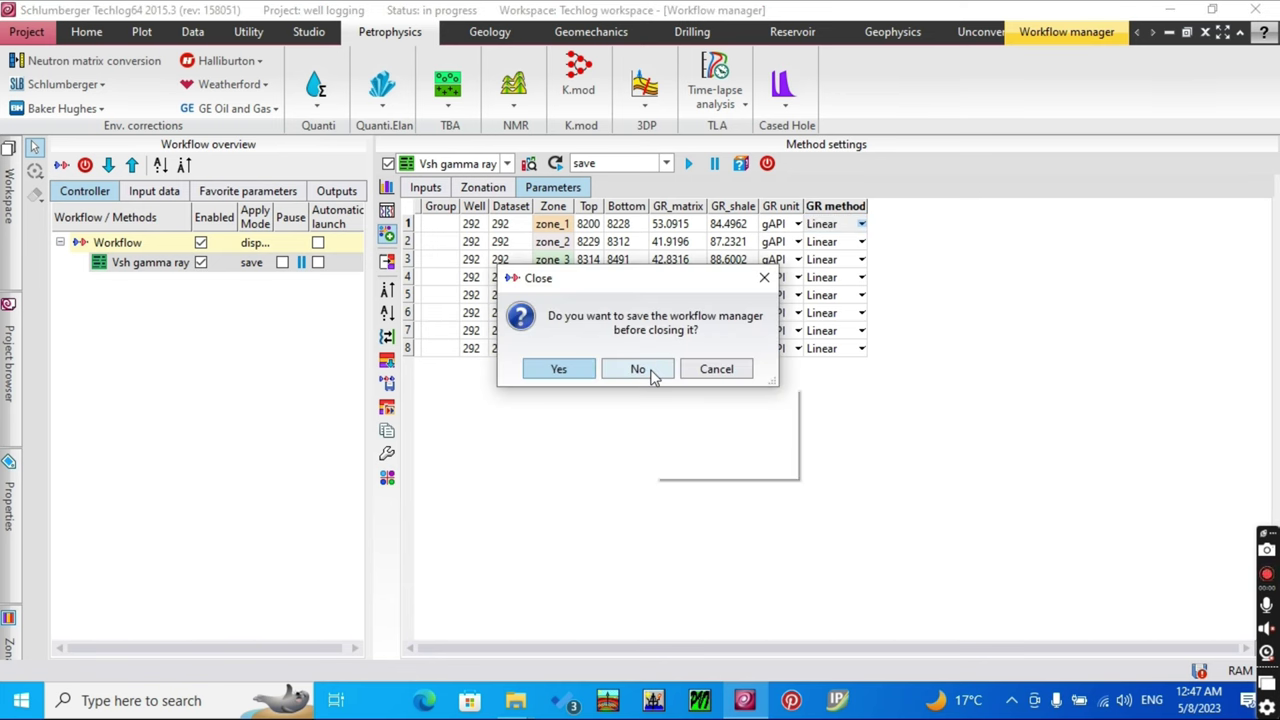
left_click(638, 369)
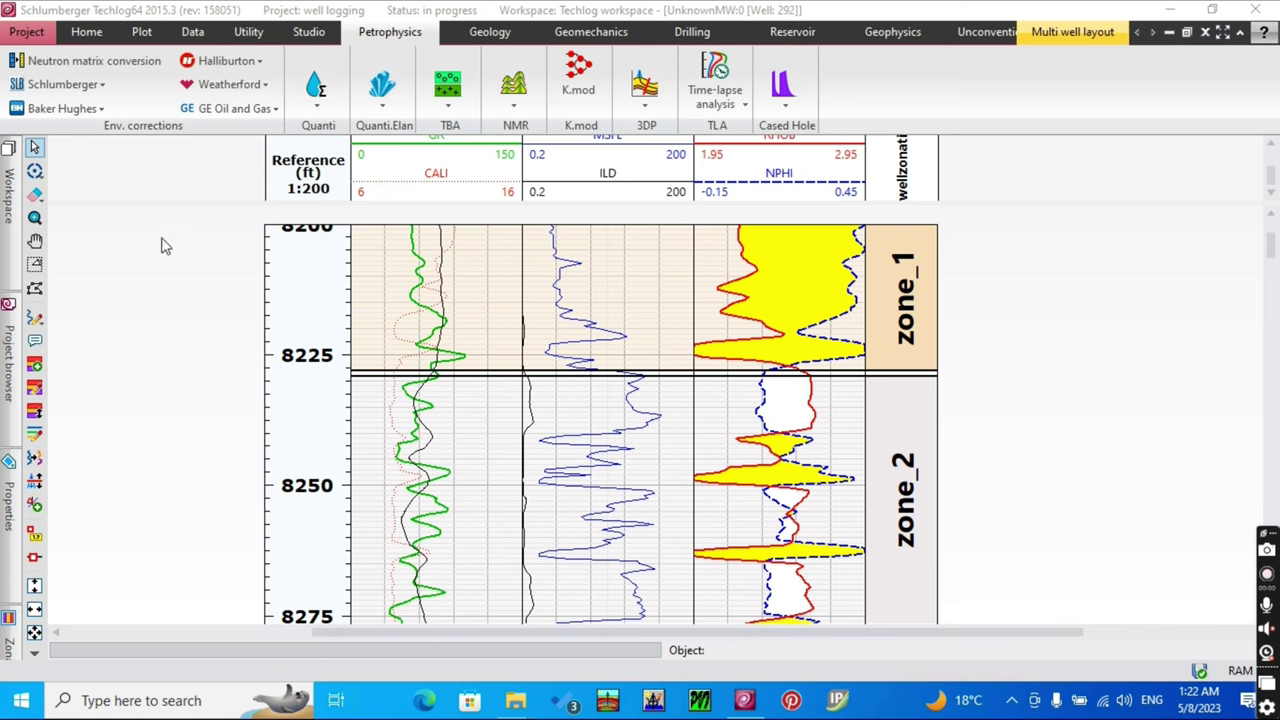
- Start the combined Shale volume method and clear all of its preassigned input data types, including the general flag
left_click(331, 106)
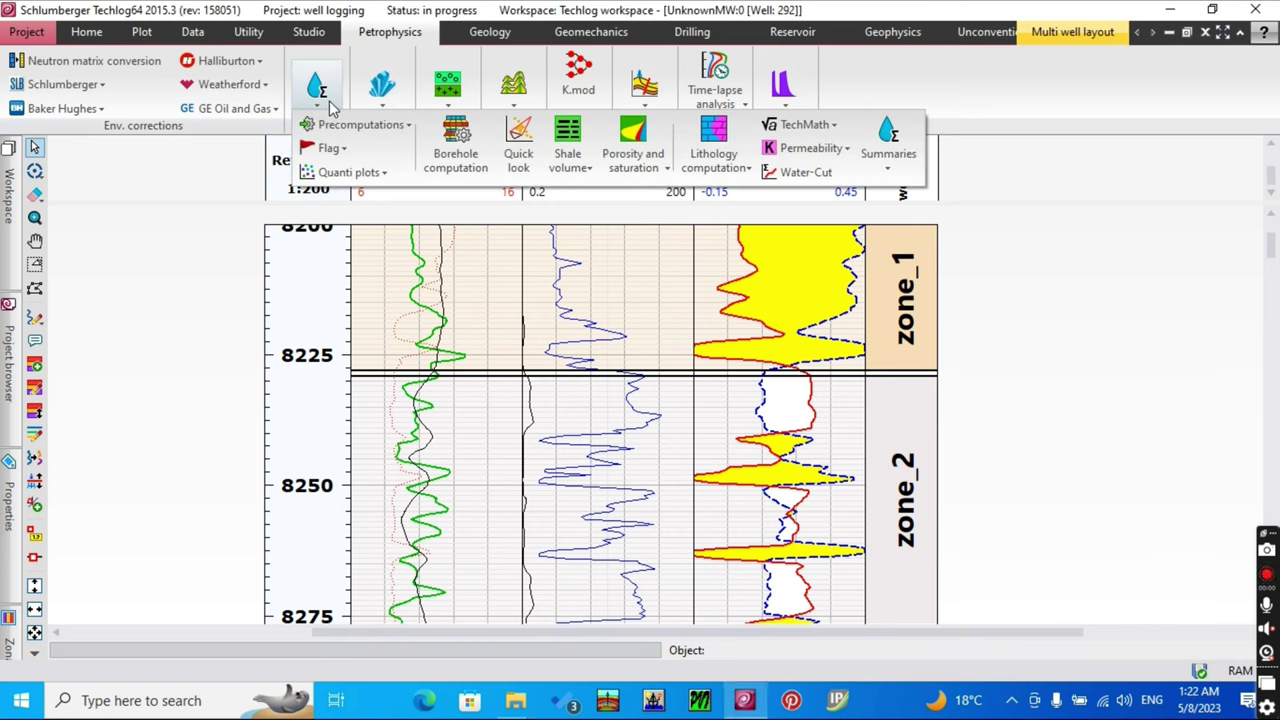
left_click(588, 168)
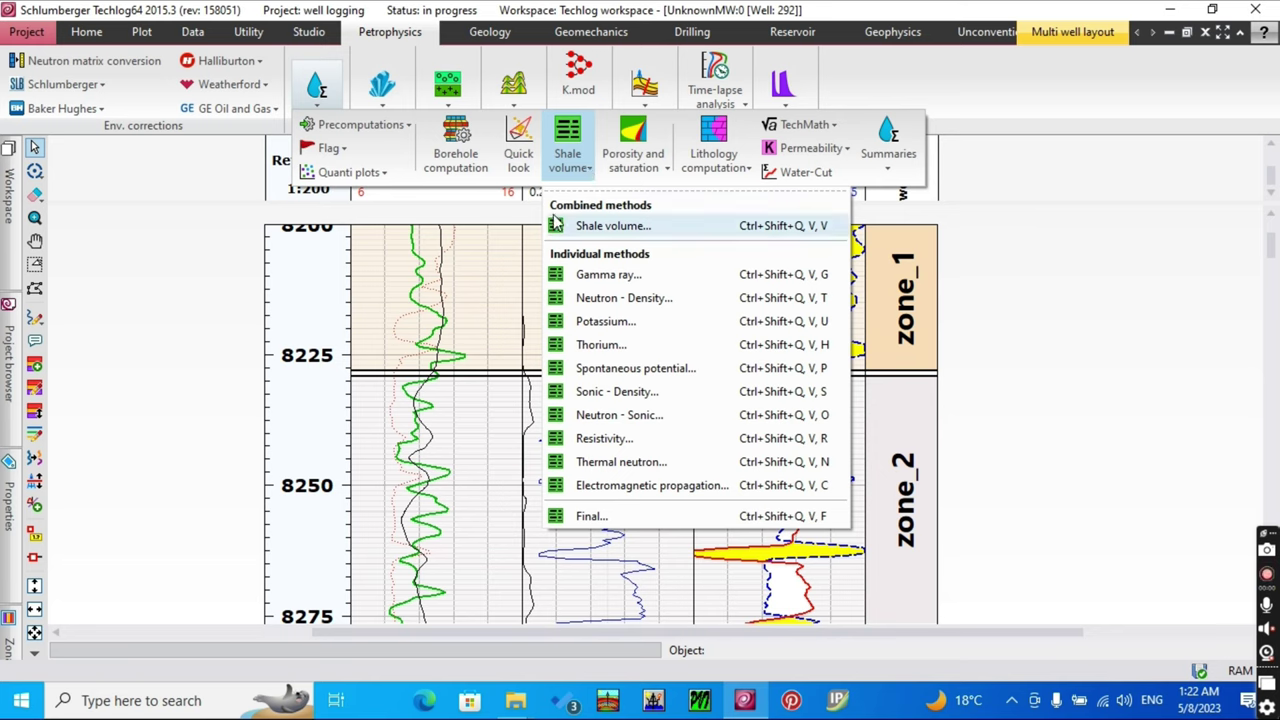
left_click(626, 230)
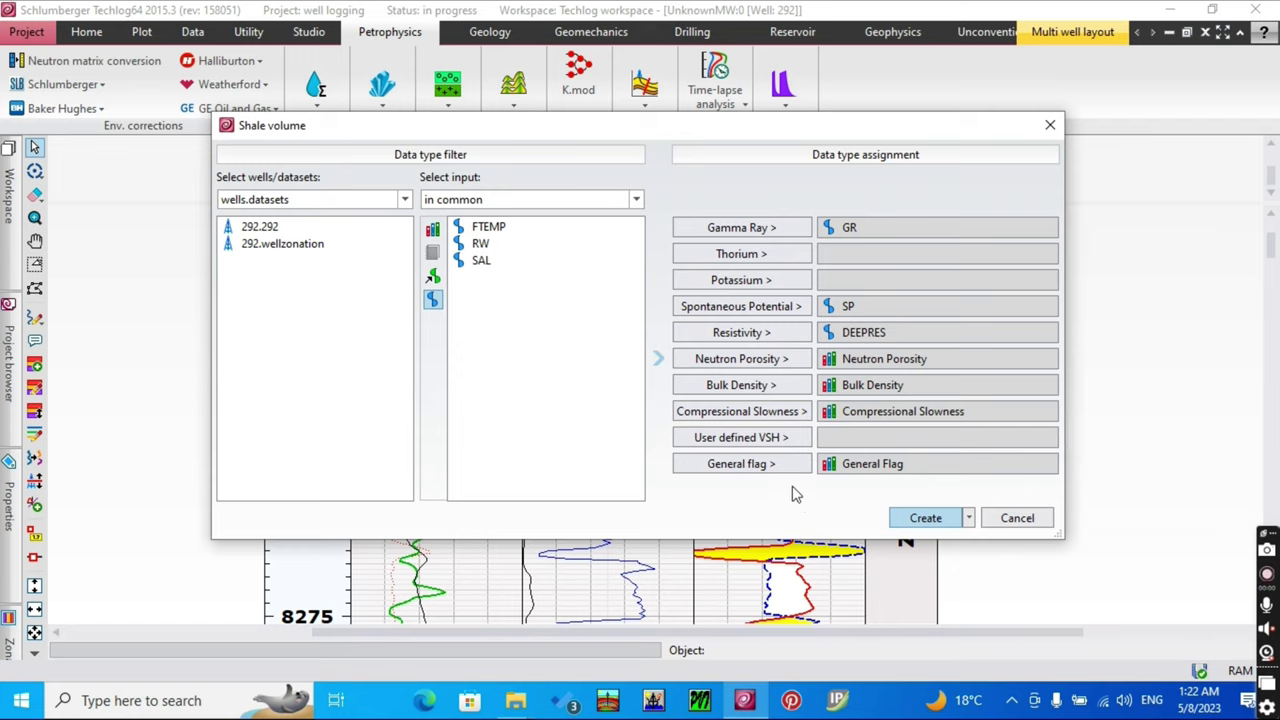
left_click(766, 226)
left_click(776, 306)
left_click(765, 336)
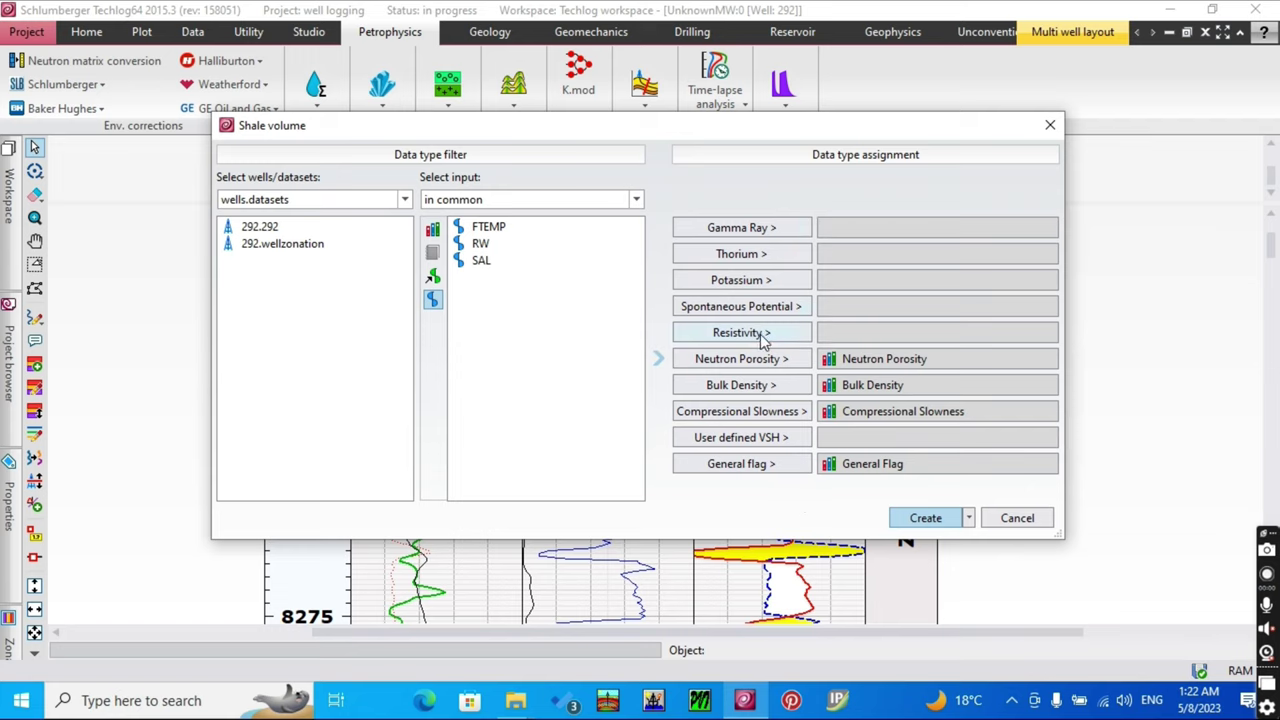
left_click(762, 365)
left_click(761, 386)
left_click(762, 412)
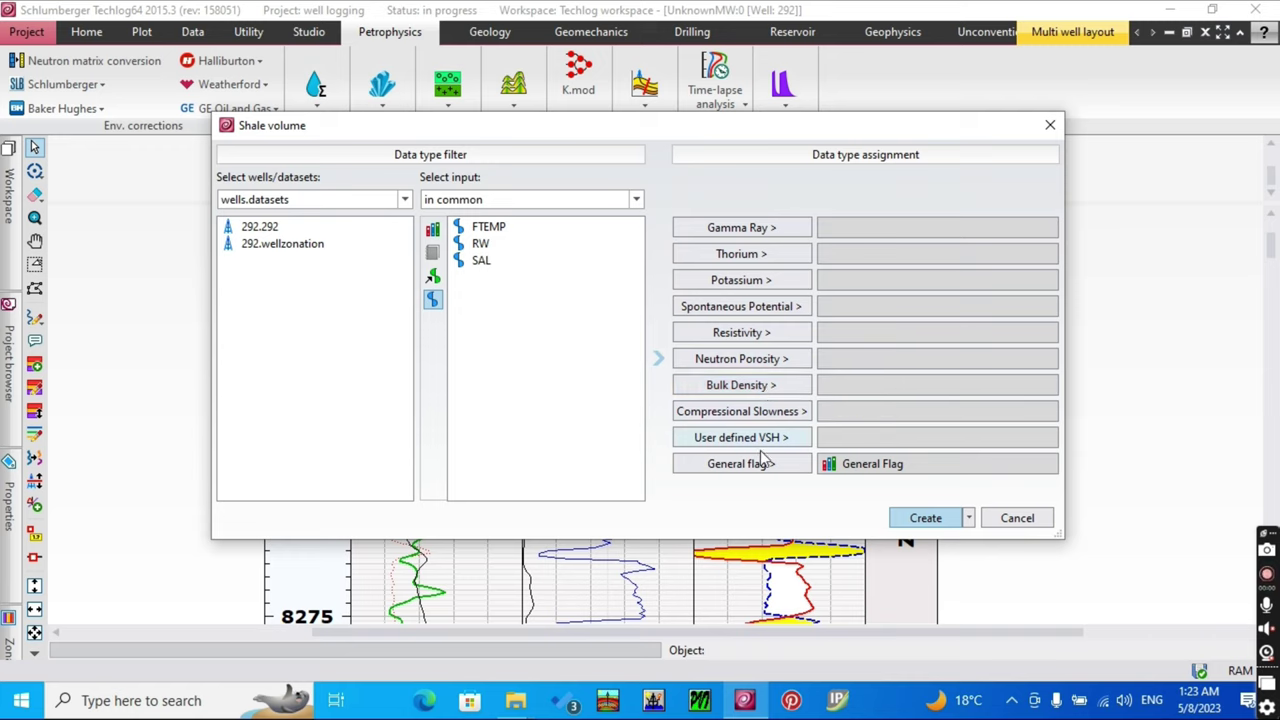
left_click(766, 466)
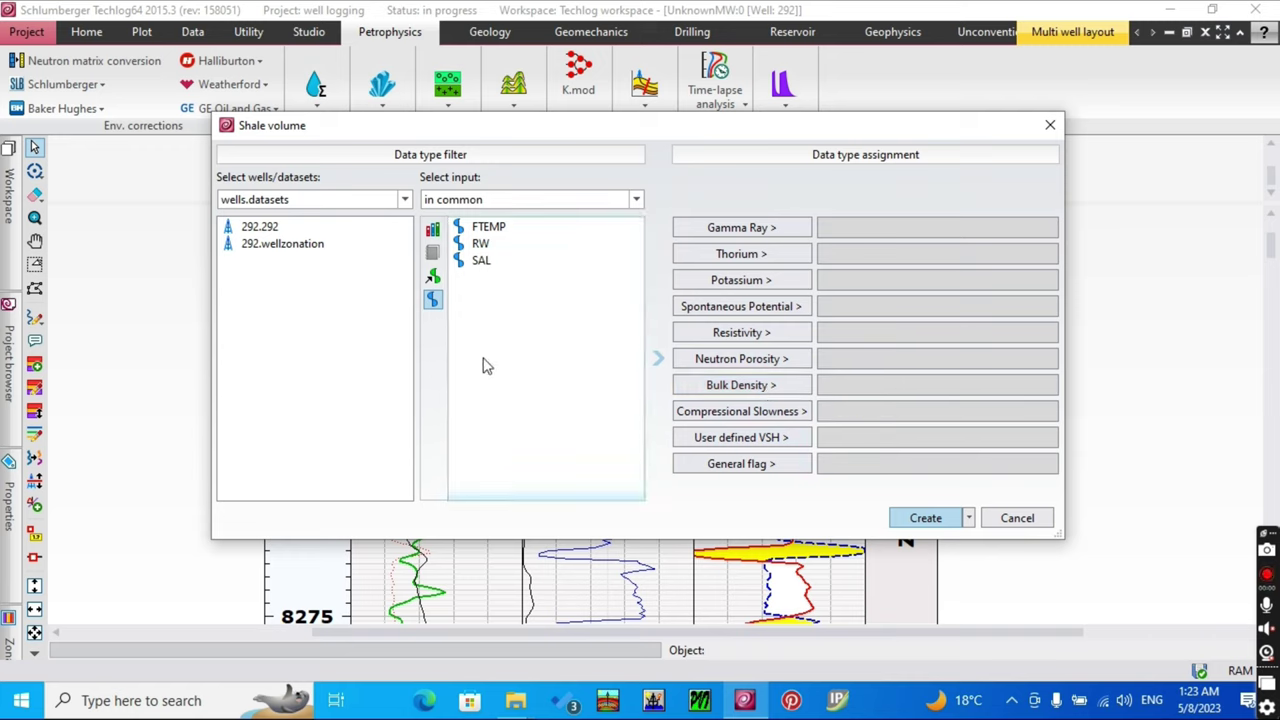
- From dataset 292.292, assign GR to Gamma Ray, SP to Spontaneous Potential and MSFL to Resistivity
left_click(433, 304)
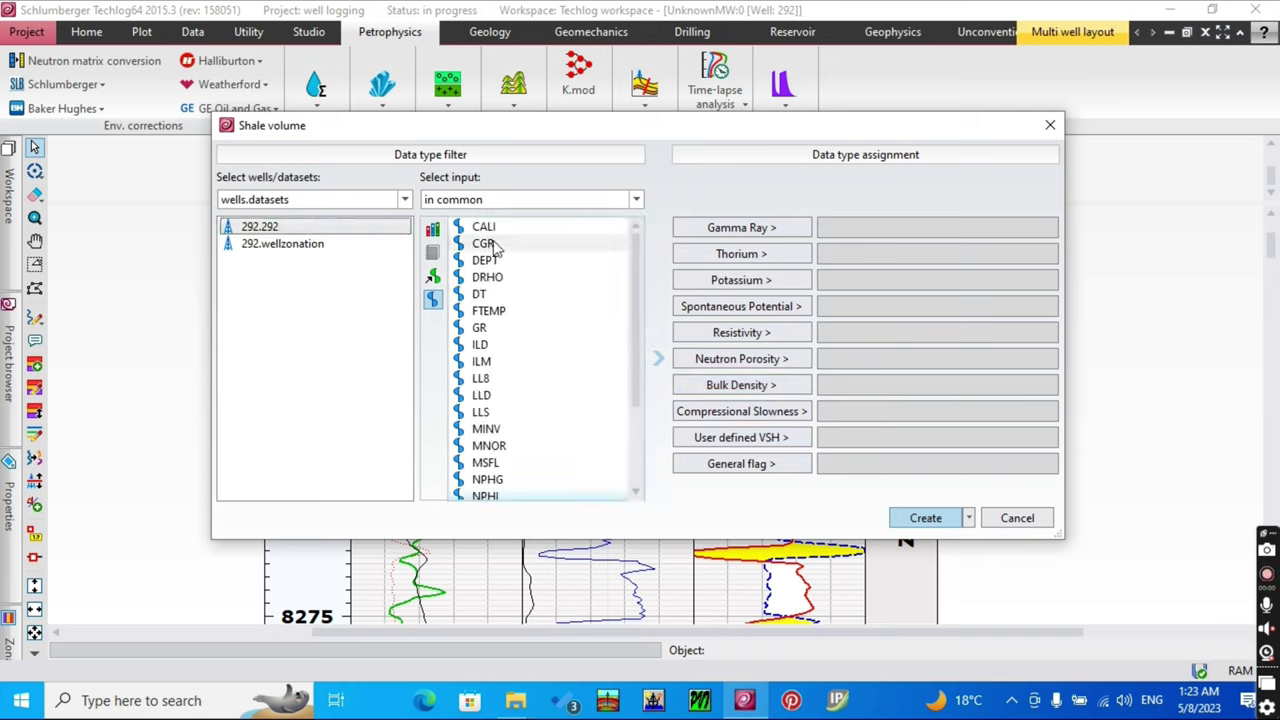
left_click(517, 332)
left_click(743, 231)
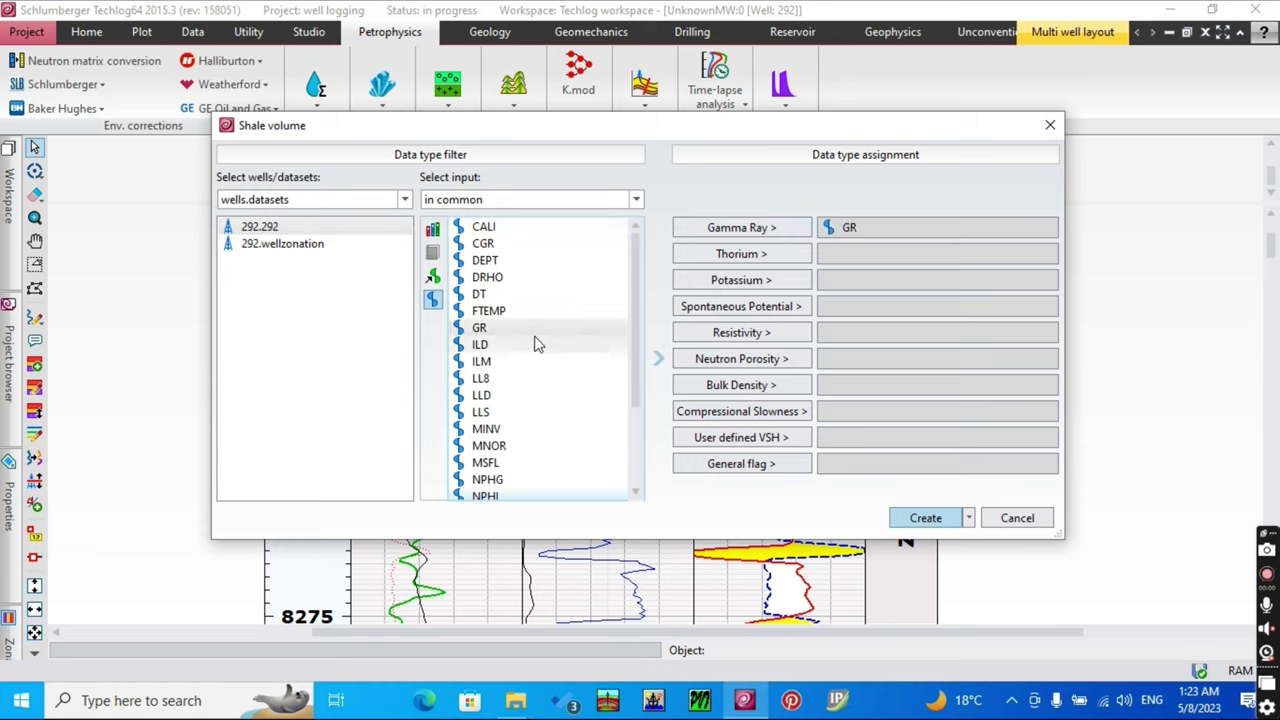
scroll(537, 367, "down", 3)
left_click(534, 461)
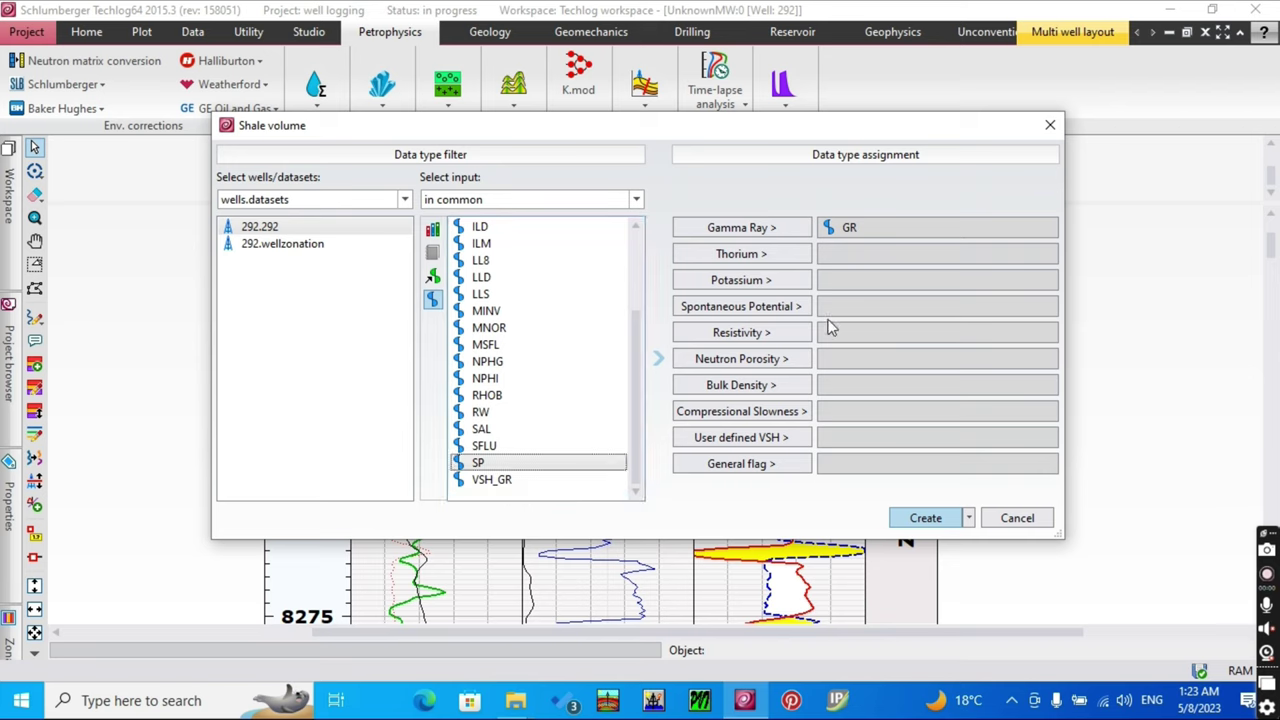
left_click(775, 310)
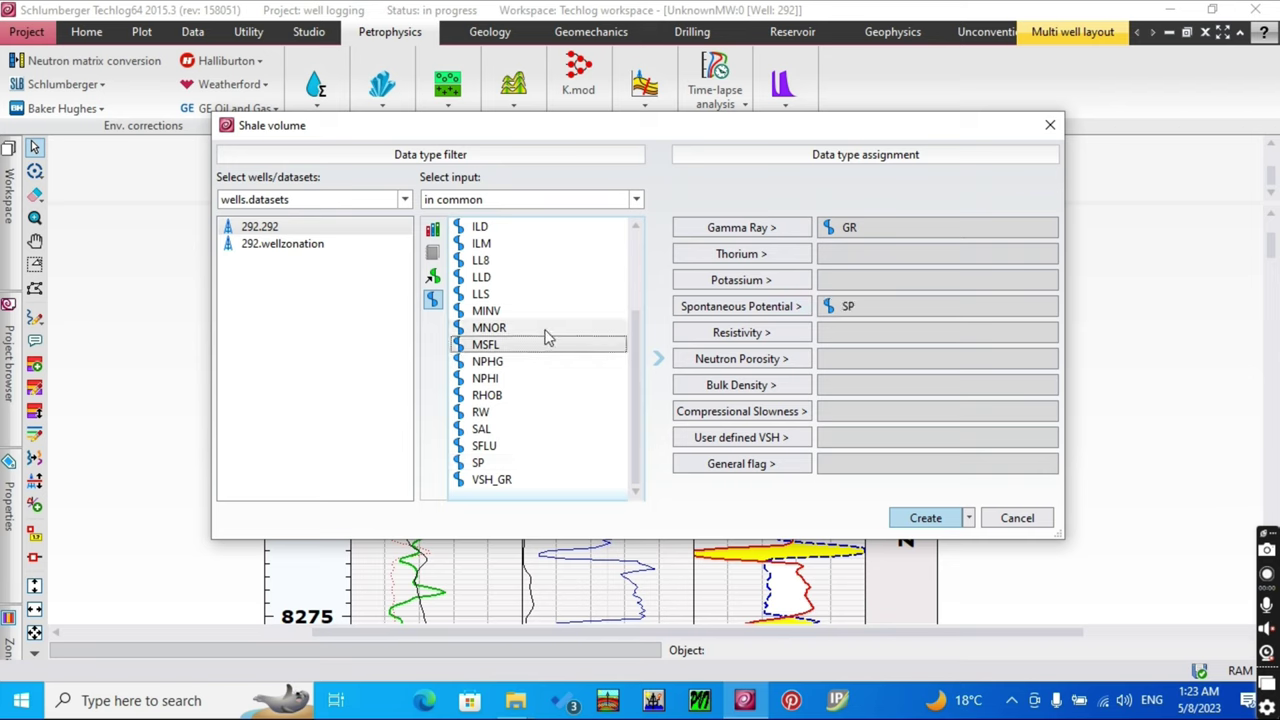
left_click(600, 346)
left_click(771, 341)
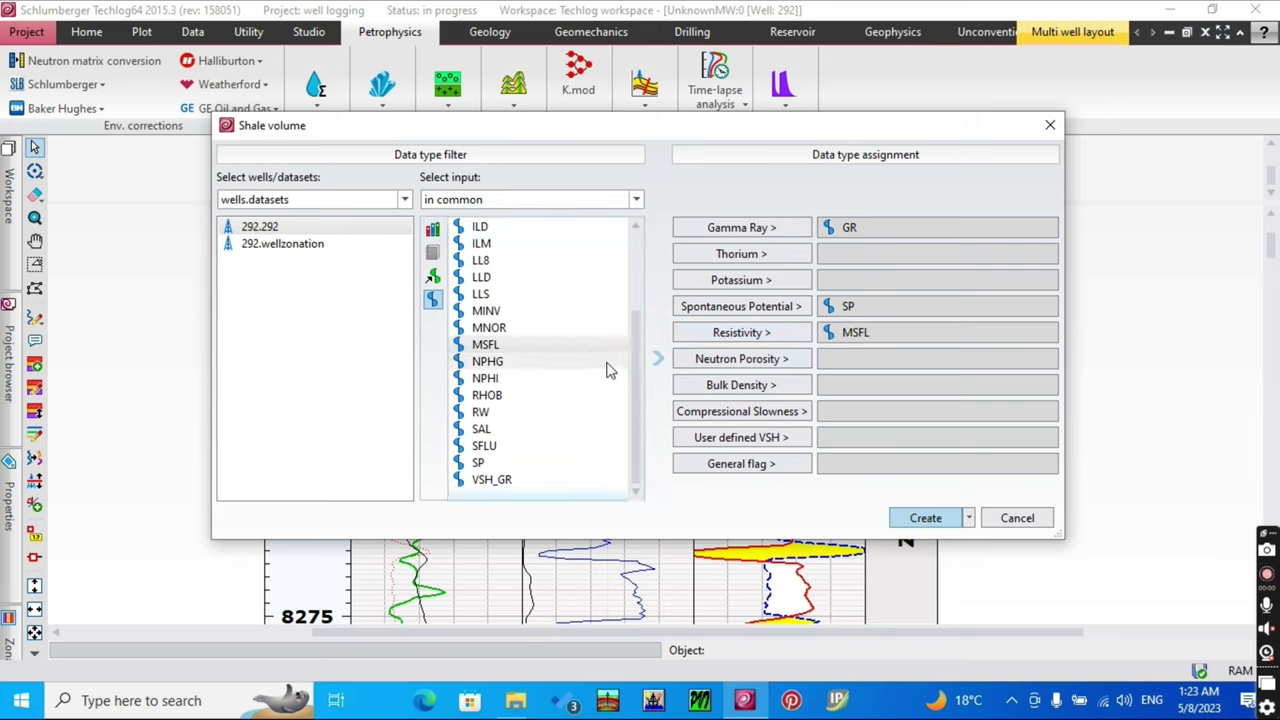
- Assign NPHI to Neutron Porosity, RHOB to Bulk Density and DT to Compressional Slowness, and create the Shale volume method
left_click(556, 386)
left_click(717, 360)
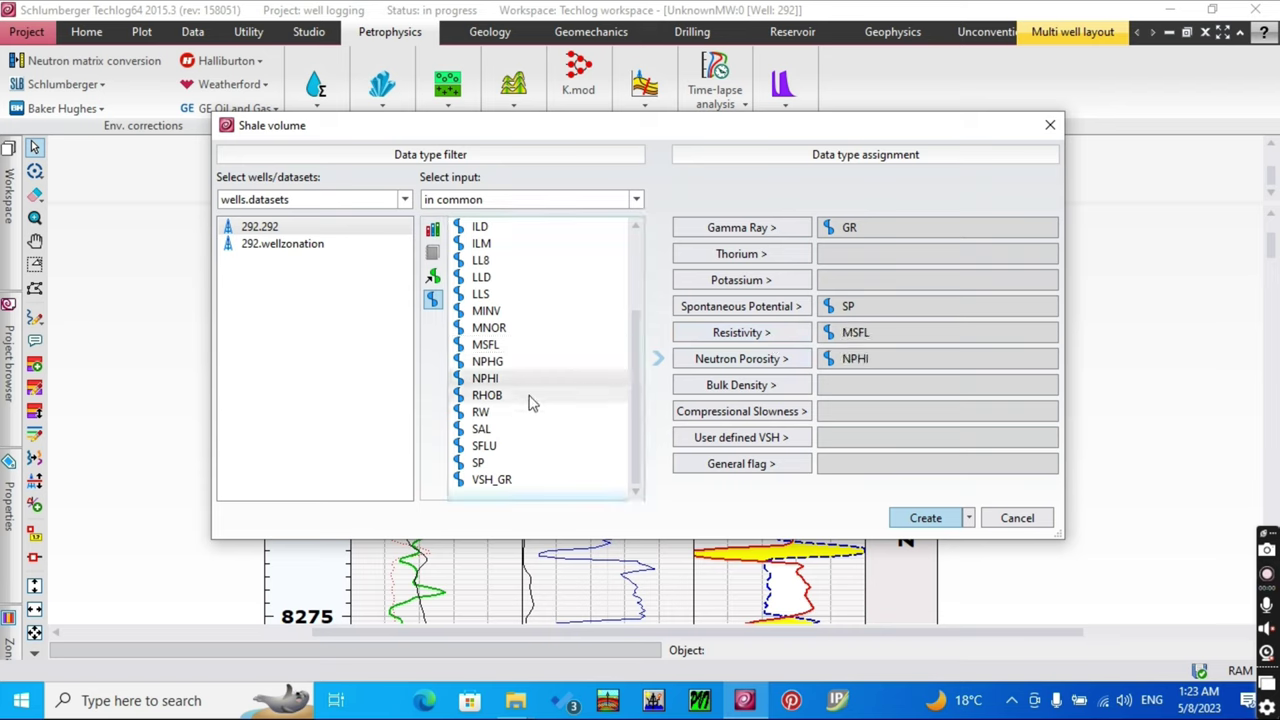
left_click(620, 400)
left_click(748, 392)
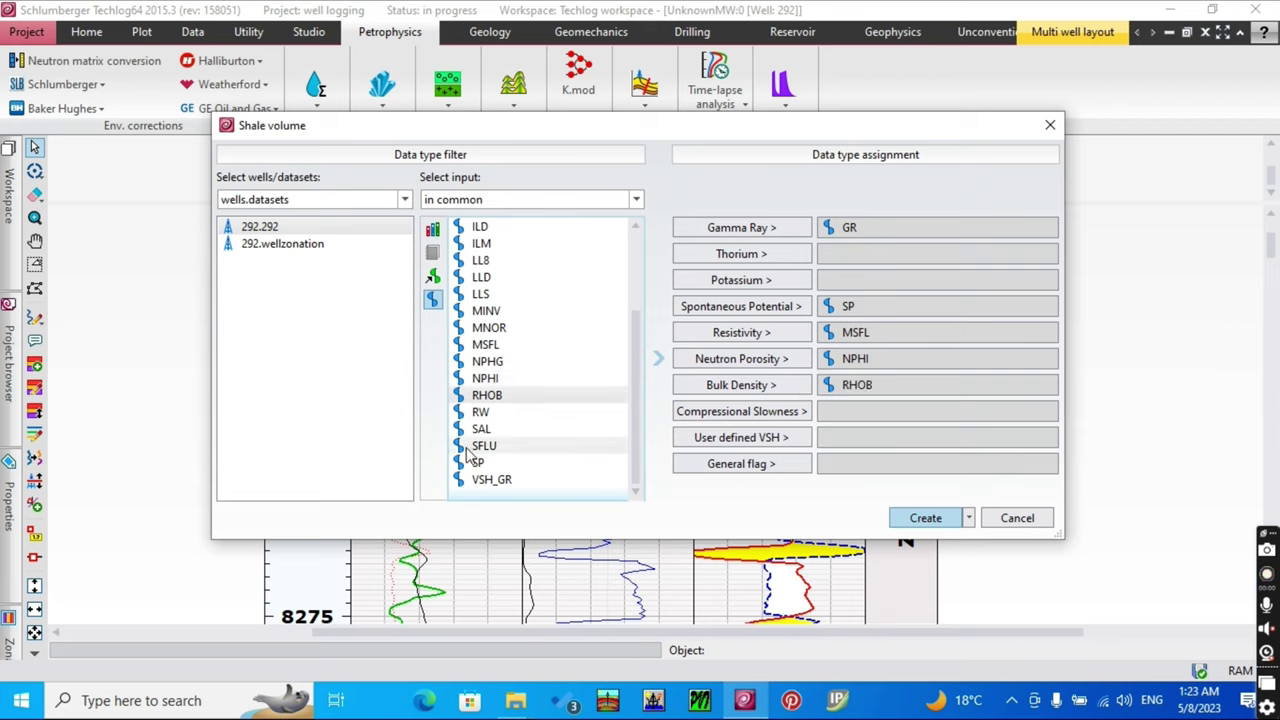
scroll(560, 330, "up", 1)
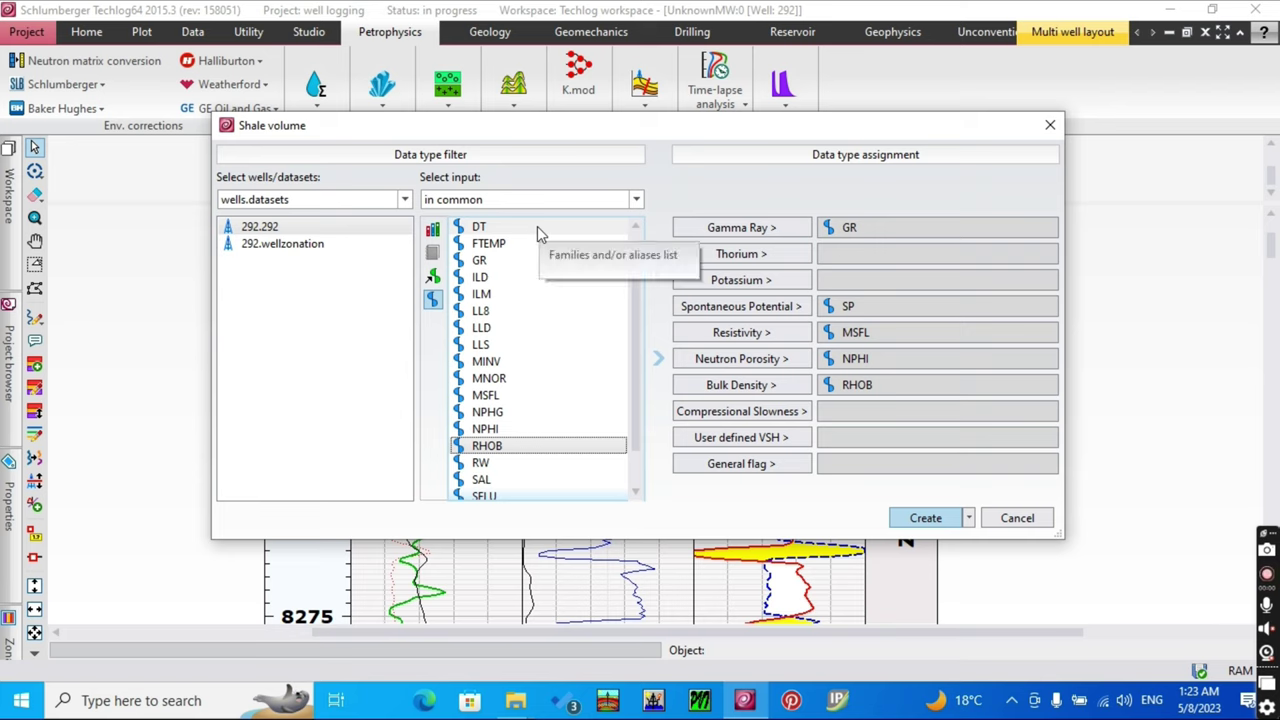
left_click(537, 226)
left_click(788, 413)
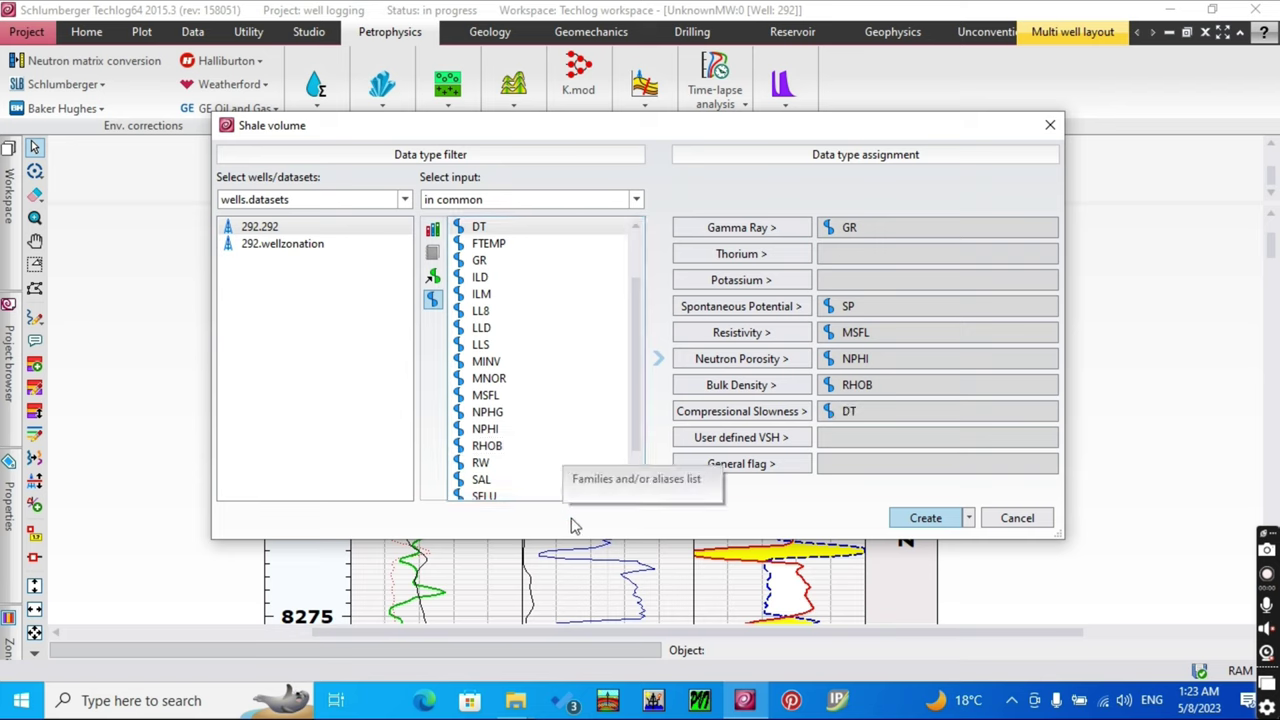
left_click(925, 519)
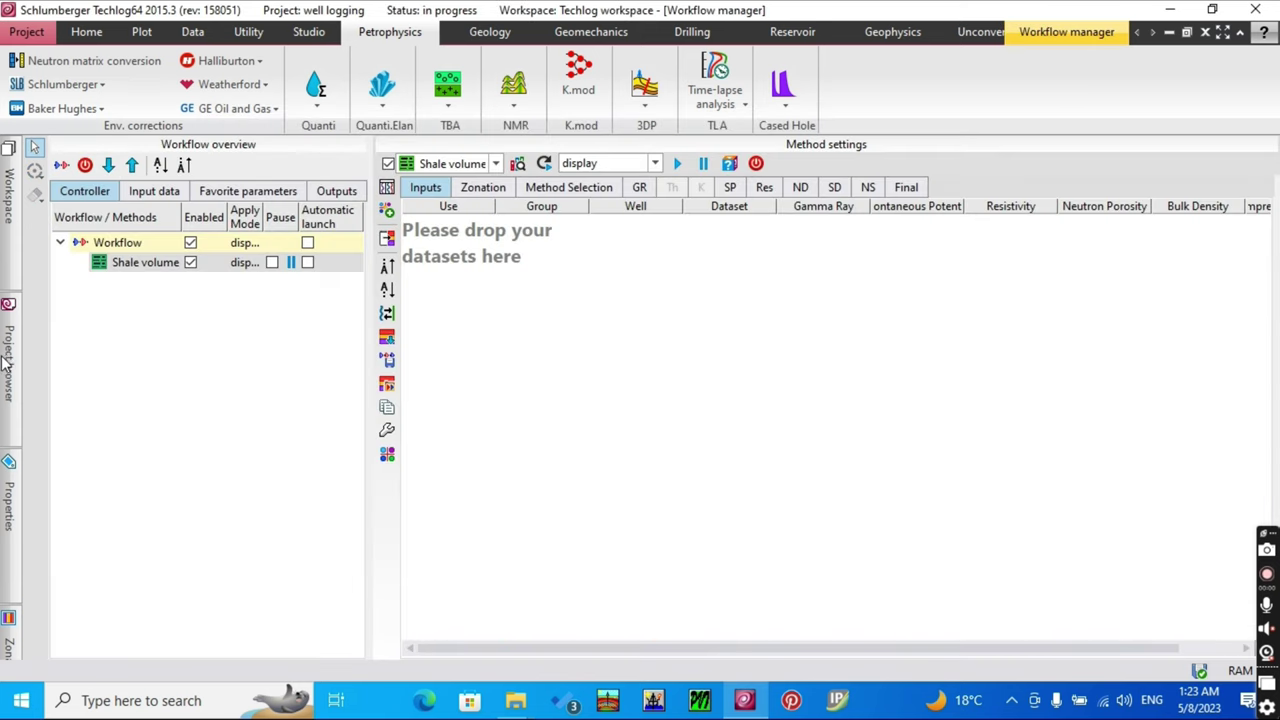
- Add well 292 to the Shale volume inputs and remove the wellzonation dataset line, keeping only dataset 292
left_click(8, 362)
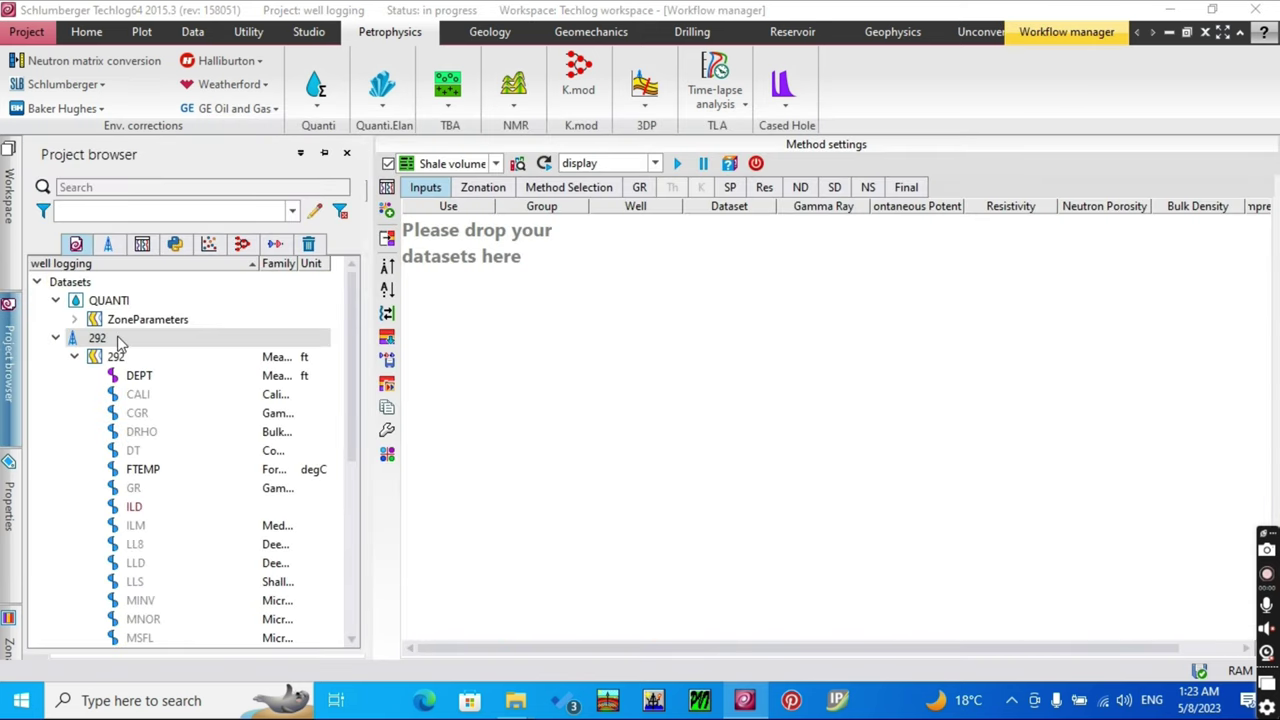
left_click_drag(118, 343, 558, 283)
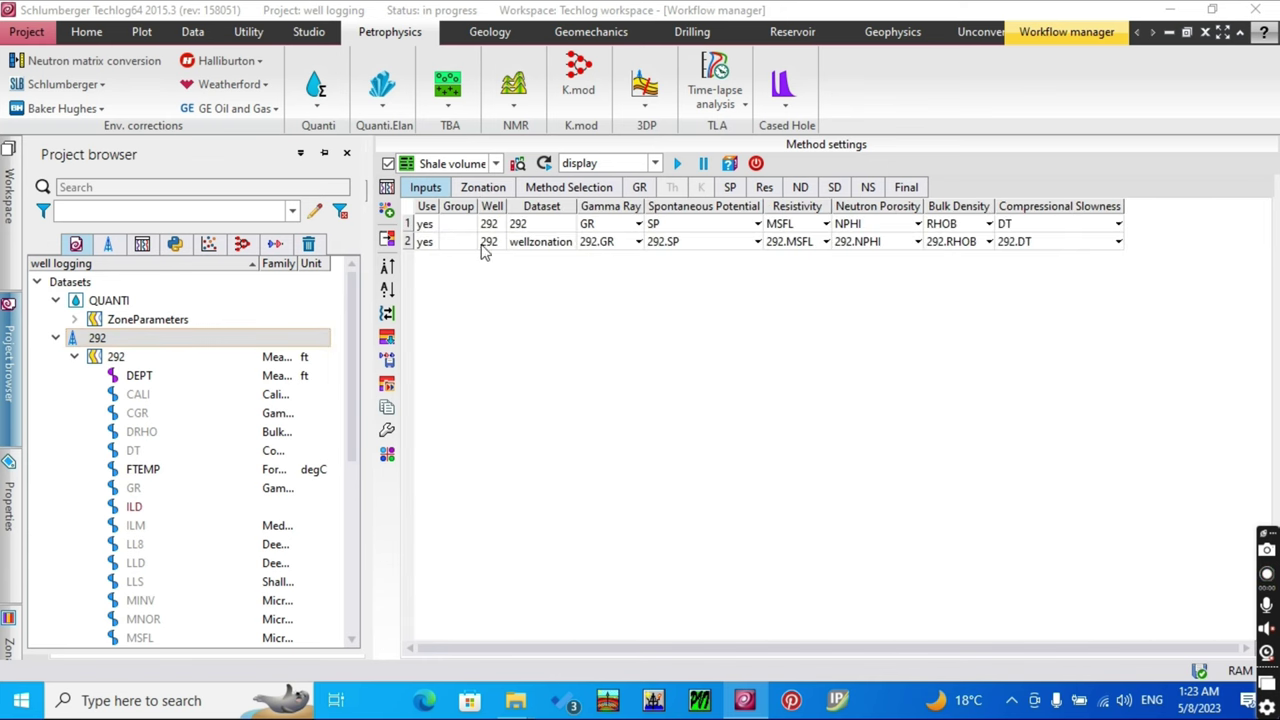
left_click(430, 244)
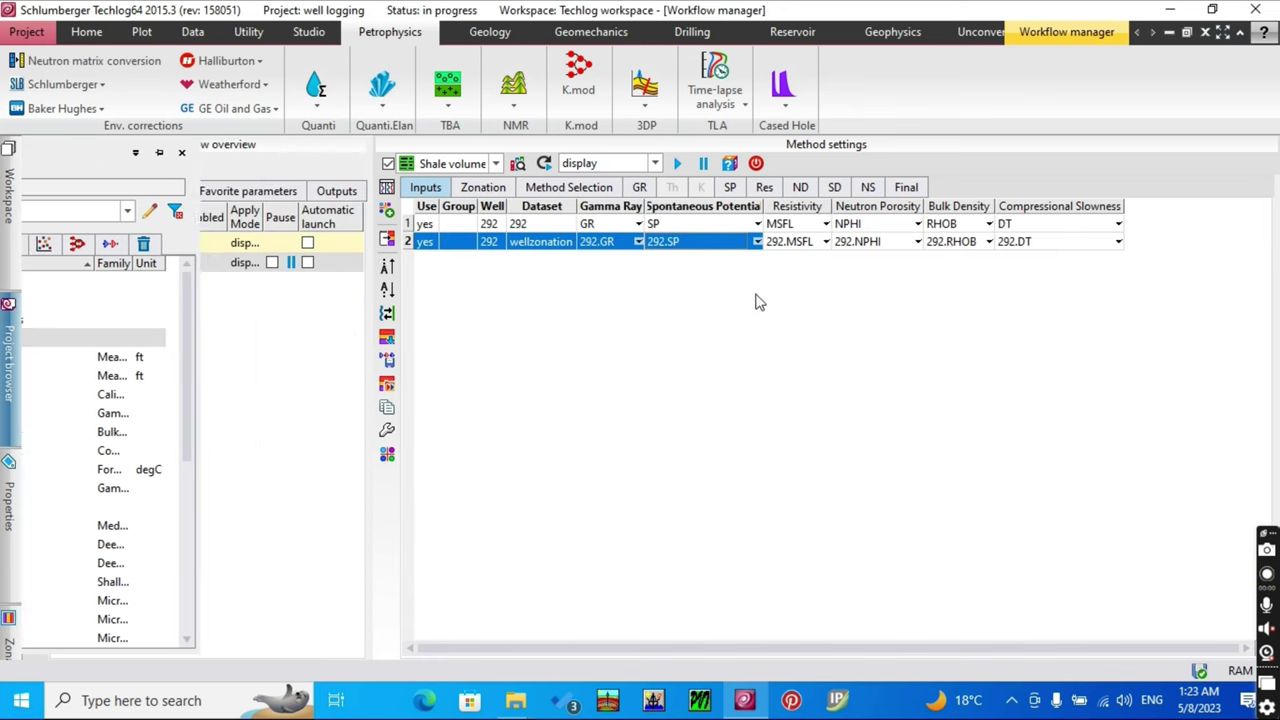
right_click(1087, 254)
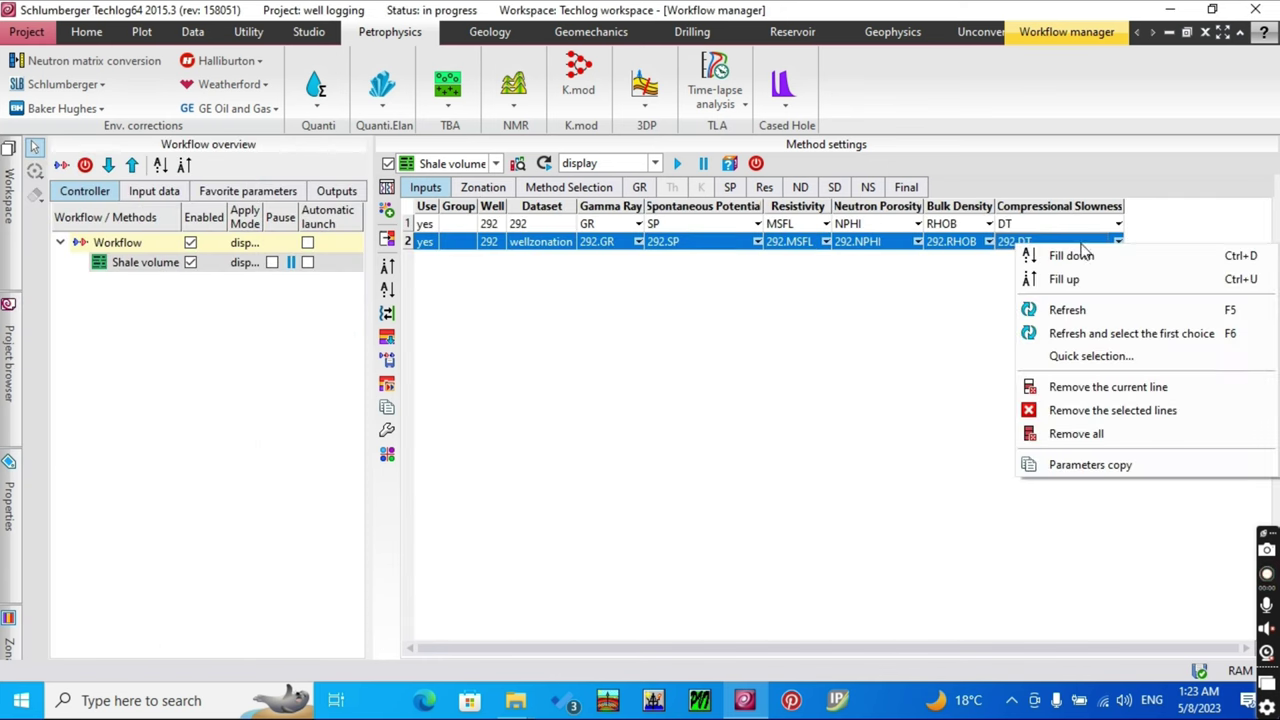
left_click(1058, 412)
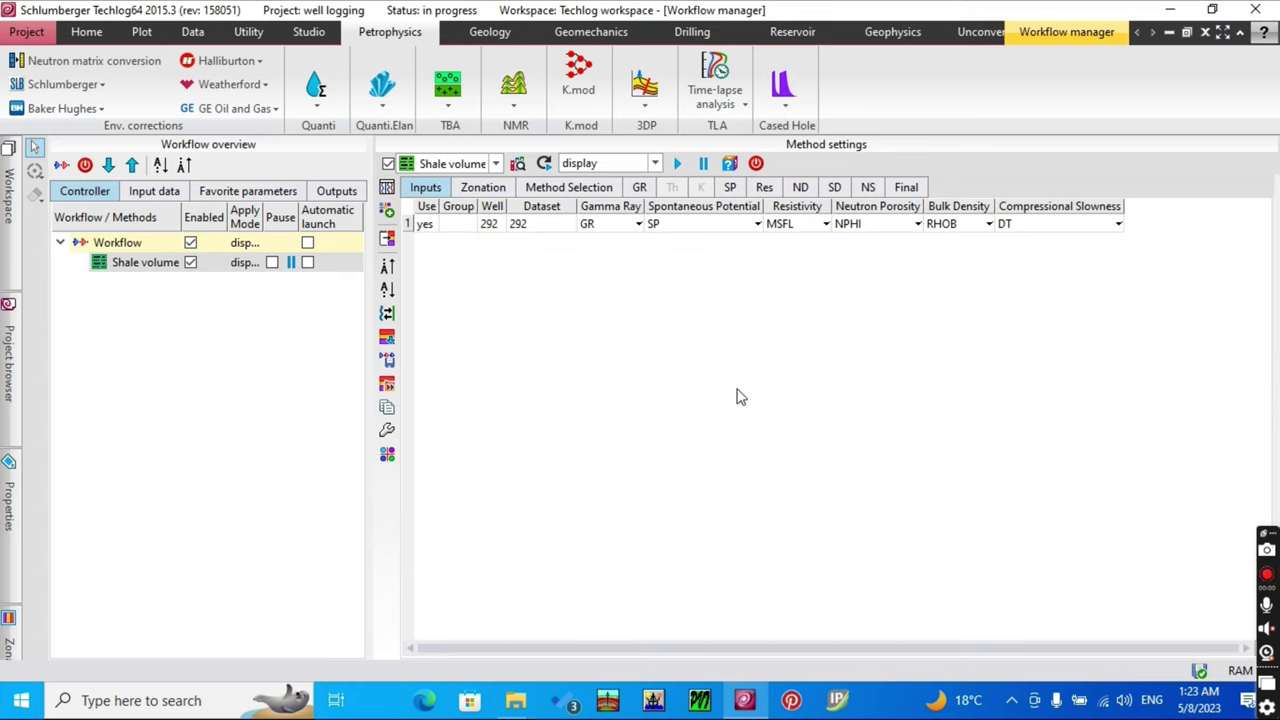
- Replace the Shale volume method's default zonation with wellzonation, including zone_1 to zone_8
left_click(484, 188)
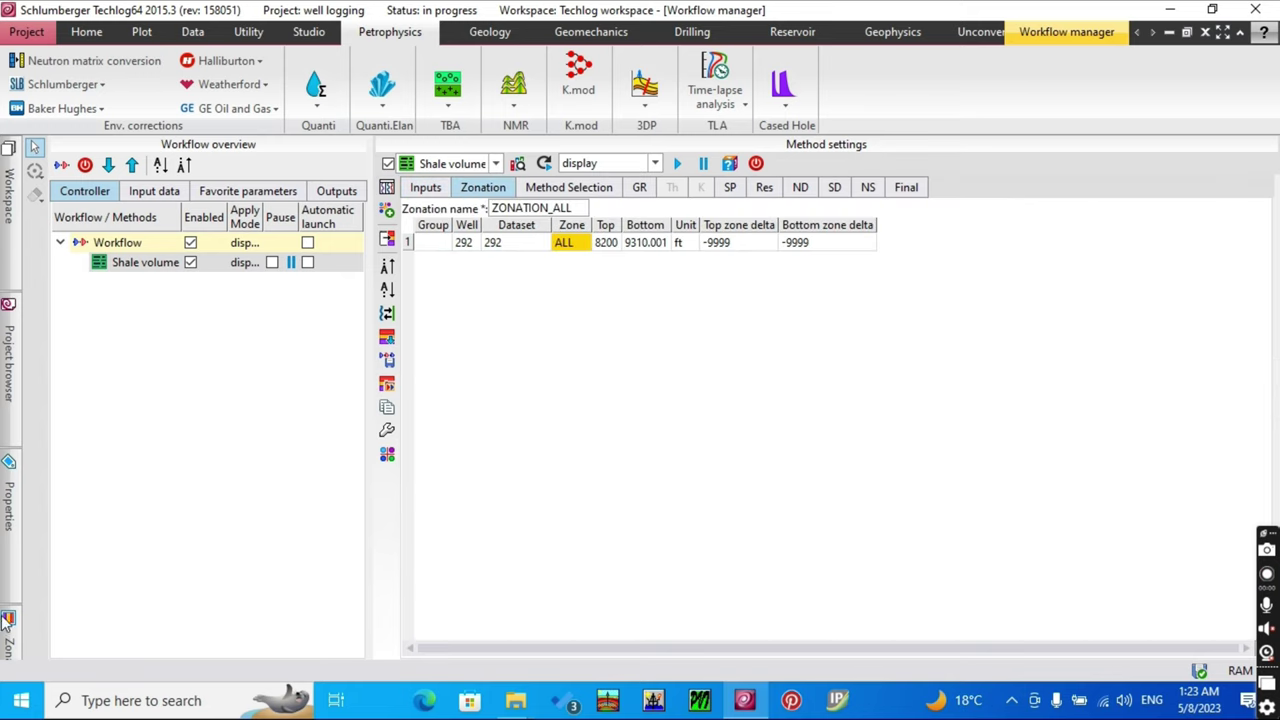
mouse_move(7, 622)
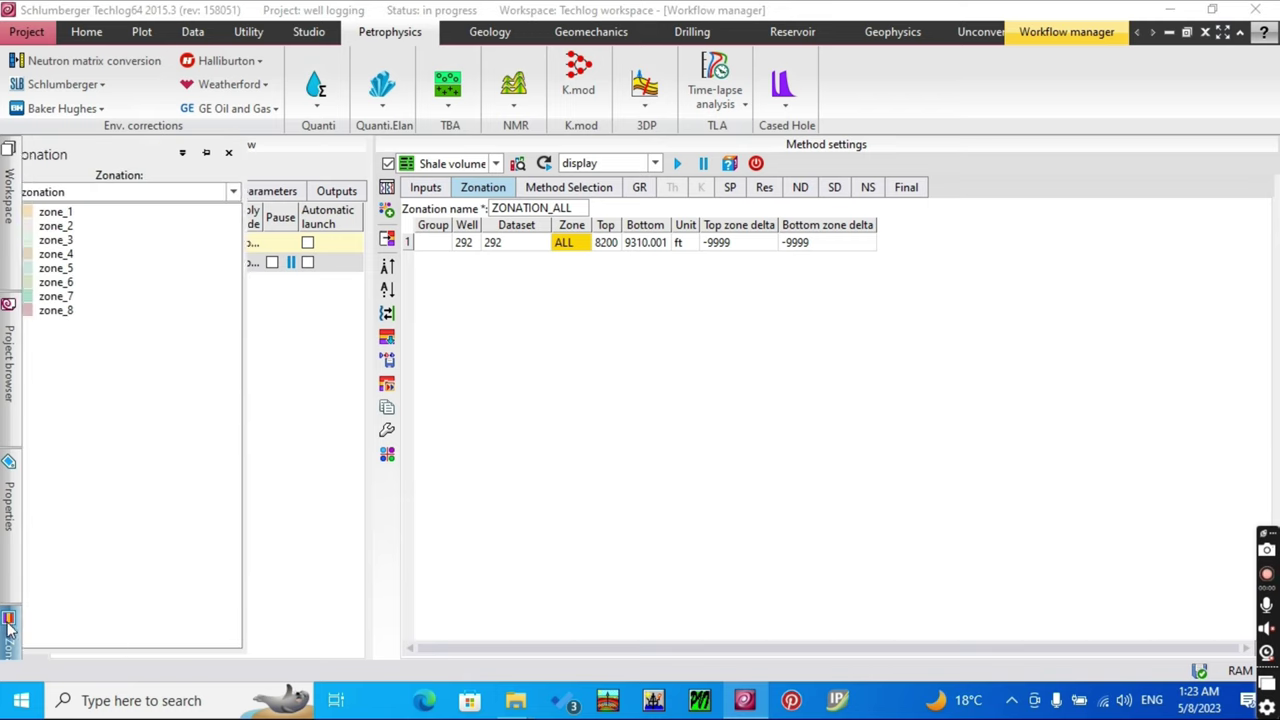
left_click(197, 193)
left_click(194, 228)
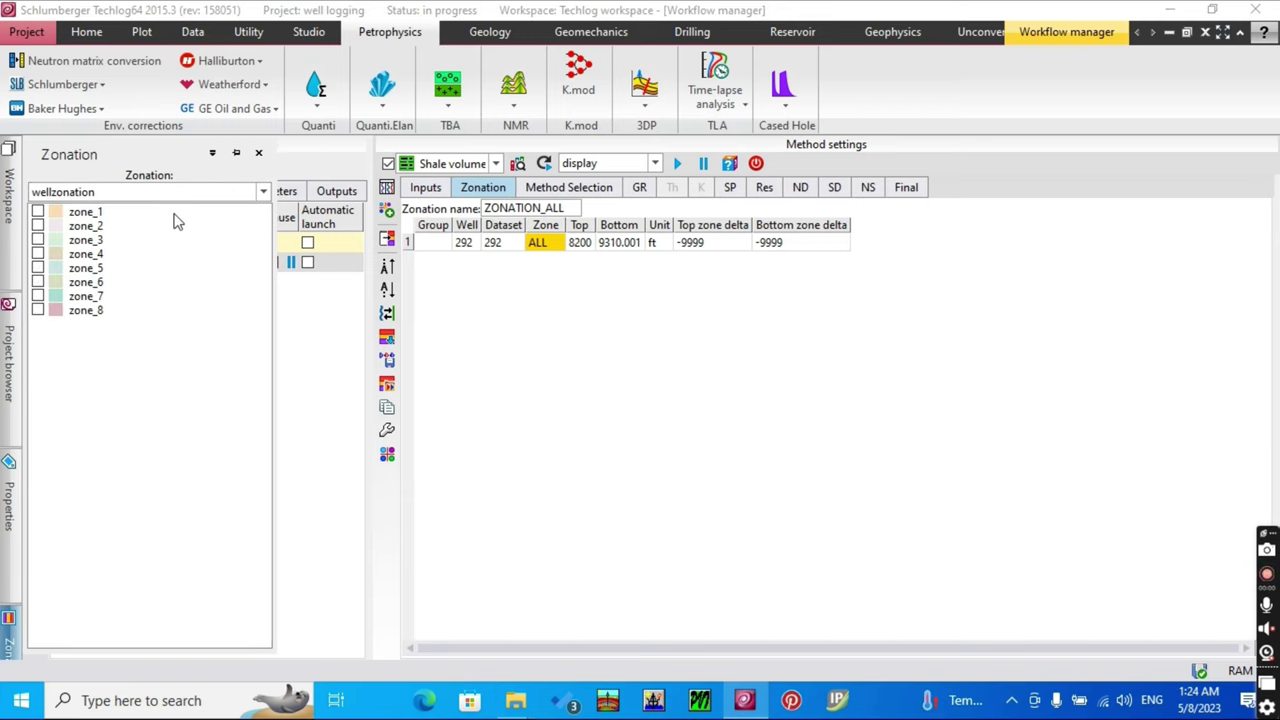
left_click(40, 226)
left_click(40, 240)
left_click(41, 254)
left_click(39, 282)
left_click(388, 242)
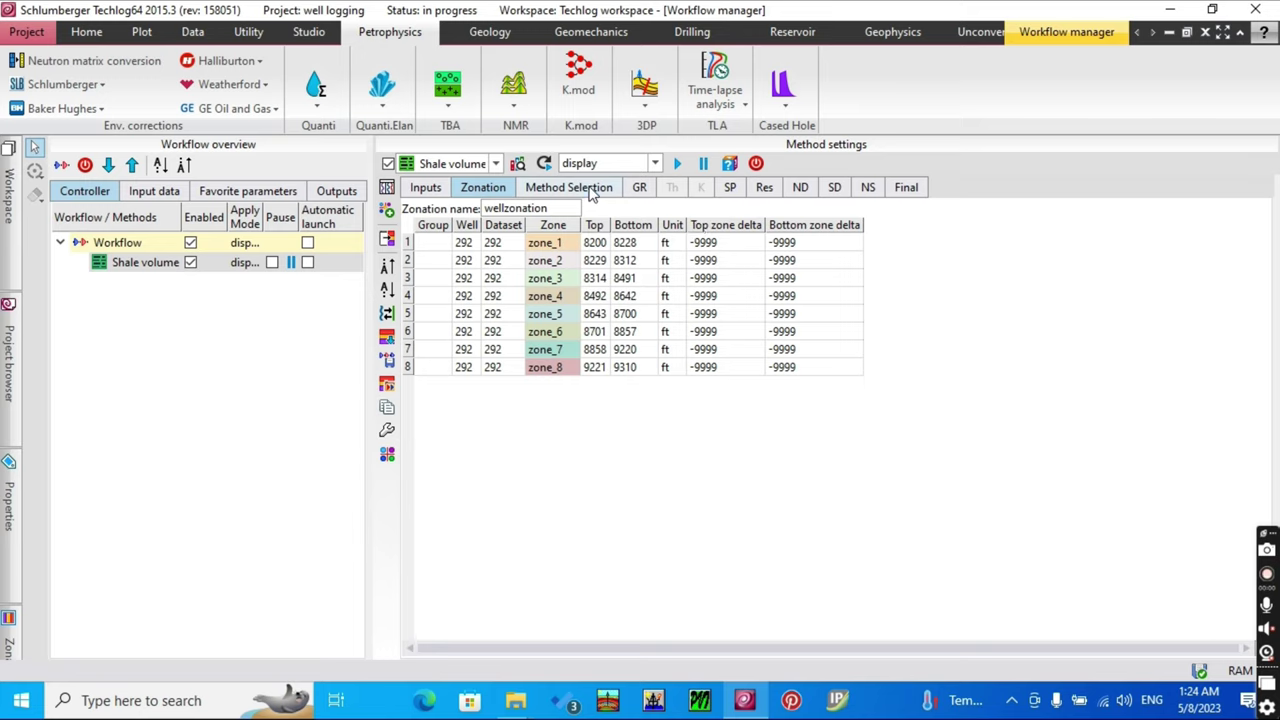
- Run the Shale volume method in display mode with GR, SP, Res, ND, SD and NS enabled, and compare the VSH tracks
left_click(592, 190)
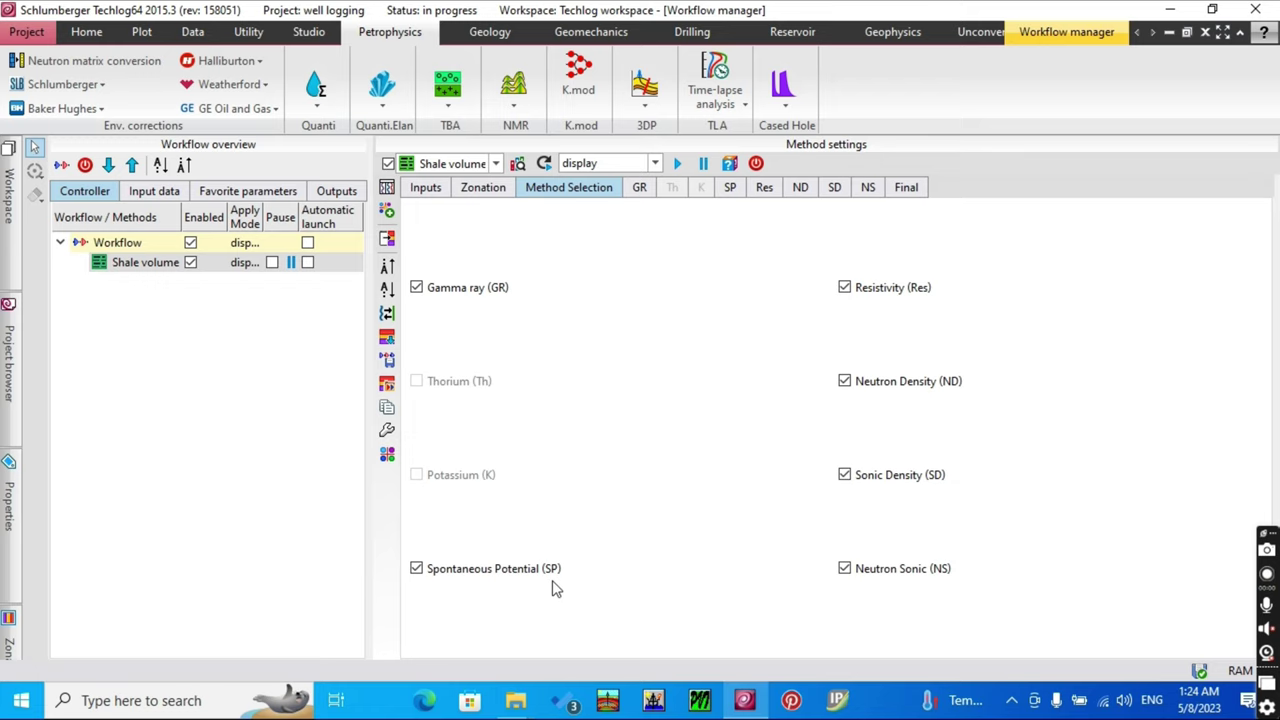
left_click(678, 166)
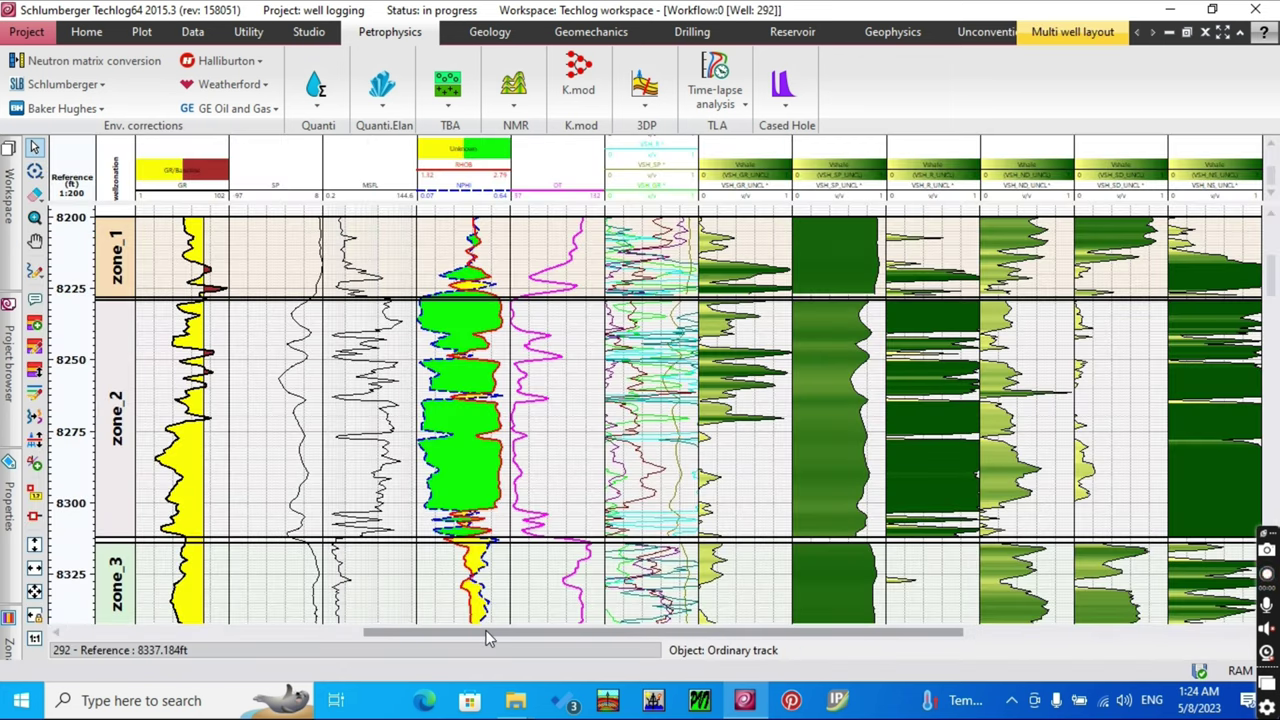
left_click_drag(492, 630, 600, 626)
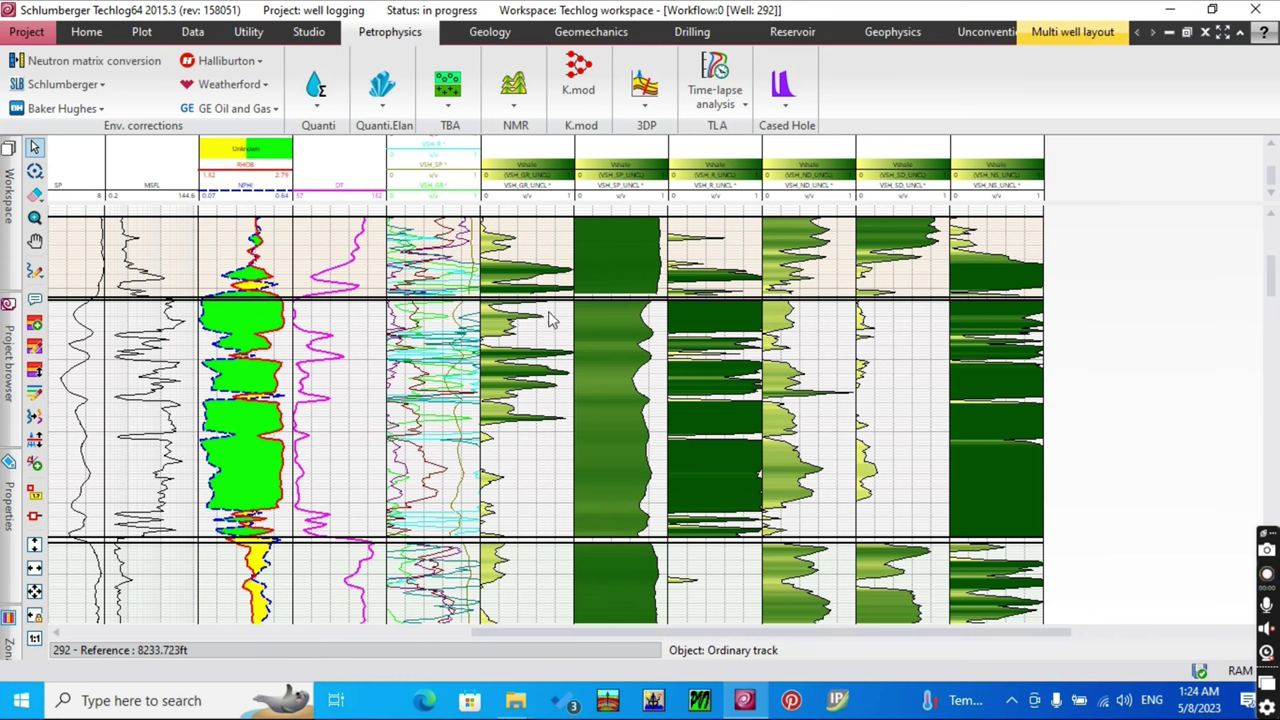
scroll(1189, 314, "up", 1)
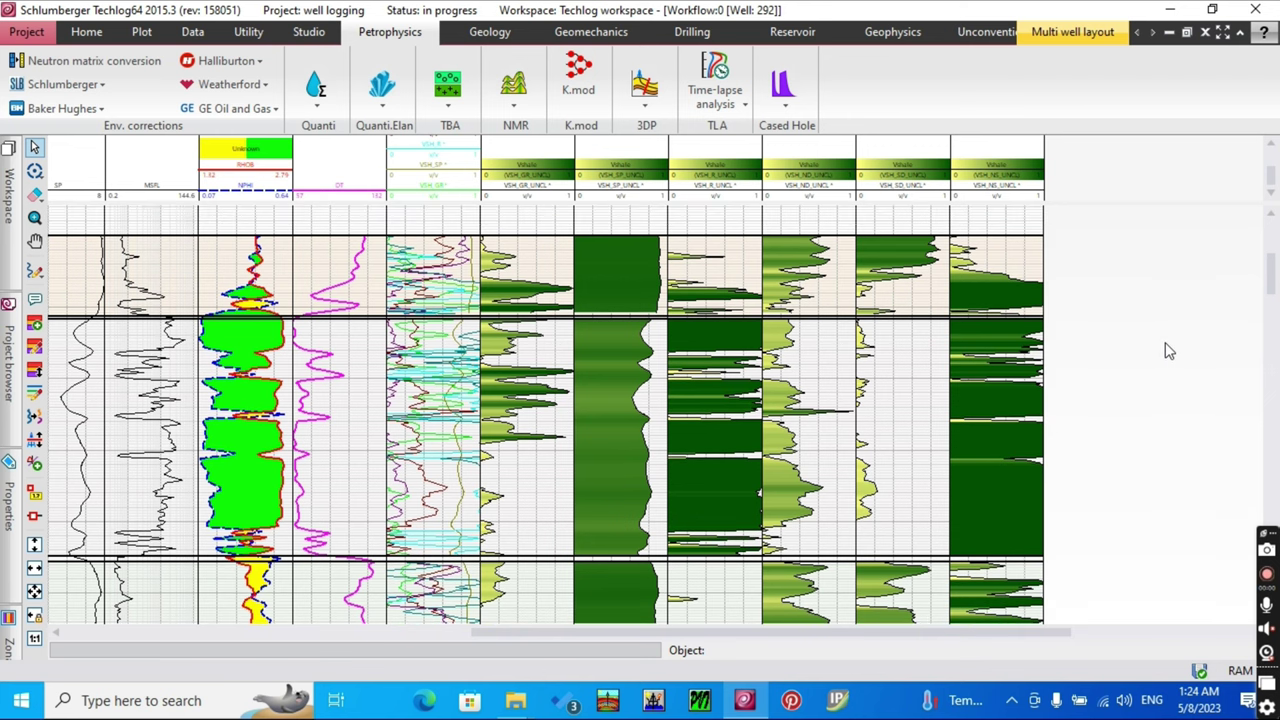
scroll(1155, 300, "up", 5)
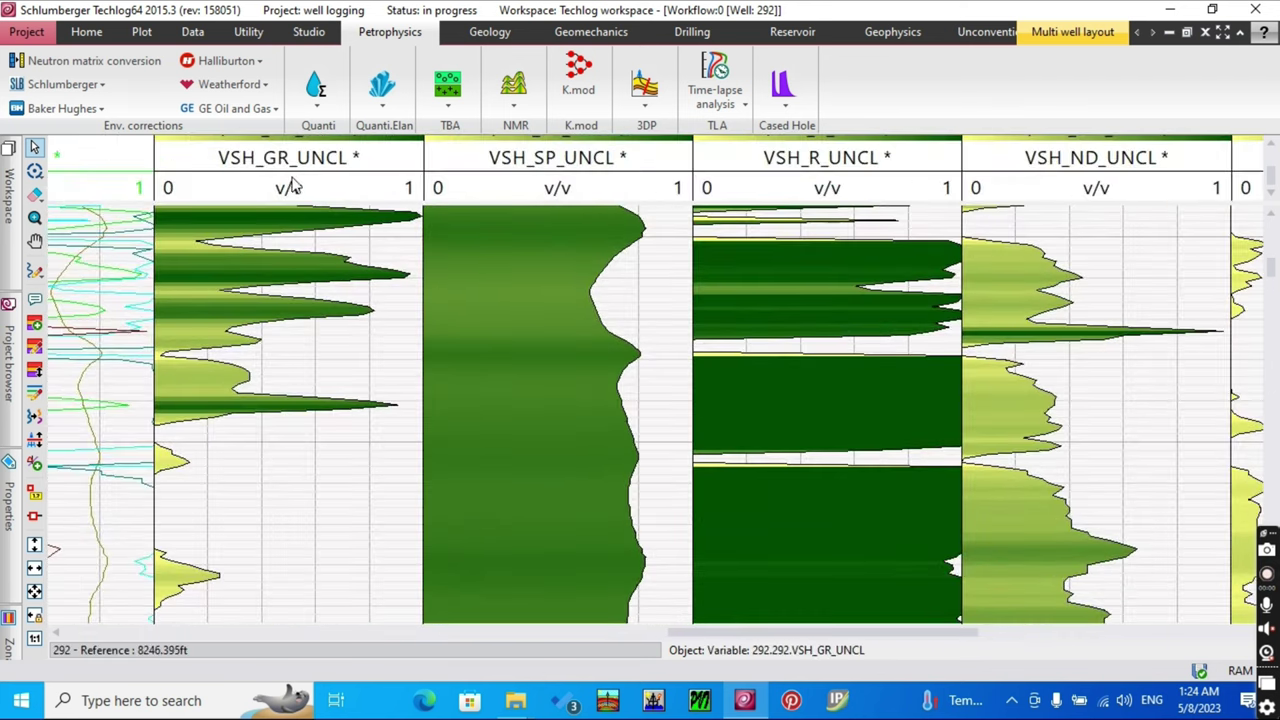
scroll(362, 219, "down", 1)
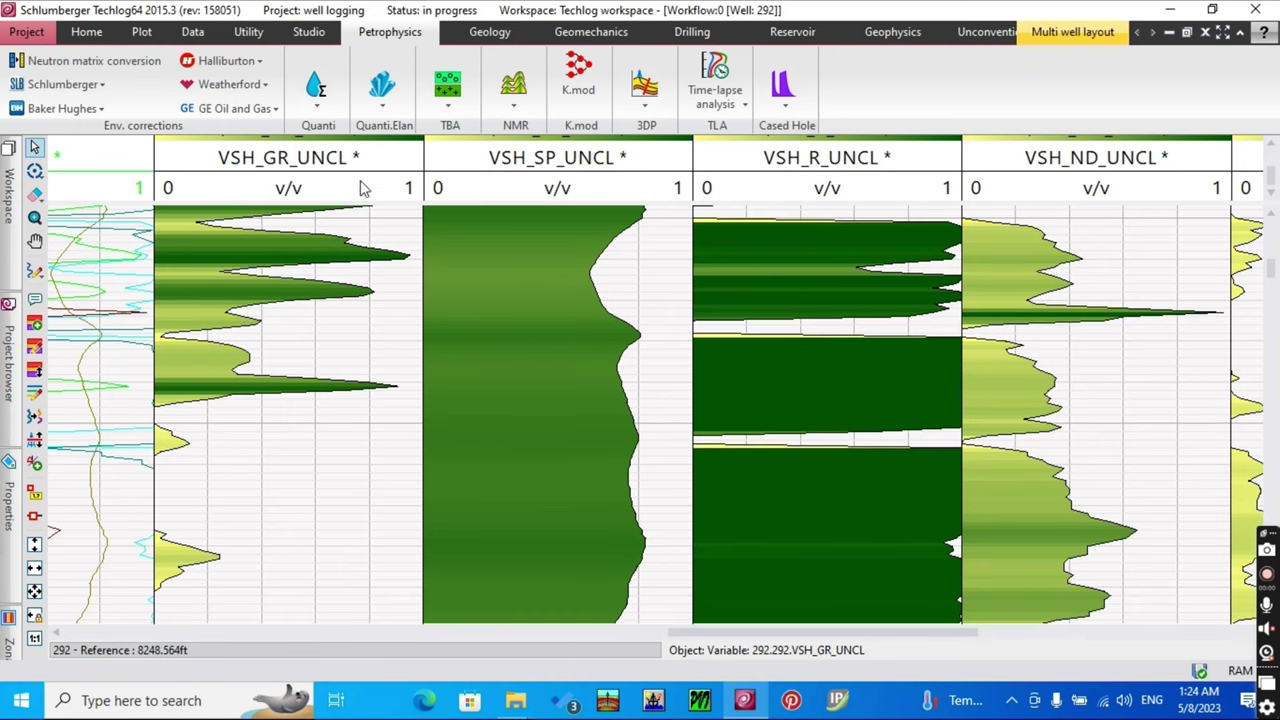
scroll(366, 192, "up", 1)
scroll(548, 172, "down", 1)
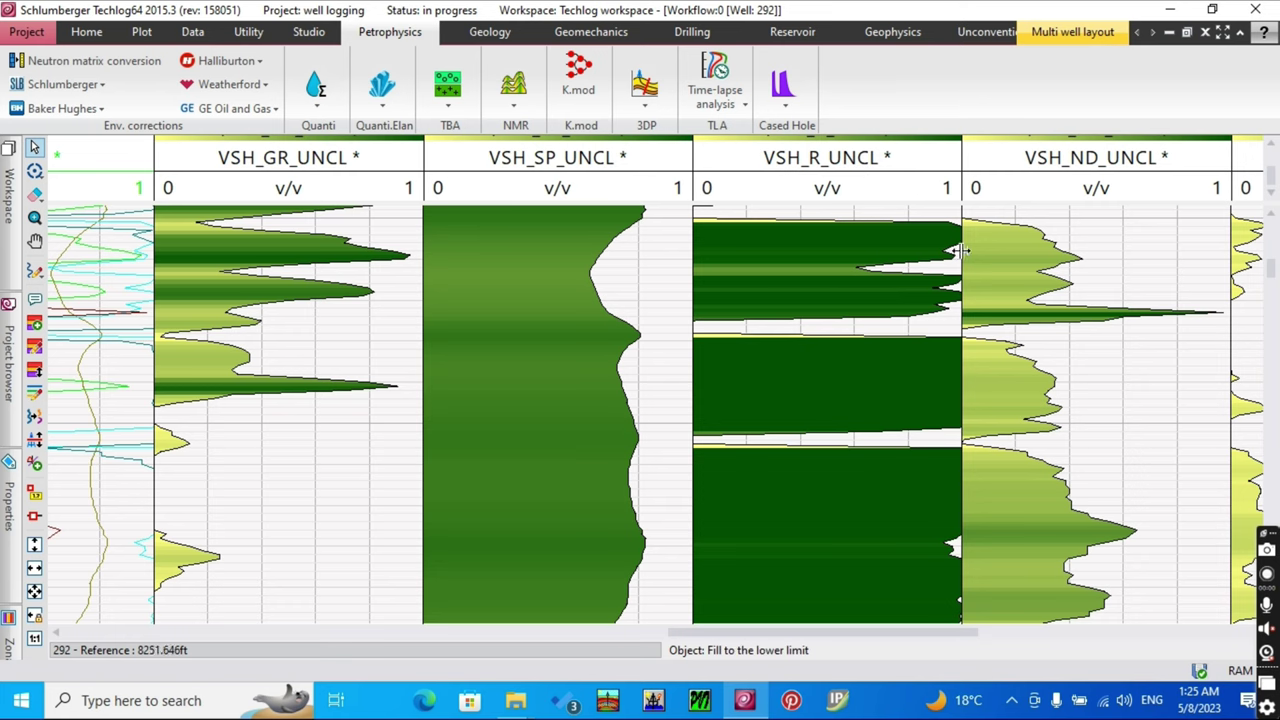
- Examine the VSH_GR, SP, R, ND, SD and NS tracks of well 292 from zone_1 down to zone_8
scroll(870, 634, "right", 5)
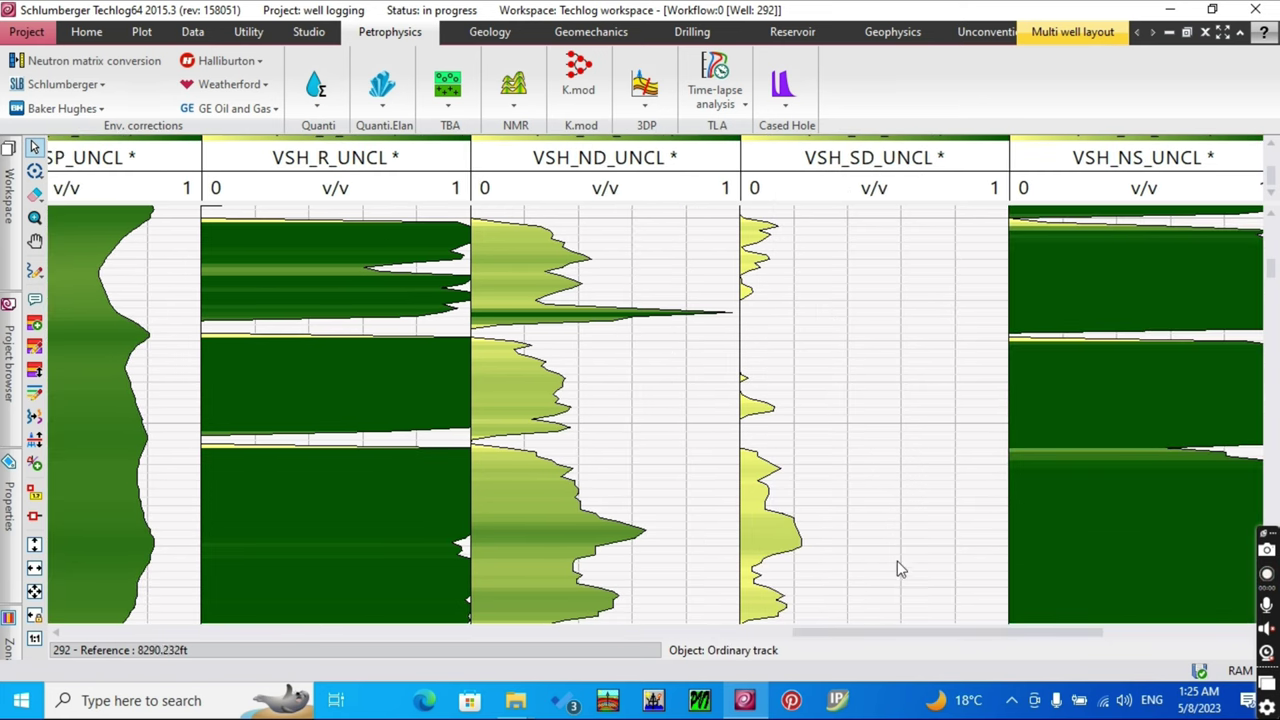
left_click_drag(923, 639, 971, 643)
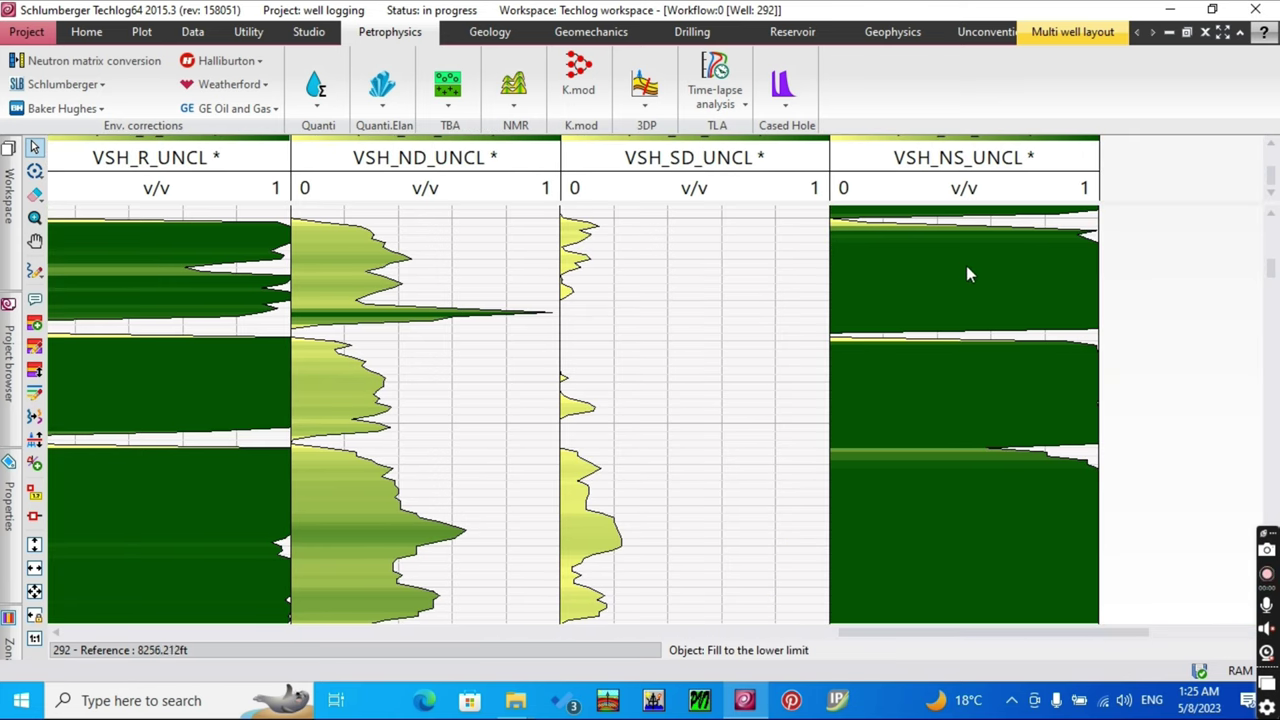
scroll(960, 255, "down", 4)
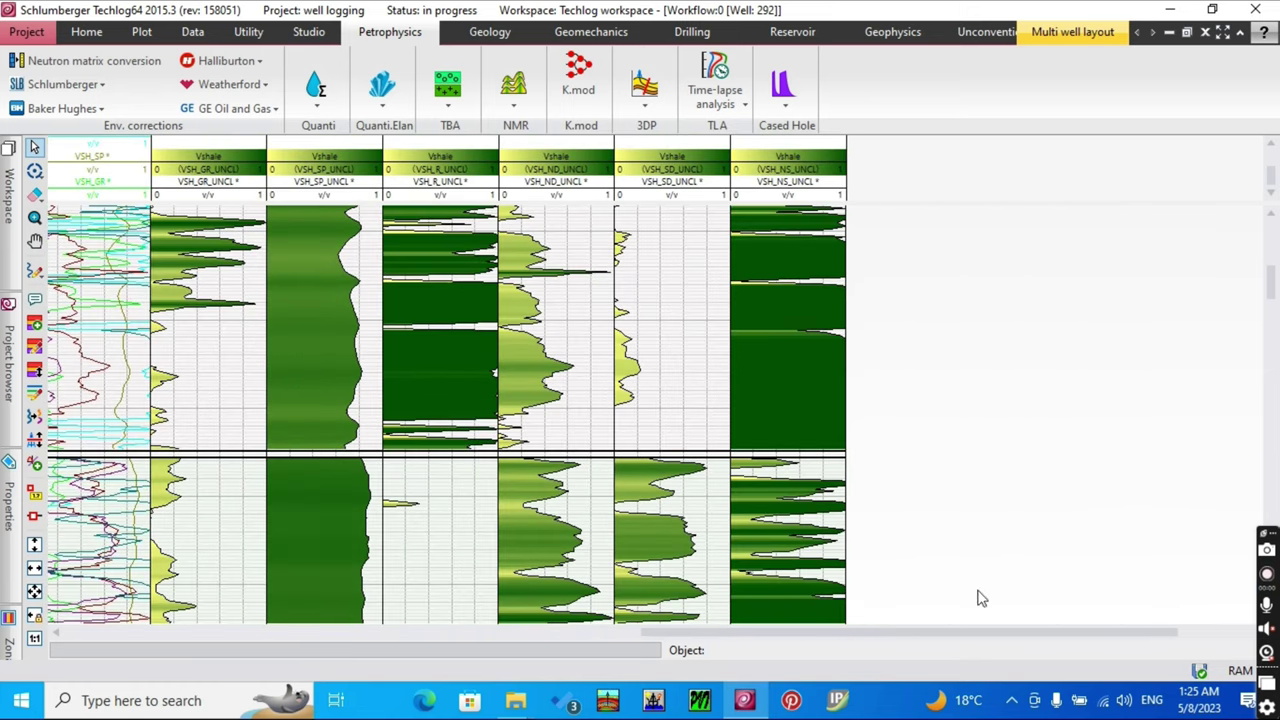
left_click_drag(955, 634, 765, 634)
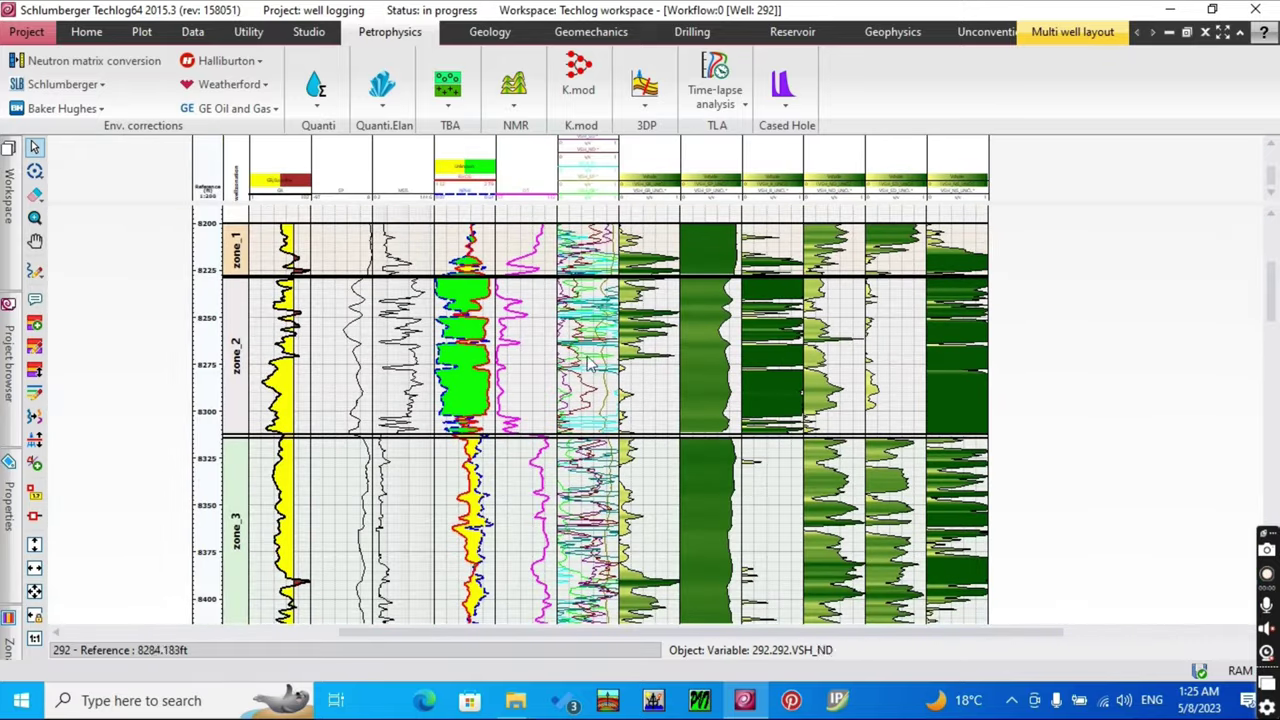
scroll(758, 405, "down", 5)
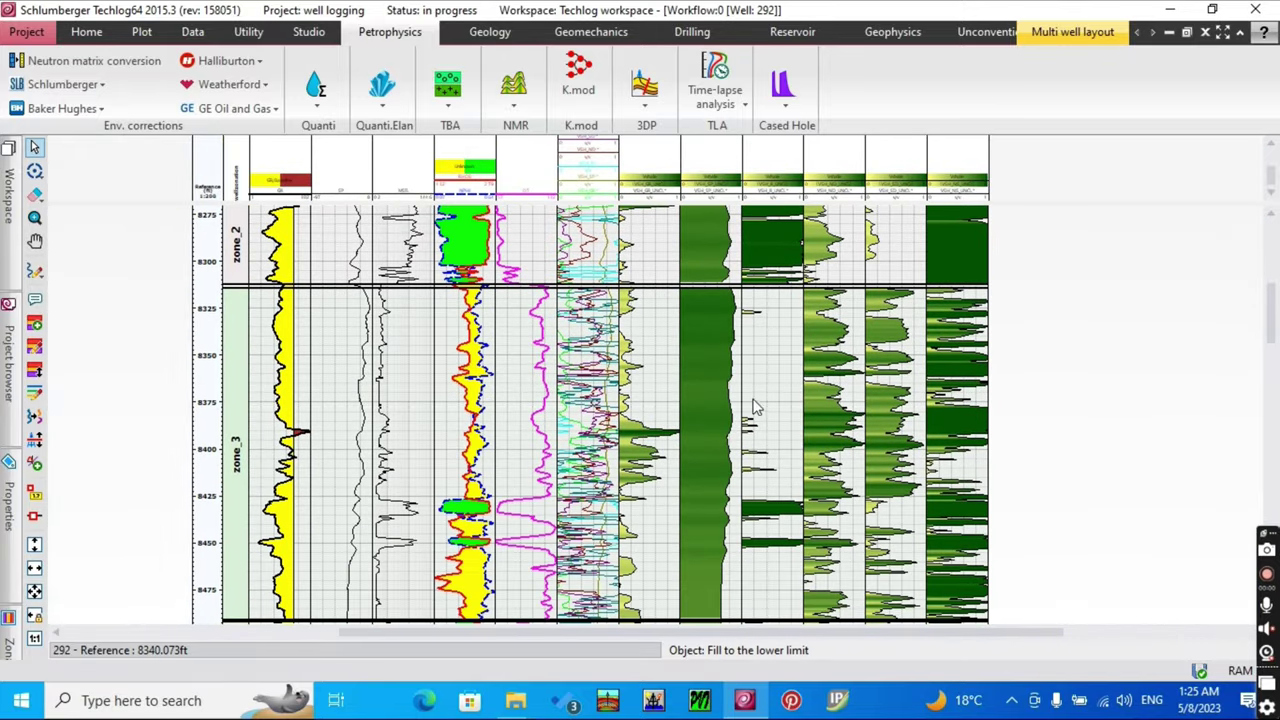
scroll(758, 405, "down", 4)
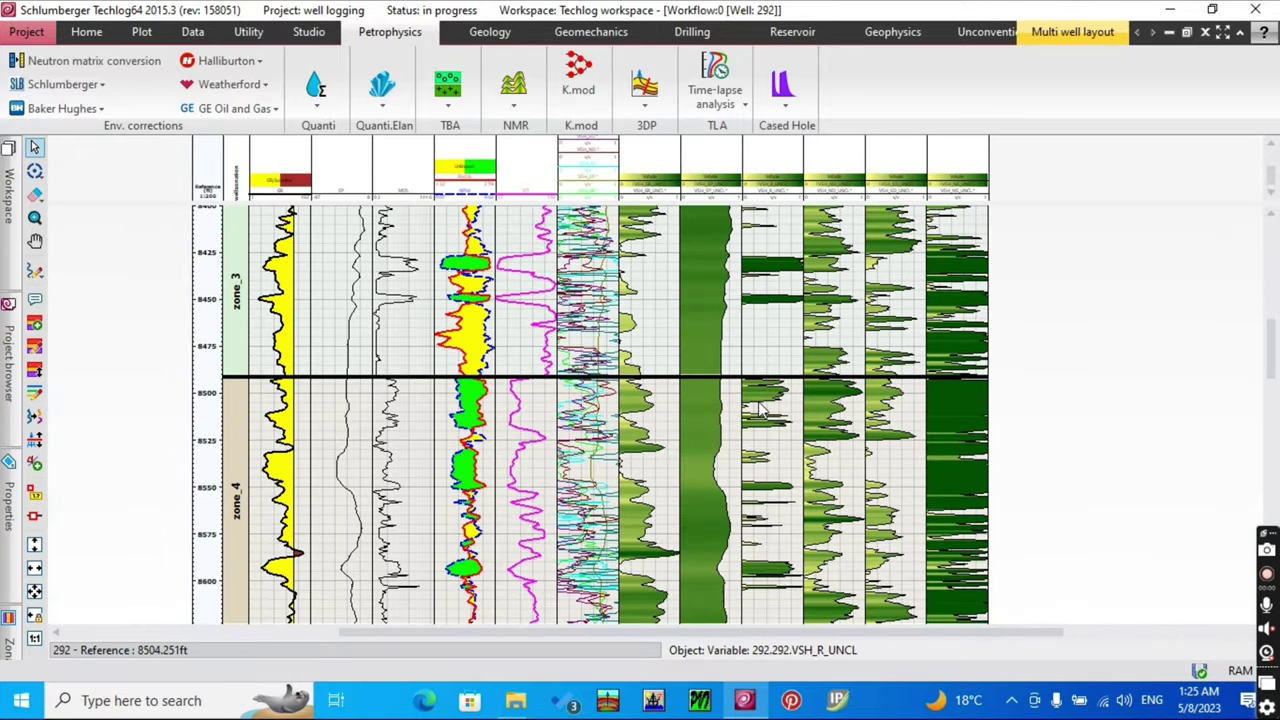
scroll(708, 436, "down", 6)
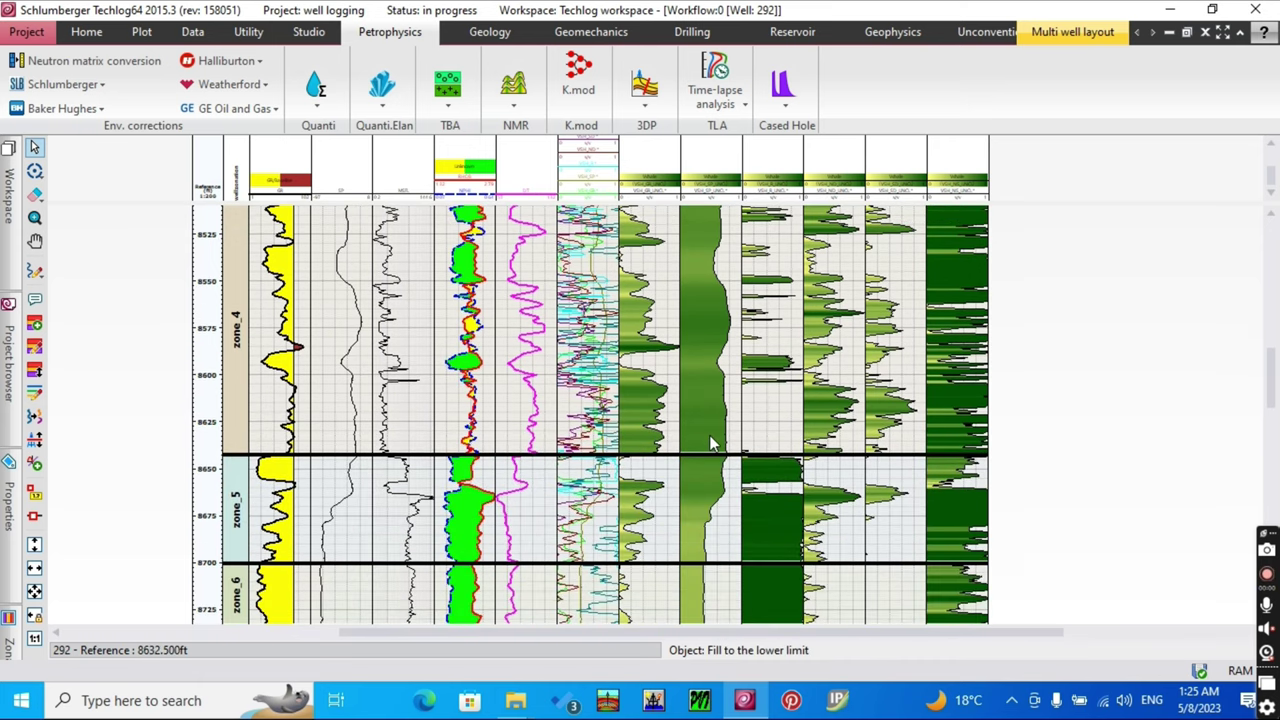
scroll(860, 423, "down", 6)
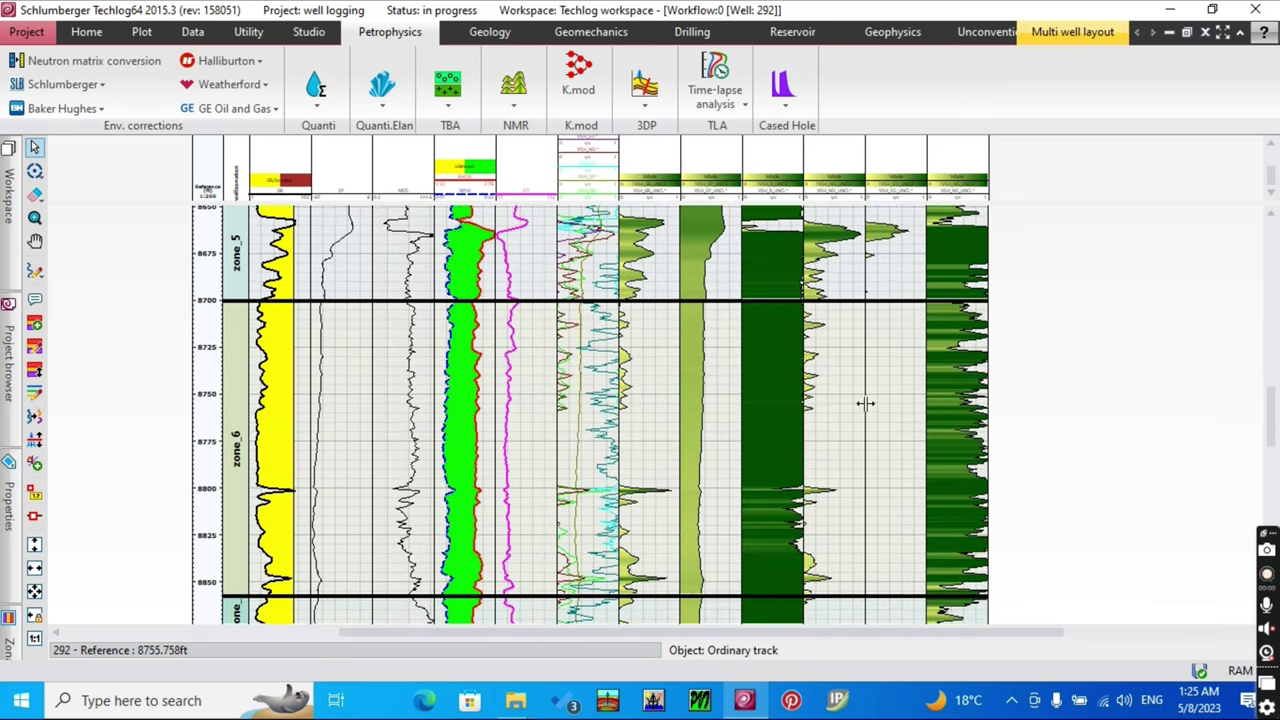
scroll(873, 458, "down", 3)
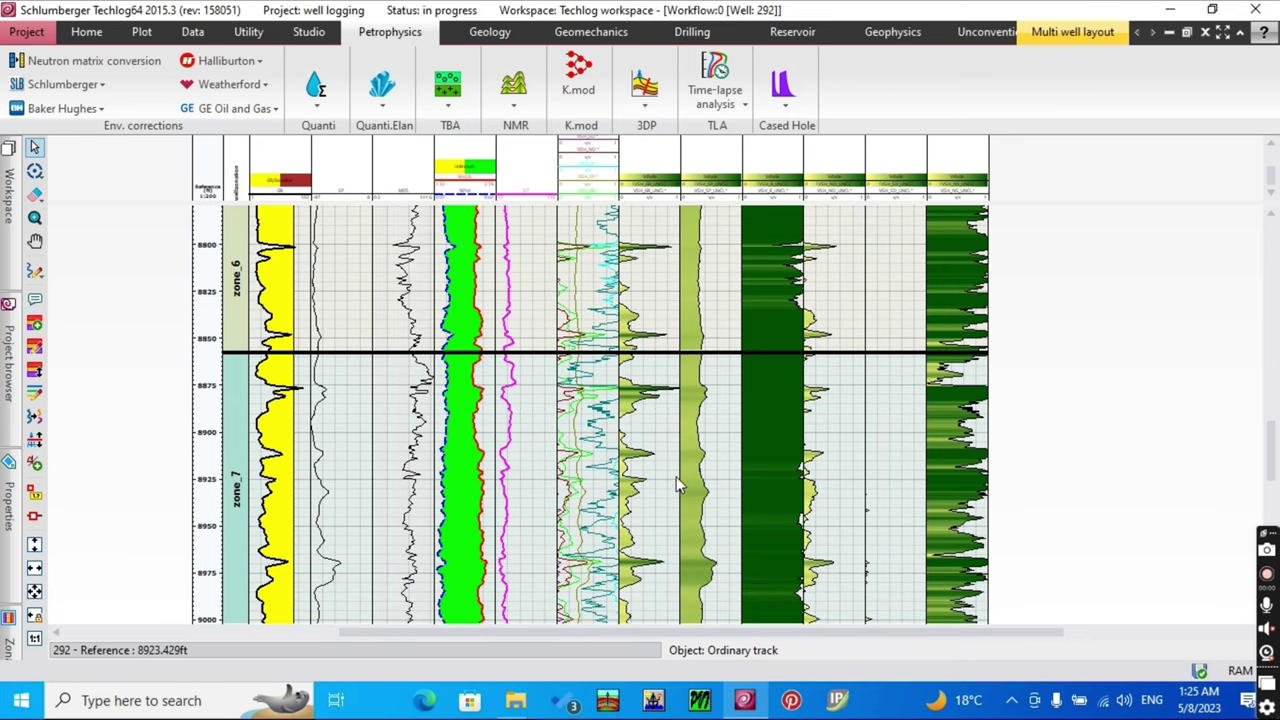
scroll(640, 490, "down", 5)
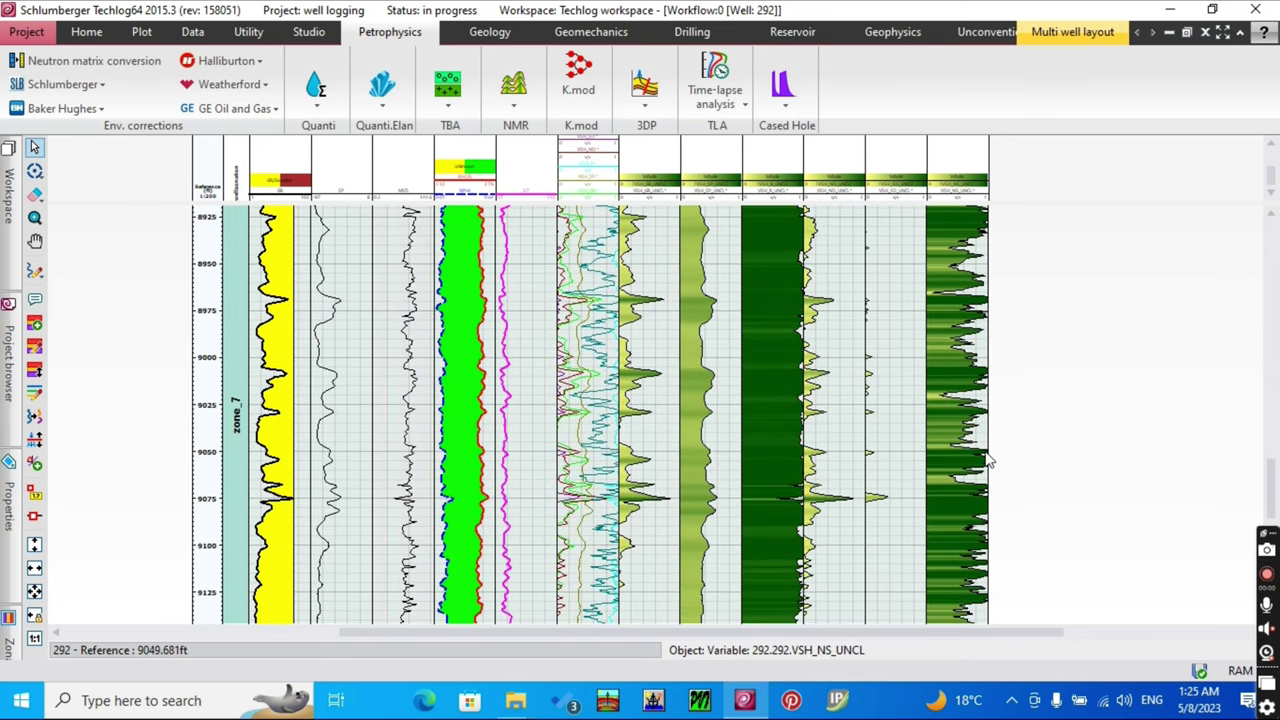
scroll(991, 438, "down", 2)
scroll(993, 447, "down", 5)
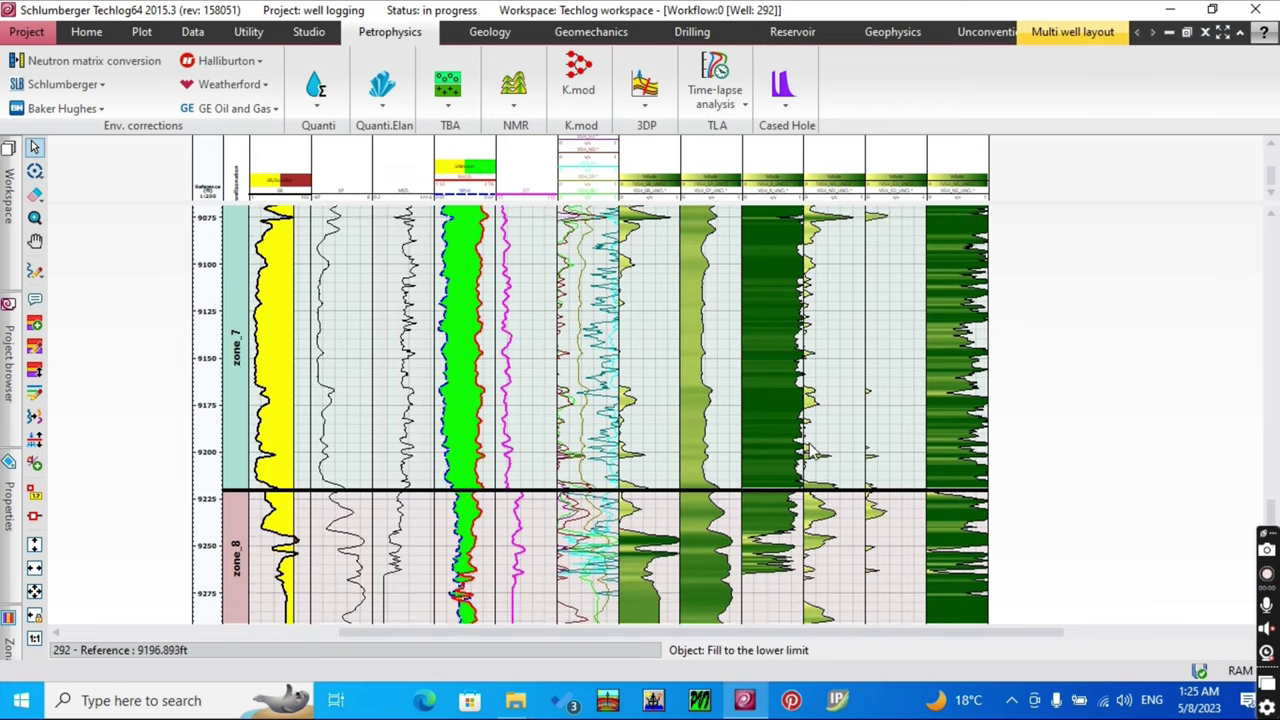
scroll(1031, 449, "up", 4)
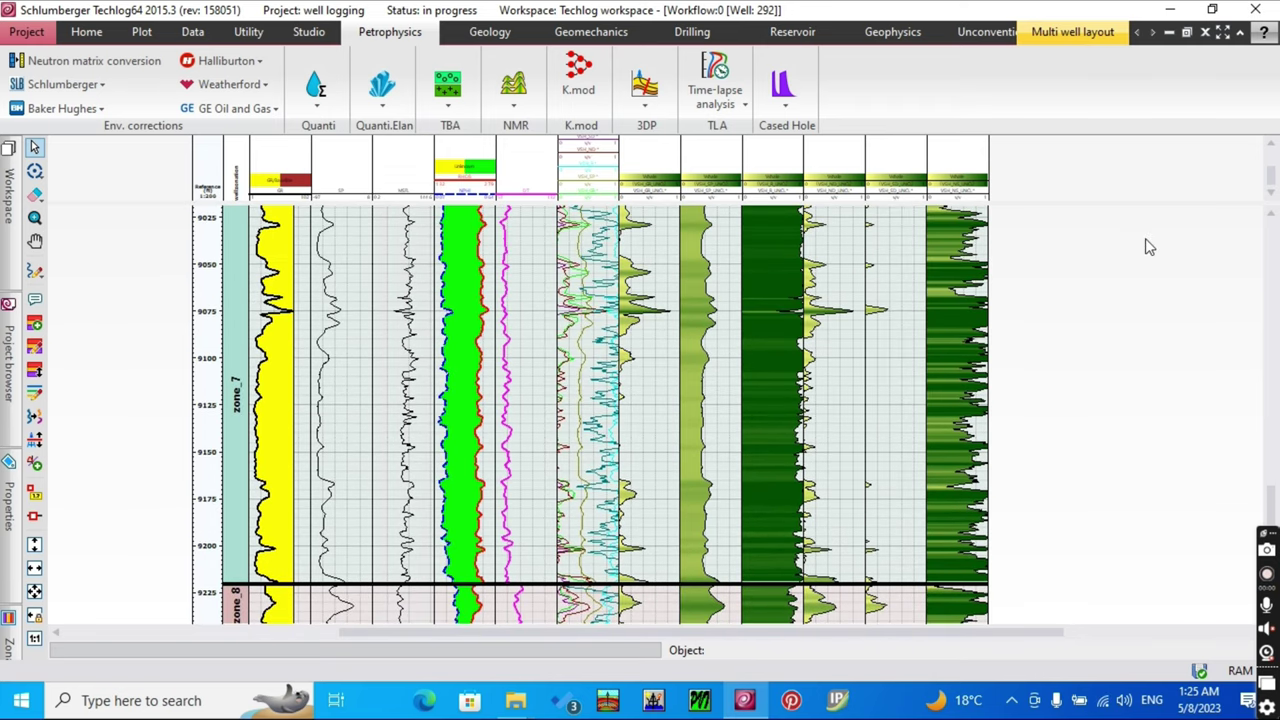
- Close the shale volume Workflow layout without saving it and return to well 292's original log layout
left_click(1206, 34)
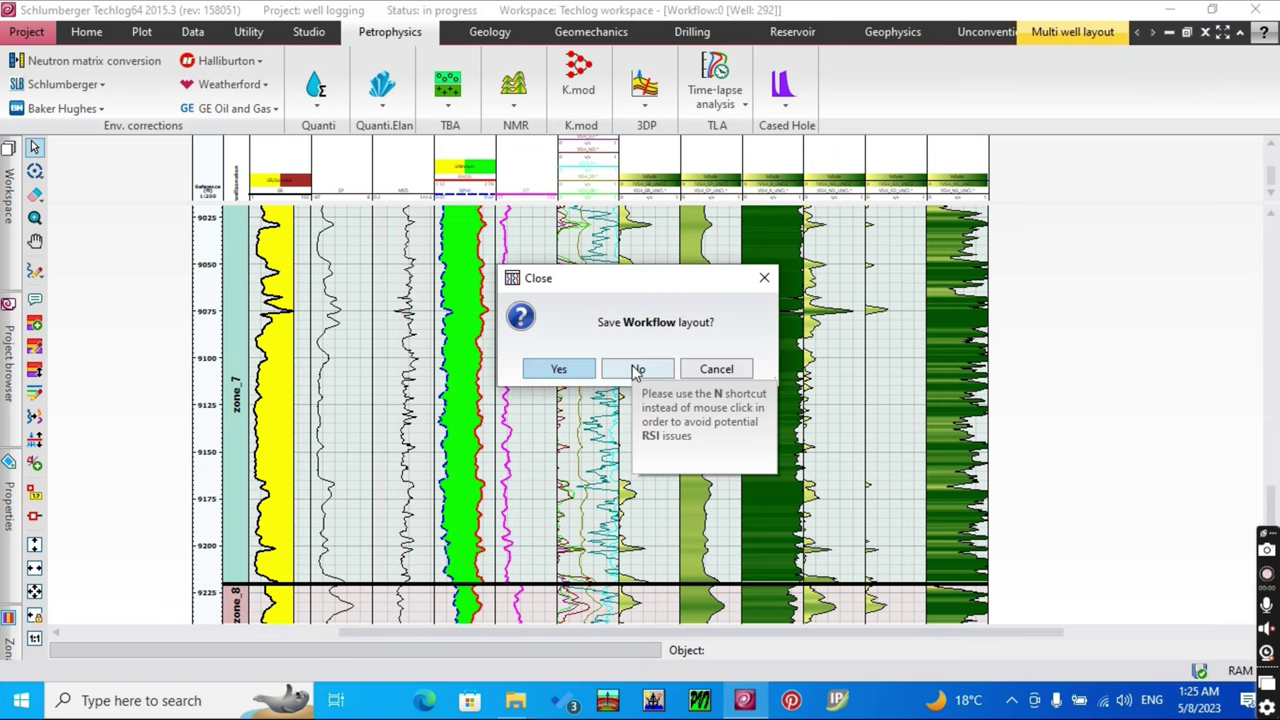
left_click(635, 370)
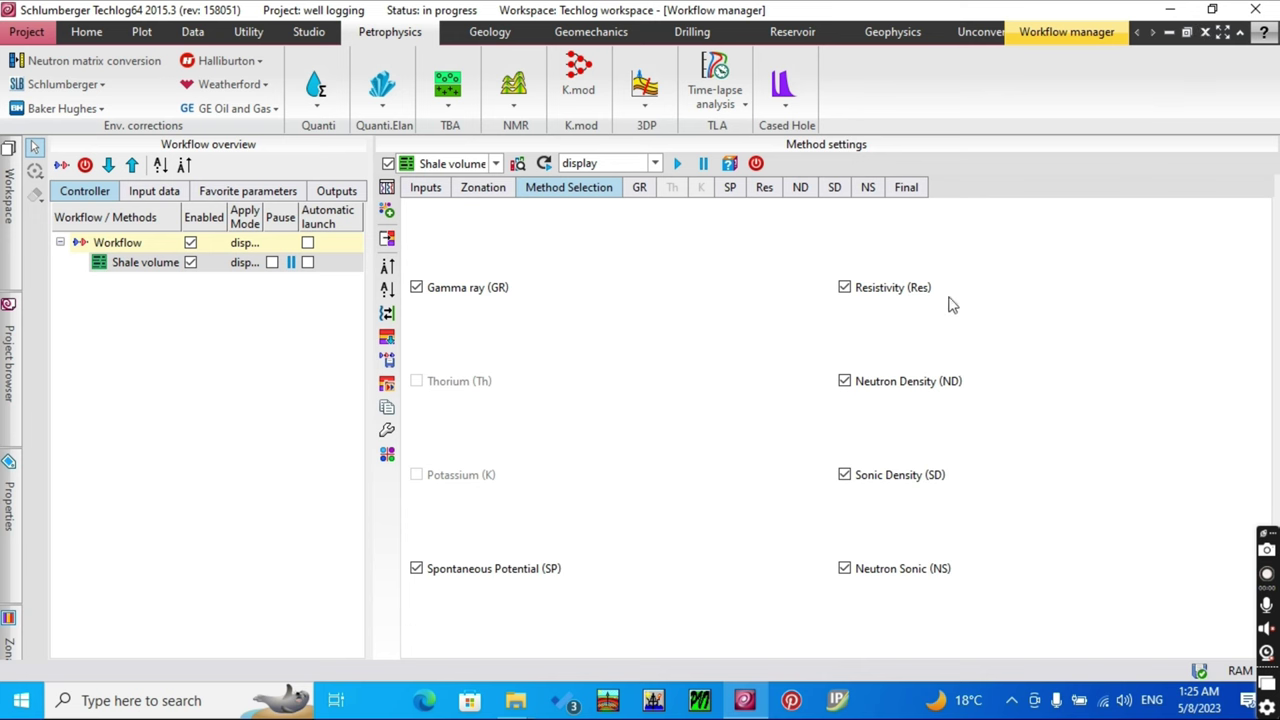
left_click(1187, 33)
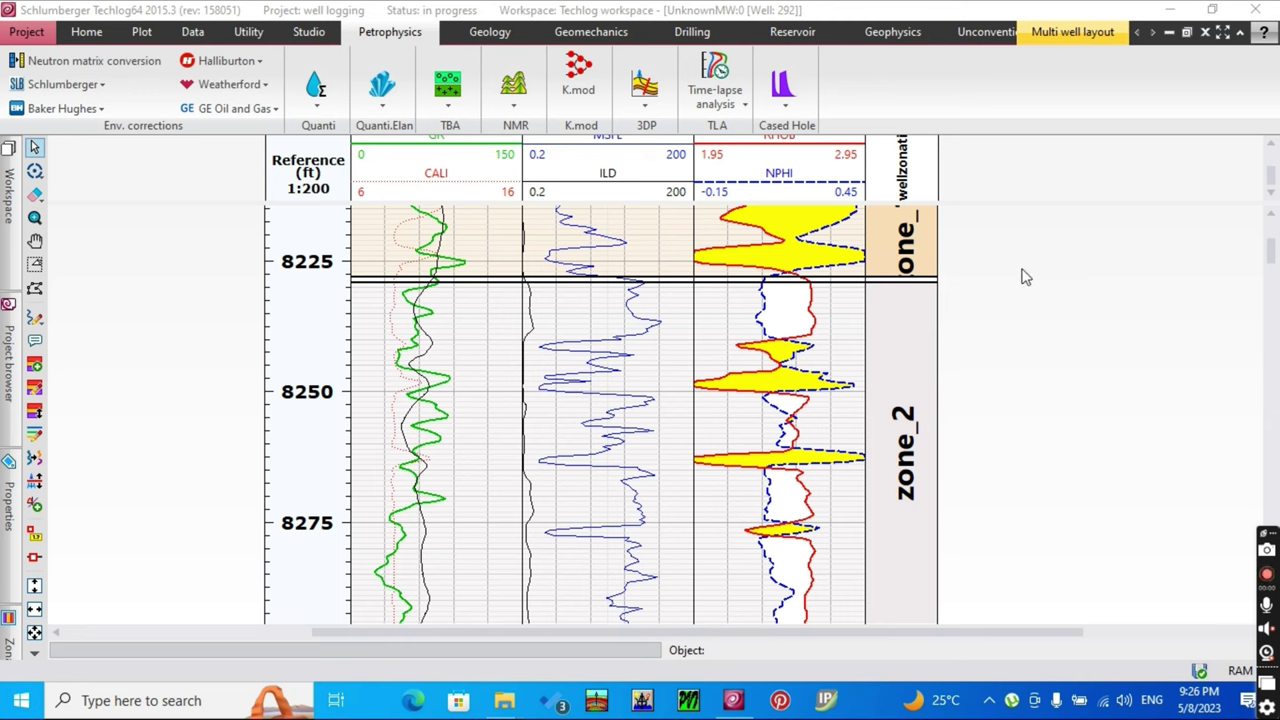
- Start the effective porosity Neutron - Density method and assign dataset 292's NPHI to Neutron Porosity
left_click(315, 90)
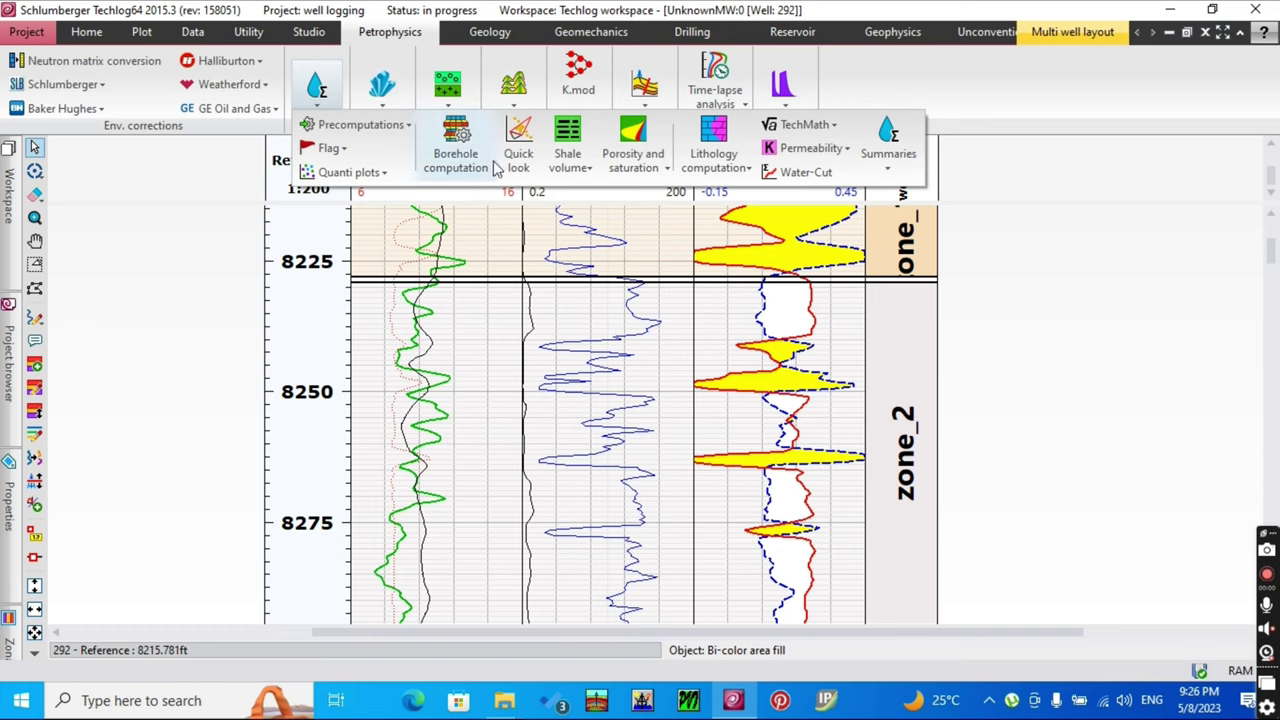
left_click(647, 172)
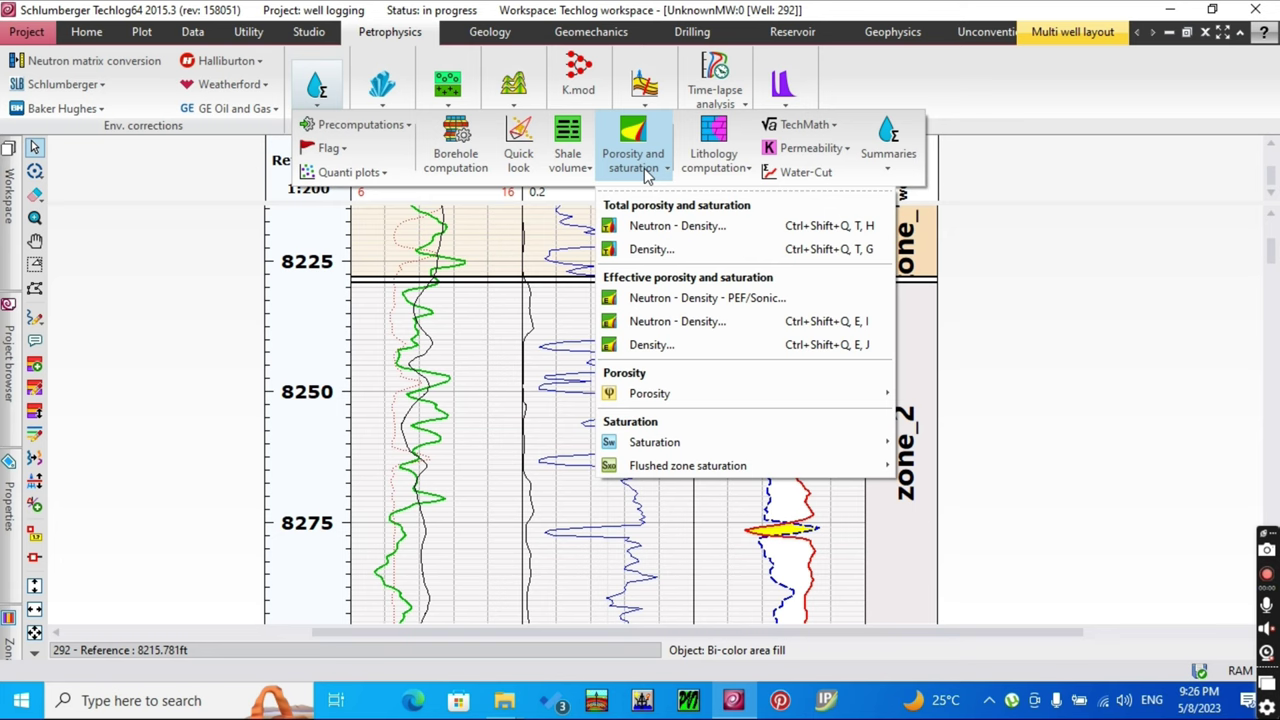
mouse_move(675, 398)
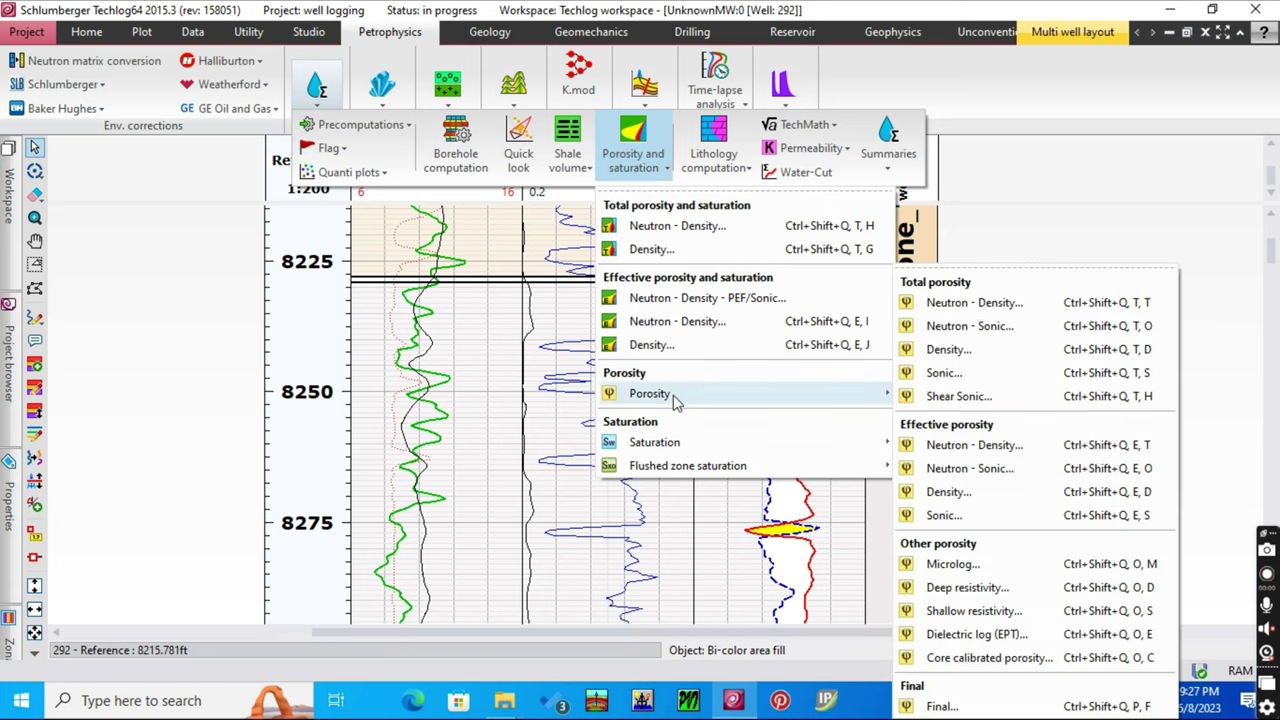
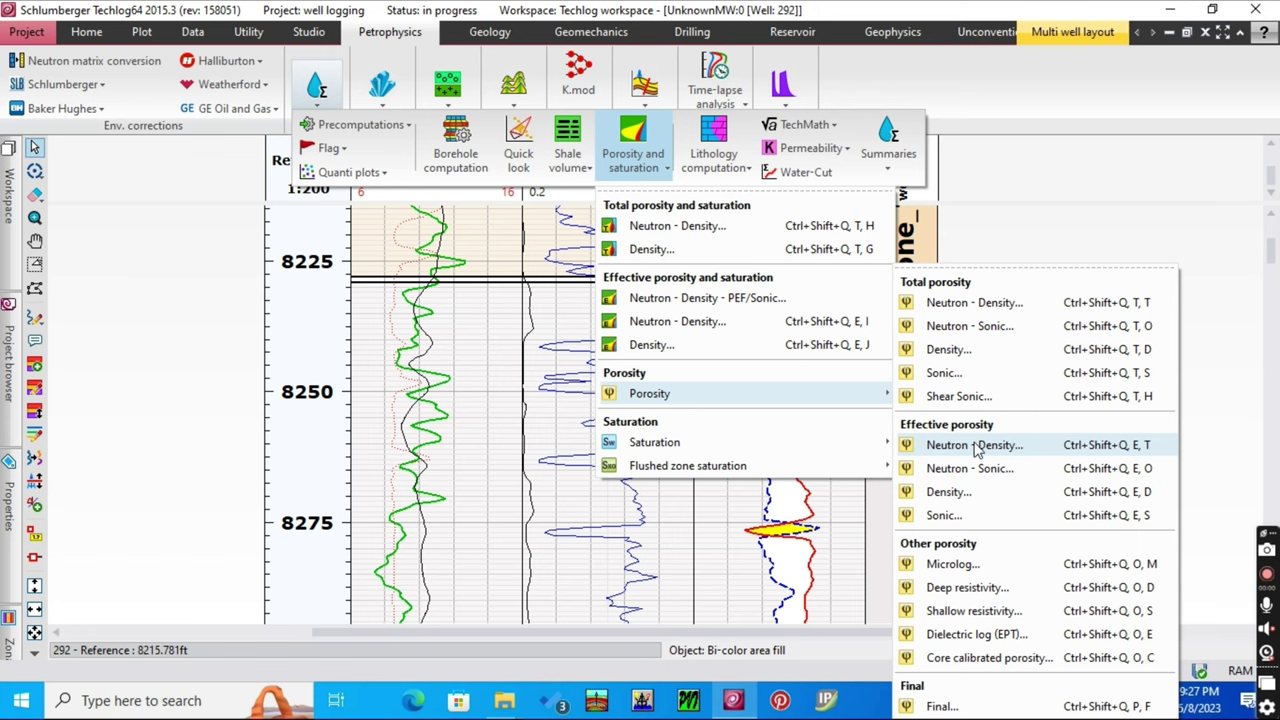
left_click(970, 444)
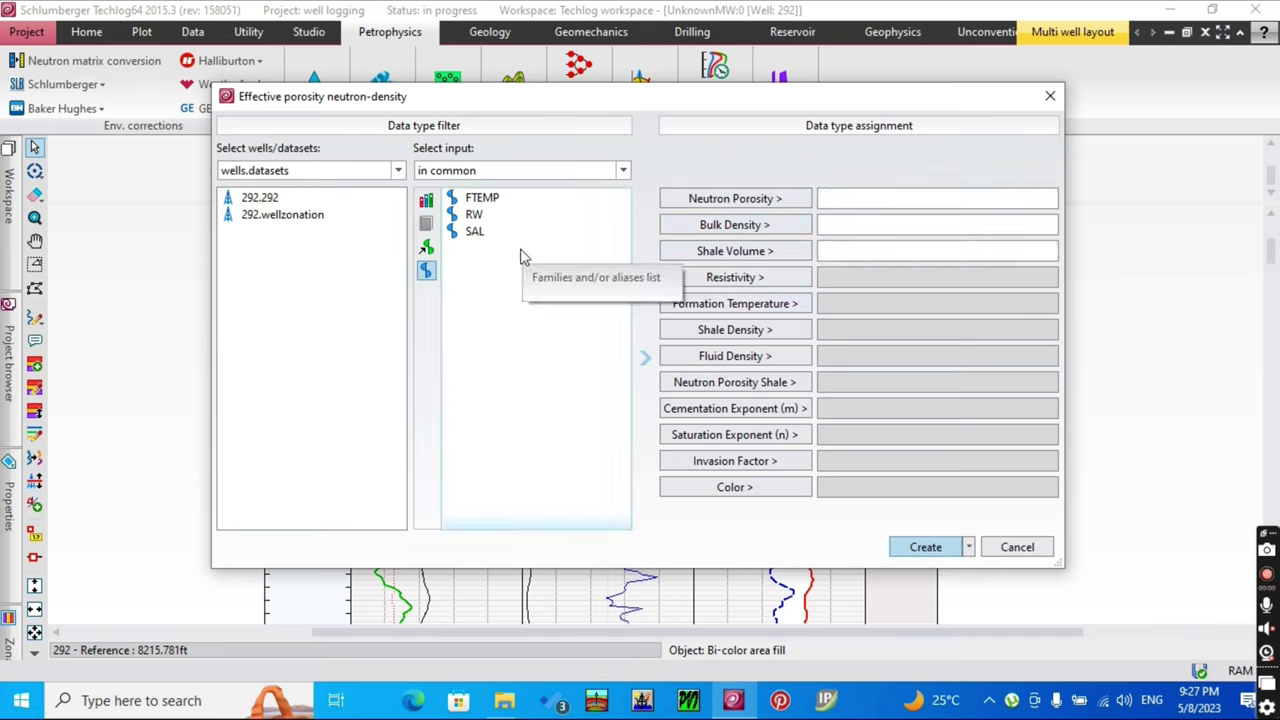
left_click(272, 198)
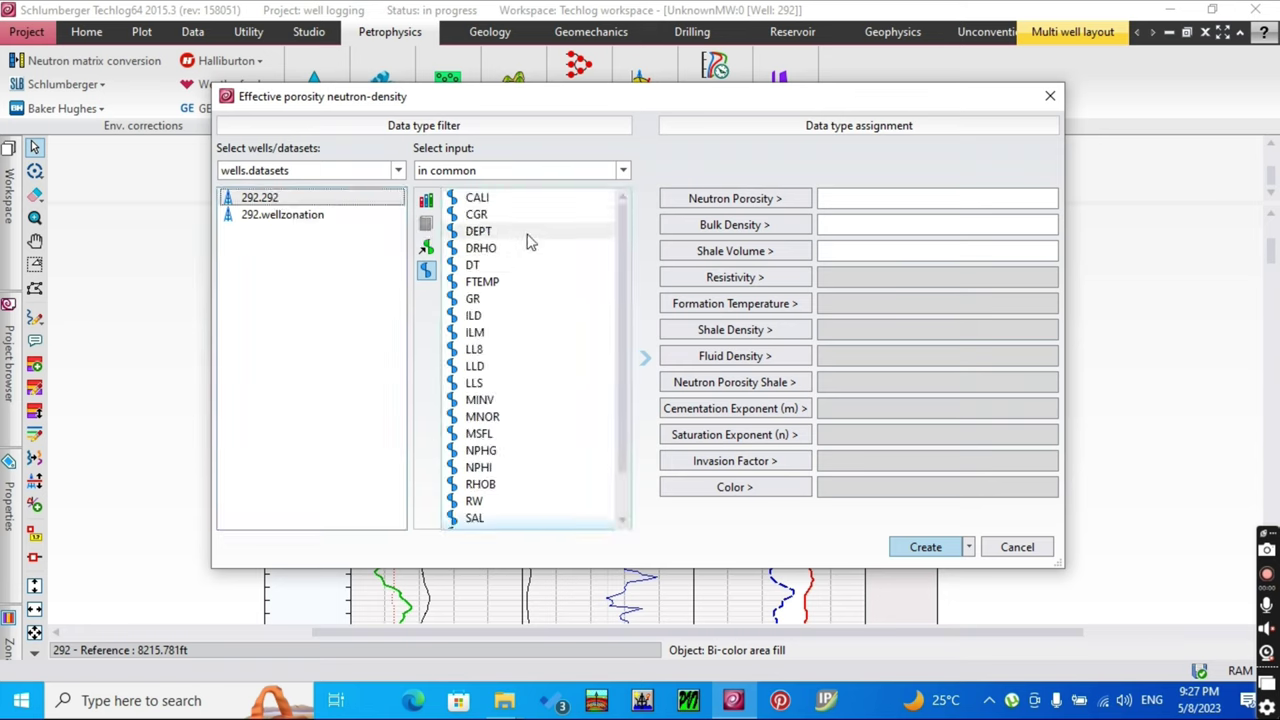
scroll(558, 290, "down", 1)
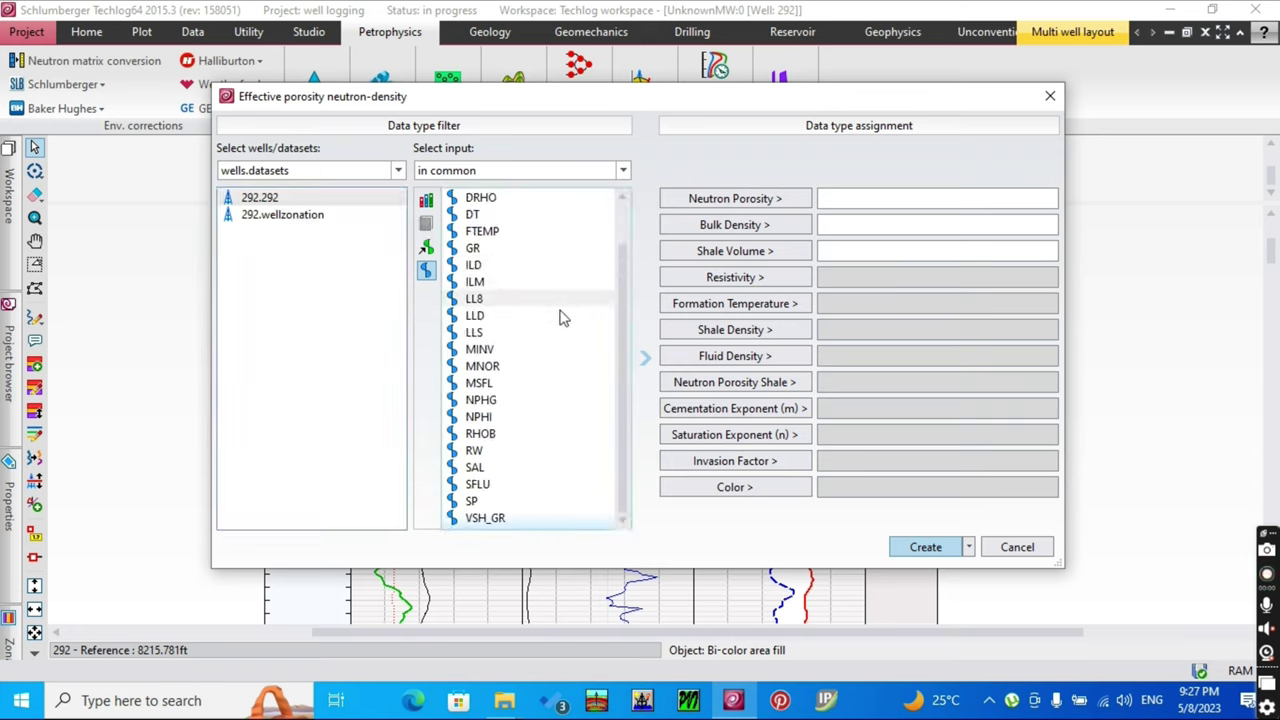
left_click(538, 419)
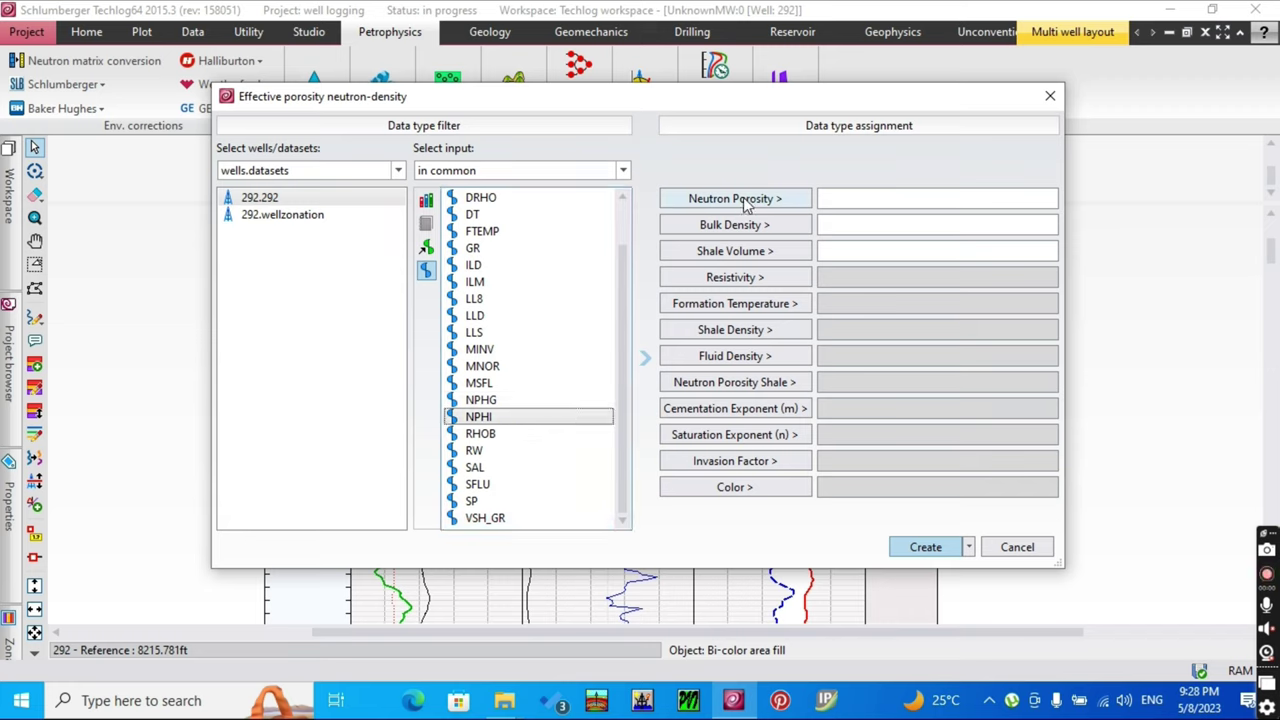
left_click(743, 200)
- Assign RHOB to Bulk Density and VSH_GR to Shale Volume, and create the effective porosity method
left_click(501, 436)
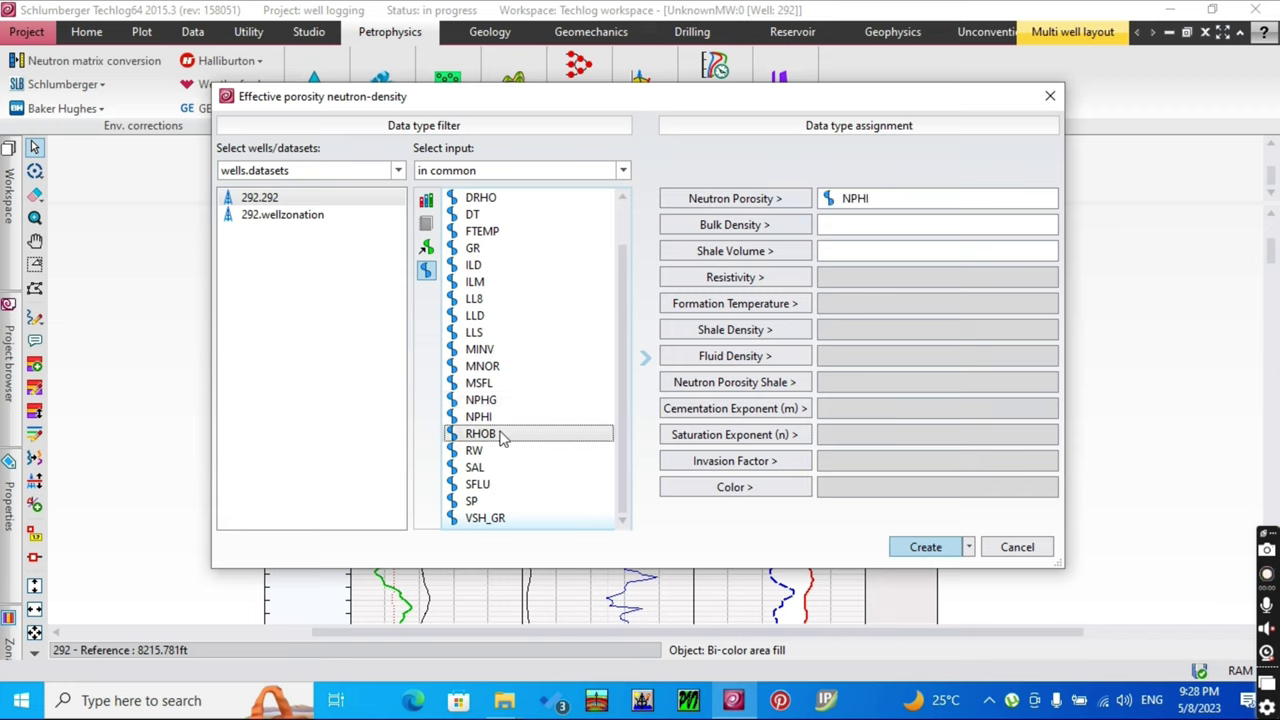
left_click(724, 228)
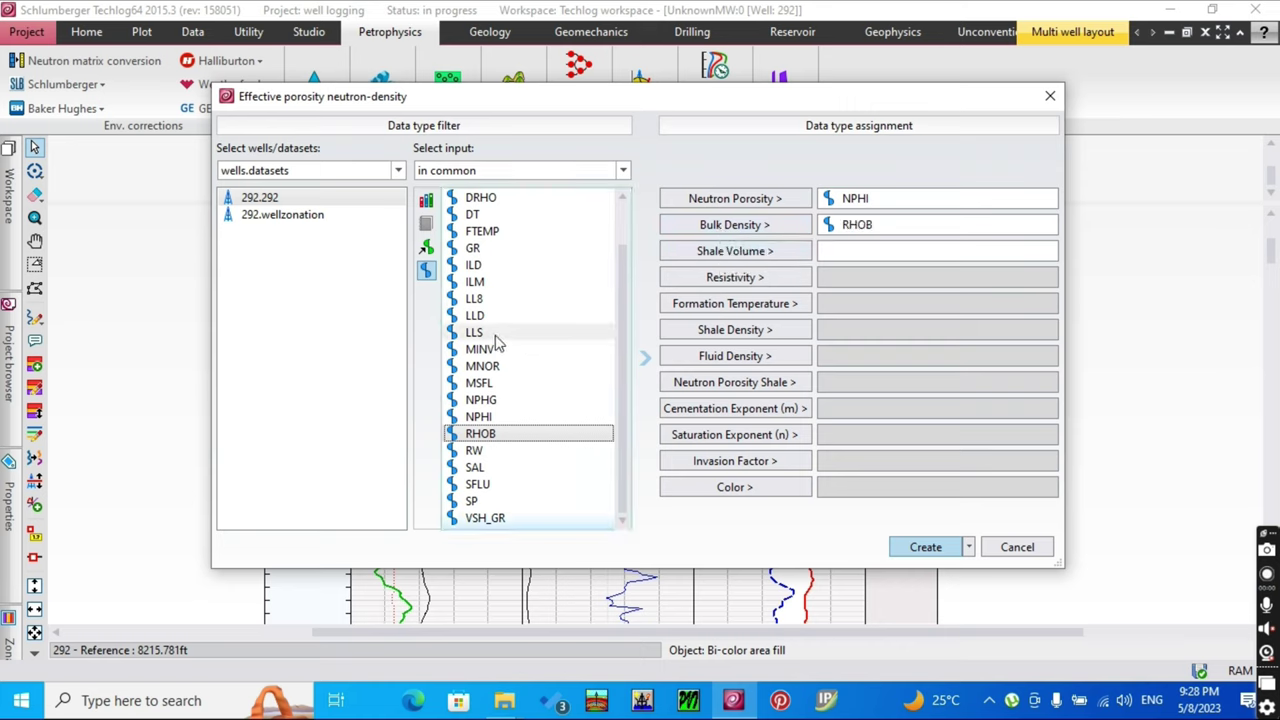
left_click(524, 519)
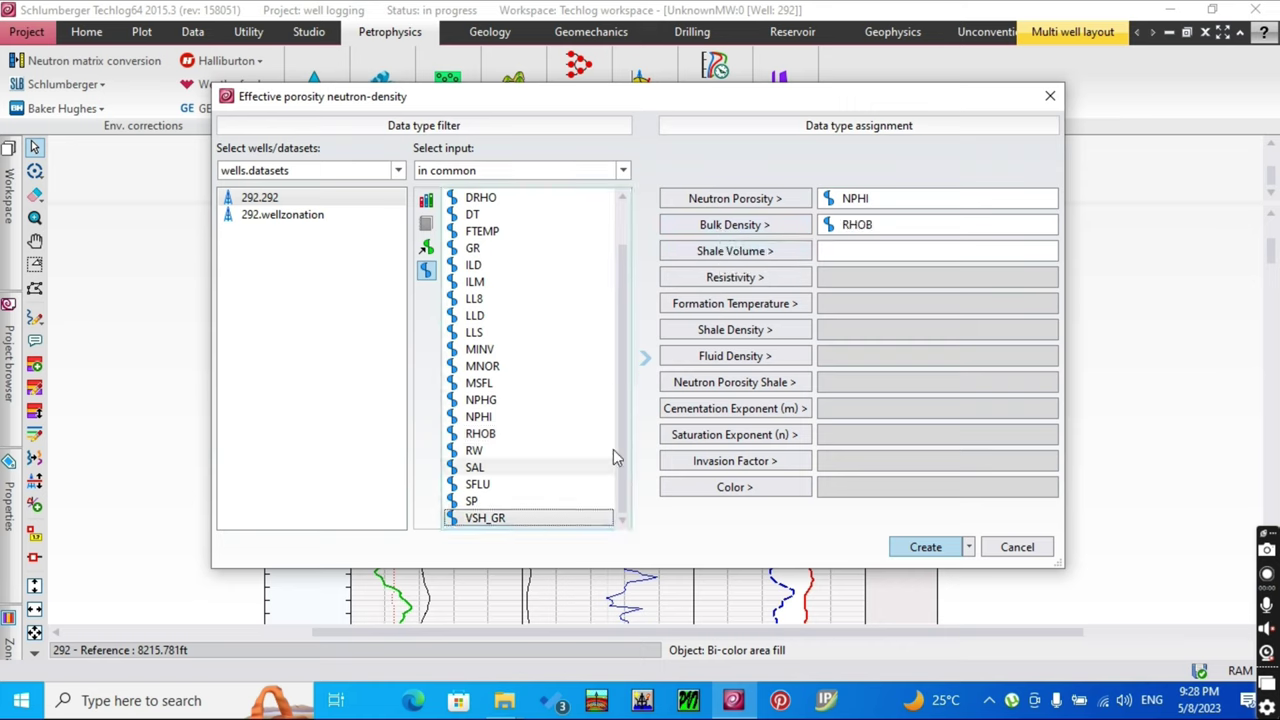
left_click(728, 254)
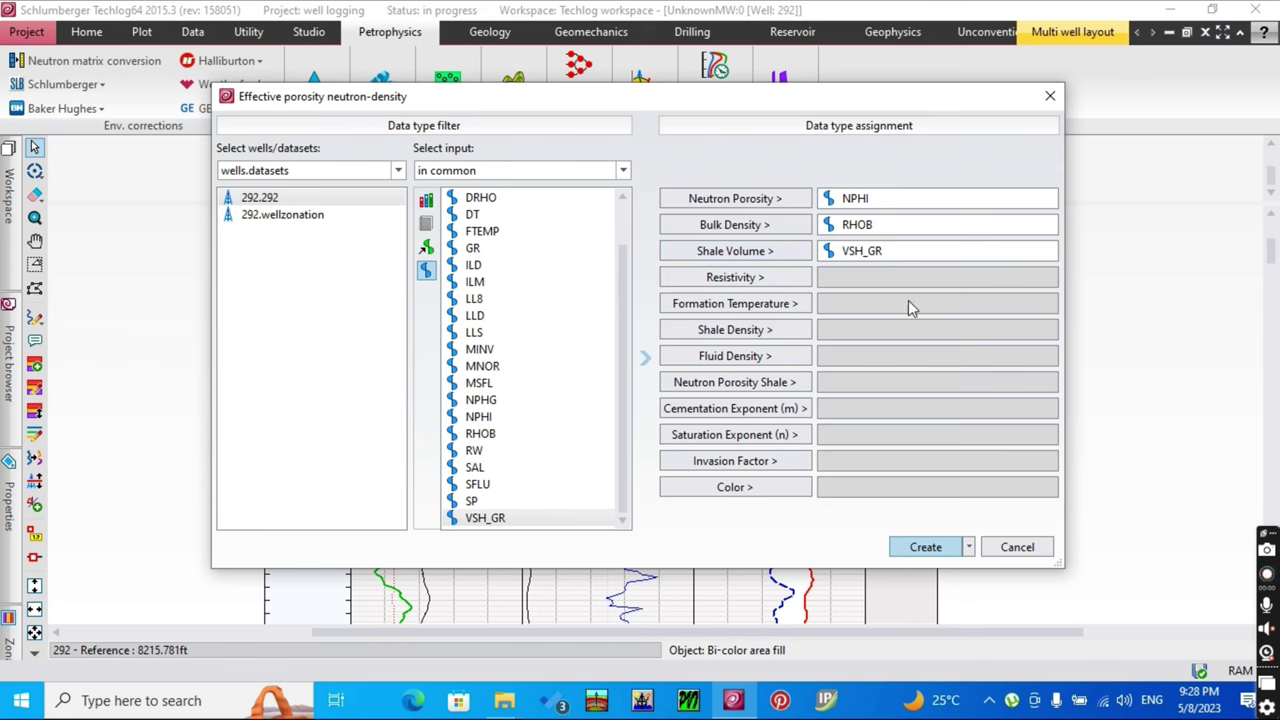
left_click(925, 550)
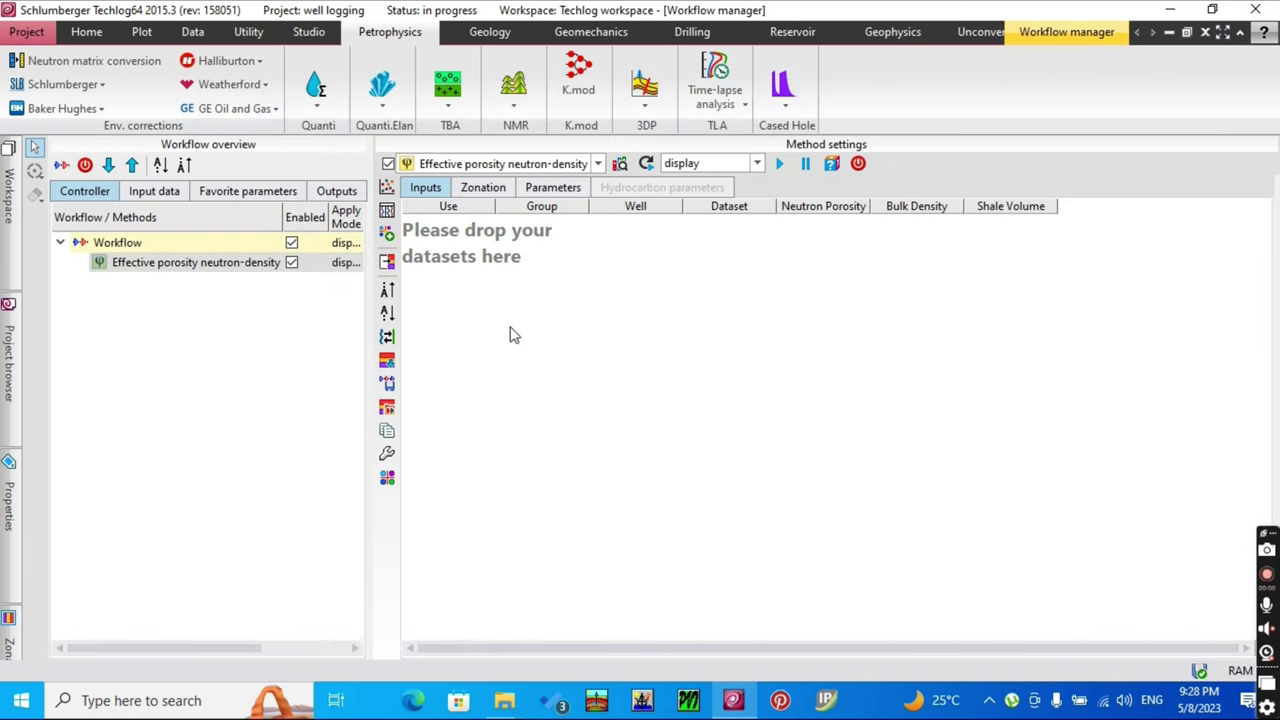
- Add well 292 to the effective porosity inputs and remove the wellzonation dataset line, keeping only dataset 292
left_click(8, 345)
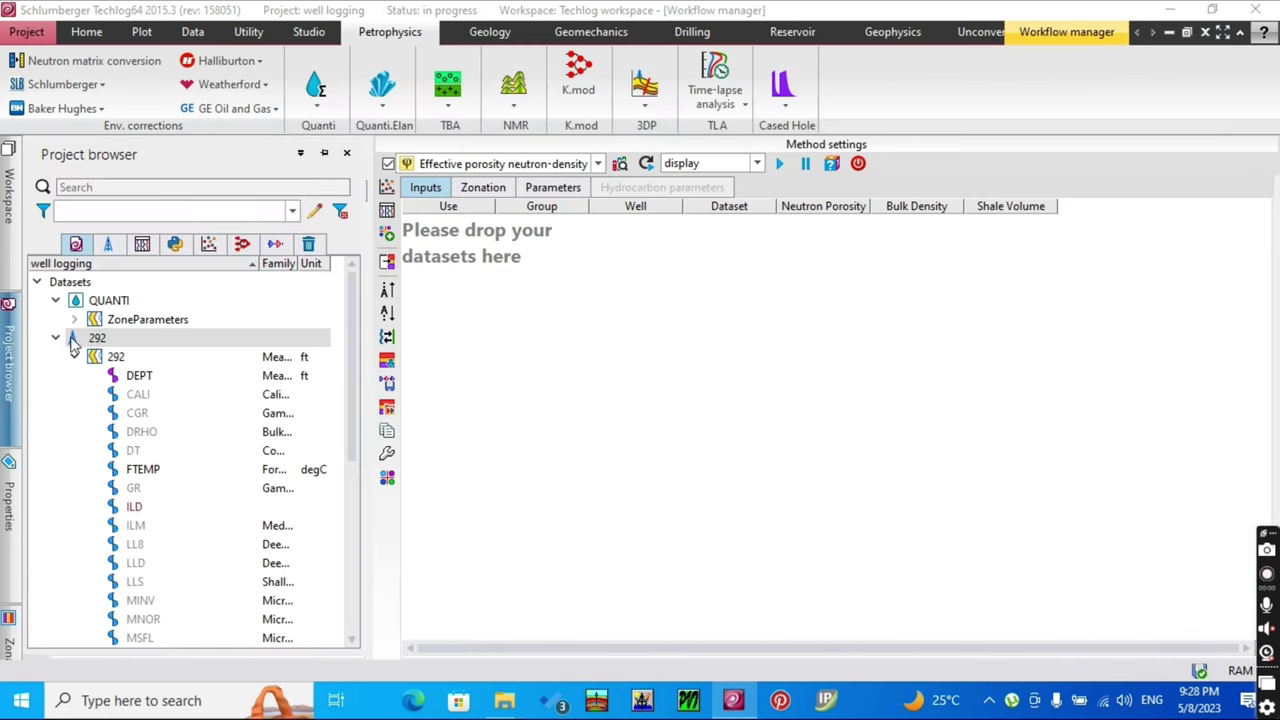
left_click_drag(92, 345, 560, 312)
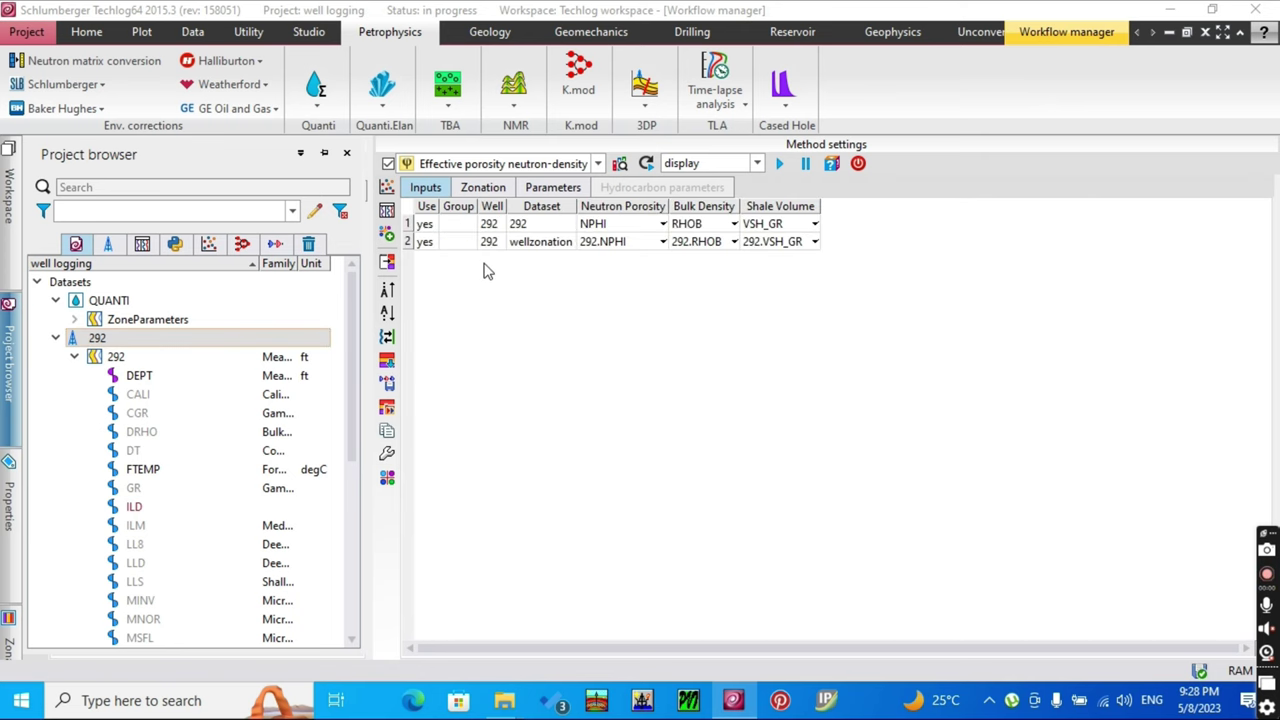
left_click(424, 244)
right_click(806, 245)
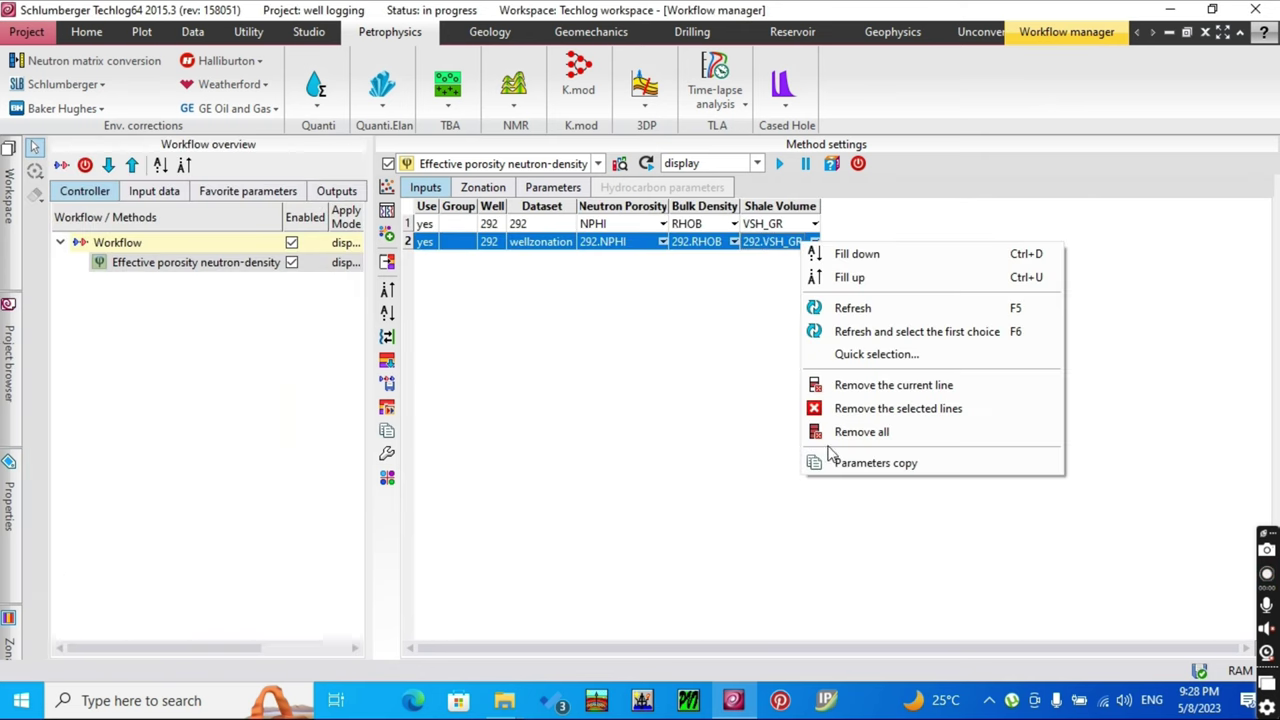
left_click(880, 410)
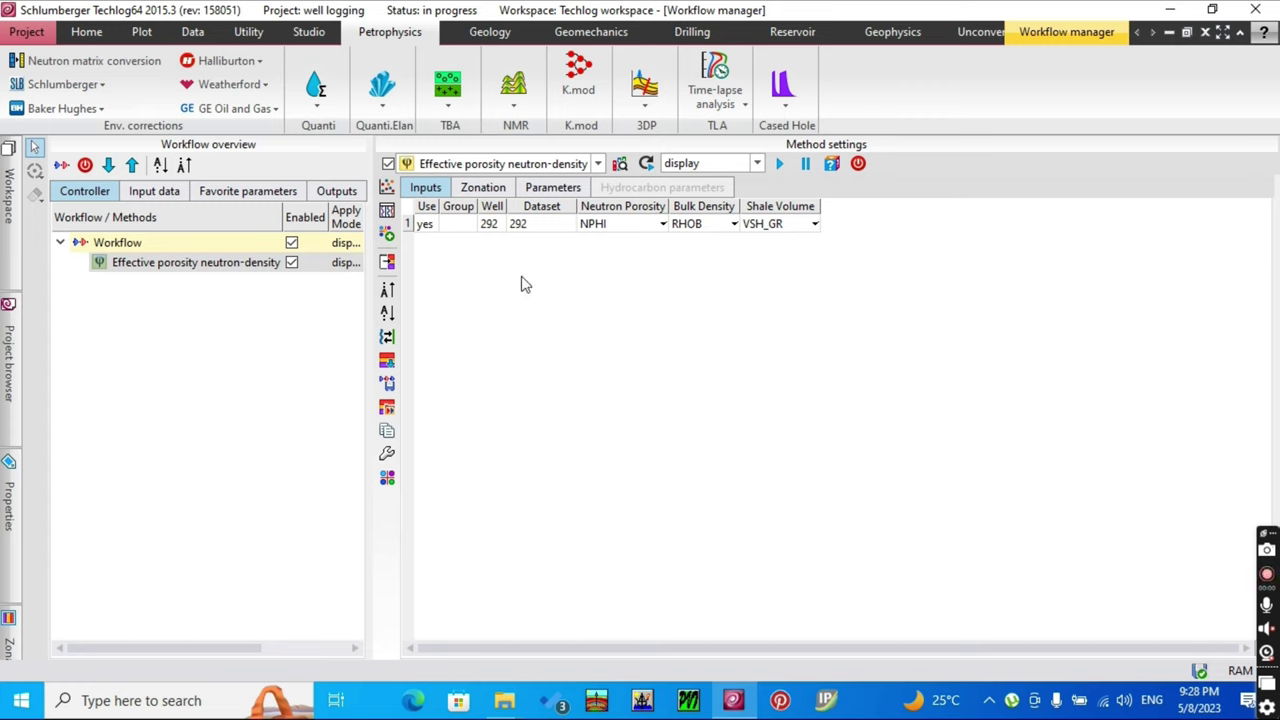
- Replace the effective porosity method's default zonation with wellzonation, including zone_1 to zone_8
left_click(468, 190)
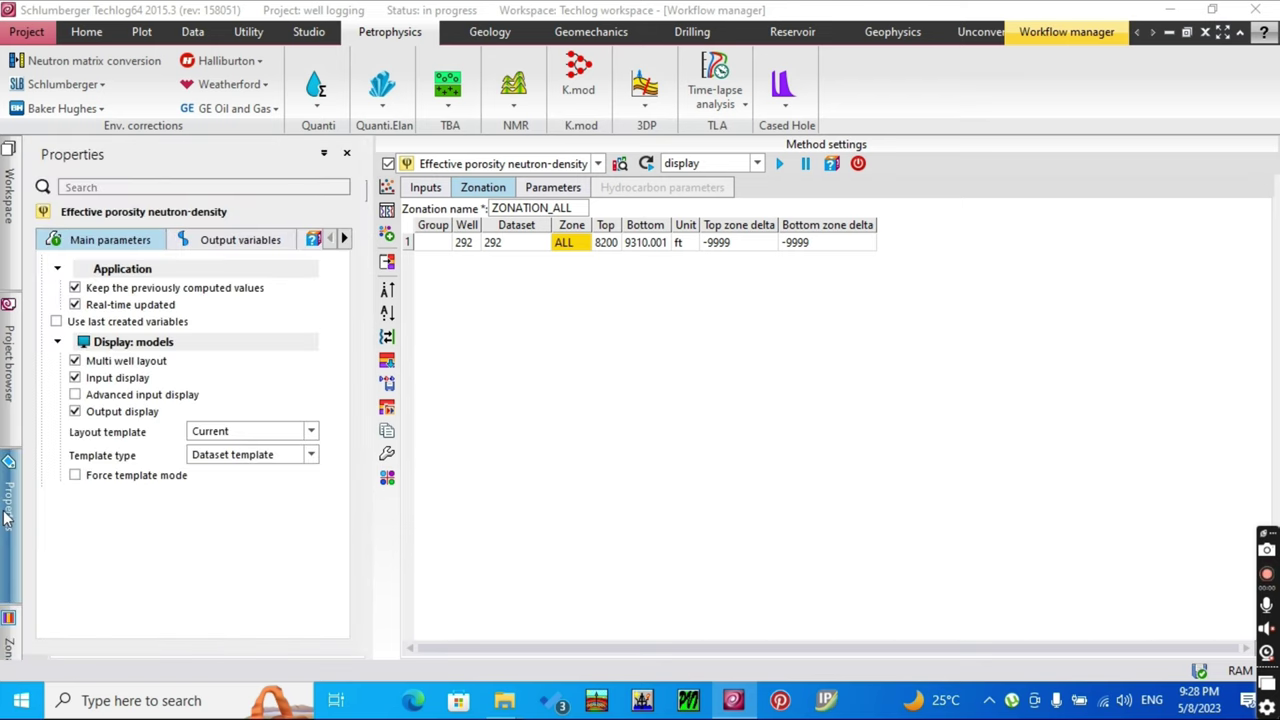
mouse_move(8, 638)
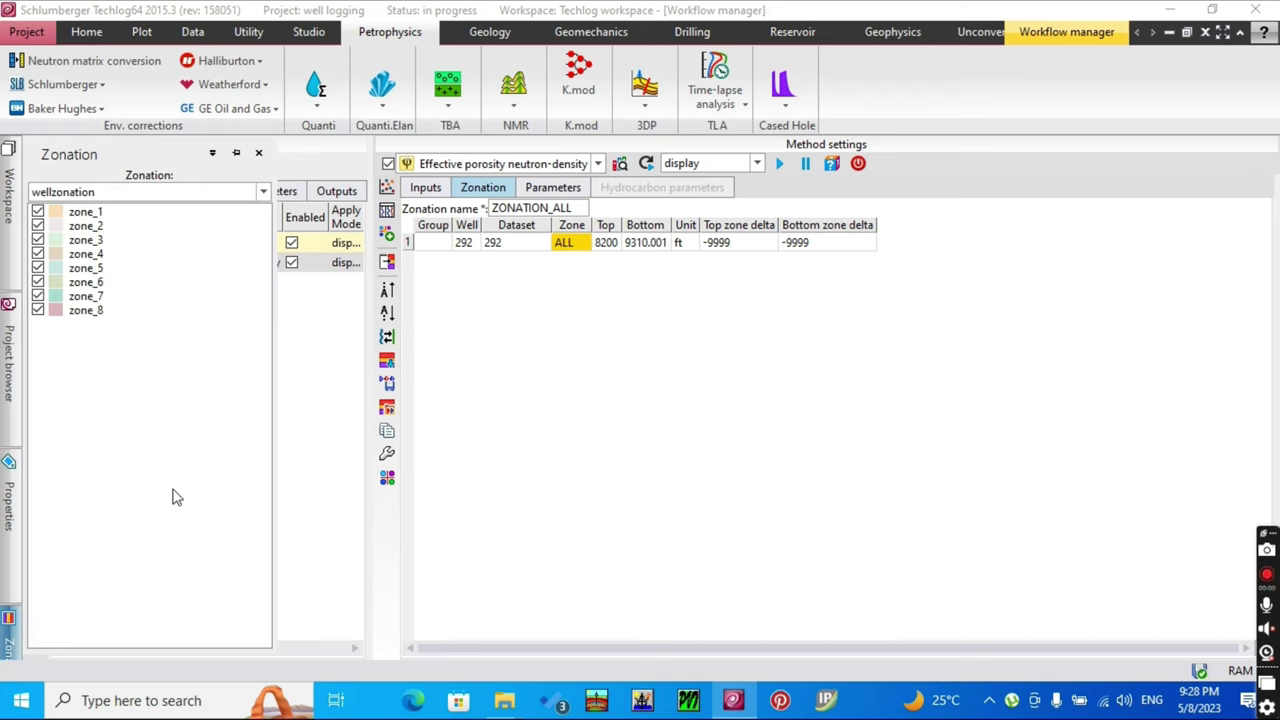
left_click(262, 192)
left_click(213, 228)
left_click(37, 211)
left_click(37, 225)
left_click(37, 240)
left_click(37, 254)
left_click(37, 268)
left_click(37, 282)
left_click(37, 296)
left_click(37, 310)
left_click(388, 264)
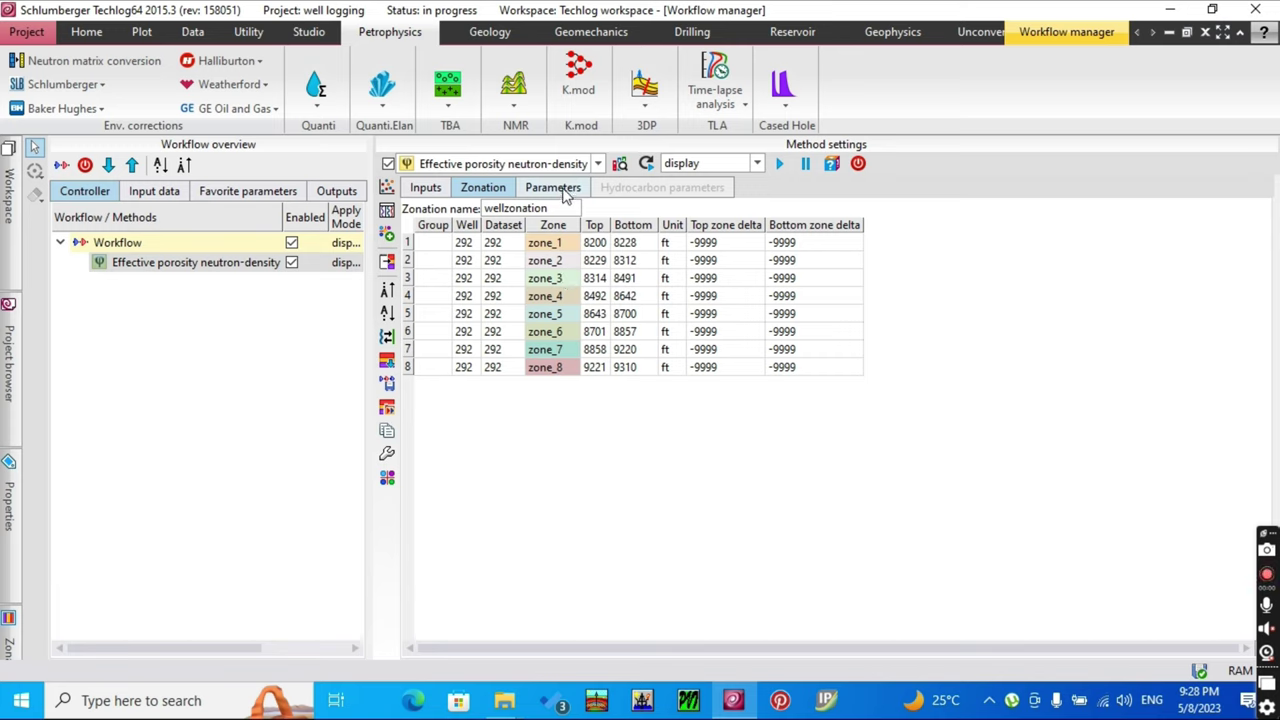
- Check the per-zone parameters and run the effective porosity neutron-density method in display mode for zone_1 to zone_8
left_click(562, 190)
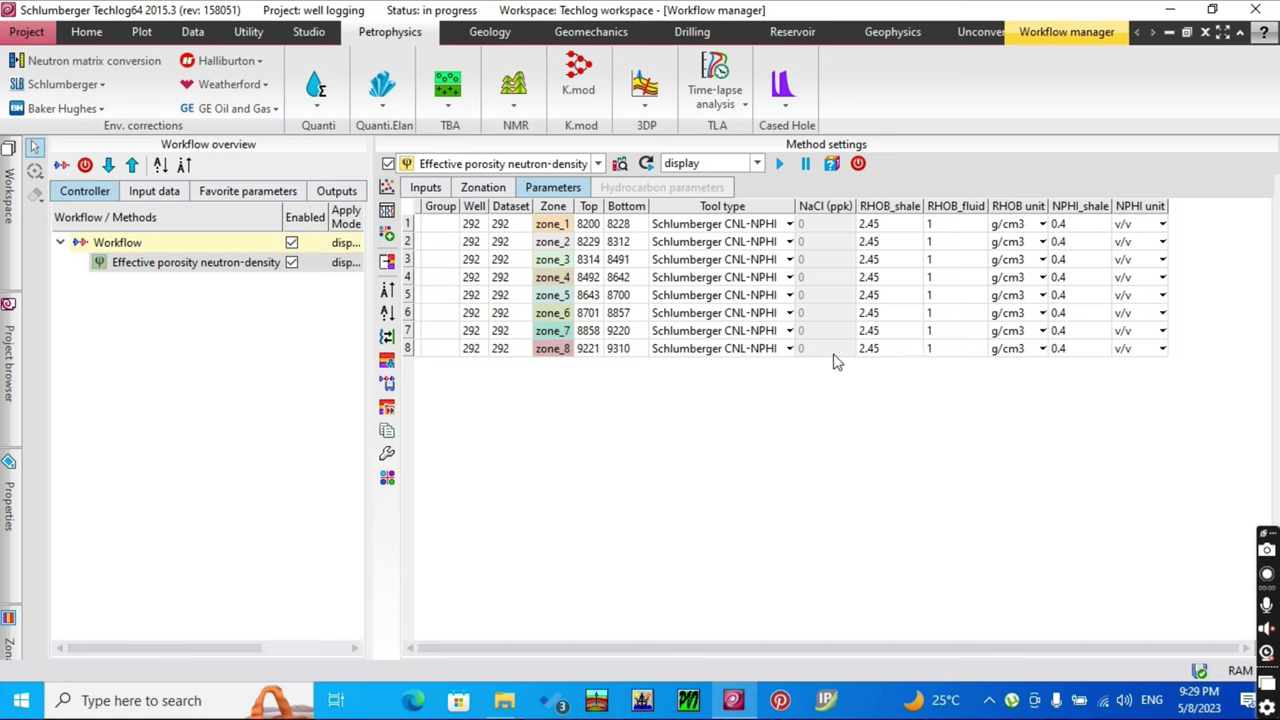
left_click(777, 164)
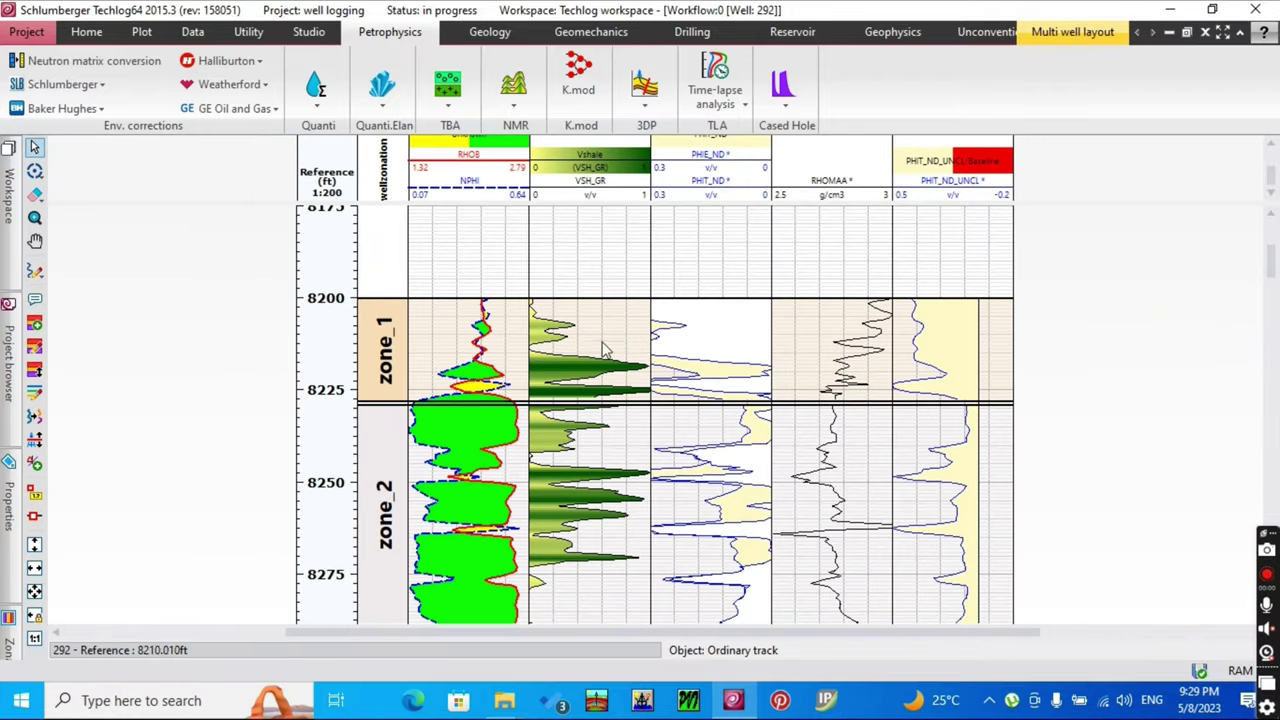
- Enlarge the log layout's header area to reveal the track headers, and examine the PHIE_ND and PHIT_ND curves through zone_1 and zone_2
scroll(605, 360, "down", 2)
scroll(605, 365, "down", 3)
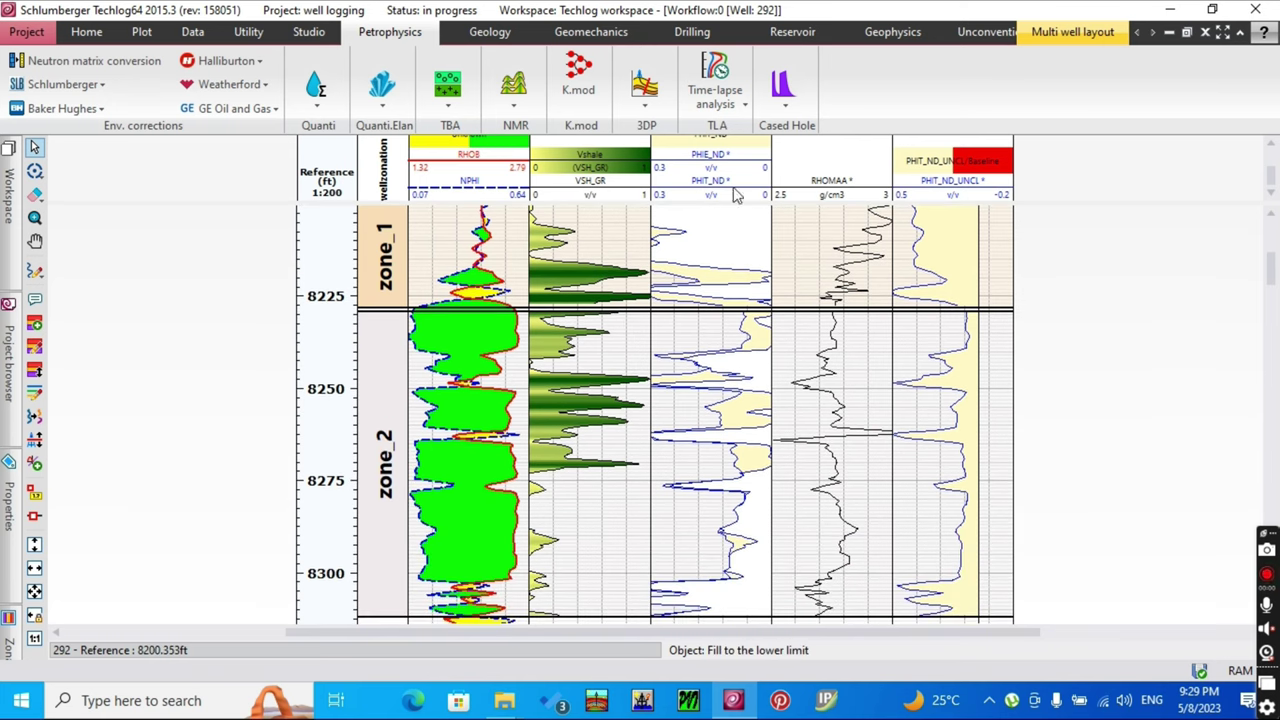
left_click_drag(743, 200, 738, 272)
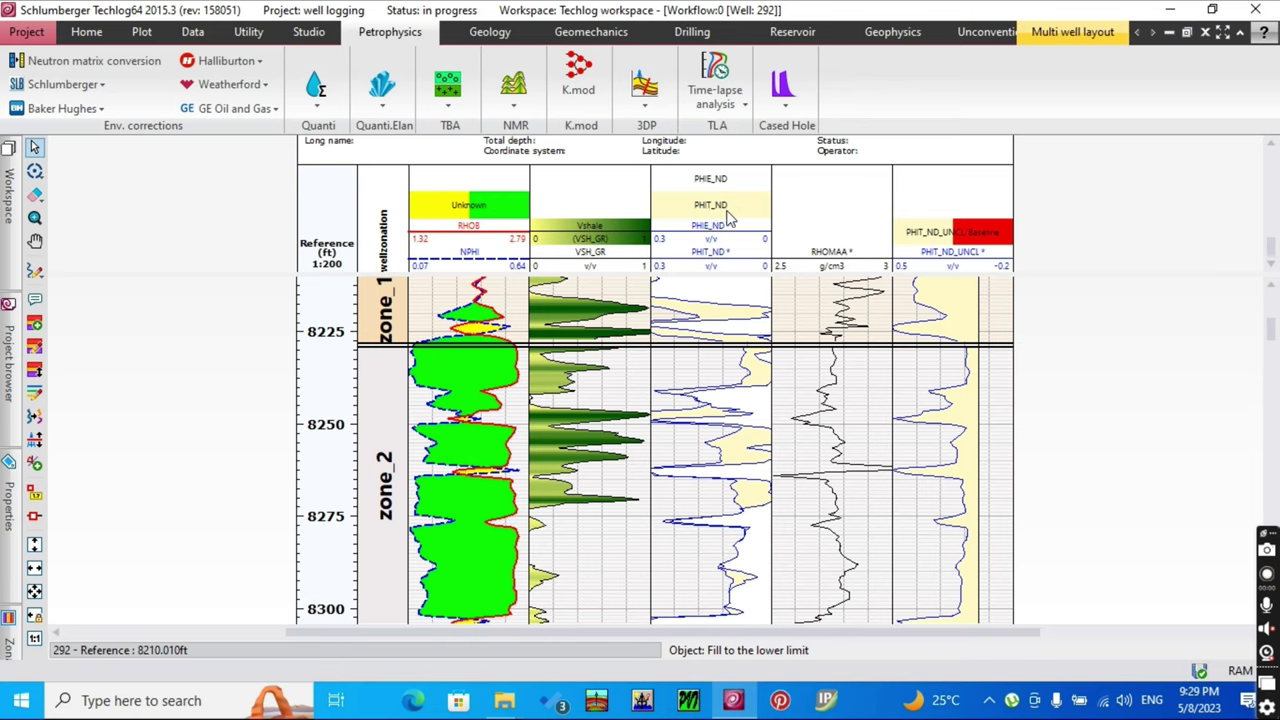
scroll(745, 287, "down", 1)
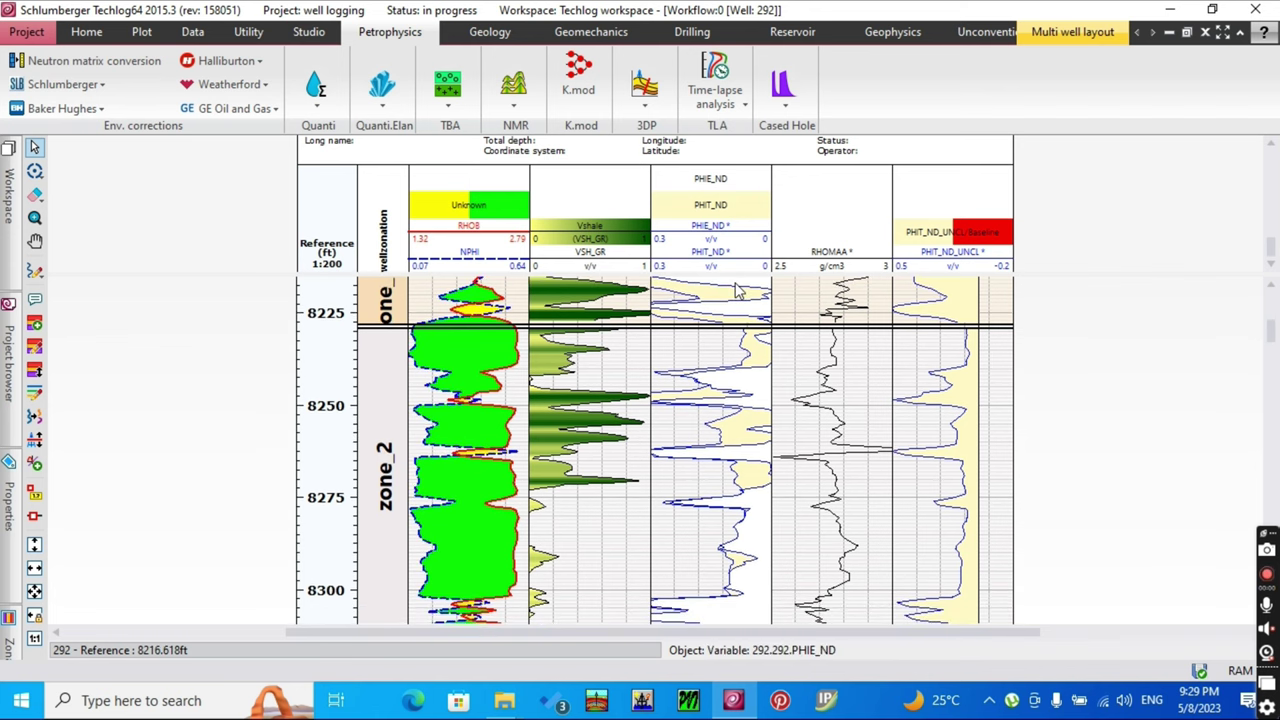
scroll(738, 295, "down", 2)
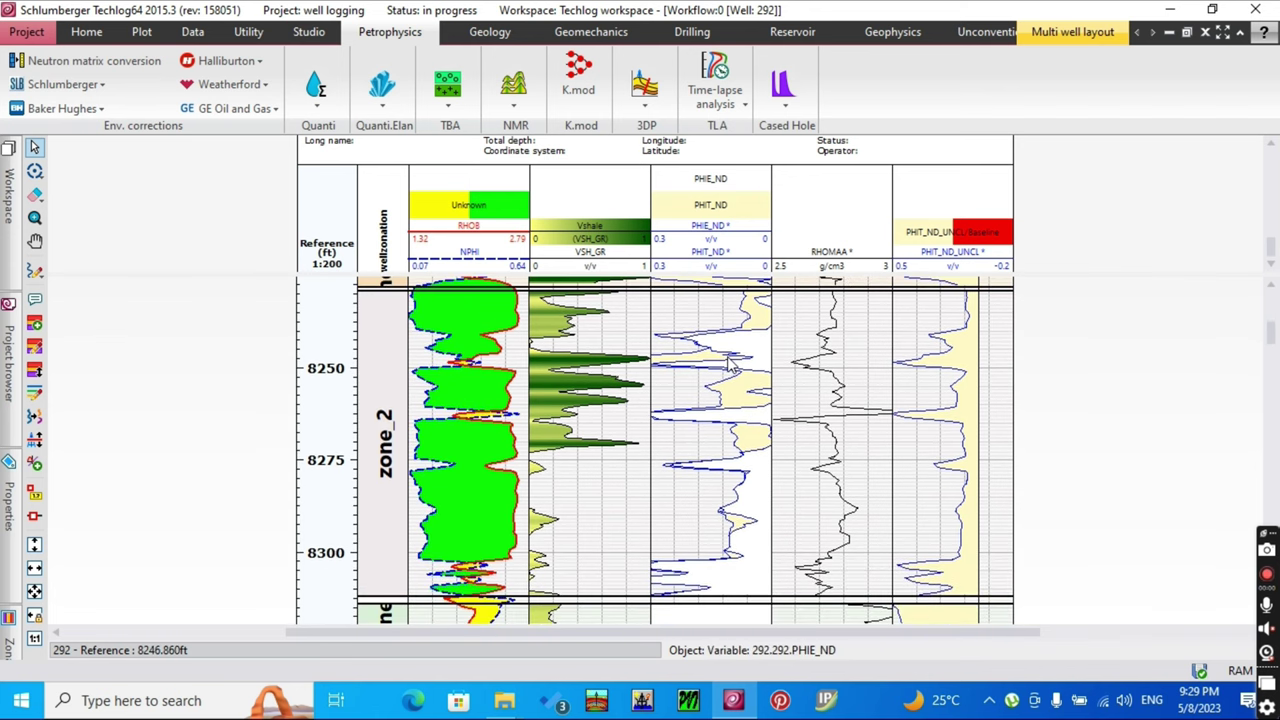
- Examine the PHIT_ND and PHIE_ND porosity curves against the shale volume and density-neutron tracks from zone_2 down through zone_7
scroll(731, 366, "down", 1)
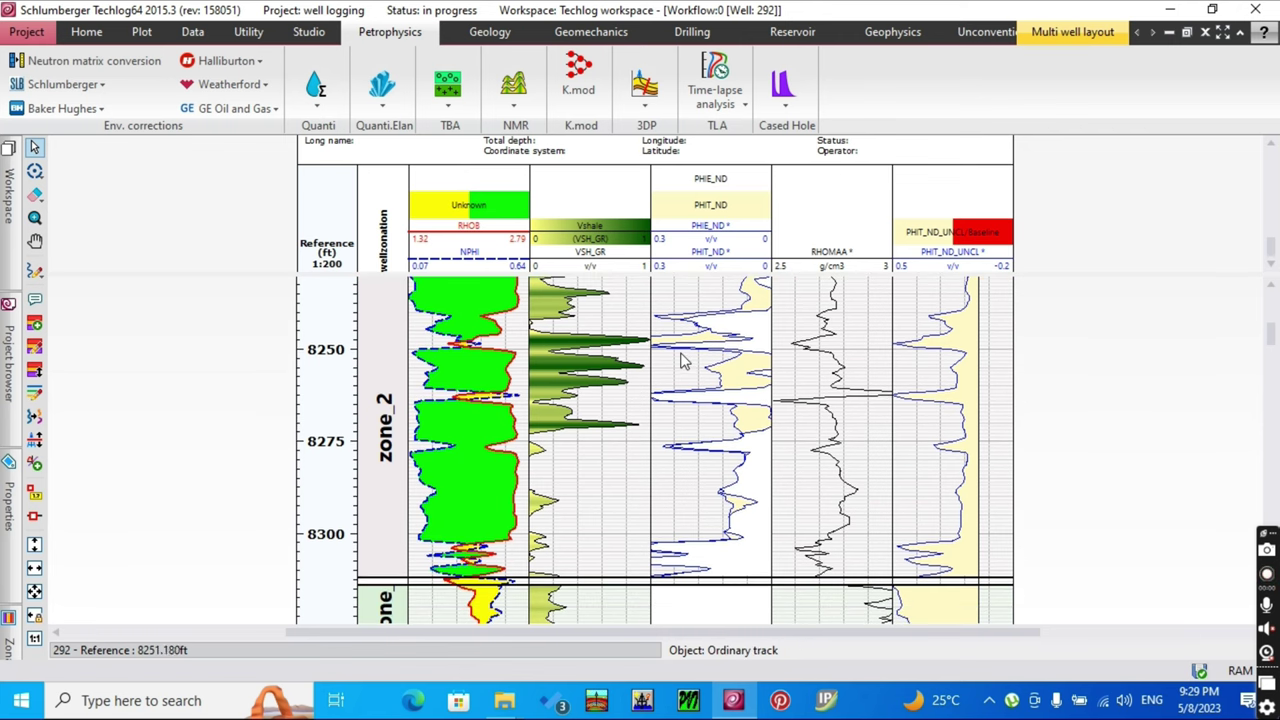
scroll(692, 356, "down", 2)
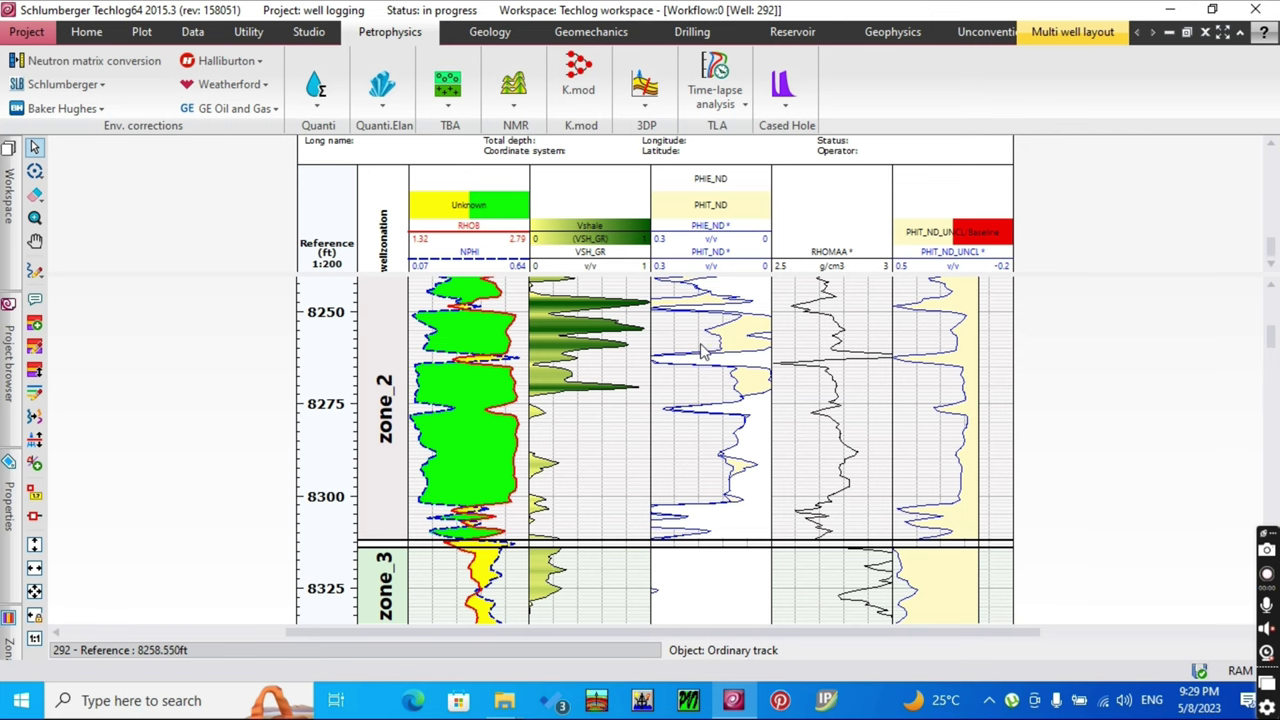
scroll(700, 352, "down", 1)
scroll(703, 350, "down", 1)
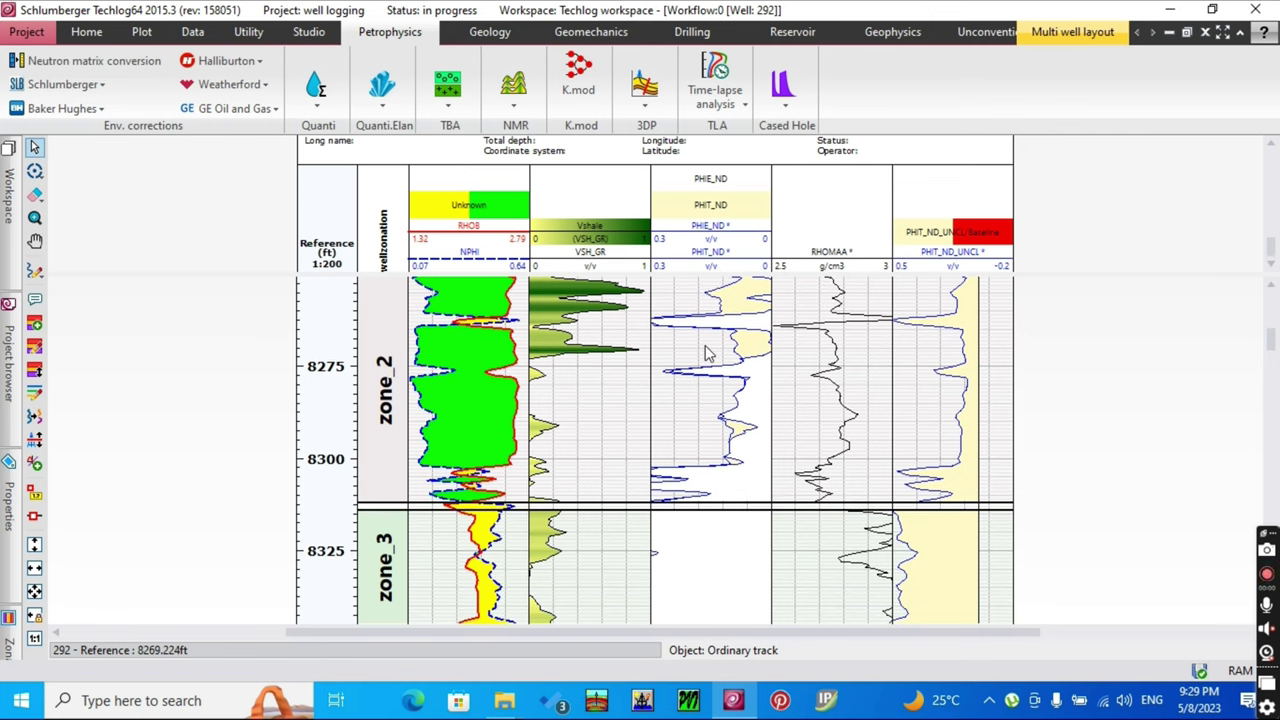
scroll(706, 352, "down", 1)
scroll(705, 354, "down", 2)
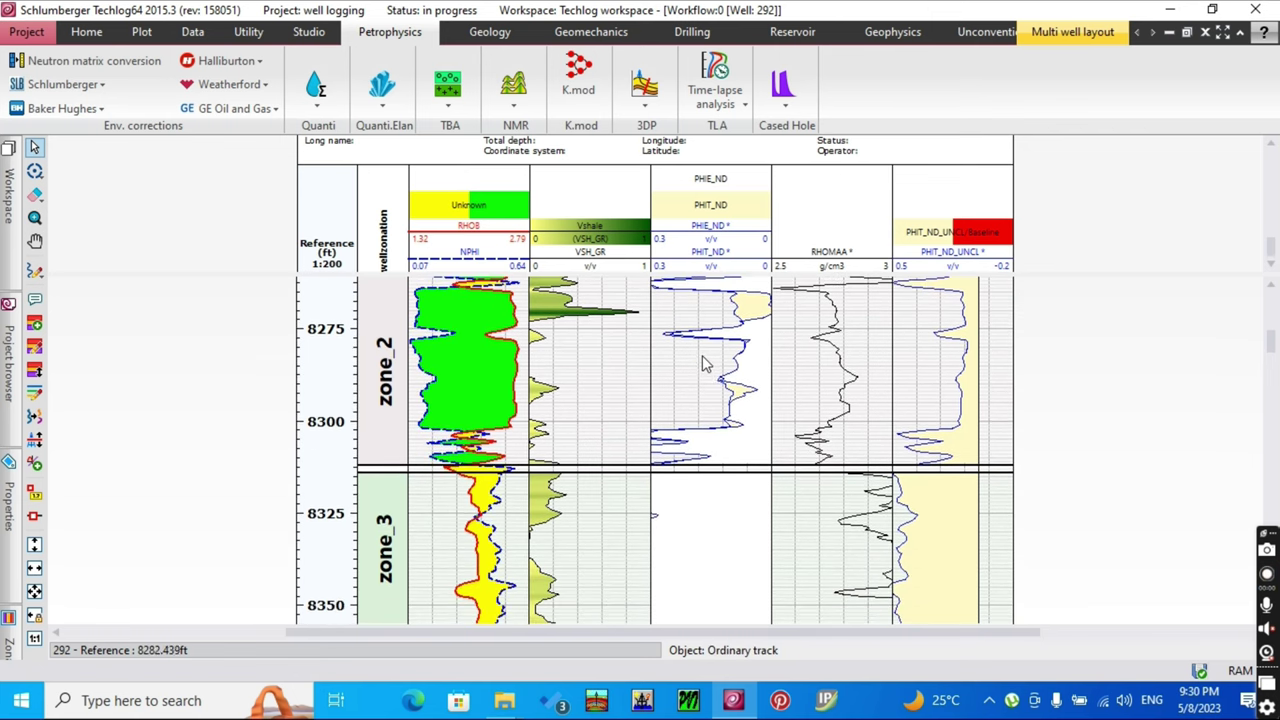
scroll(710, 395, "down", 5)
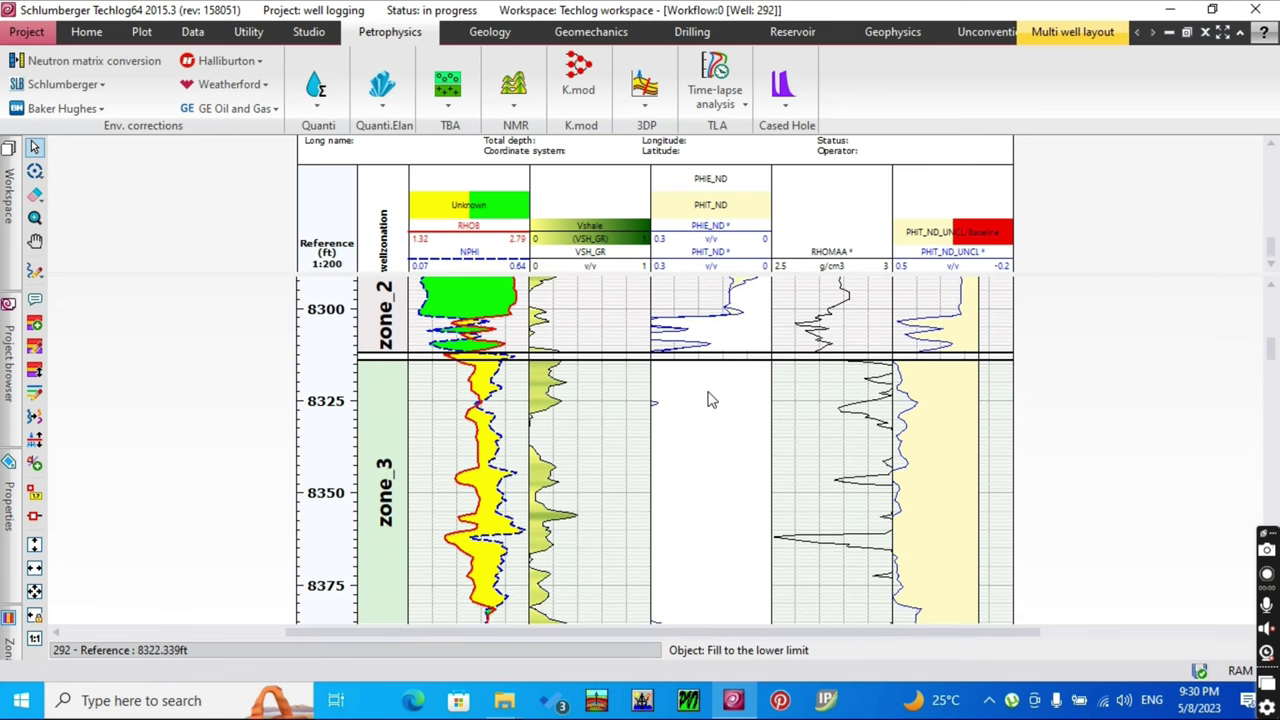
scroll(709, 396, "down", 2)
scroll(708, 394, "down", 1)
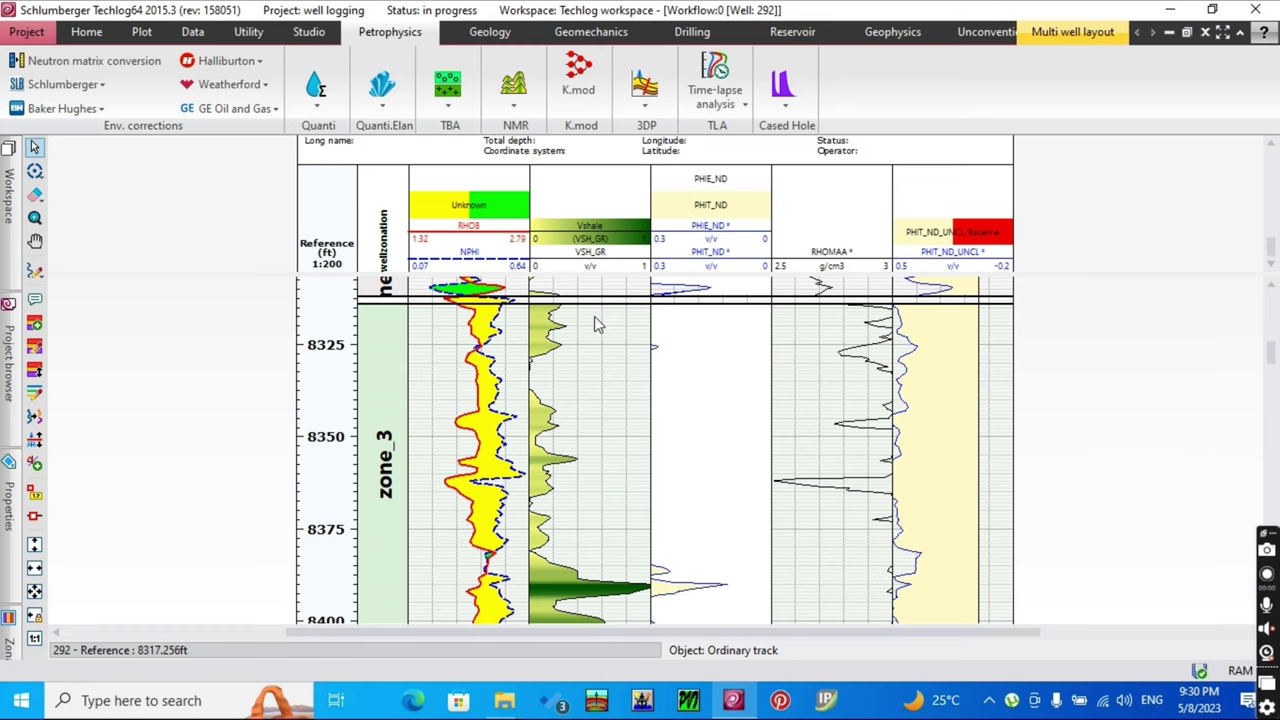
scroll(595, 320, "down", 2)
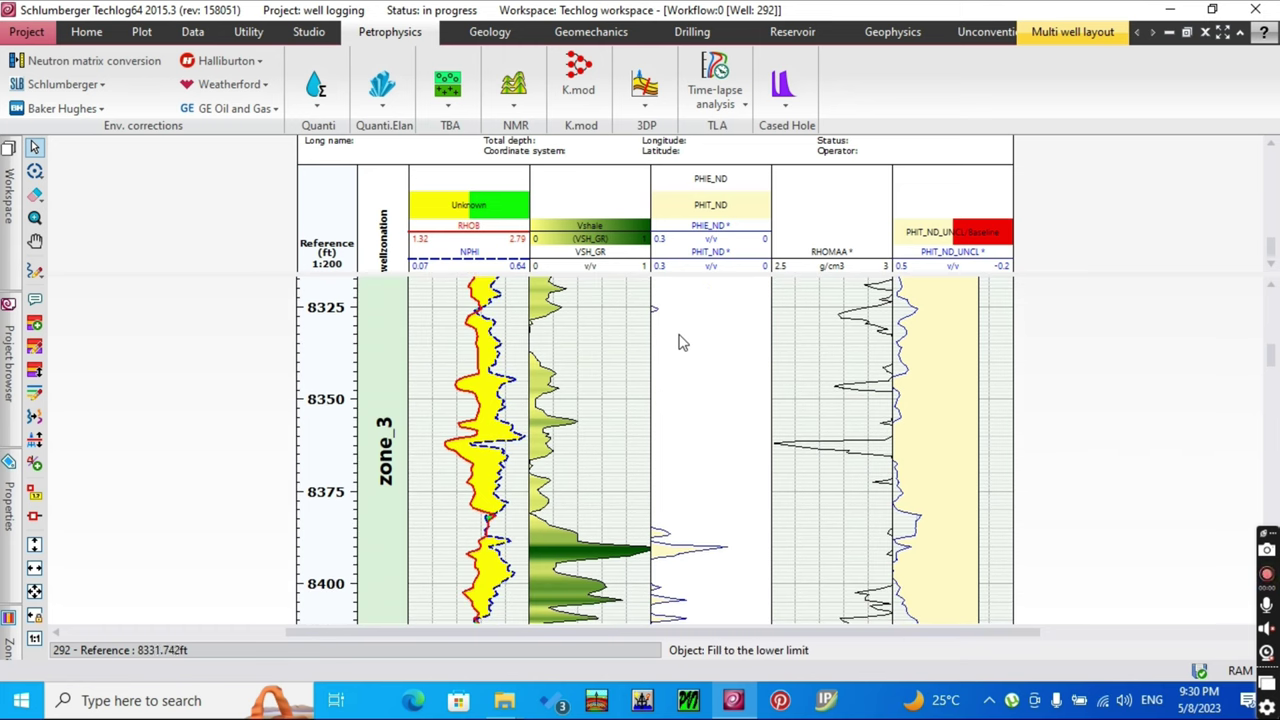
scroll(679, 343, "down", 7)
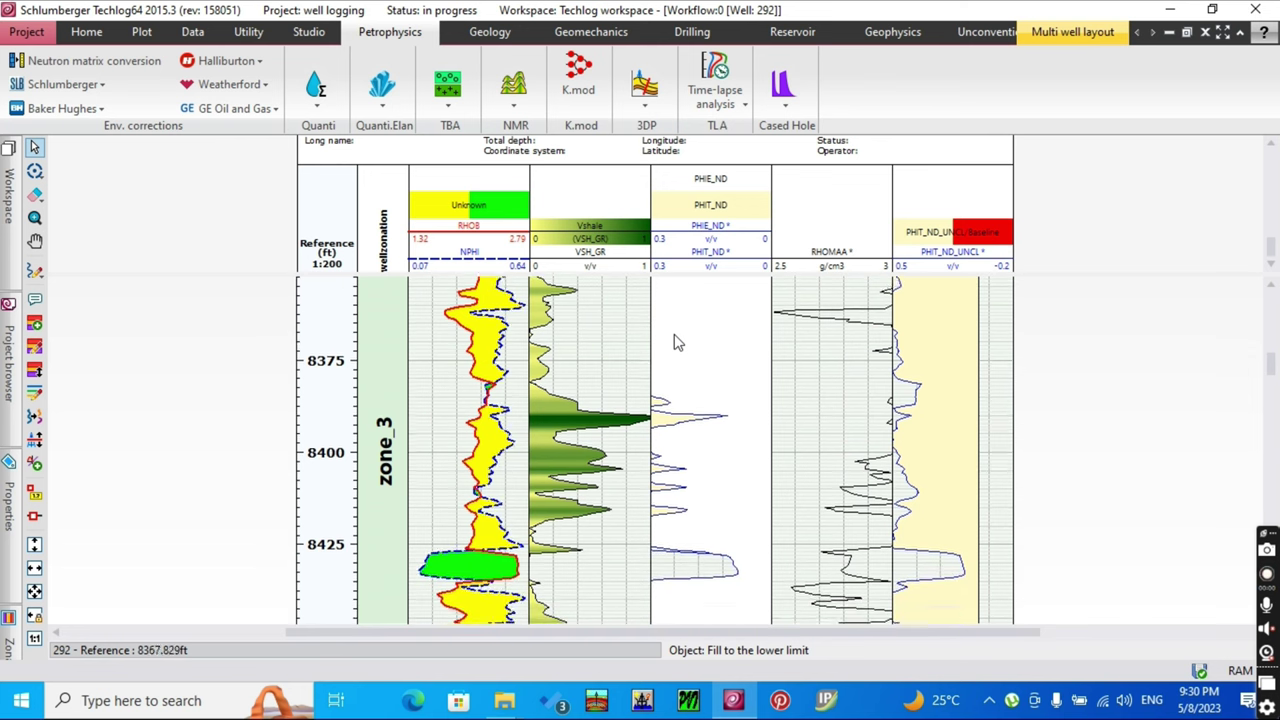
scroll(679, 343, "down", 13)
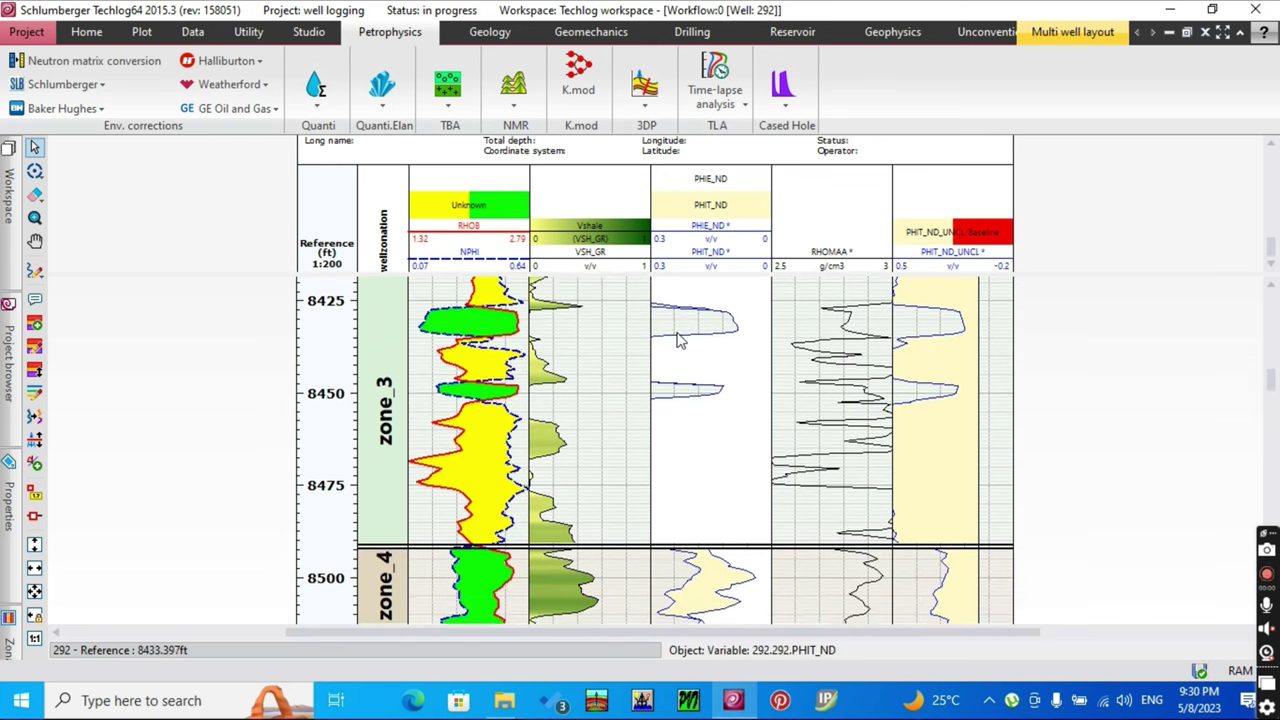
scroll(679, 343, "down", 19)
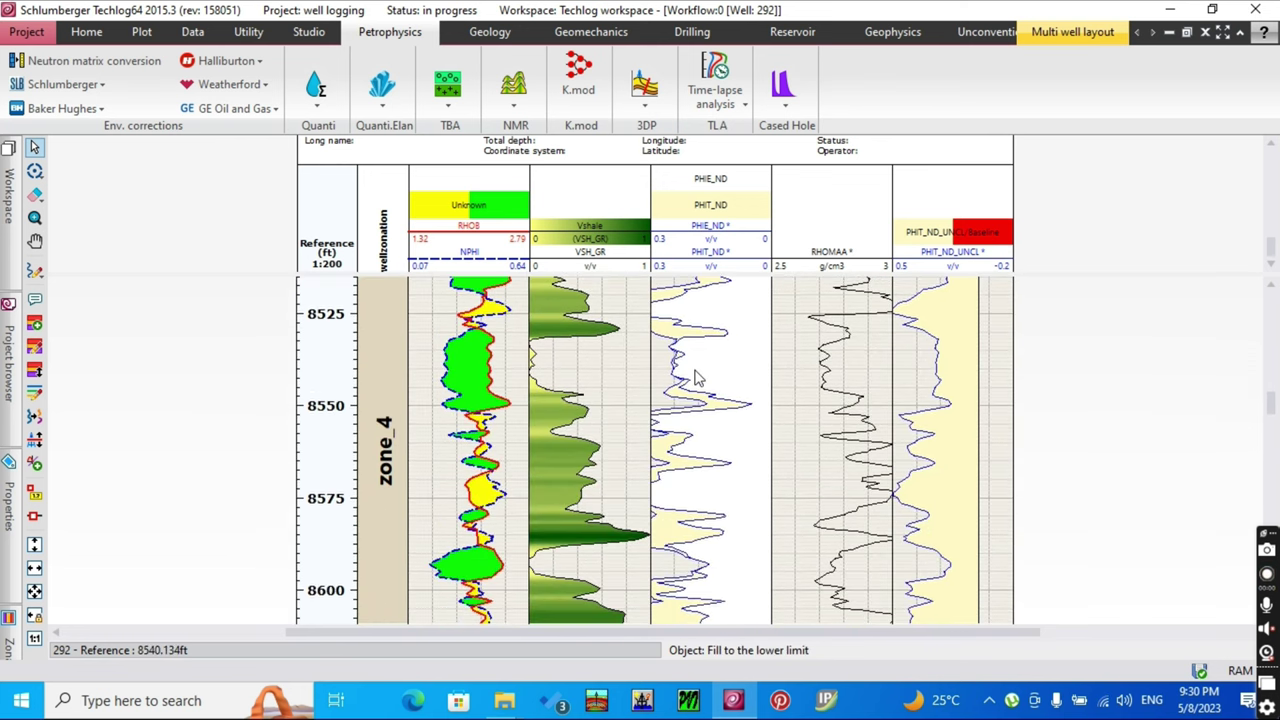
scroll(697, 378, "down", 20)
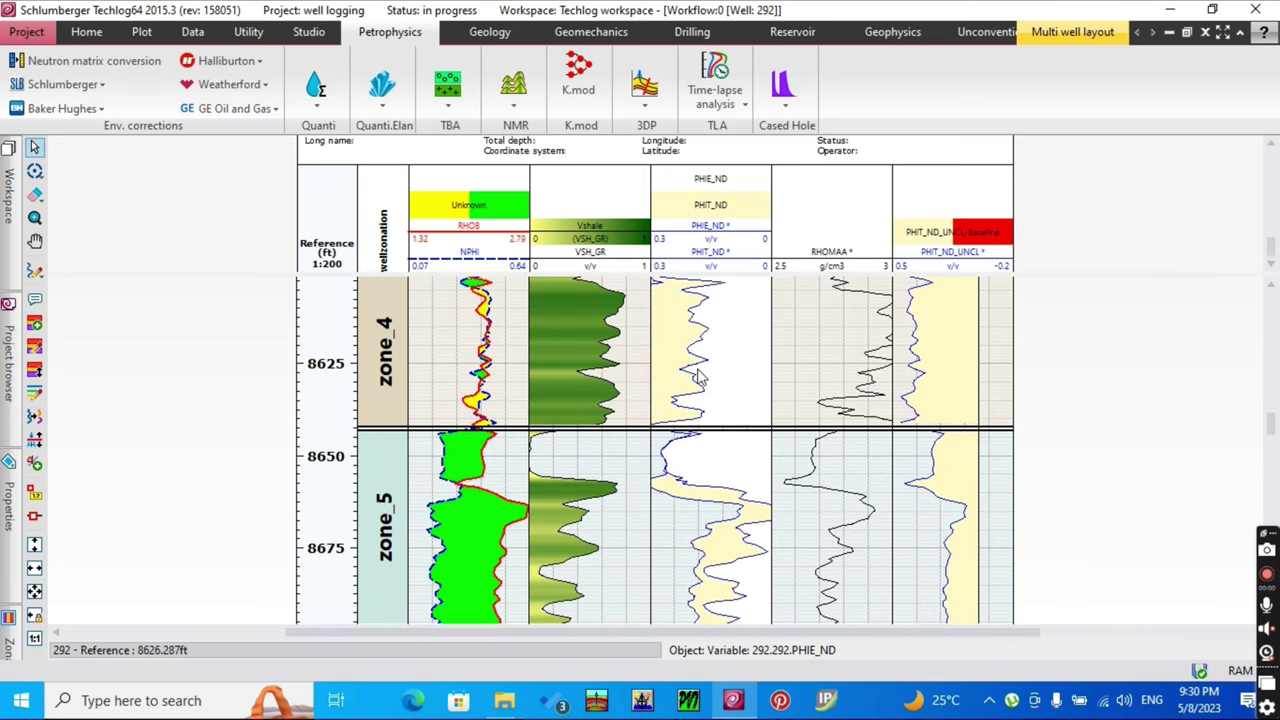
scroll(699, 378, "down", 10)
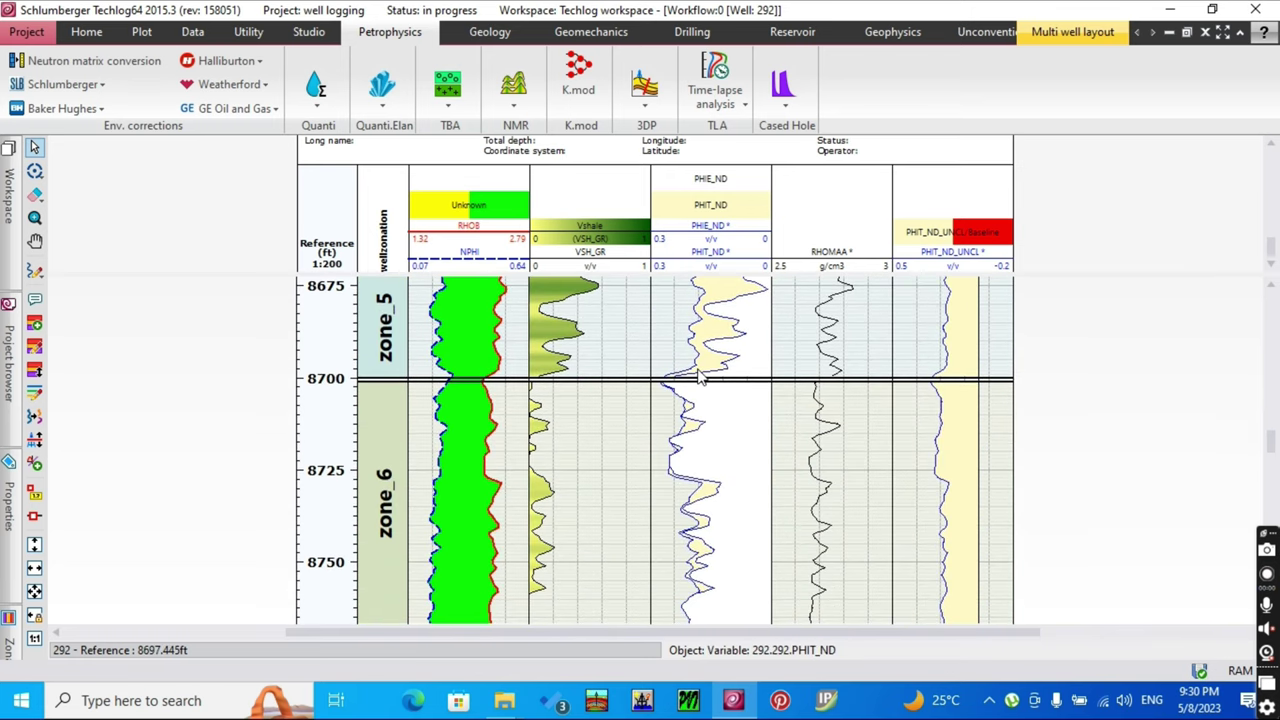
scroll(699, 378, "down", 10)
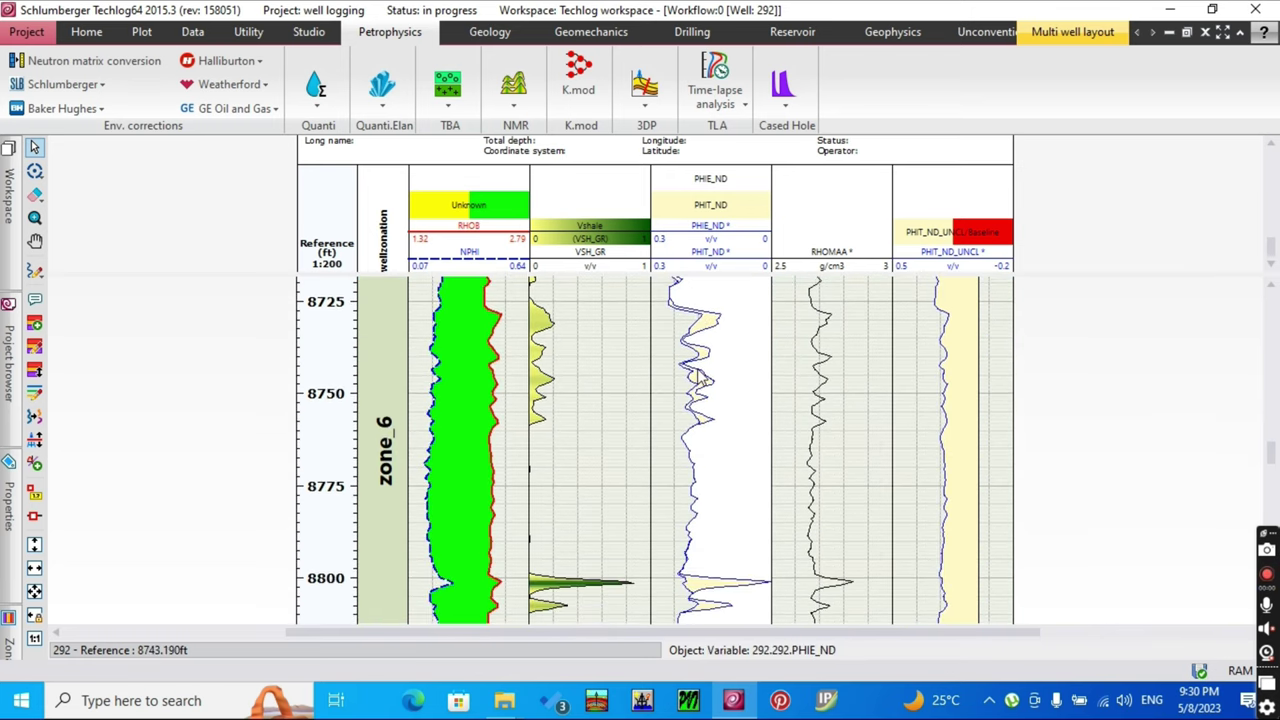
scroll(699, 378, "down", 8)
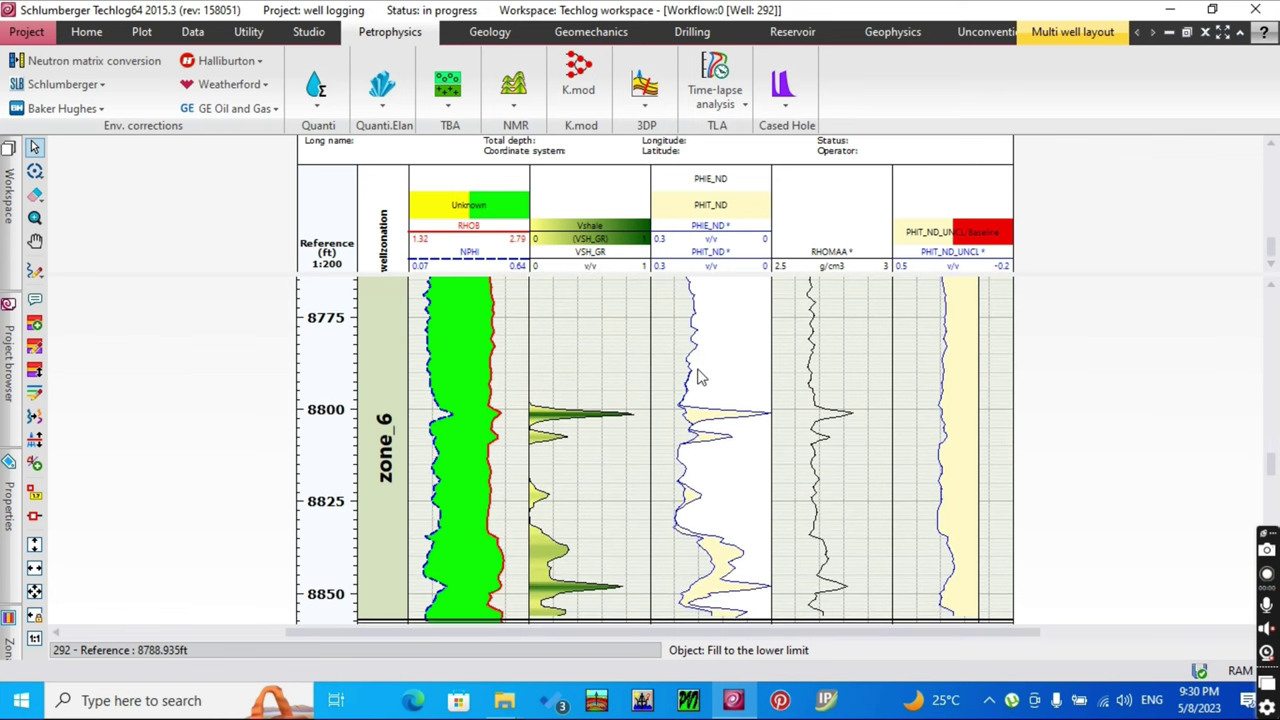
scroll(700, 377, "down", 13)
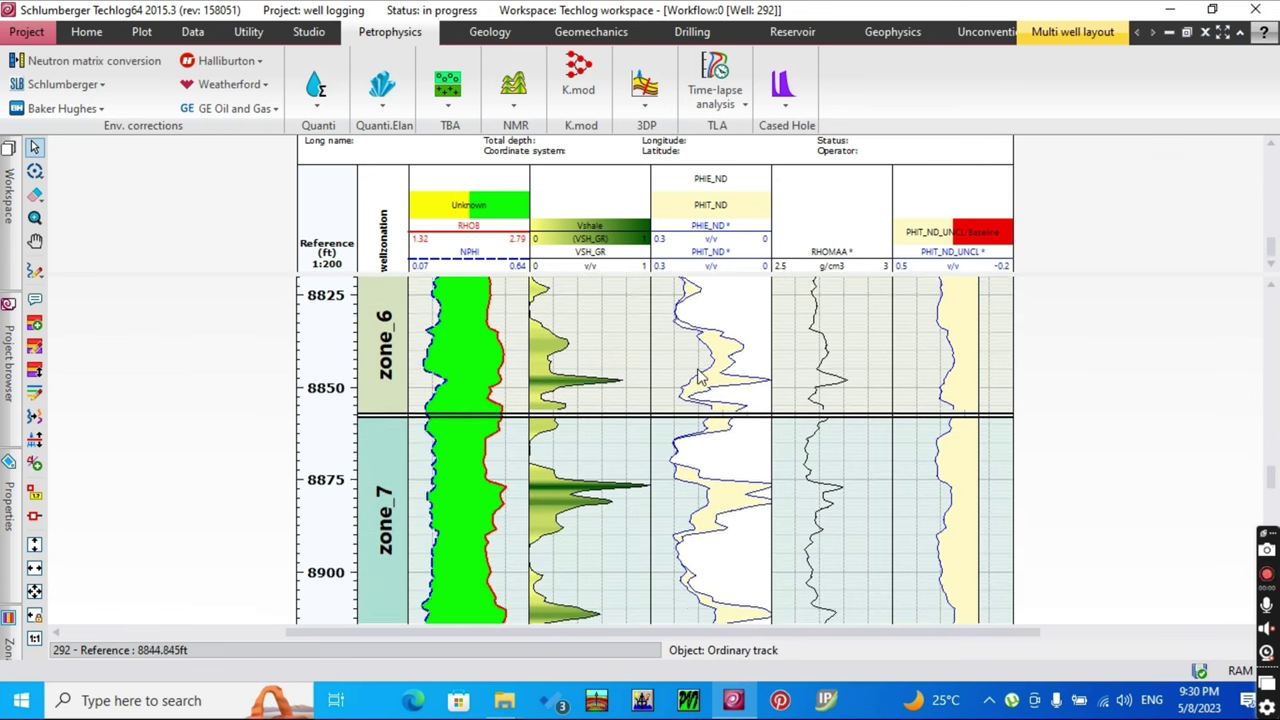
scroll(700, 376, "down", 13)
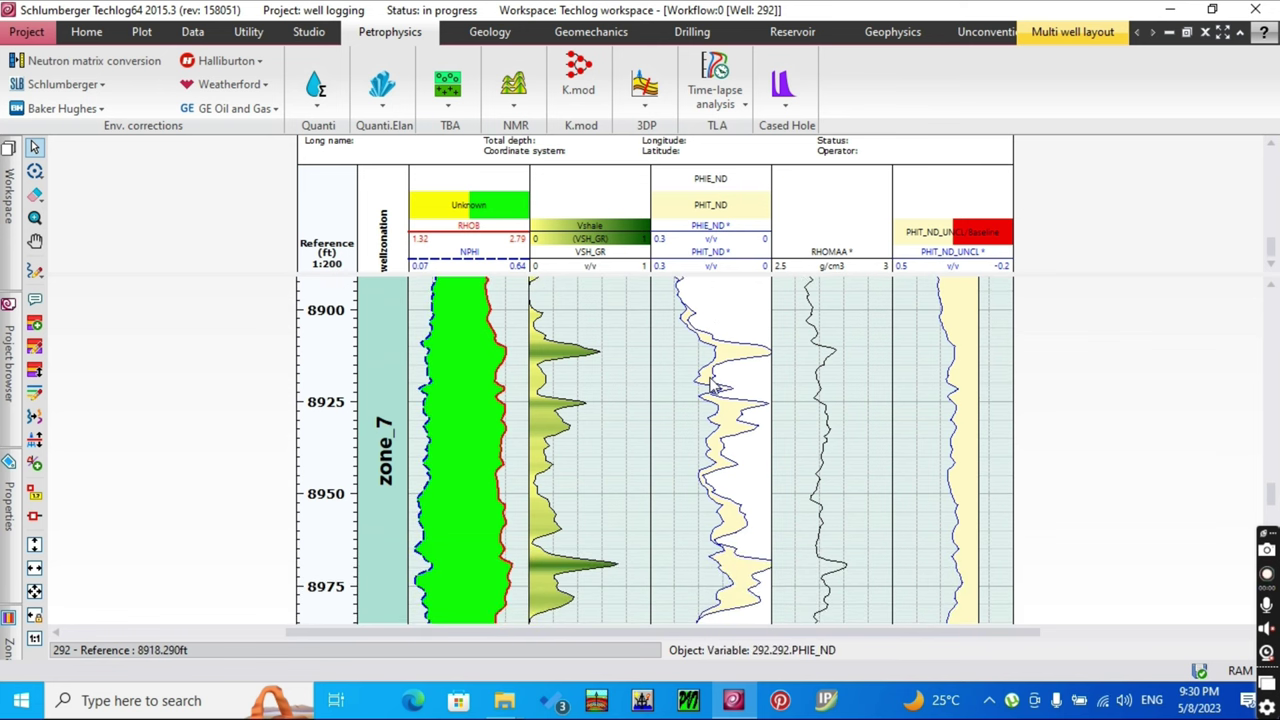
scroll(711, 384, "down", 19)
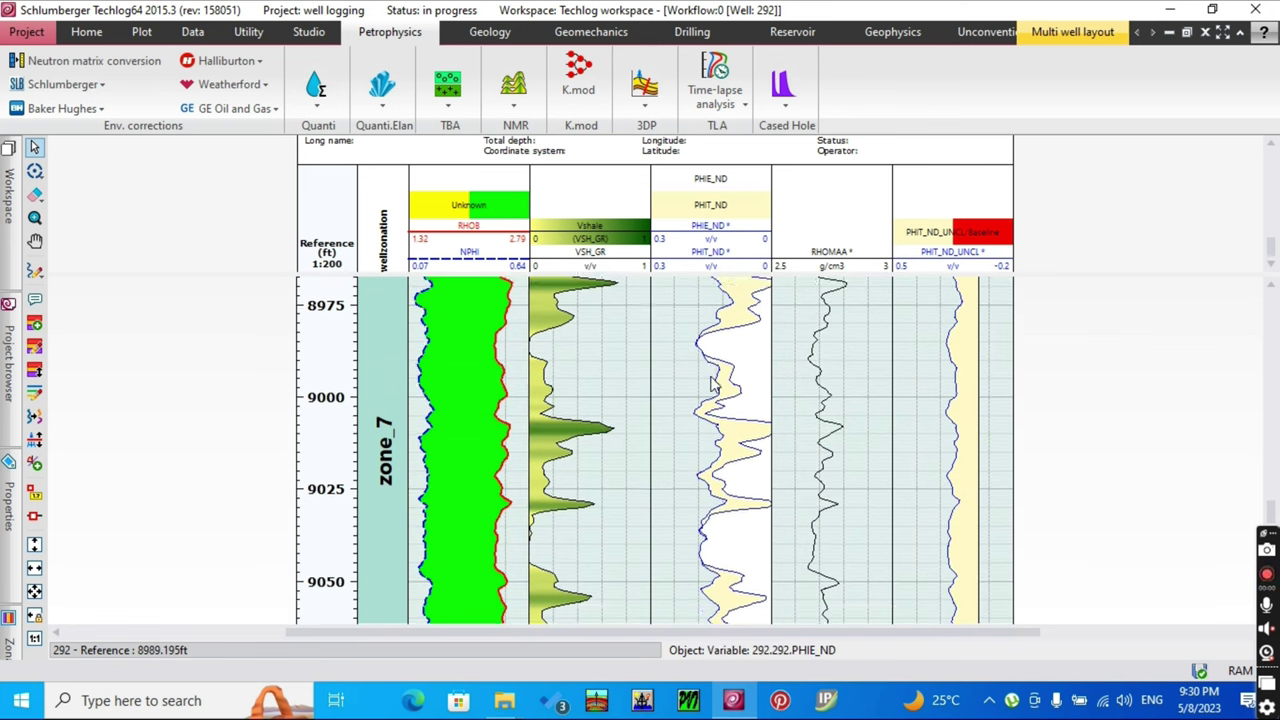
scroll(720, 386, "down", 20)
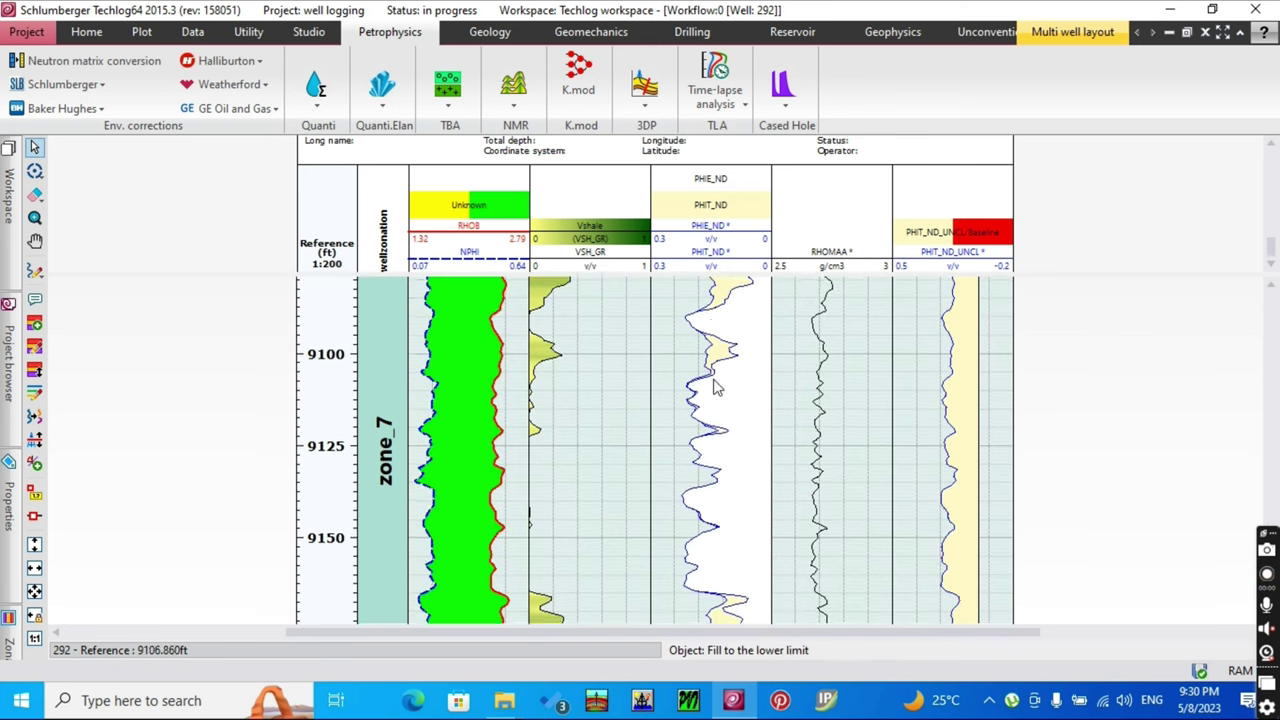
- Open the Help Center and search it for "neutron density porosity"
left_click(1265, 35)
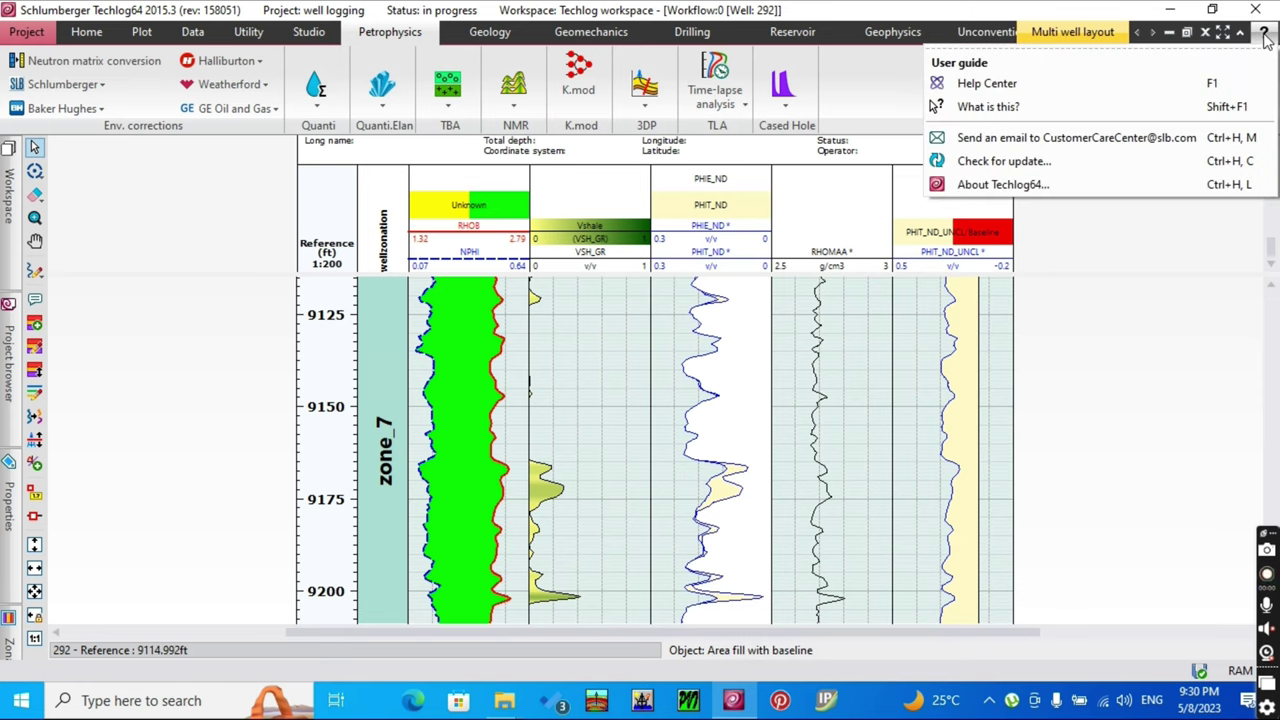
left_click(1147, 88)
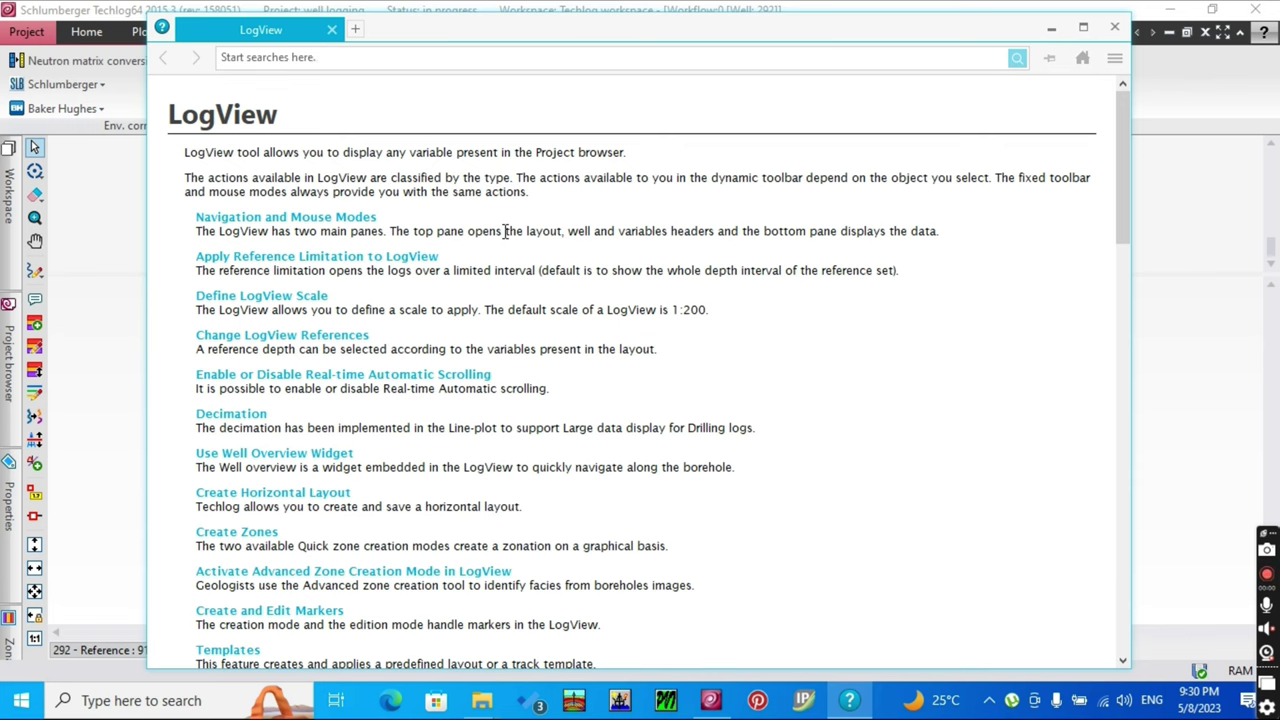
scroll(506, 231, "down", 10)
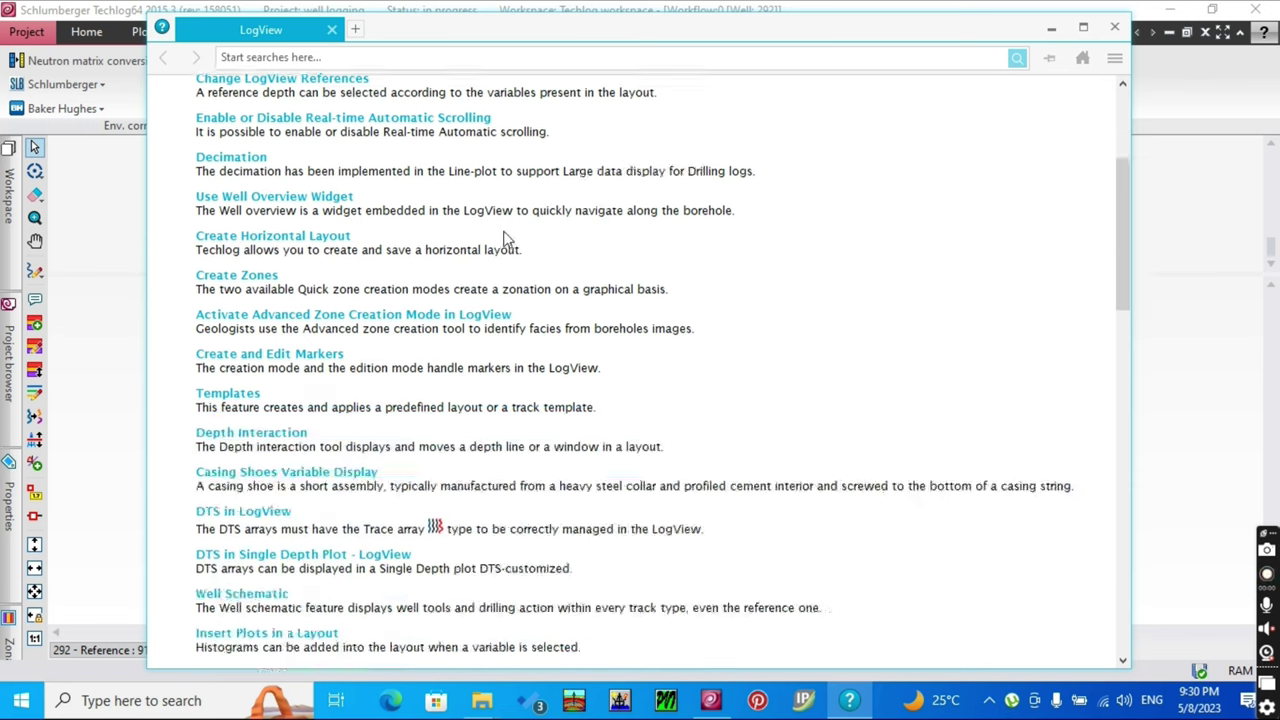
left_click(420, 58)
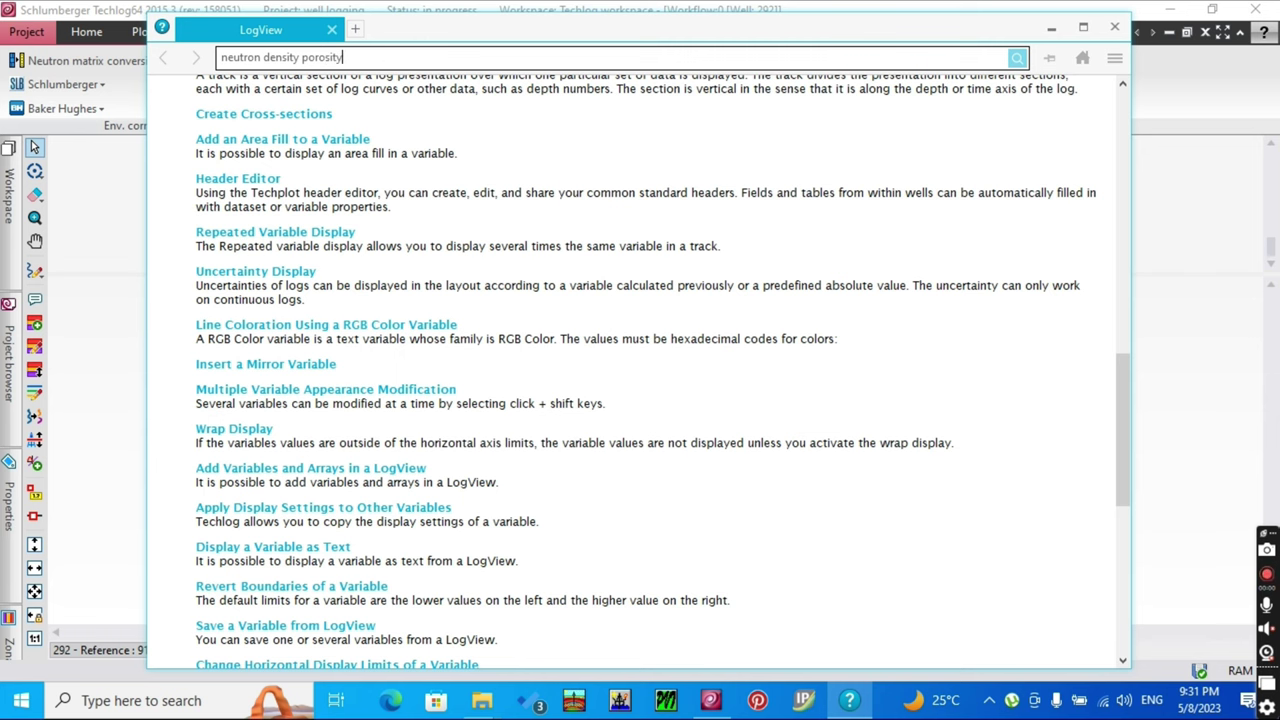
key("Return")
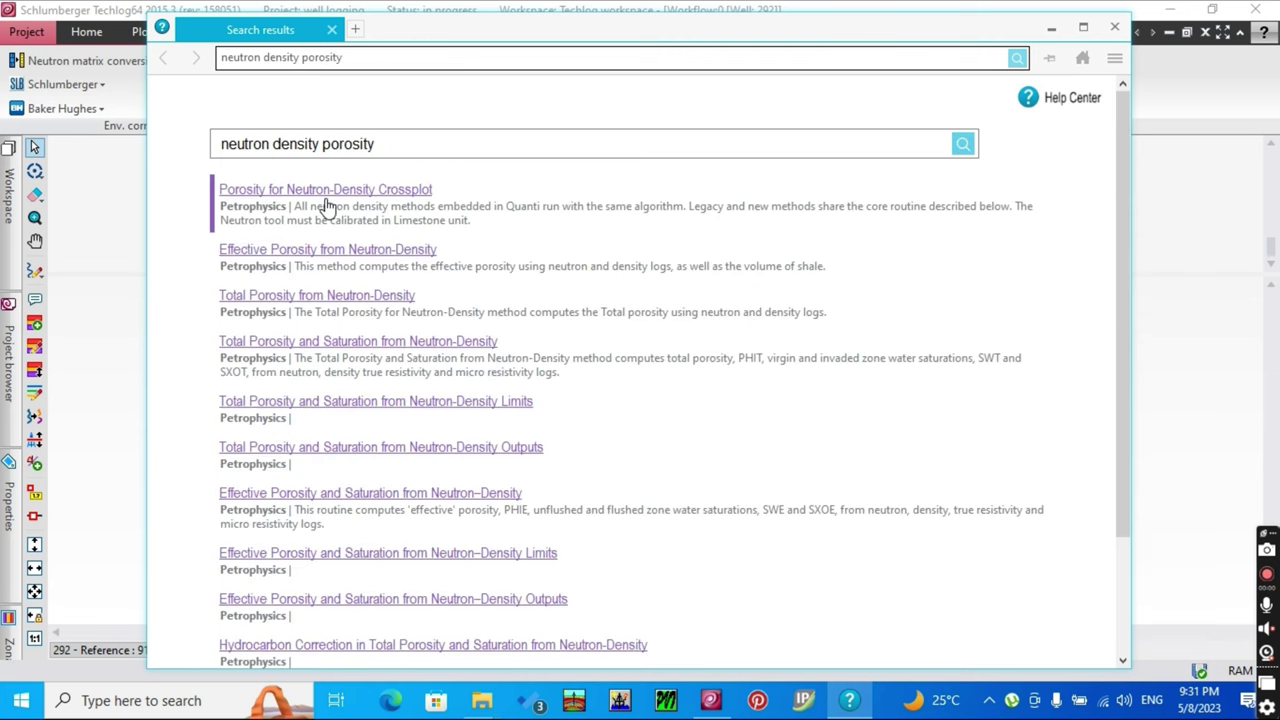
- Review the inputs, parameters and outputs in the Effective Porosity from Neutron-Density help article, and close the help window
left_click(265, 258)
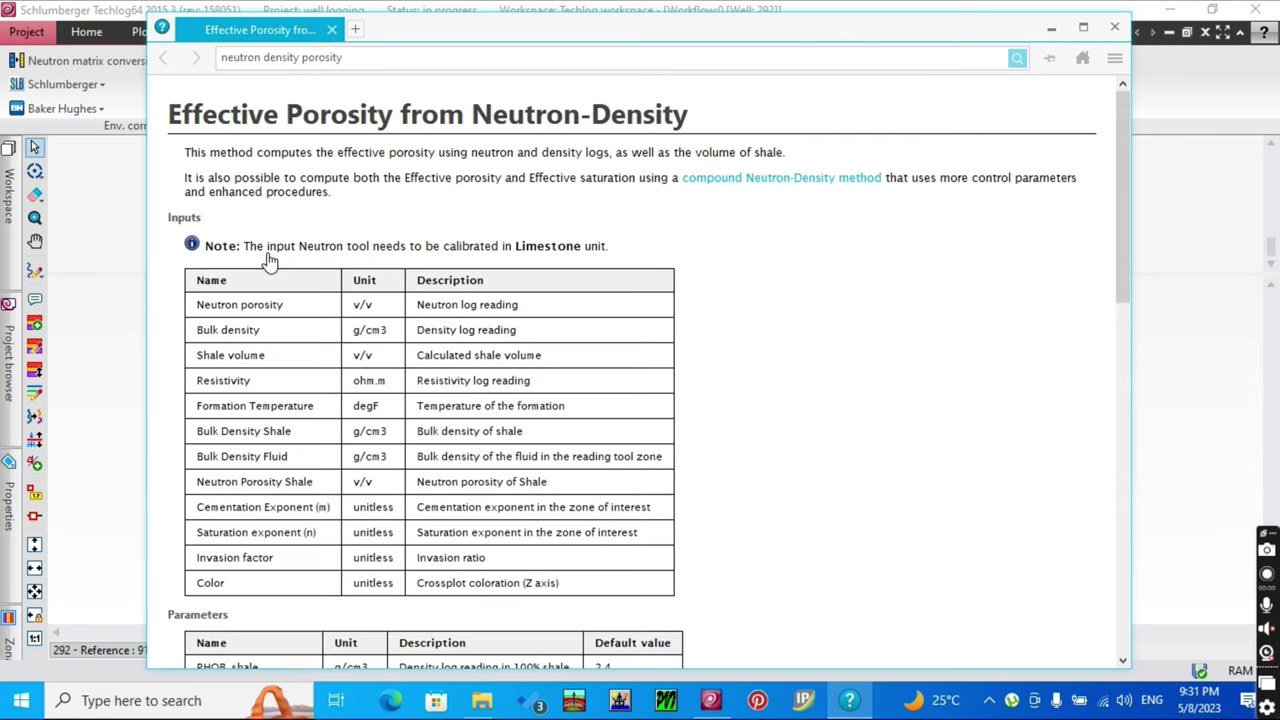
scroll(483, 245, "down", 3)
scroll(483, 245, "up", 3)
scroll(483, 220, "down", 2)
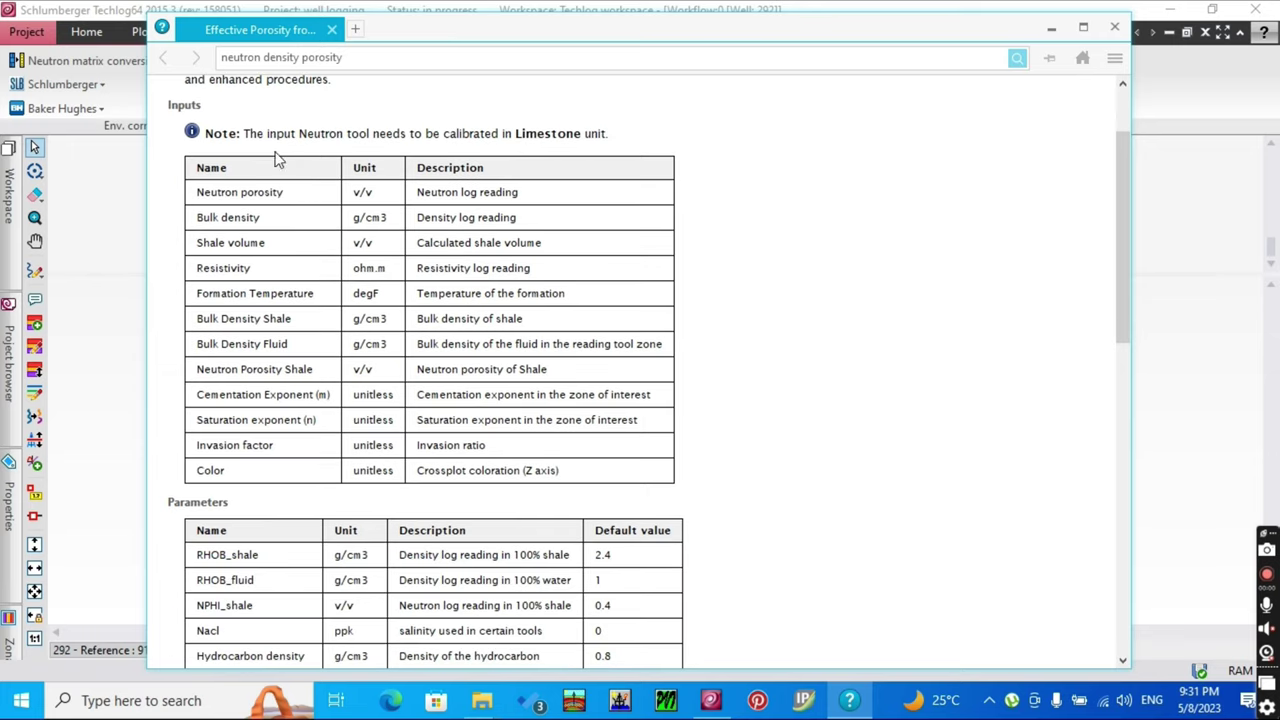
scroll(316, 203, "down", 4)
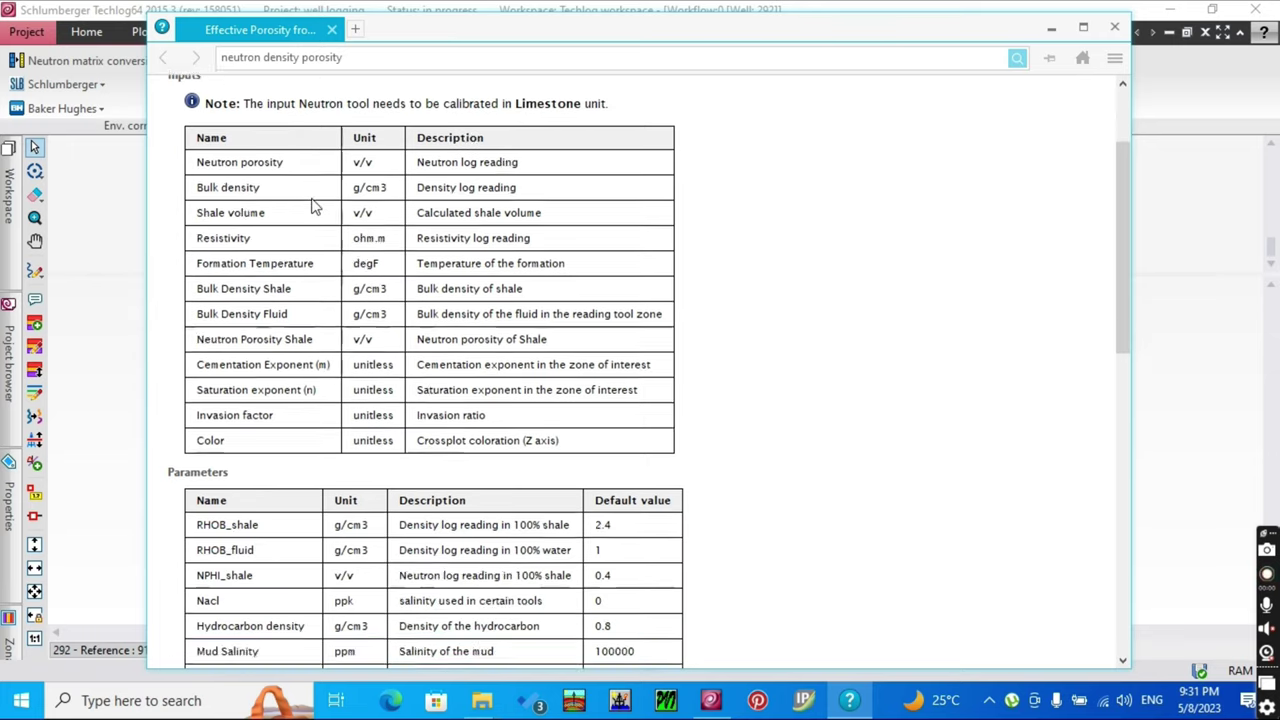
scroll(313, 199, "down", 2)
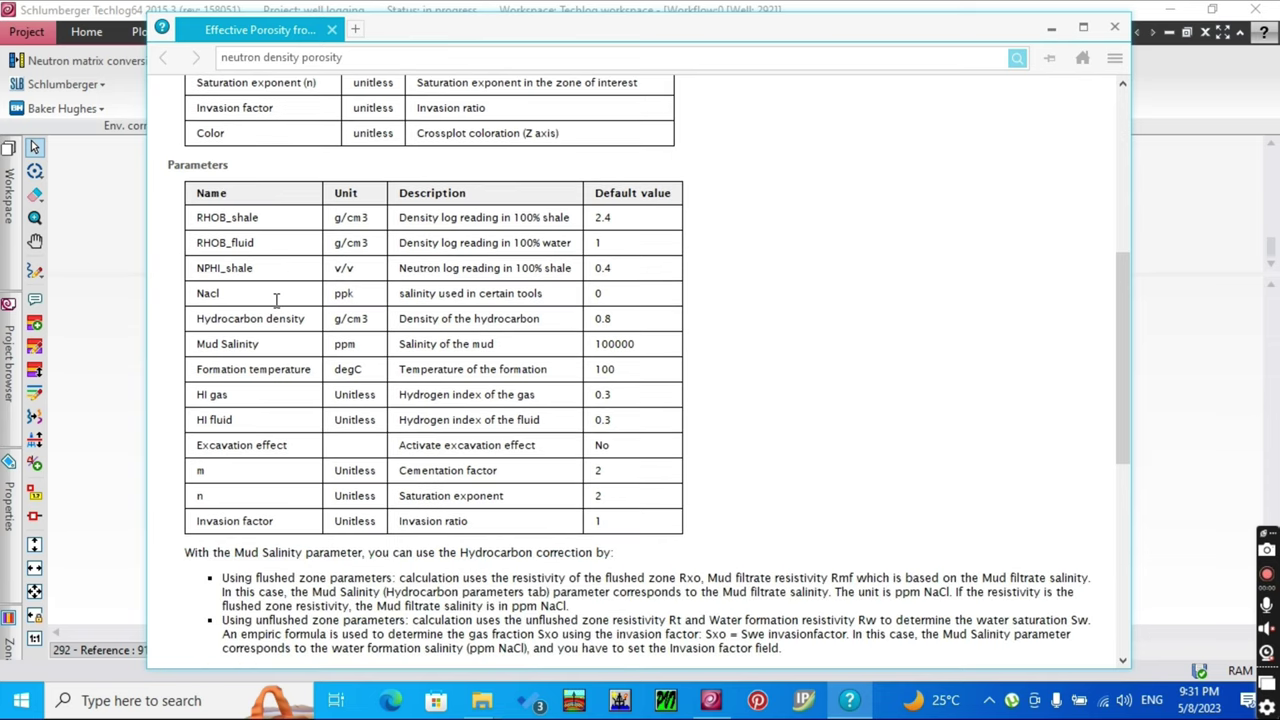
scroll(324, 232, "down", 6)
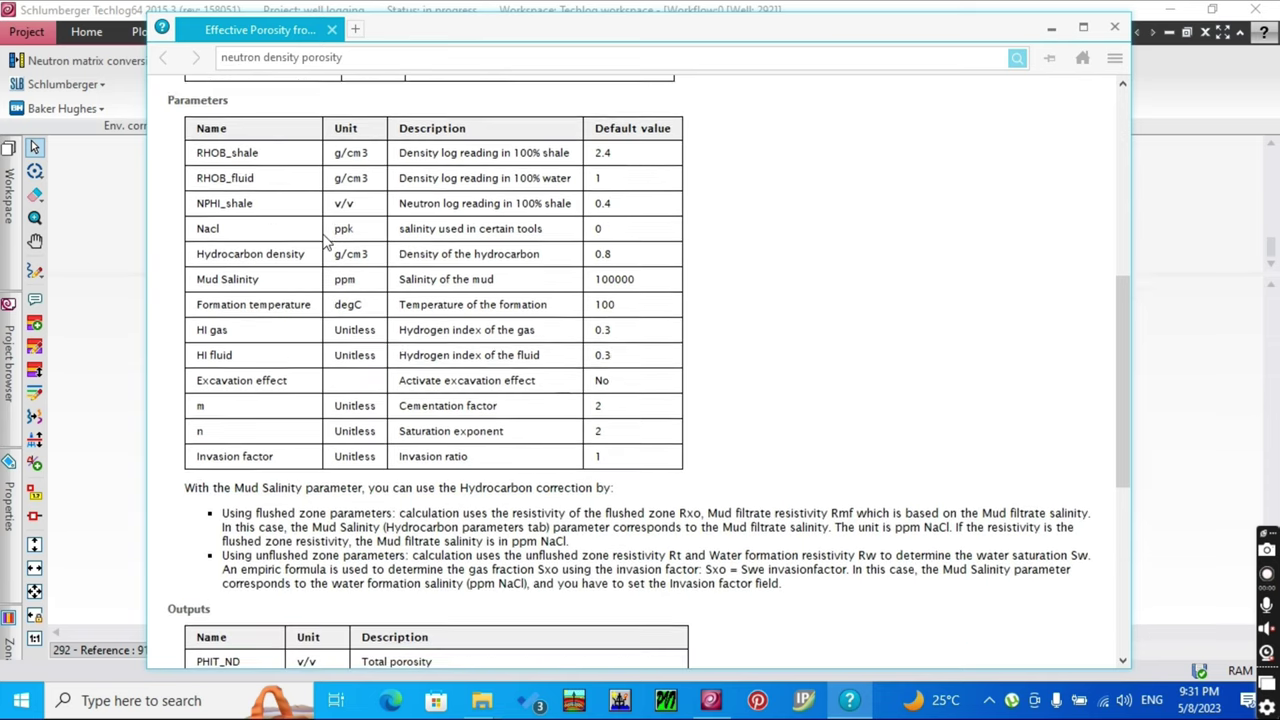
scroll(324, 236, "down", 4)
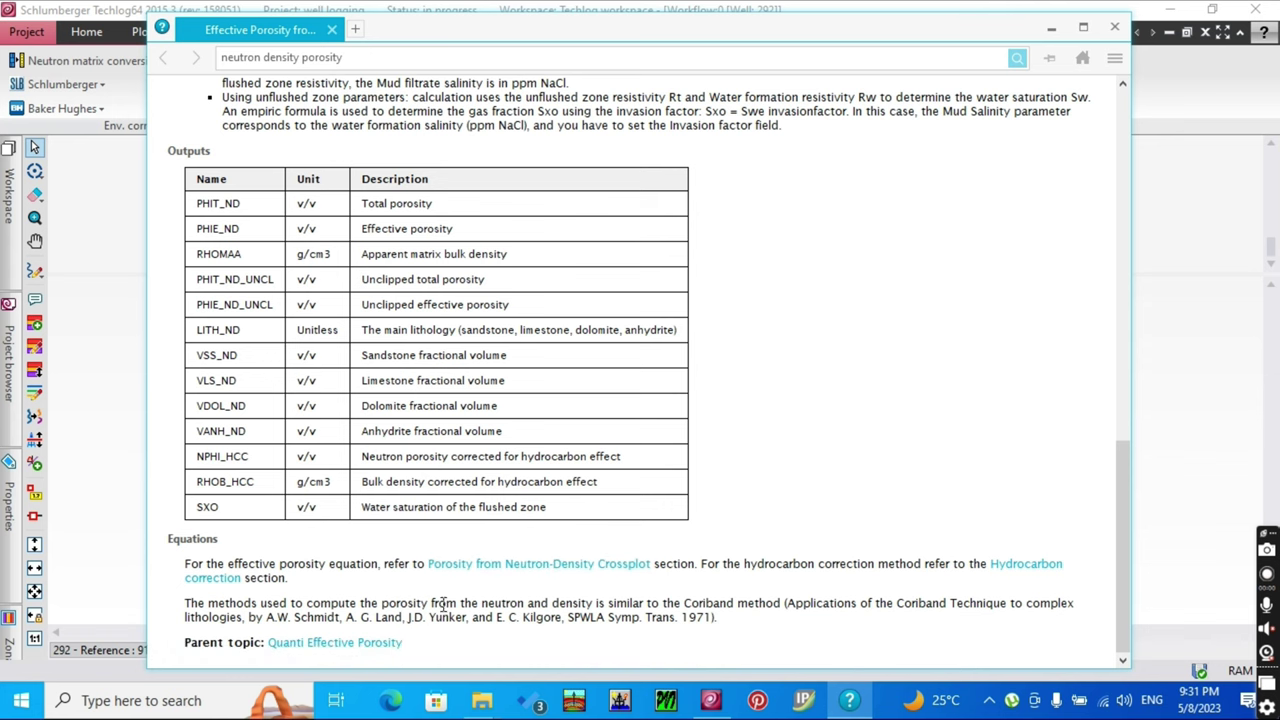
scroll(884, 374, "up", 8)
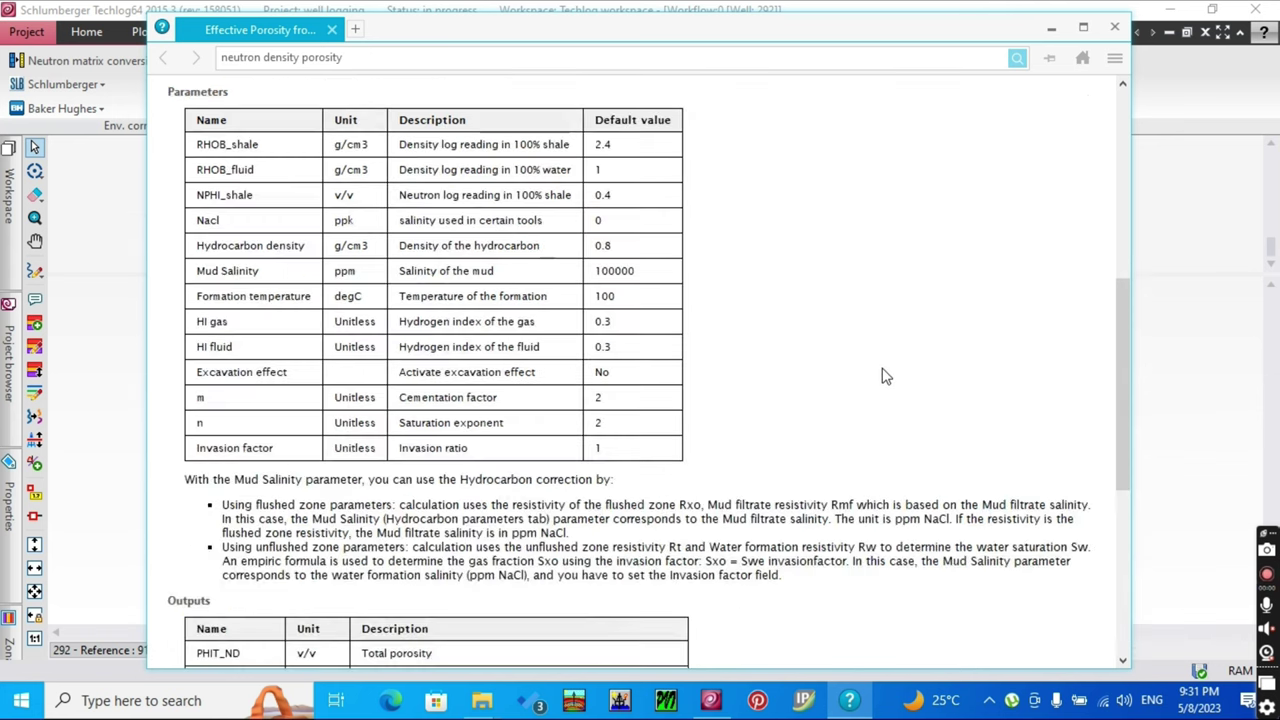
scroll(884, 374, "up", 3)
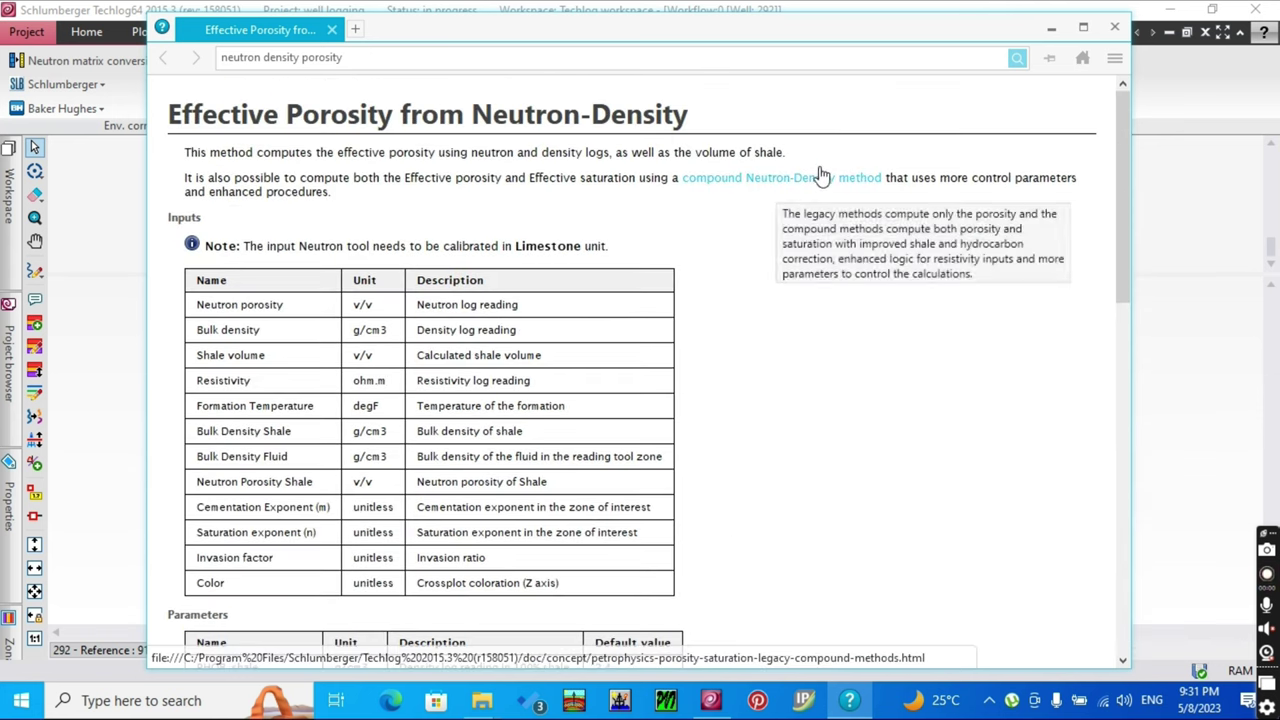
left_click(1114, 27)
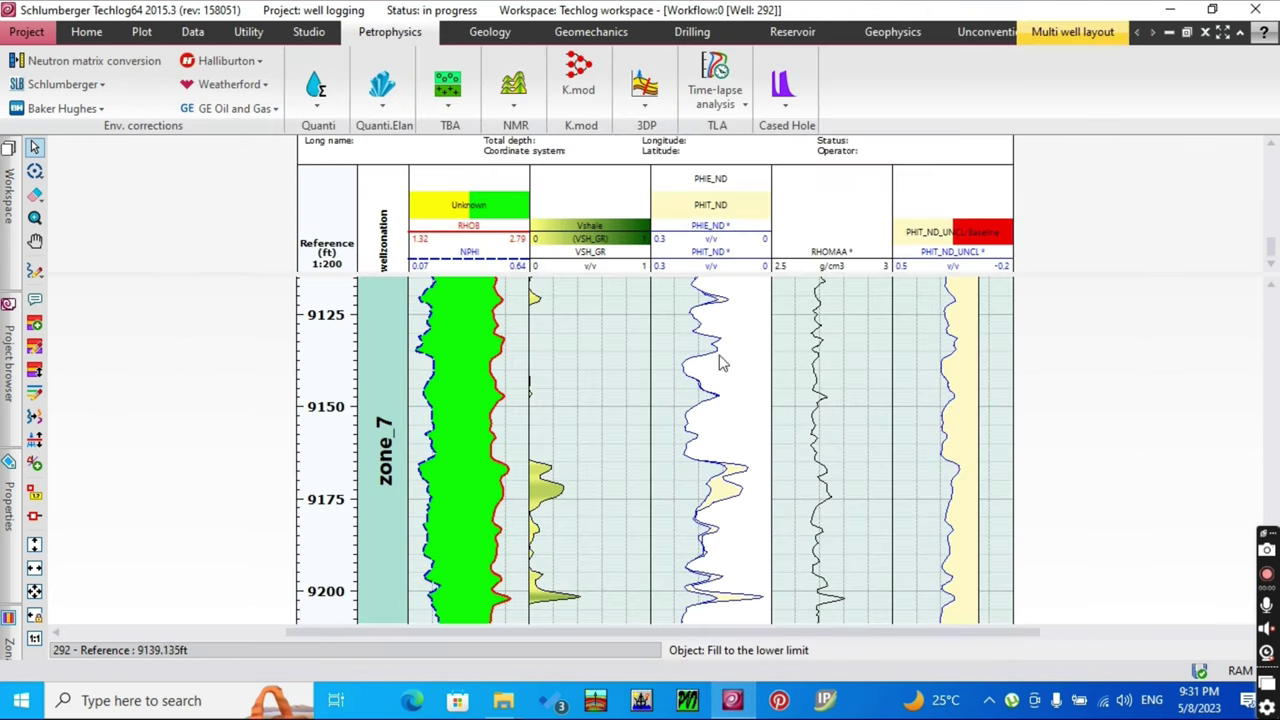
- Examine the porosity curves from the base of zone_7 through zone_8, and return to zone_7
scroll(728, 348, "down", 5)
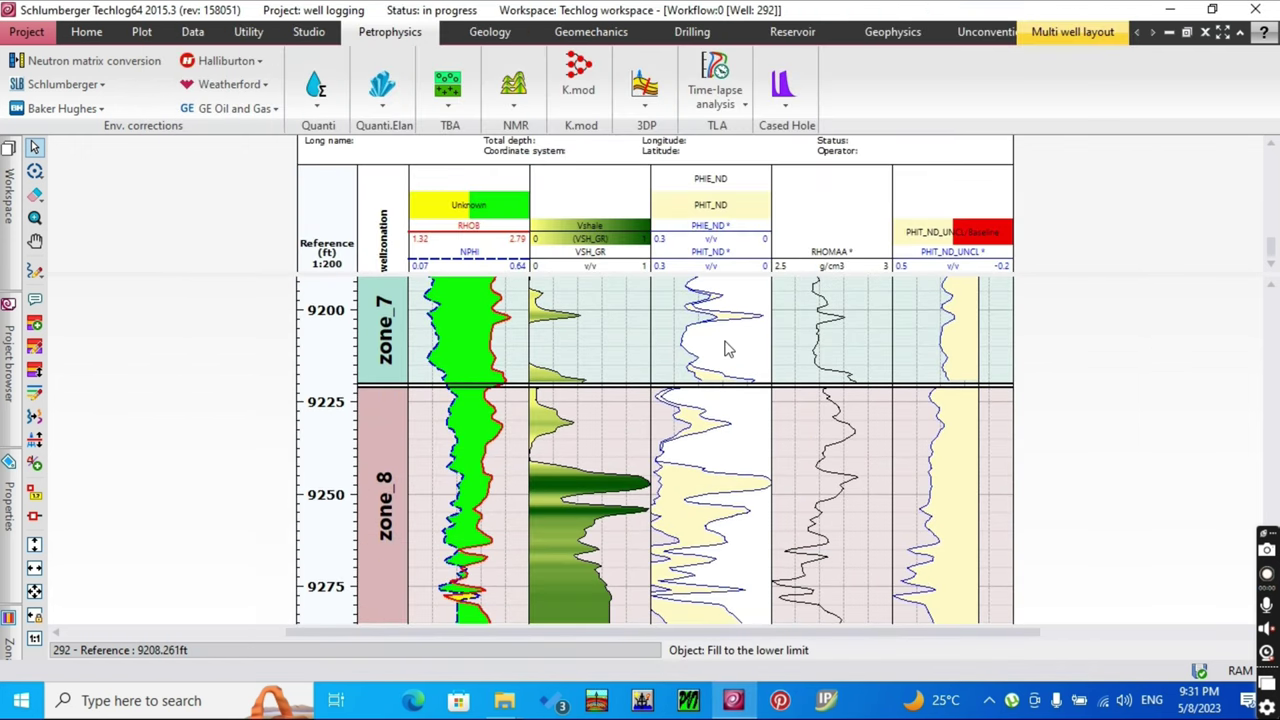
scroll(728, 348, "down", 3)
scroll(704, 408, "up", 3)
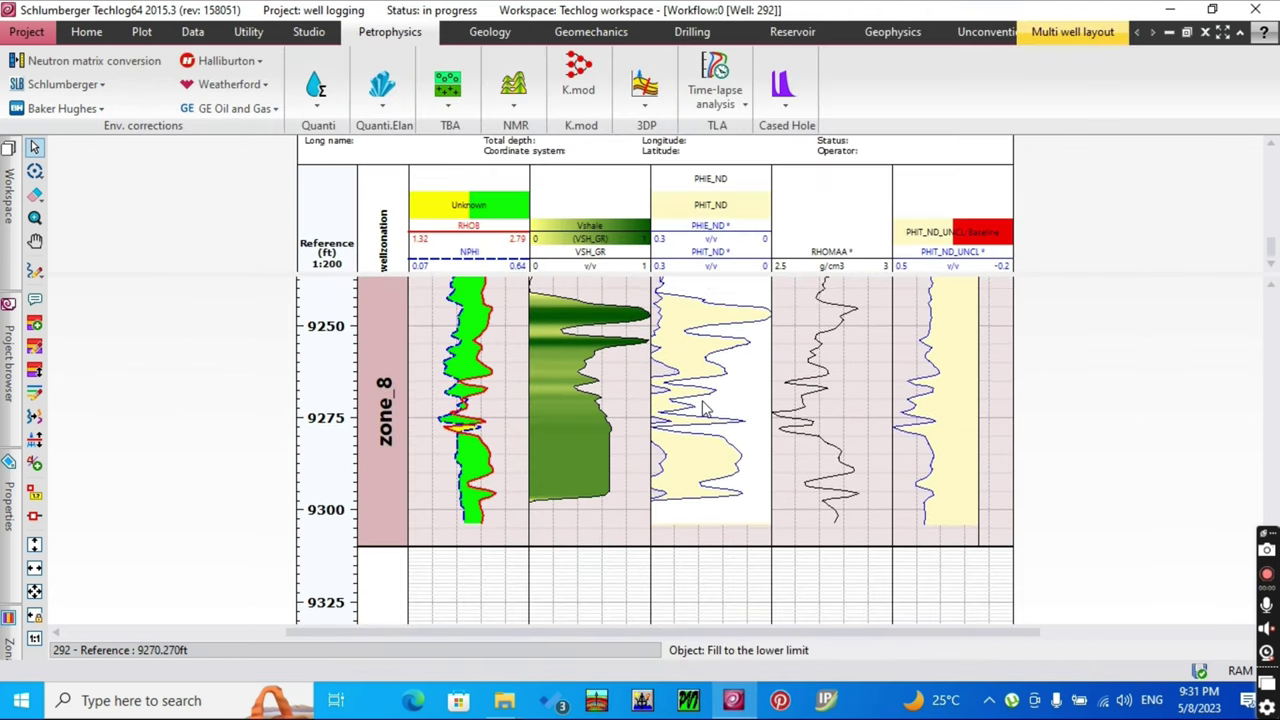
scroll(704, 408, "up", 8)
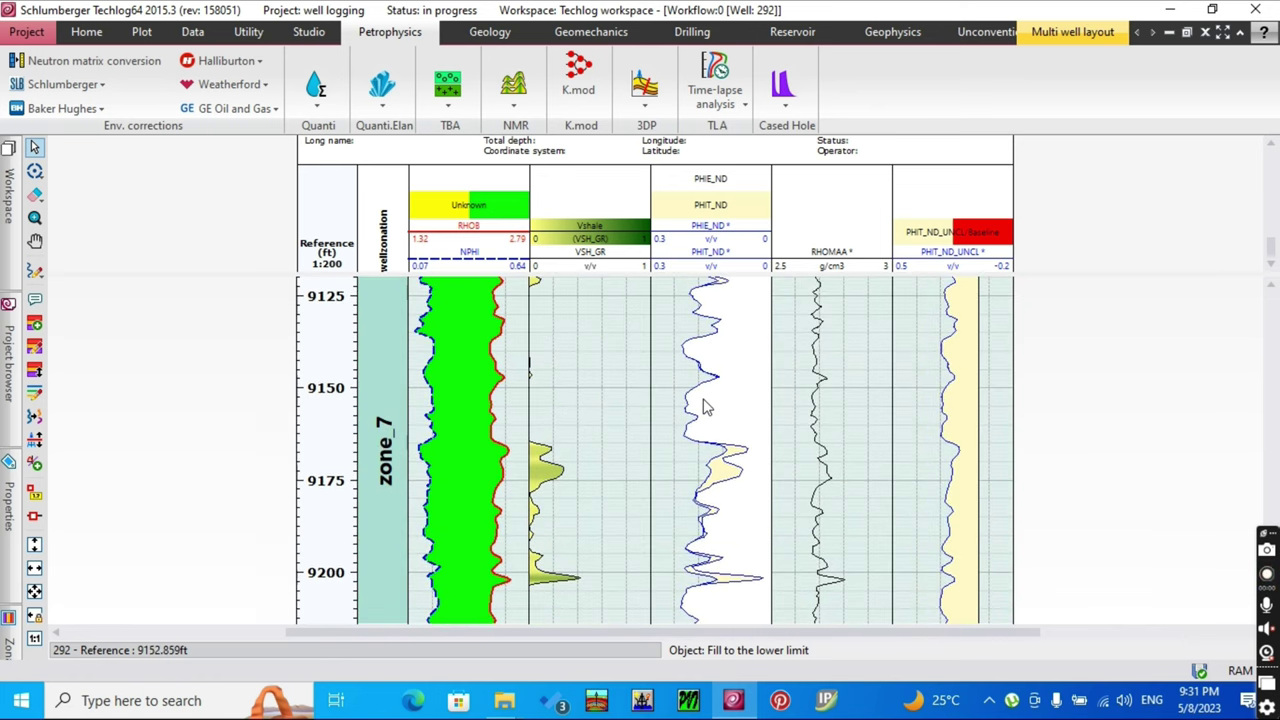
- Examine the neutron-density porosity curves from zone_7 up into zone_6, and close the Workflow layout without saving it
scroll(714, 390, "up", 6)
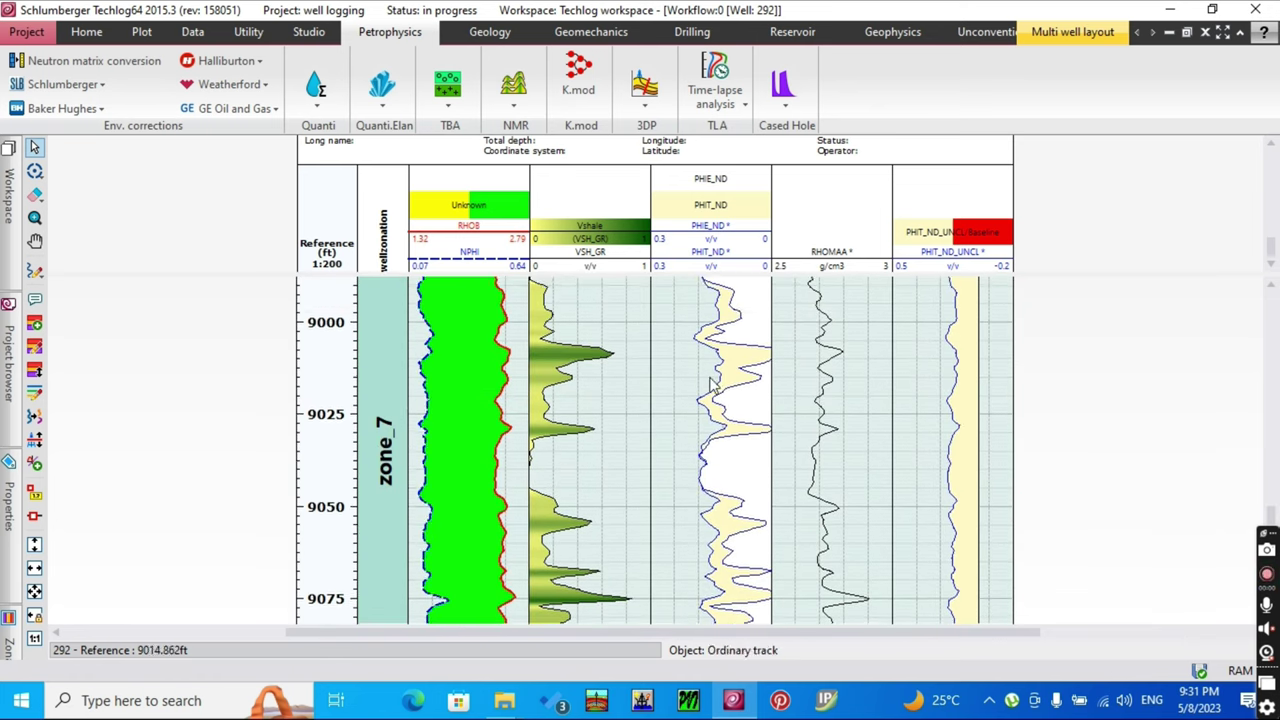
scroll(738, 393, "up", 7)
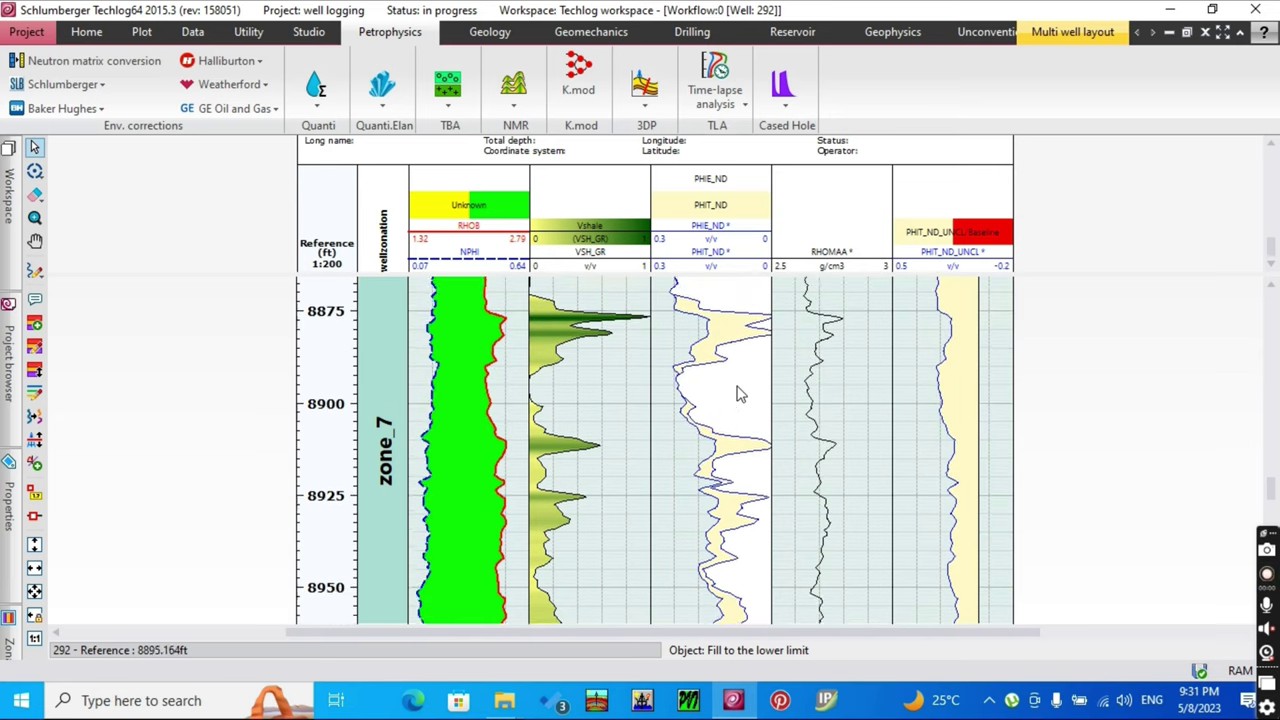
scroll(738, 393, "up", 7)
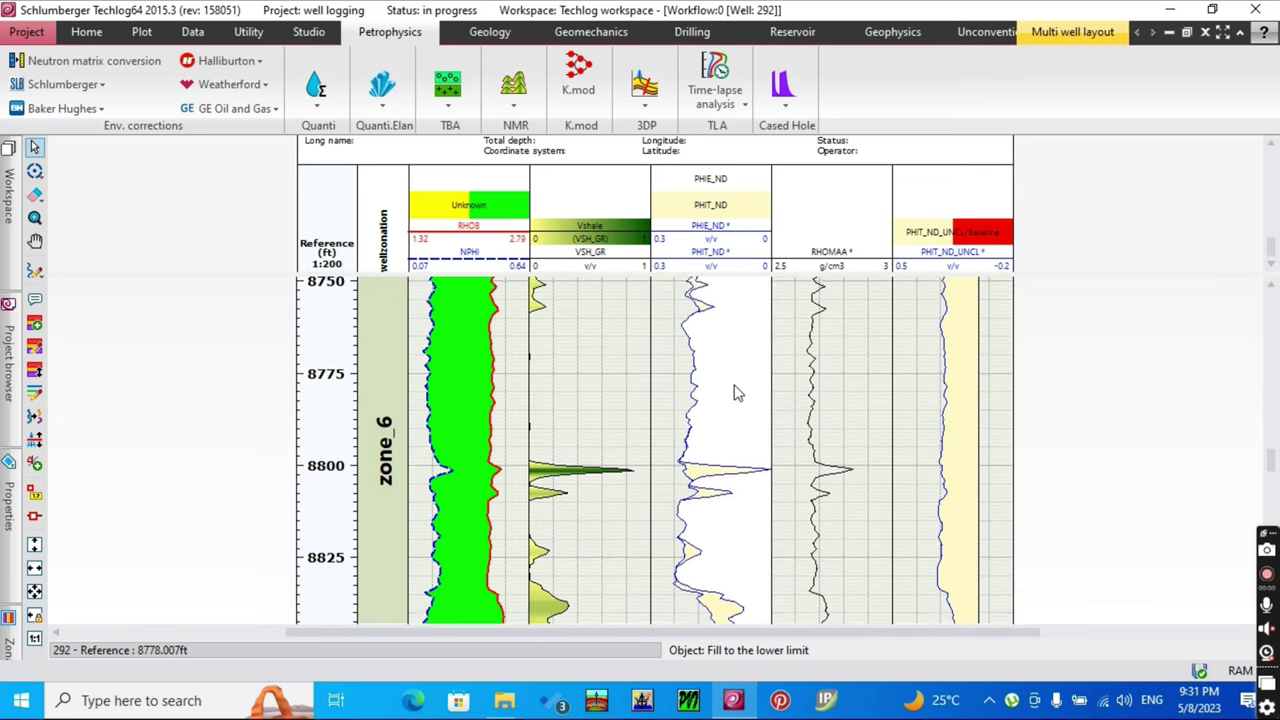
scroll(735, 393, "up", 2)
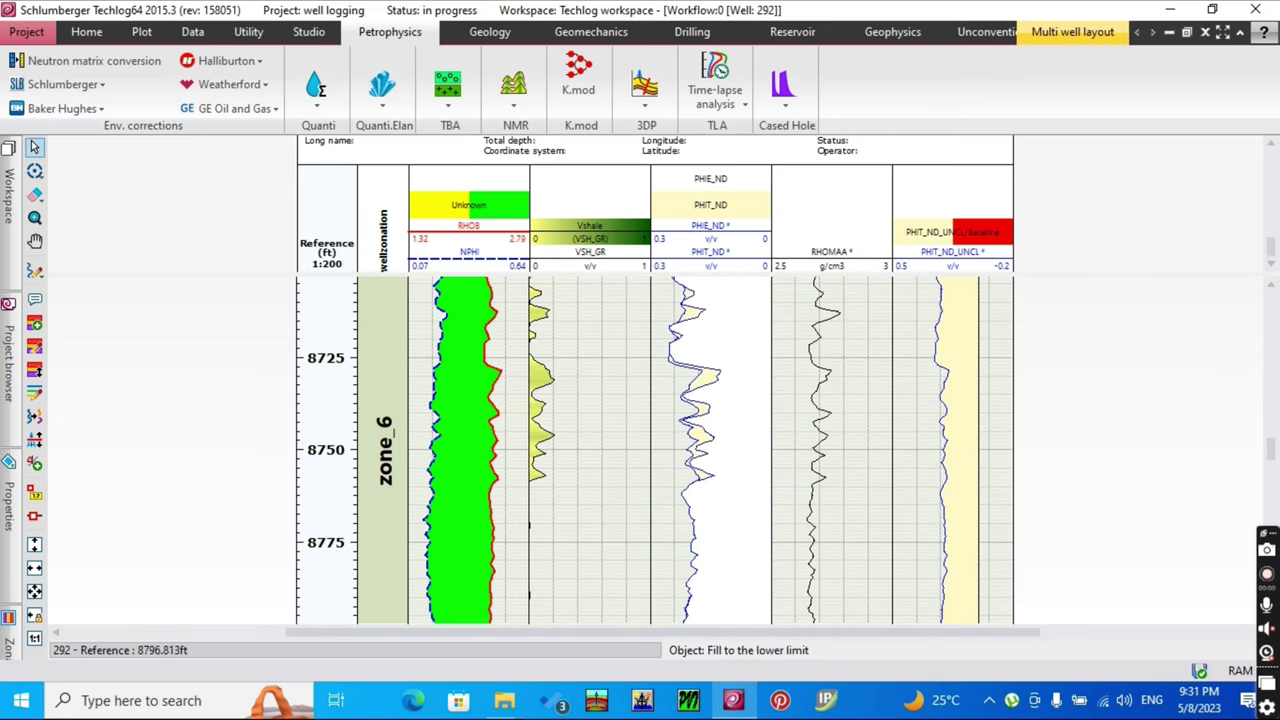
left_click(1205, 33)
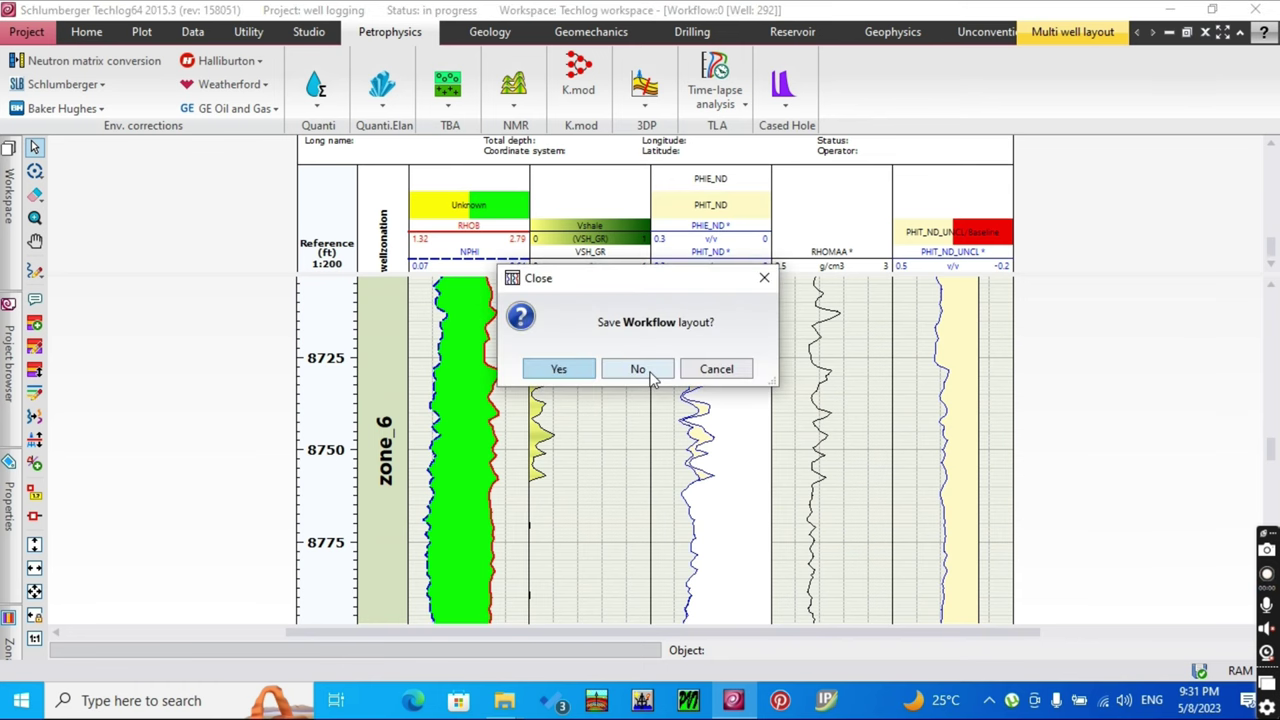
left_click(648, 372)
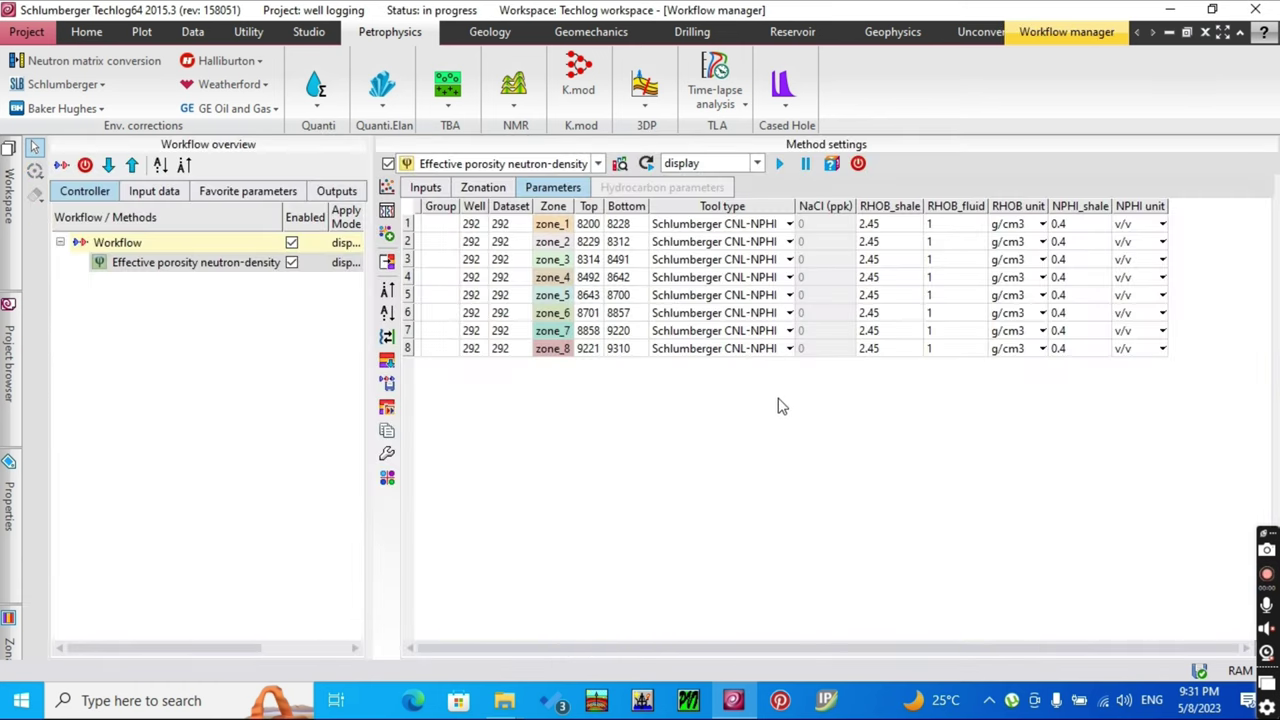
- Run the Effective porosity neutron-density method in save mode and check its output curves in well 292's dataset
left_click(758, 163)
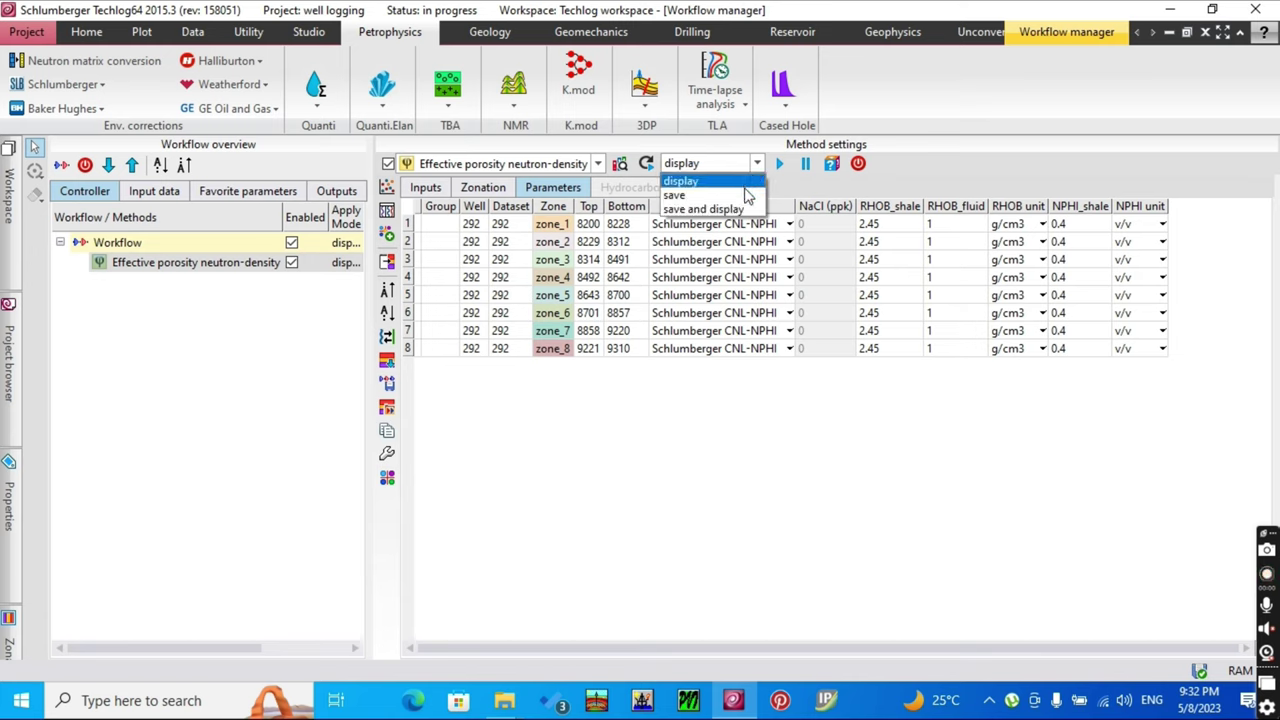
left_click(699, 196)
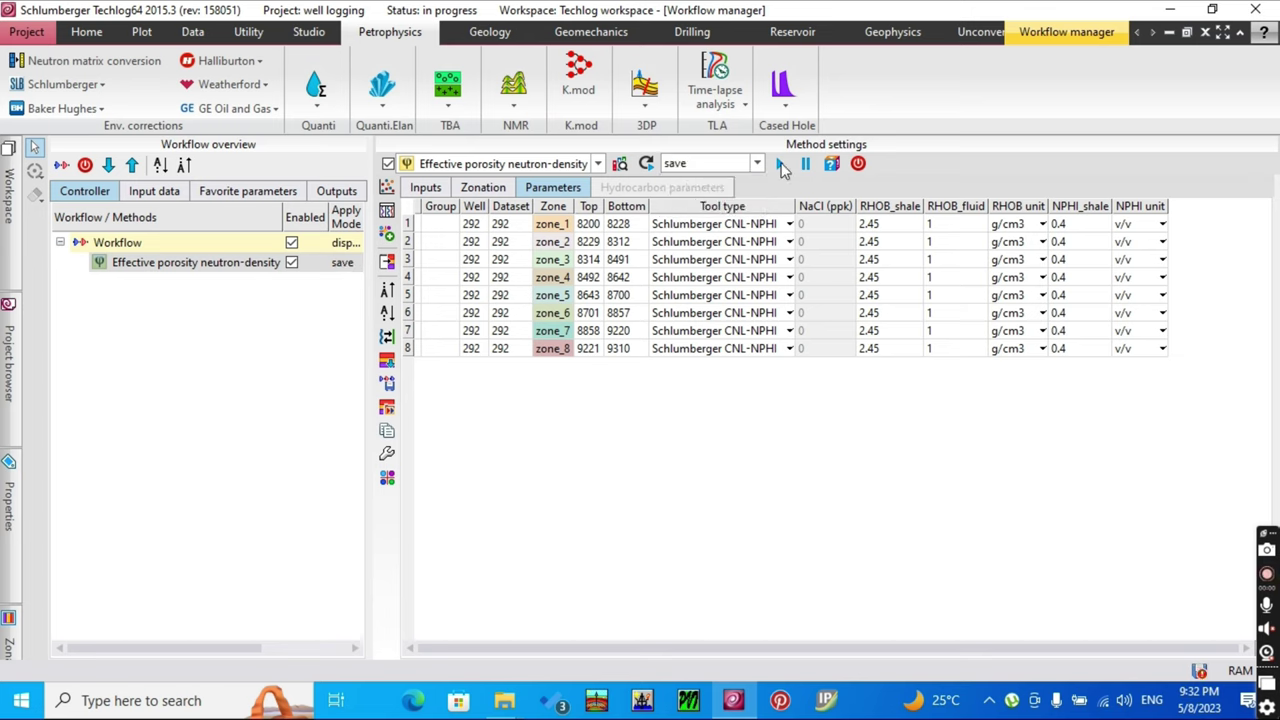
left_click(10, 366)
scroll(120, 430, "down", 5)
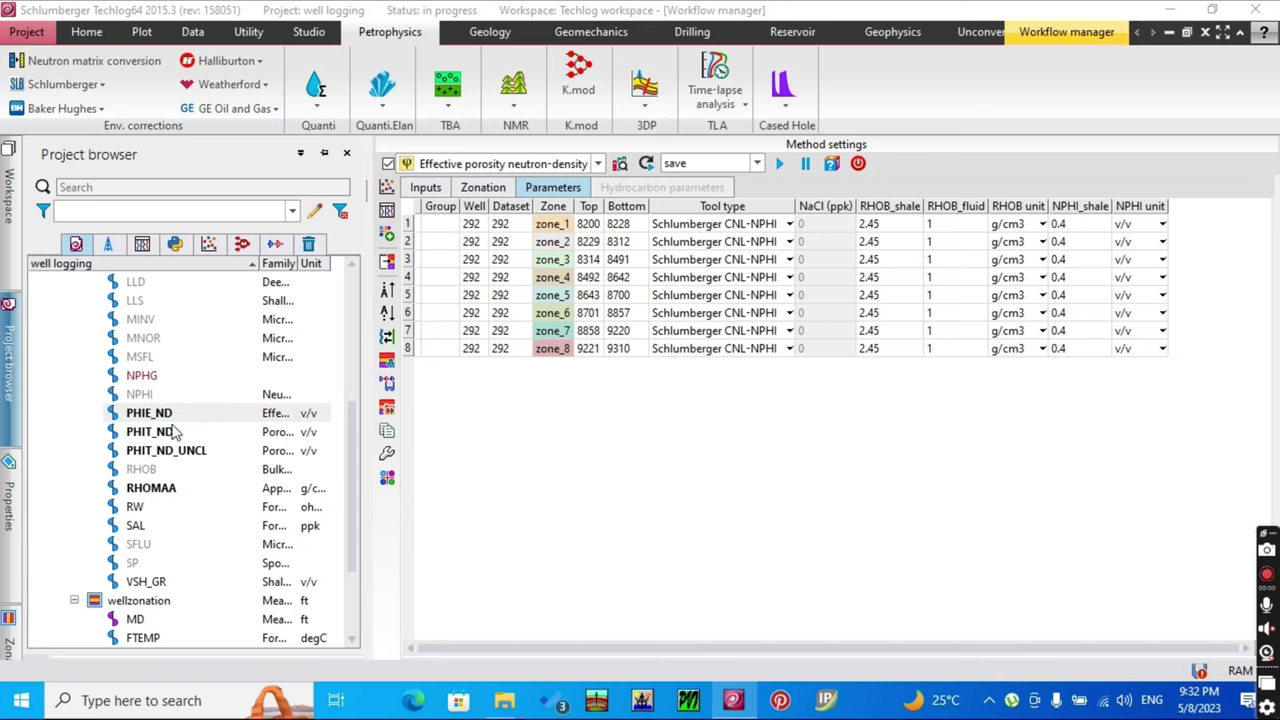
scroll(213, 462, "up", 5)
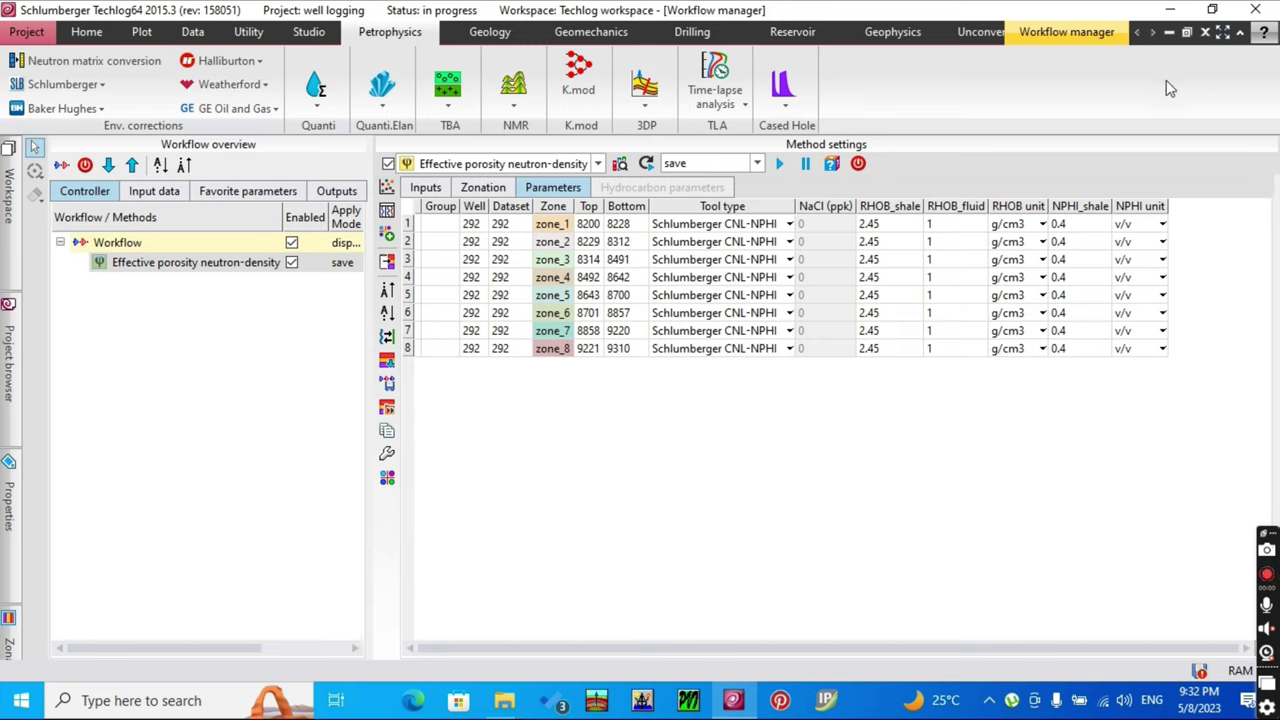
- Close the neutron-density workflow and create an Effective porosity sonic method with DT as compressional slowness and VSH_GR as shale volume
left_click(1205, 32)
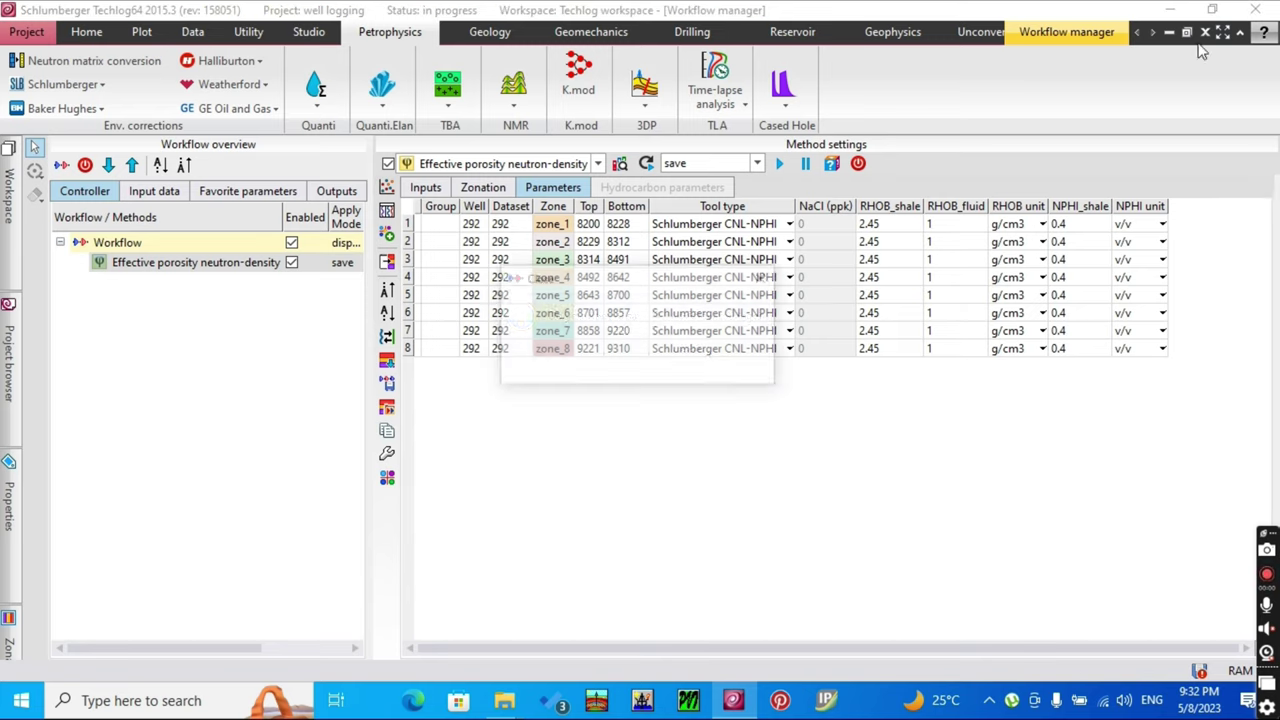
left_click(670, 369)
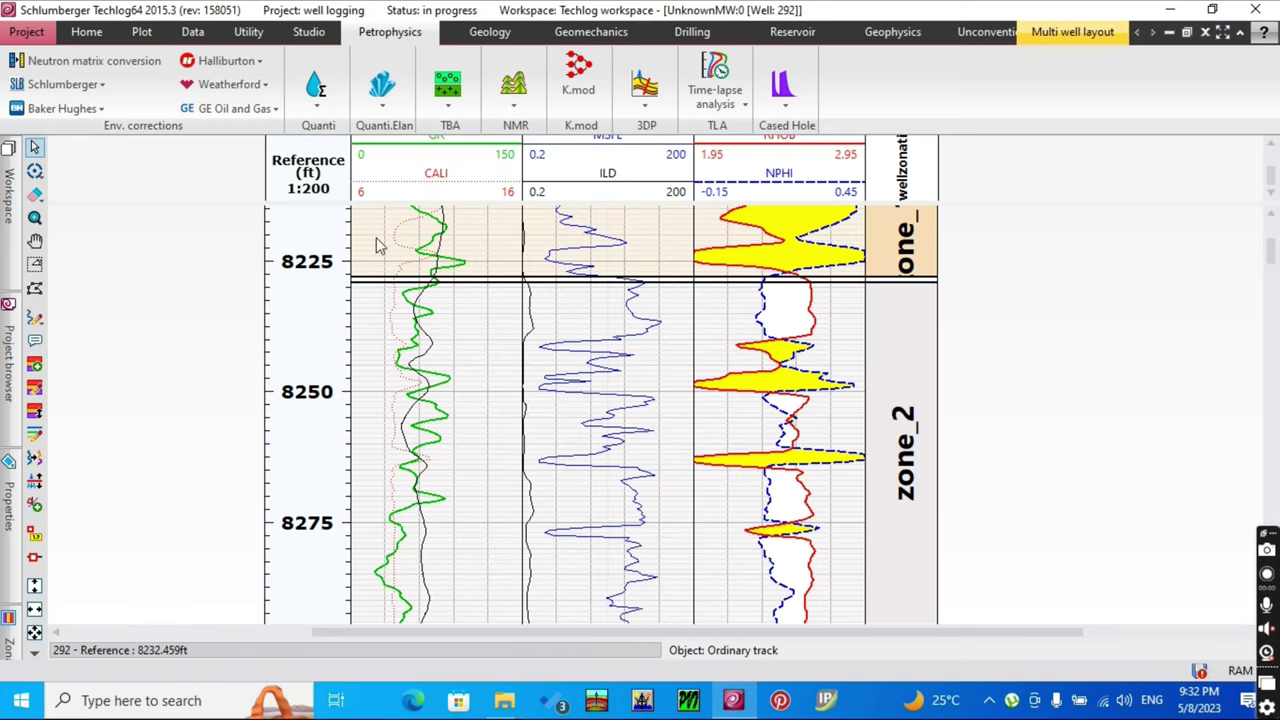
left_click(316, 100)
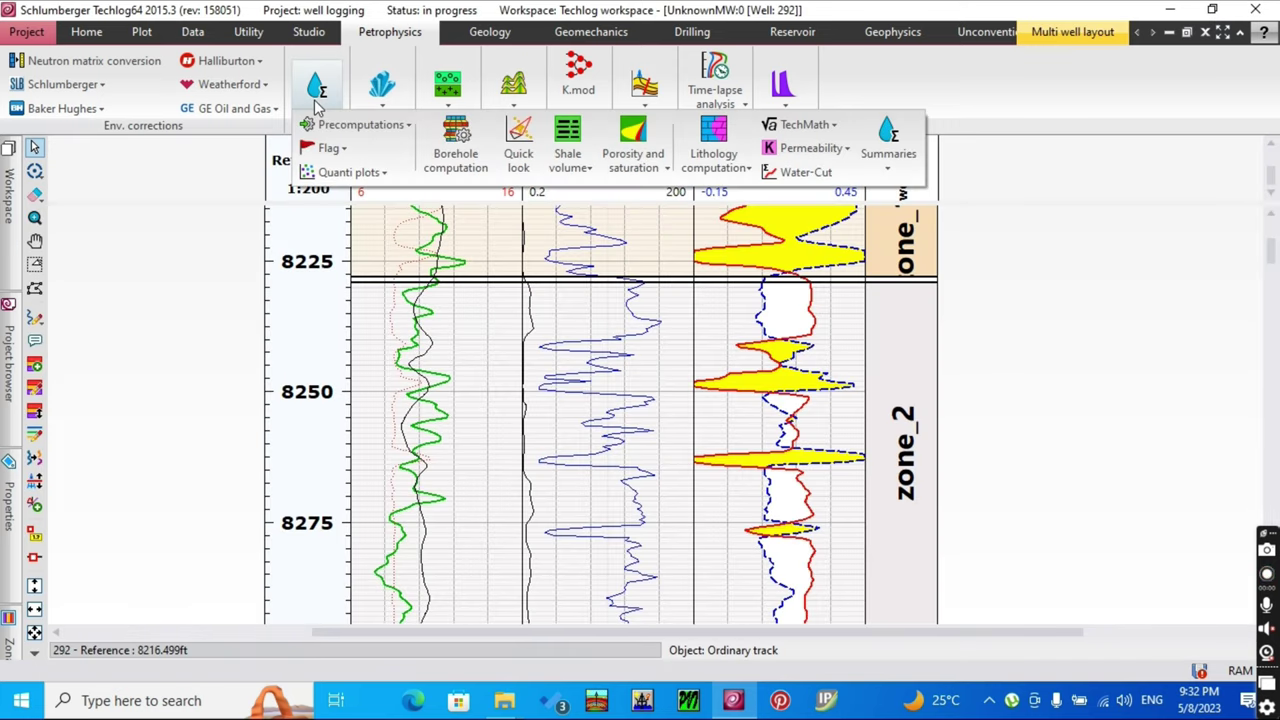
left_click(636, 170)
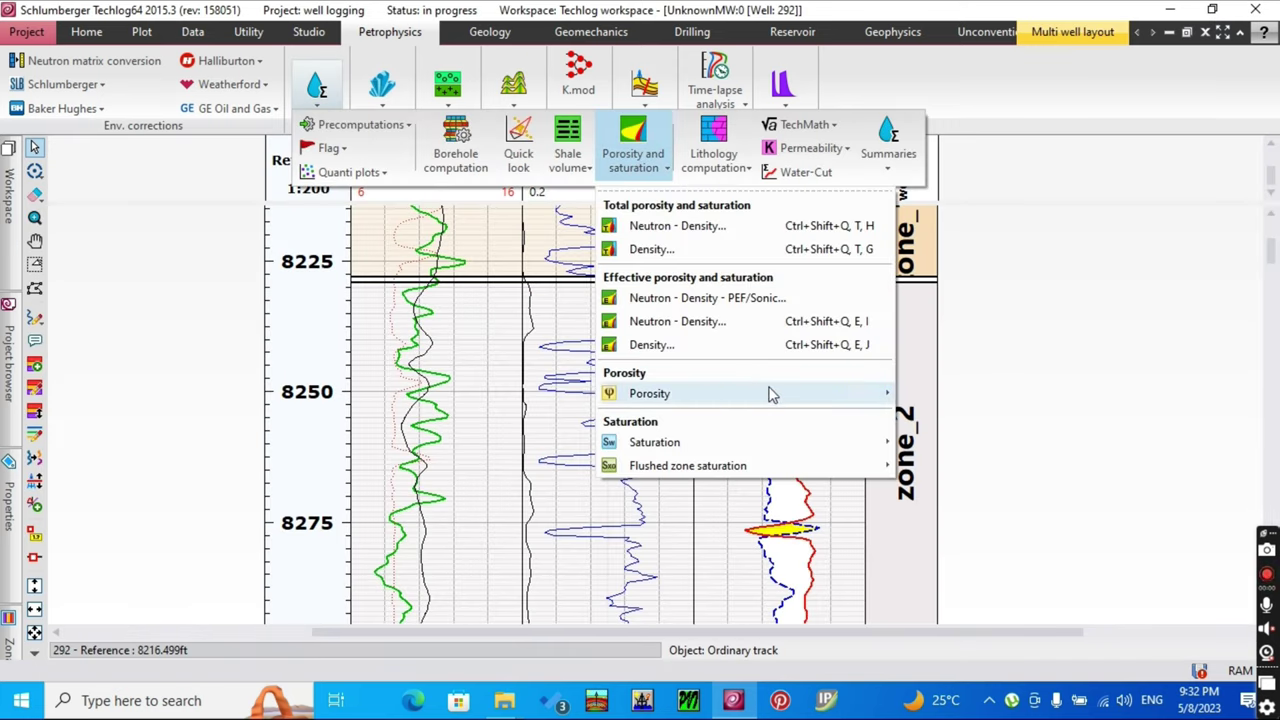
mouse_move(883, 396)
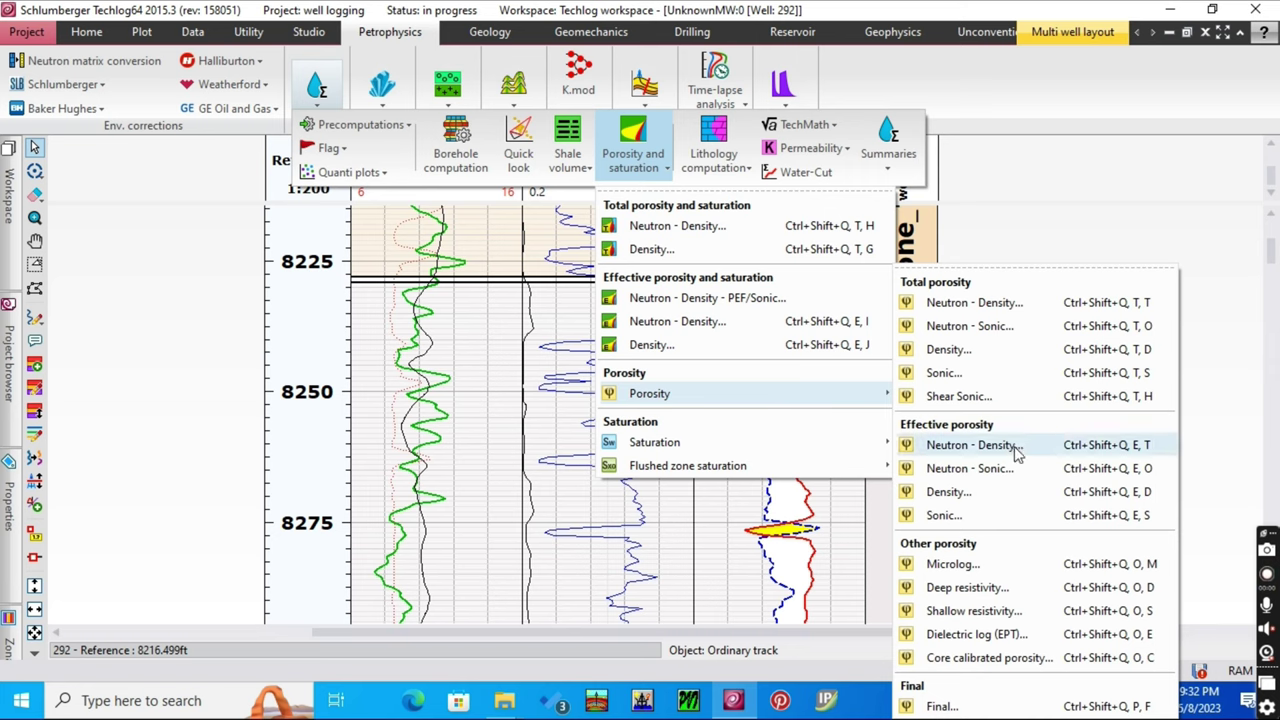
left_click(1001, 518)
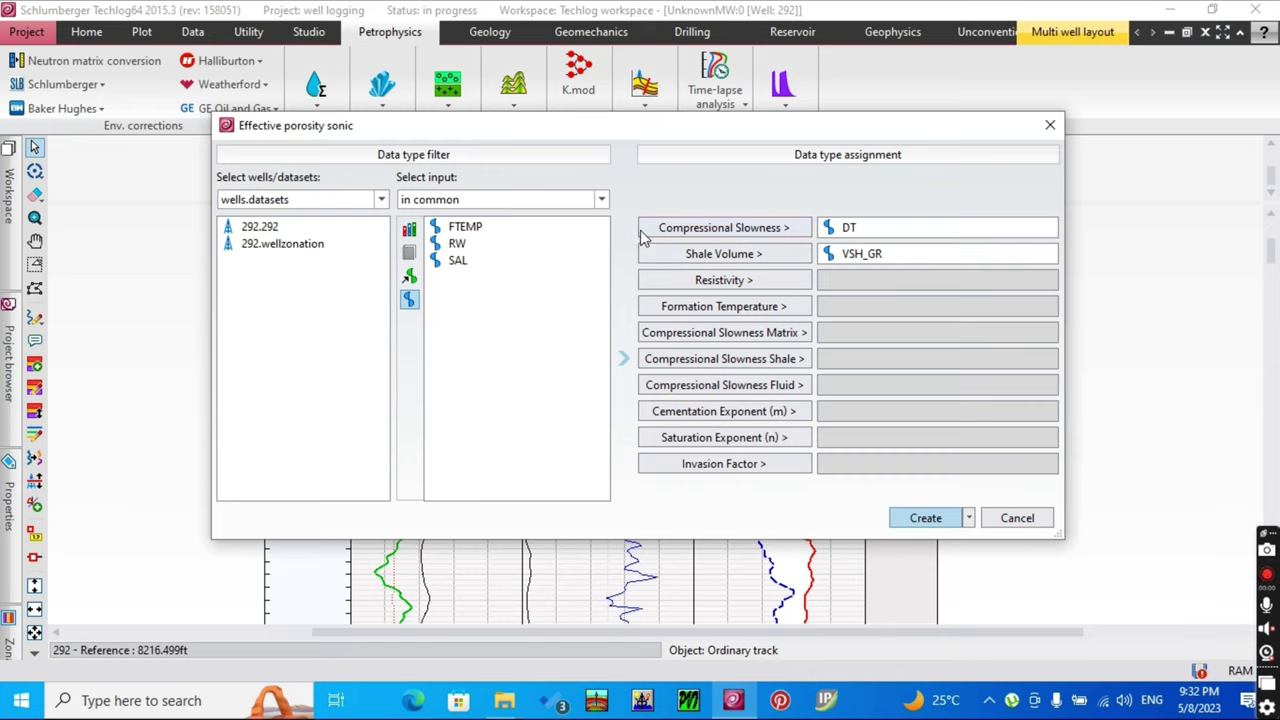
left_click(926, 519)
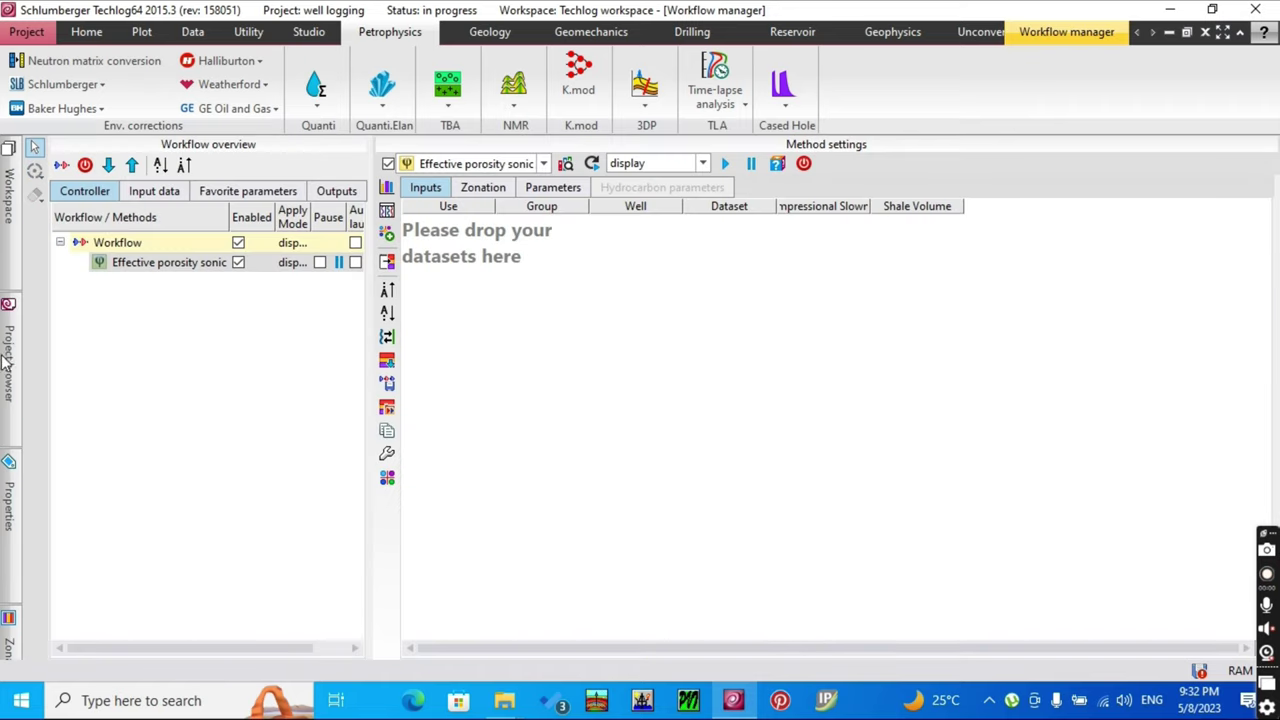
- Add well 292 to the sonic method's inputs and remove the wellzonation dataset line
left_click(6, 362)
left_click_drag(350, 318, 542, 281)
left_click(450, 244)
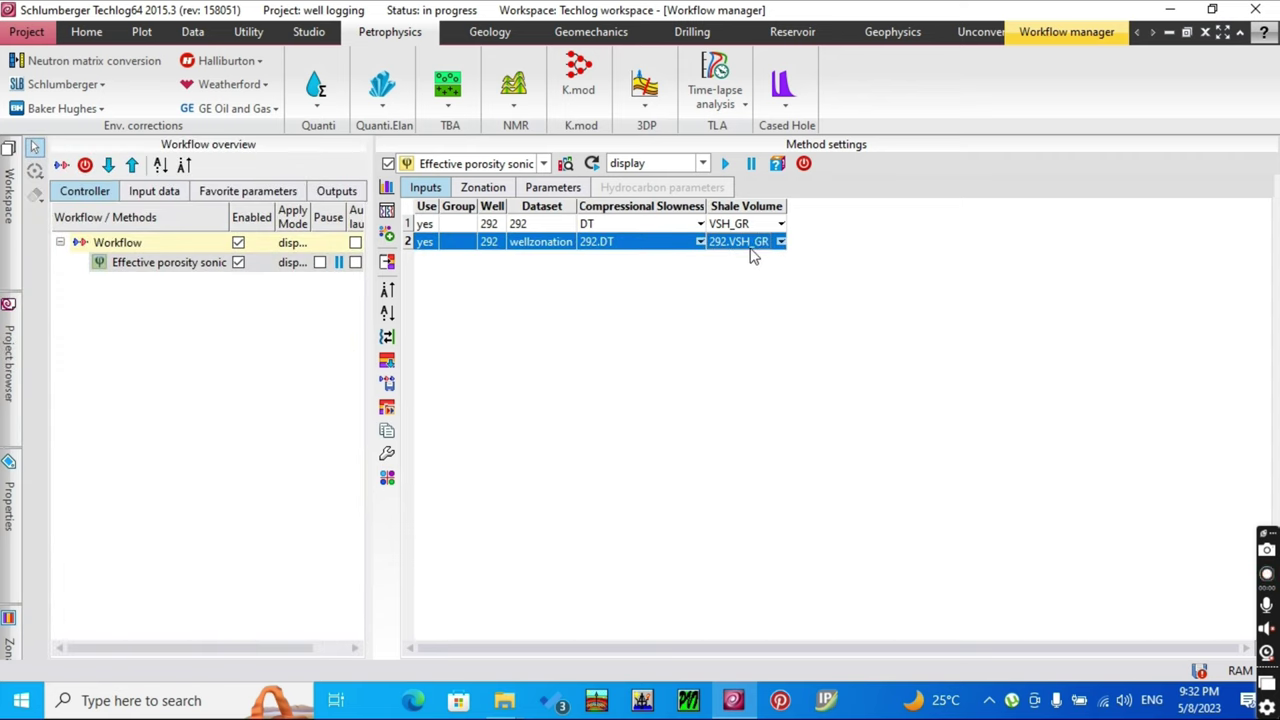
right_click(751, 245)
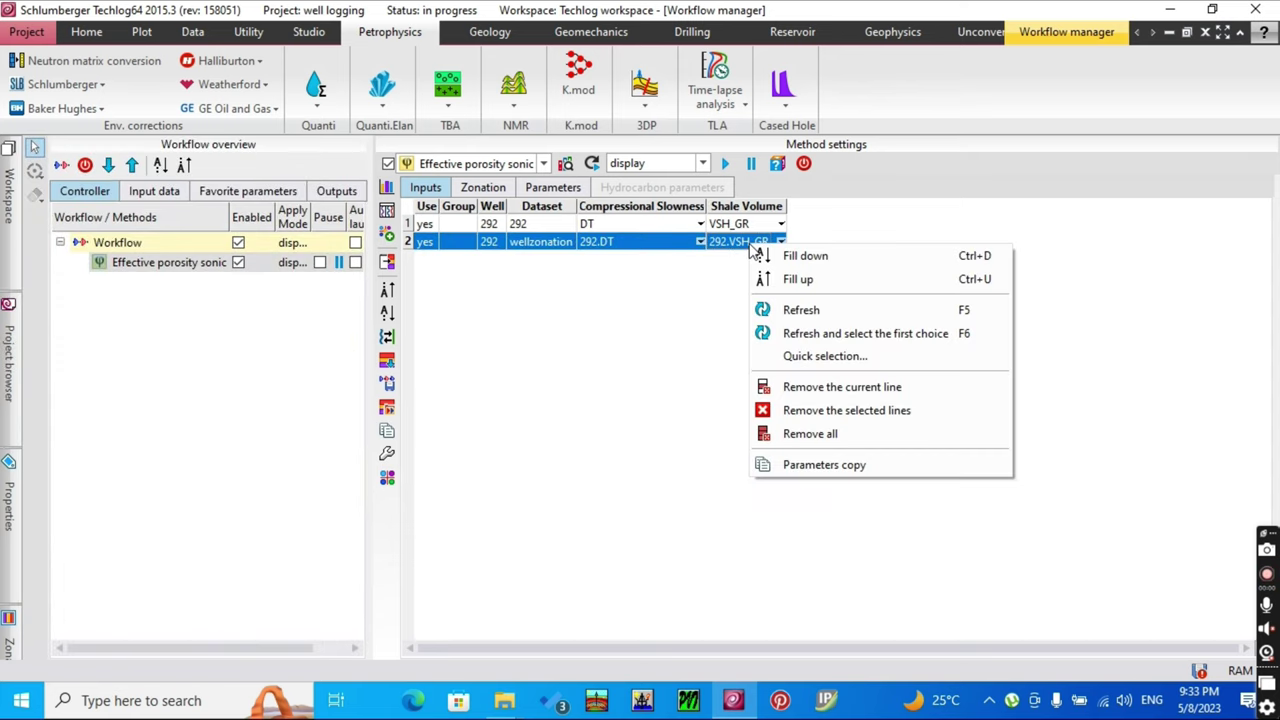
left_click(790, 414)
- Replace the sonic method's ZONATION_ALL with the wellzonation zonation, including zone_1 through zone_8
left_click(497, 190)
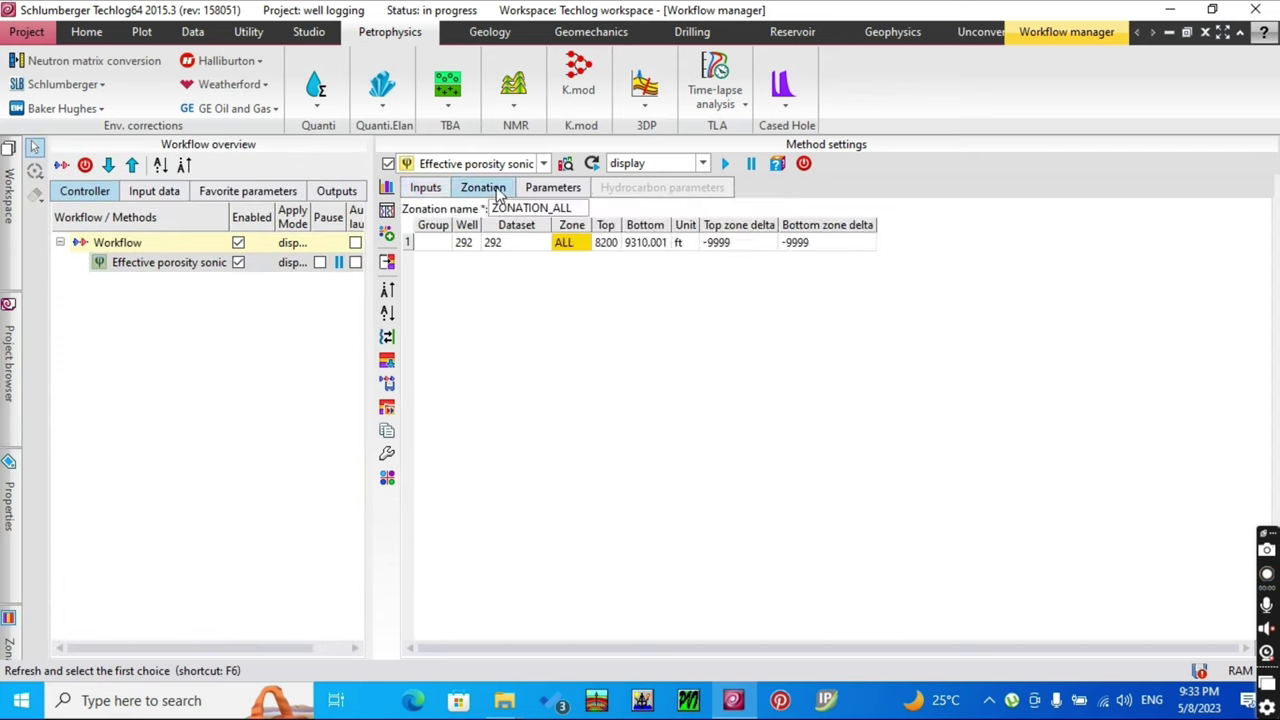
left_click(8, 350)
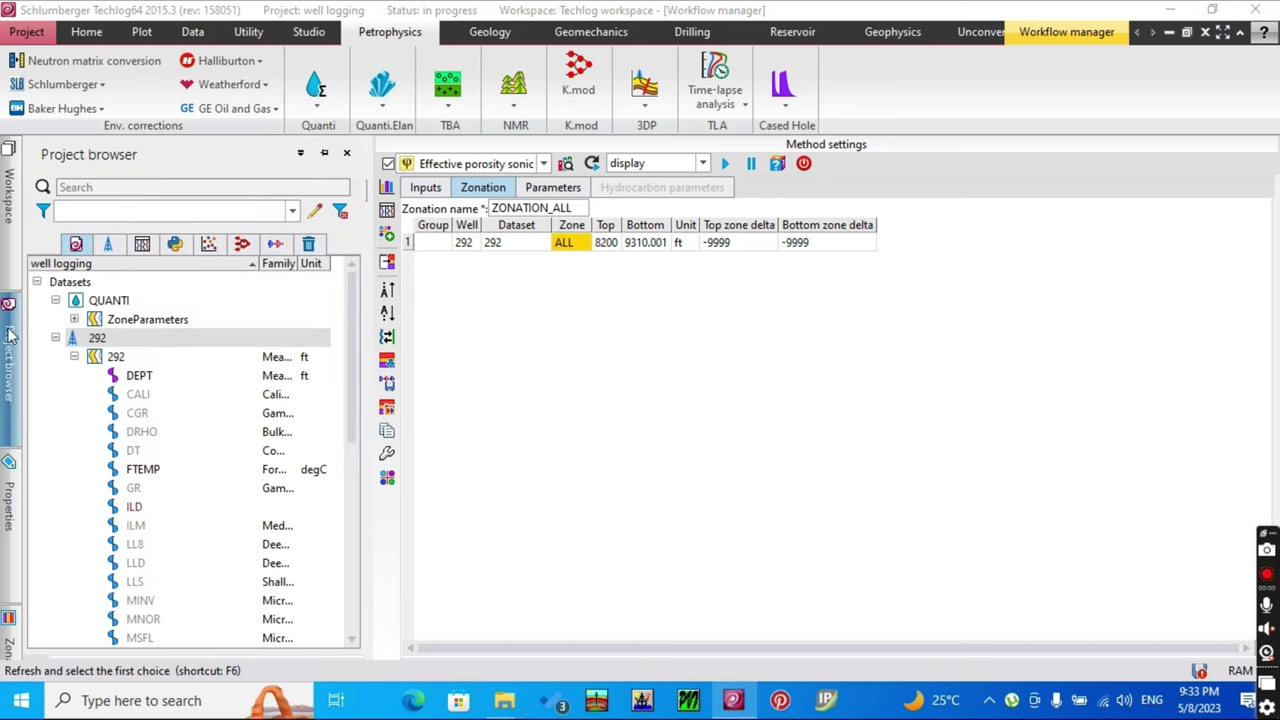
left_click(8, 620)
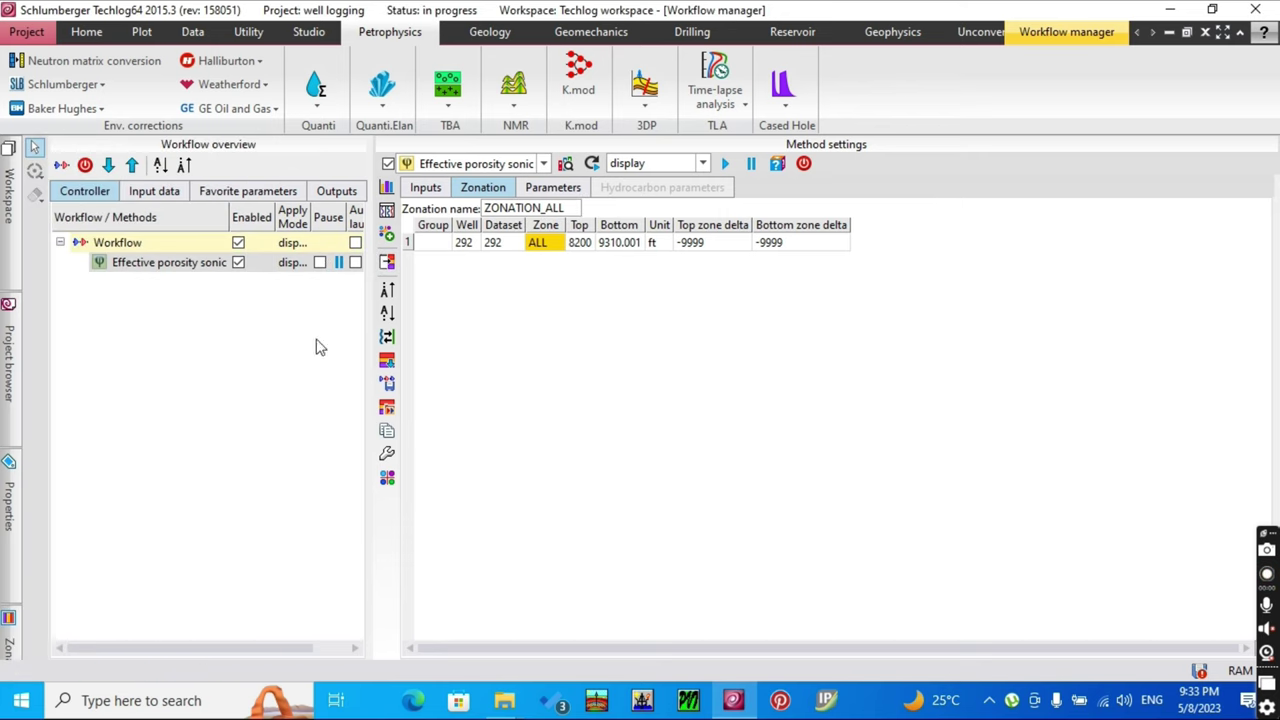
mouse_move(17, 622)
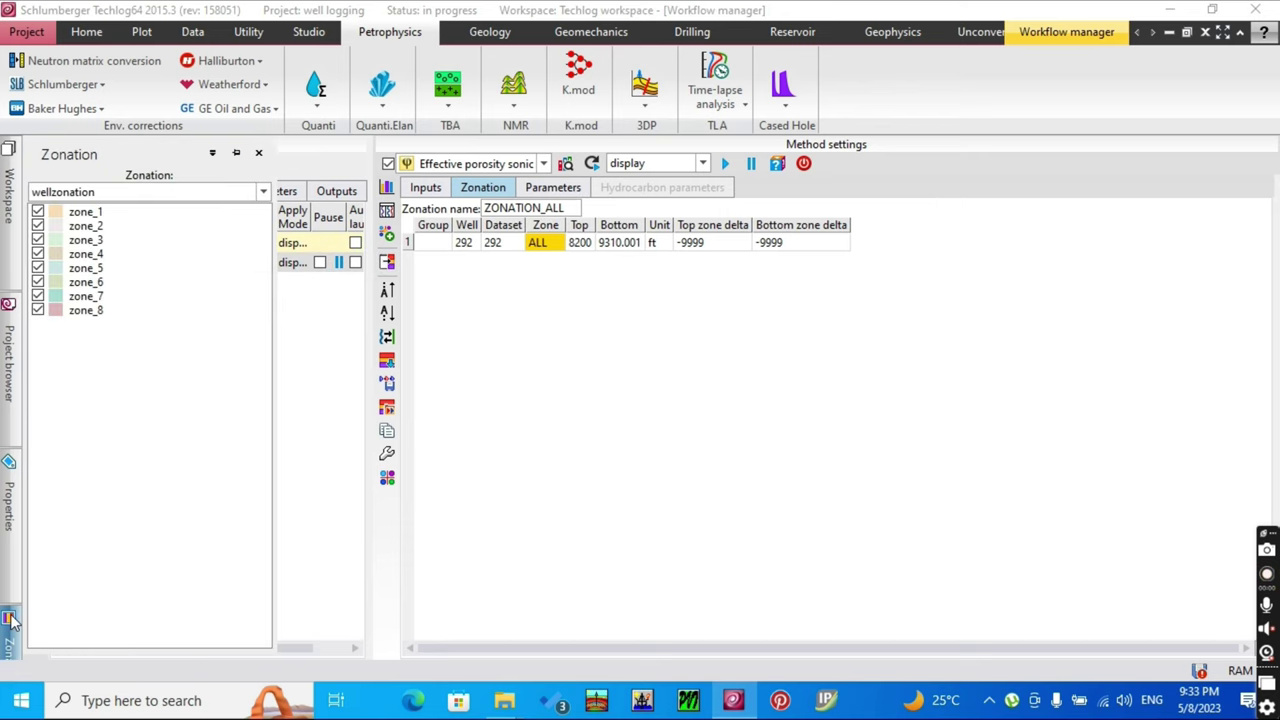
left_click(258, 191)
left_click(231, 222)
left_click(37, 212)
left_click(37, 268)
left_click(37, 268)
left_click(37, 282)
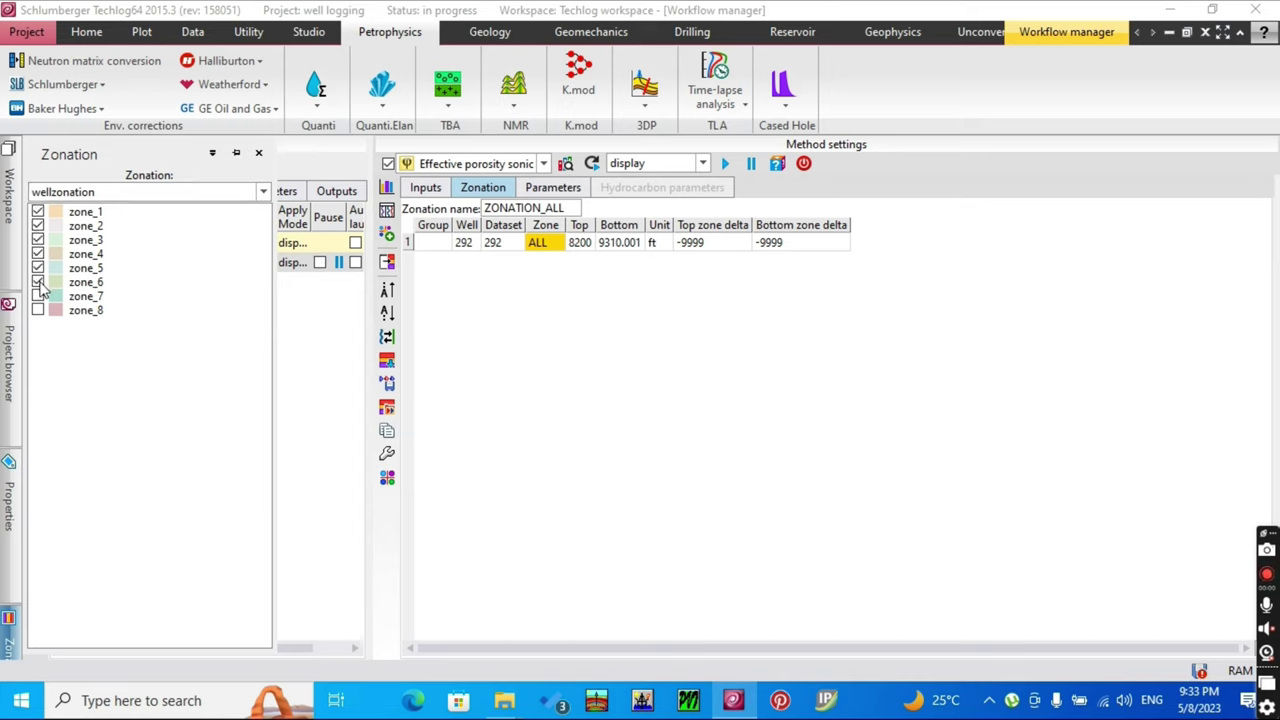
left_click(386, 263)
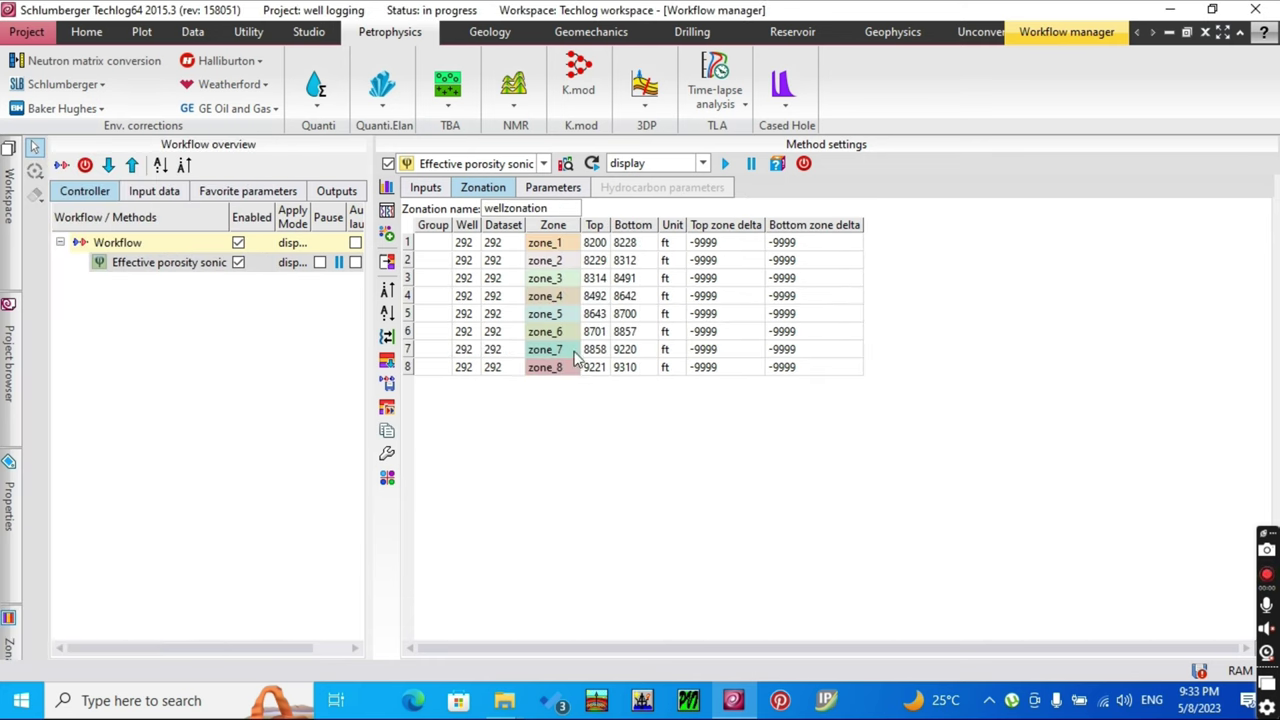
- Review the sonic method's zone parameters and the Sonic Method choices for zone_1, keeping Wyllie
left_click(560, 188)
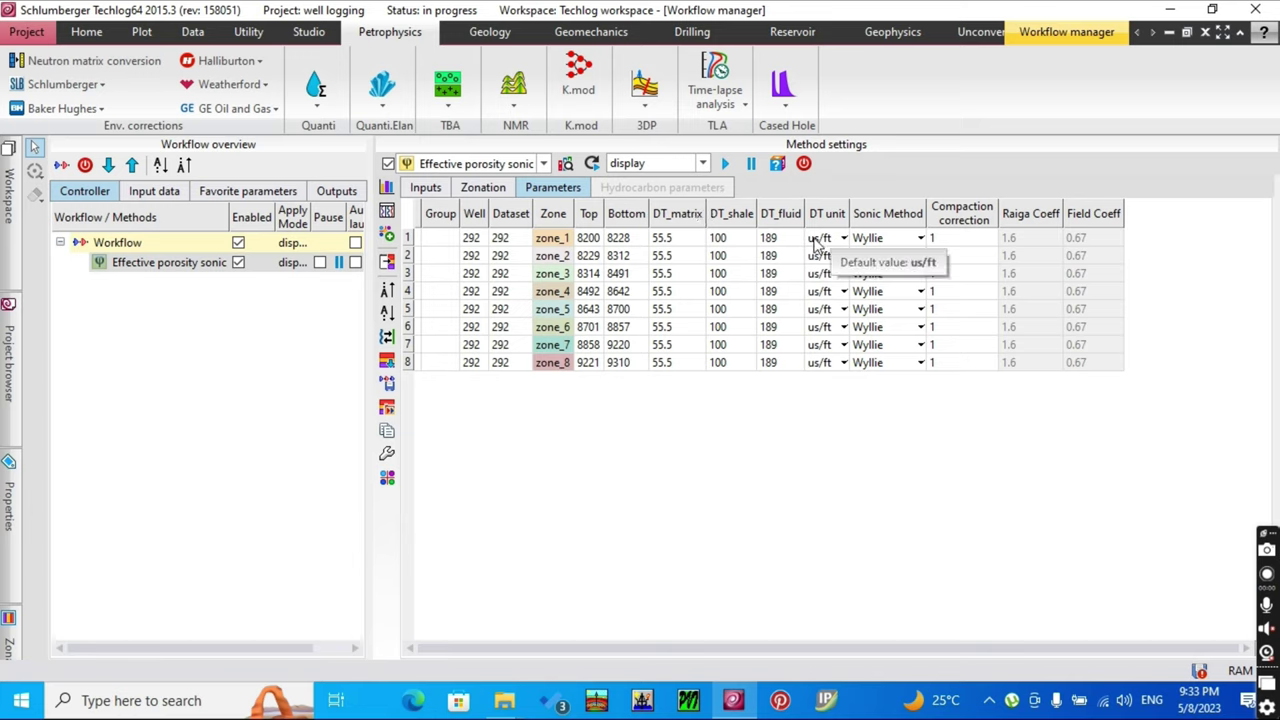
right_click(902, 215)
left_click(902, 215)
right_click(902, 215)
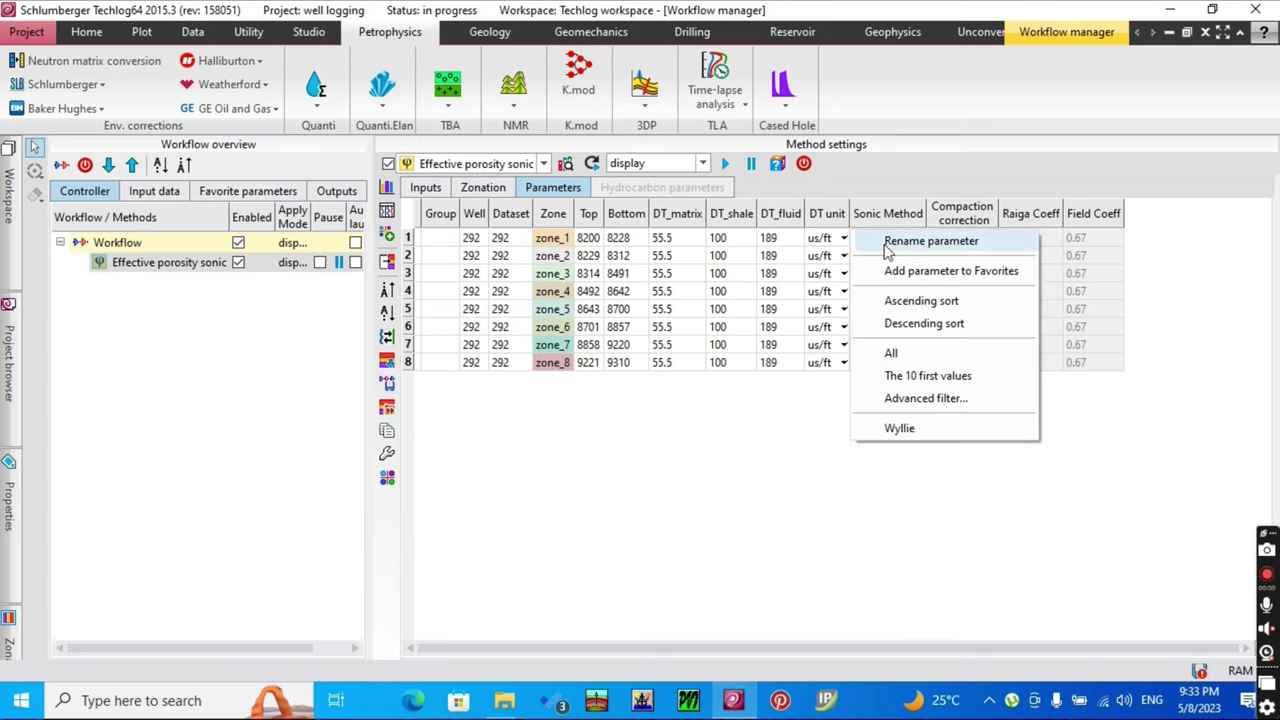
key("Escape")
left_click(900, 238)
left_click(913, 238)
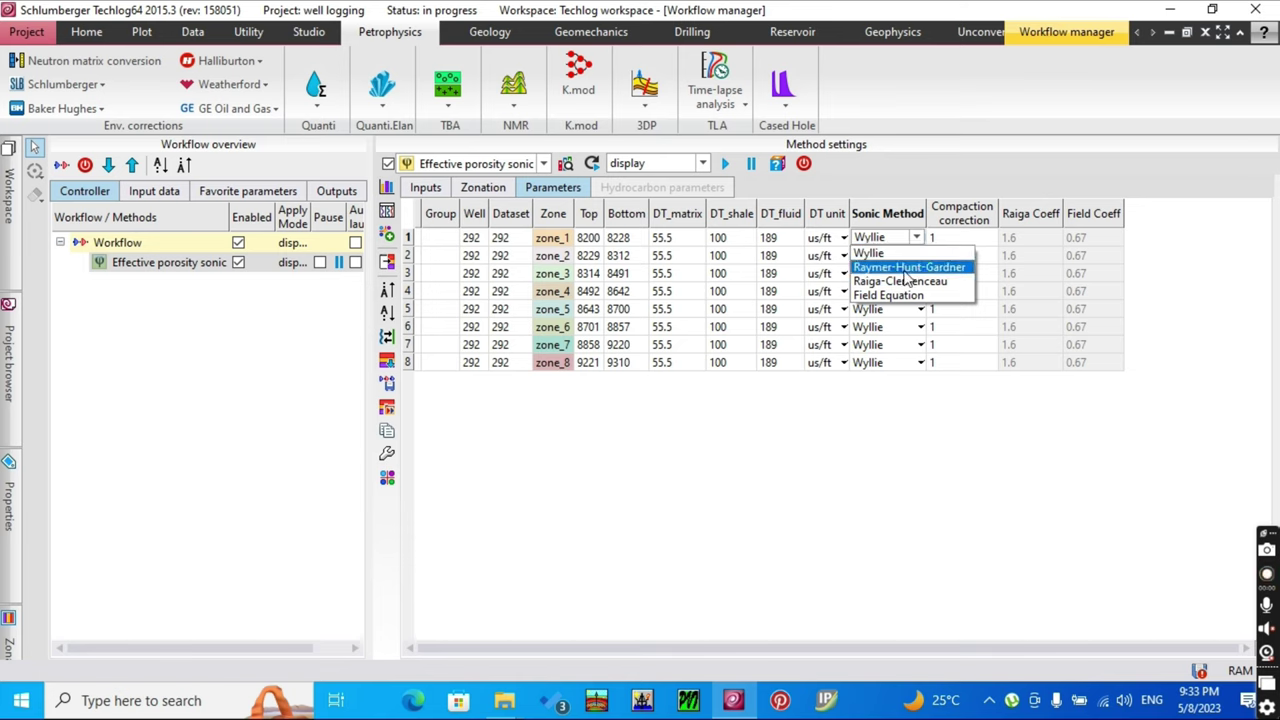
left_click(1205, 336)
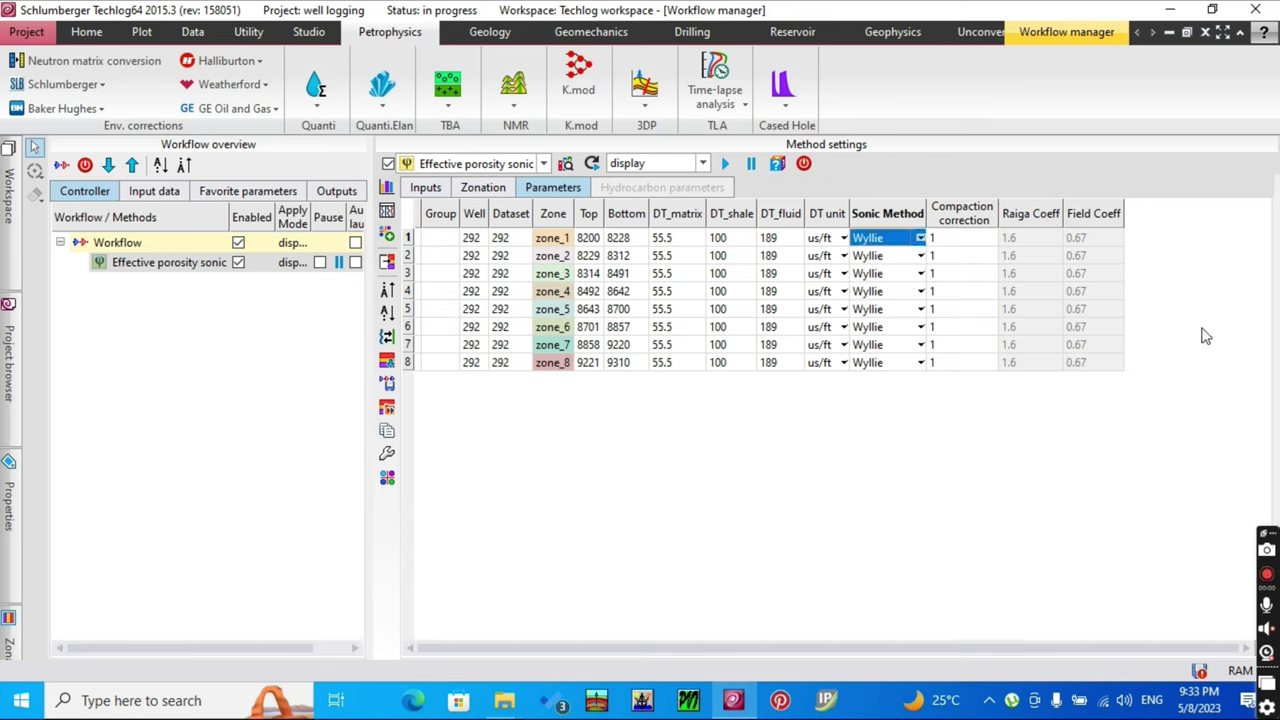
- Run the Effective porosity sonic method in display mode and examine the PHIT_S and PHIE_S curves from zone_1 down to zone_3
left_click(727, 164)
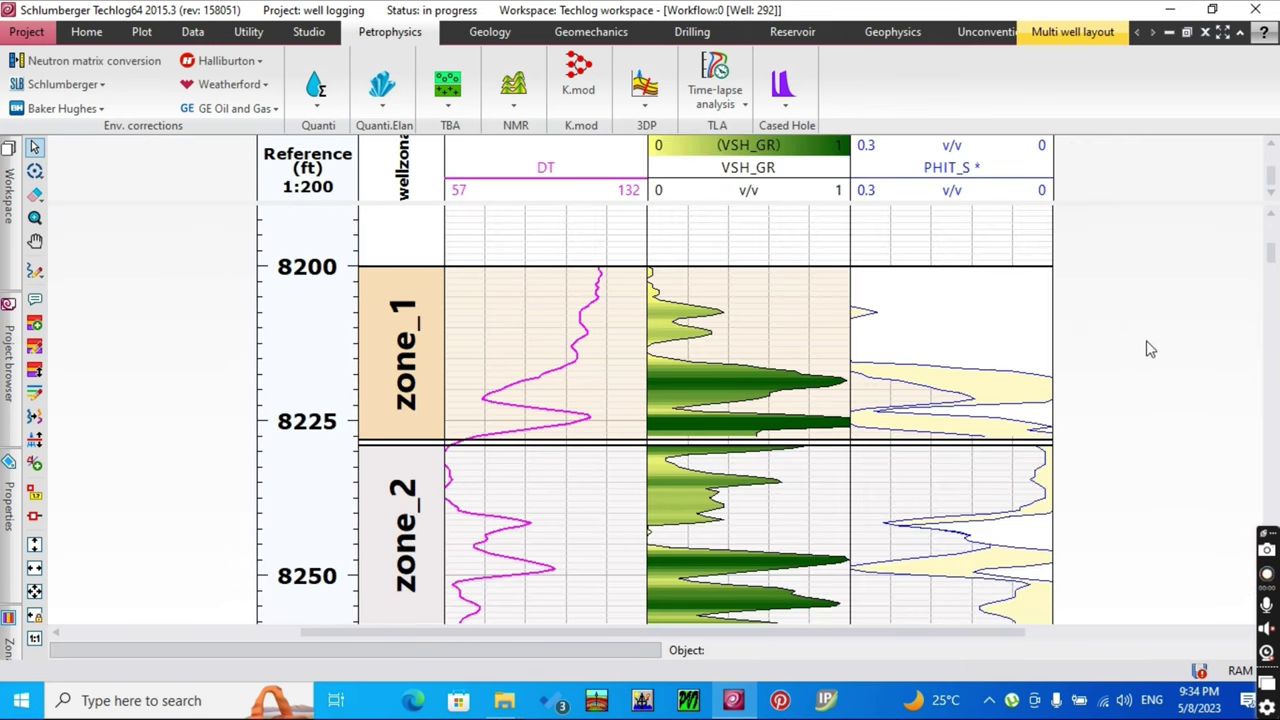
scroll(925, 301, "down", 3)
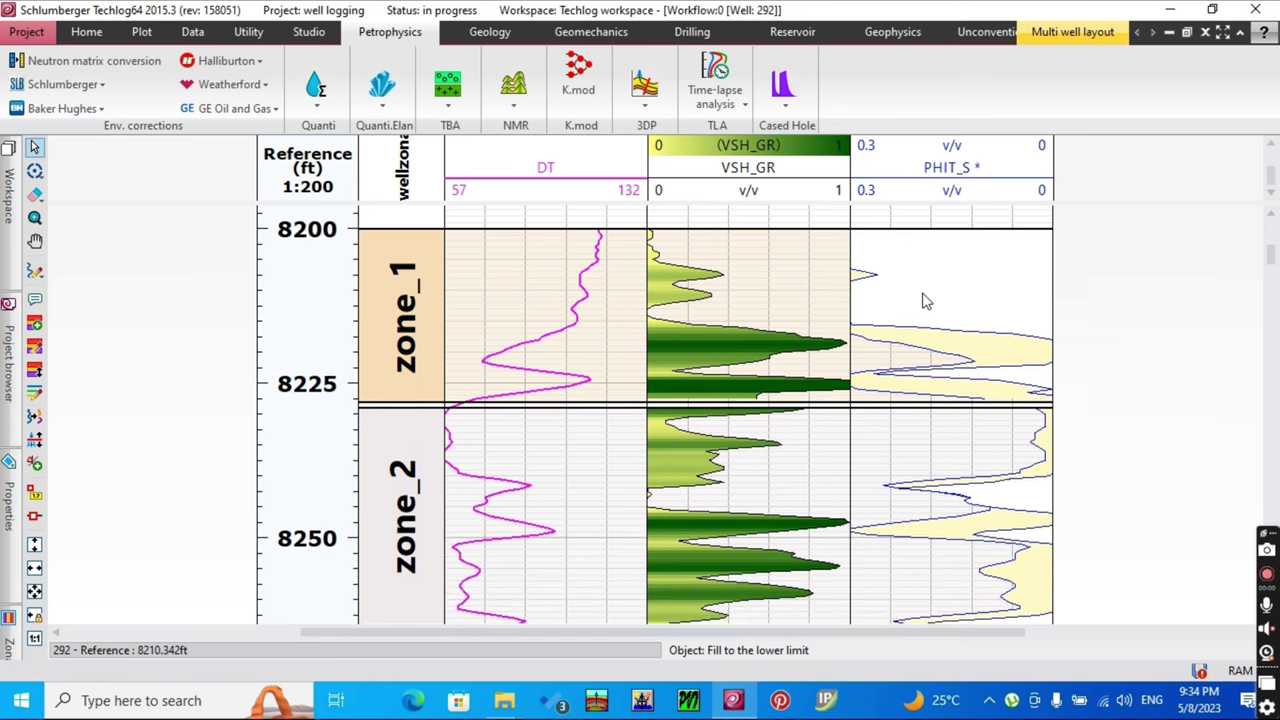
scroll(903, 249, "up", 1)
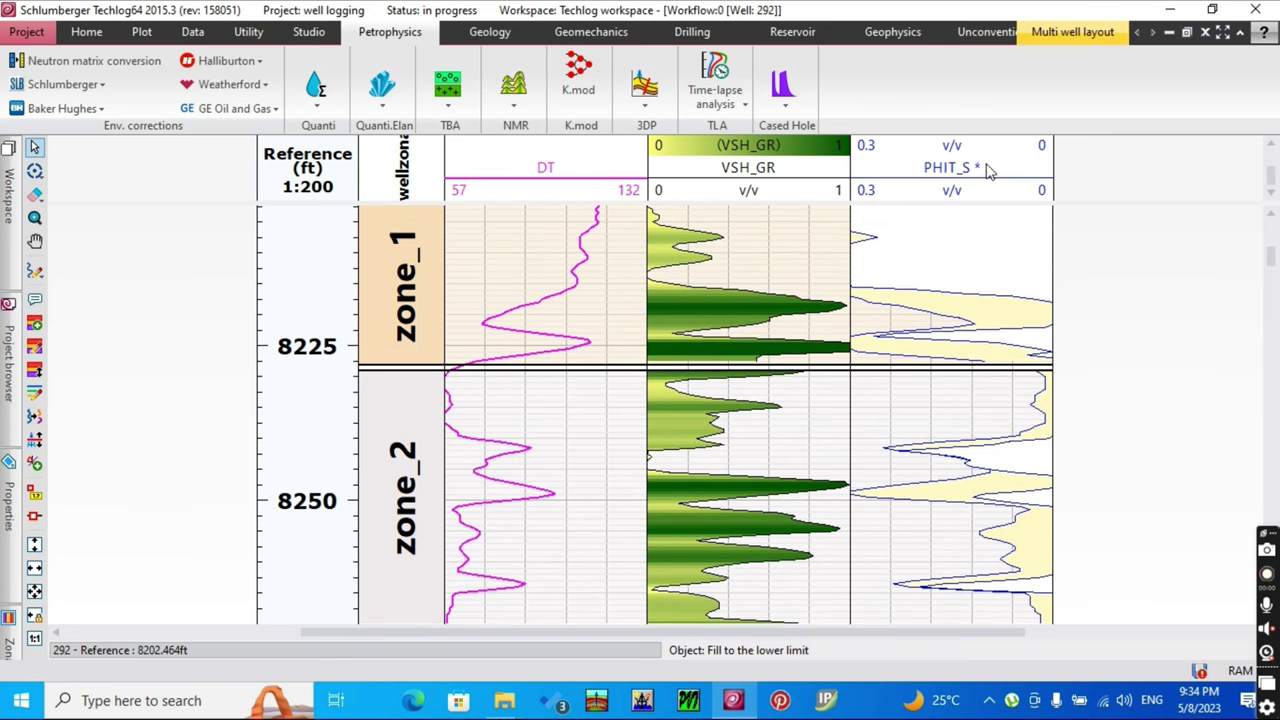
scroll(975, 167, "up", 3)
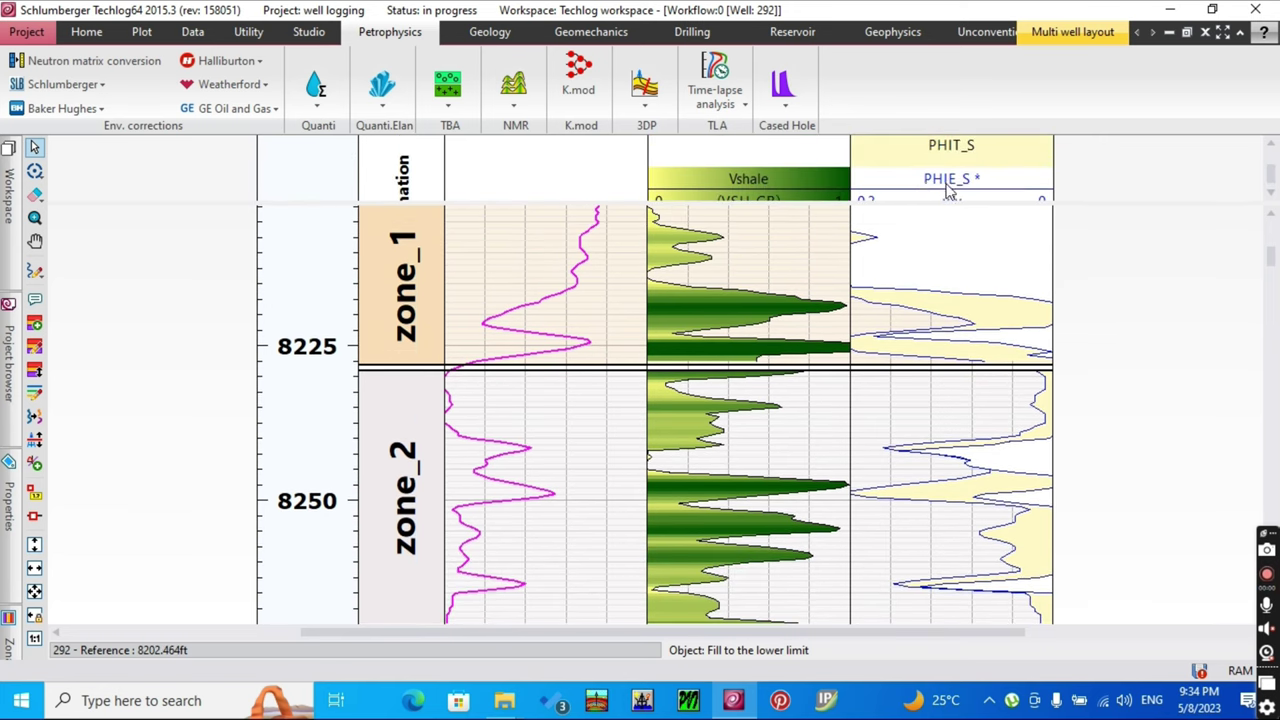
scroll(1003, 178, "down", 3)
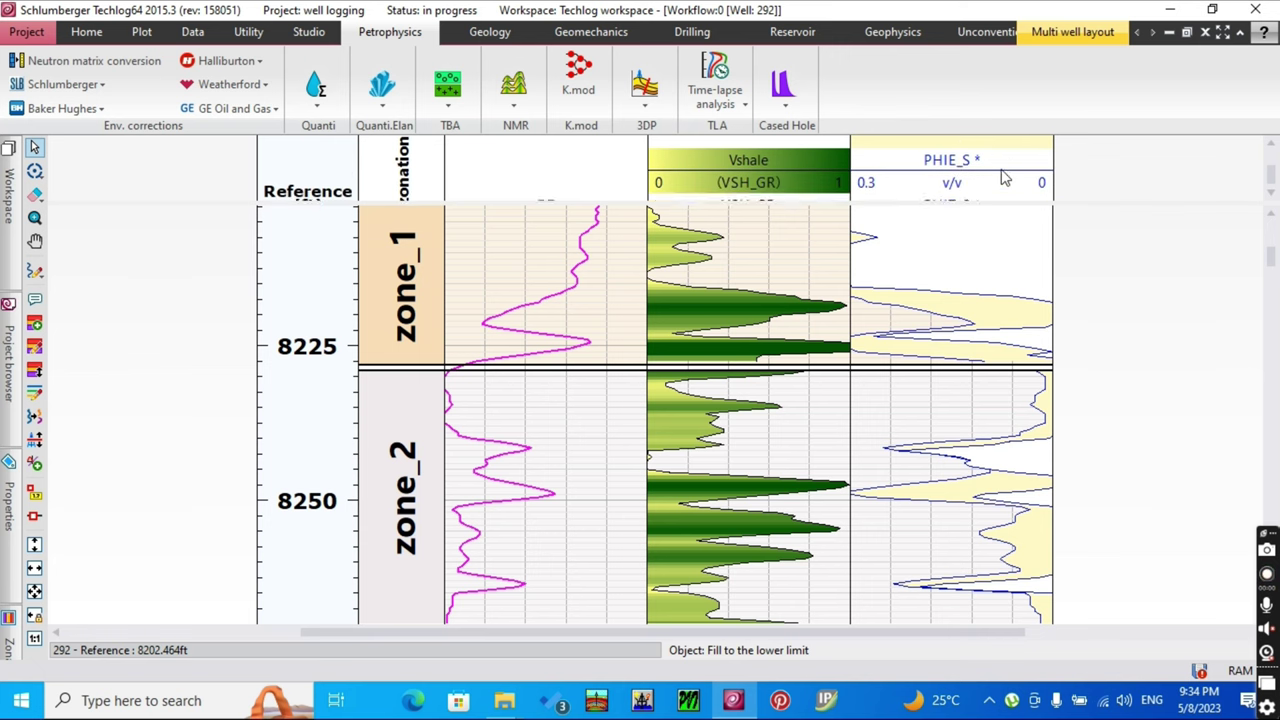
scroll(930, 259, "down", 6)
scroll(930, 259, "down", 8)
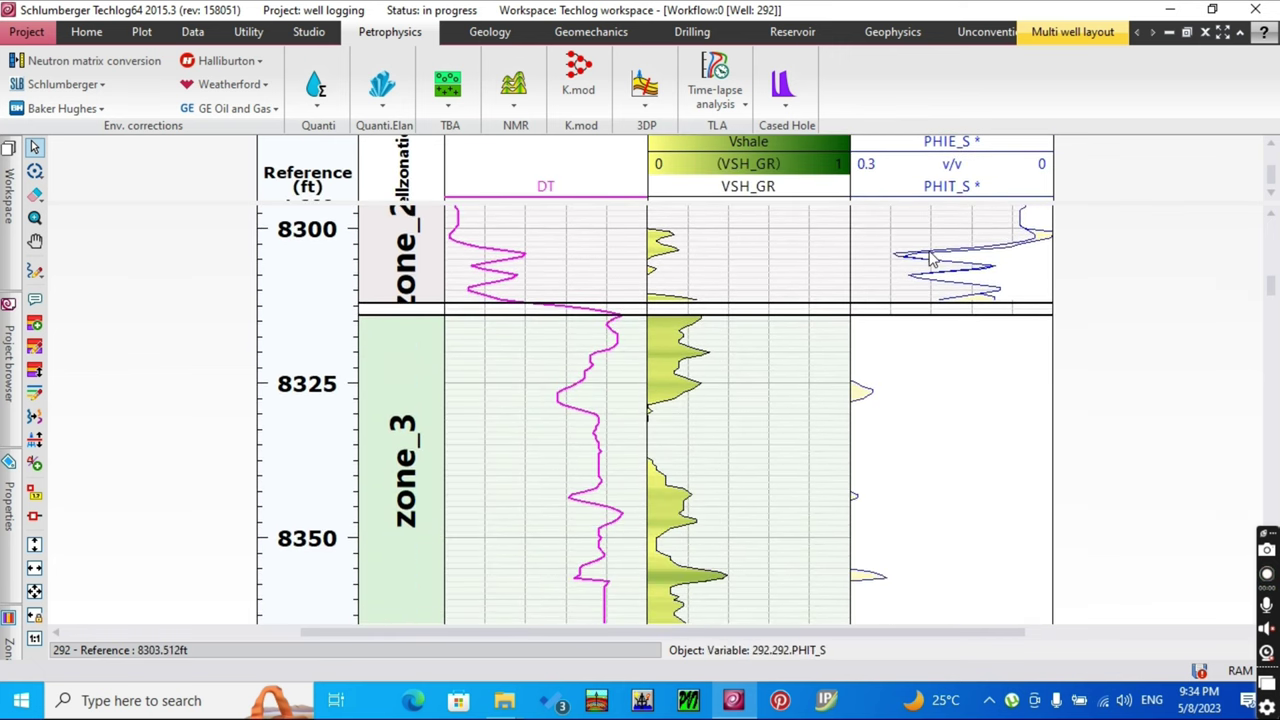
- Examine the PHIT_S and PHIE_S curves from zone_3 down to zone_8, and close the workflow layout without saving it
scroll(930, 259, "down", 10)
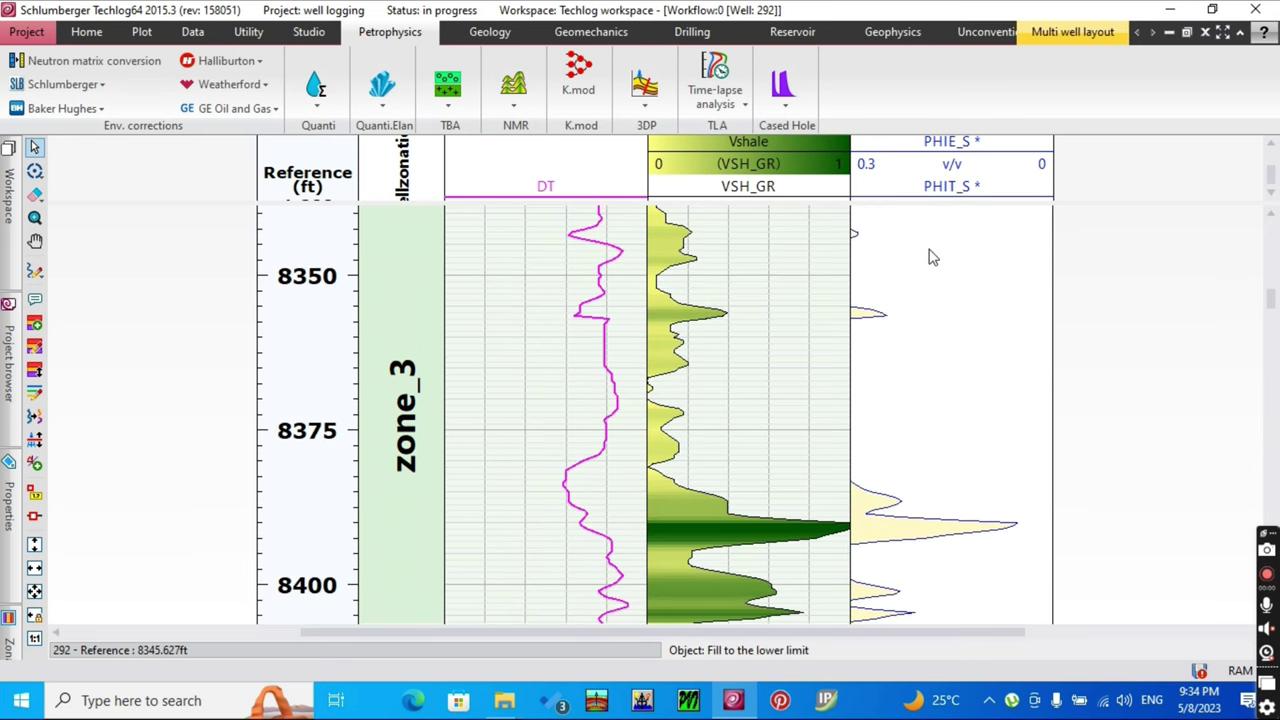
scroll(930, 259, "down", 5)
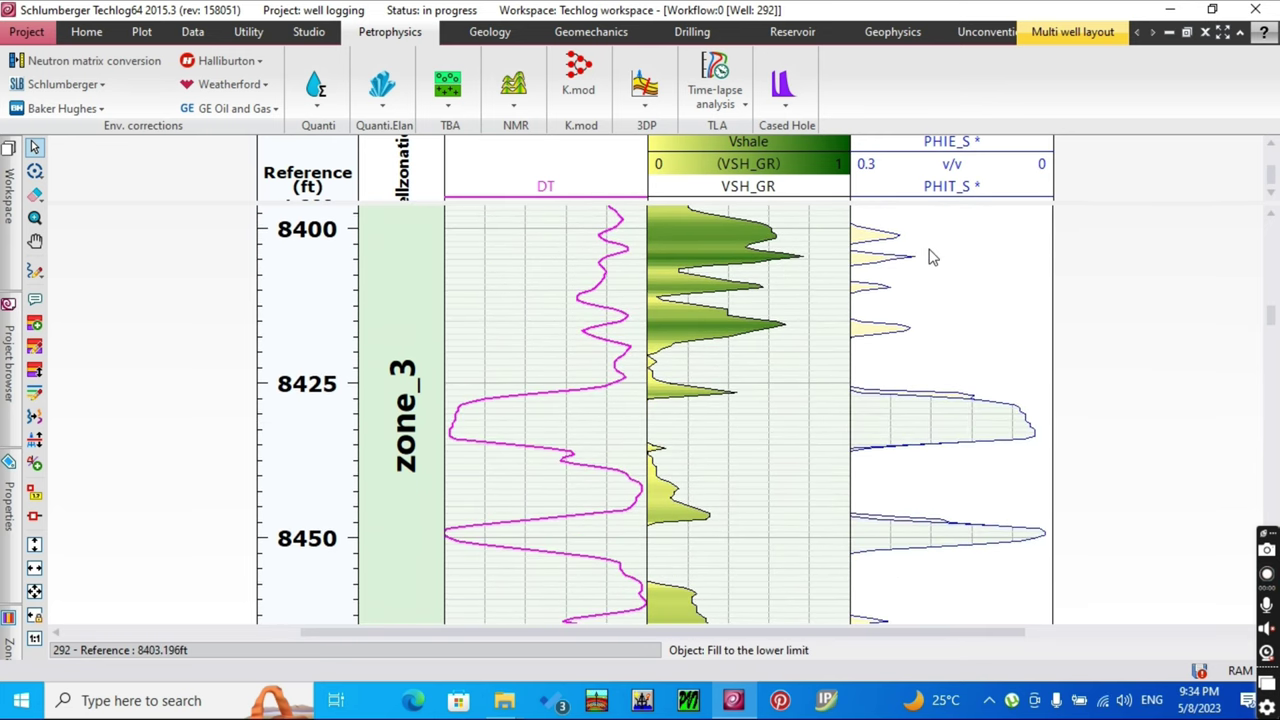
scroll(930, 259, "down", 8)
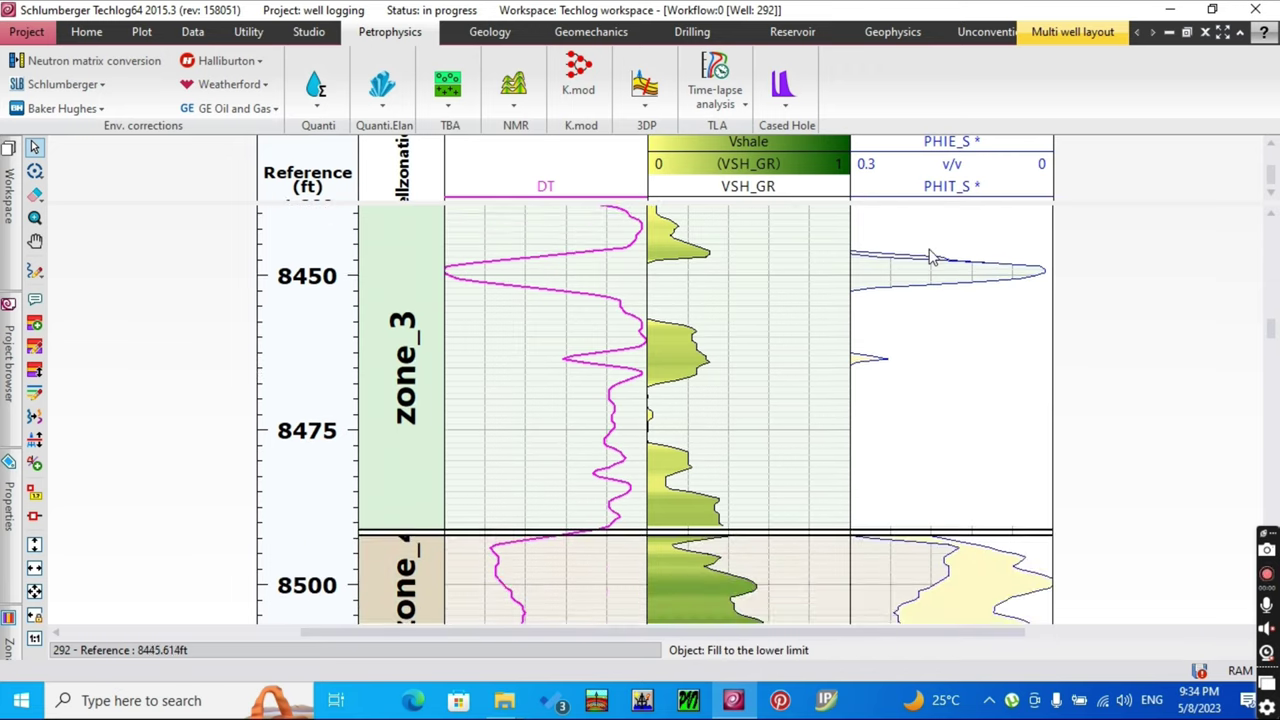
scroll(930, 259, "down", 12)
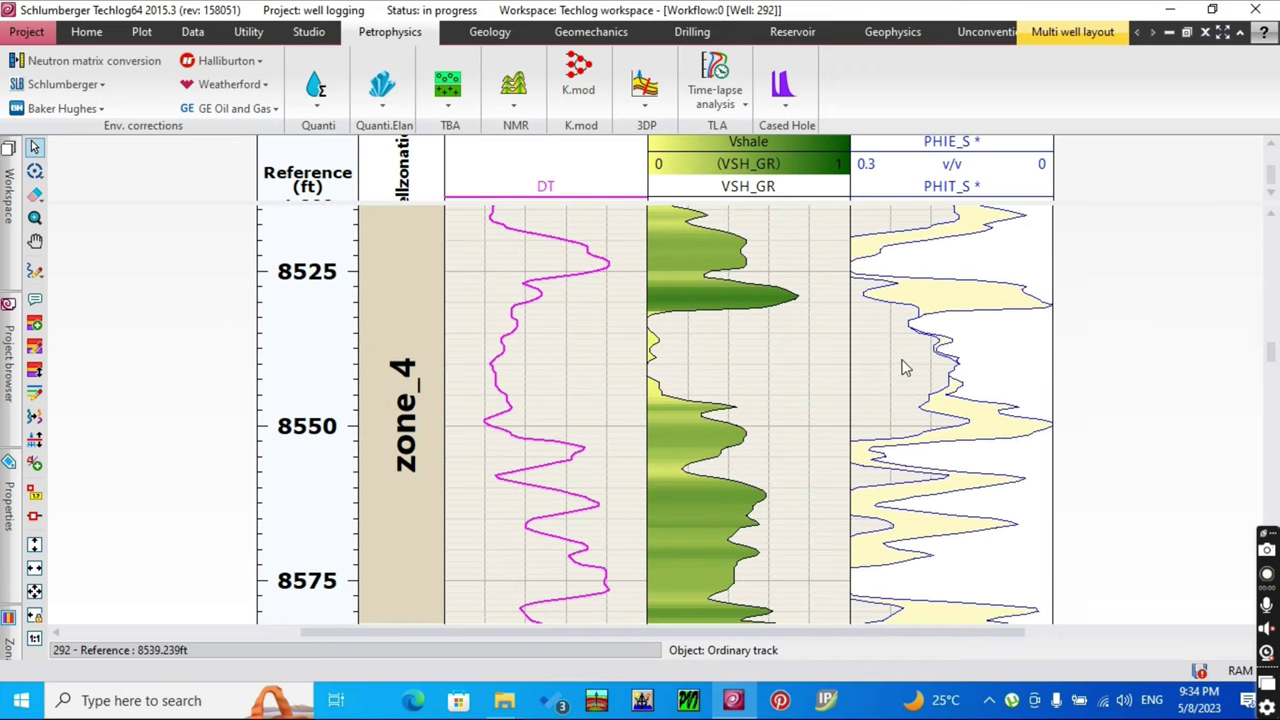
scroll(903, 368, "down", 15)
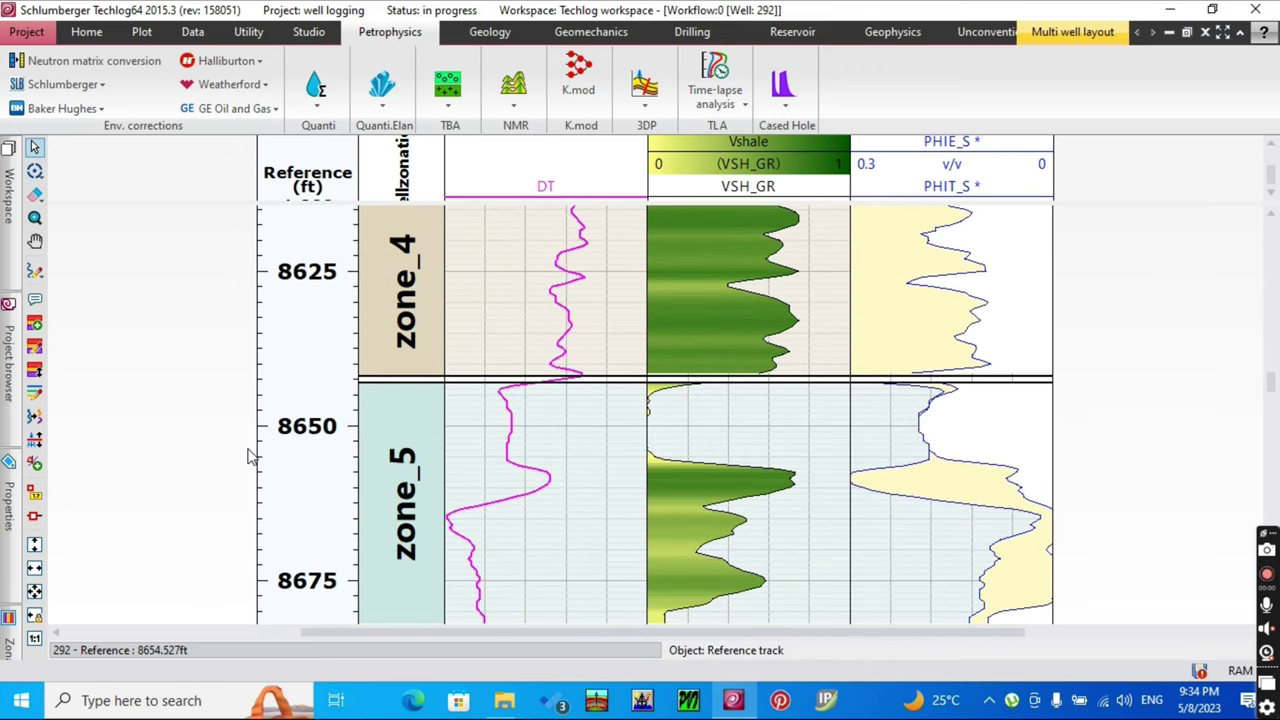
scroll(653, 441, "down", 11)
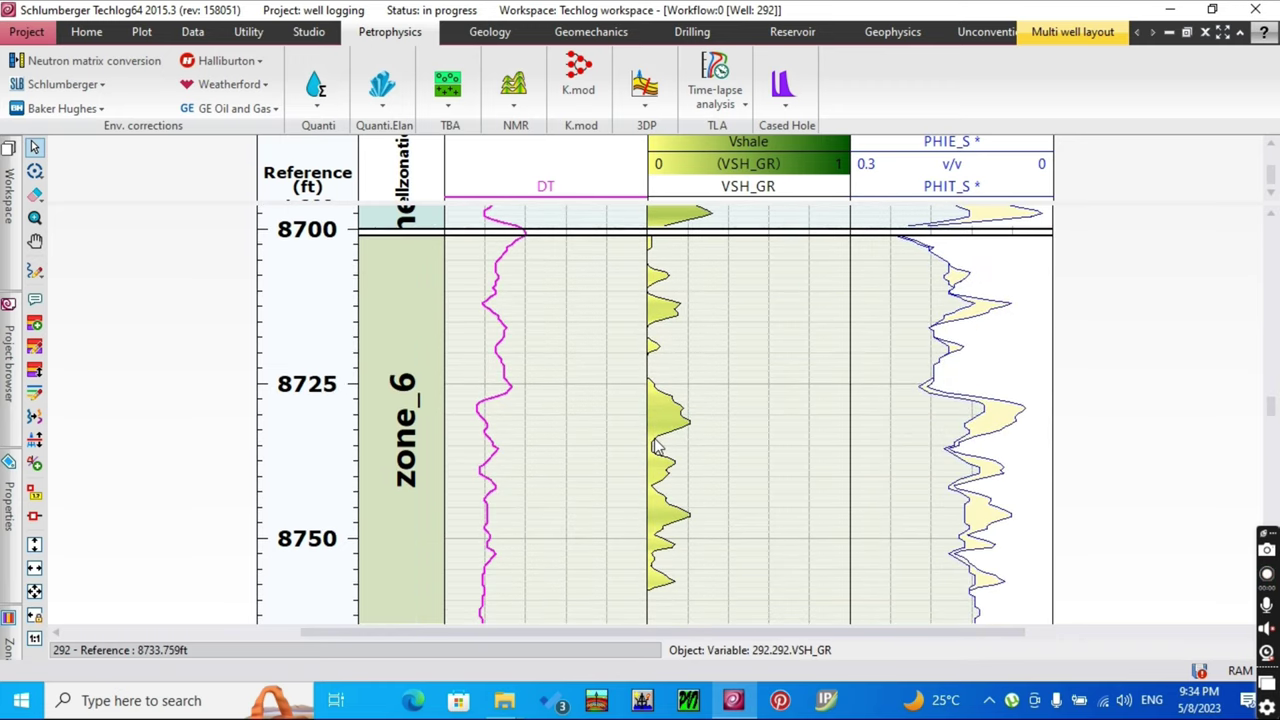
scroll(655, 445, "down", 15)
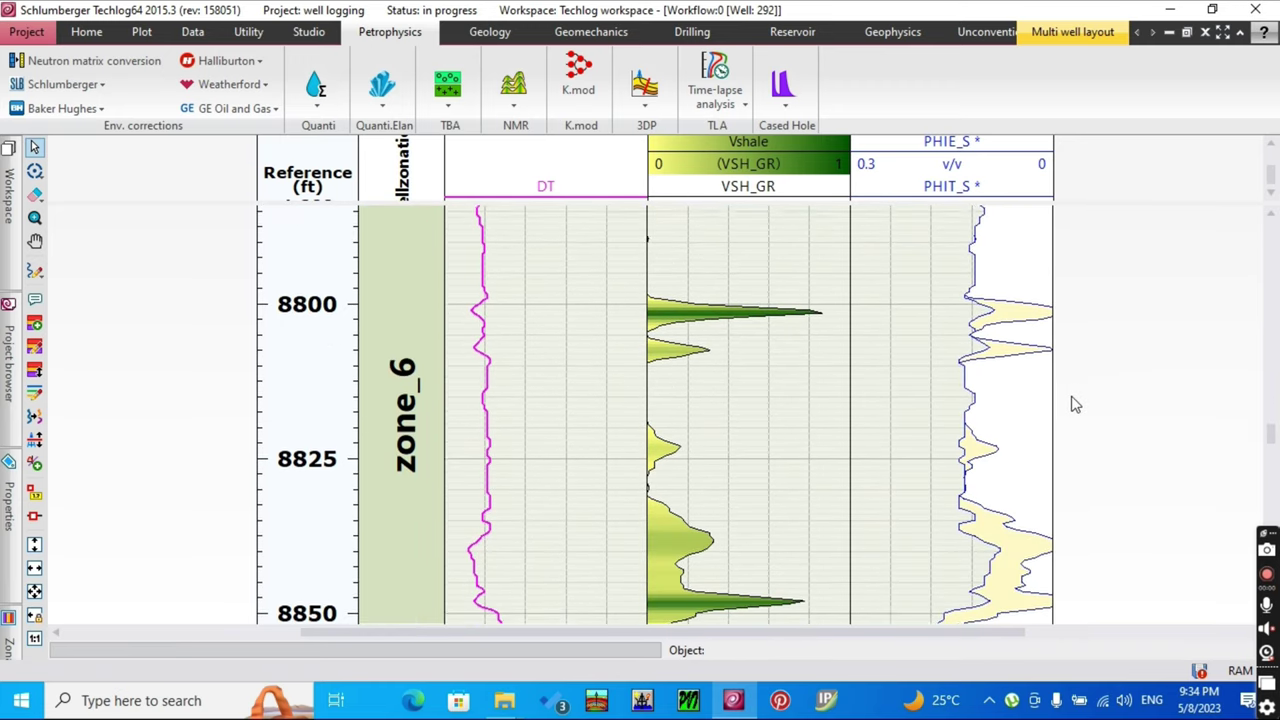
scroll(1075, 404, "down", 15)
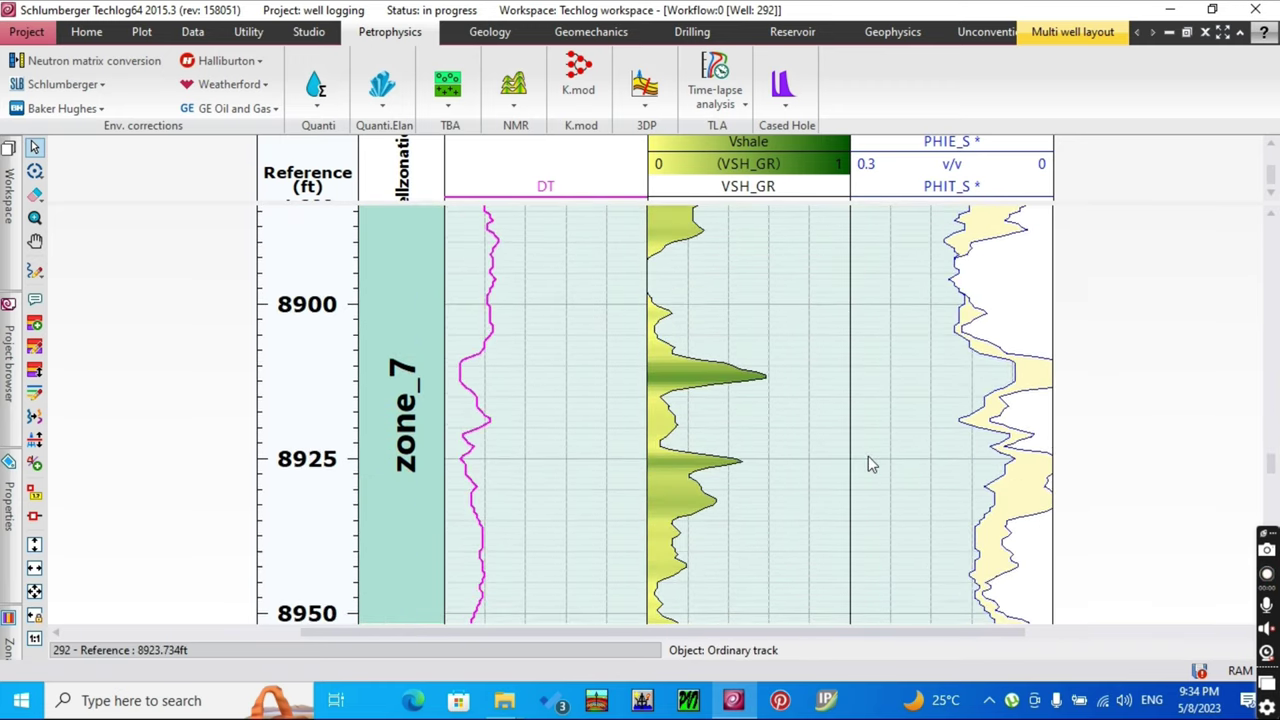
scroll(895, 448, "down", 8)
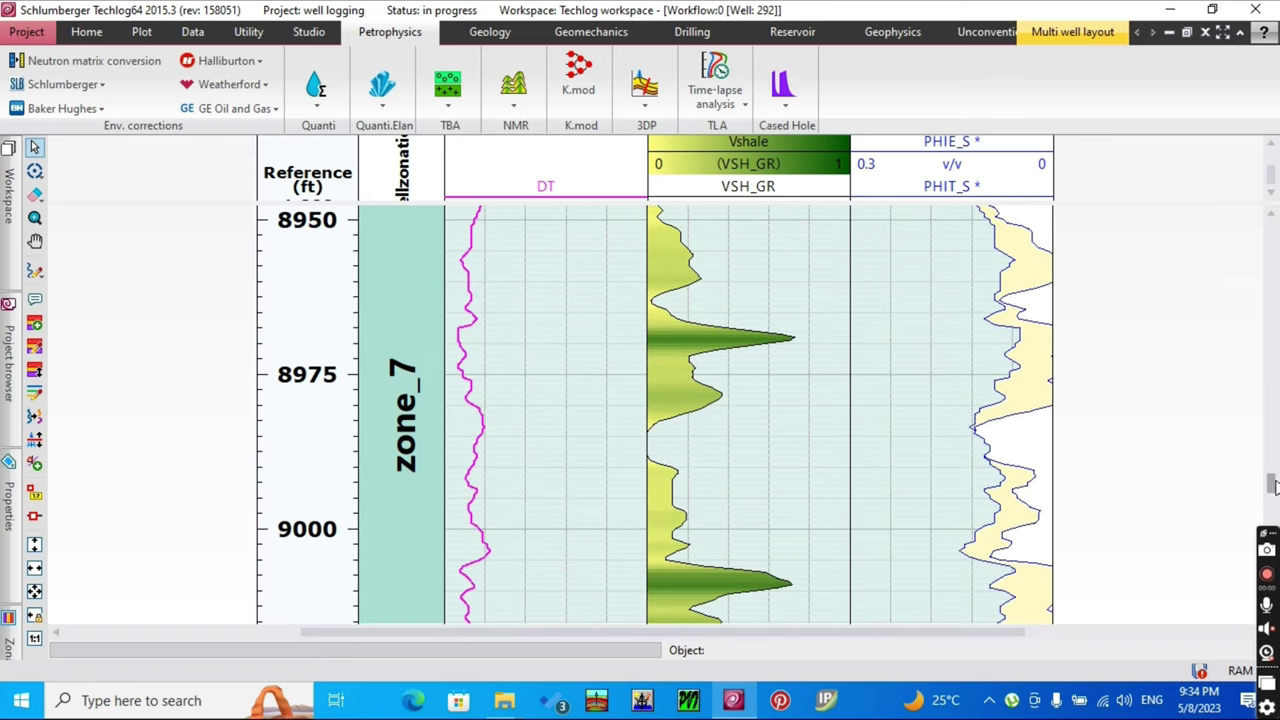
scroll(1134, 447, "down", 14)
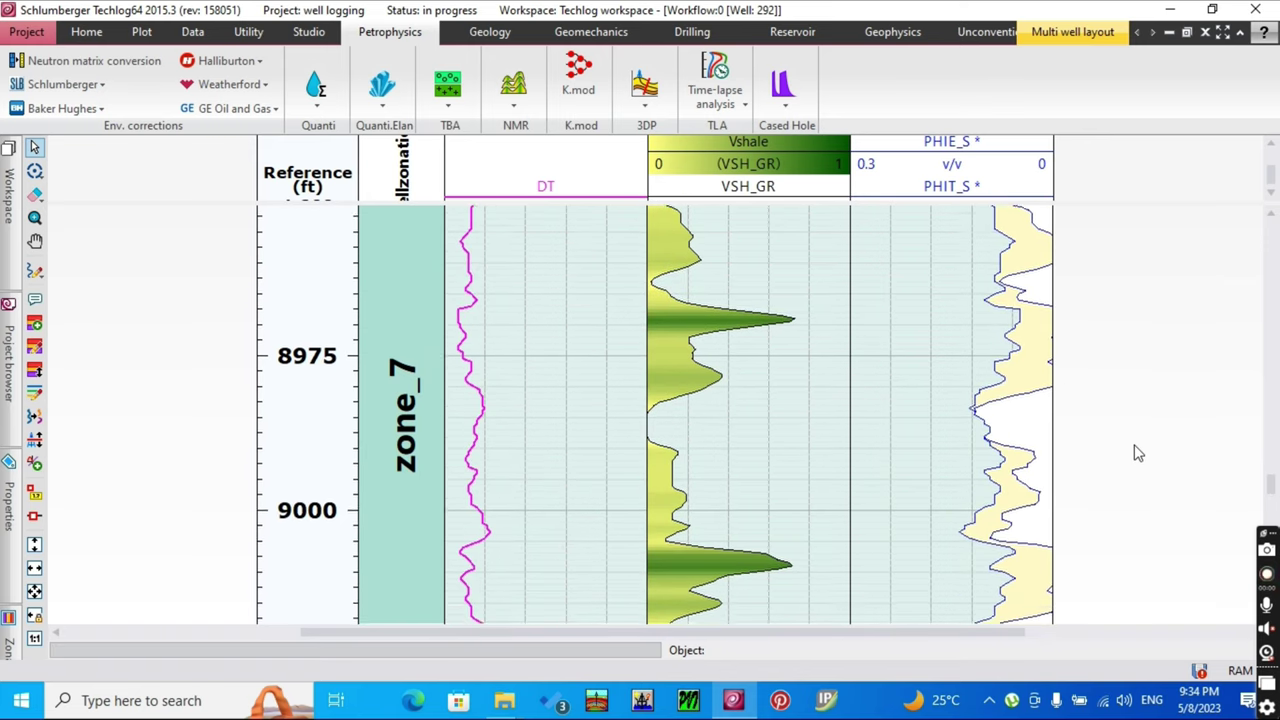
scroll(1134, 438, "down", 12)
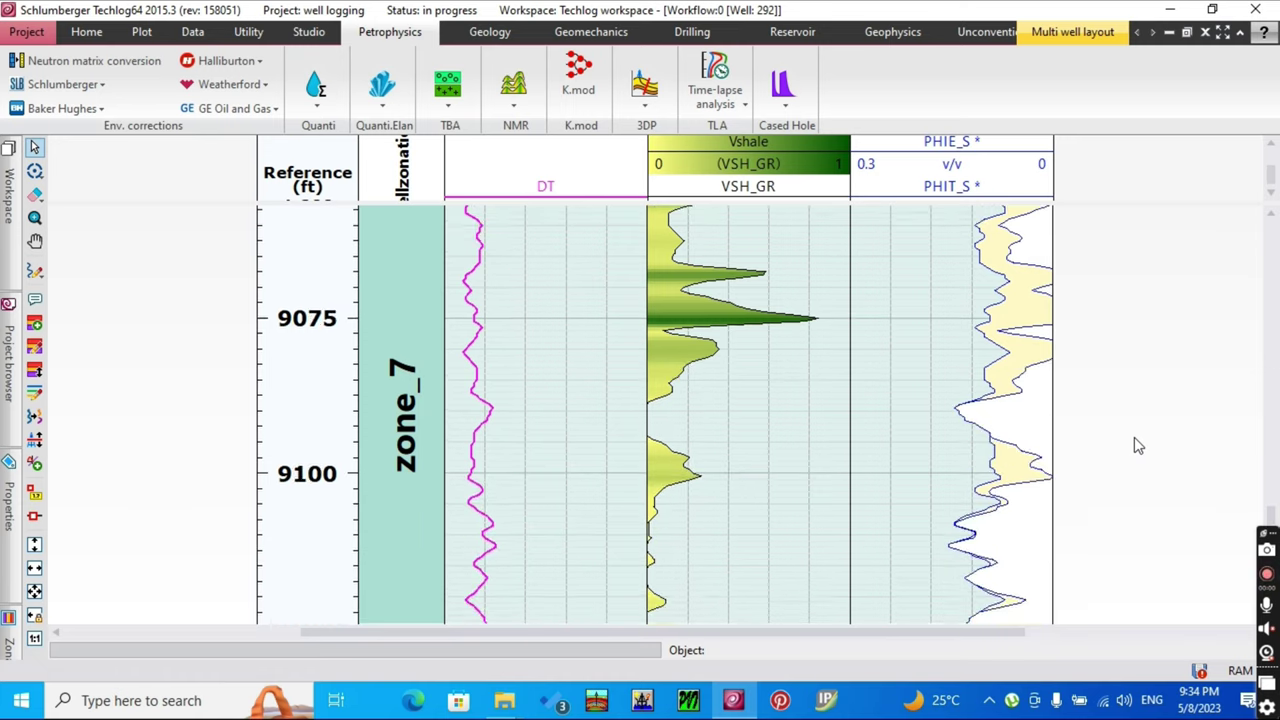
scroll(1134, 441, "down", 12)
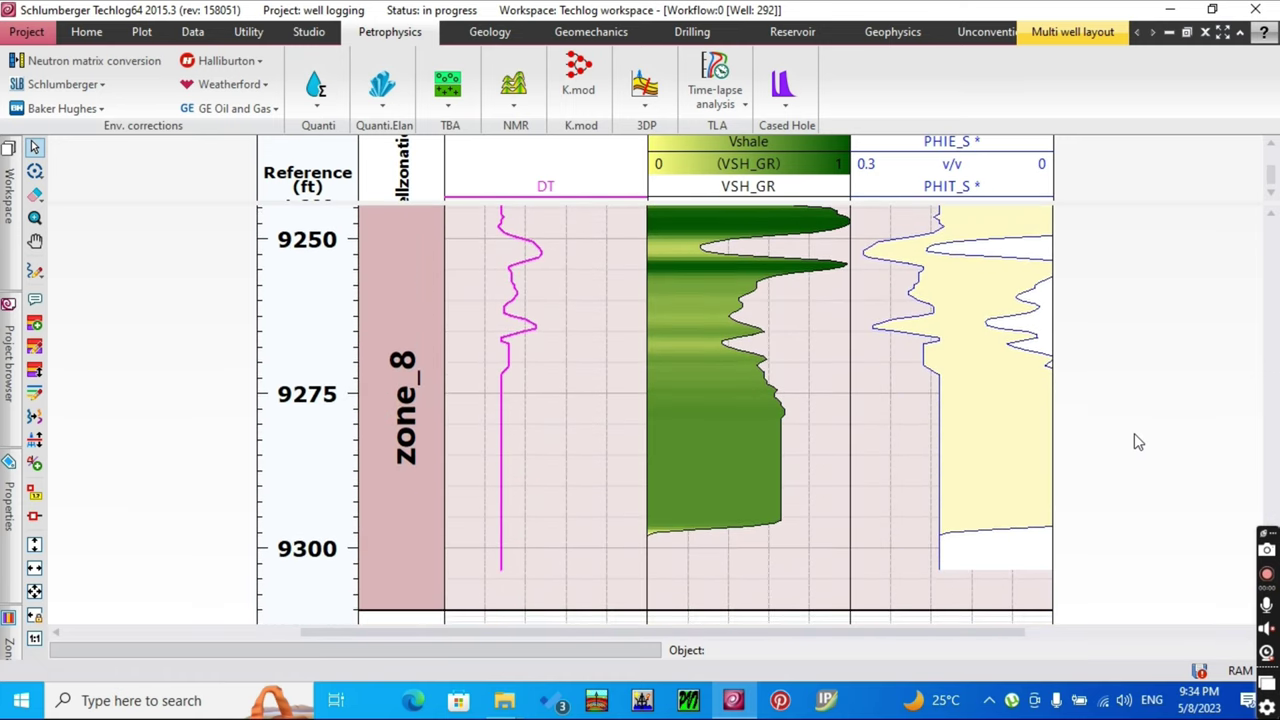
scroll(1134, 433, "up", 6)
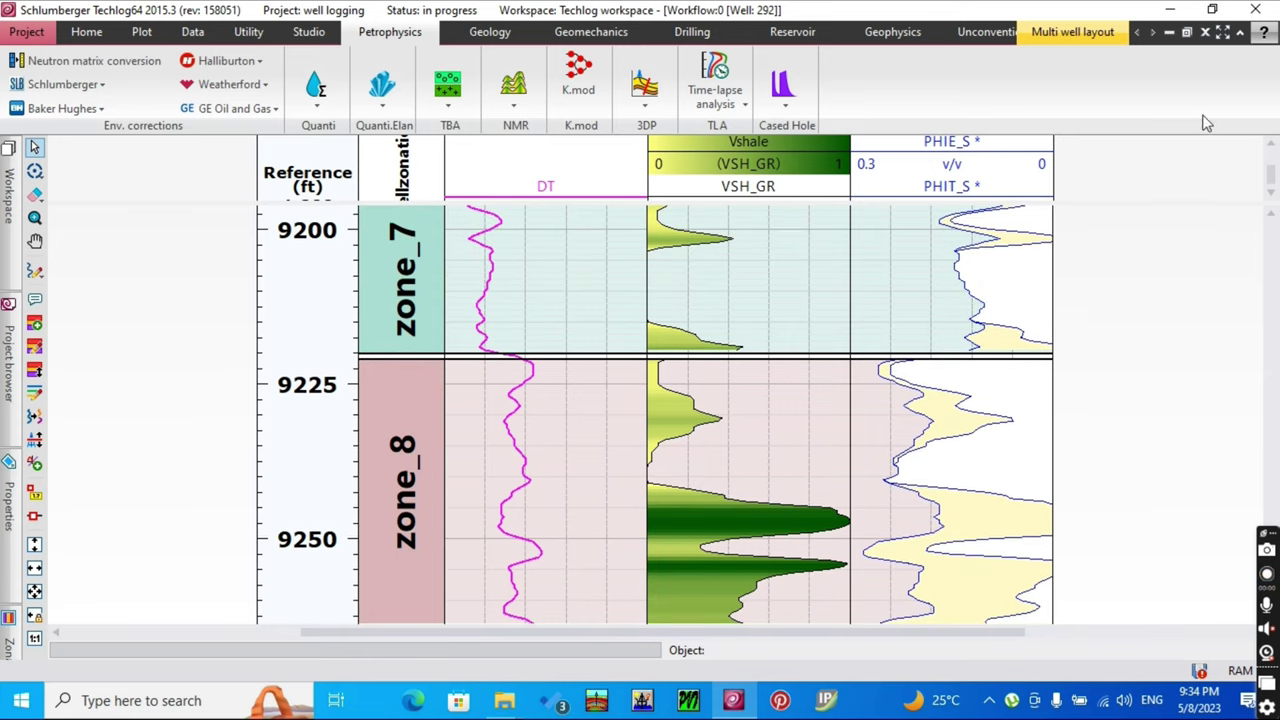
left_click(1206, 33)
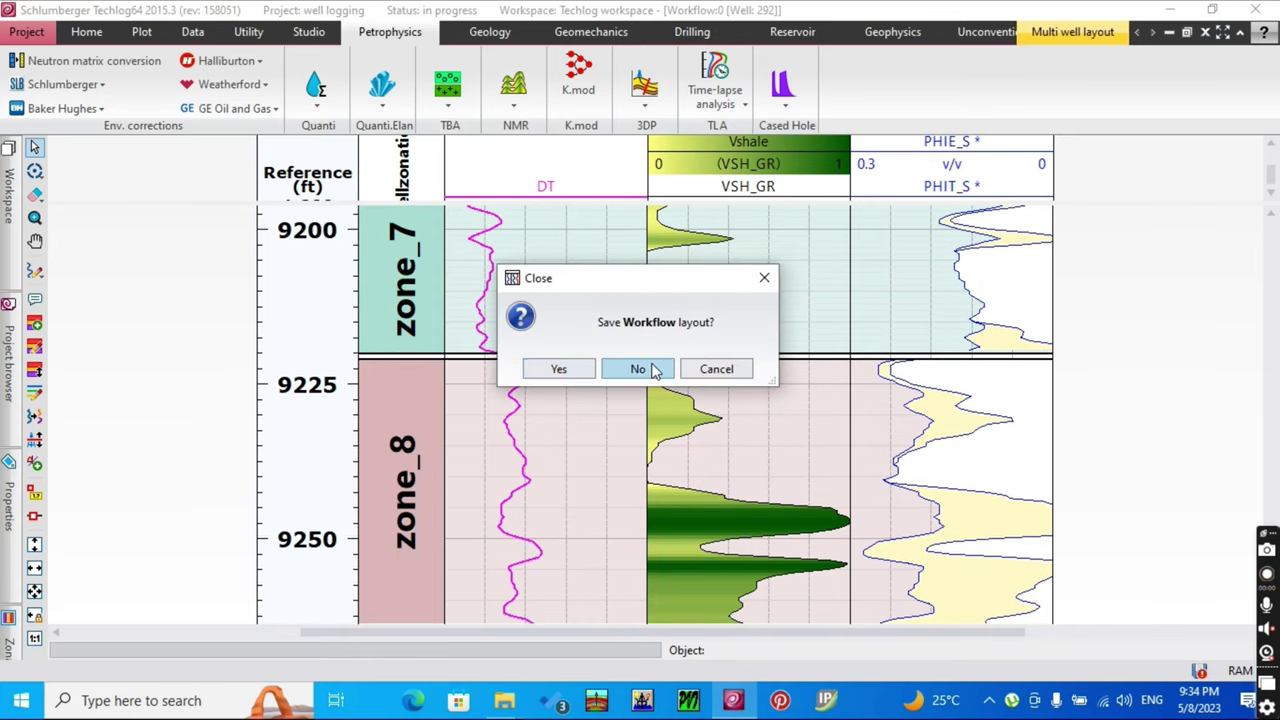
left_click(638, 369)
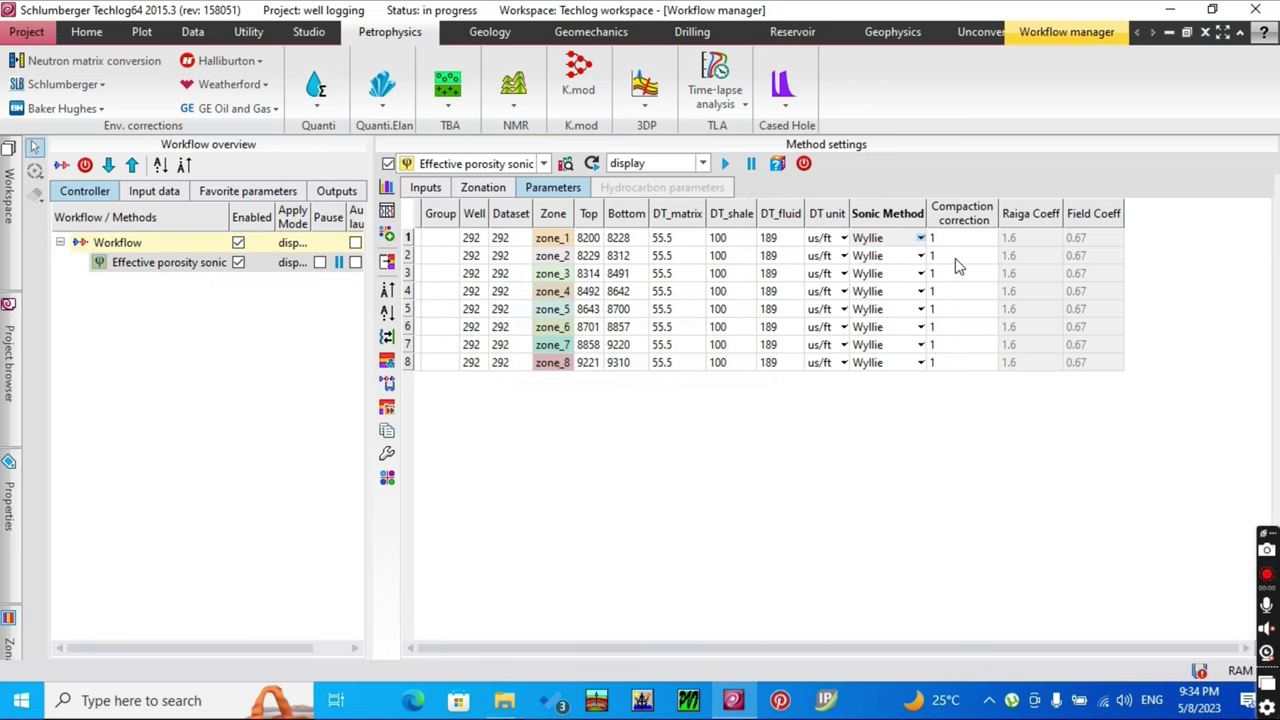
- Run the Effective porosity sonic method in save mode, check PHIE_S and PHIT_S in well 292's dataset, and close the workflow manager unsaved
left_click(703, 164)
left_click(678, 196)
left_click(8, 350)
scroll(160, 431, "down", 6)
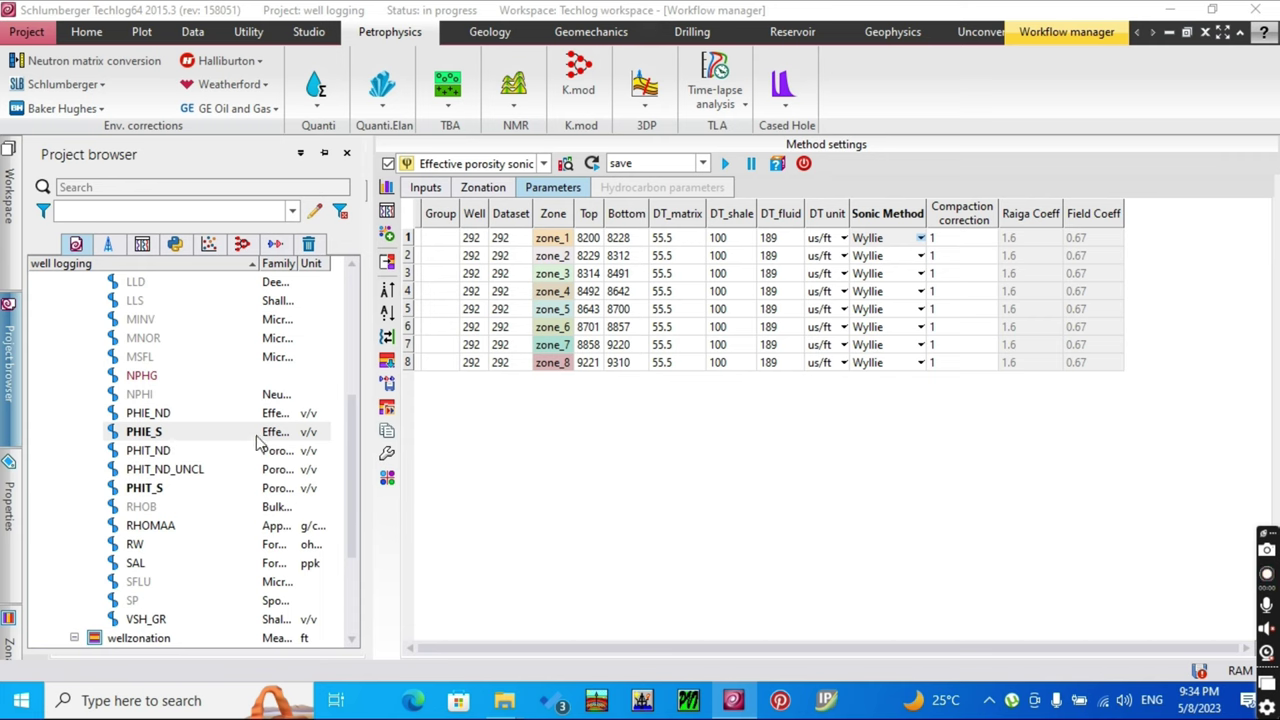
left_click(603, 512)
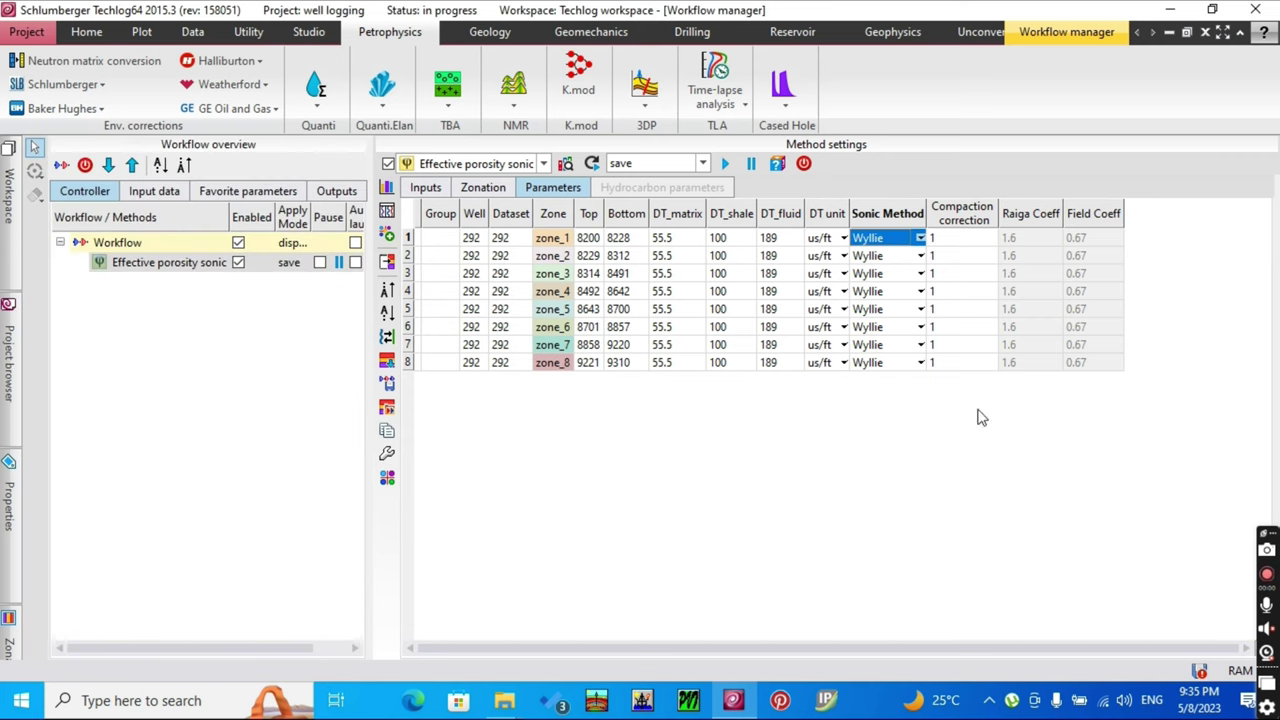
left_click(1204, 32)
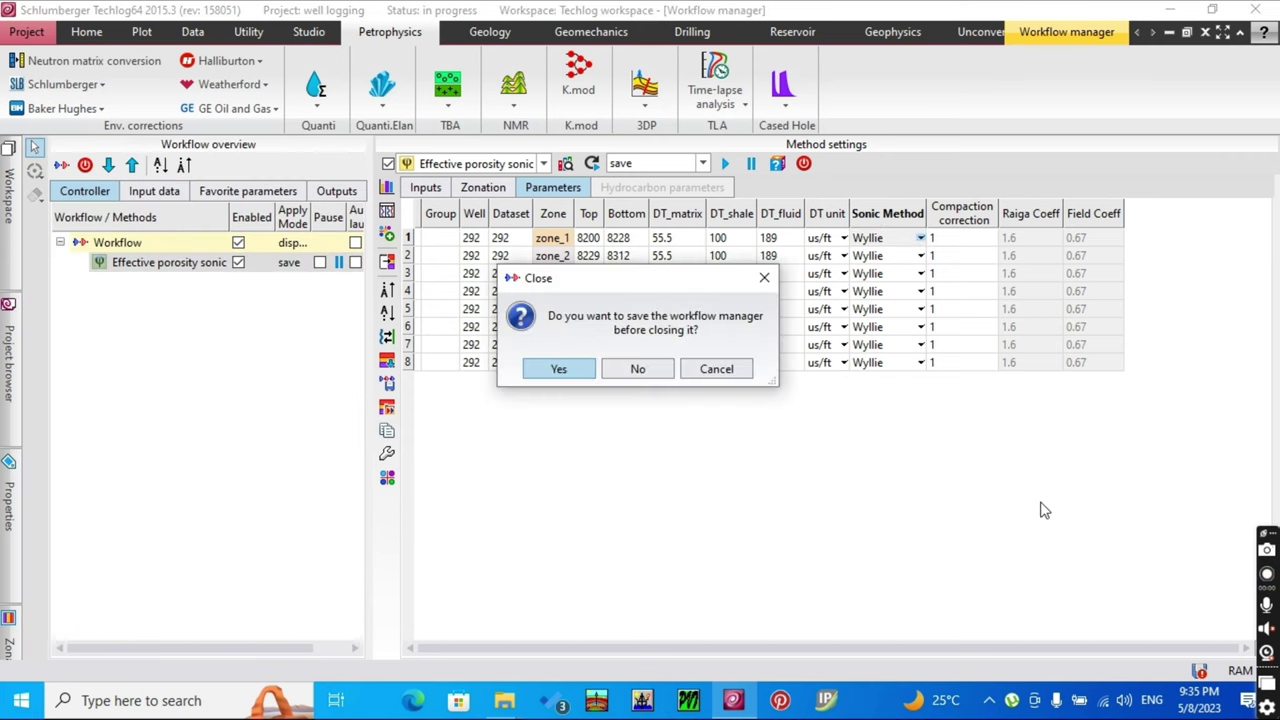
left_click(634, 372)
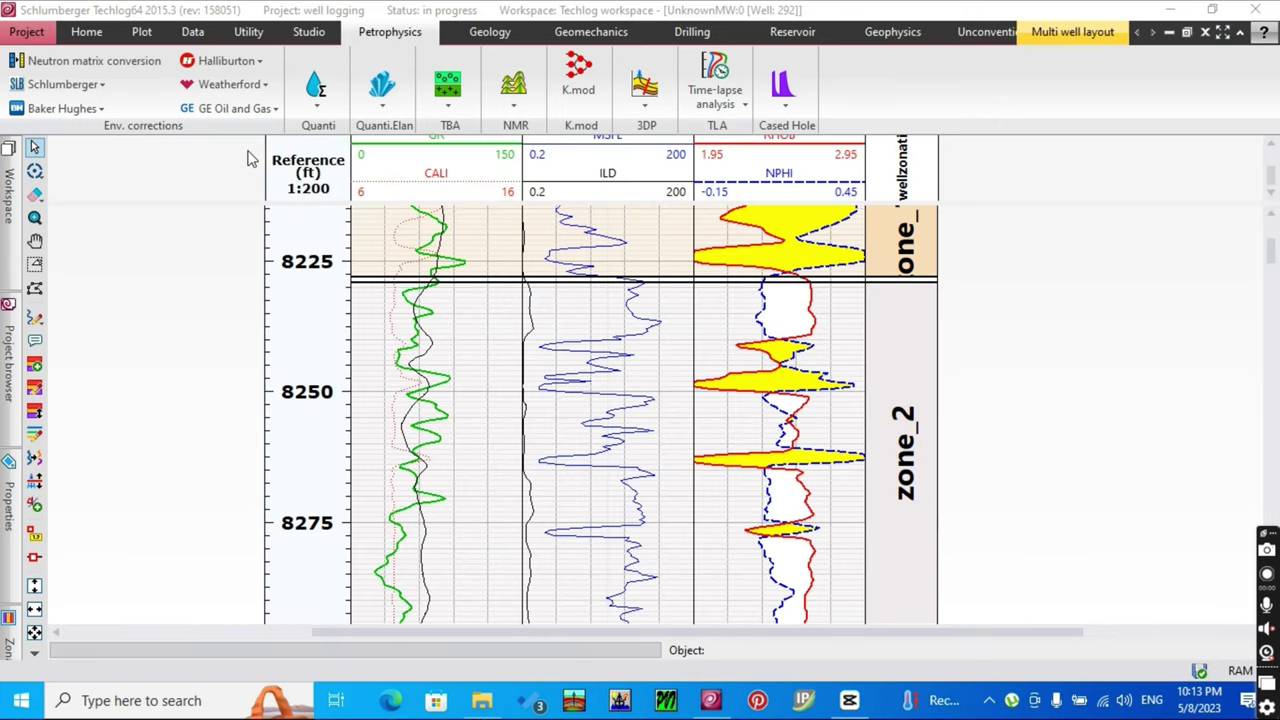
- Create a Final porosity method from dataset 292.292 with PHIE_S and PHIE_ND assigned as its porosities
left_click(320, 112)
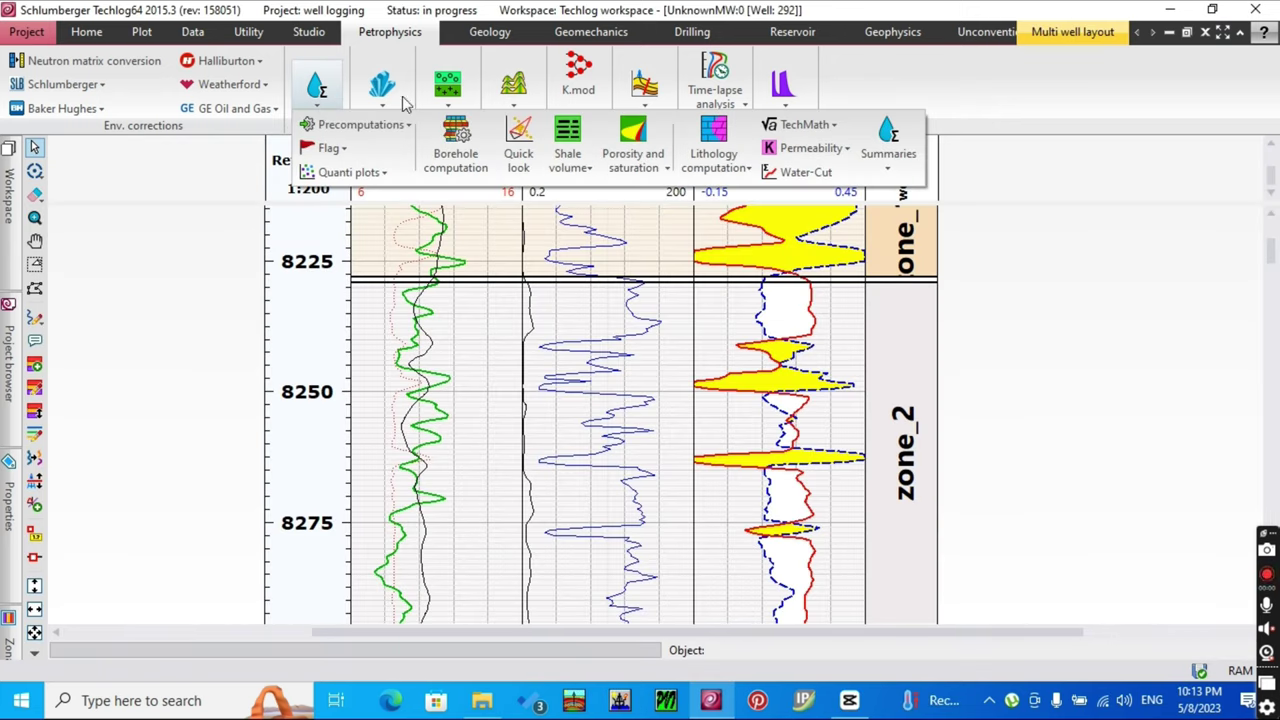
left_click(638, 170)
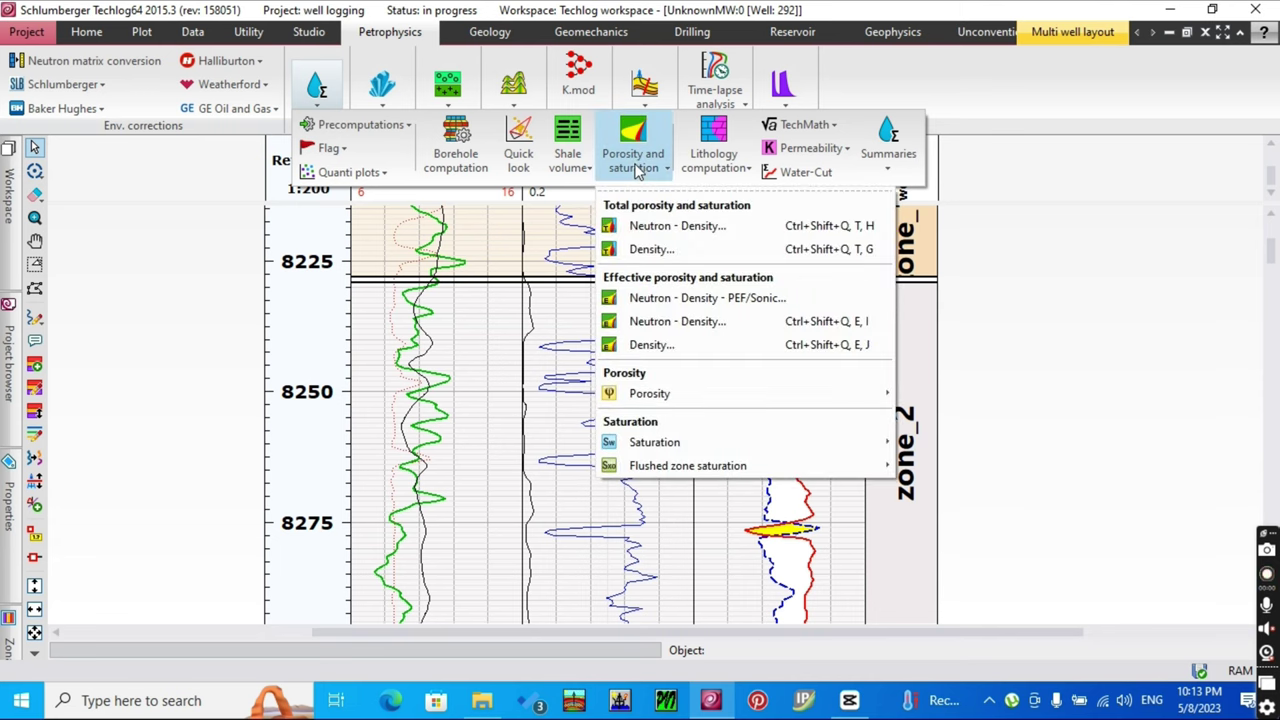
mouse_move(690, 396)
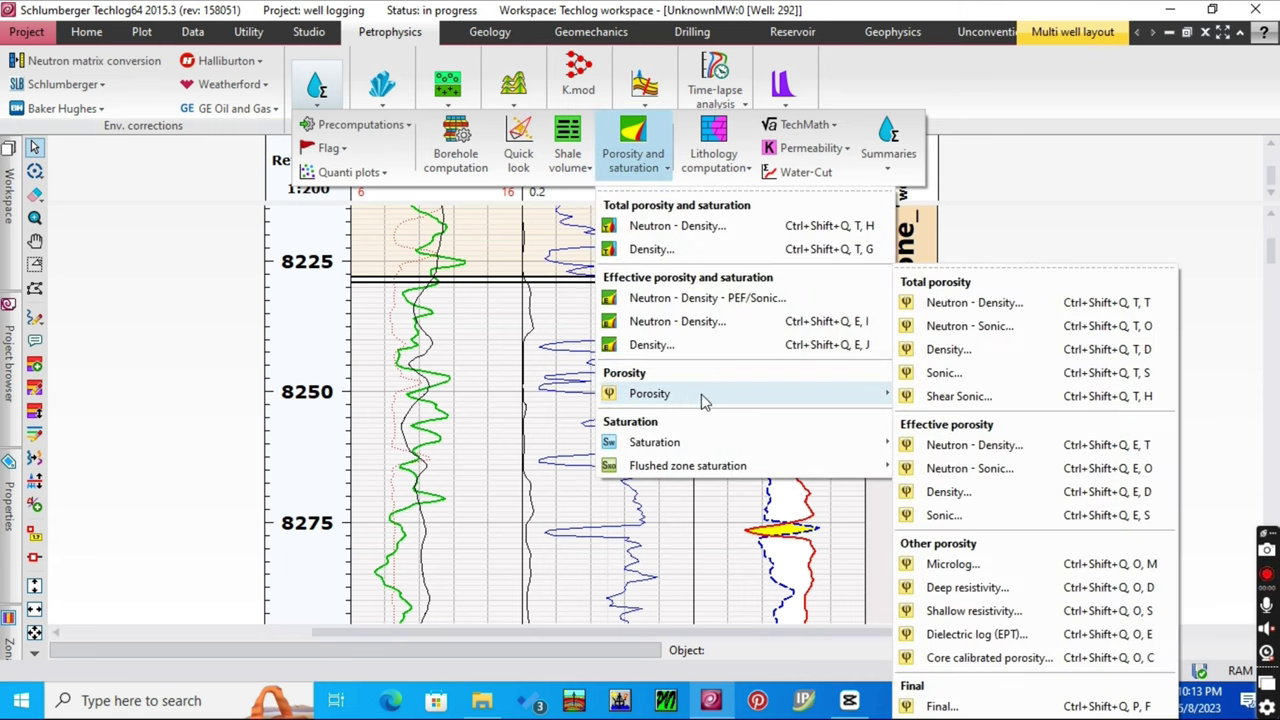
left_click(940, 706)
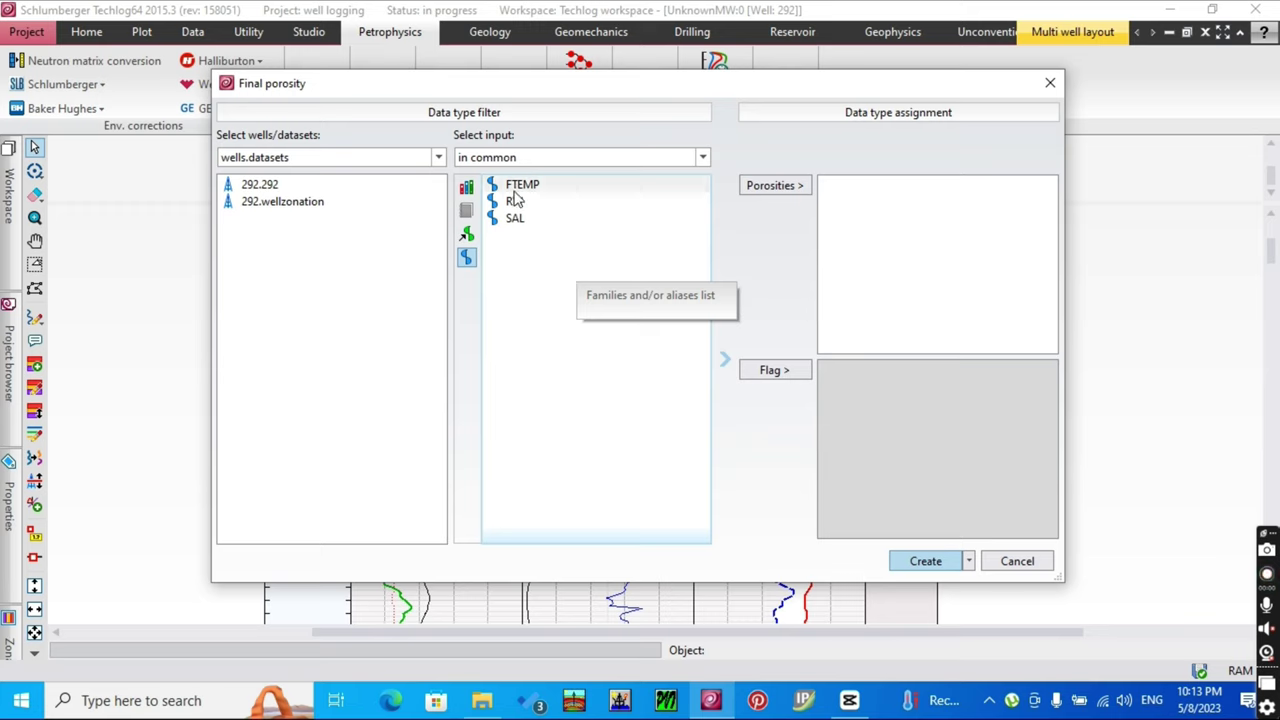
left_click(256, 185)
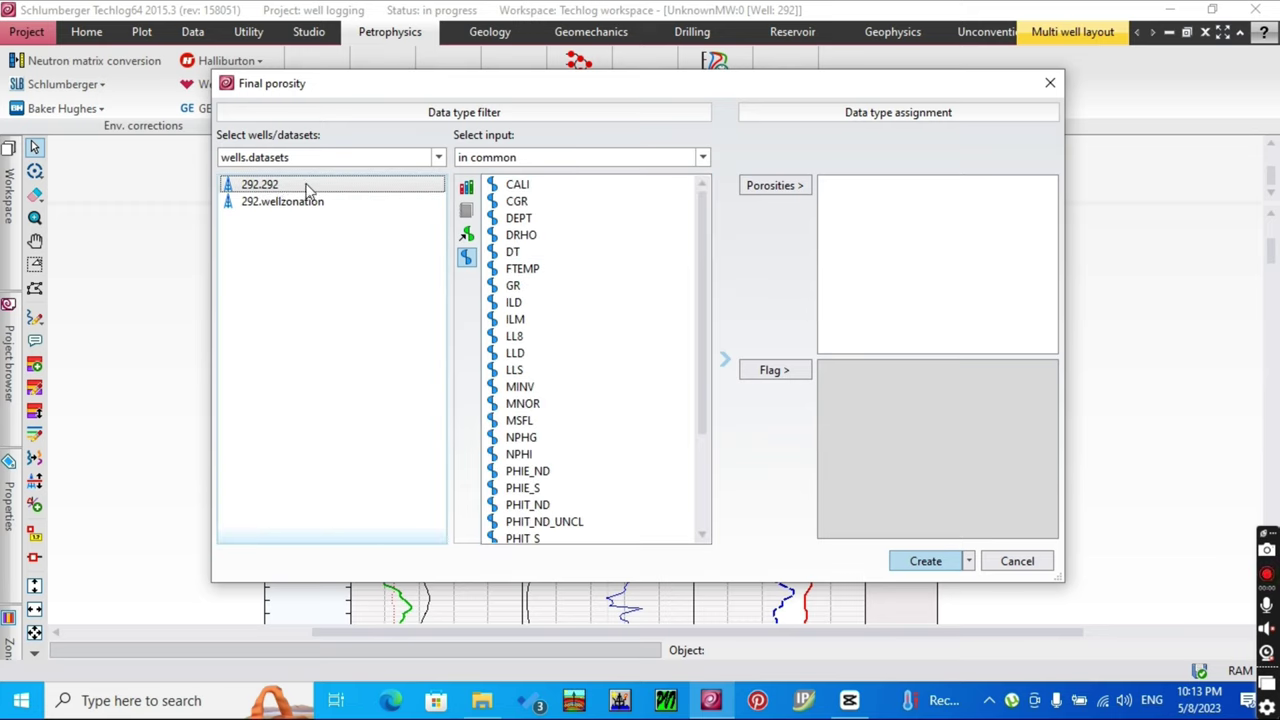
scroll(583, 281, "down", 3)
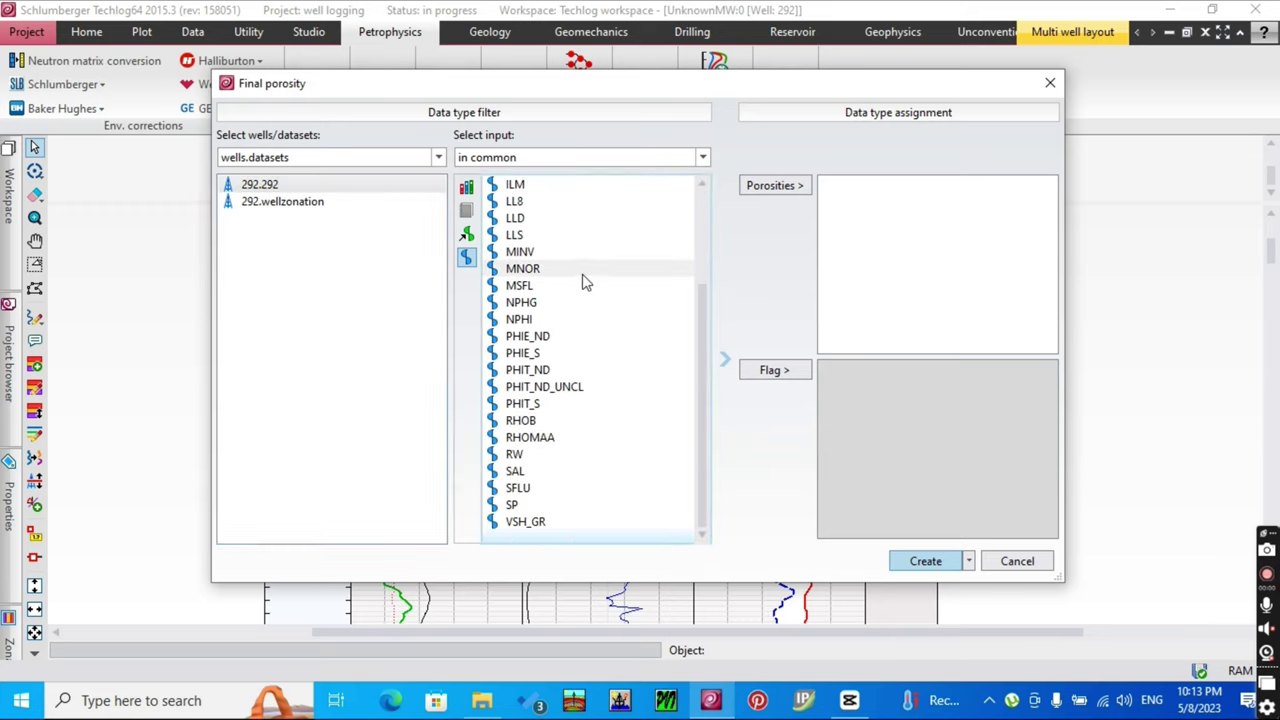
left_click(560, 357)
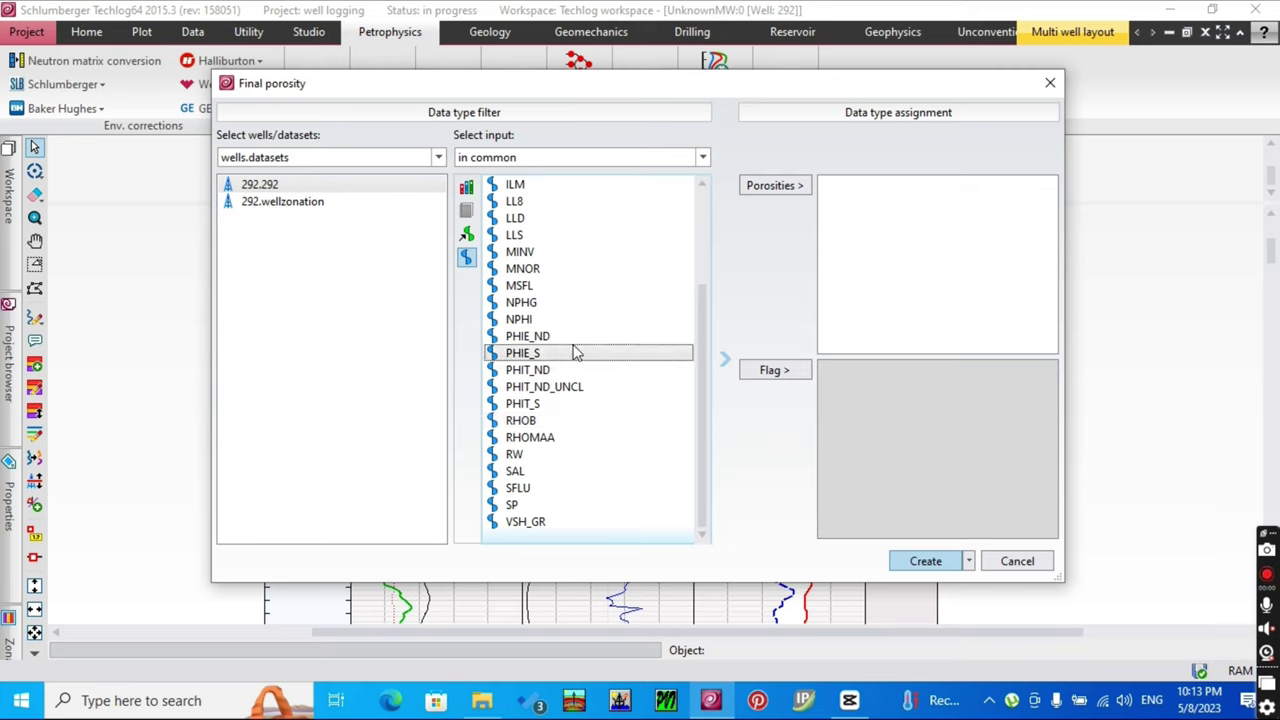
left_click(778, 190)
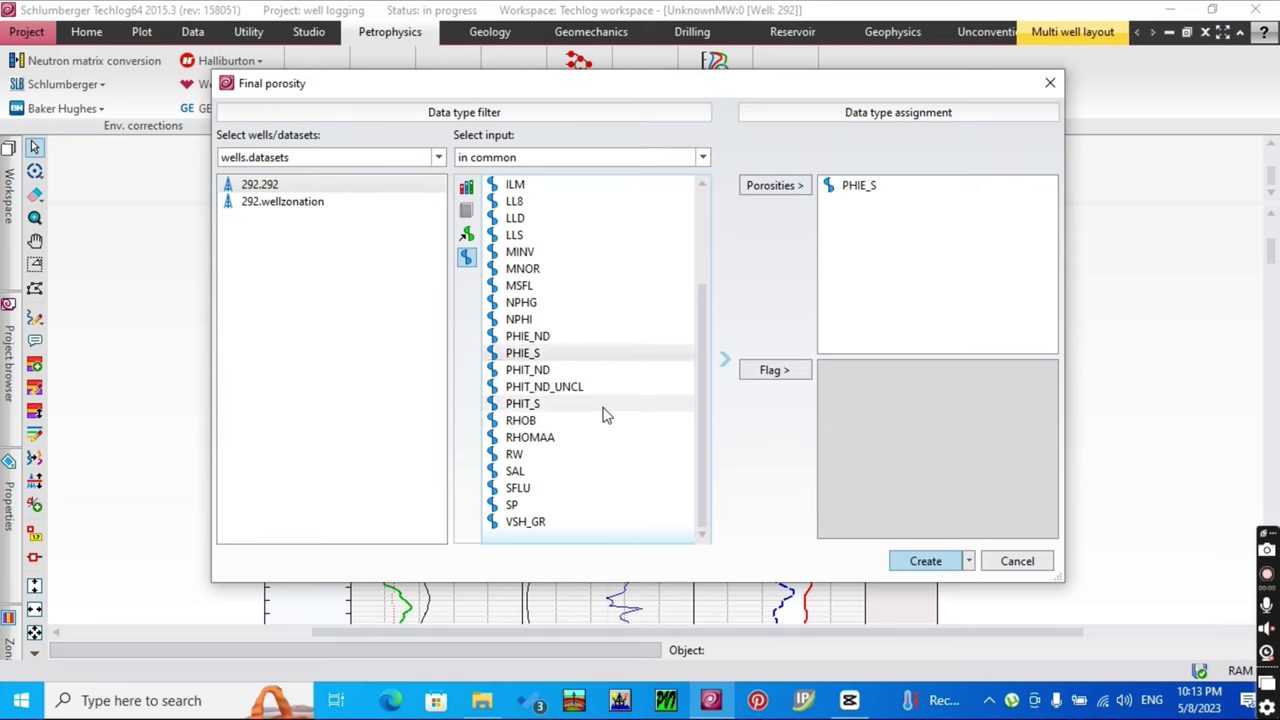
left_click(581, 336)
left_click(777, 190)
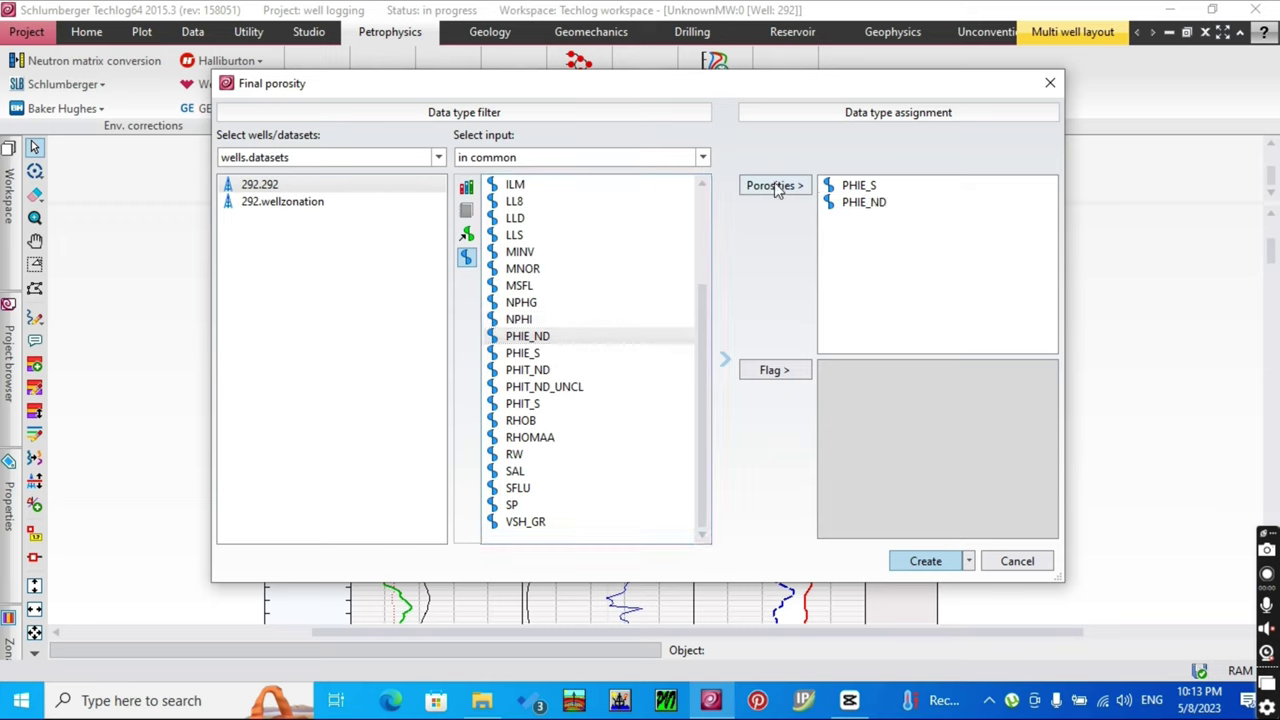
left_click(926, 561)
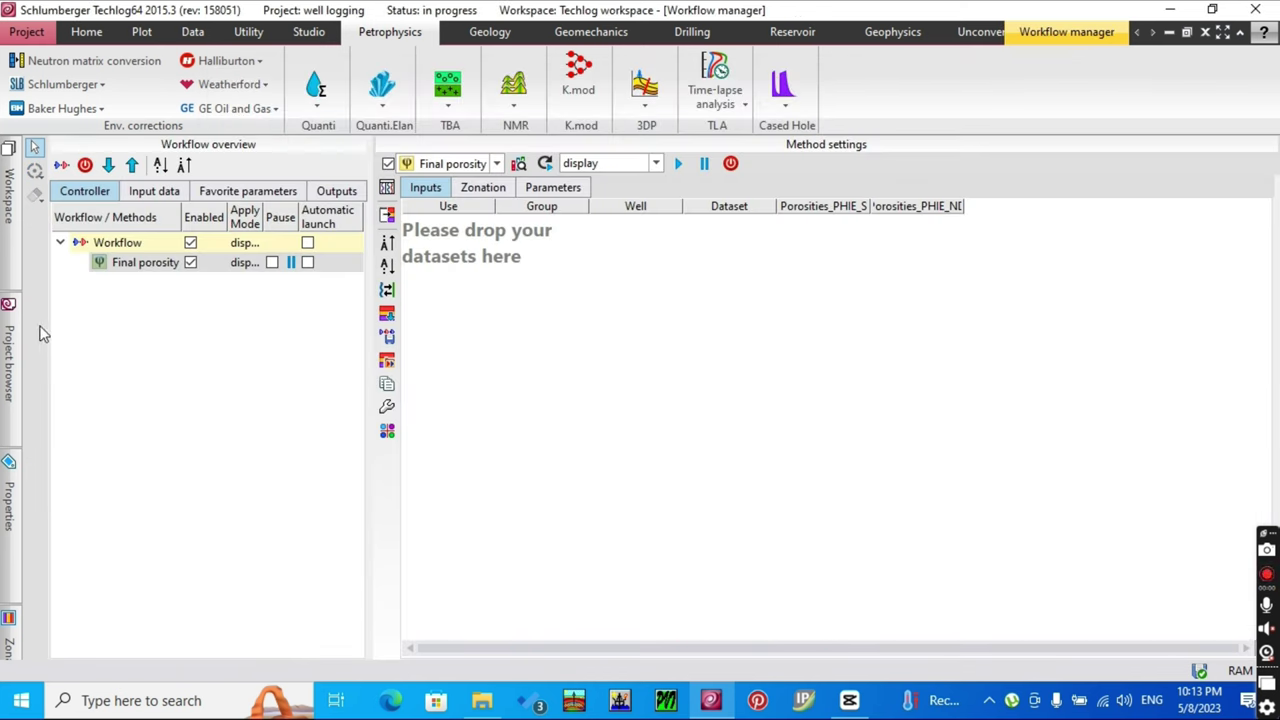
- Add well 292 to the Final porosity method's inputs and remove the wellzonation dataset line
left_click(10, 330)
scroll(118, 335, "up", 3)
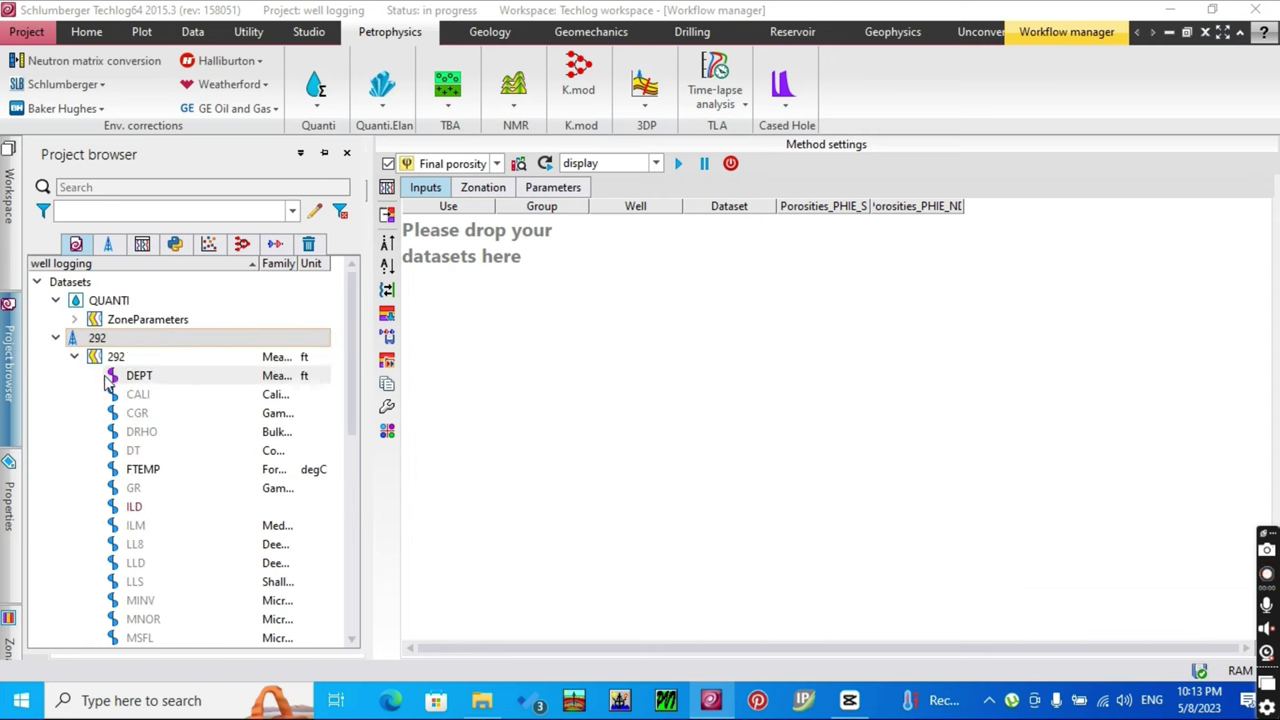
left_click_drag(701, 325, 676, 270)
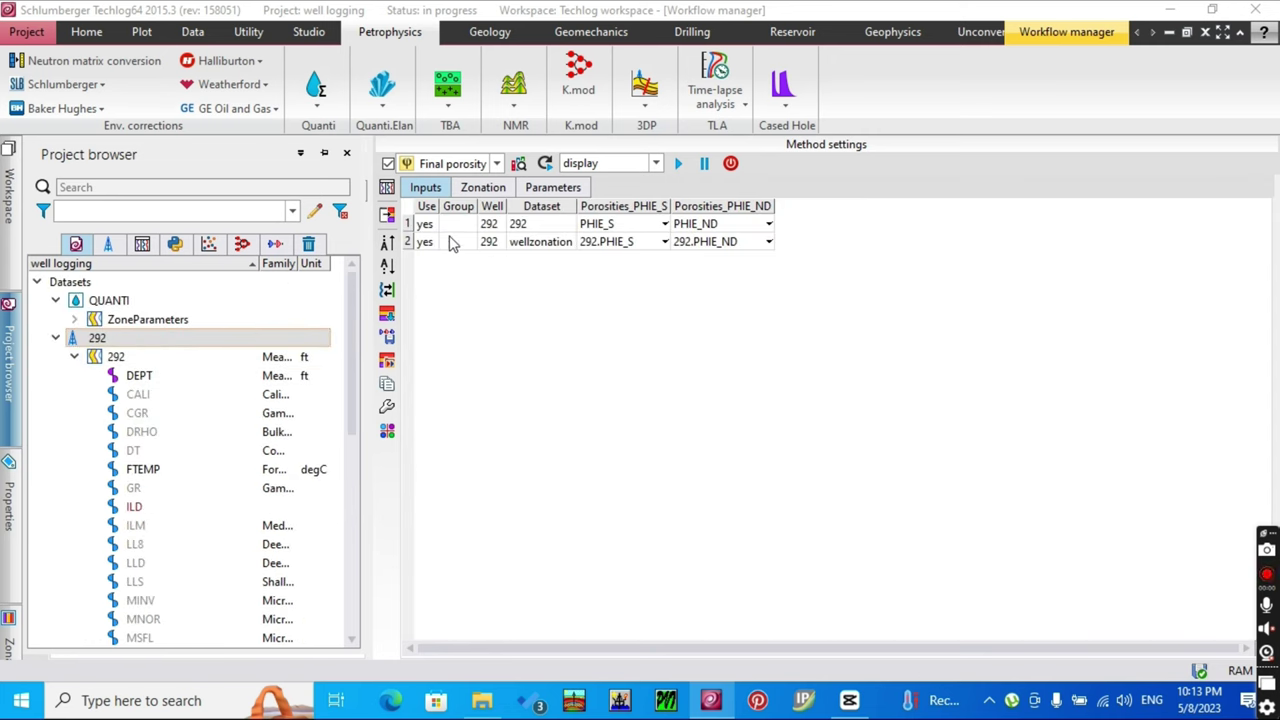
left_click(455, 244)
right_click(745, 248)
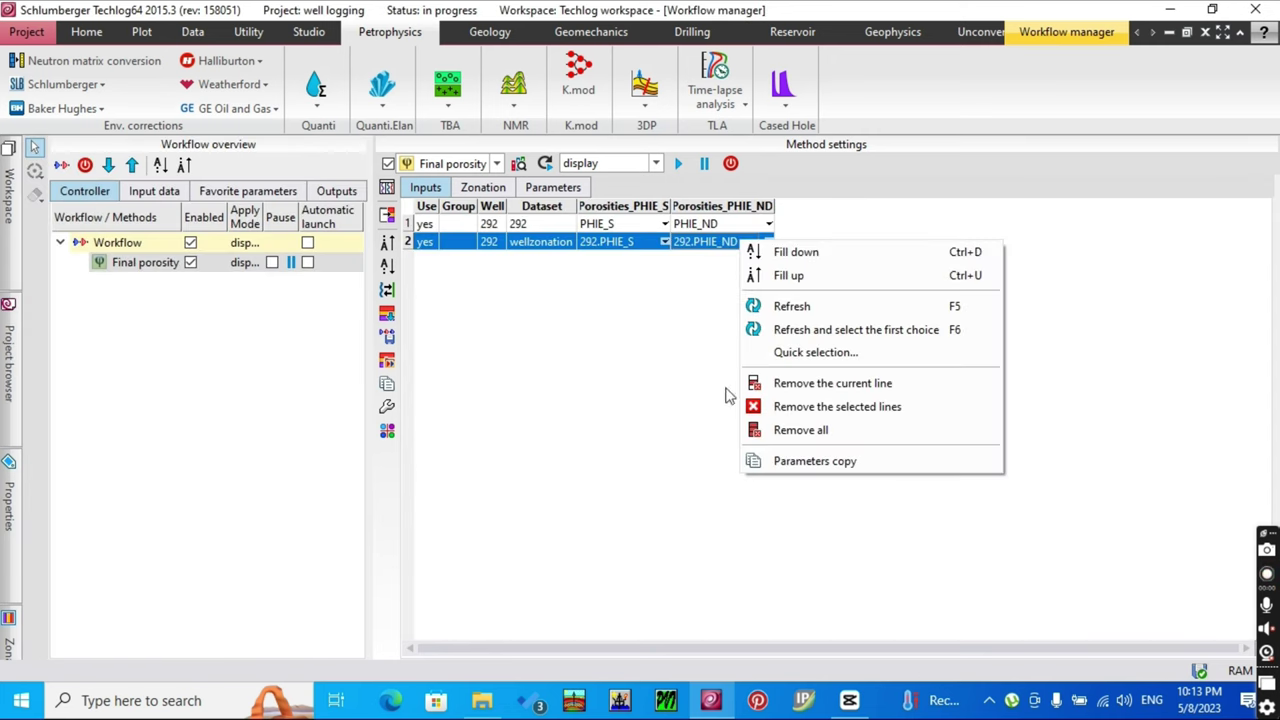
left_click(525, 190)
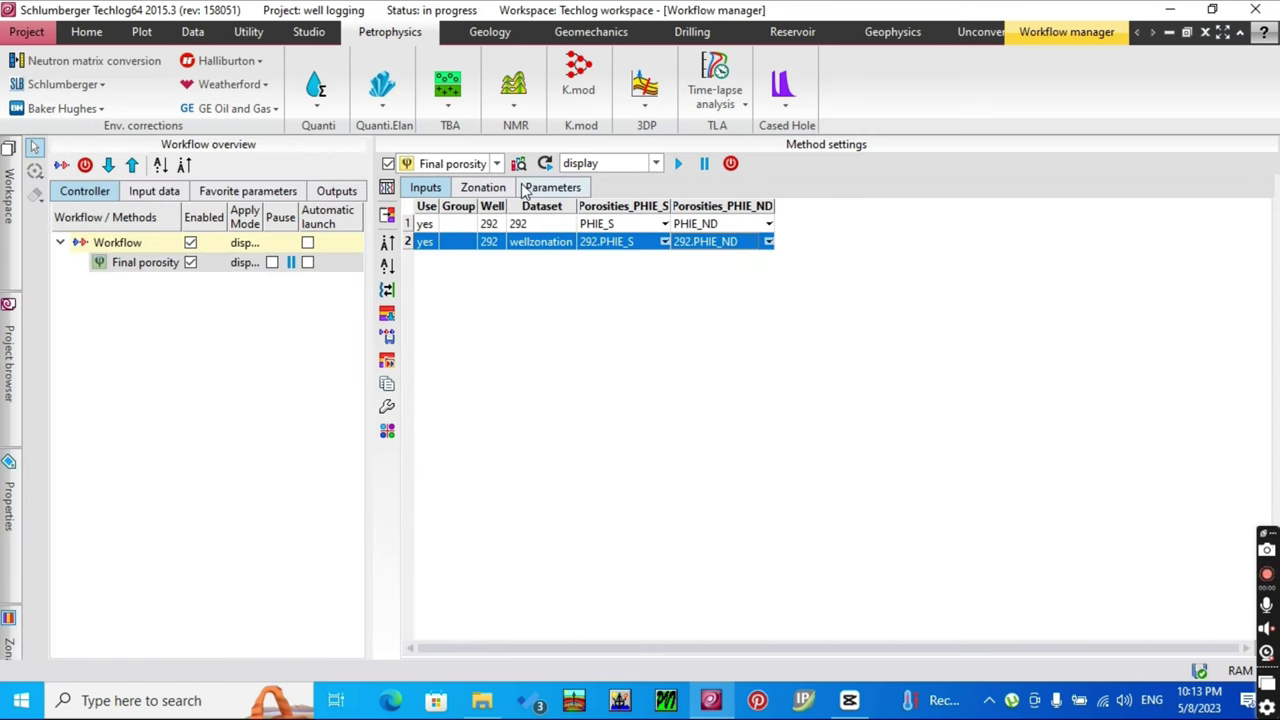
right_click(576, 243)
left_click(617, 409)
- Insert zone_1 to zone_8 of wellzonation into the Final porosity method's zonation and run the method in display mode
left_click(469, 188)
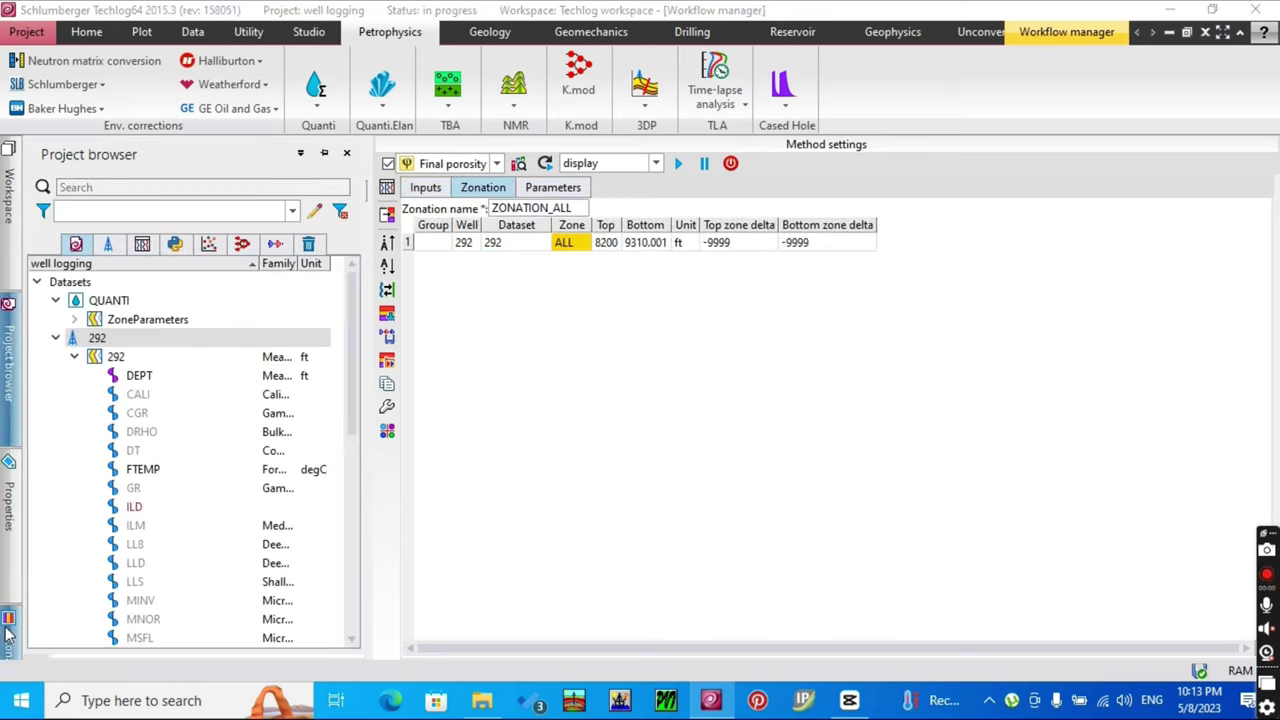
mouse_move(14, 622)
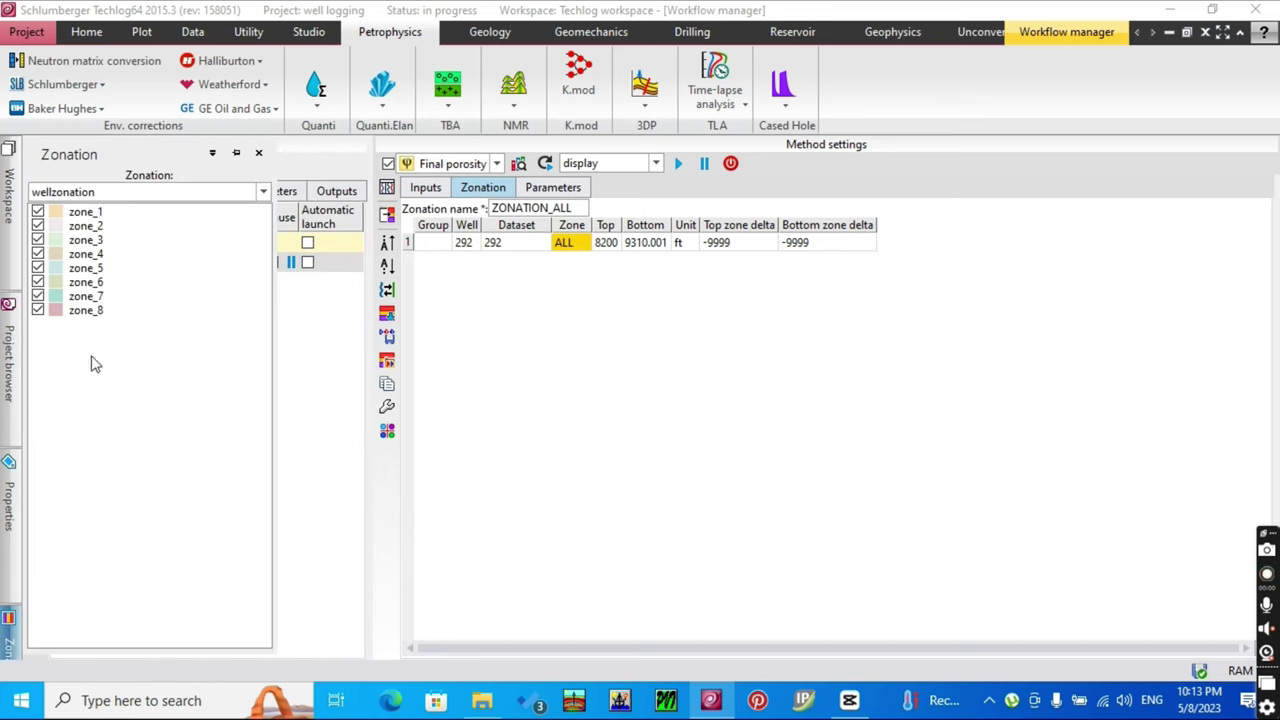
left_click(263, 191)
left_click(245, 225)
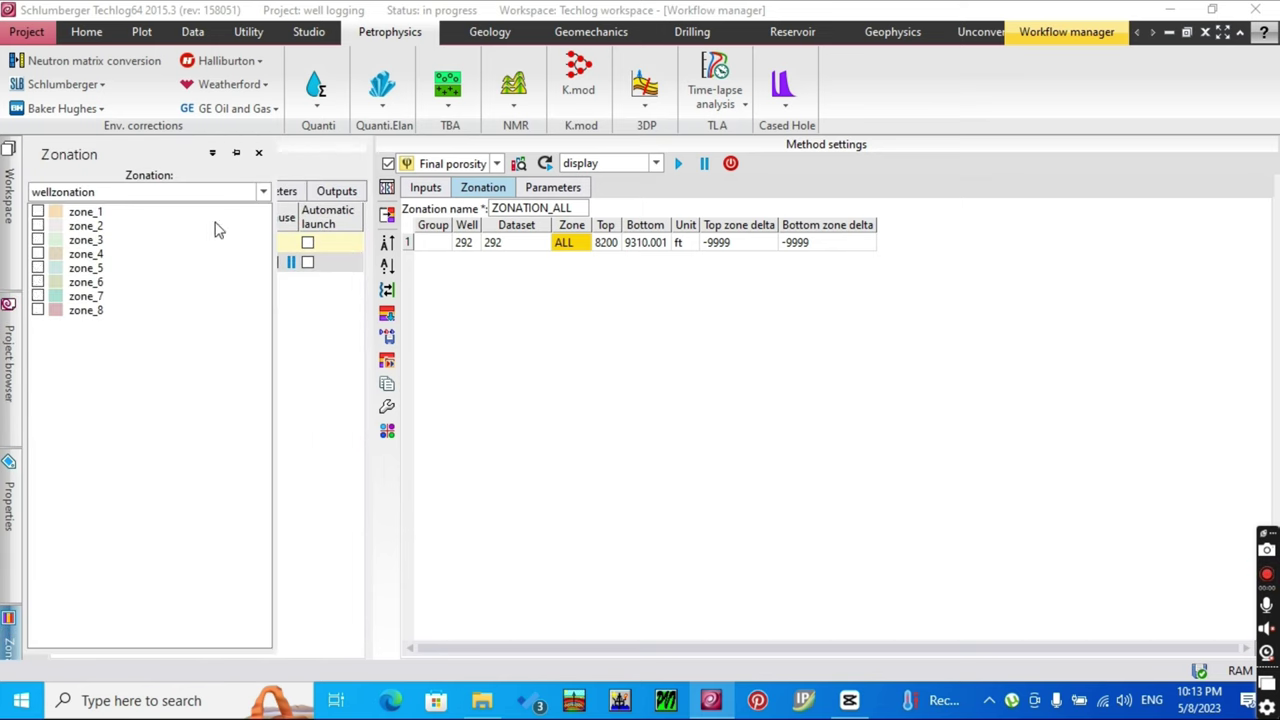
left_click(37, 212)
left_click(37, 268)
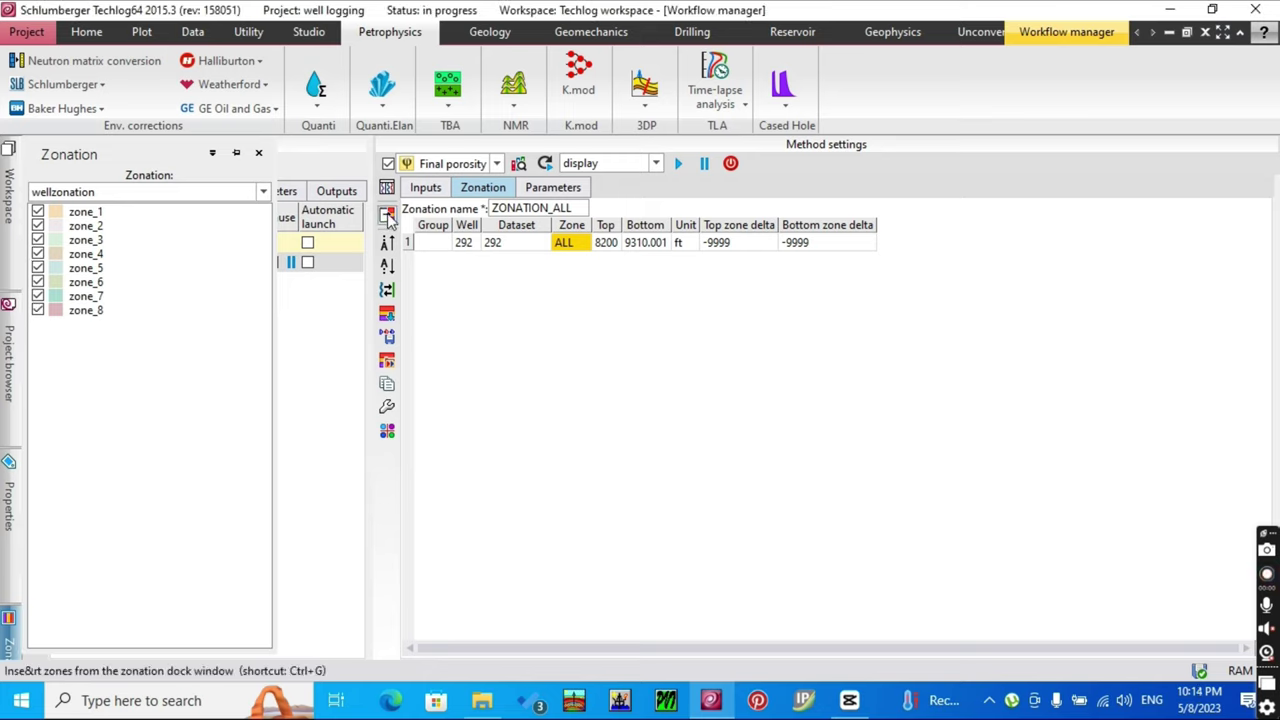
left_click(387, 265)
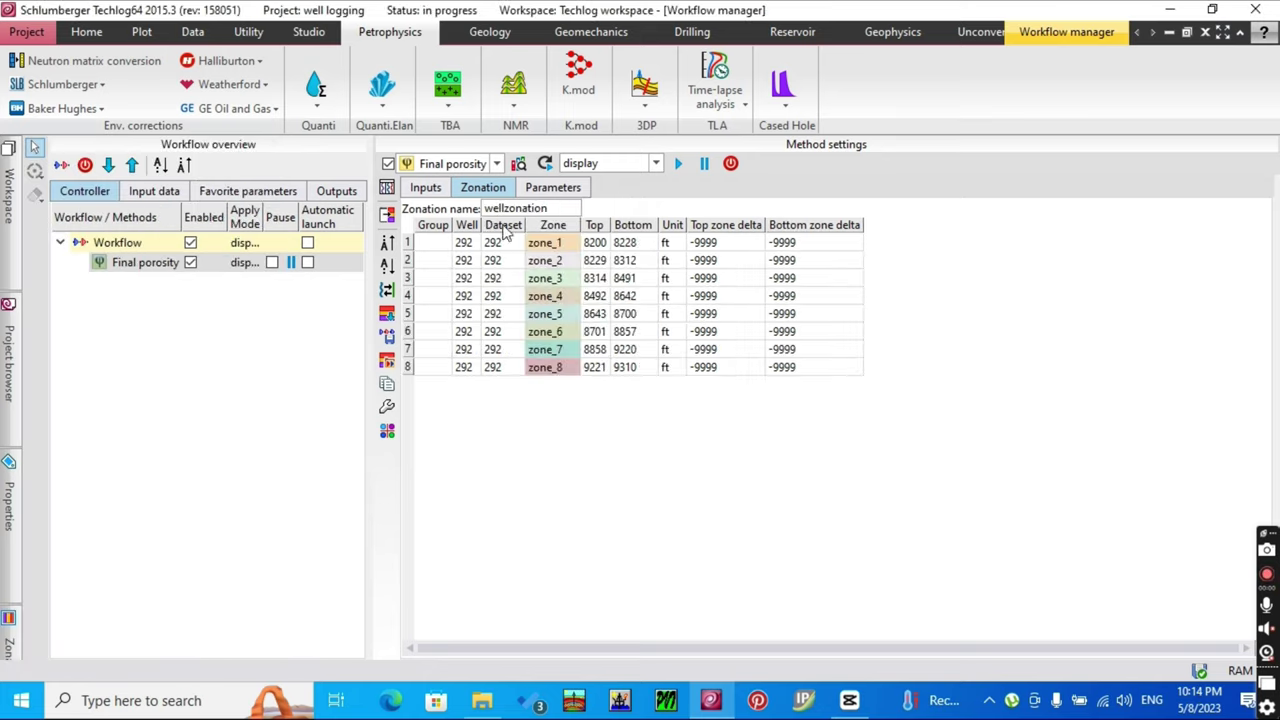
left_click(553, 190)
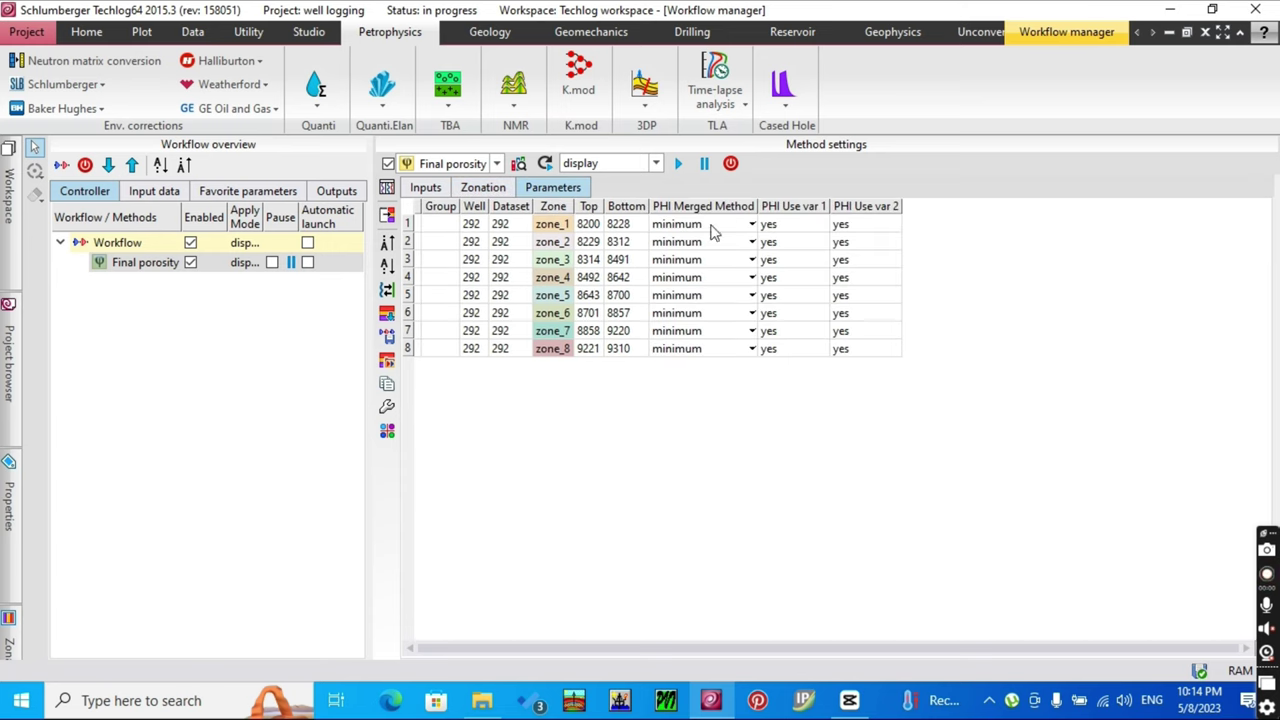
left_click(680, 166)
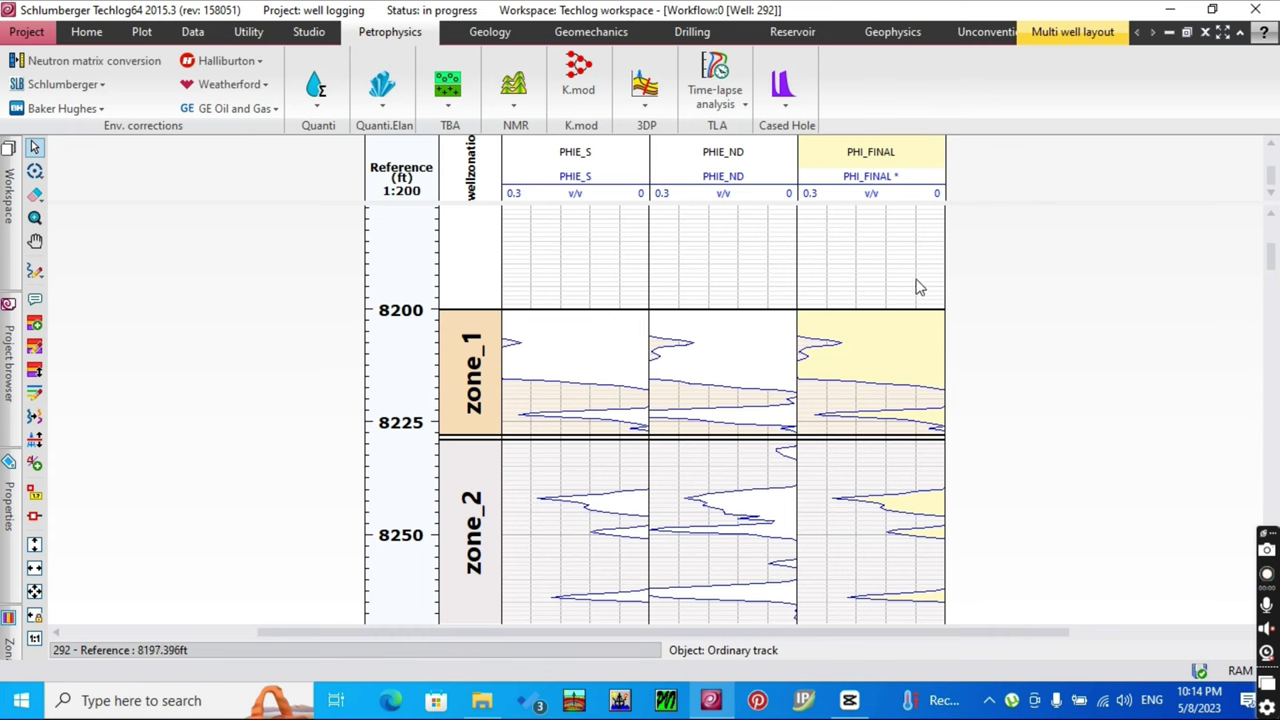
- Compare the PHIE_S, PHIE_ND and PHI_FINAL curves from zone_1 down to zone_8, and close the workflow layout without saving it
scroll(916, 286, "down", 3)
scroll(920, 270, "down", 1)
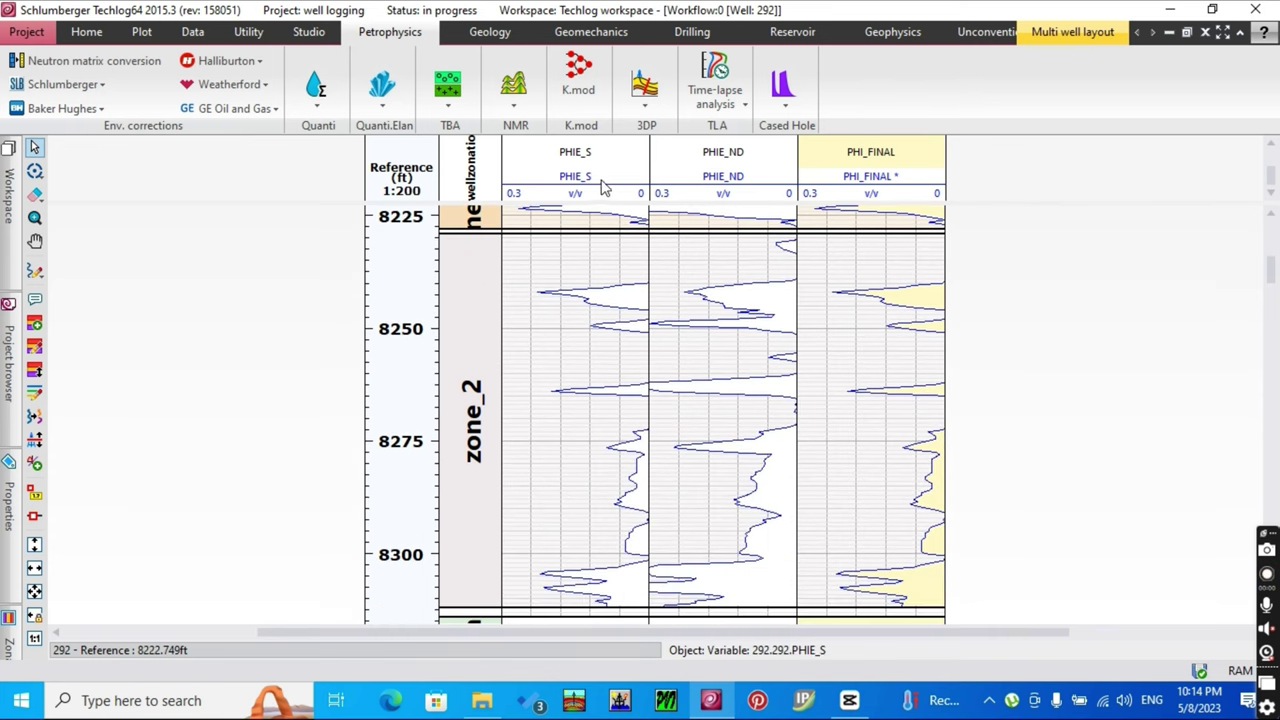
scroll(603, 188, "down", 1)
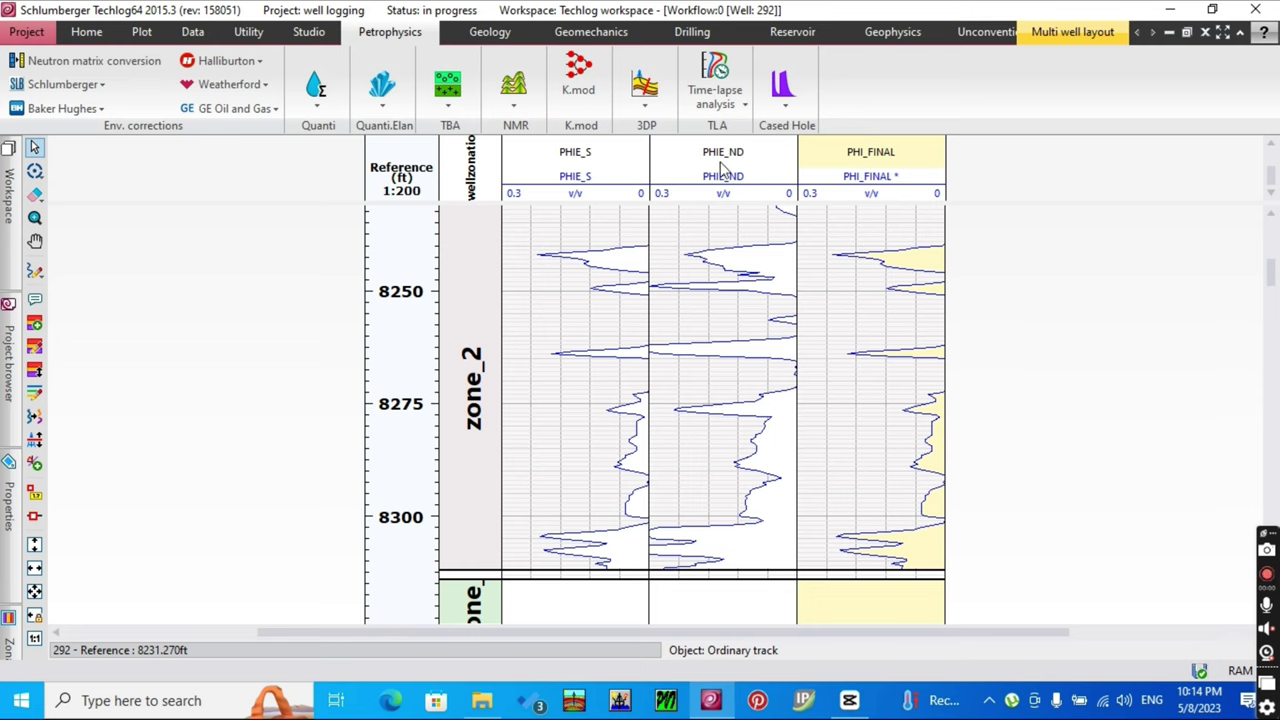
scroll(749, 246, "down", 3)
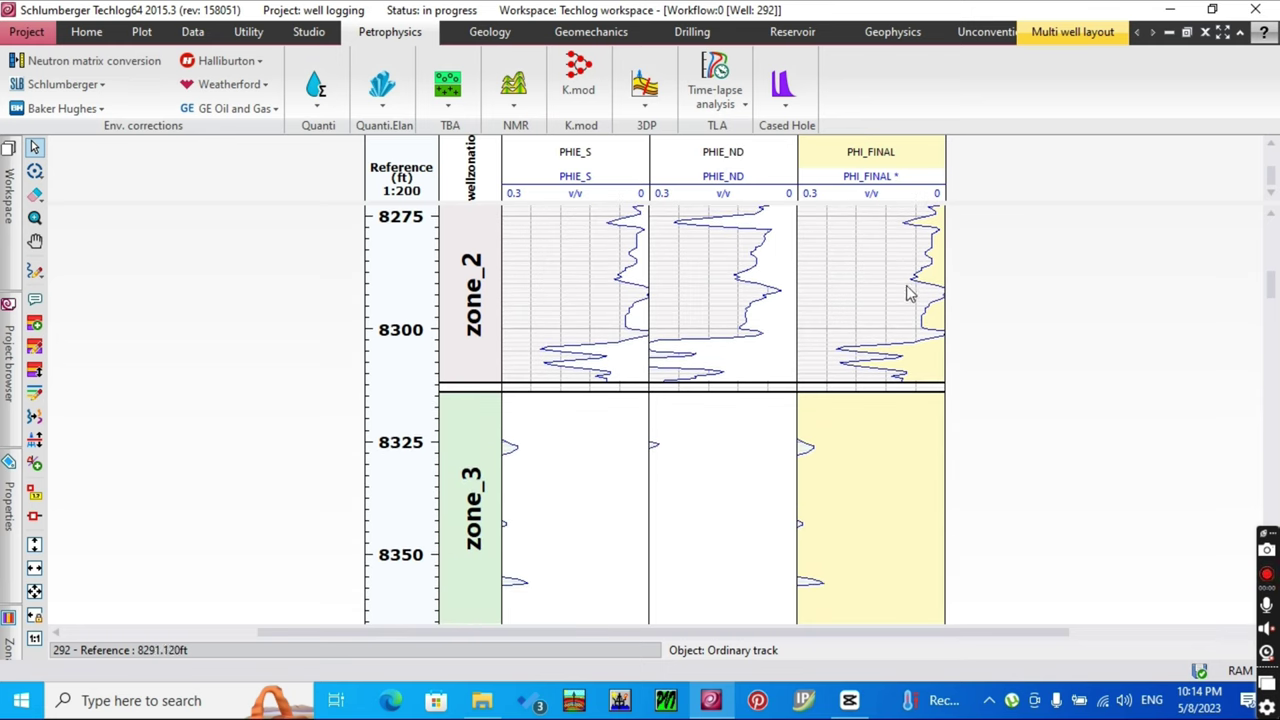
scroll(893, 237, "down", 6)
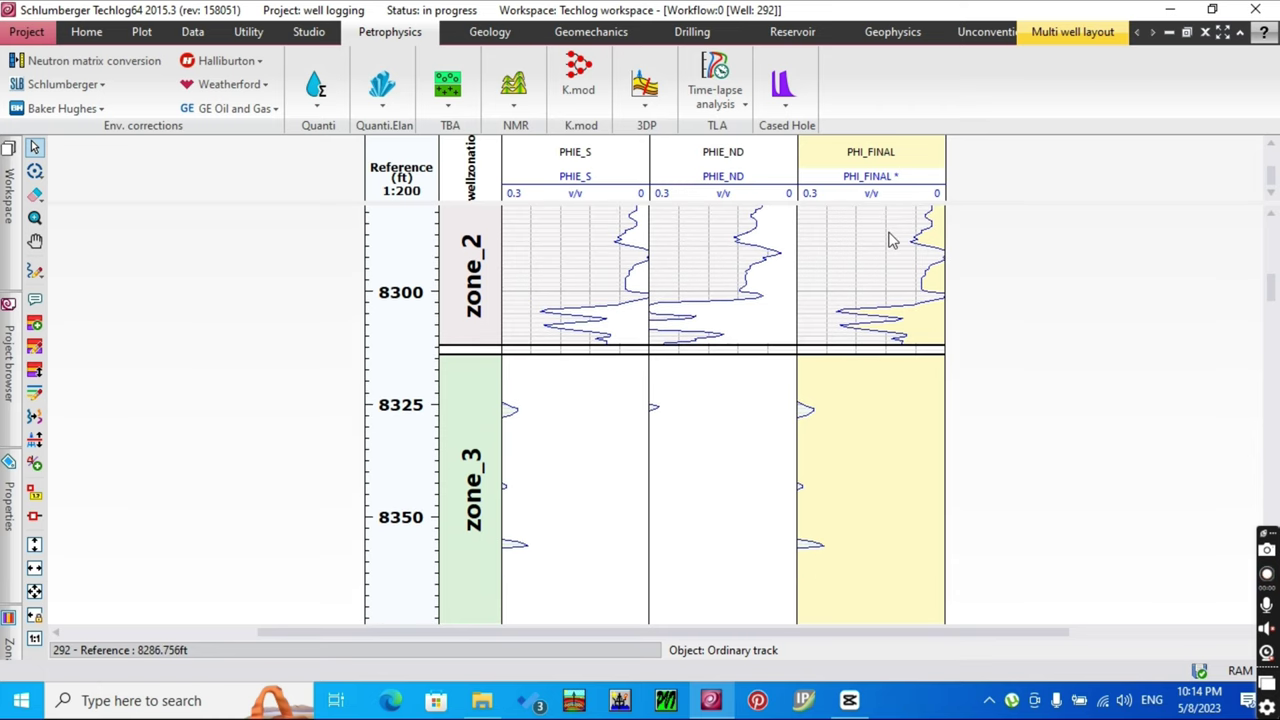
scroll(870, 275, "down", 6)
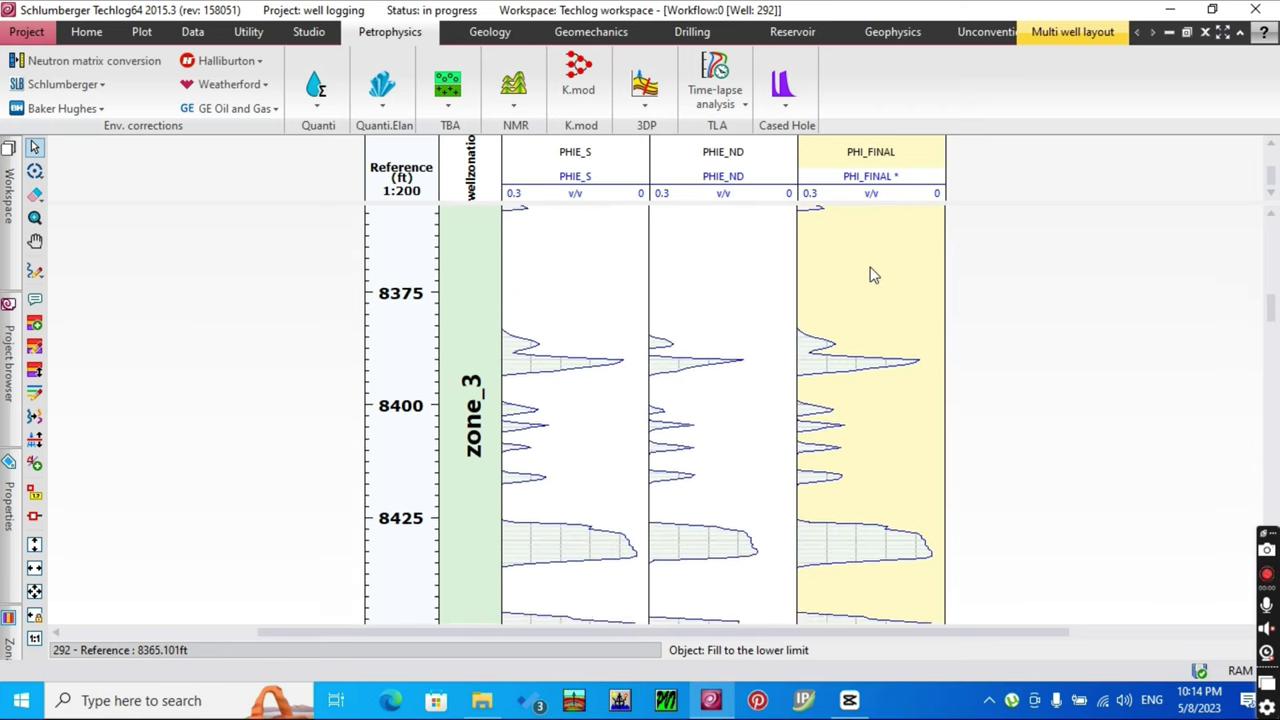
scroll(878, 352, "down", 6)
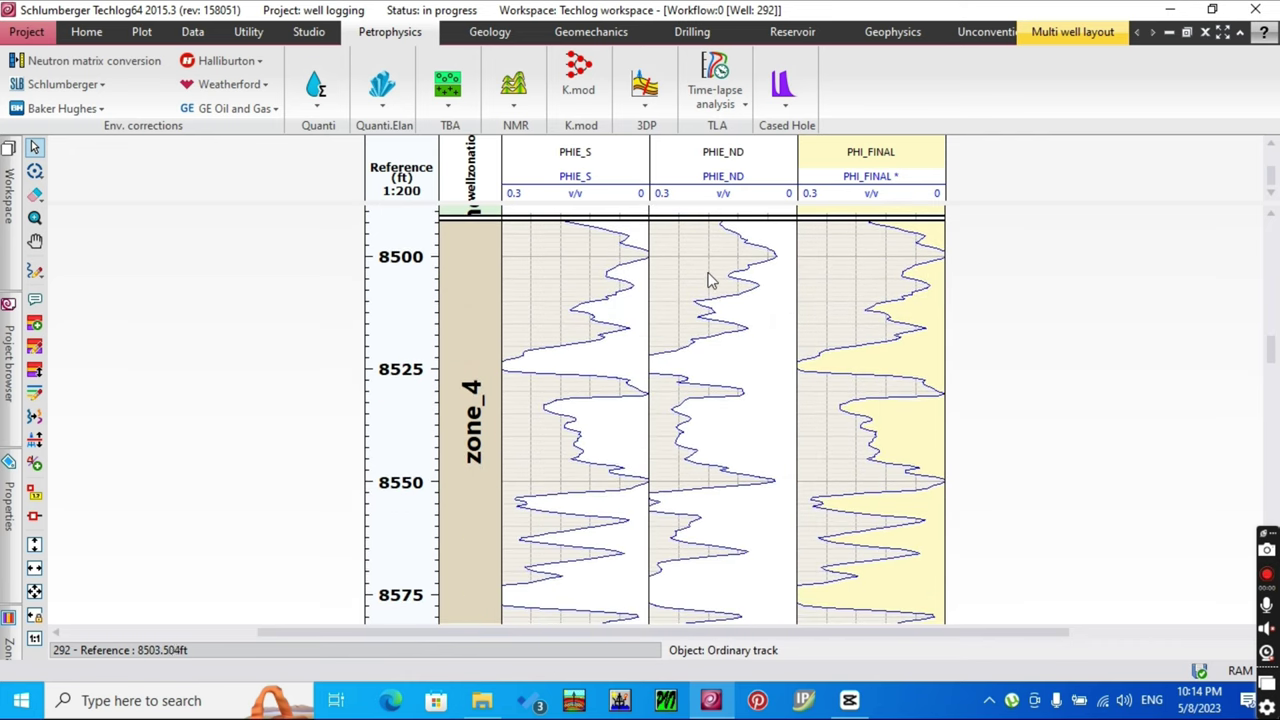
scroll(710, 283, "down", 6)
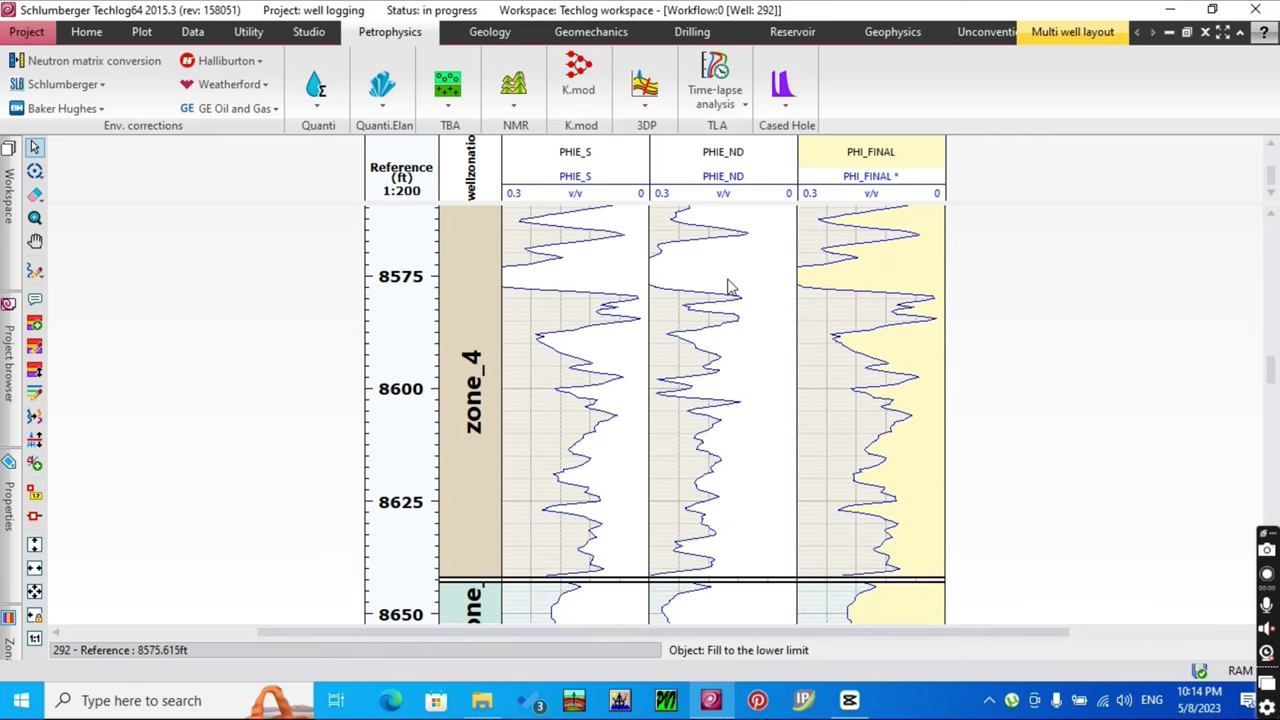
scroll(730, 287, "down", 8)
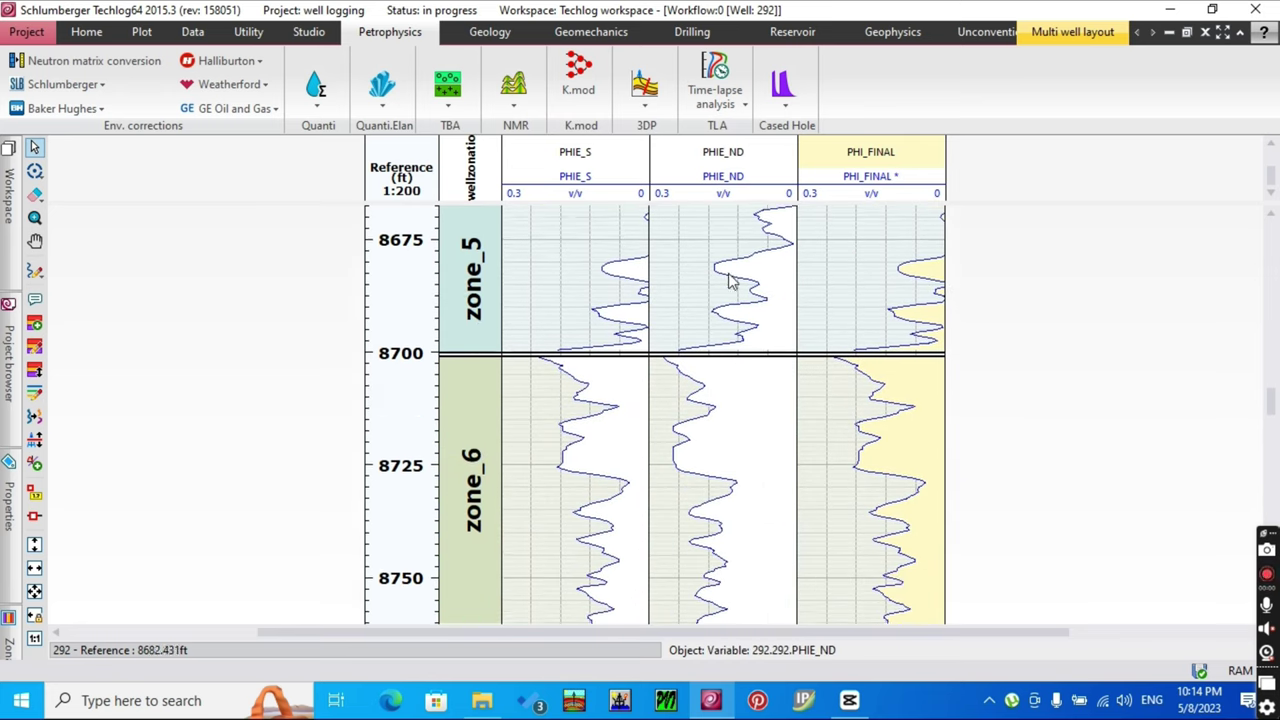
scroll(730, 287, "down", 12)
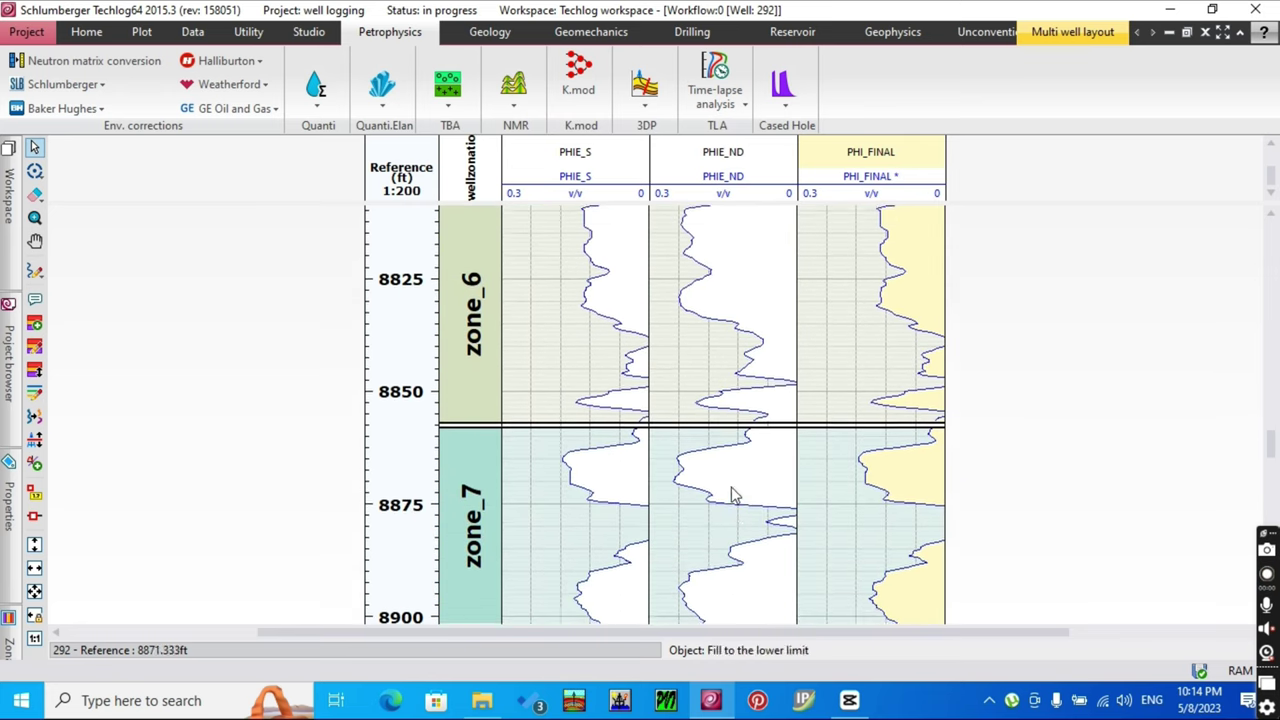
scroll(731, 494, "down", 8)
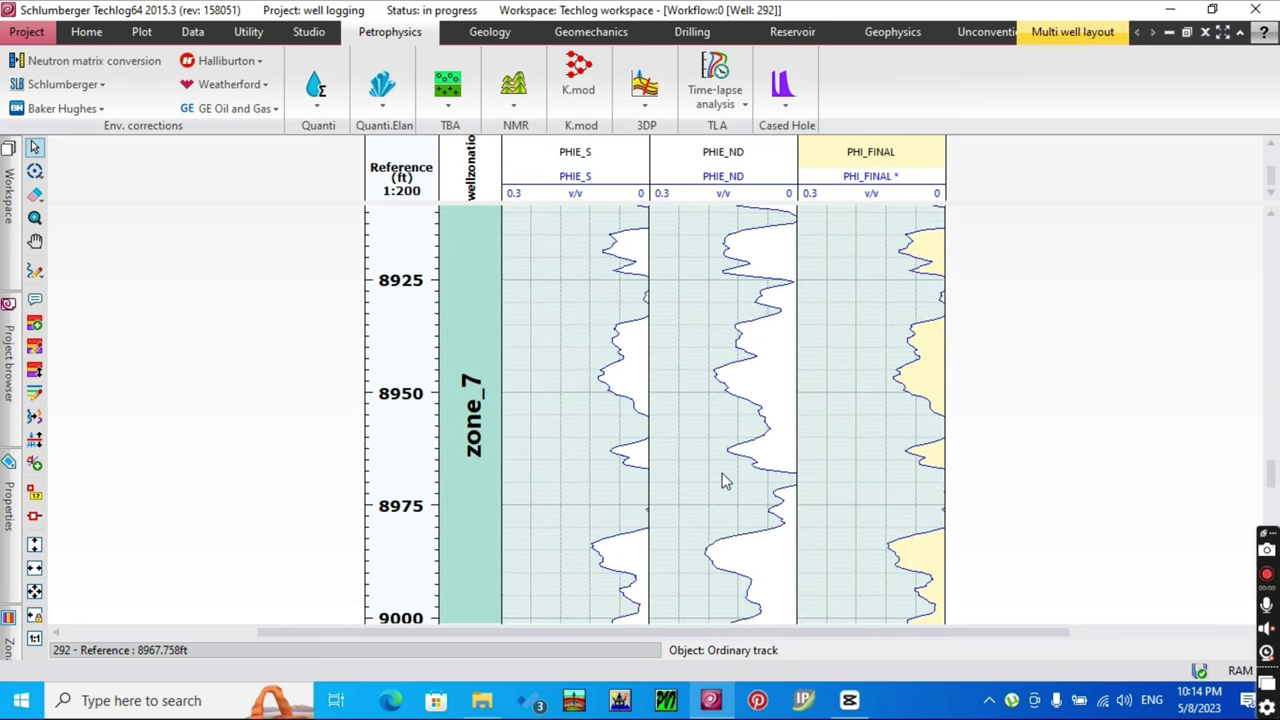
scroll(724, 481, "down", 10)
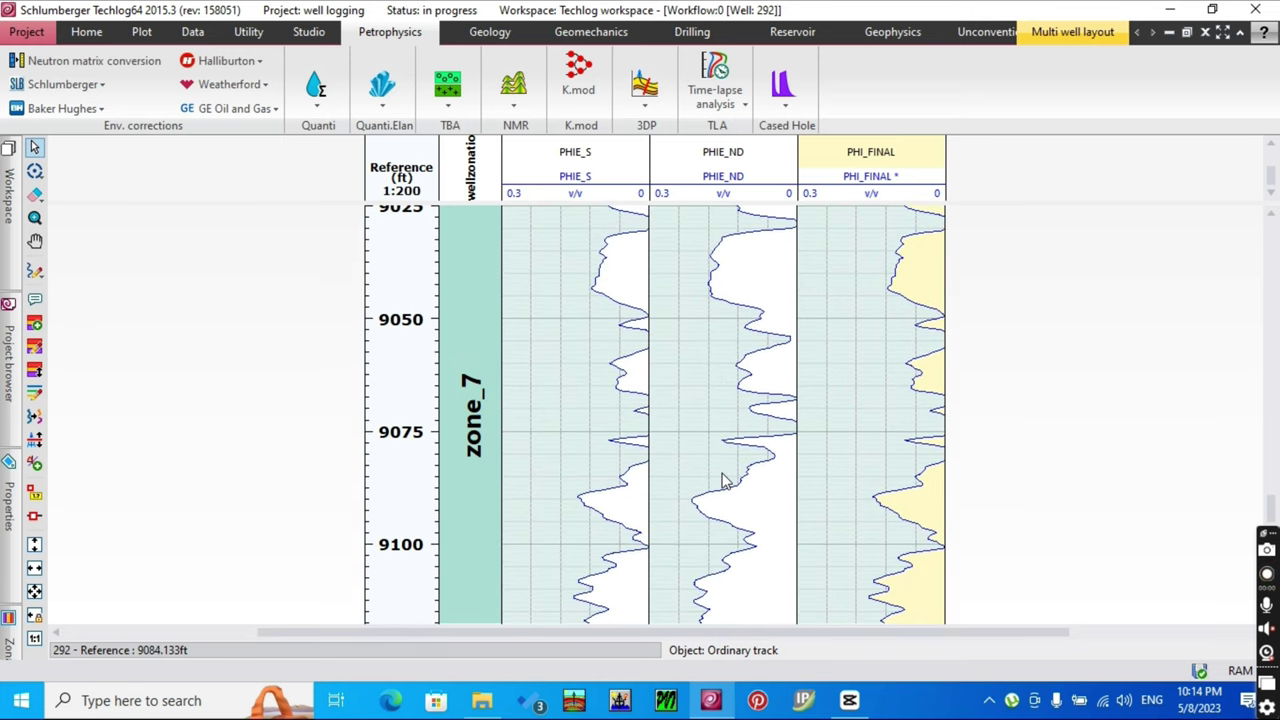
scroll(724, 481, "down", 12)
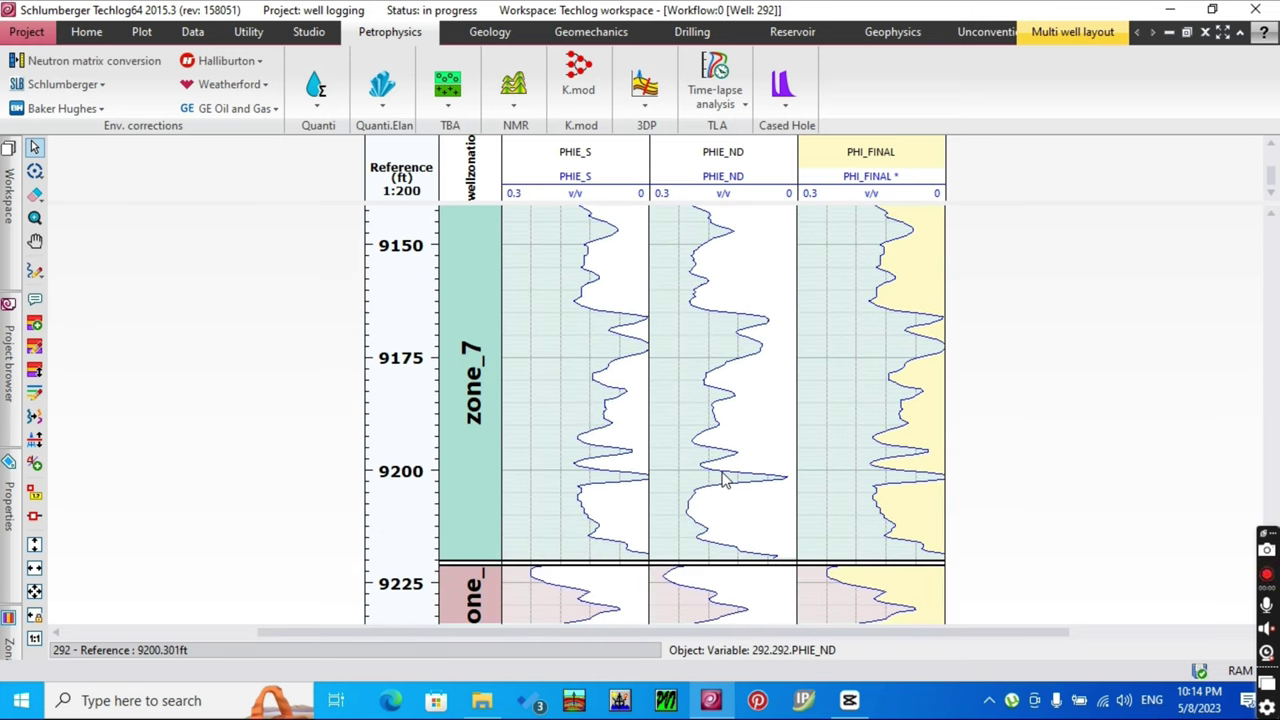
scroll(724, 481, "down", 11)
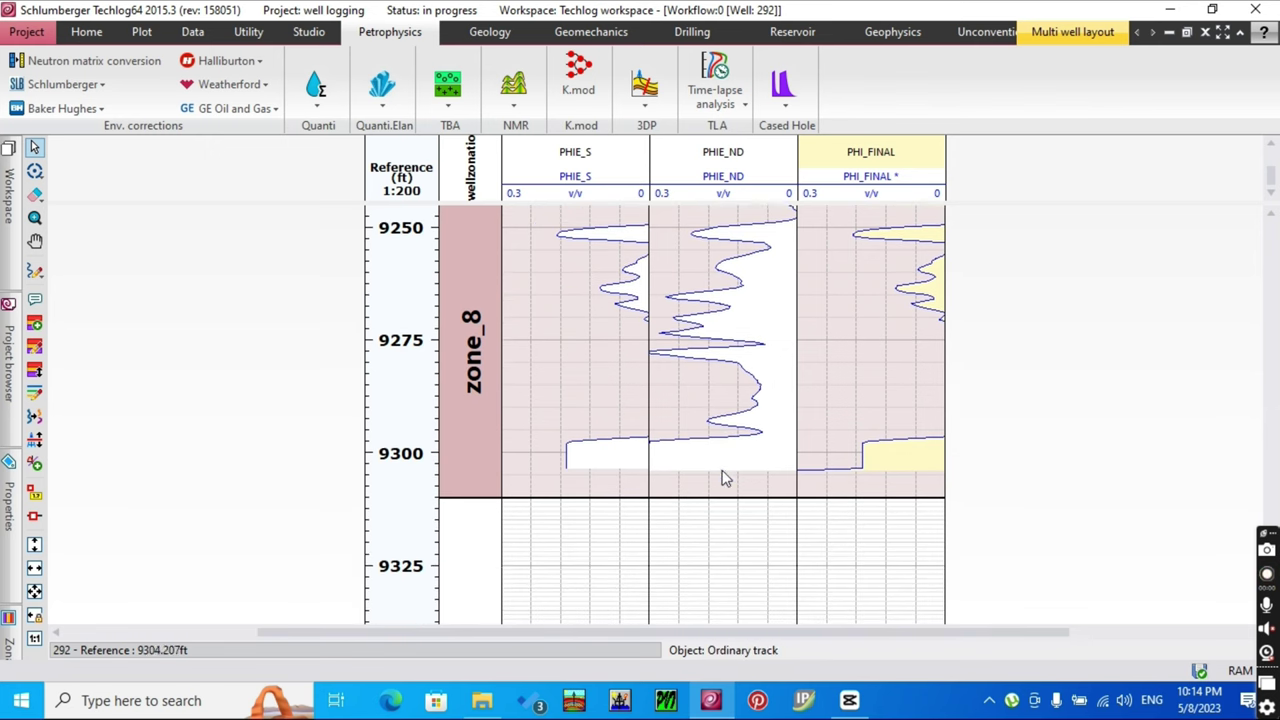
scroll(766, 480, "up", 12)
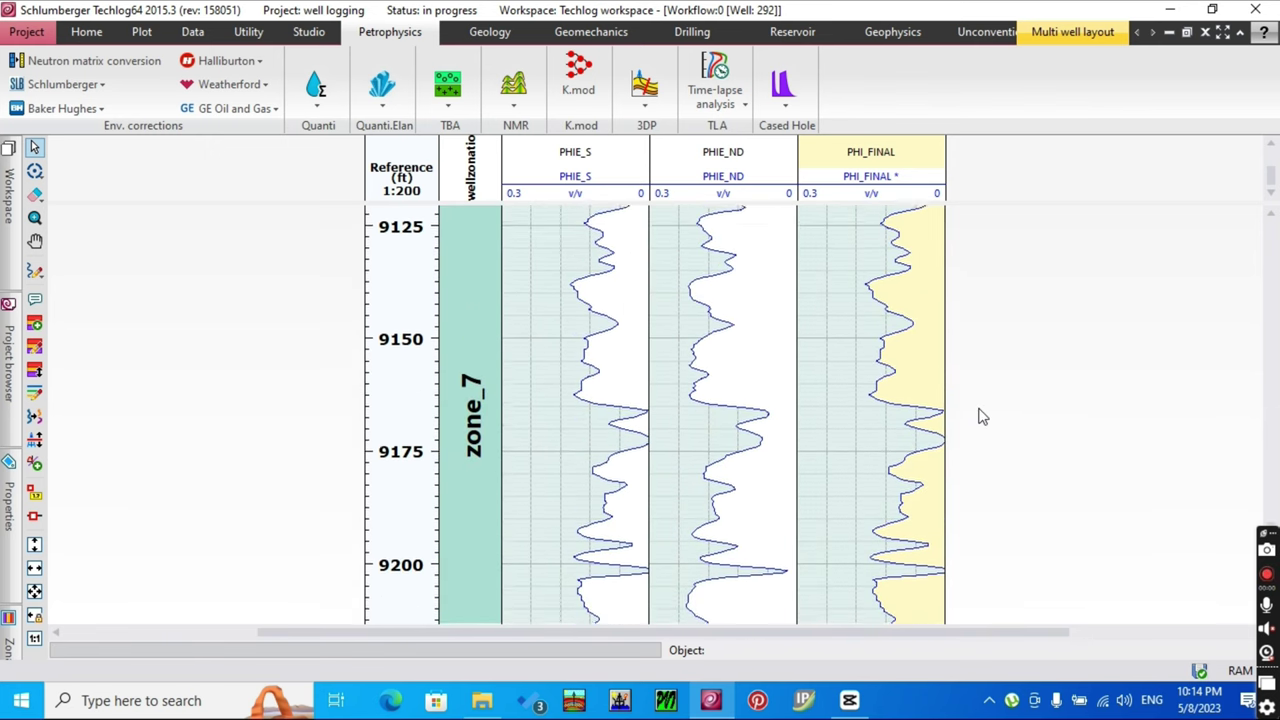
scroll(982, 417, "up", 13)
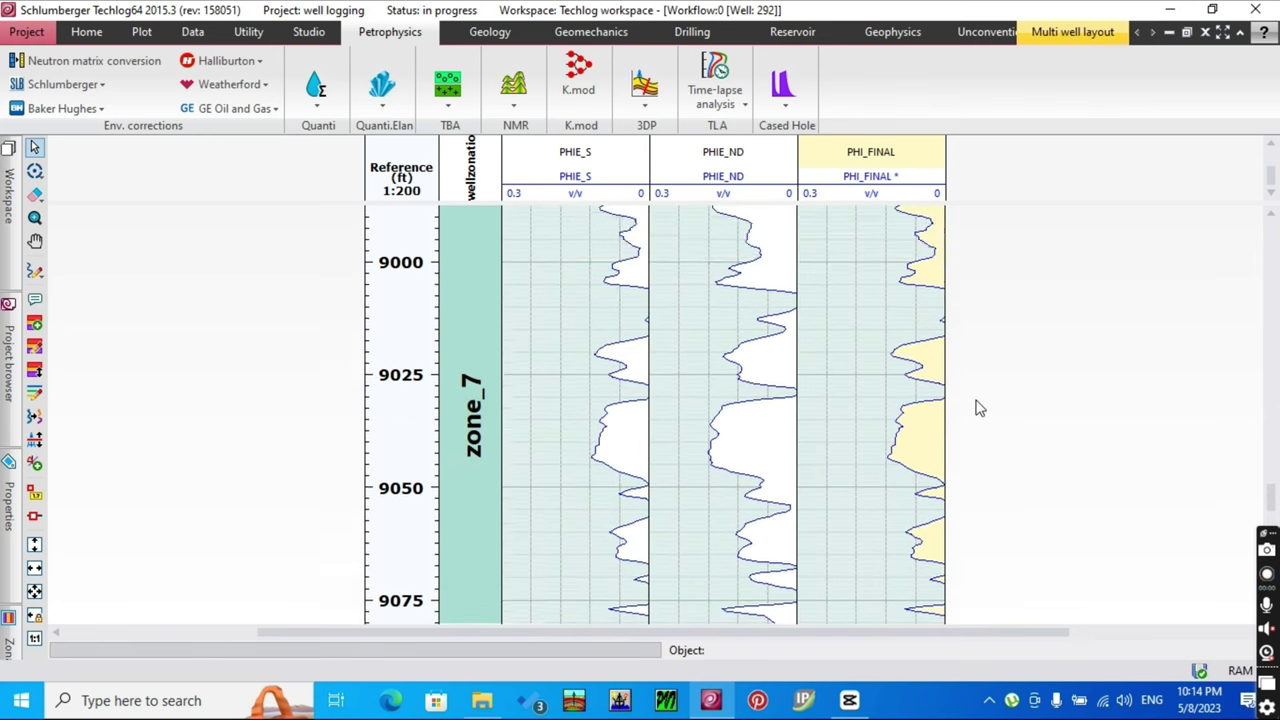
scroll(980, 408, "up", 6)
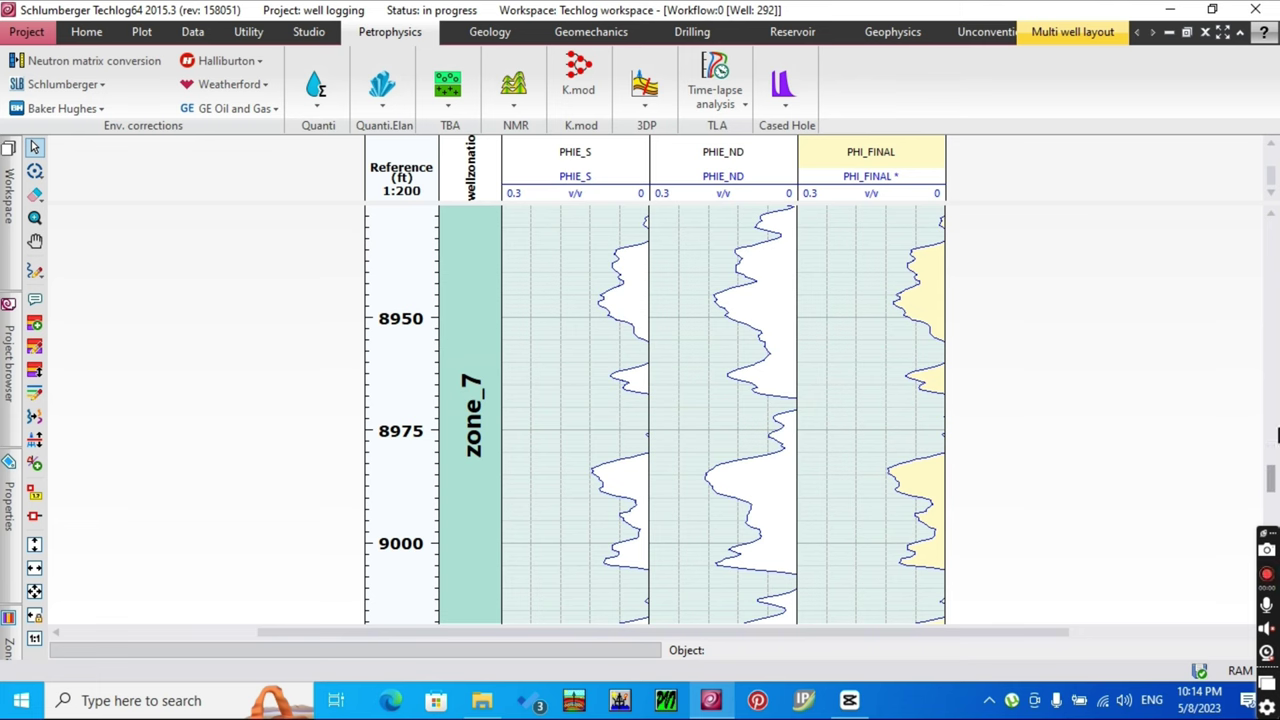
scroll(1270, 470, "up", 20)
scroll(1017, 380, "down", 4)
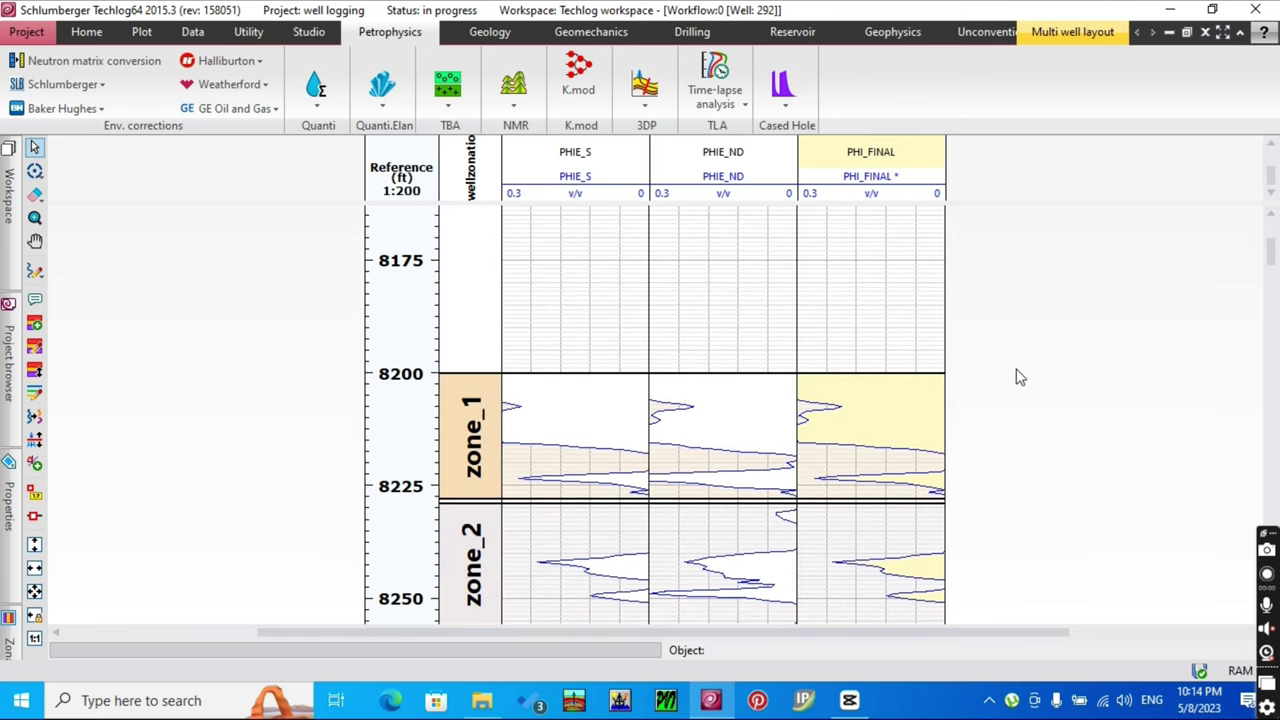
left_click(1205, 33)
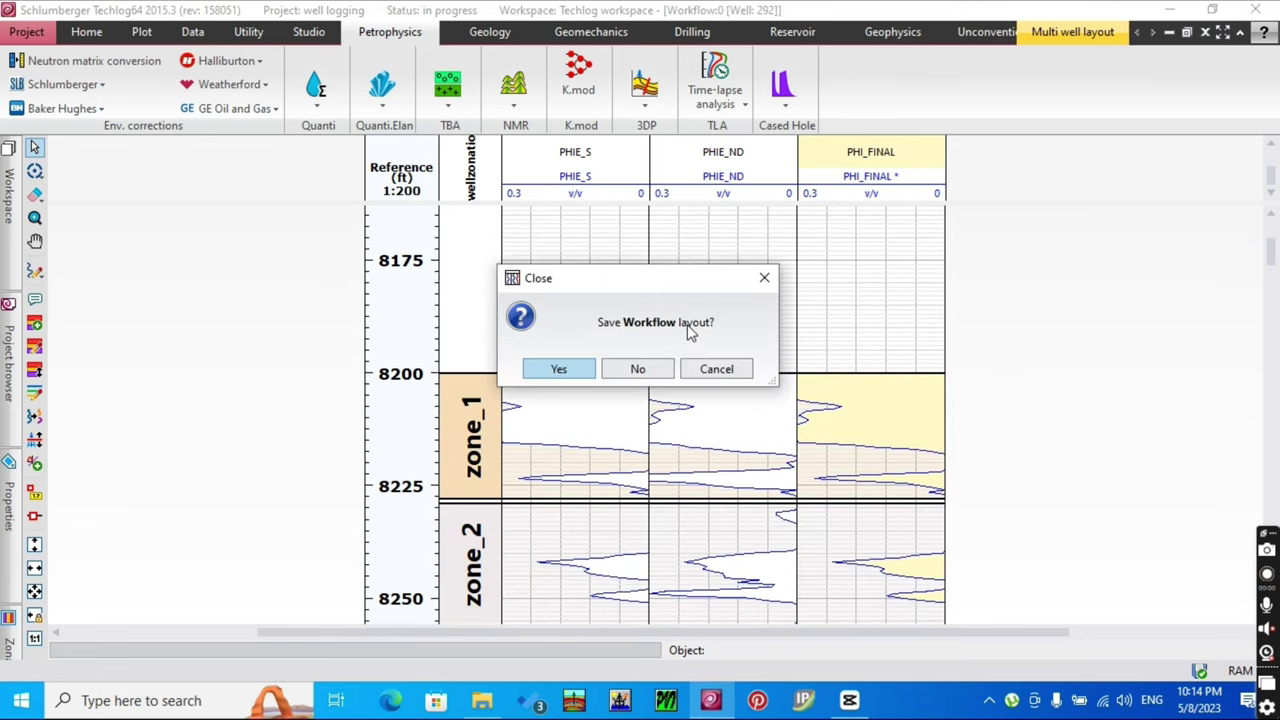
left_click(648, 368)
- Run the Final porosity method in save mode, check PHI_FINAL in well 292's dataset, and close the workflow manager unsaved
left_click(655, 163)
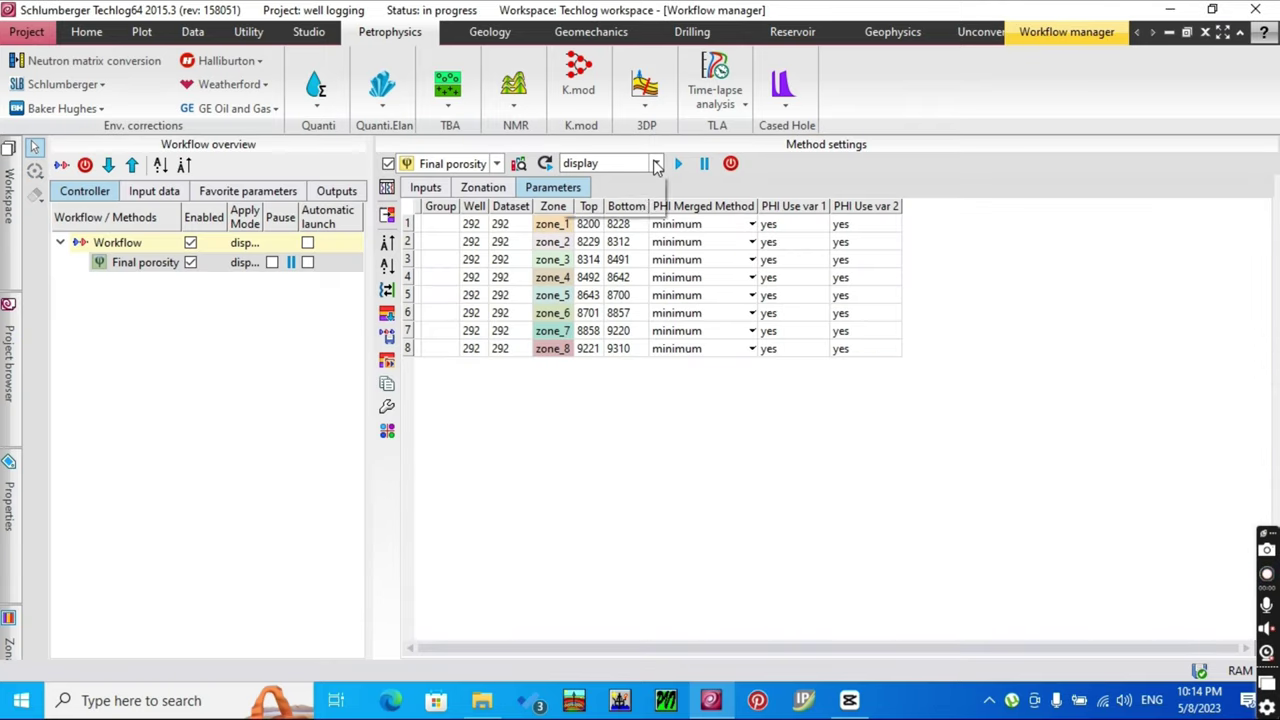
left_click(628, 195)
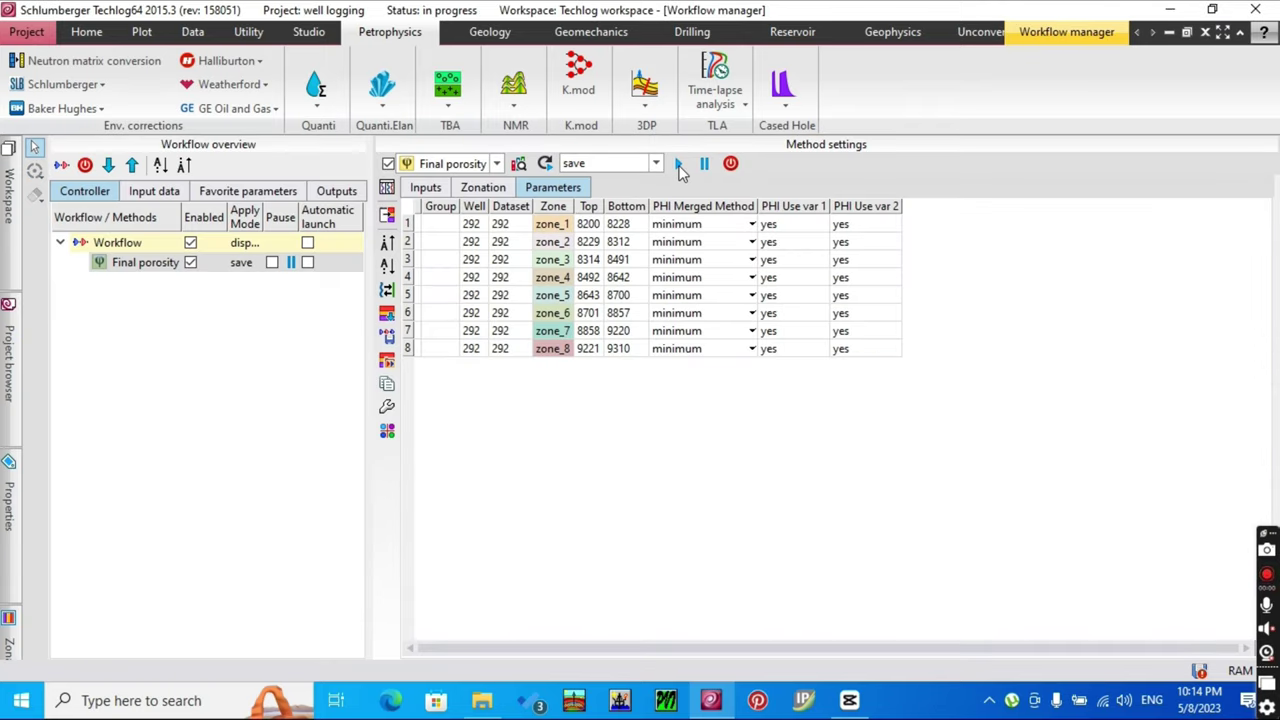
left_click(8, 350)
scroll(165, 480, "down", 5)
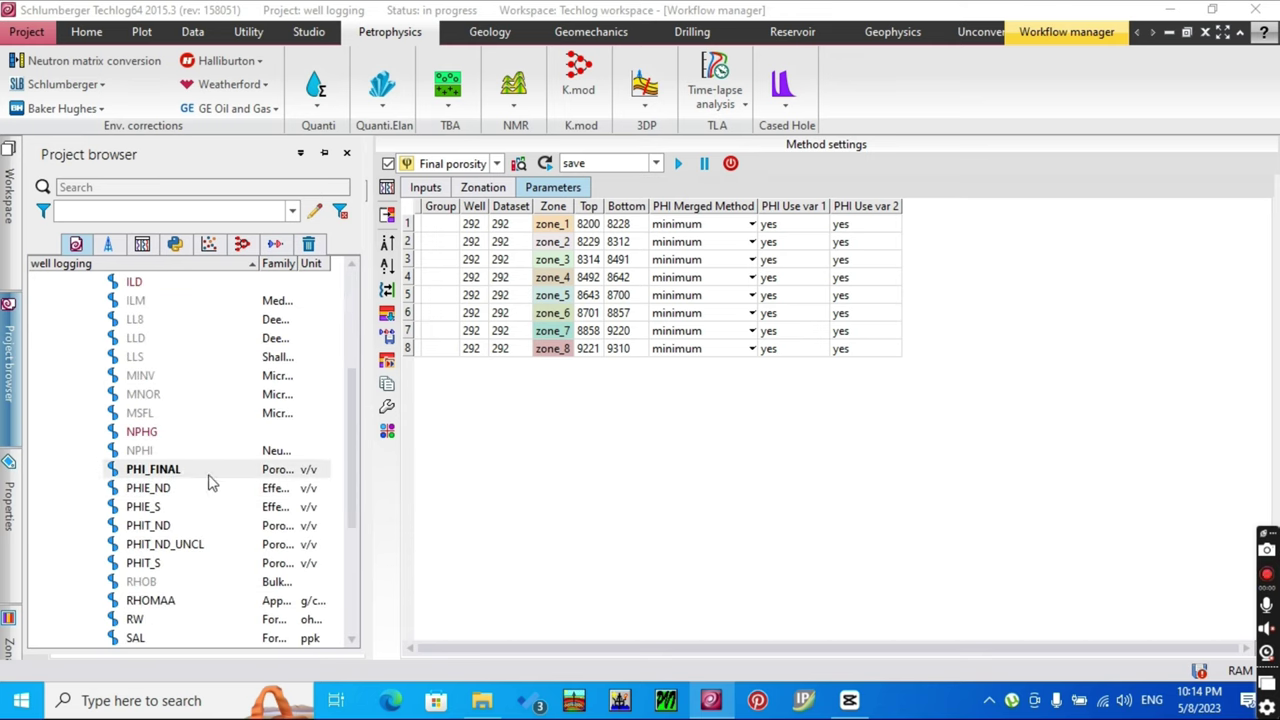
left_click(1205, 32)
left_click(645, 381)
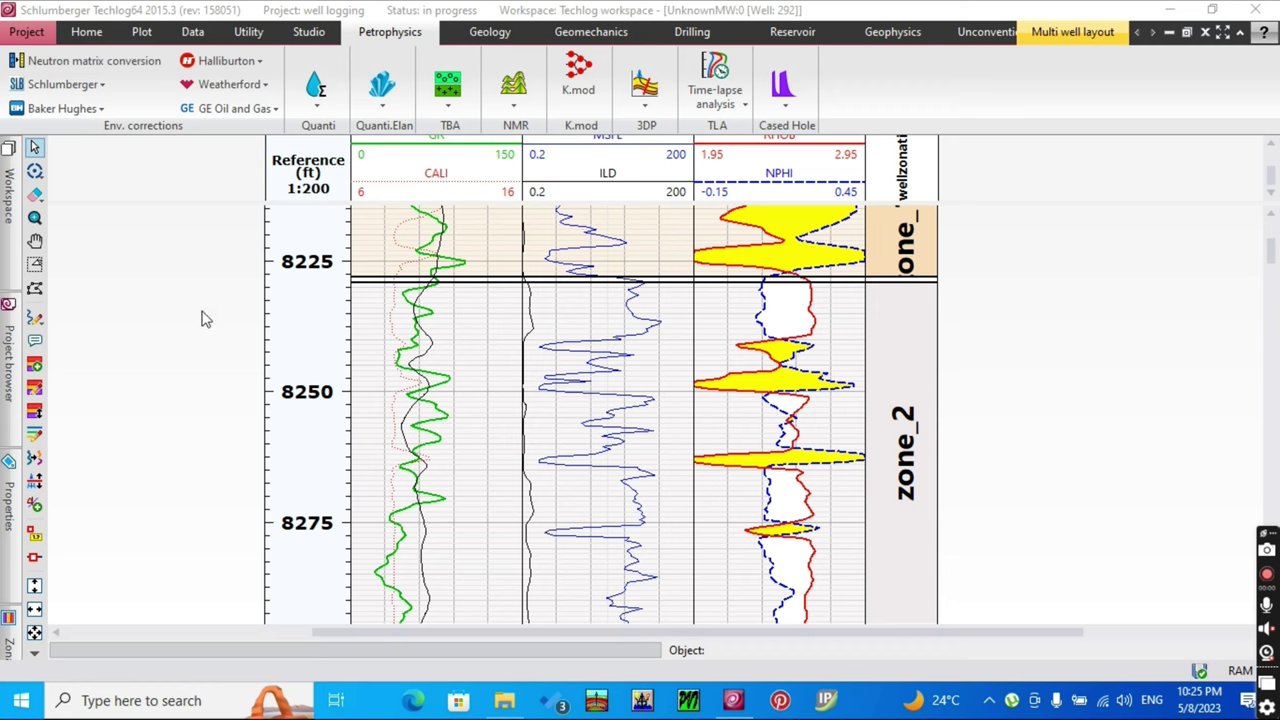
- Start an Archie water saturation computation and assign PHI_FINAL from dataset 292.292 as its porosity input
left_click(317, 107)
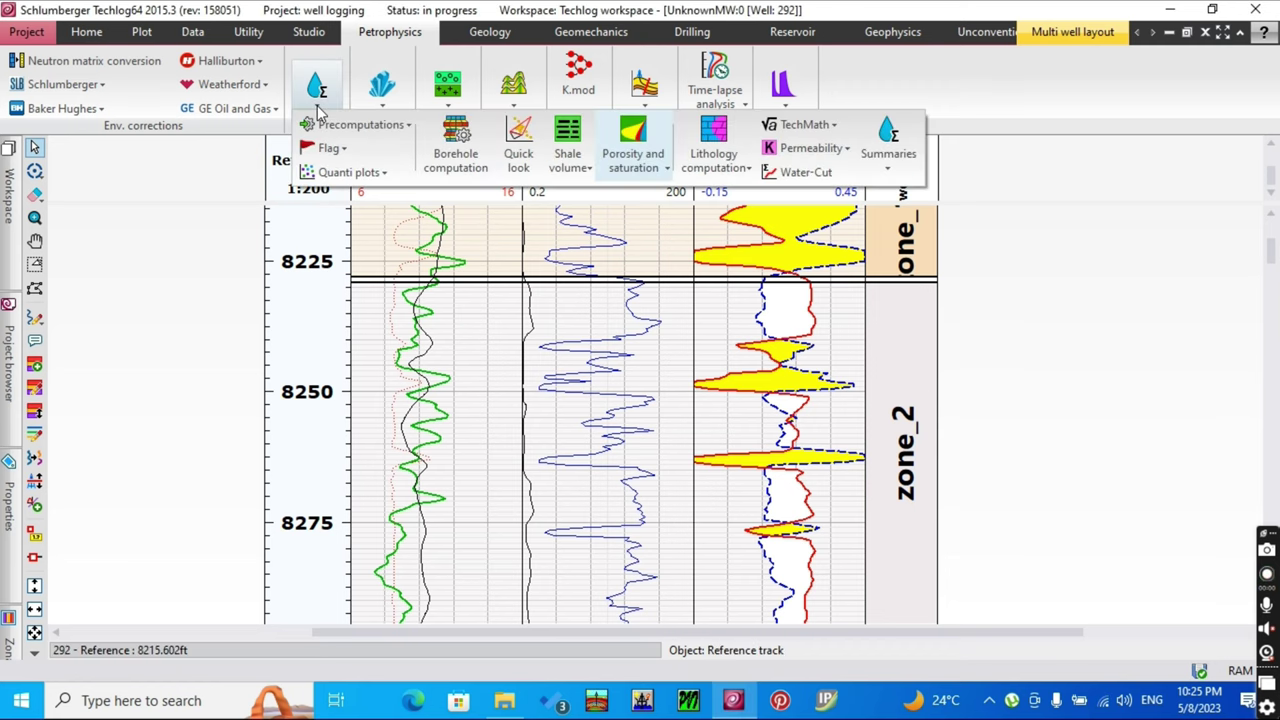
left_click(652, 172)
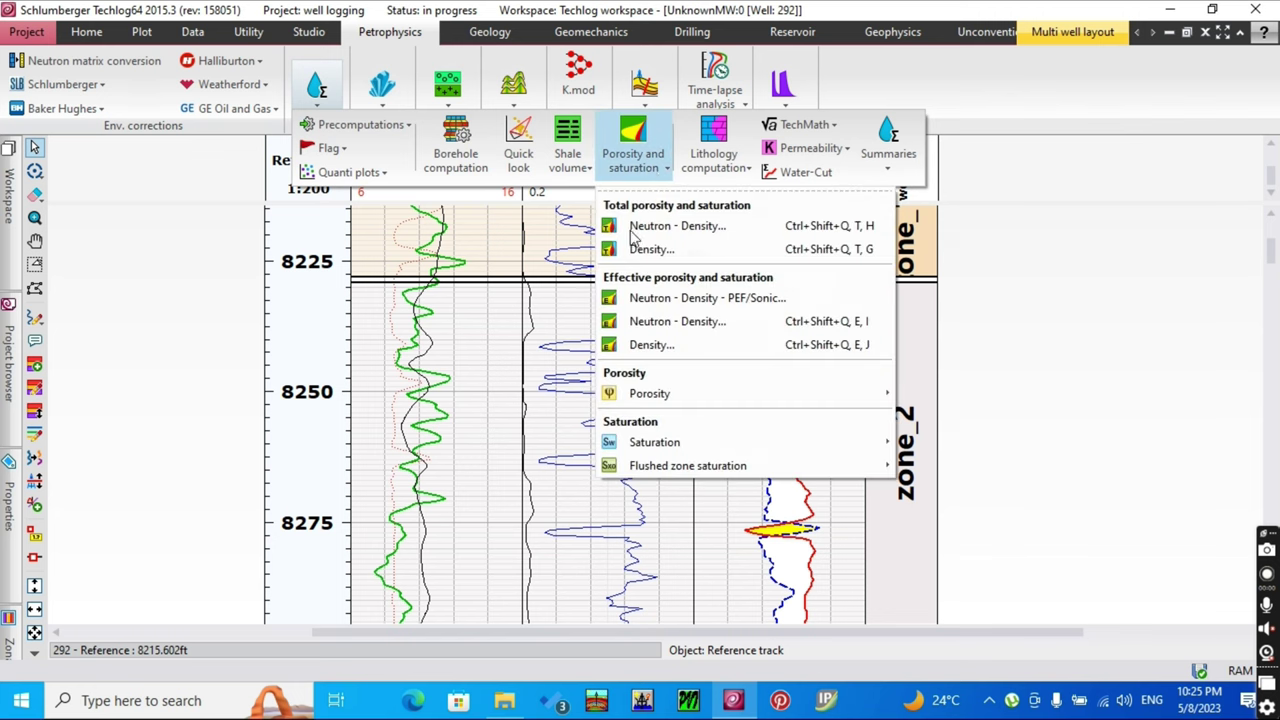
mouse_move(678, 446)
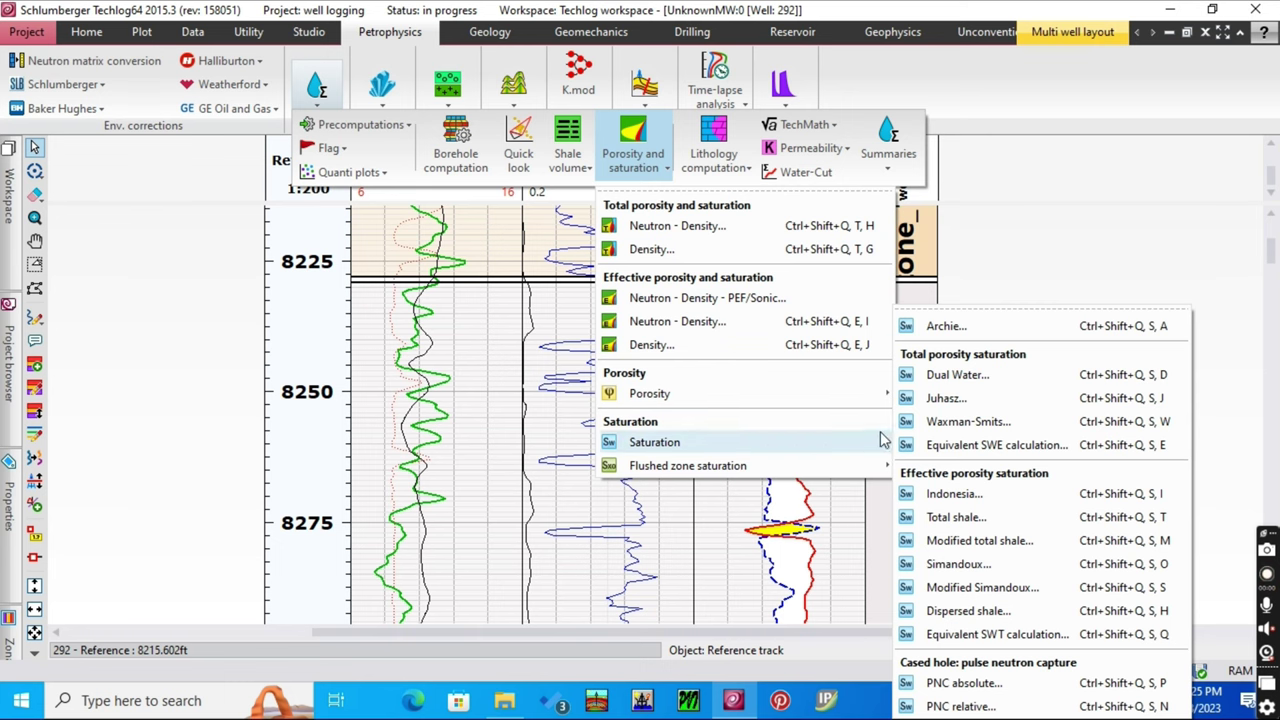
mouse_move(884, 443)
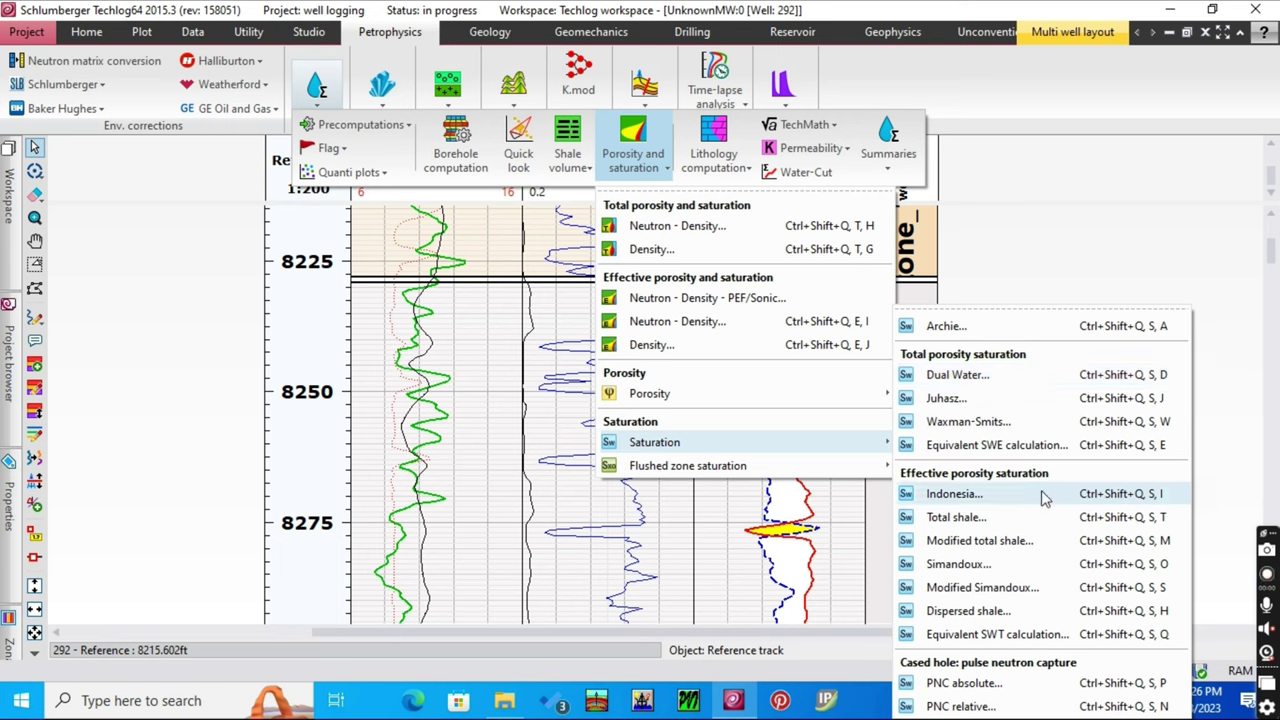
left_click(988, 330)
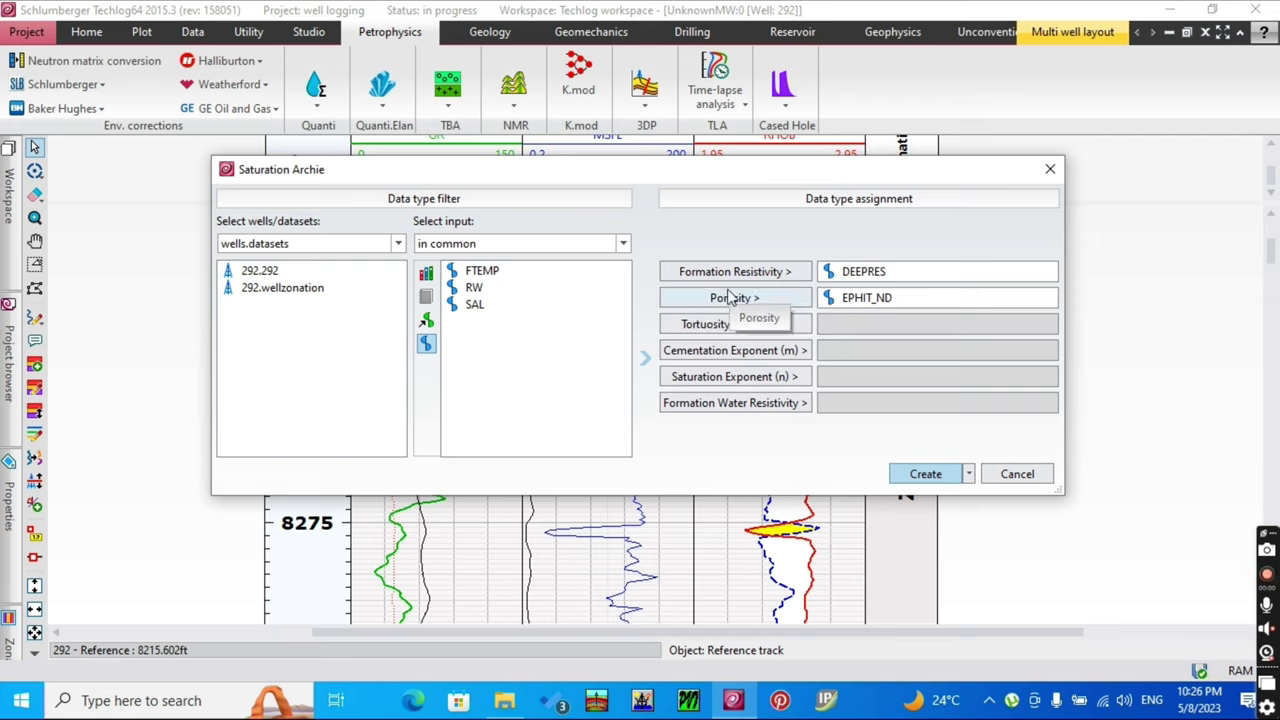
left_click(310, 271)
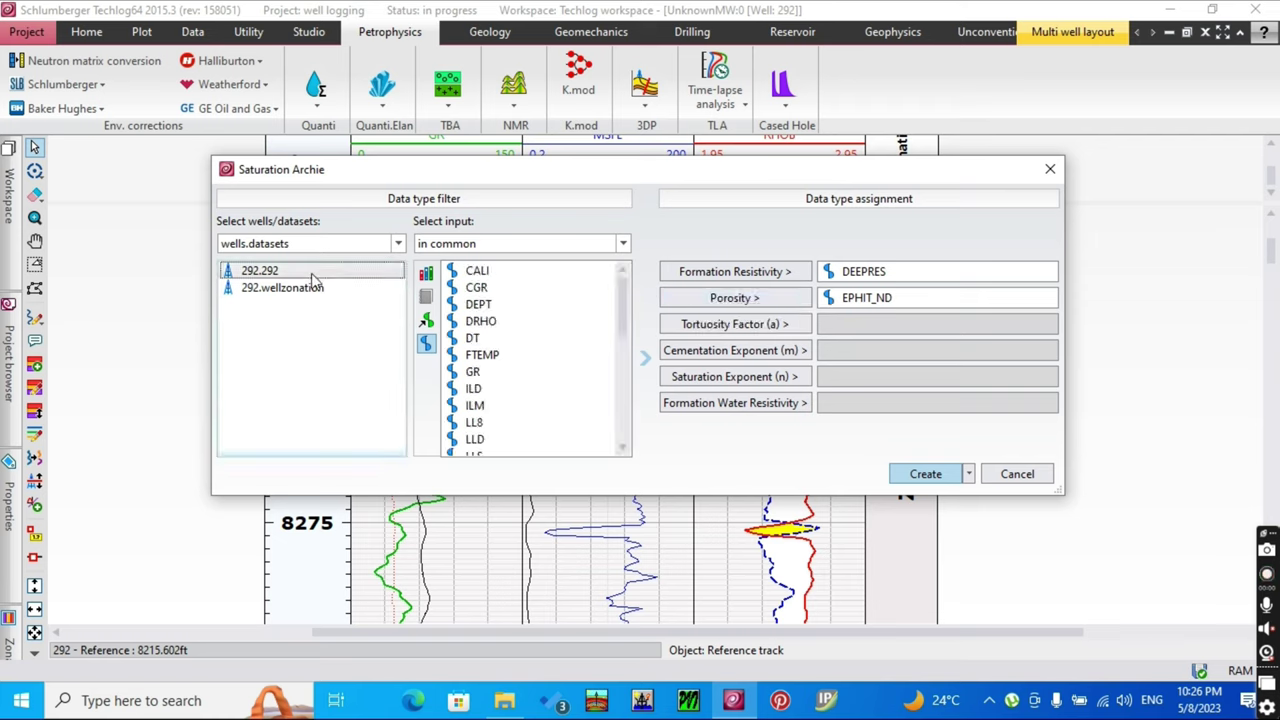
scroll(531, 323, "down", 7)
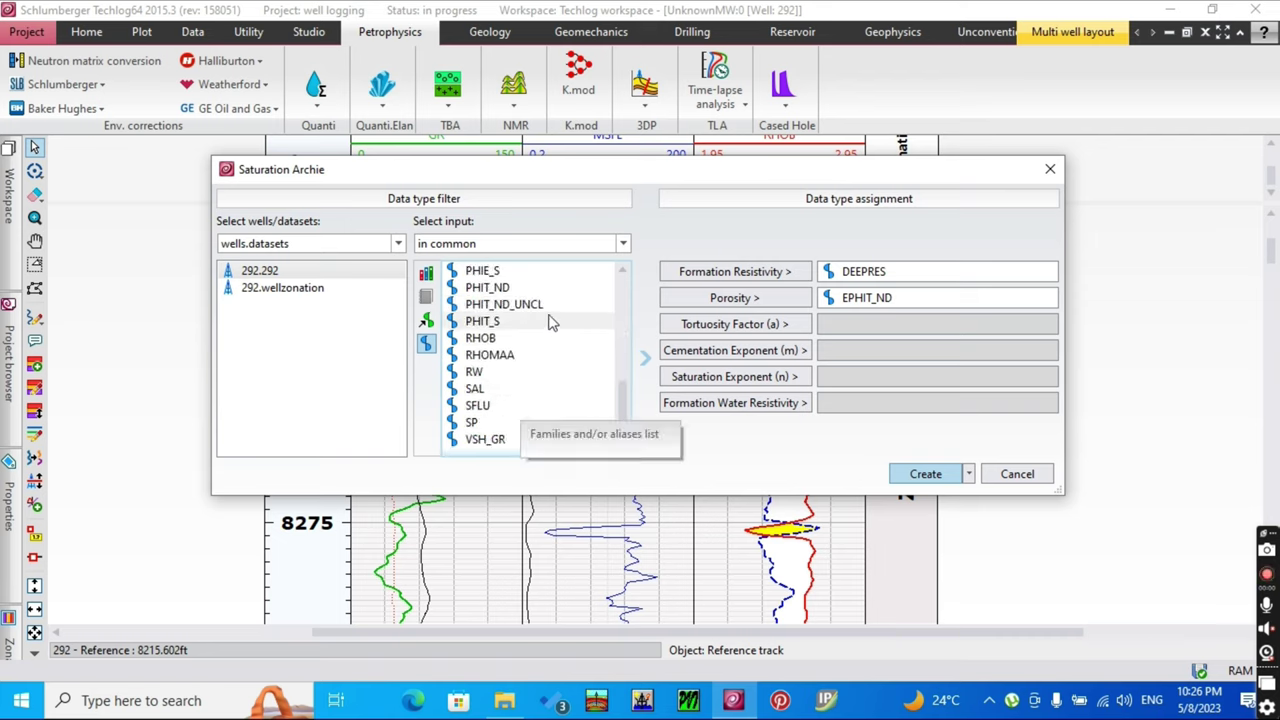
scroll(550, 321, "up", 1)
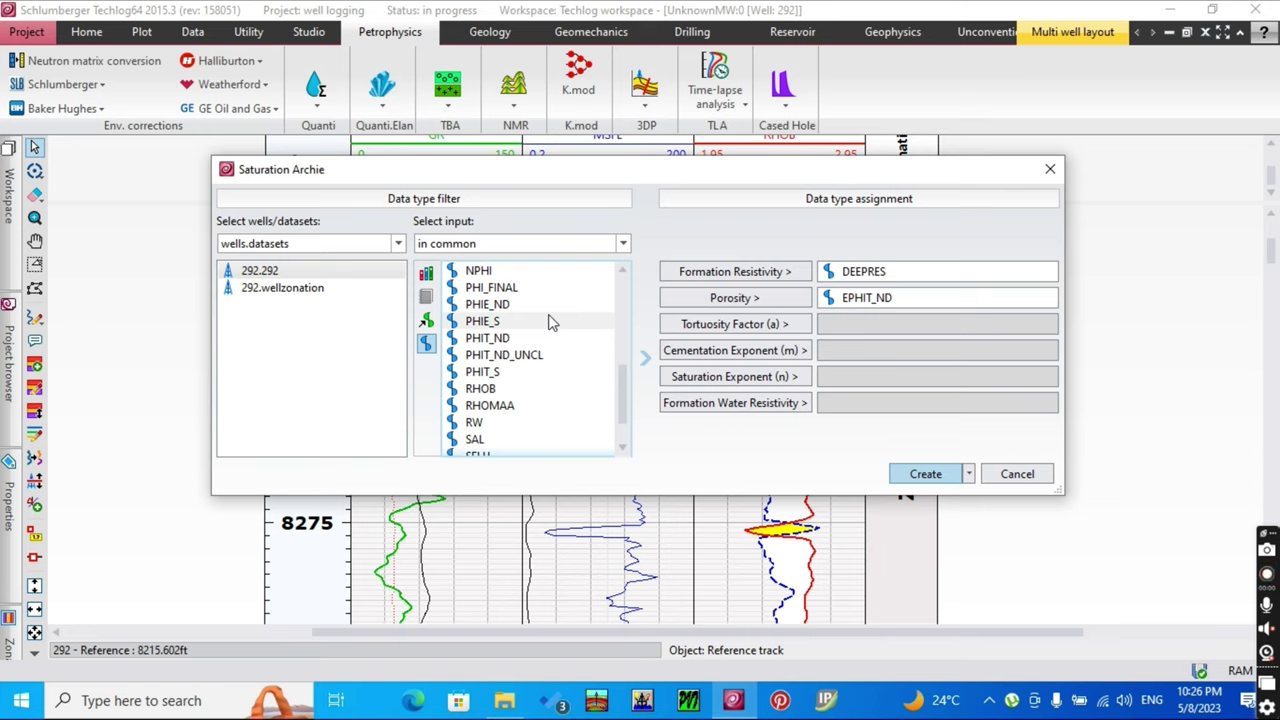
left_click(495, 289)
left_click(783, 304)
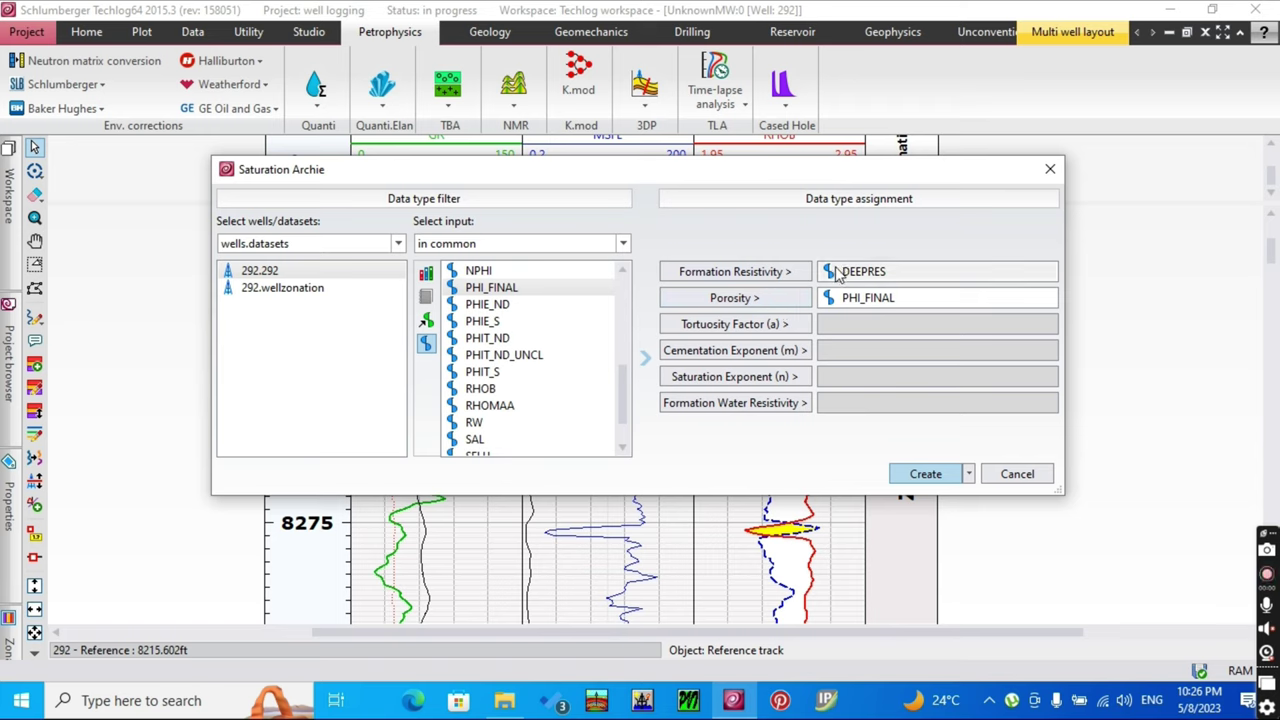
- Assign ILD as formation resistivity and RW as formation water resistivity, and create the Saturation Archie method
scroll(591, 354, "up", 4)
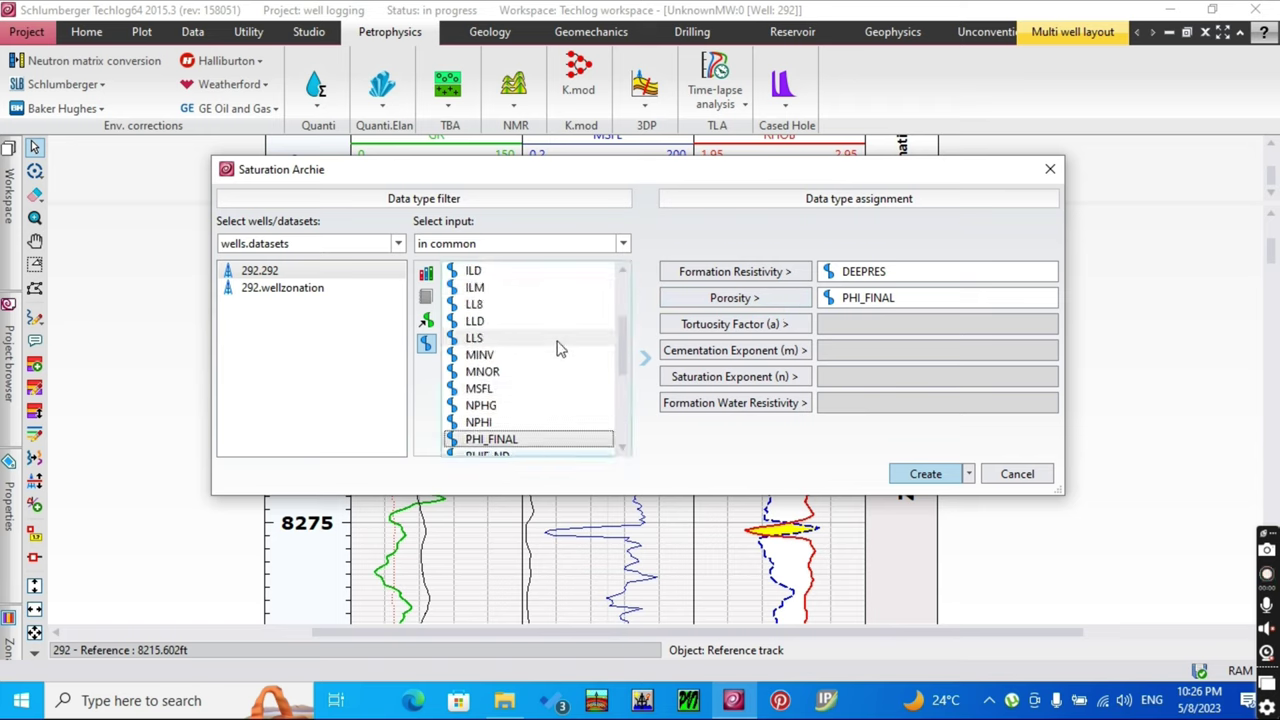
left_click(490, 322)
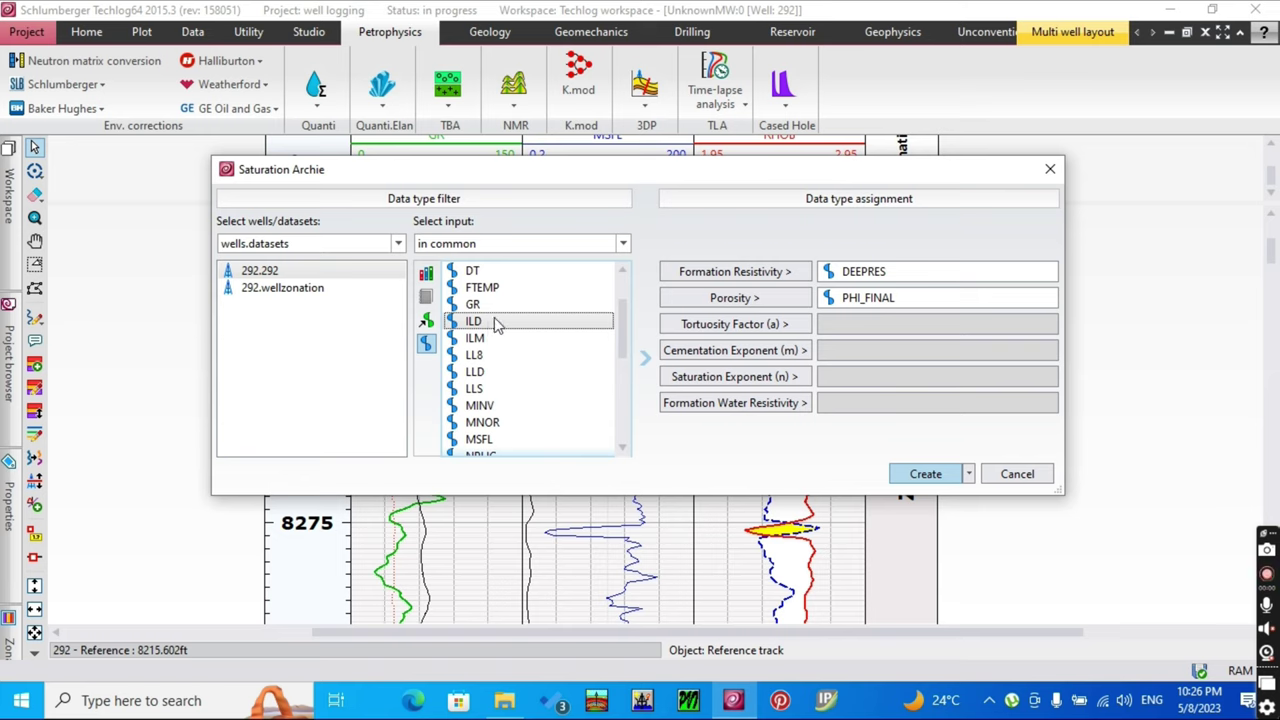
left_click(728, 278)
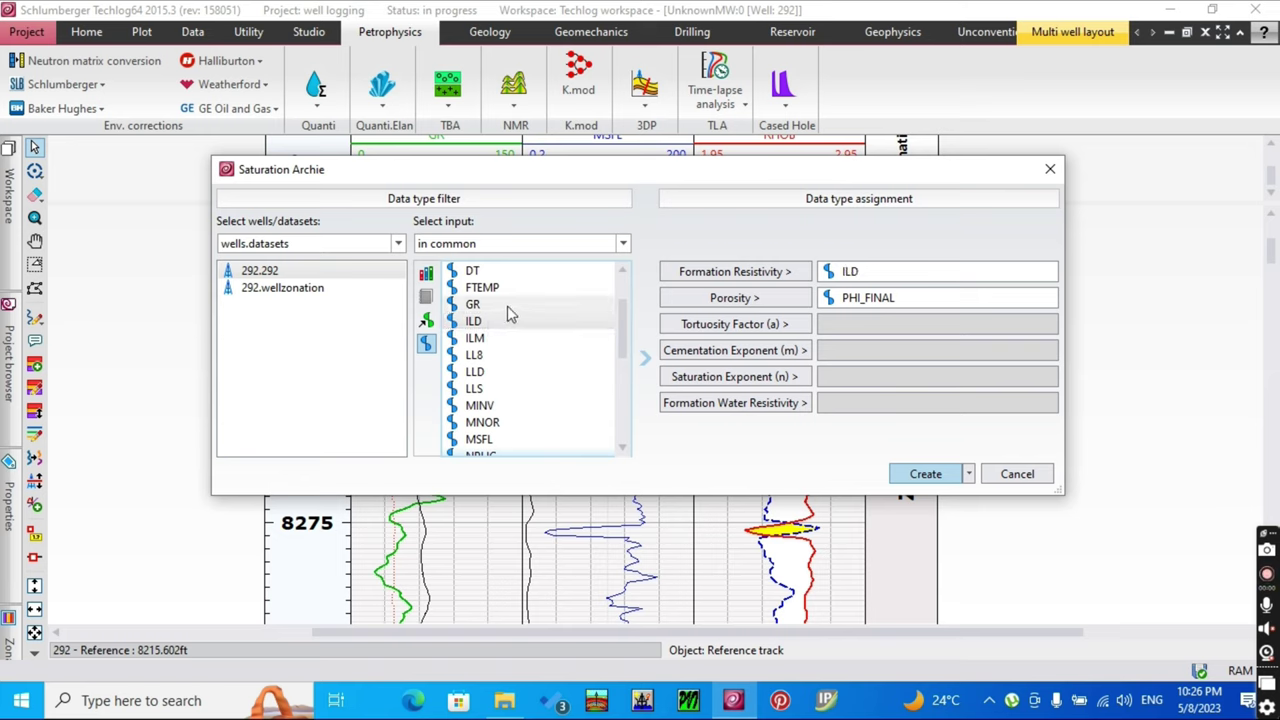
scroll(510, 315, "down", 5)
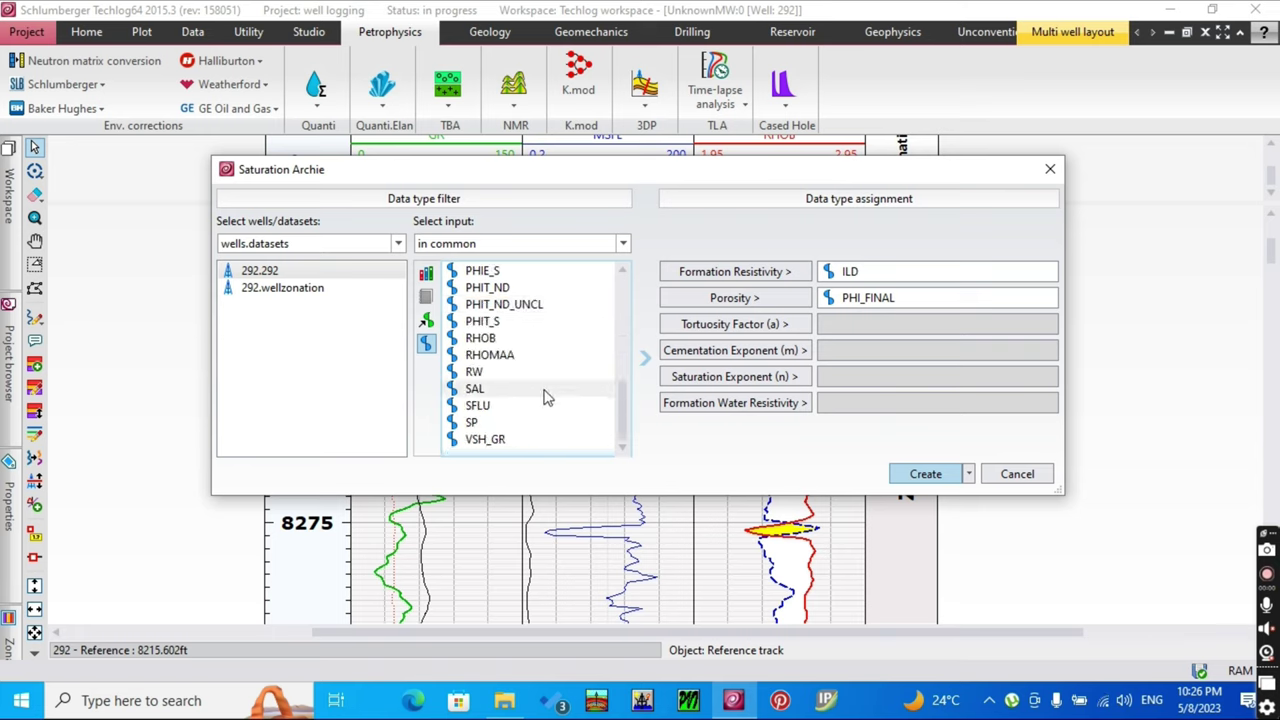
left_click(540, 372)
left_click(772, 403)
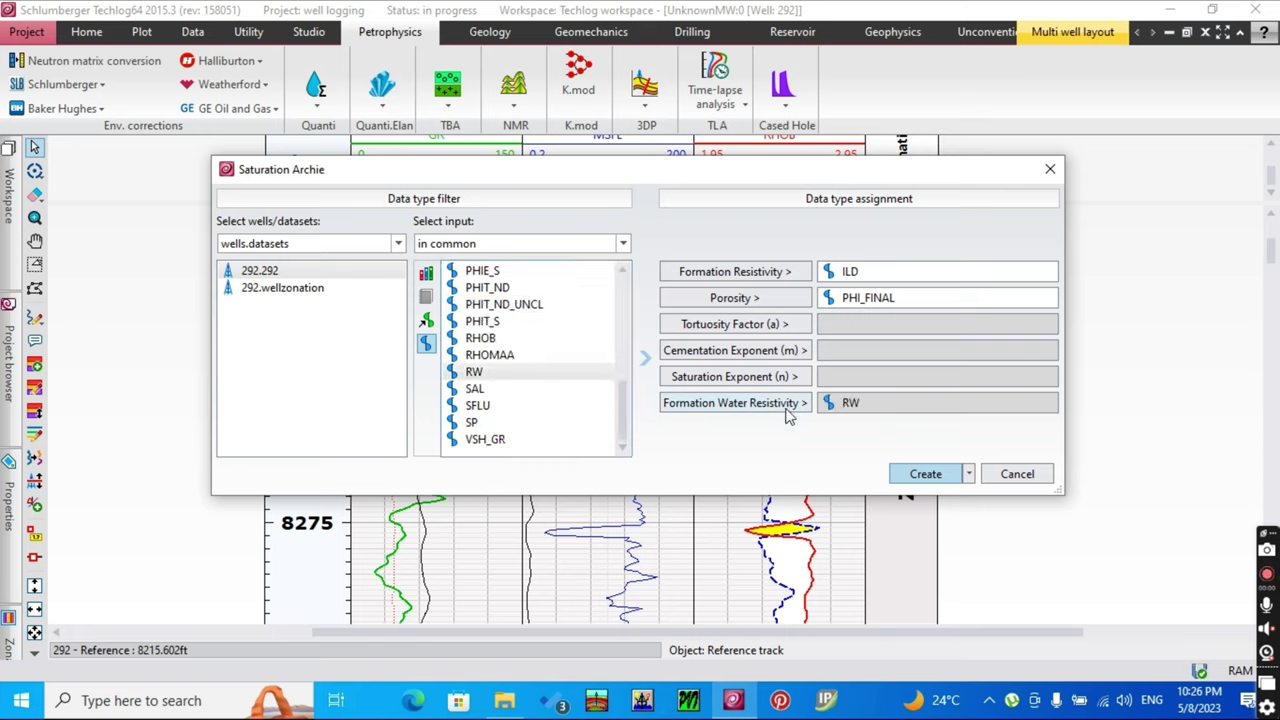
left_click(924, 474)
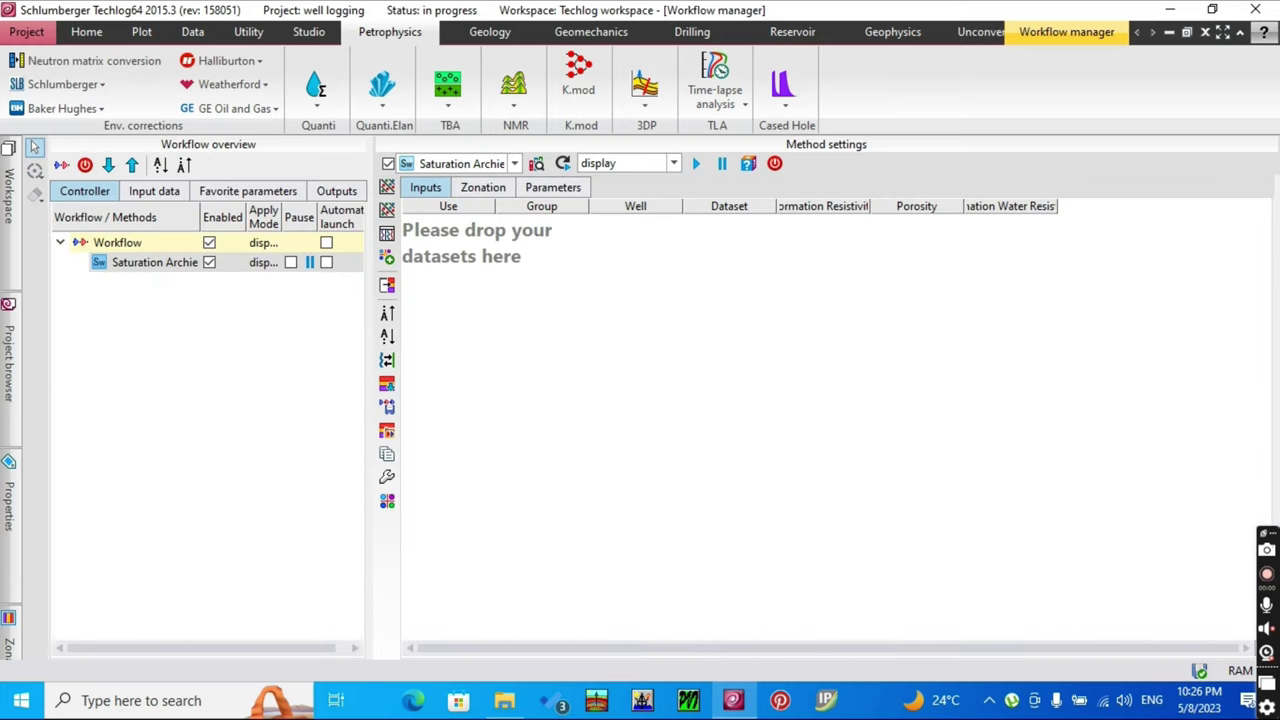
- Add well 292 to the Saturation Archie method's inputs and remove the wellzonation dataset line
left_click(14, 360)
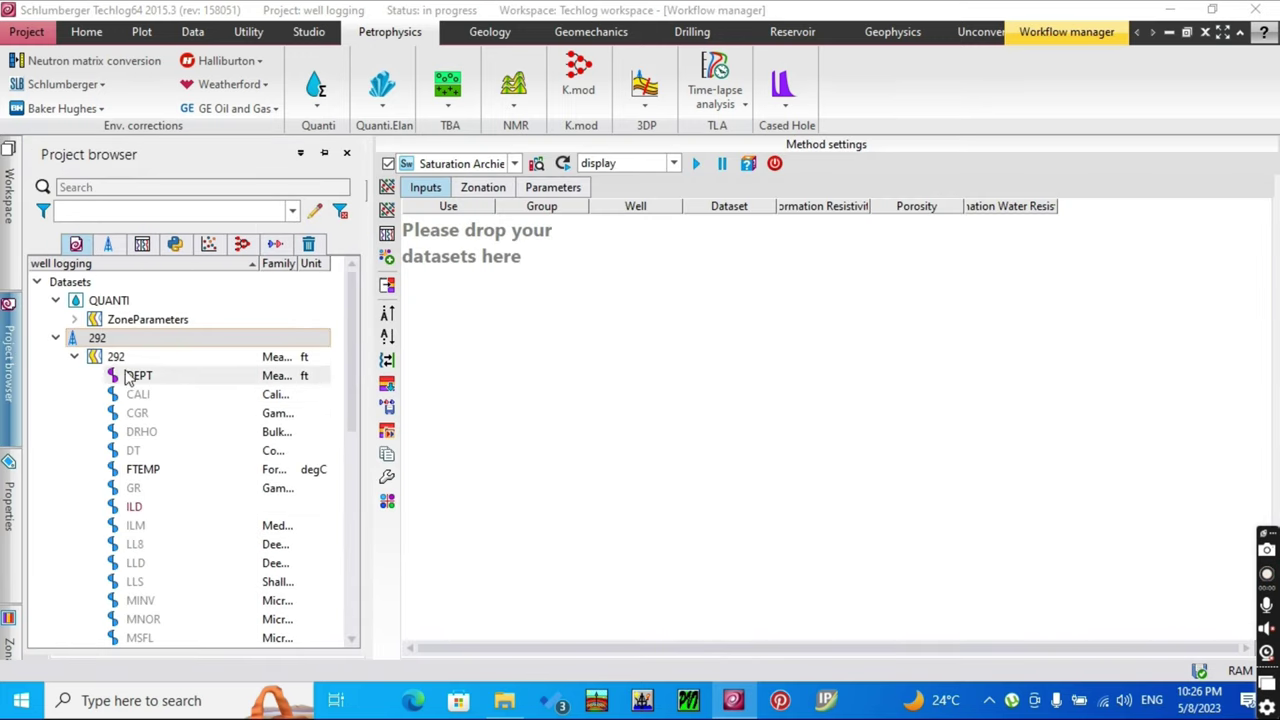
left_click_drag(440, 250, 571, 233)
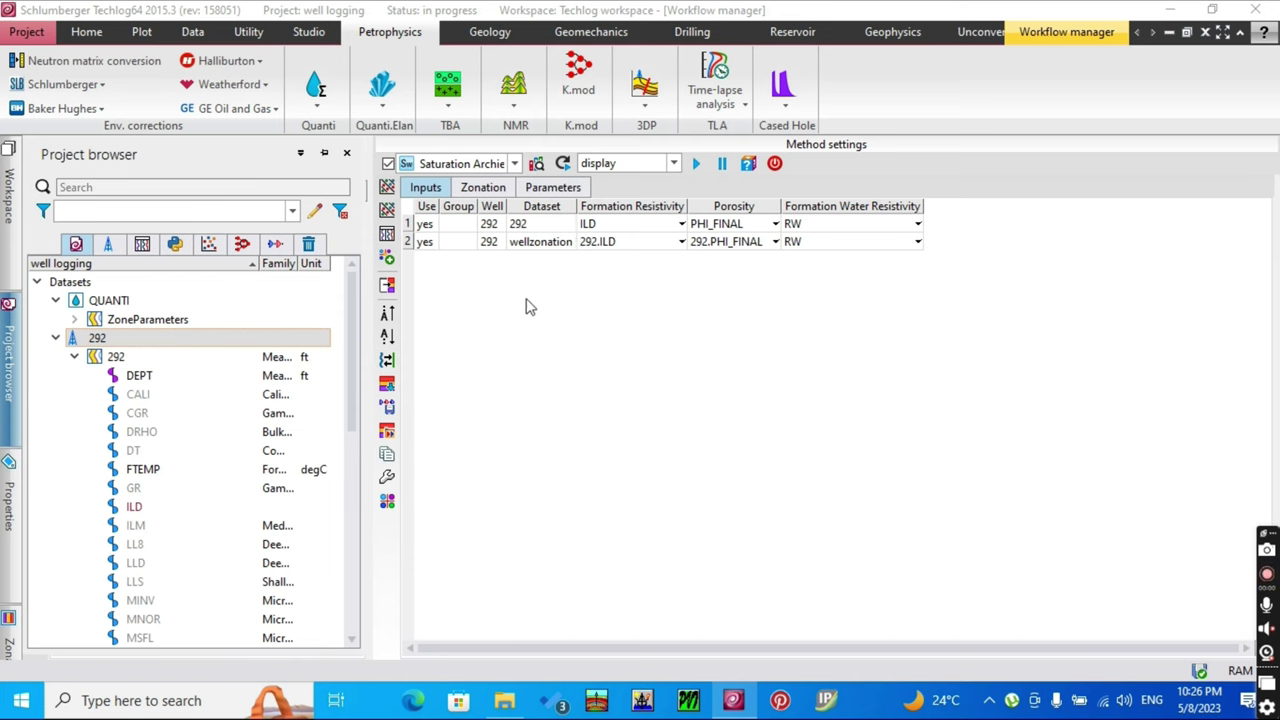
left_click_drag(424, 242, 884, 256)
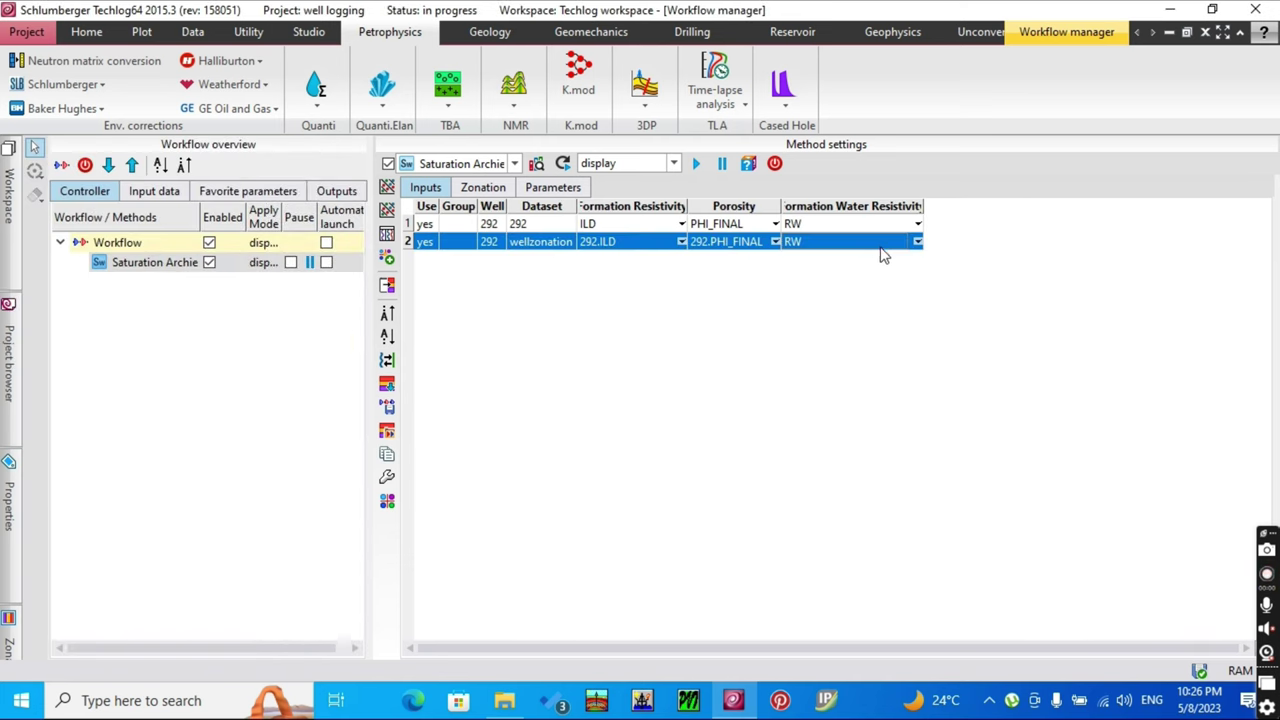
right_click(884, 252)
left_click(950, 412)
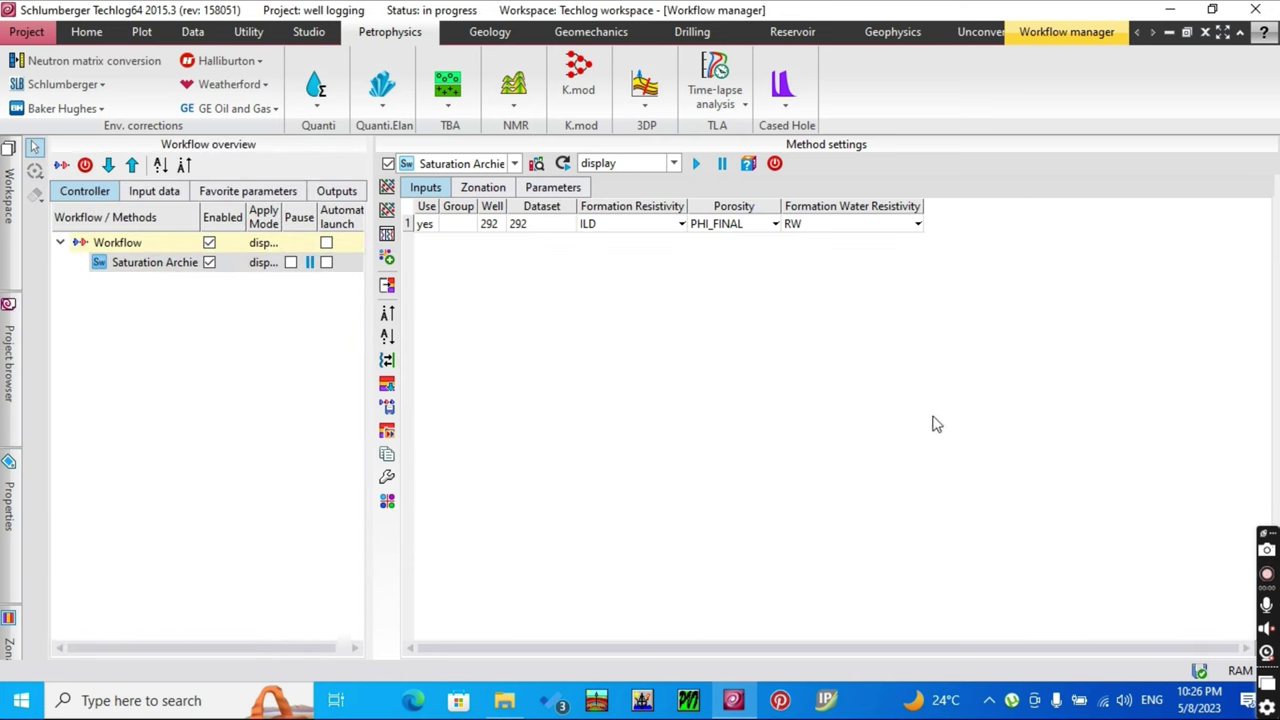
- Insert zone_1 to zone_8 of wellzonation into the Saturation Archie method's zonation
left_click(485, 188)
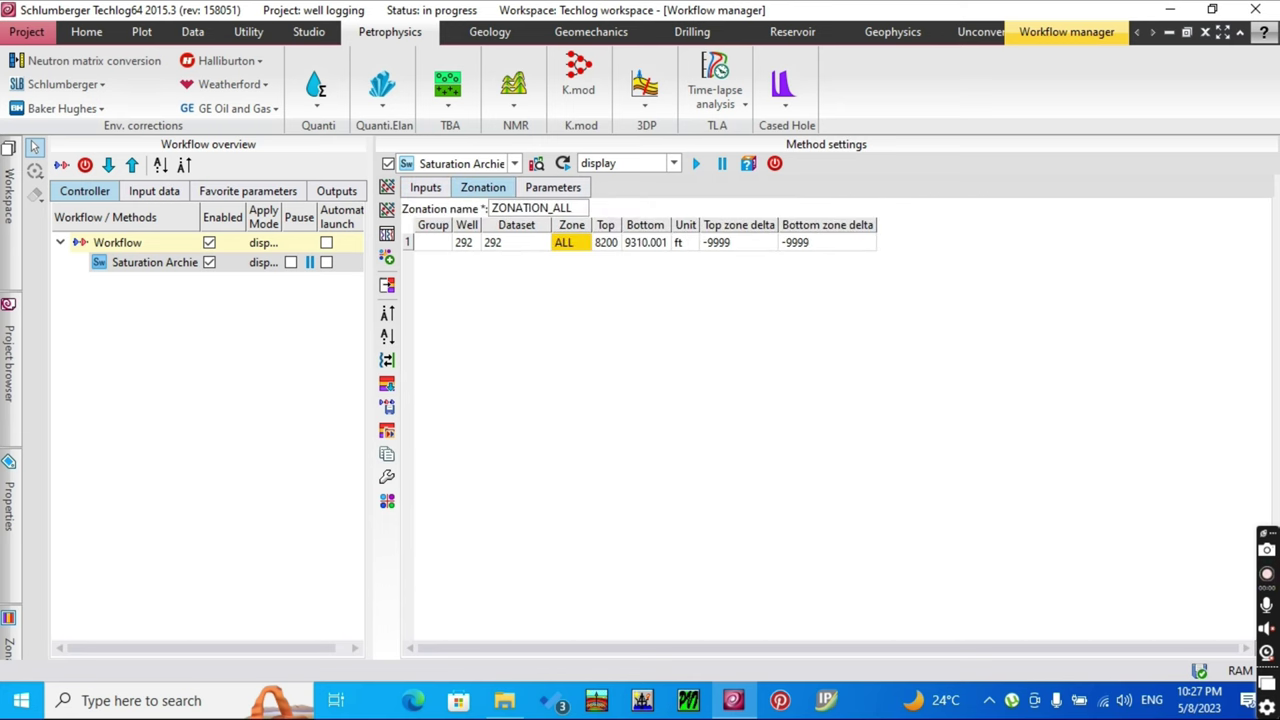
mouse_move(8, 630)
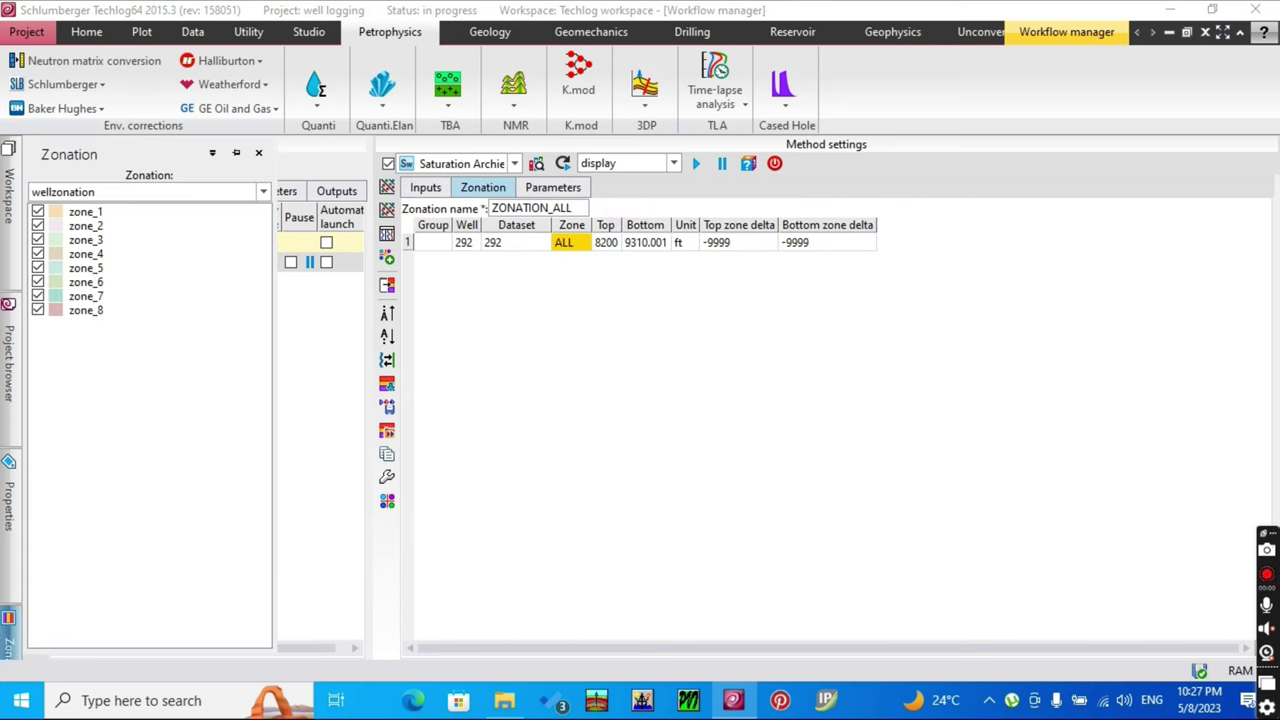
left_click(148, 192)
left_click(134, 214)
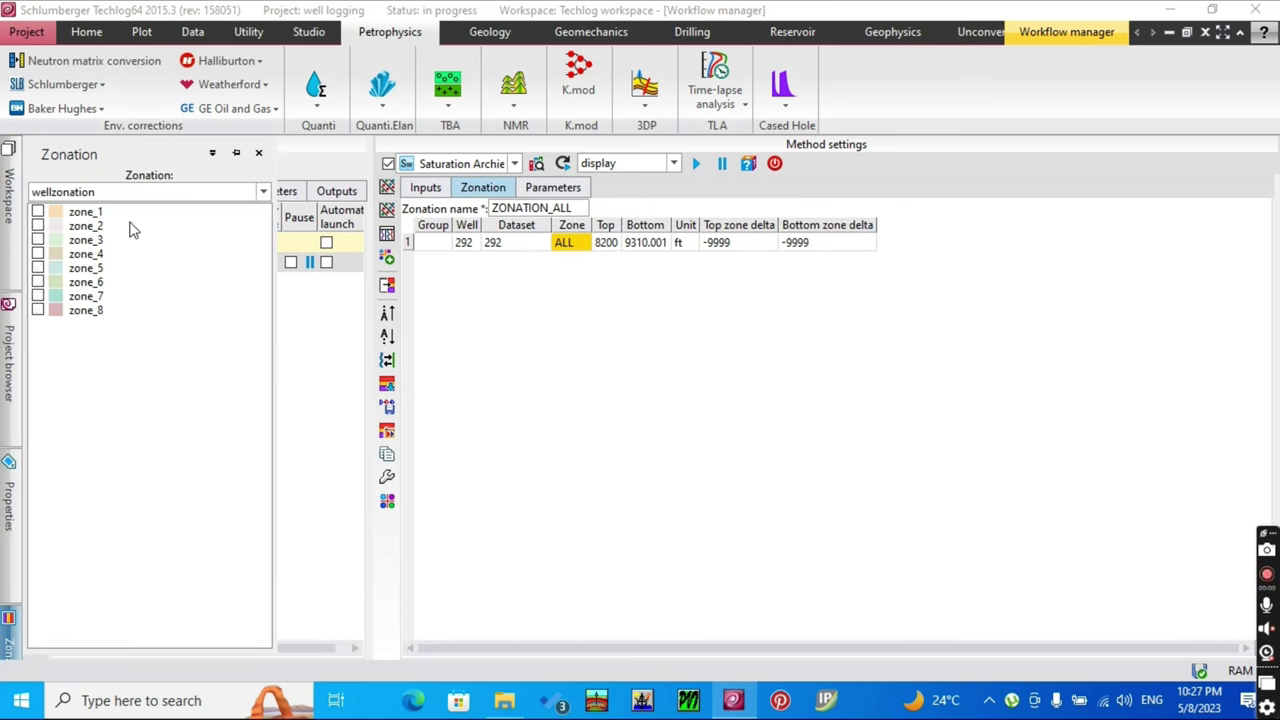
left_click(37, 212)
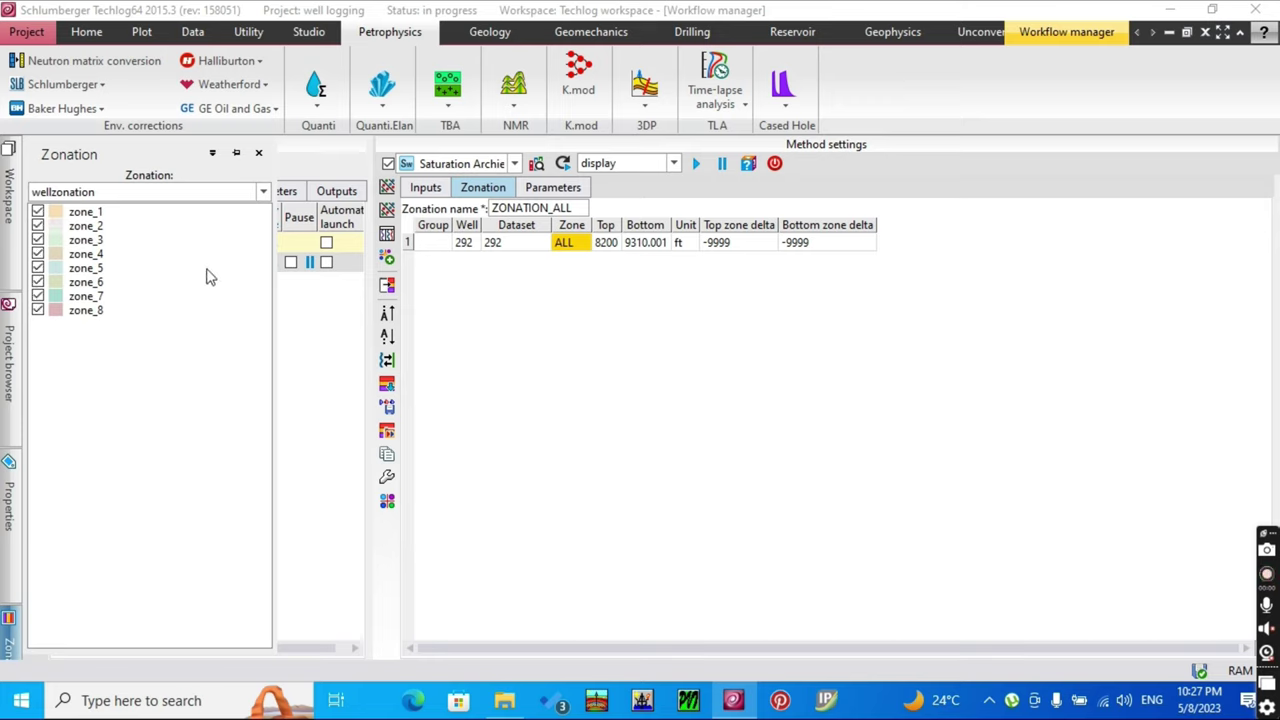
left_click(388, 286)
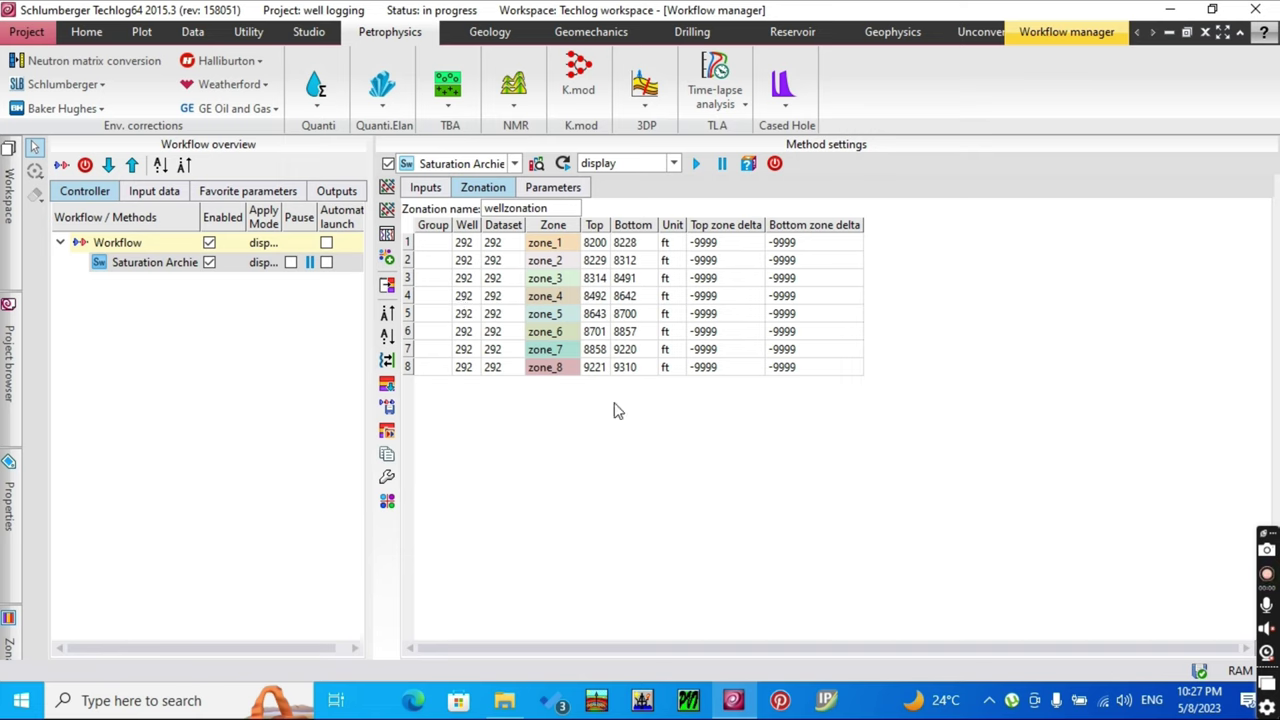
- Widen the a, m and n parameter columns to review them per zone, and run Saturation Archie in display mode
left_click(568, 188)
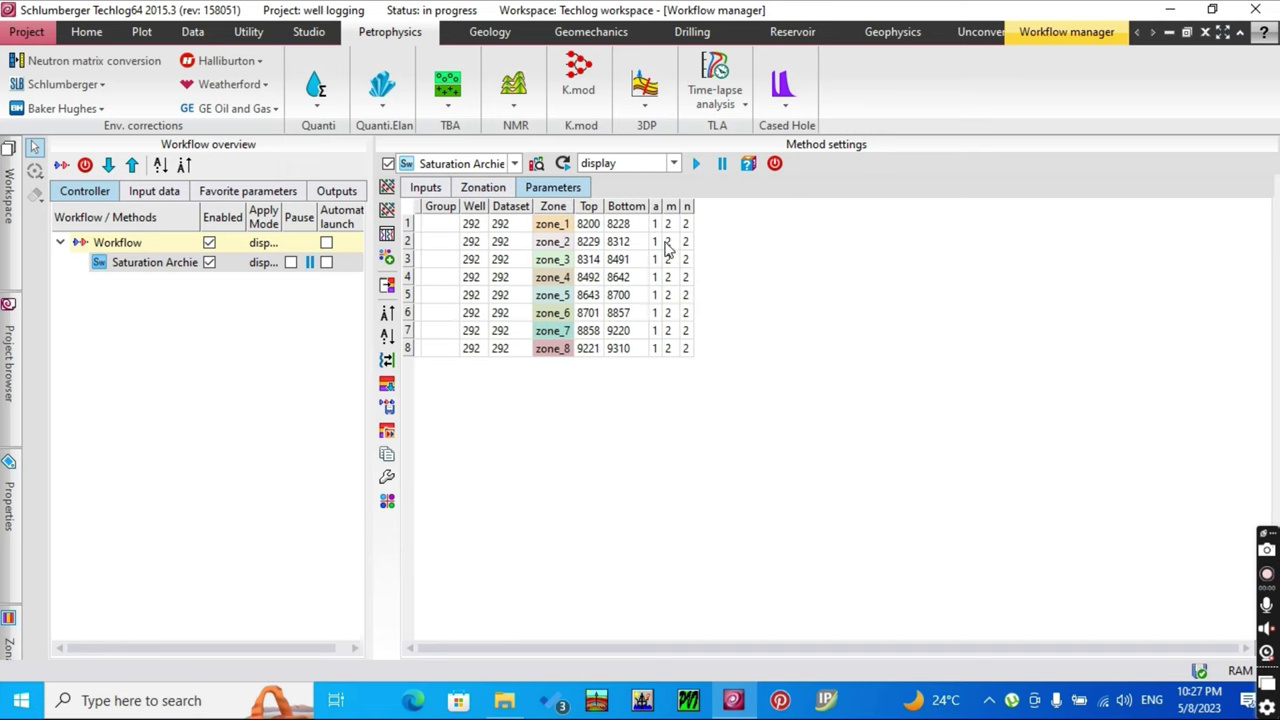
left_click_drag(663, 206, 708, 206)
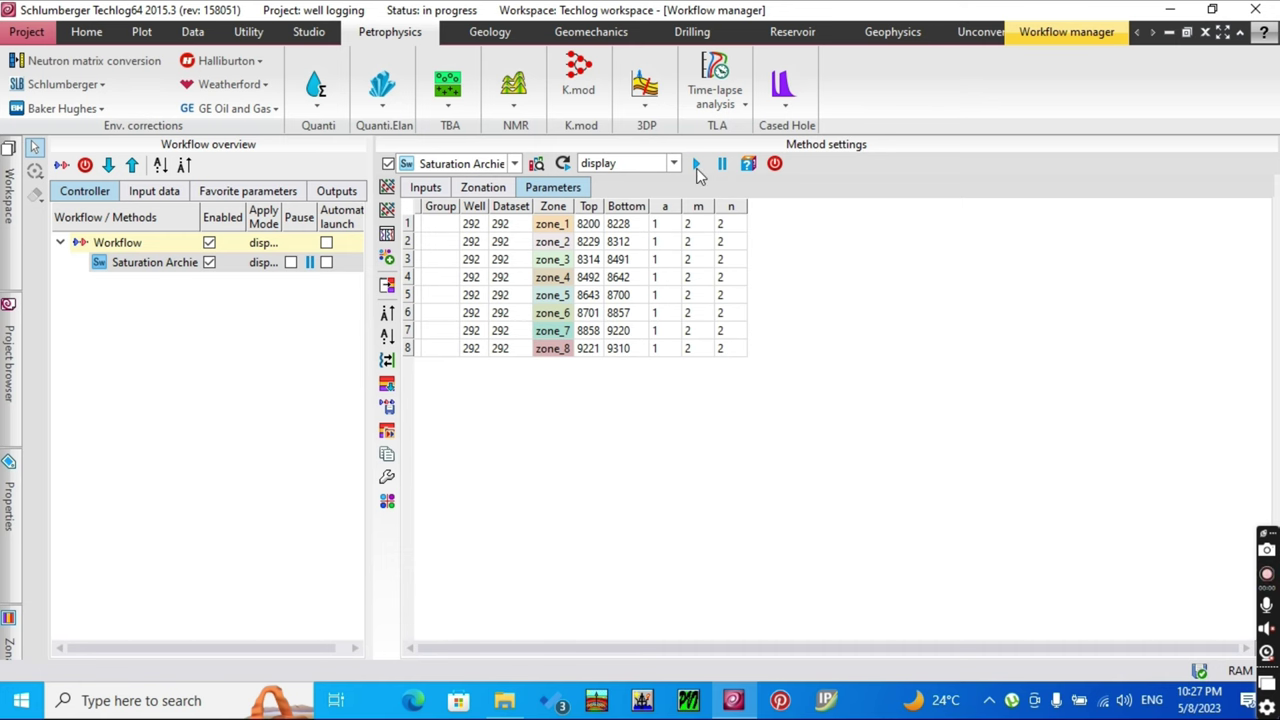
left_click(697, 165)
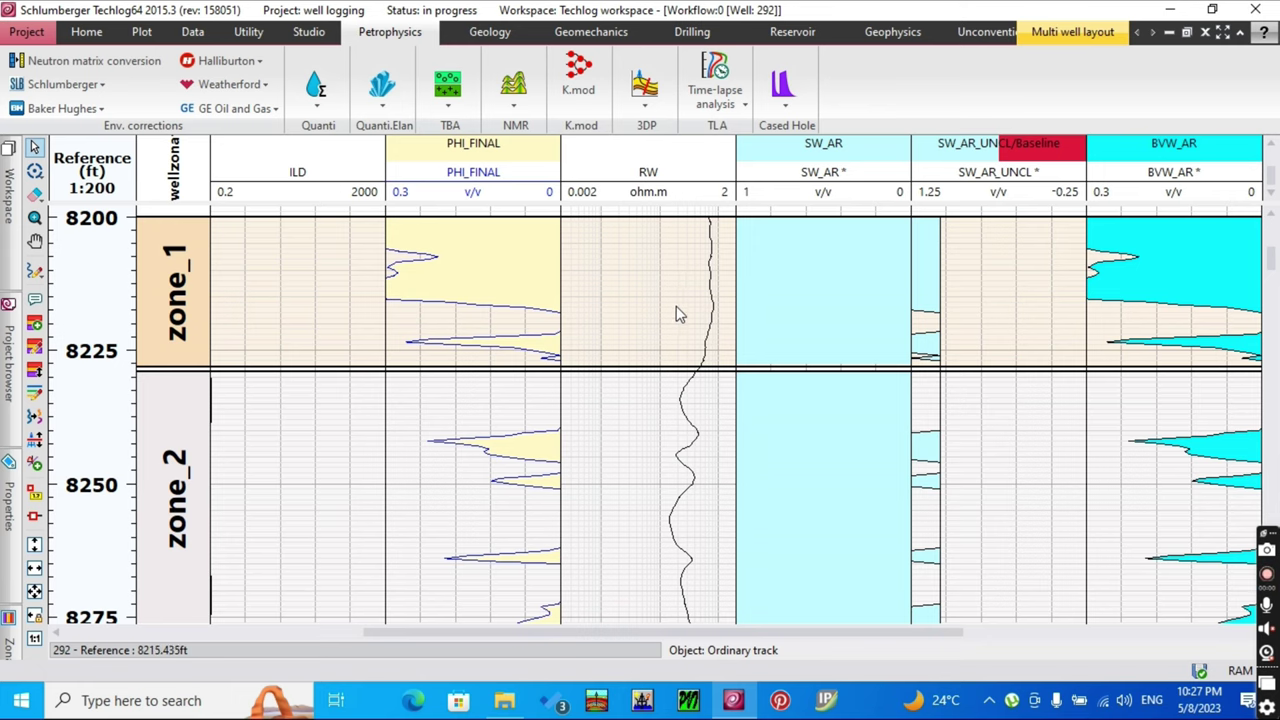
- Examine well 292's PHI_FINAL, RW, SW_AR, SW_AR_UNCL and BVW_AR curves through zone_1, zone_2 and zone_3
scroll(676, 320, "down", 1)
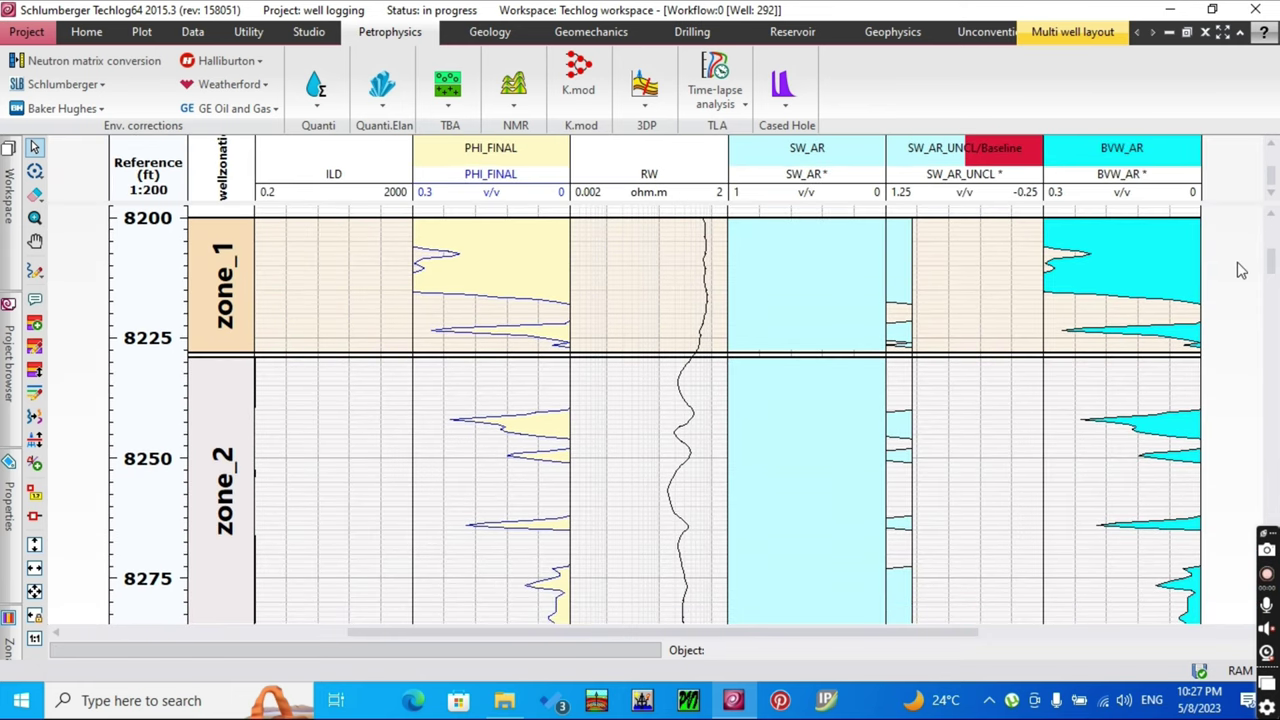
scroll(1236, 270, "down", 1)
scroll(1236, 270, "down", 3)
scroll(745, 330, "down", 2)
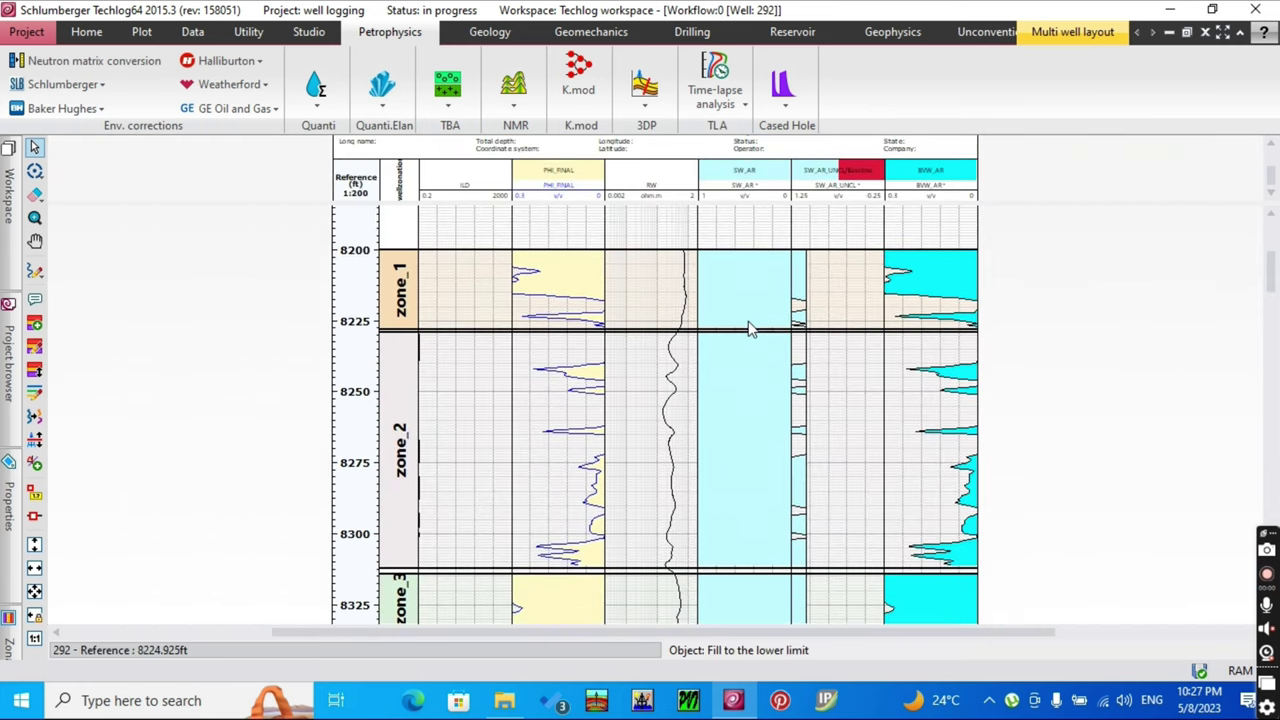
scroll(752, 328, "down", 1)
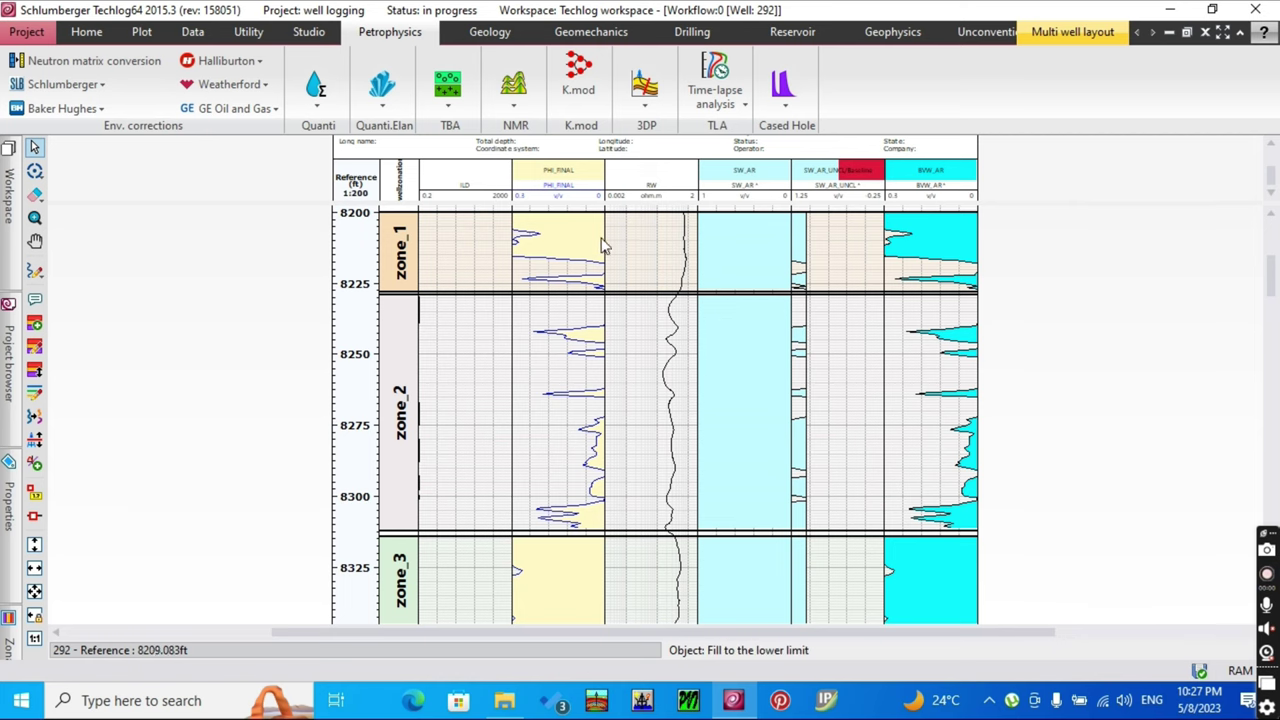
scroll(674, 245, "down", 2)
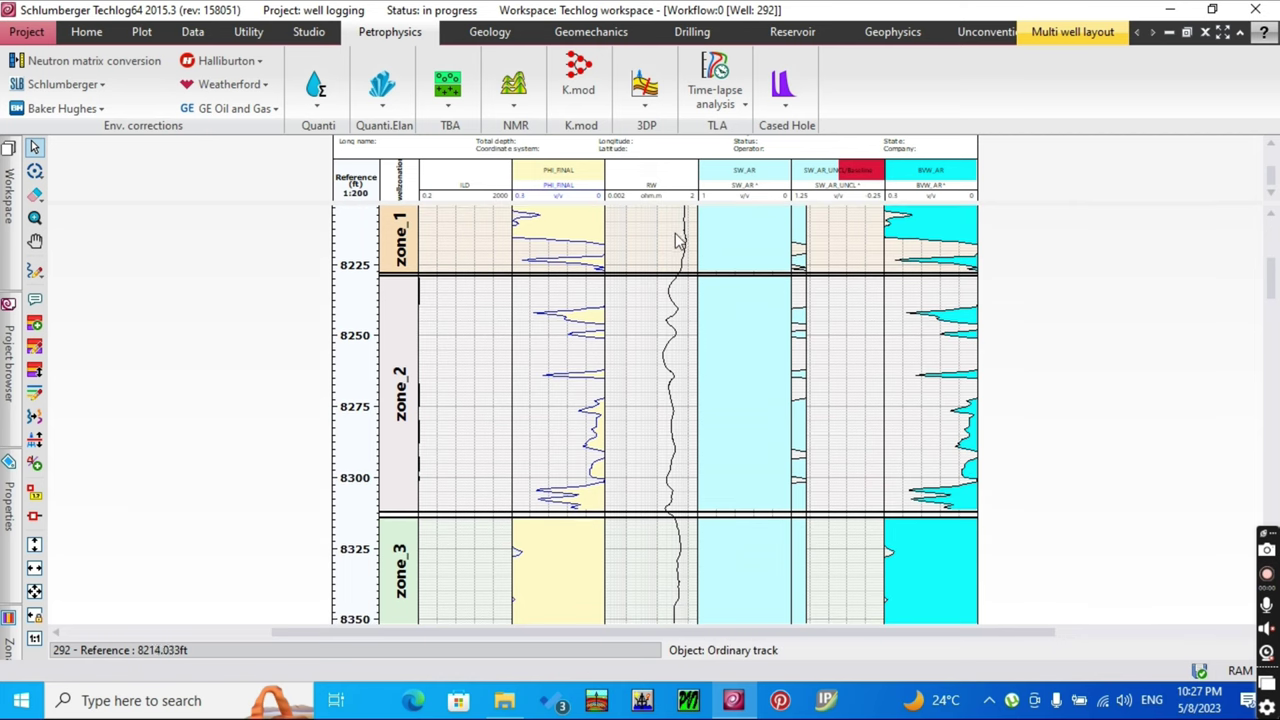
scroll(676, 250, "down", 1)
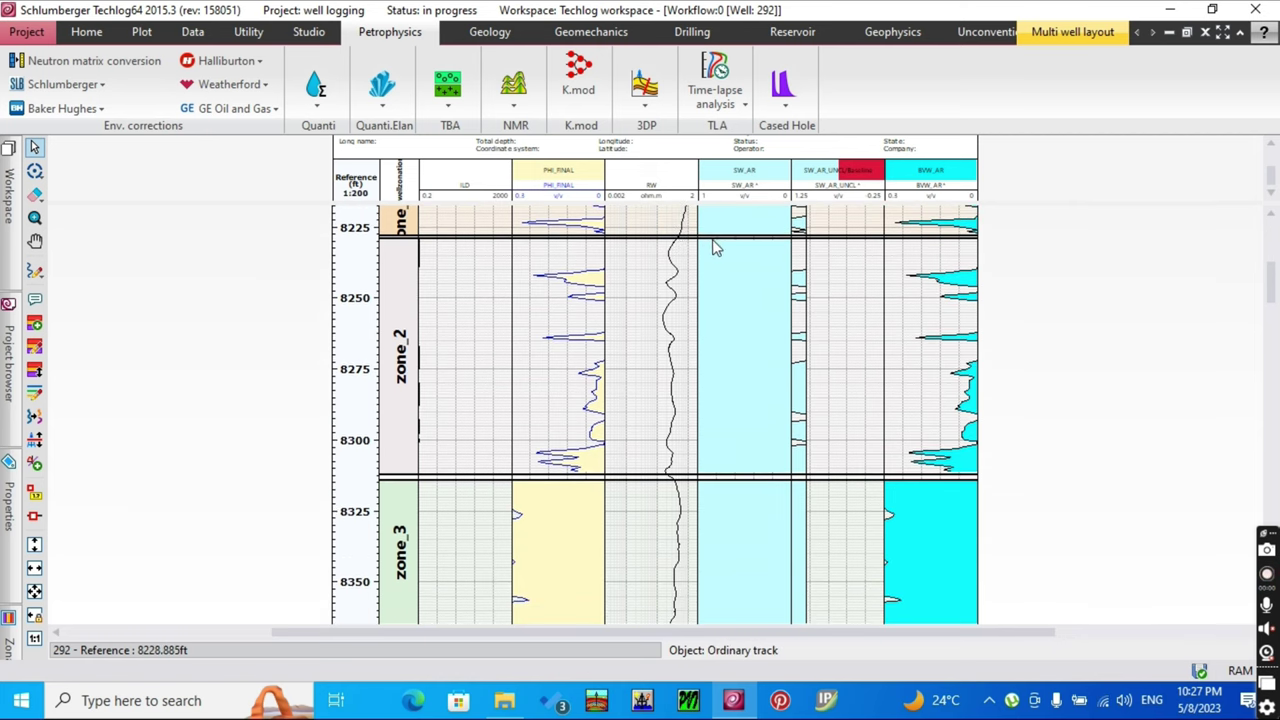
scroll(750, 243, "down", 1)
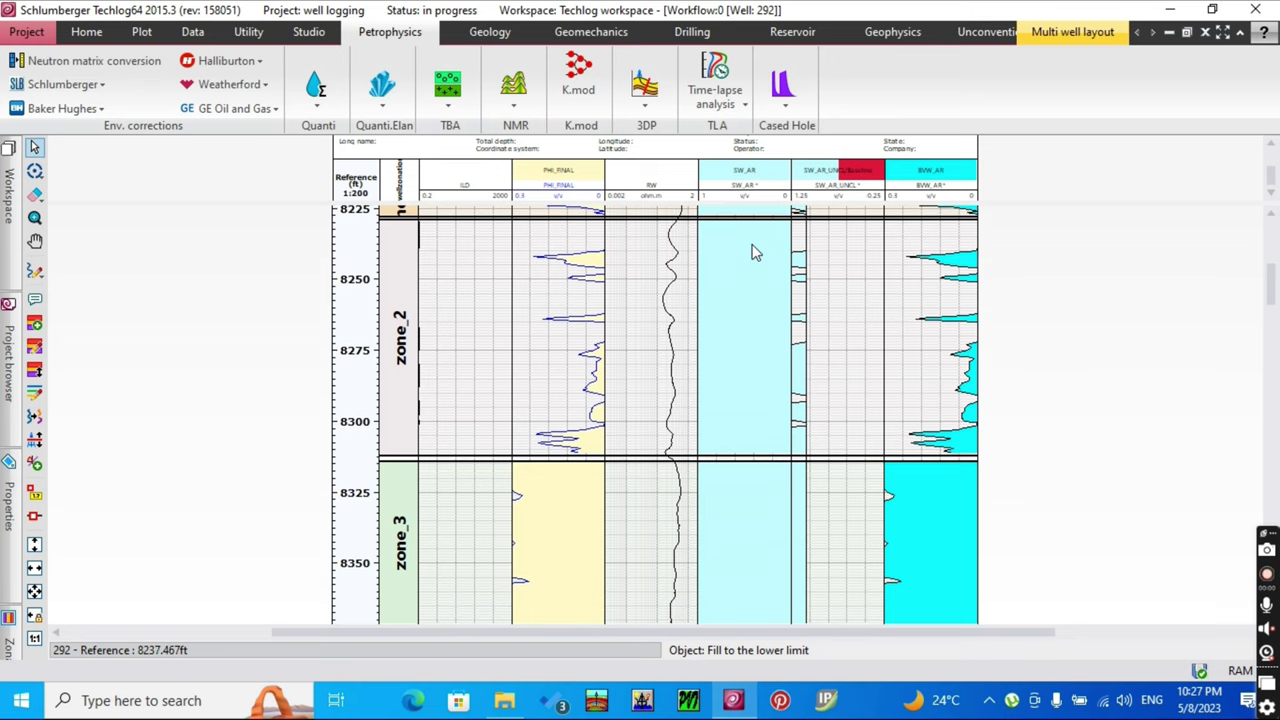
scroll(755, 252, "down", 3)
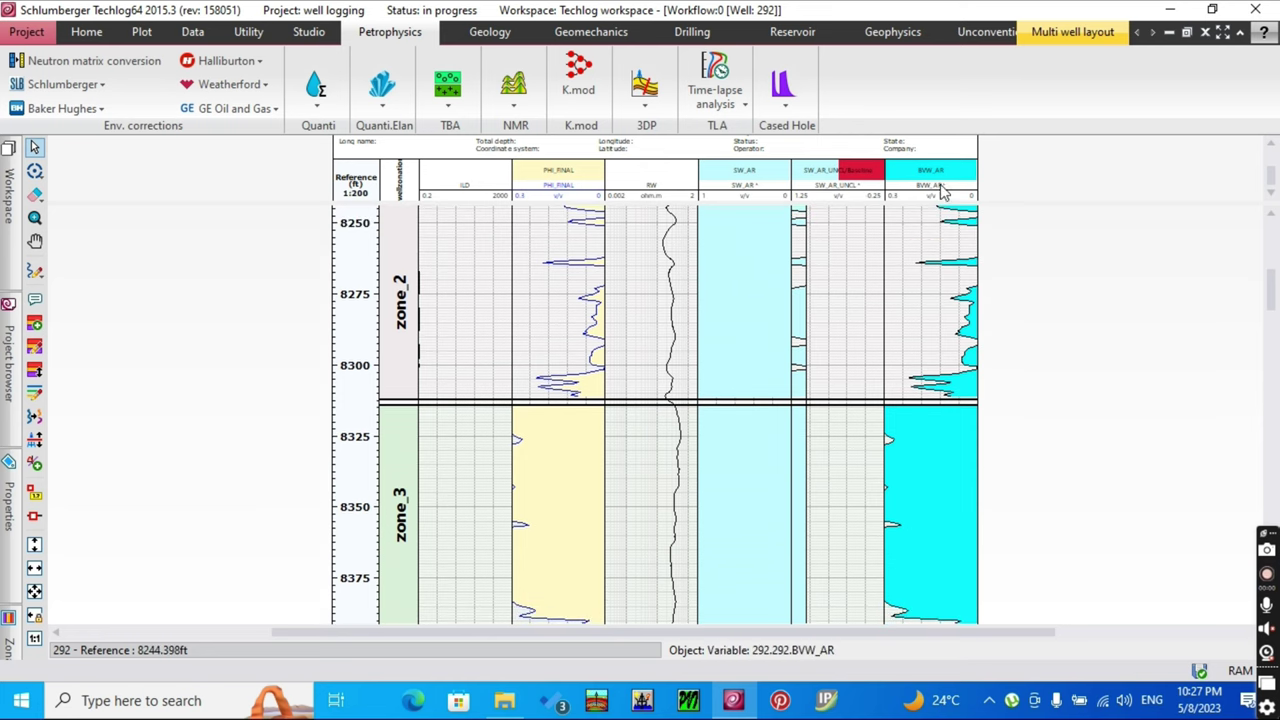
scroll(922, 244, "down", 5)
scroll(924, 244, "down", 17)
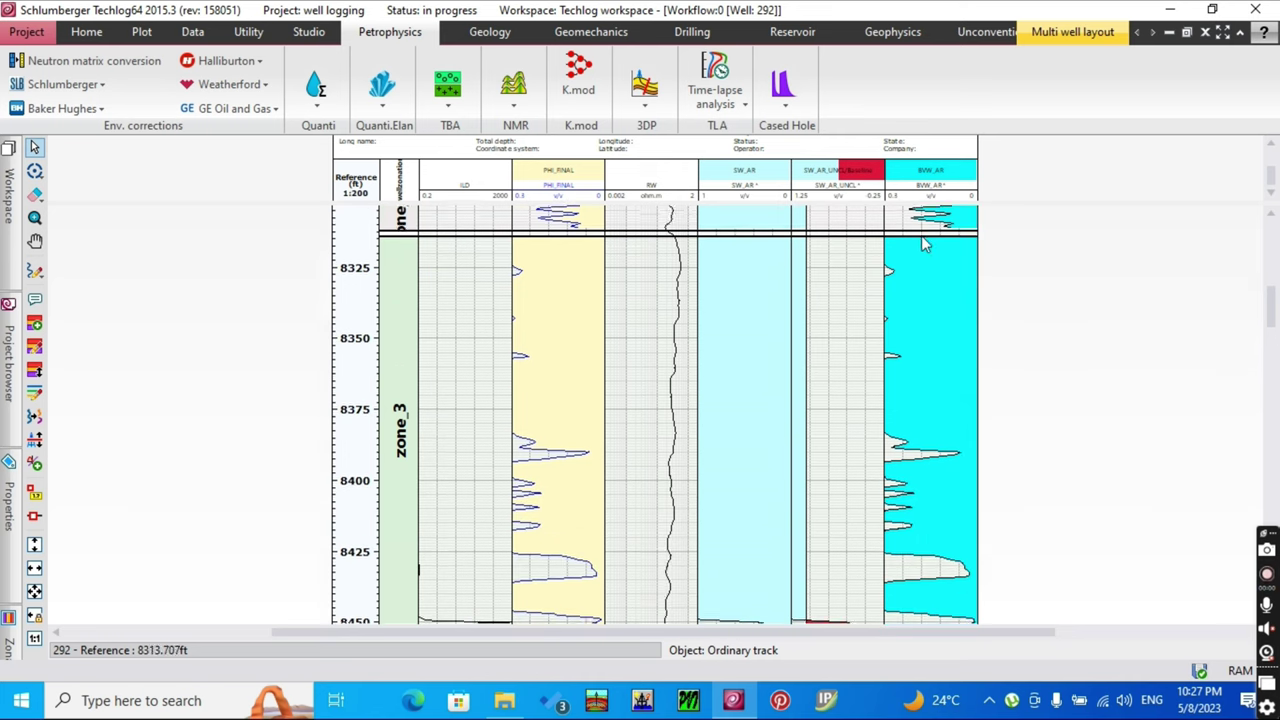
scroll(903, 272, "down", 2)
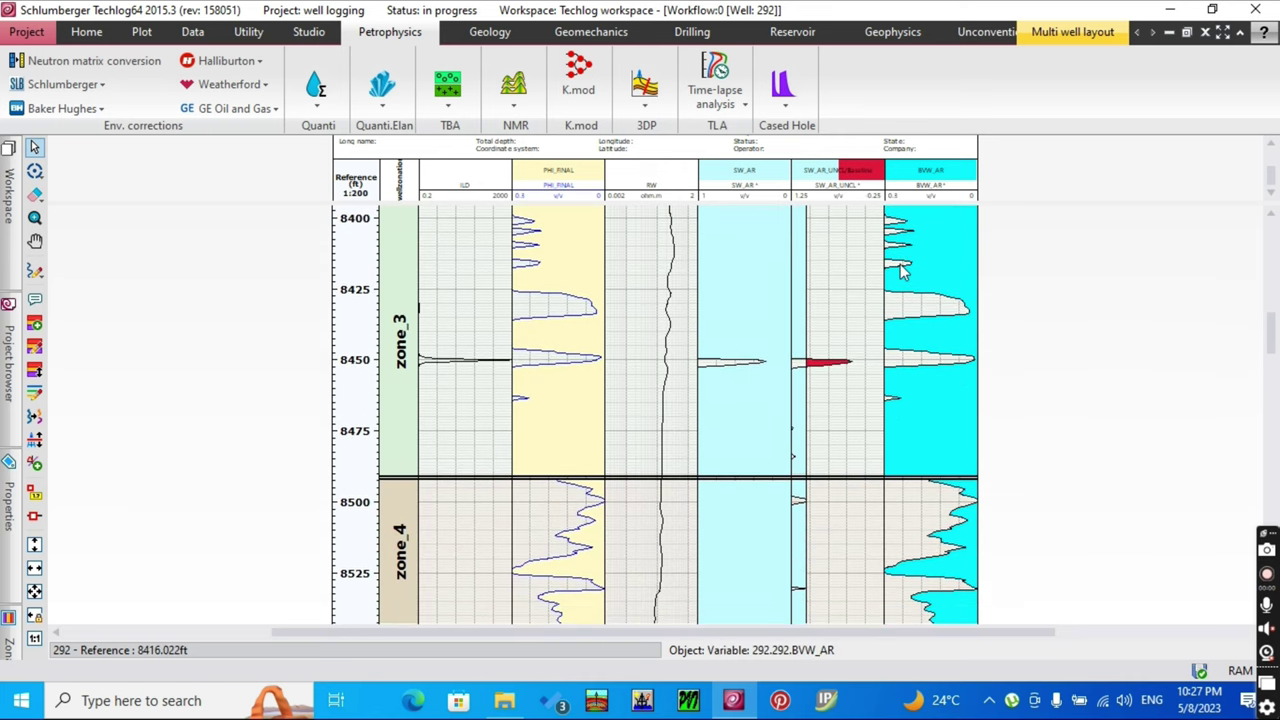
scroll(843, 337, "down", 17)
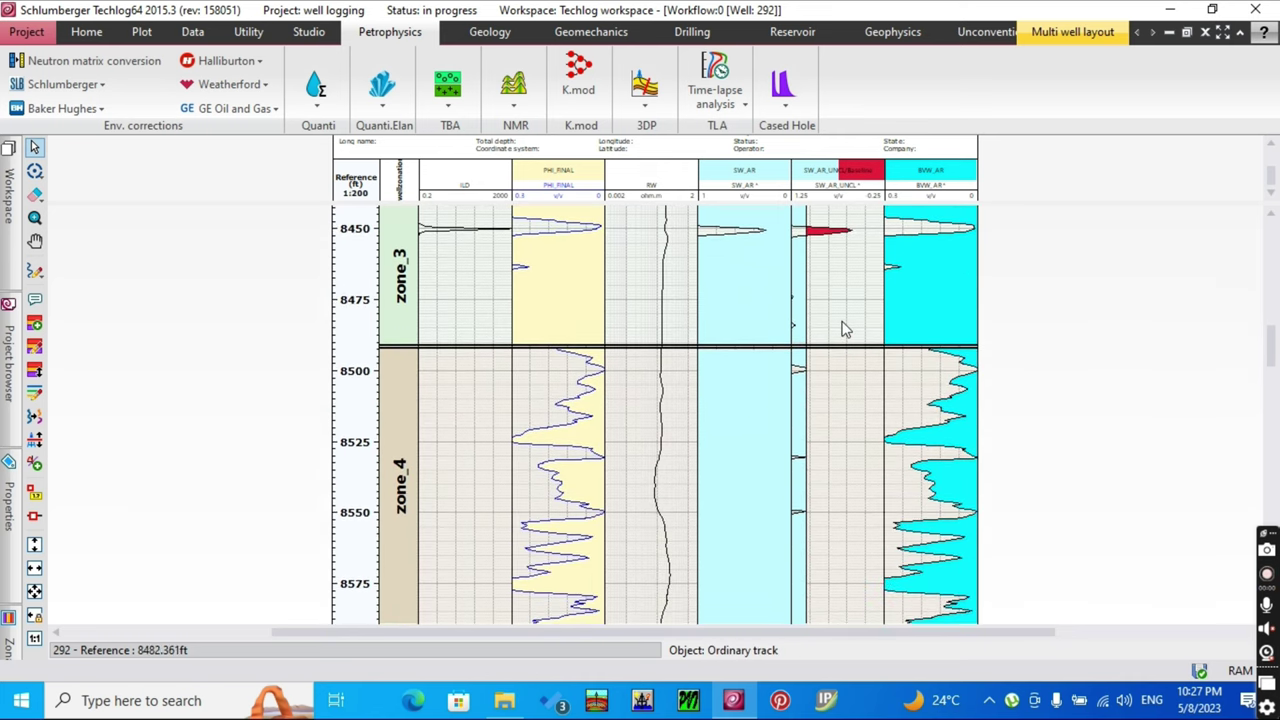
- Examine the SW_AR, SW_AR_UNCL and BVW_AR curves from zone_4 through zone_7, including the red baseline fill intervals
scroll(840, 327, "down", 8)
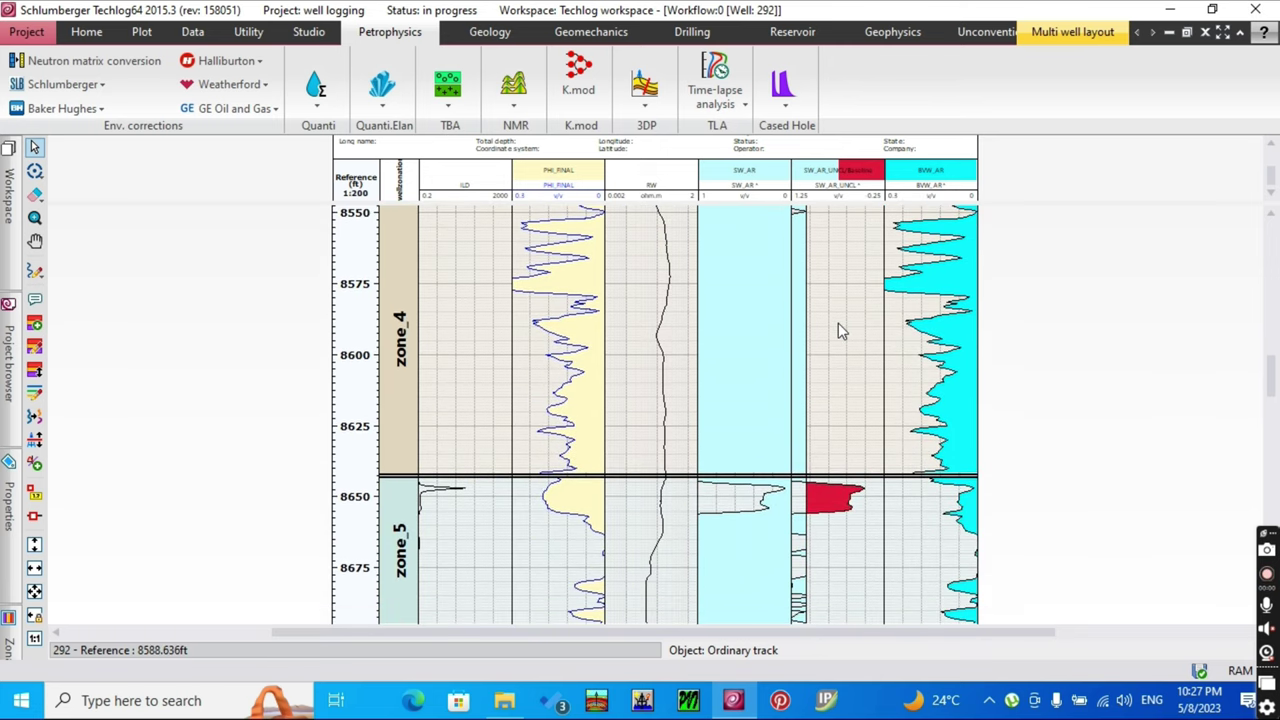
scroll(840, 332, "down", 1)
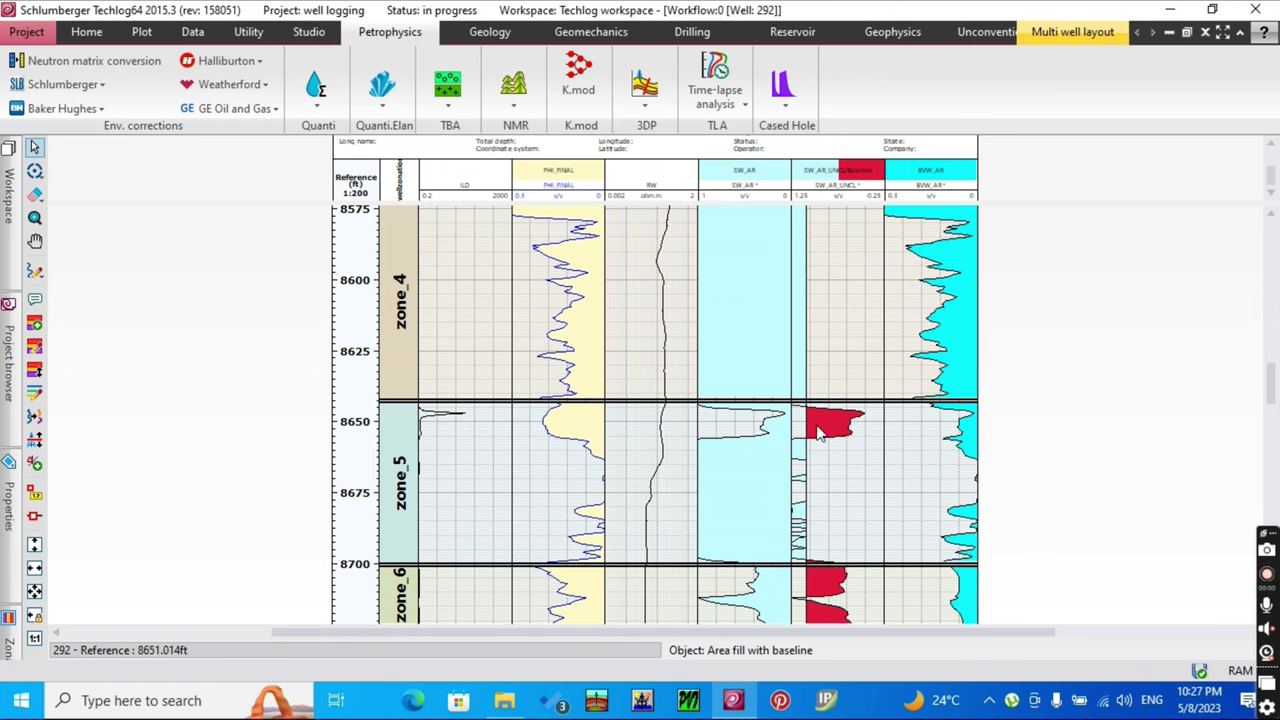
scroll(854, 412, "down", 5)
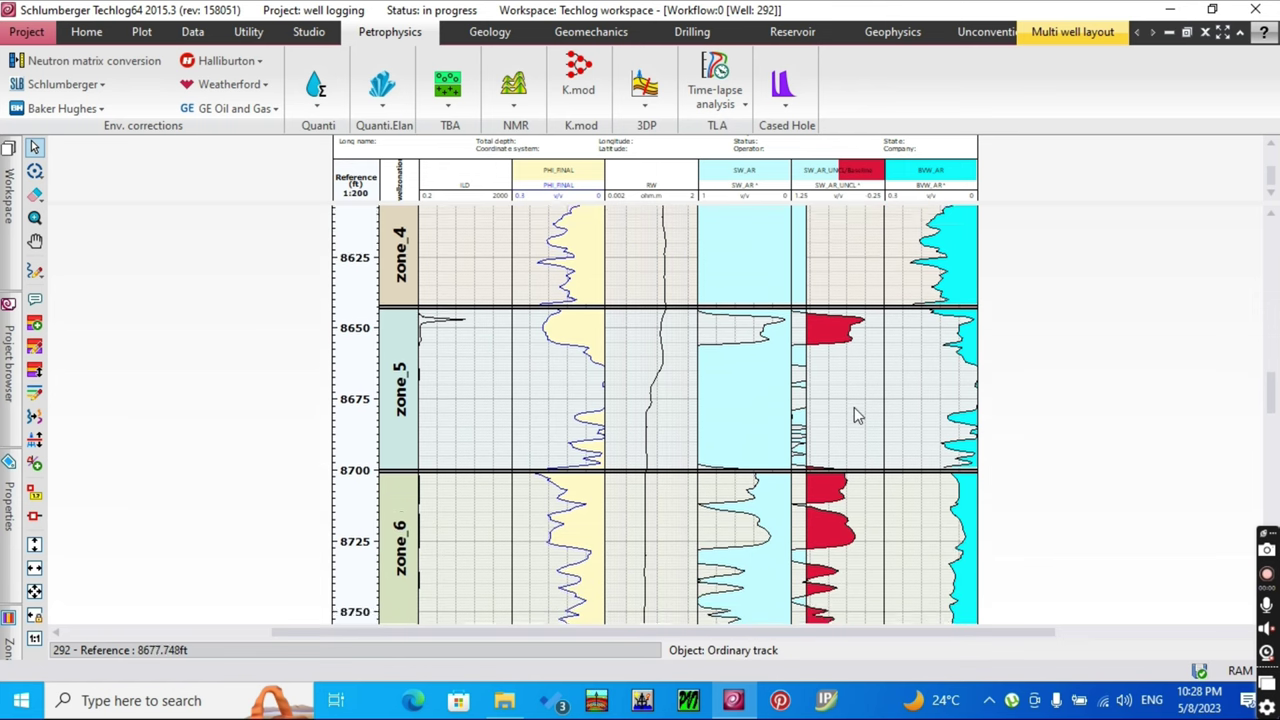
scroll(855, 414, "down", 5)
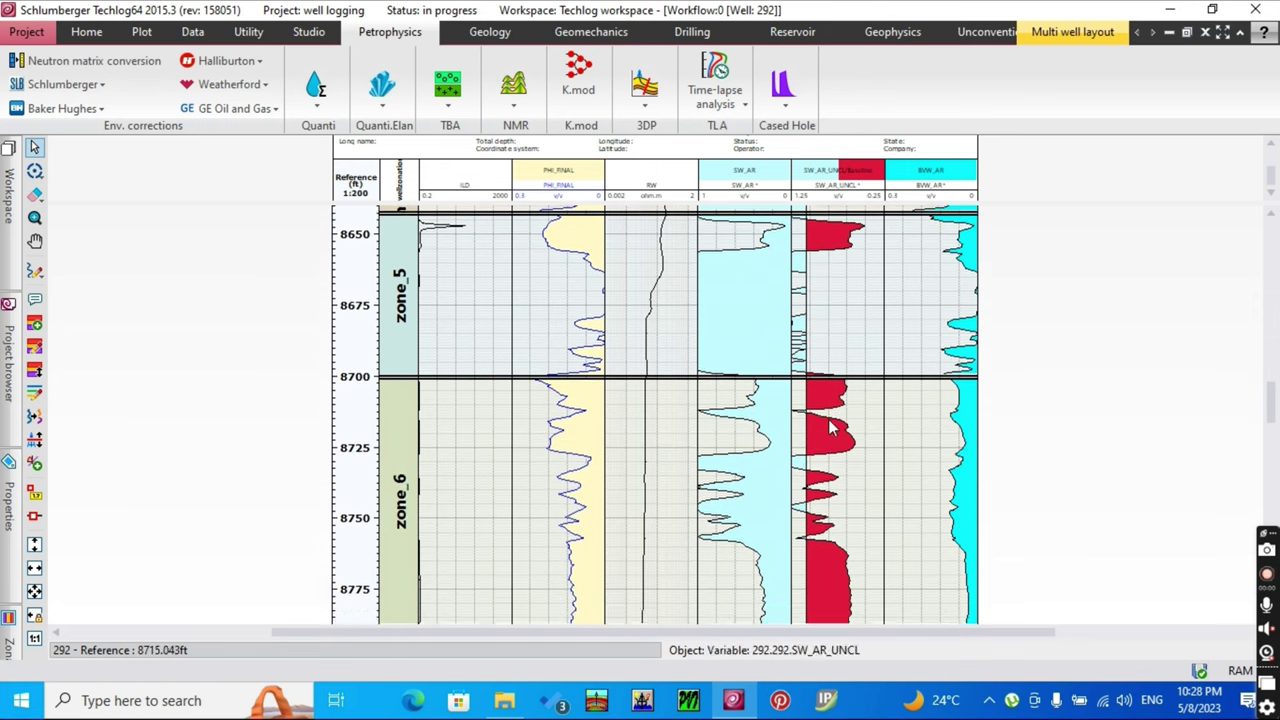
scroll(830, 428, "down", 10)
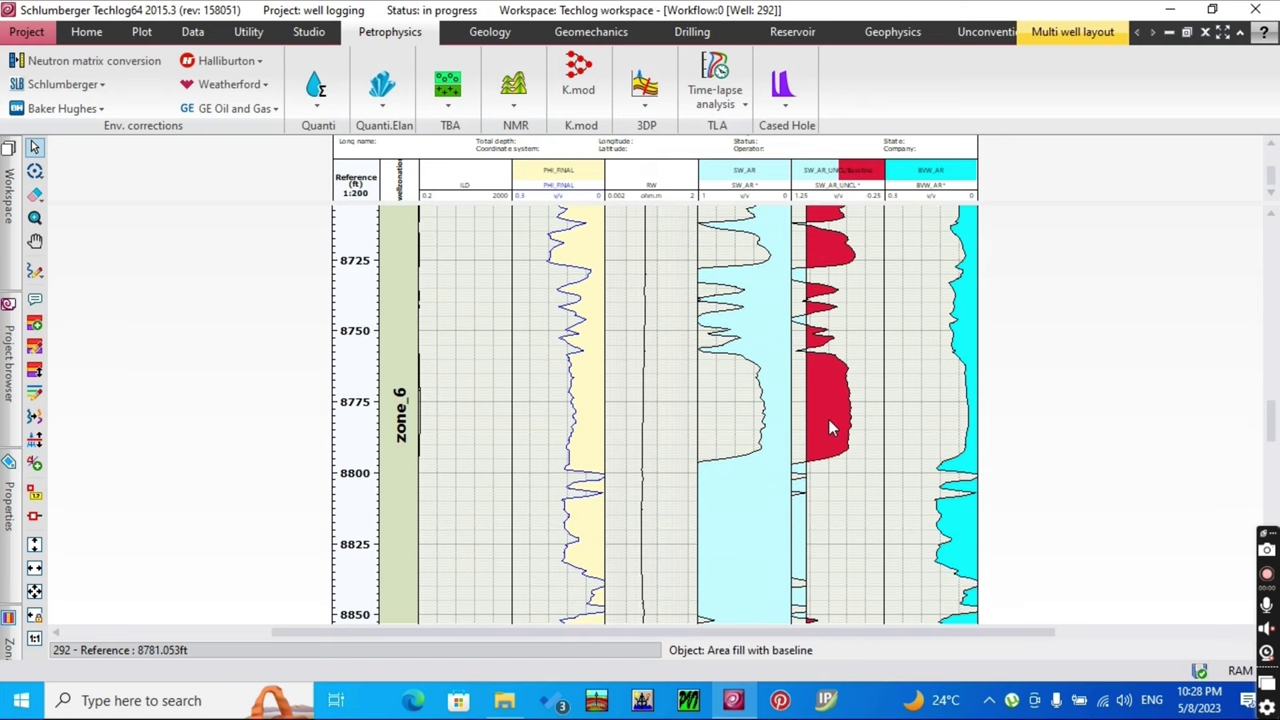
scroll(830, 428, "down", 8)
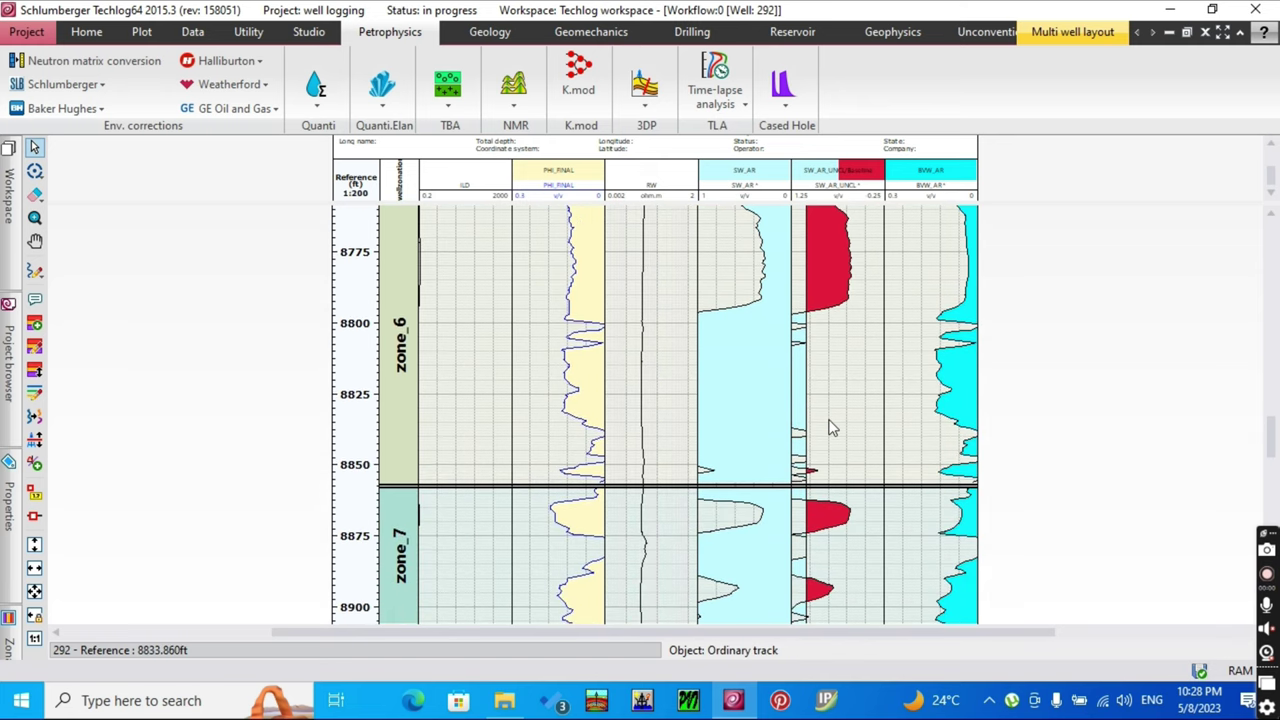
scroll(830, 428, "down", 9)
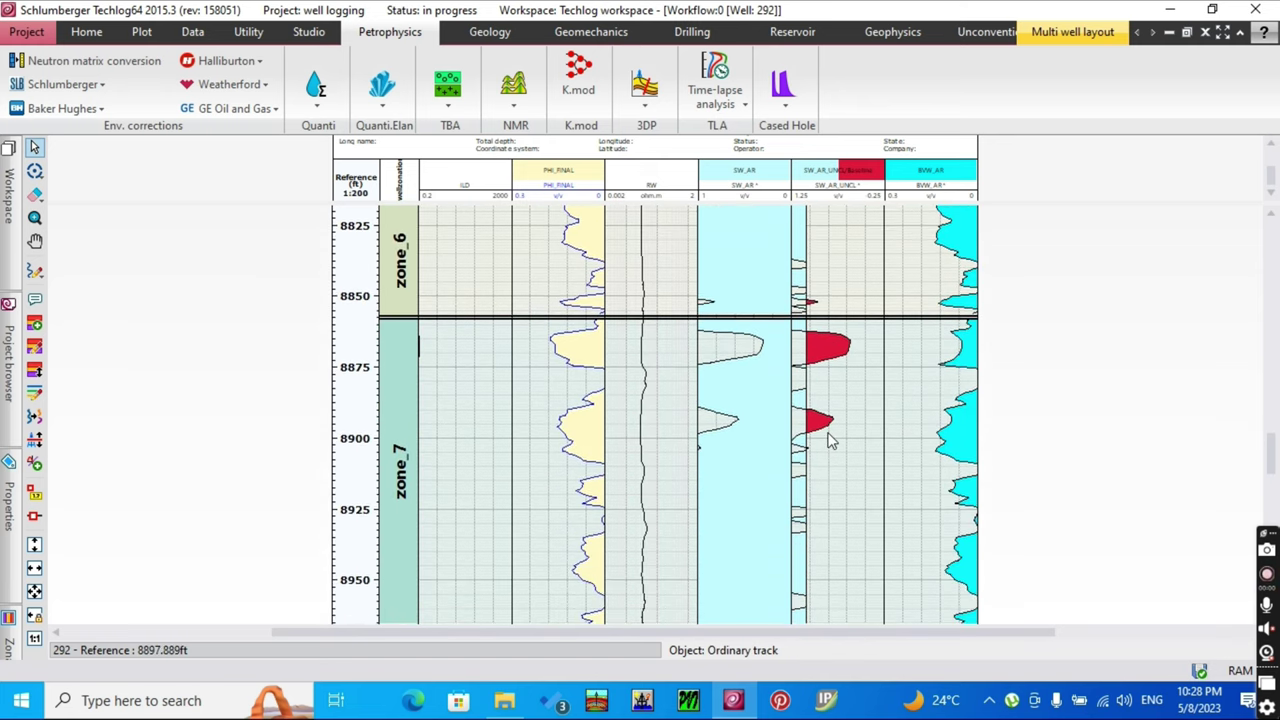
scroll(830, 440, "down", 1)
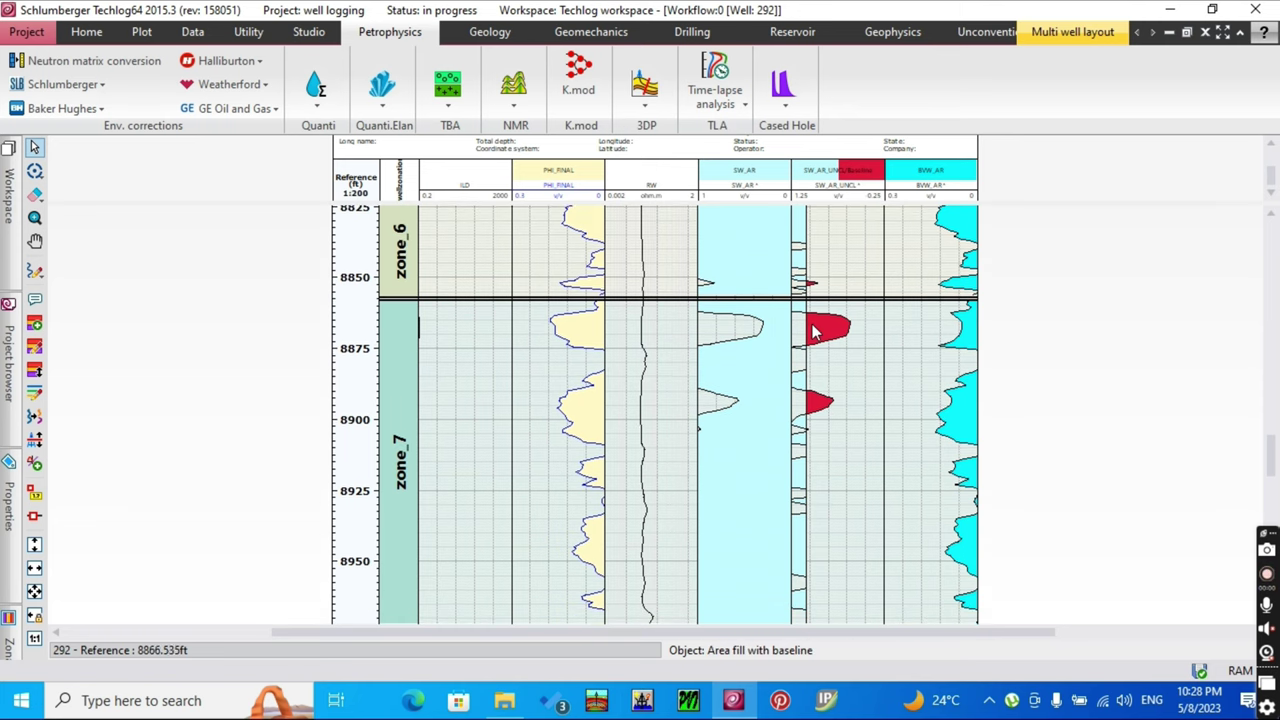
scroll(815, 335, "down", 15)
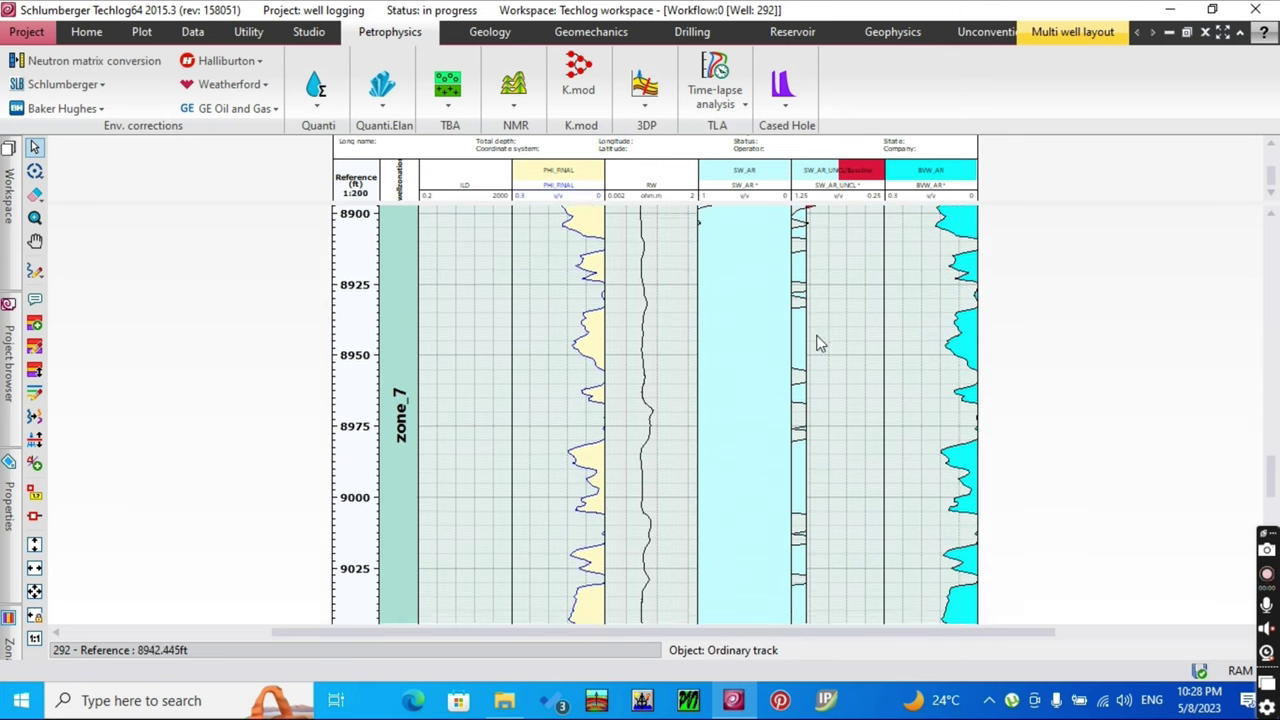
scroll(818, 346, "down", 15)
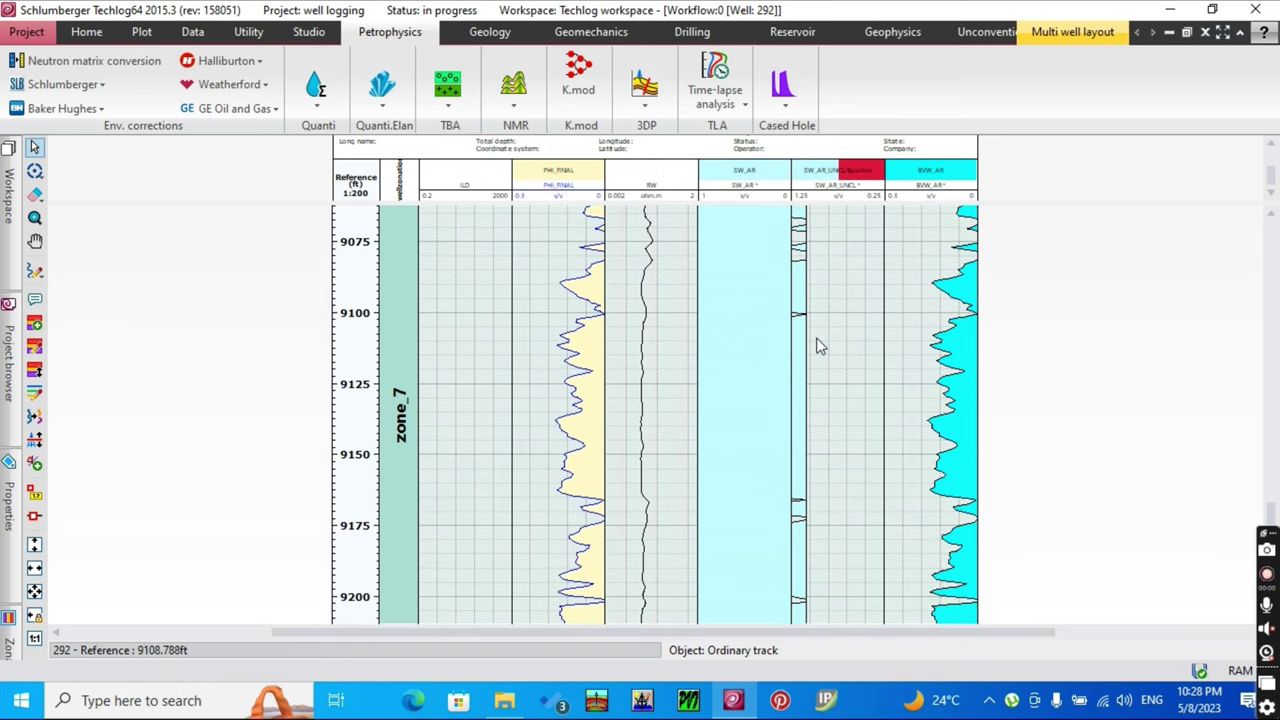
- Inspect the Archie saturation and bulk water curves more closely from lower zone_7 to the base of zone_8
scroll(1077, 328, "up", 1)
scroll(1075, 310, "up", 2, "ctrl")
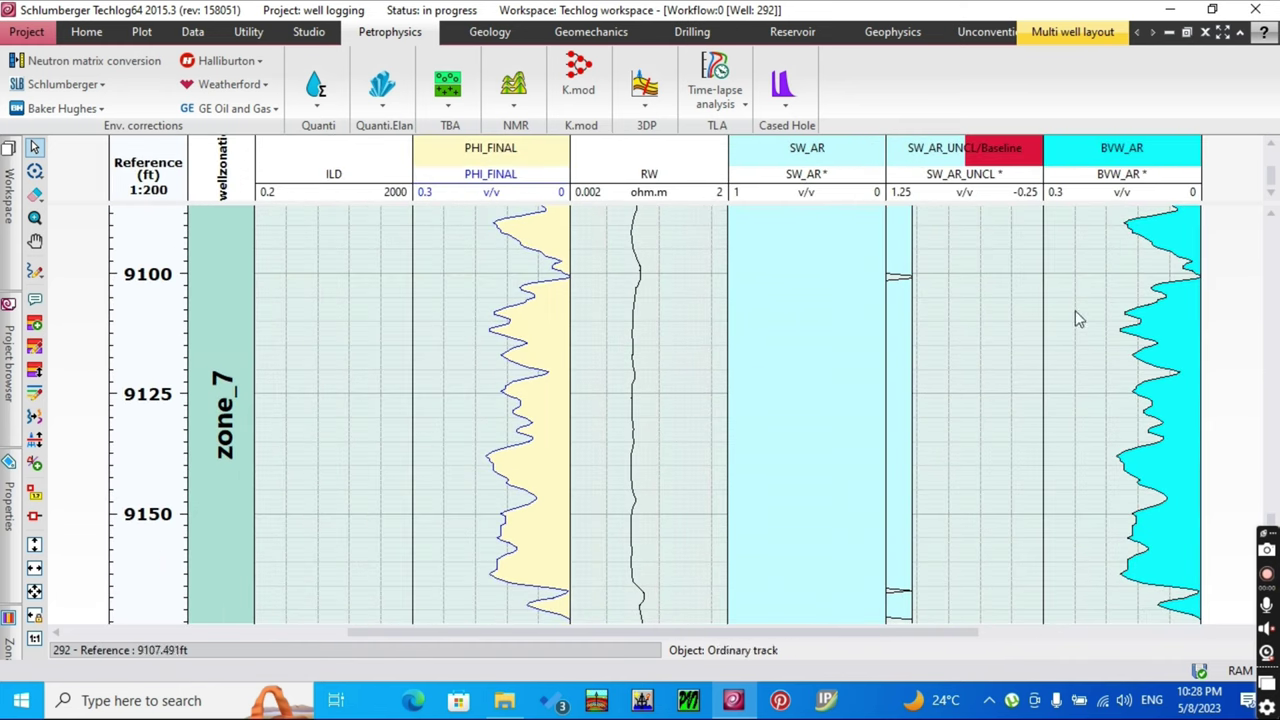
scroll(769, 237, "up", 1)
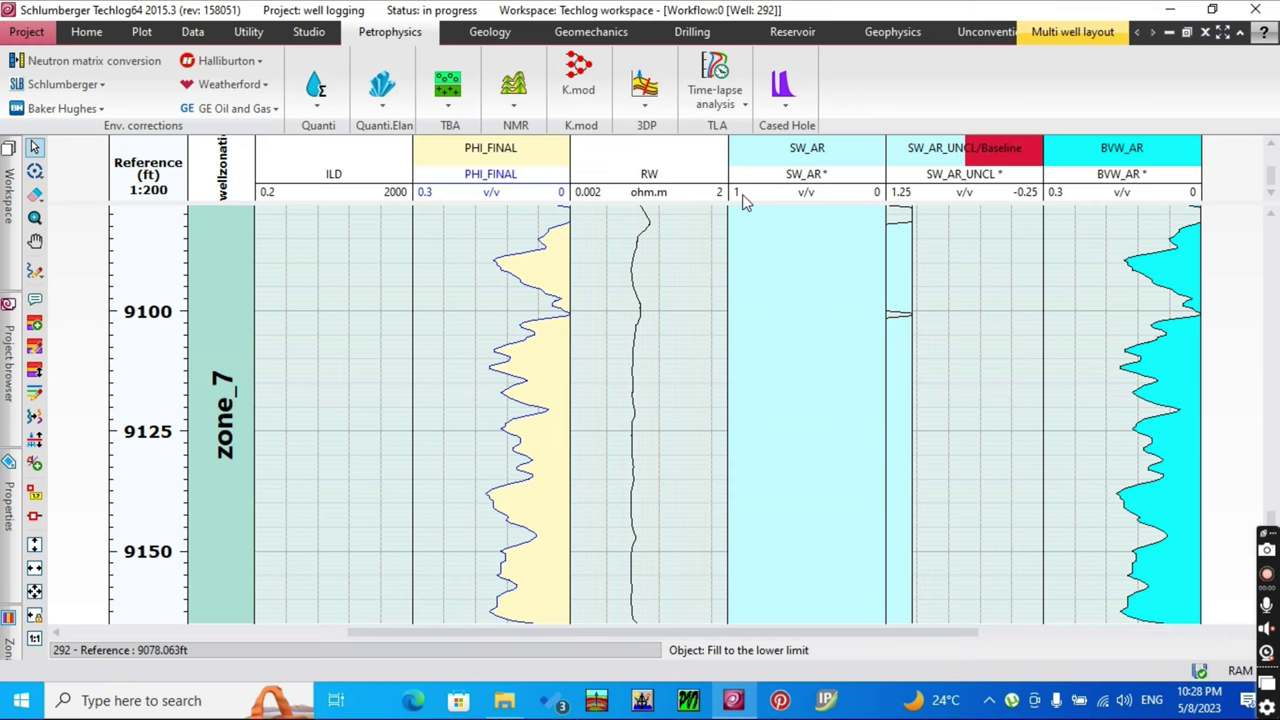
scroll(855, 340, "down", 2)
scroll(855, 340, "down", 9)
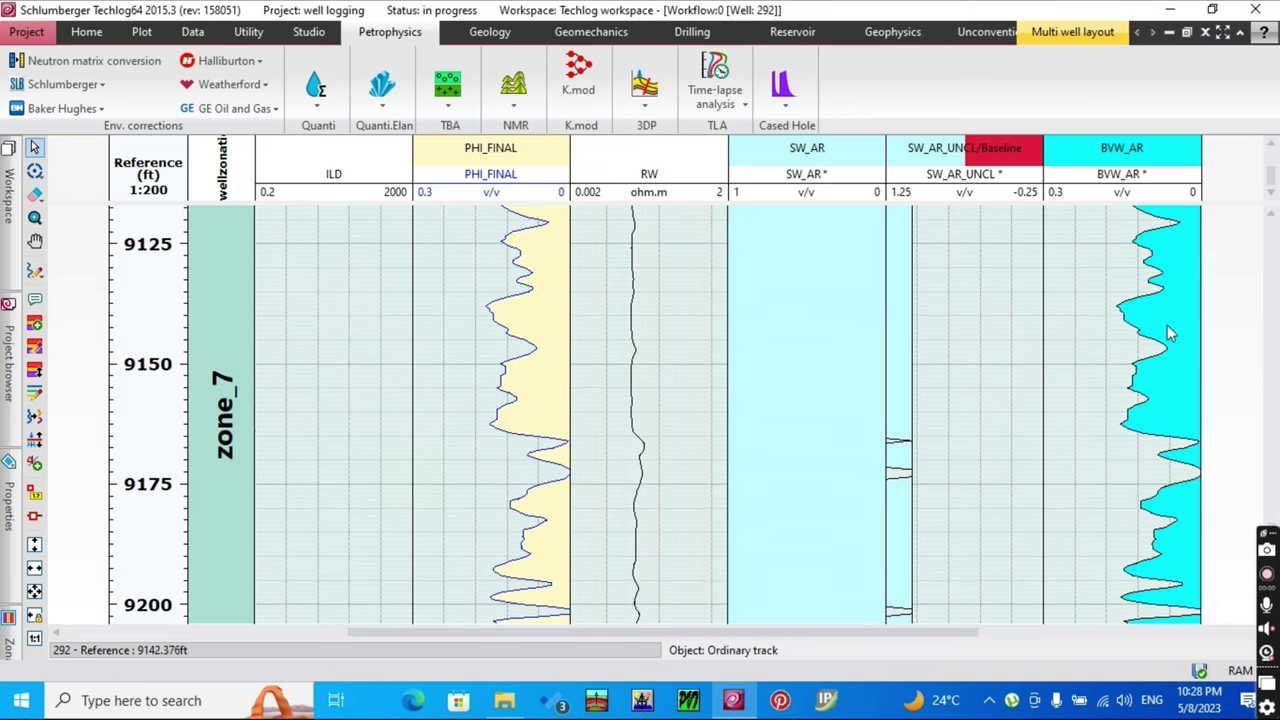
scroll(945, 380, "down", 8)
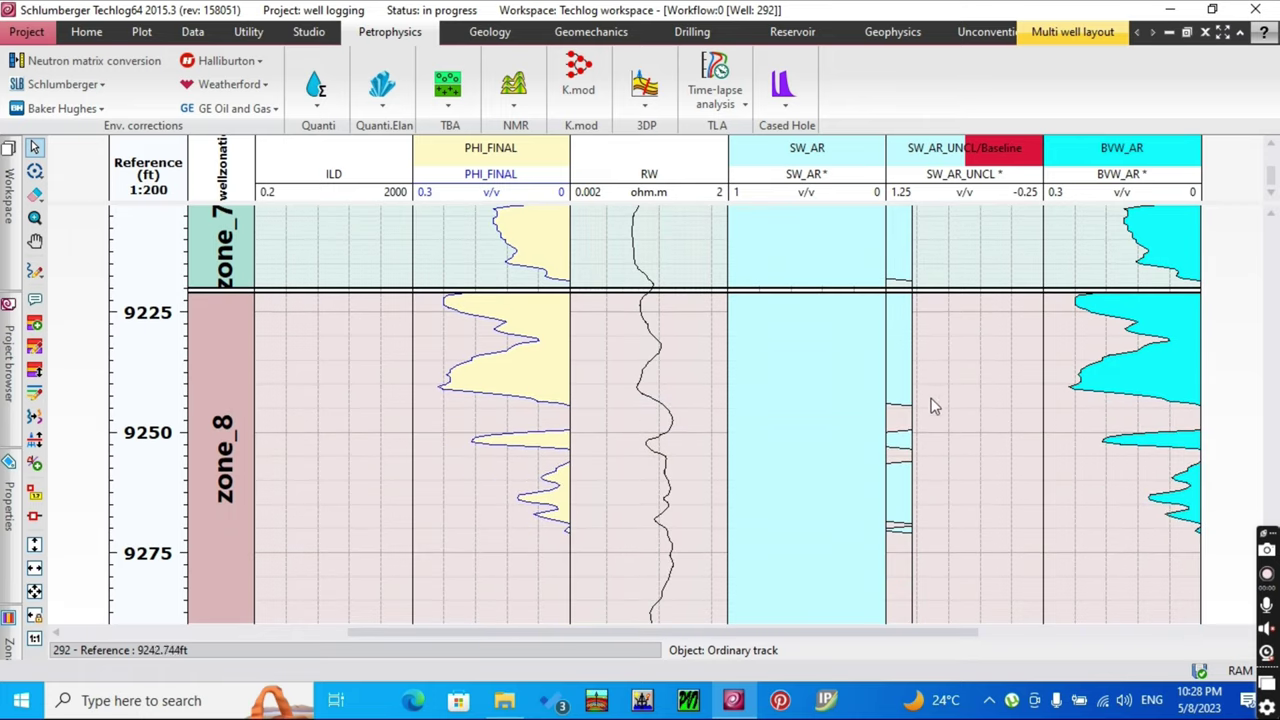
scroll(1040, 423, "down", 2)
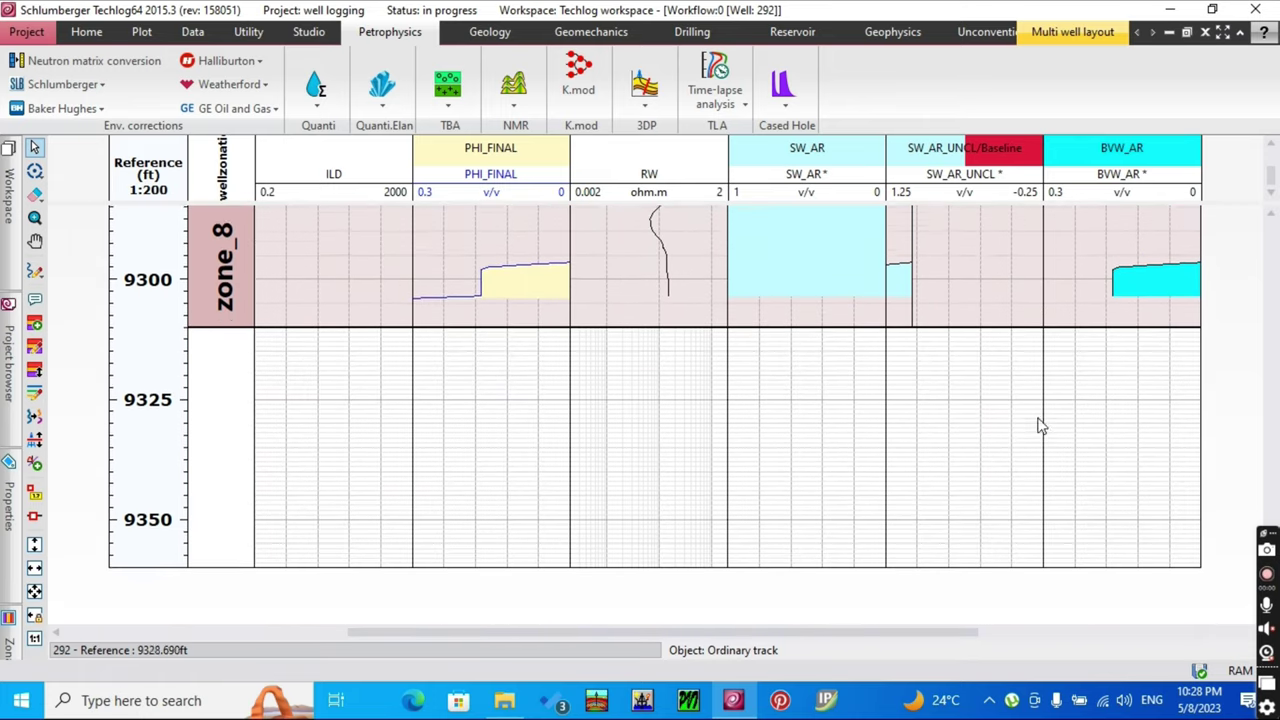
- Close well 292's Workflow layout without saving it
scroll(1040, 429, "up", 5)
scroll(1155, 370, "up", 10)
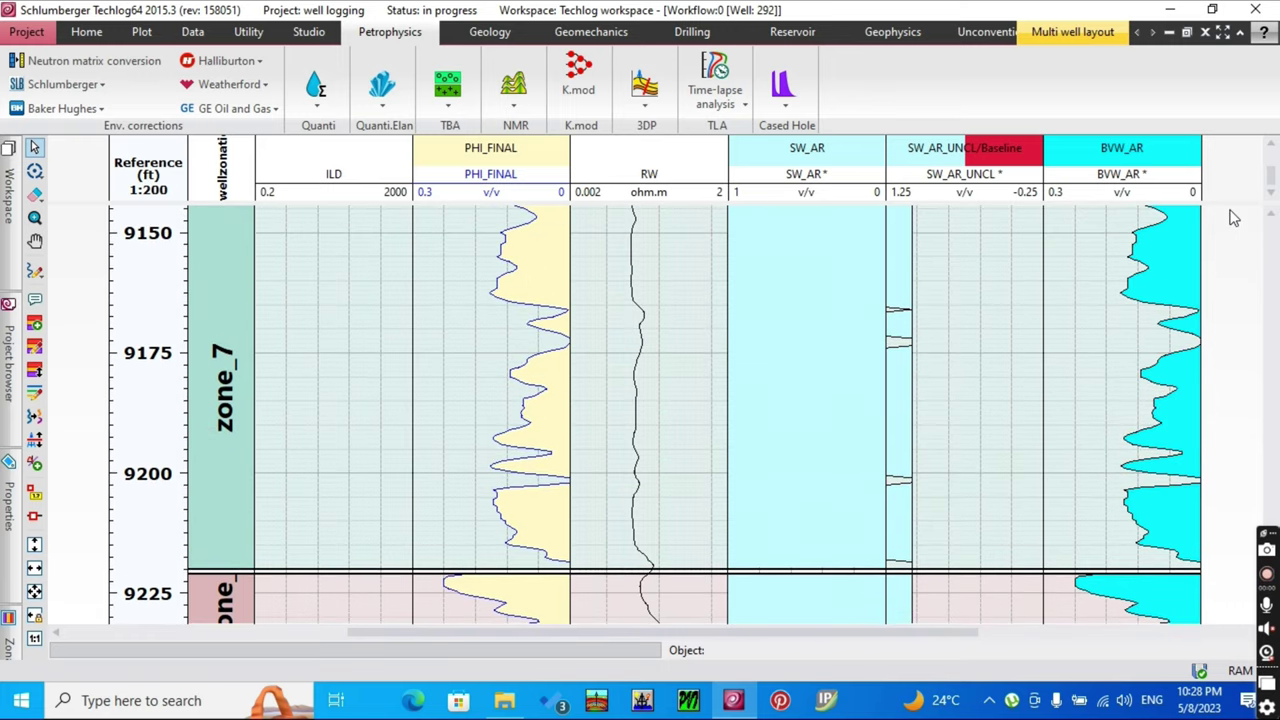
scroll(1180, 280, "up", 8)
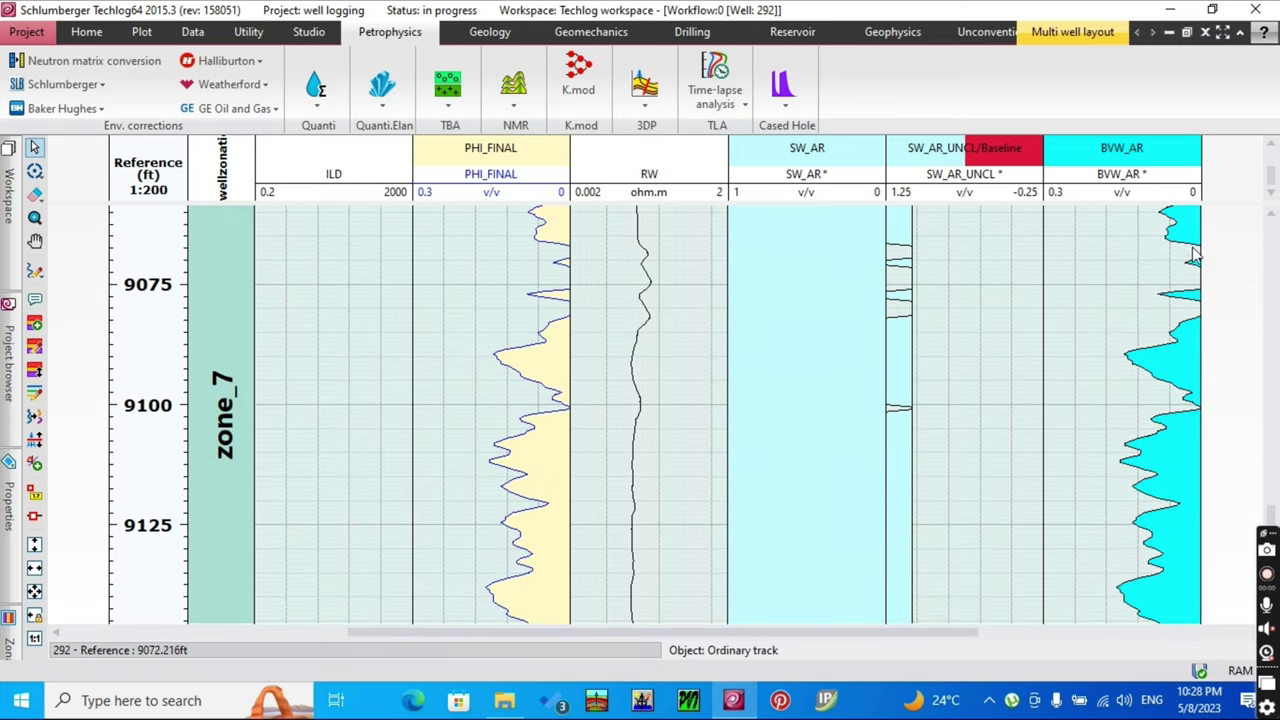
scroll(1091, 349, "up", 4)
scroll(1265, 456, "up", 15)
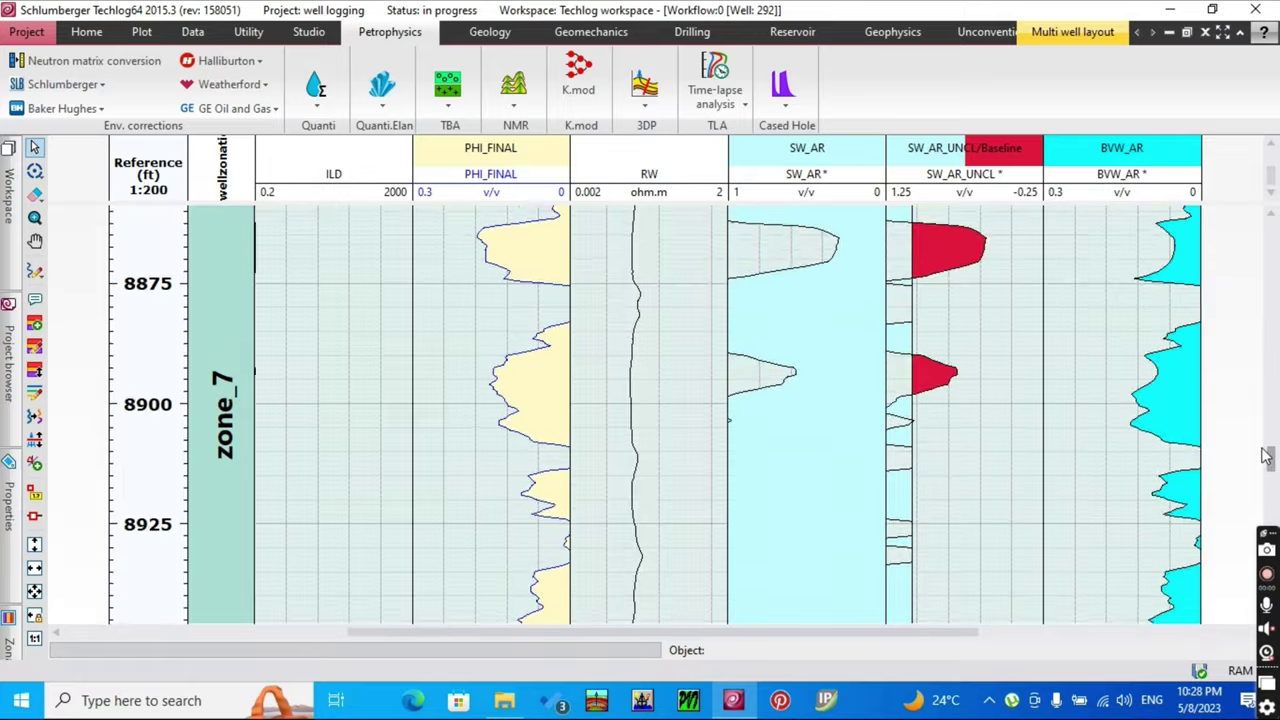
left_click_drag(1265, 456, 1268, 332)
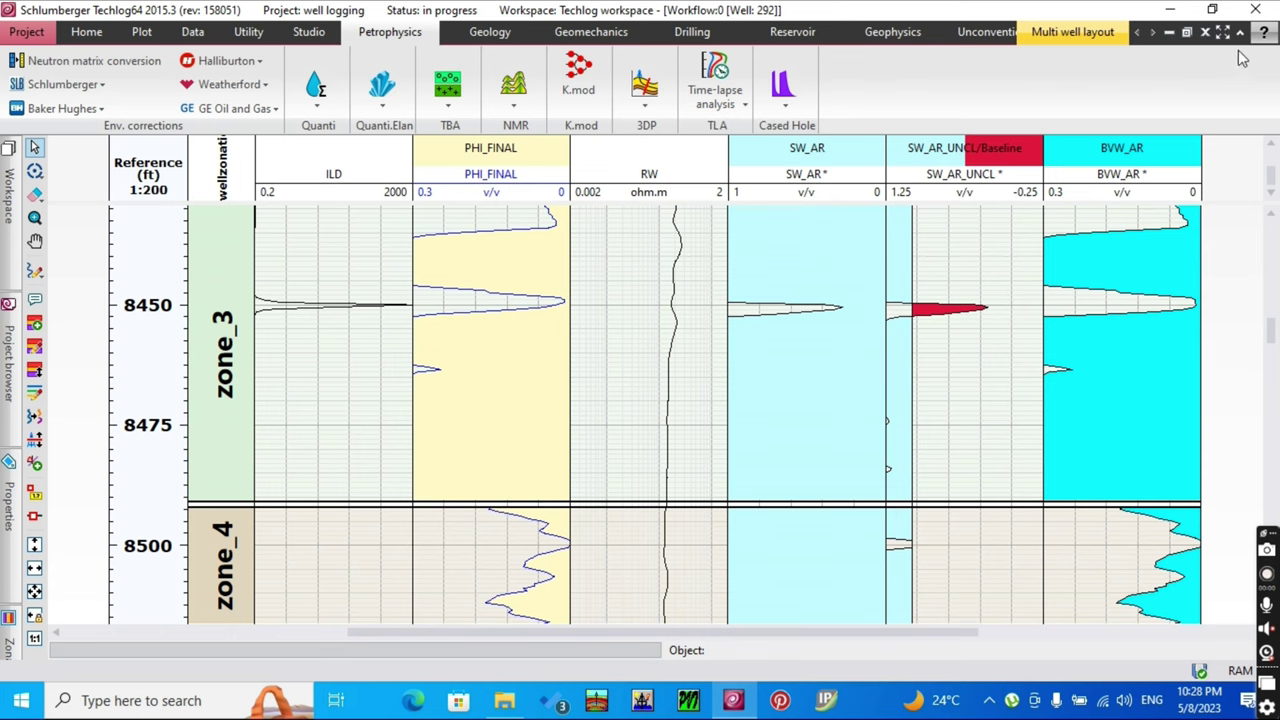
left_click(1205, 33)
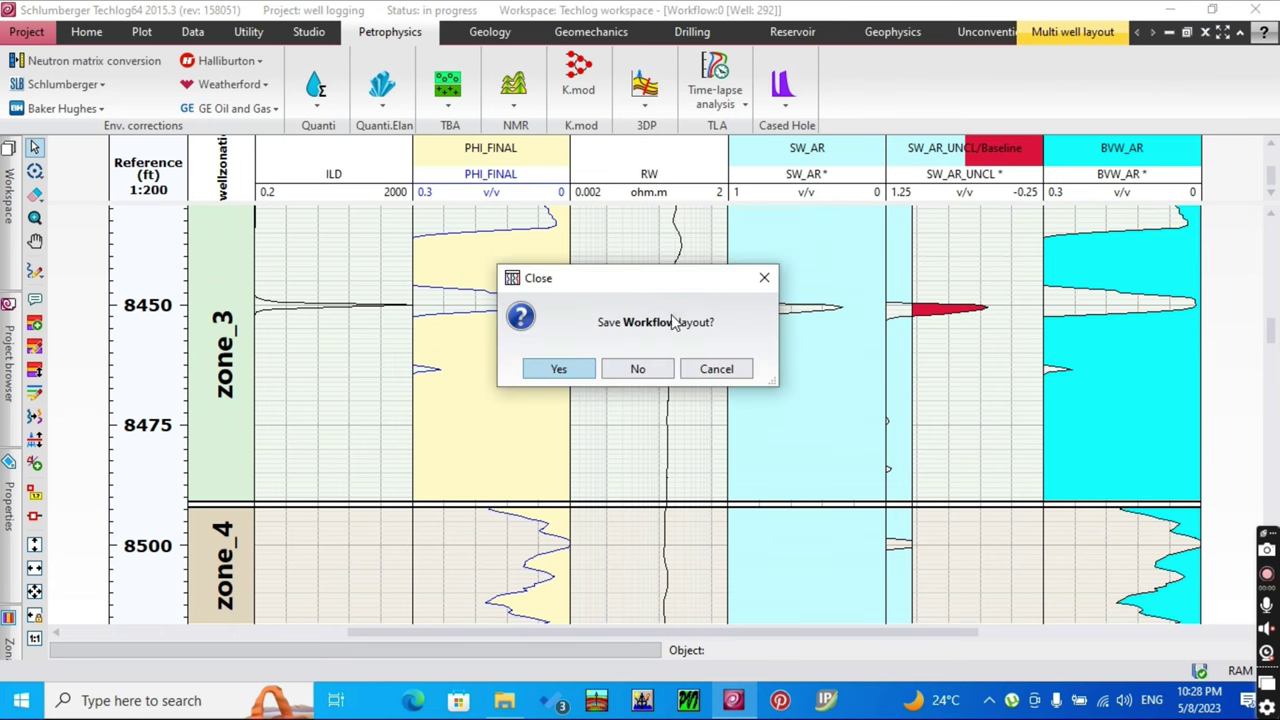
left_click(665, 372)
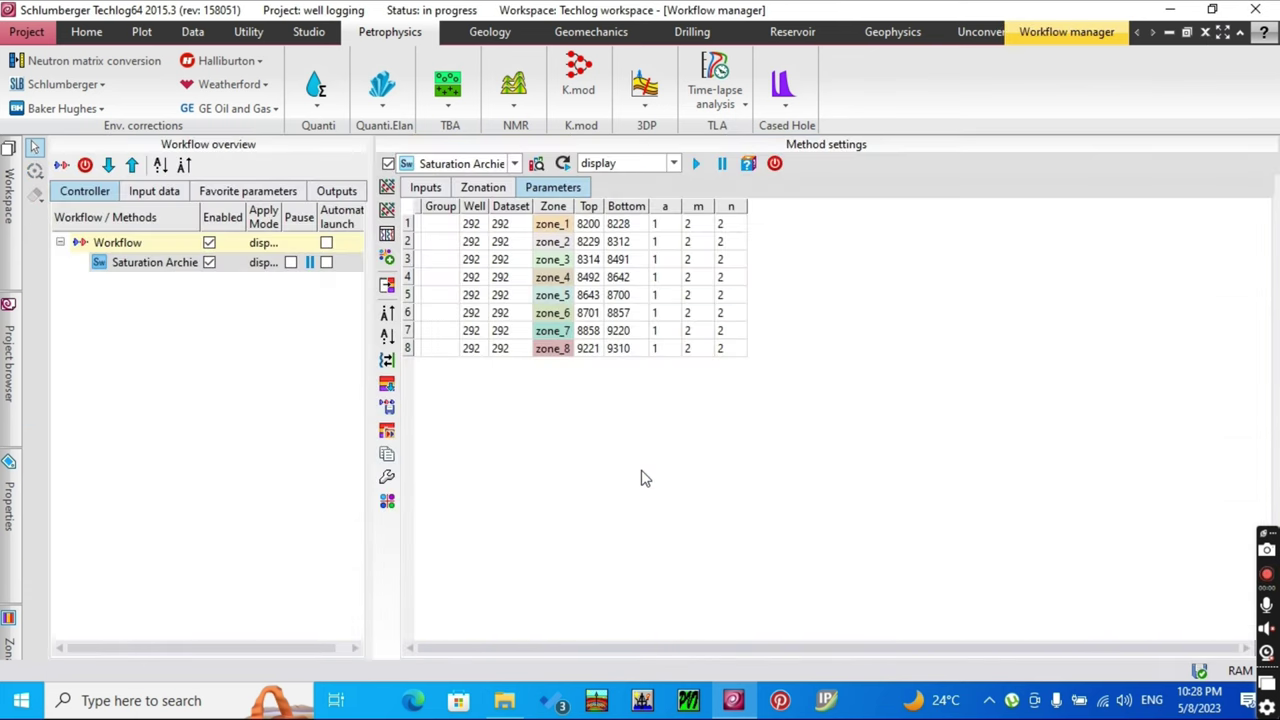
left_click(697, 165)
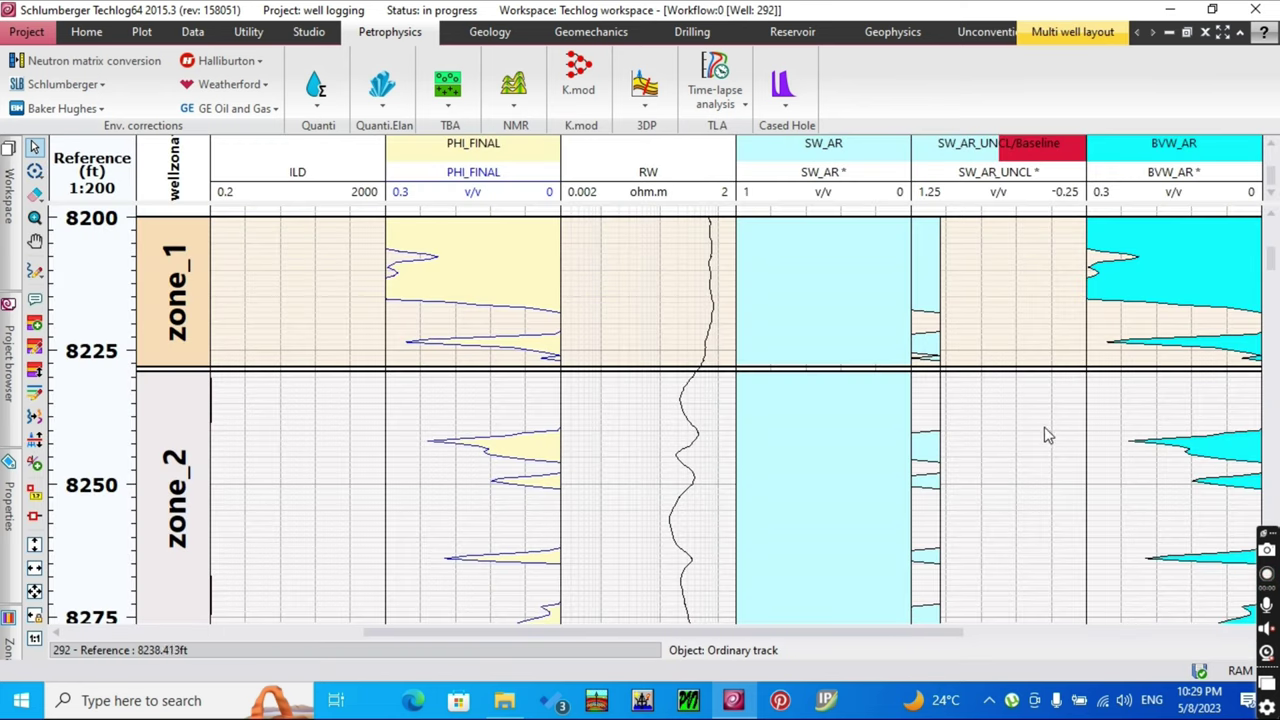
left_click(1207, 35)
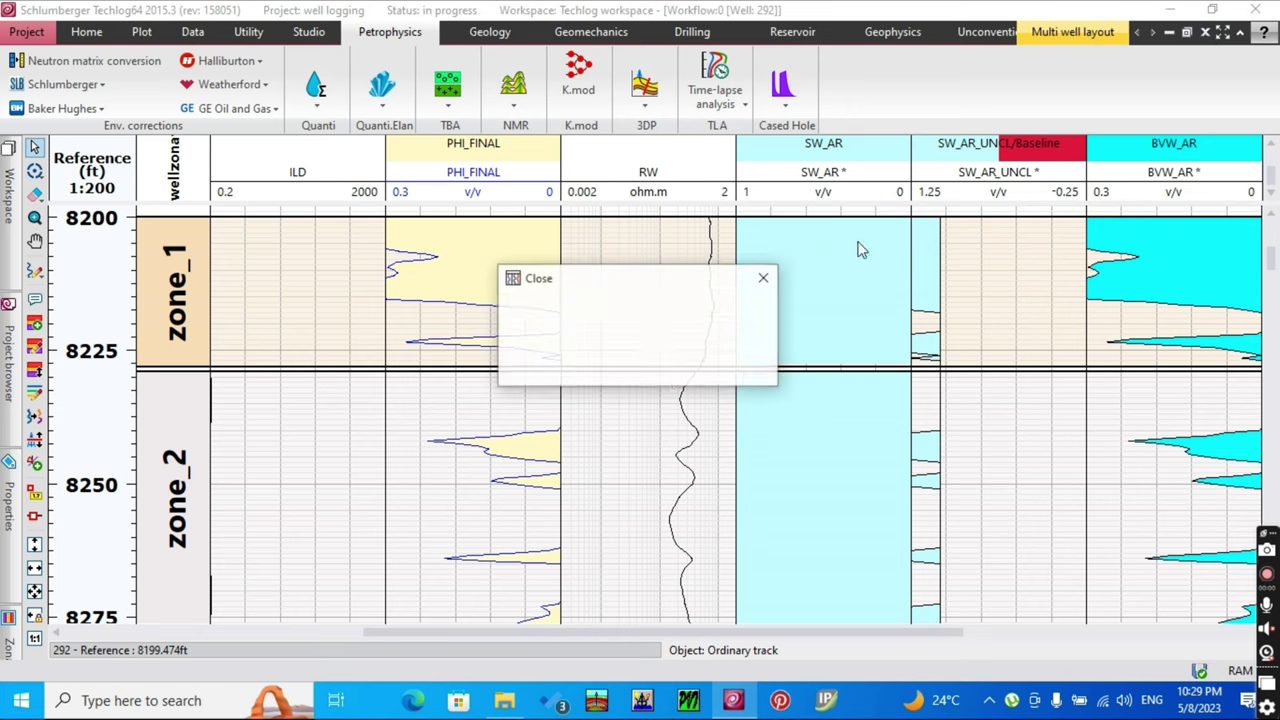
left_click(654, 376)
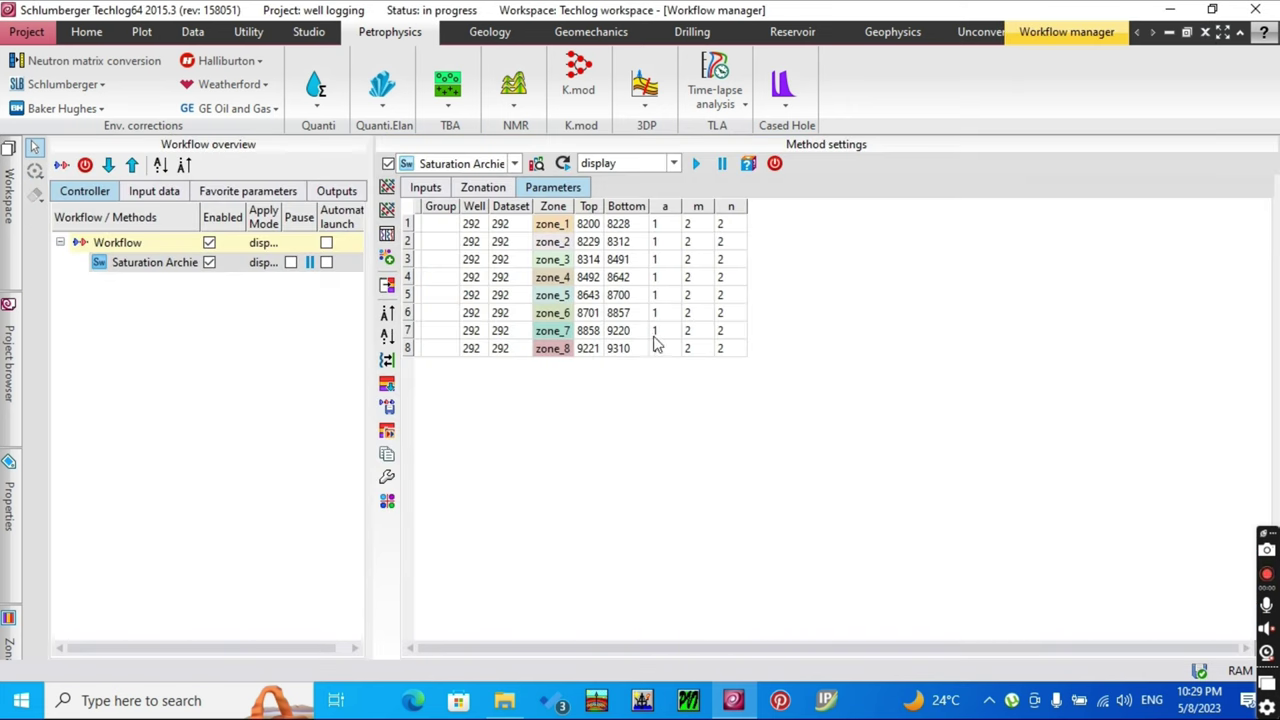
- Set the Saturation Archie method's apply mode to save and run it for well 292
left_click(673, 163)
left_click(660, 195)
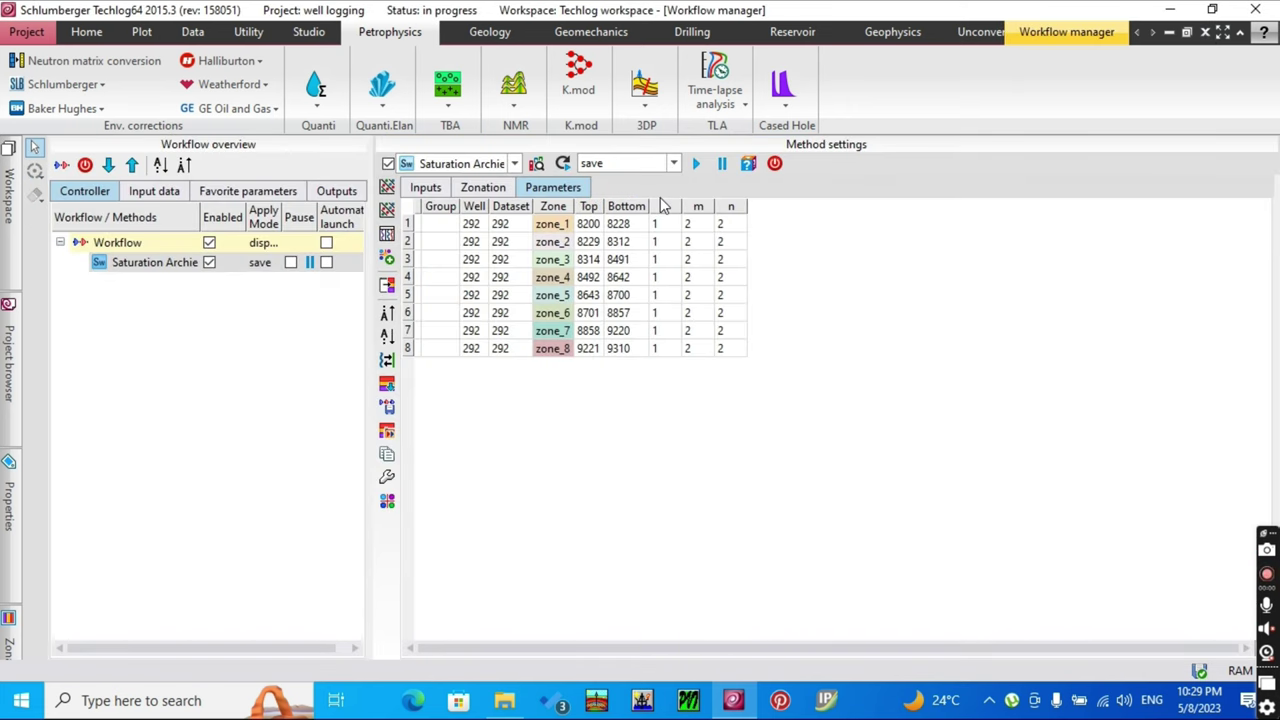
left_click(697, 166)
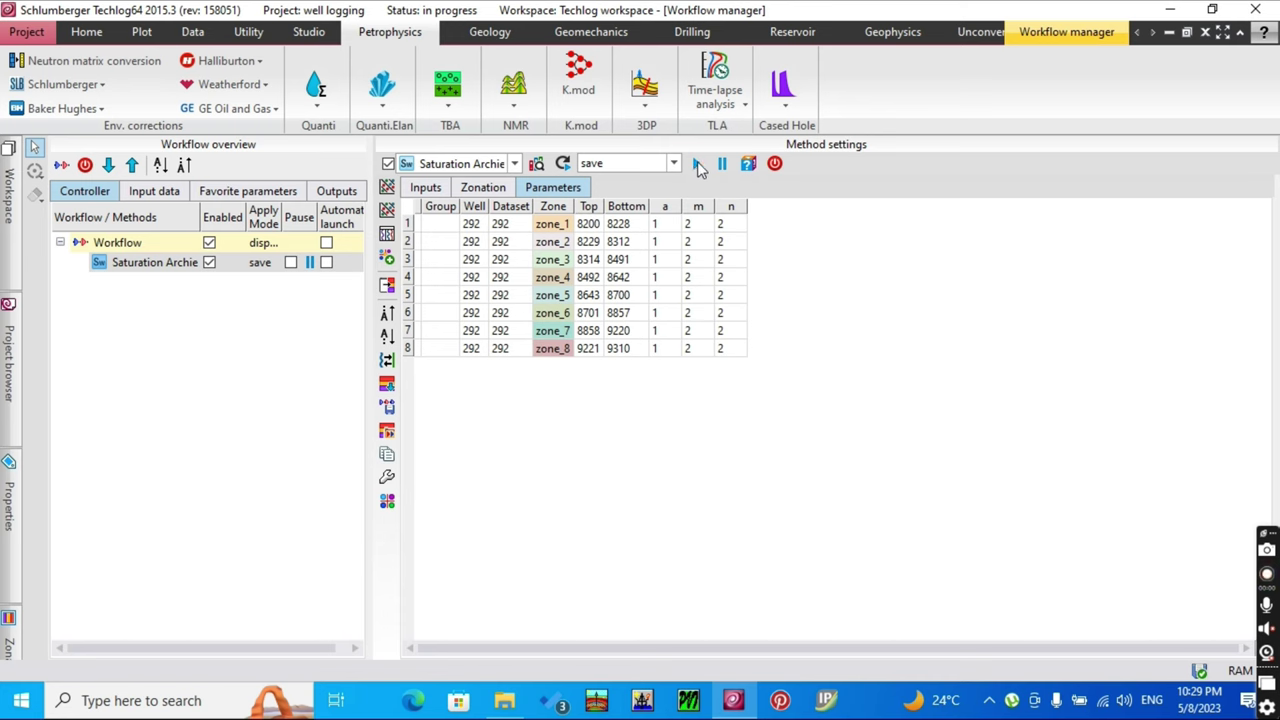
- Check dataset 292's variable list for the saved Archie curves, and close the workflow manager without saving it
left_click(10, 360)
scroll(150, 370, "down", 3)
scroll(160, 362, "up", 2)
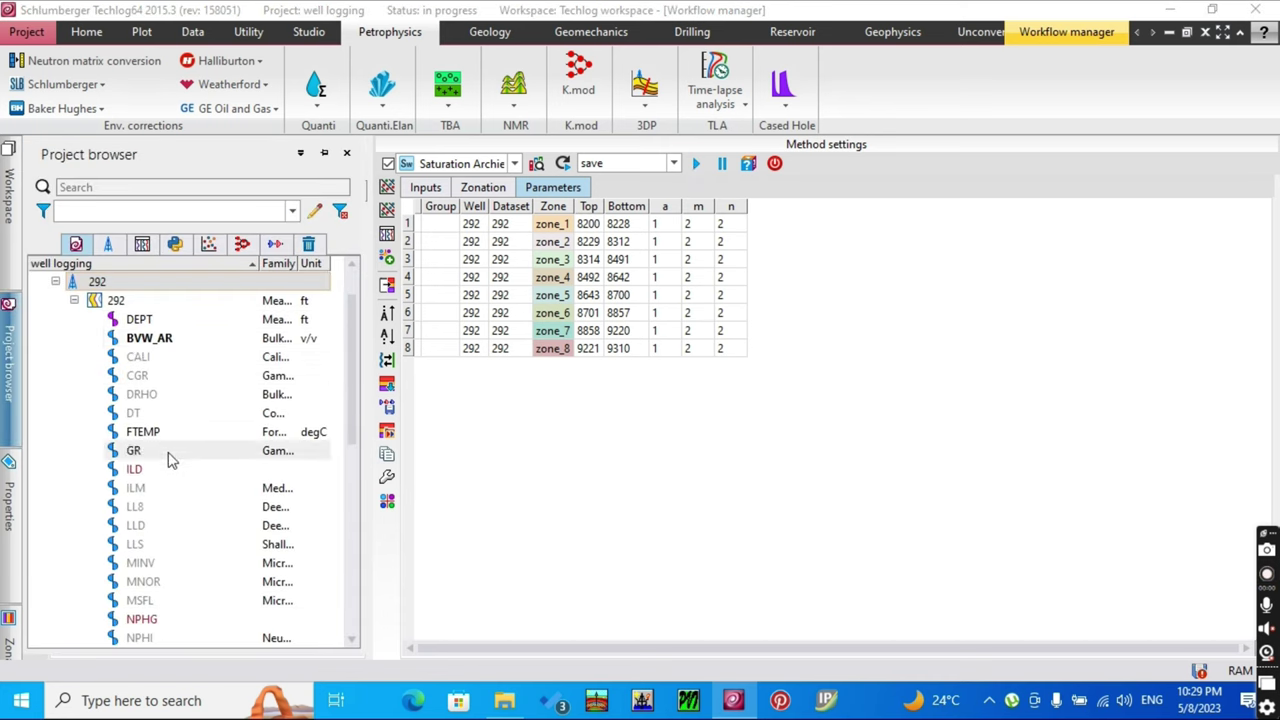
scroll(170, 455, "down", 4)
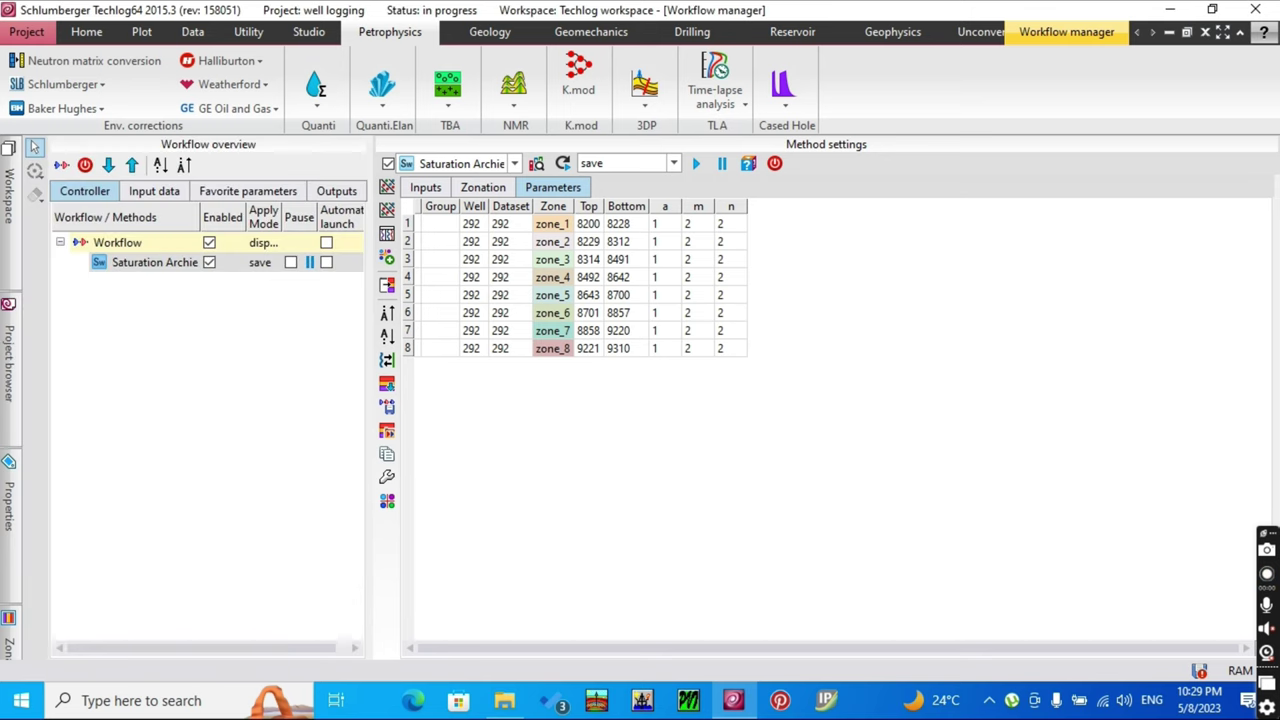
left_click(1205, 33)
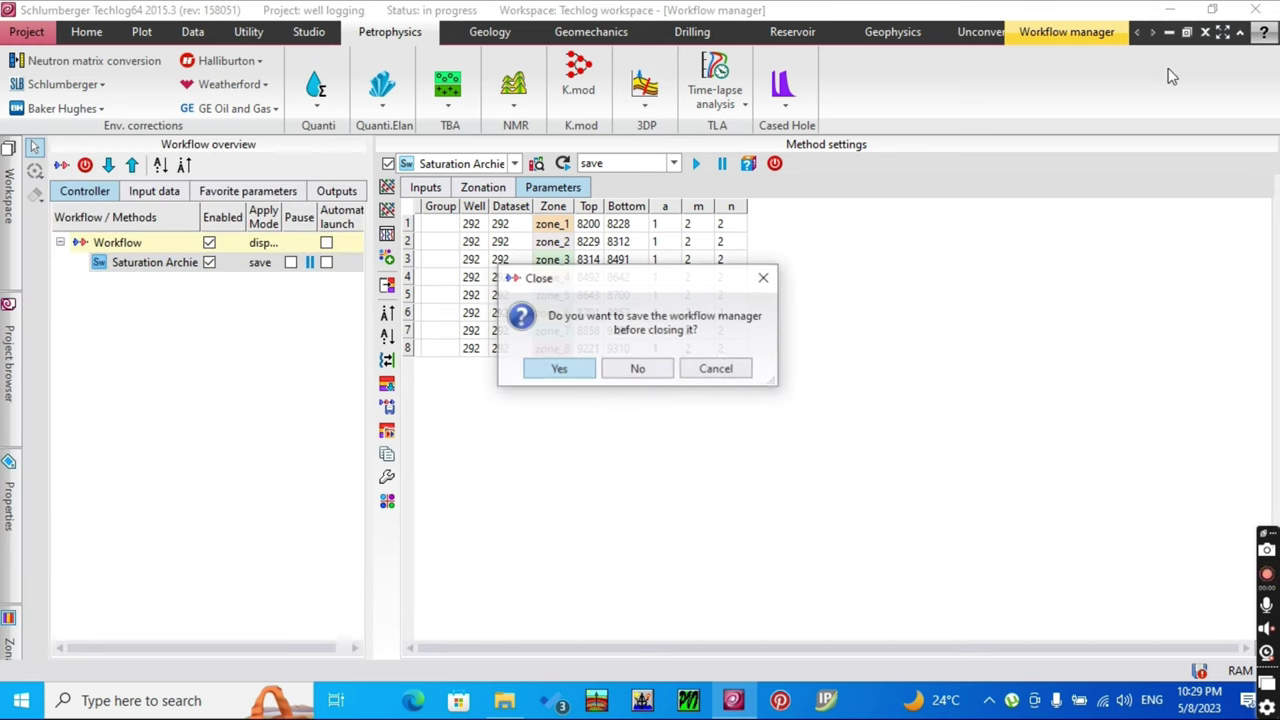
left_click(640, 368)
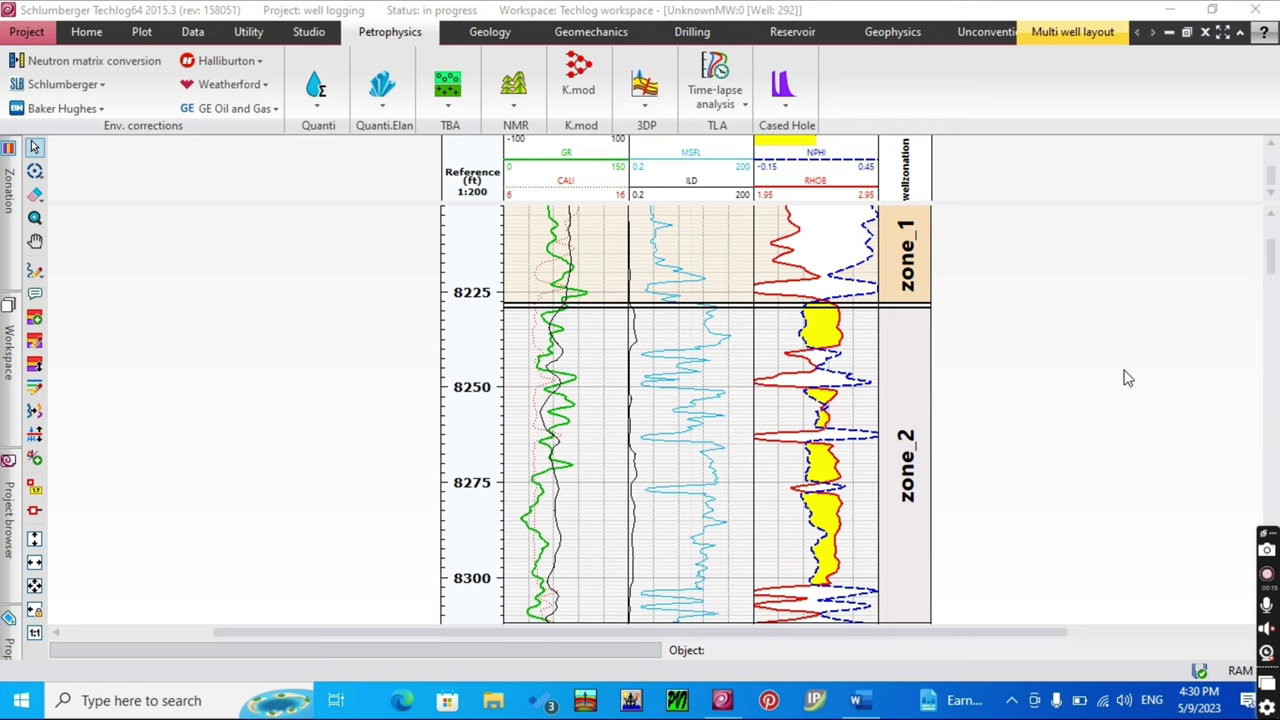
- Start a Quanti Summaries method and clear its existing shale volume, porosity and water saturation assignments
left_click(318, 106)
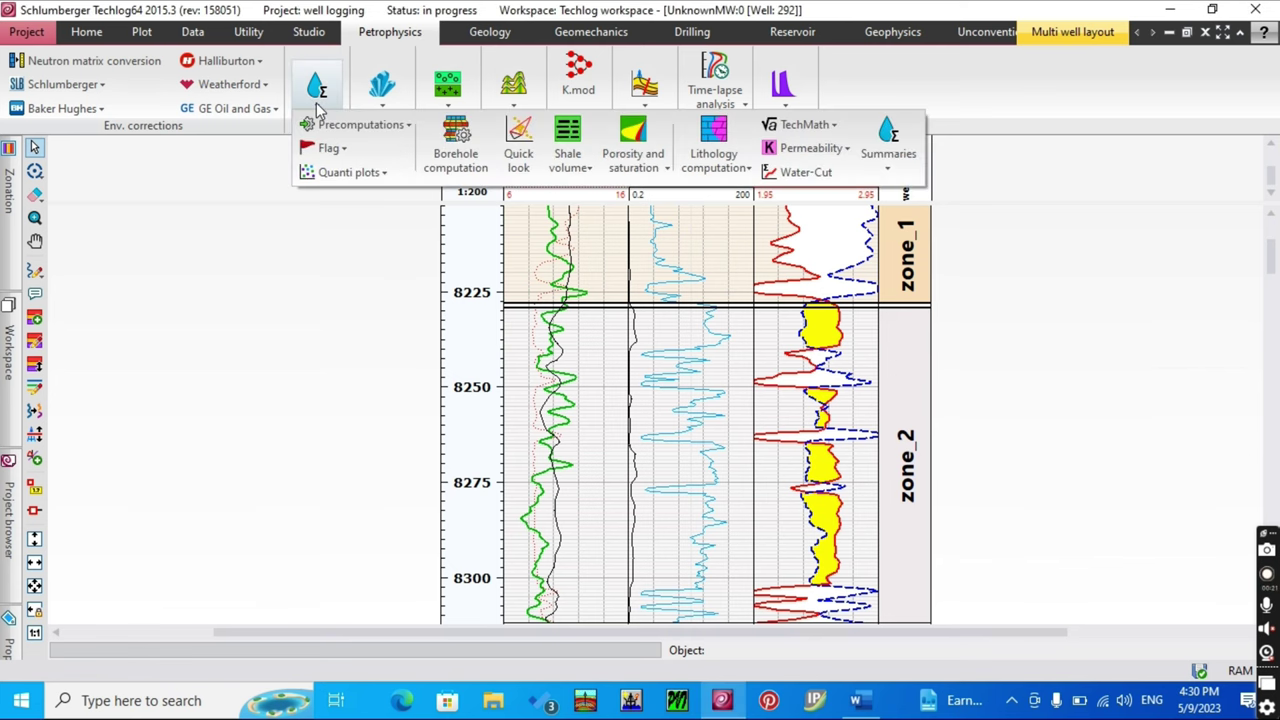
left_click(891, 166)
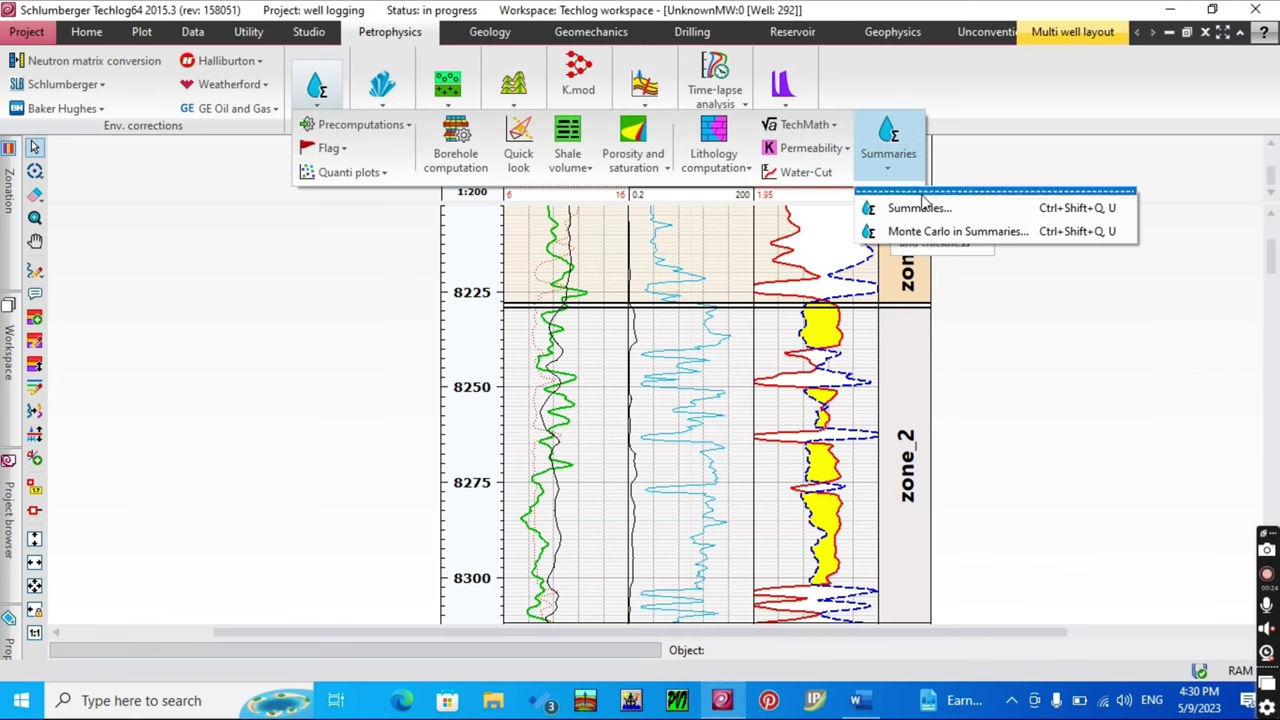
left_click(1067, 210)
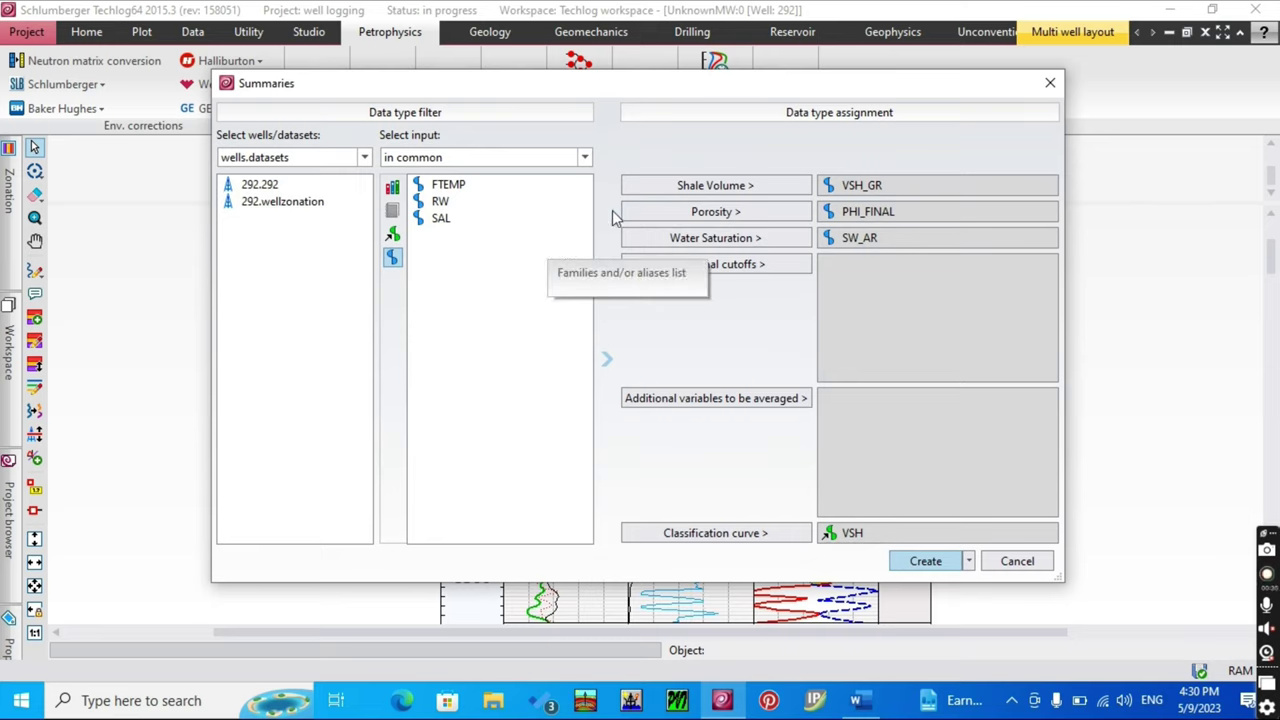
left_click(732, 188)
left_click(720, 213)
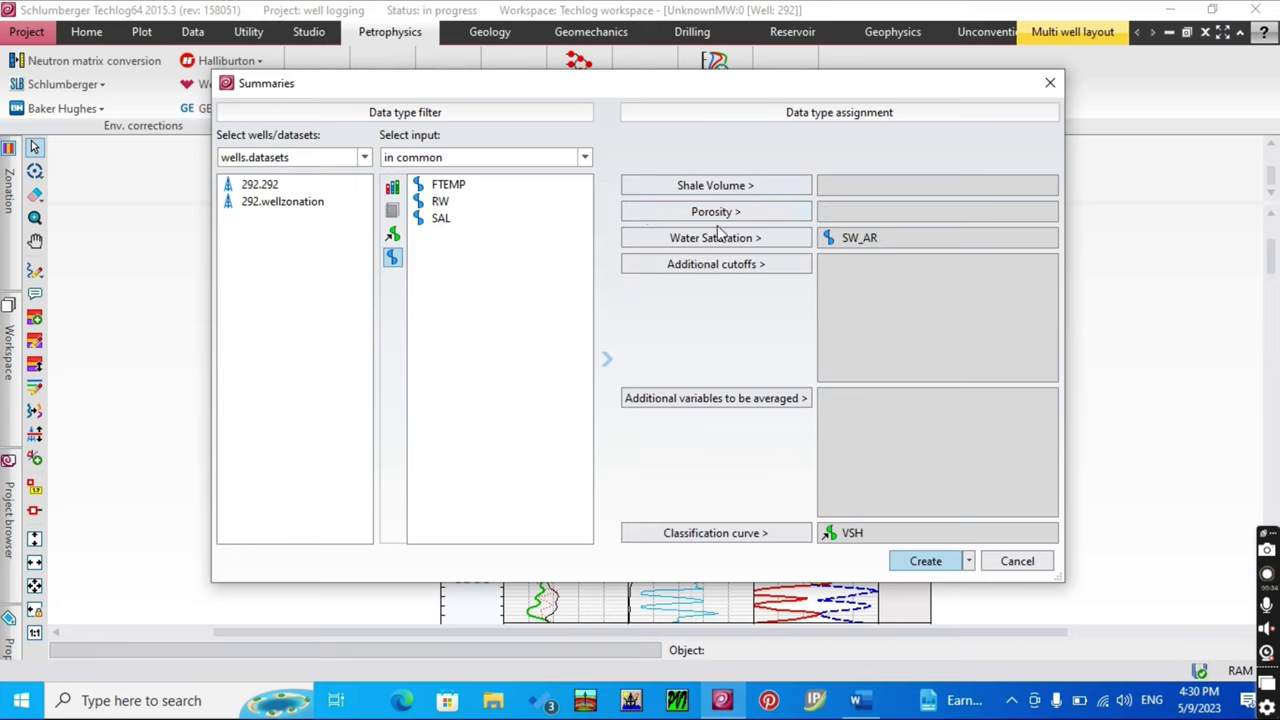
left_click(721, 240)
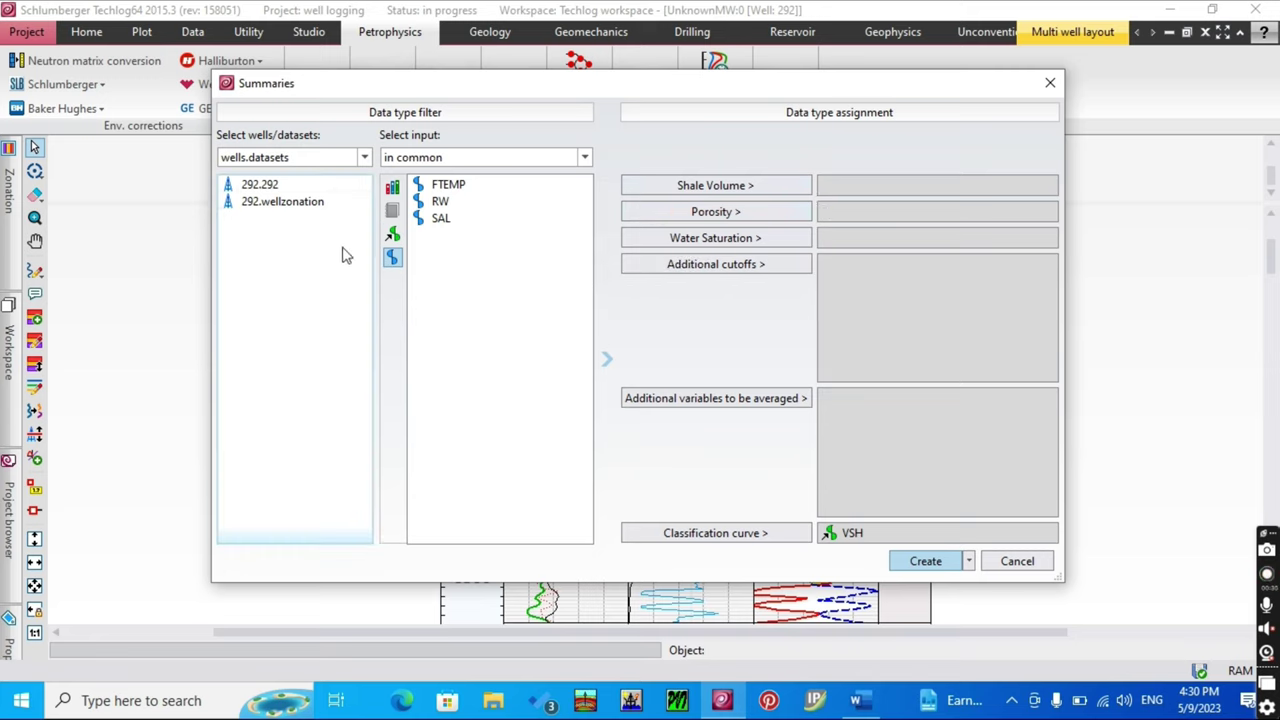
- Assign VSH_GR from dataset 292.292 as the Summaries shale volume input
left_click(270, 188)
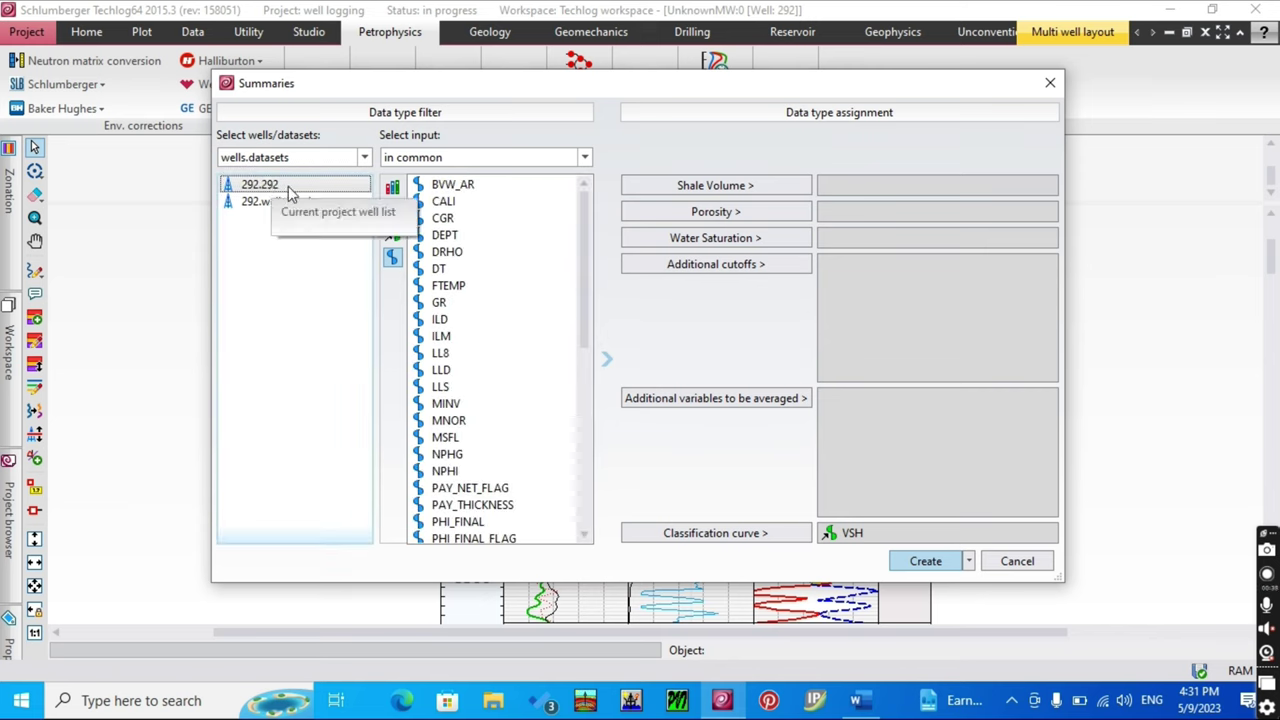
scroll(516, 206, "down", 5)
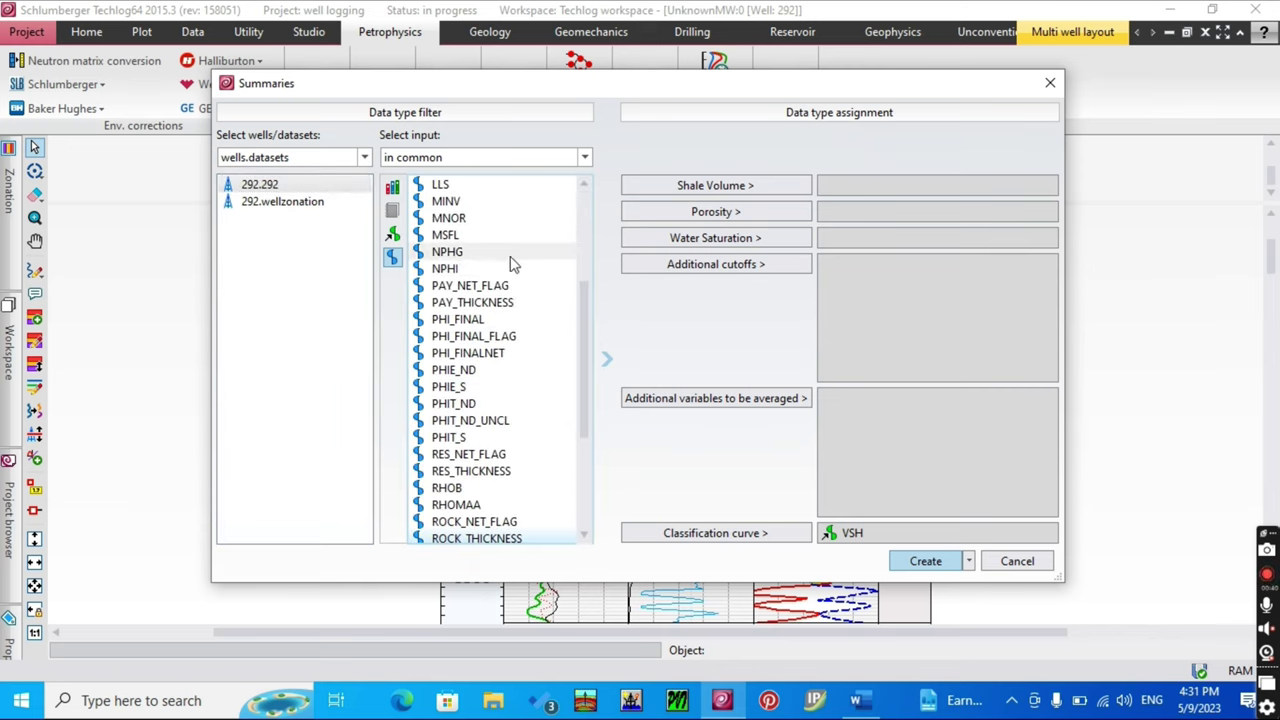
scroll(518, 332, "up", 1)
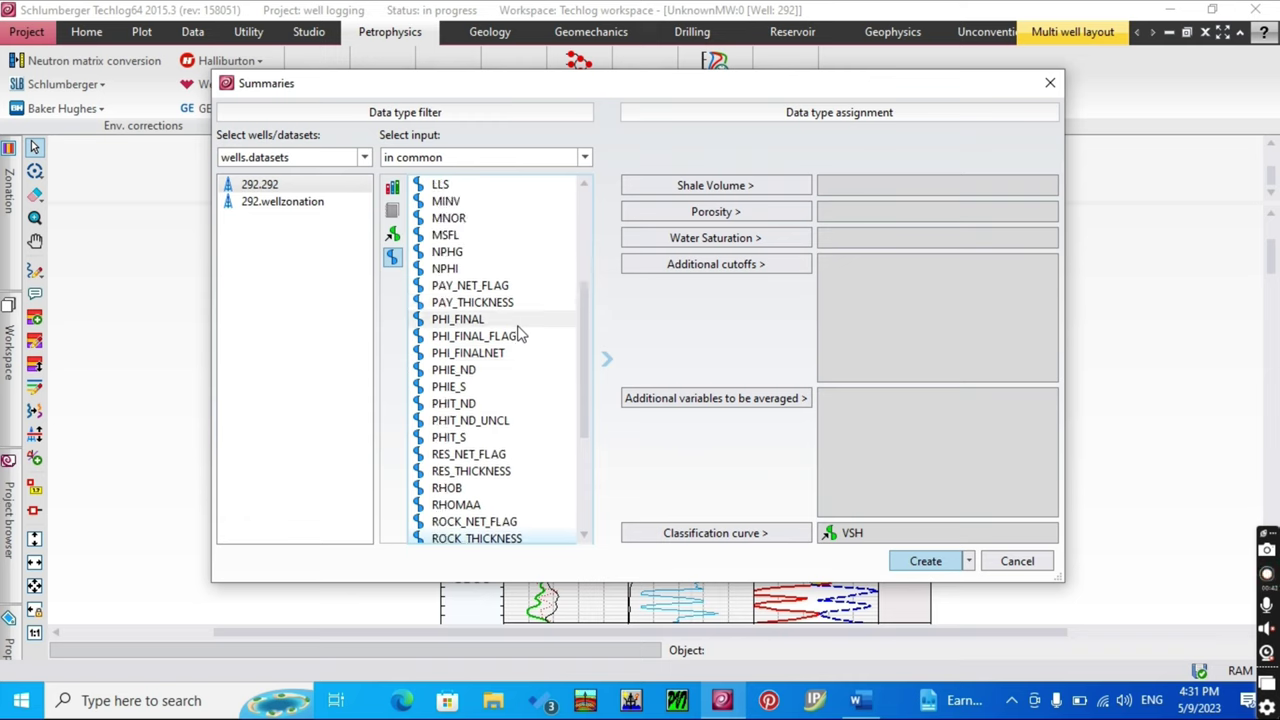
scroll(515, 350, "down", 2)
scroll(505, 500, "down", 2)
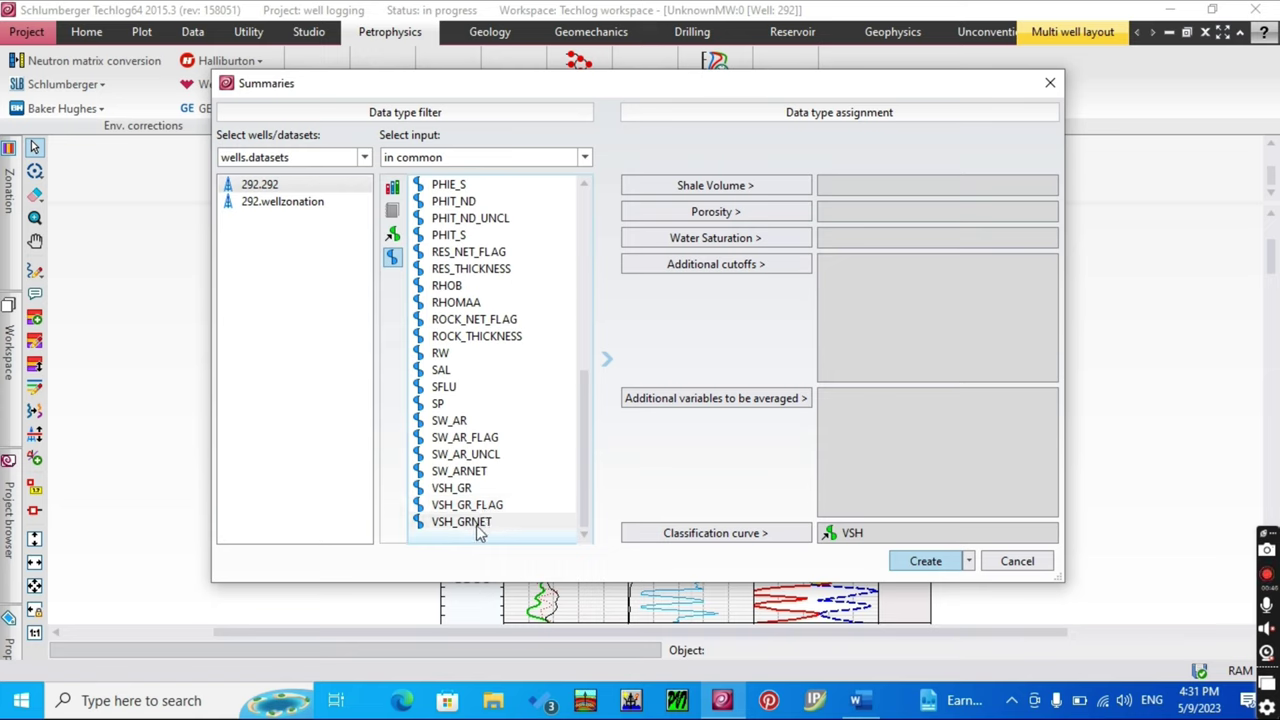
left_click(470, 488)
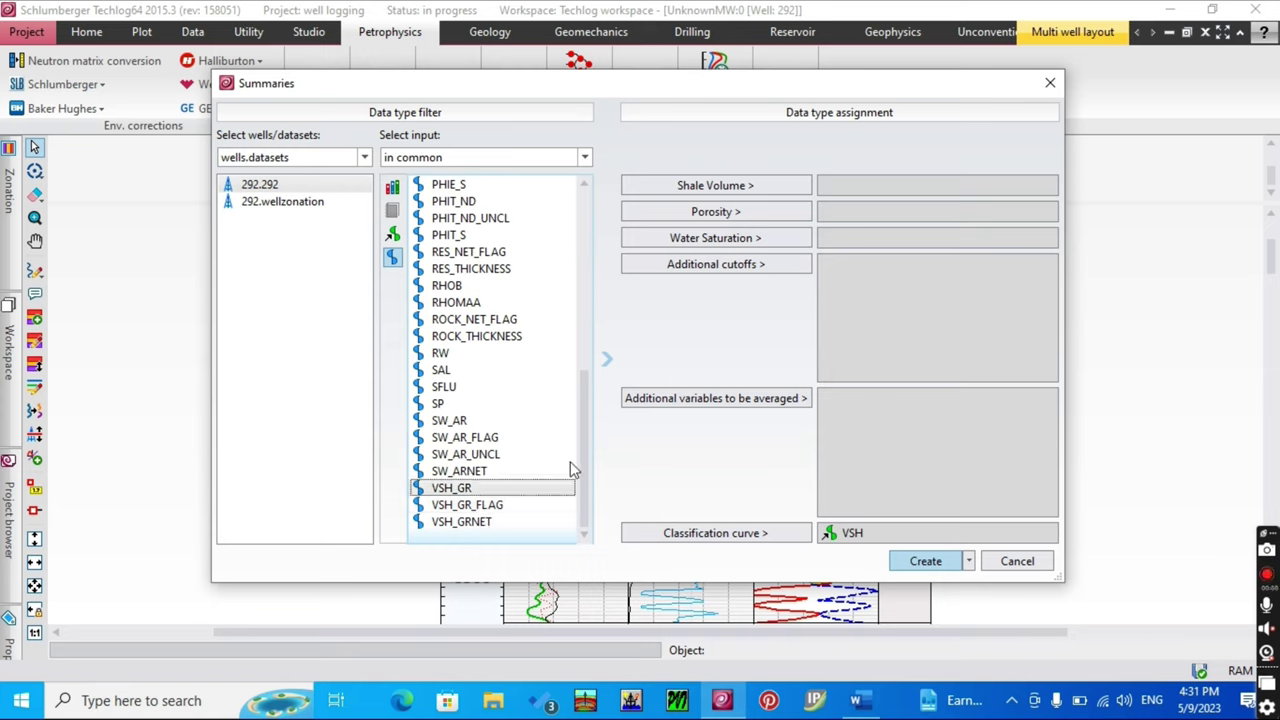
left_click(700, 185)
- Assign PHI_FINAL as porosity and SW_AR as water saturation, and create the Summaries method
scroll(483, 371, "up", 3)
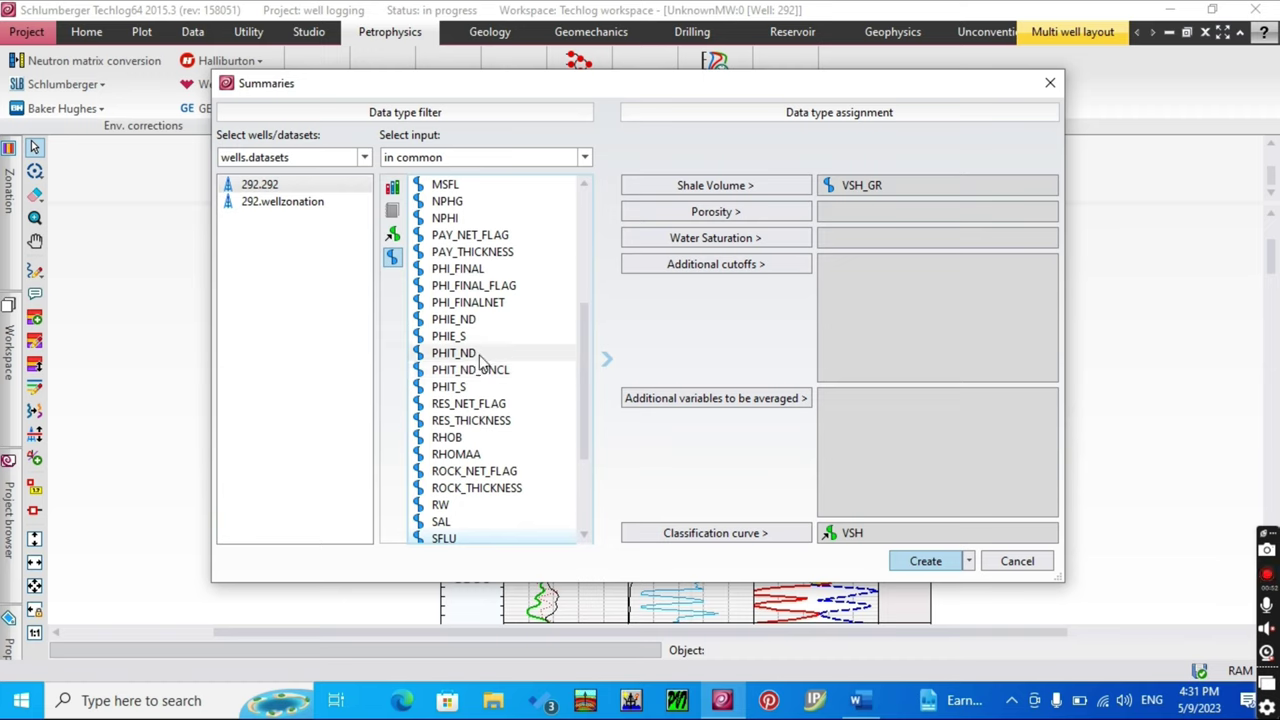
left_click(477, 270)
left_click(684, 213)
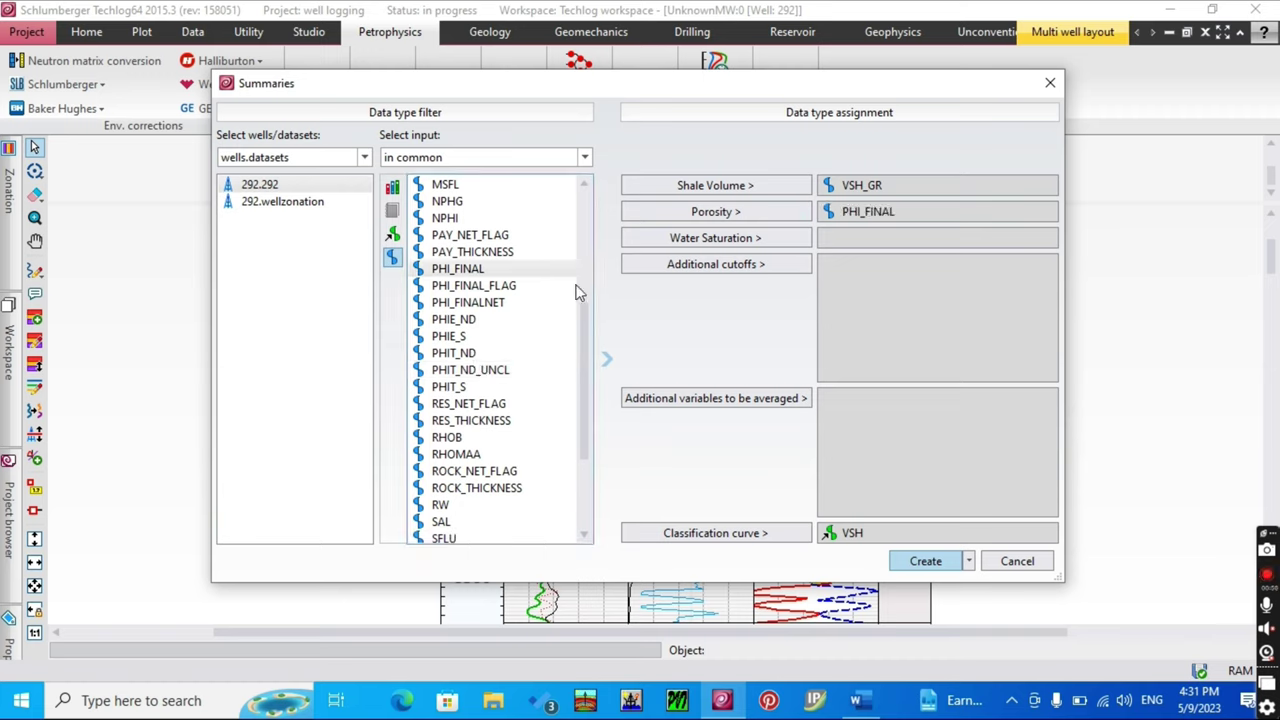
scroll(515, 373, "down", 2)
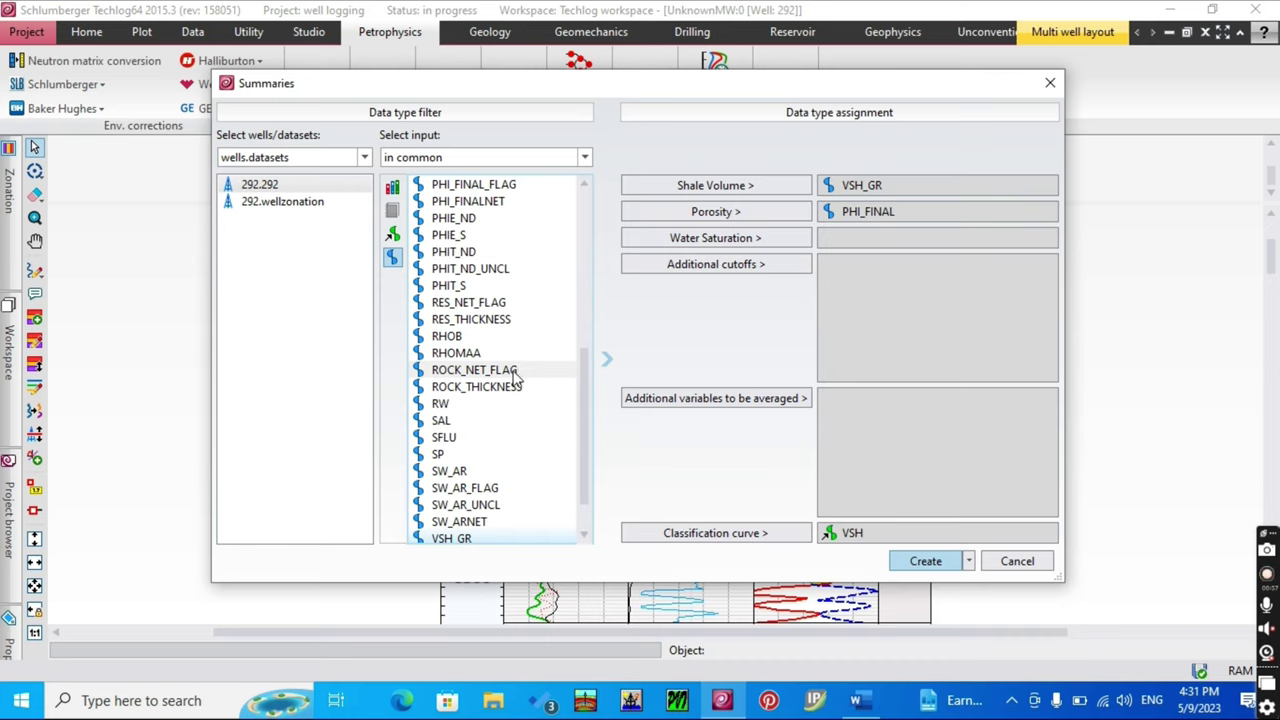
scroll(510, 440, "down", 1)
left_click(512, 424)
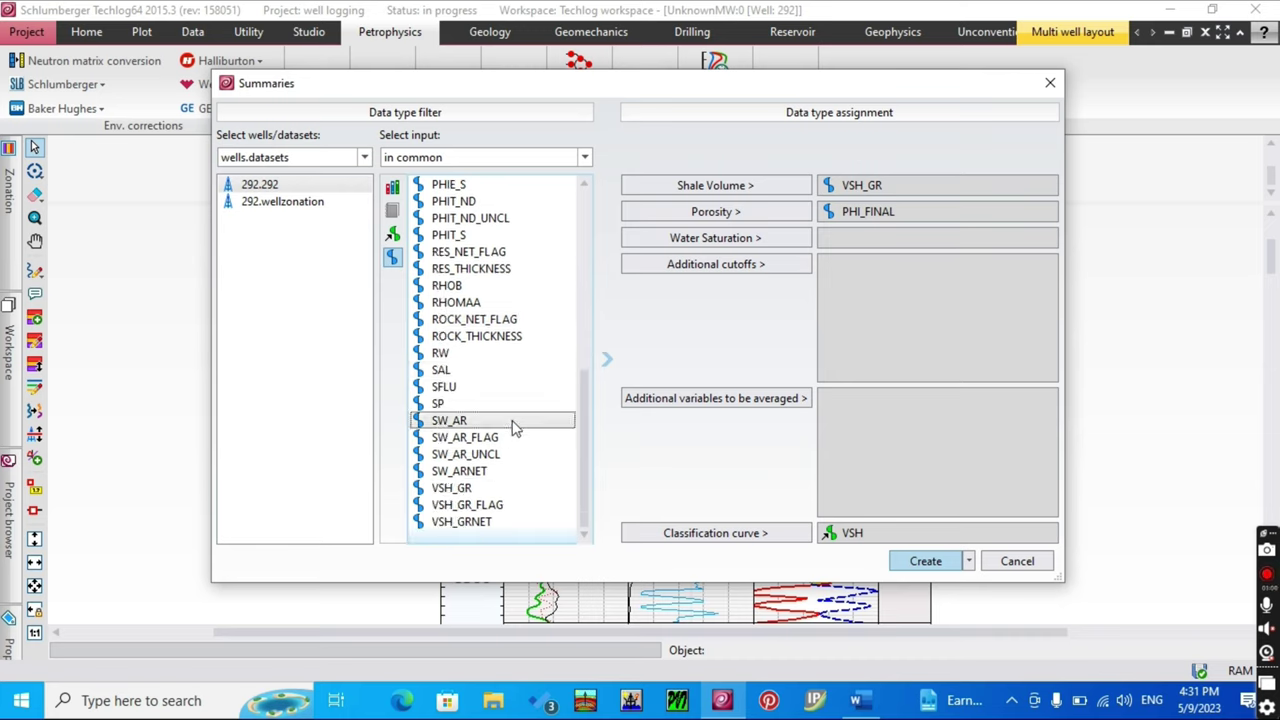
left_click(716, 240)
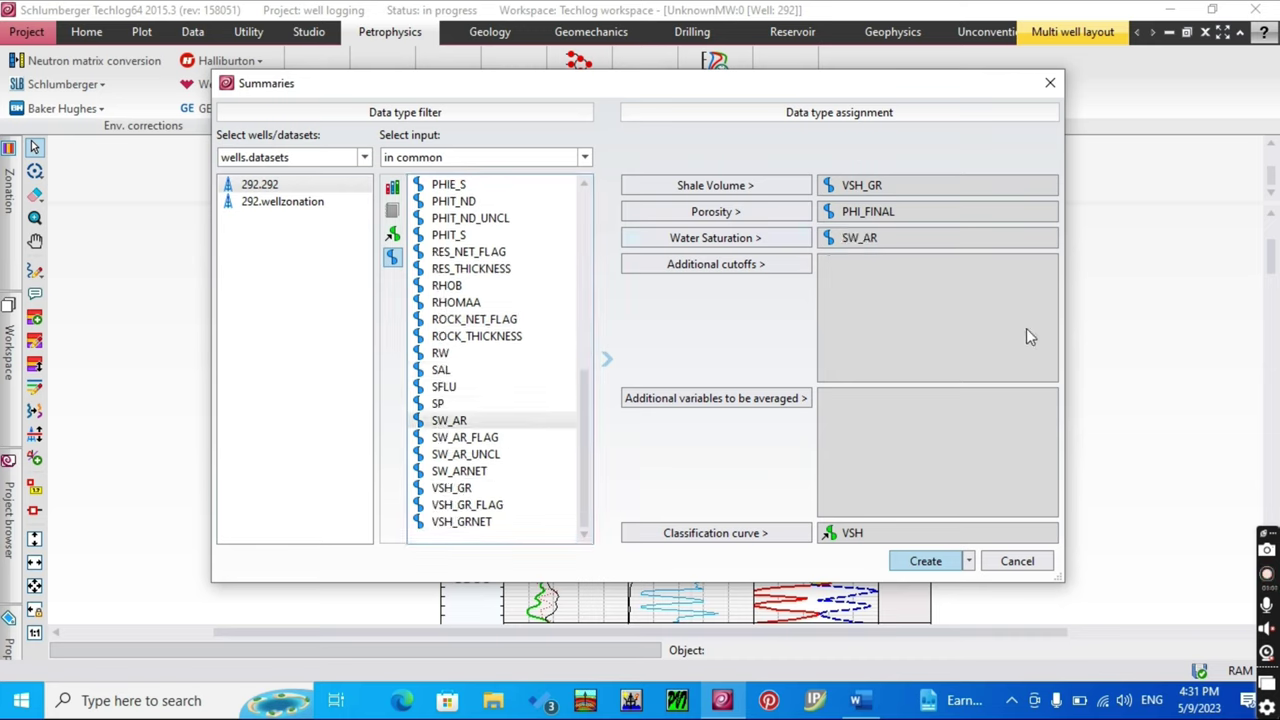
left_click(924, 562)
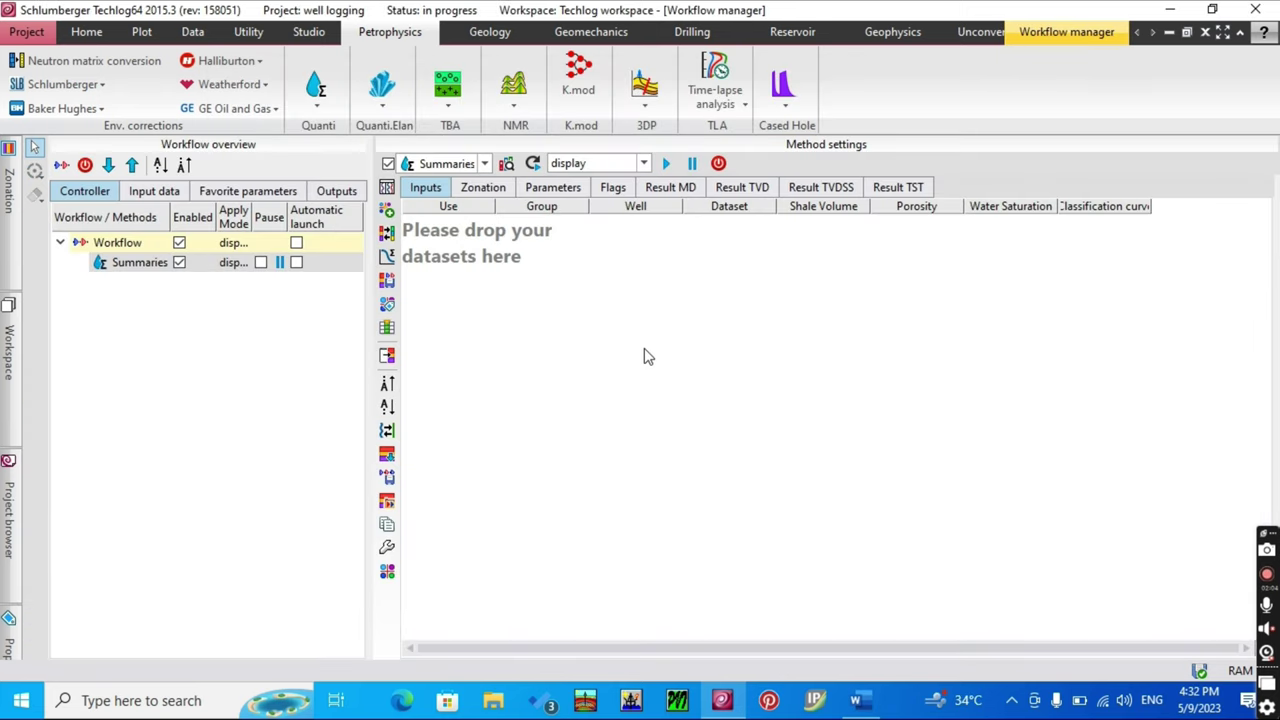
- Add well 292's dataset 292 to the Summaries method's inputs
left_click(7, 500)
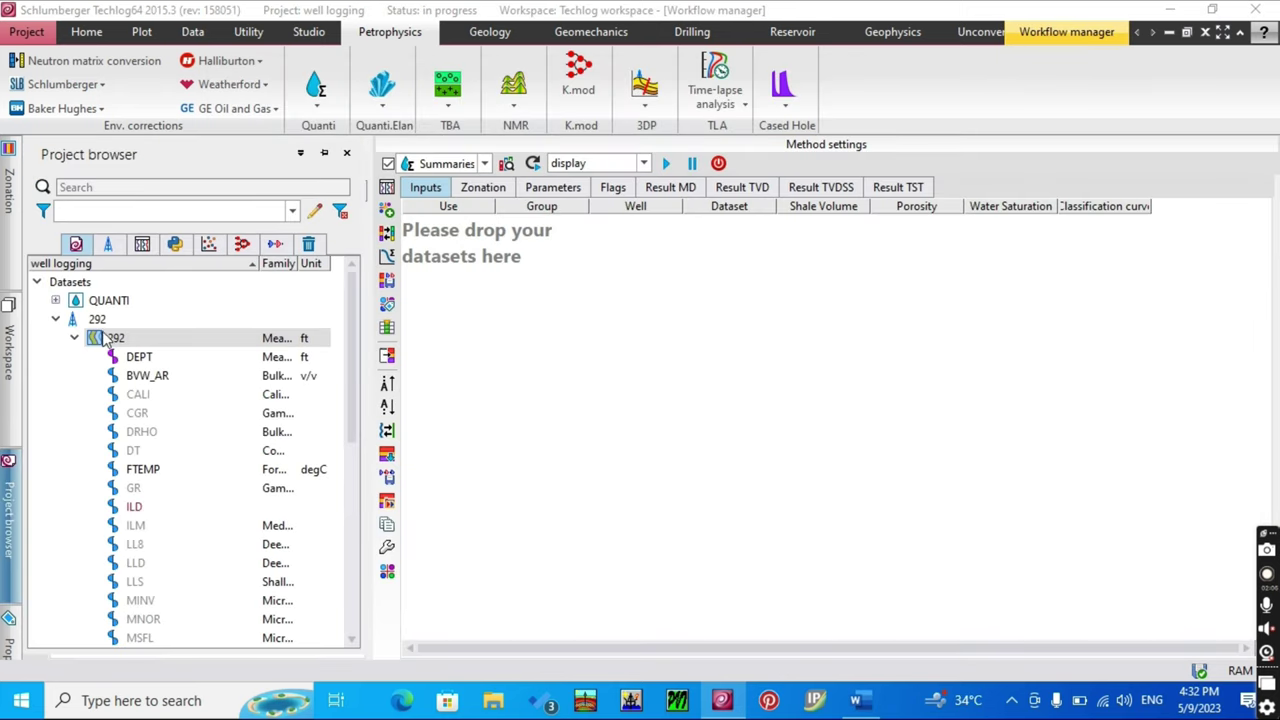
left_click(104, 320)
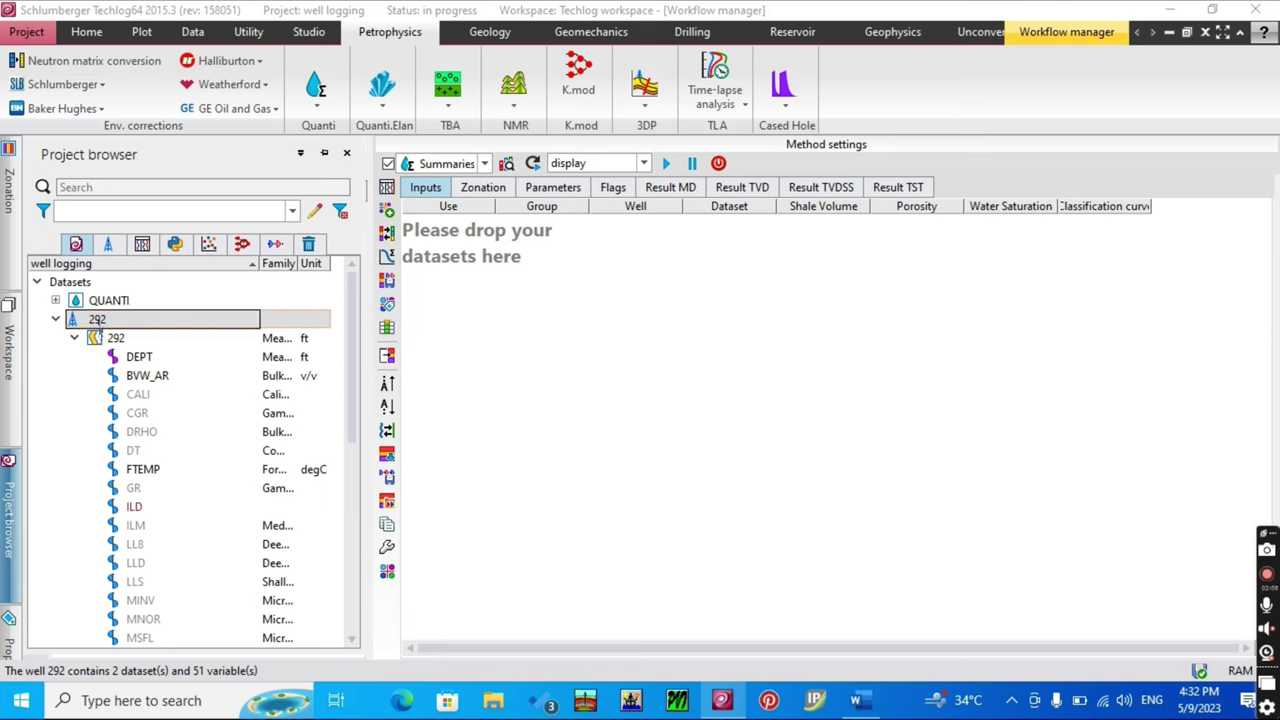
left_click_drag(115, 340, 553, 264)
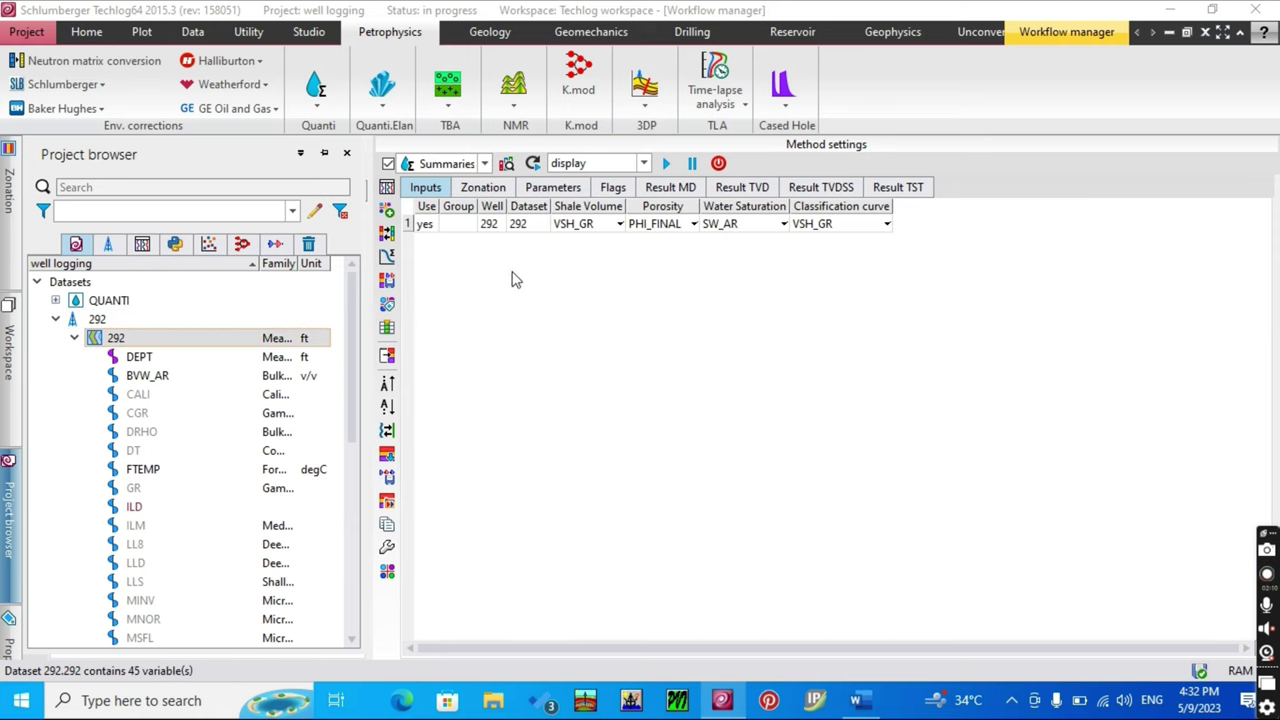
- Apply the wellzonation zonation to the Summaries method with only zone_5, zone_6 and zone_7 selected
left_click(484, 188)
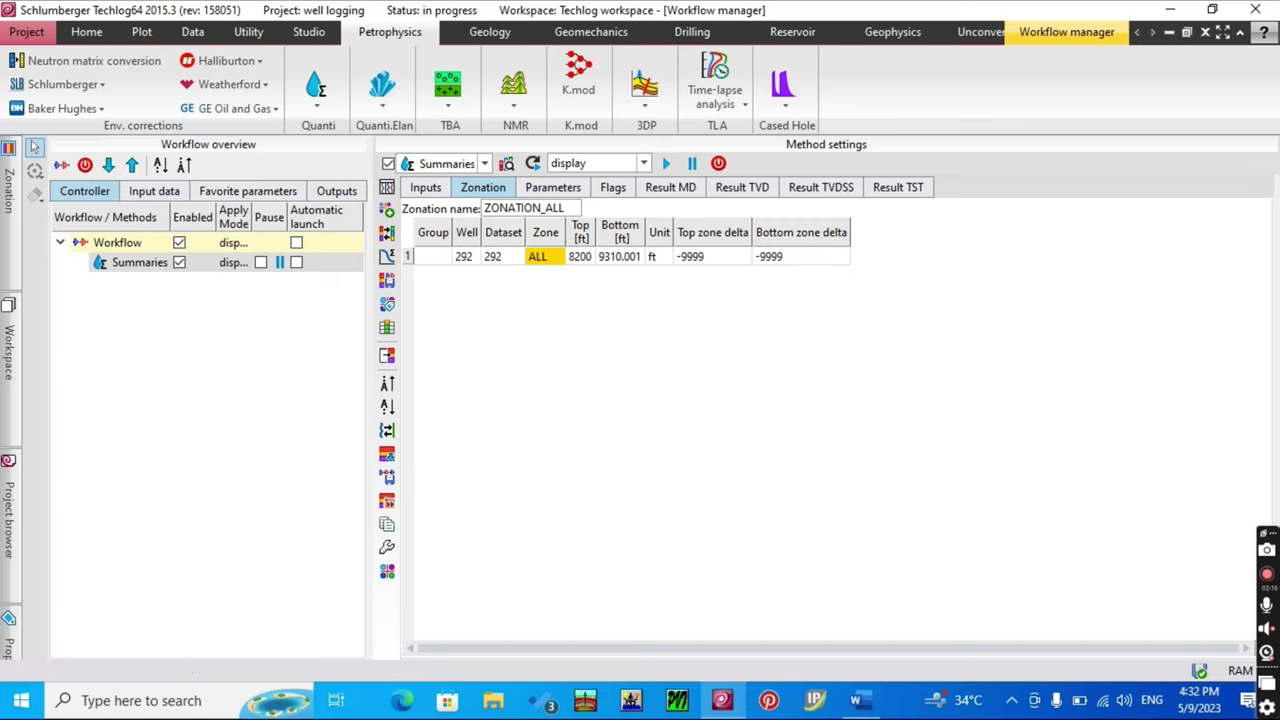
left_click(8, 185)
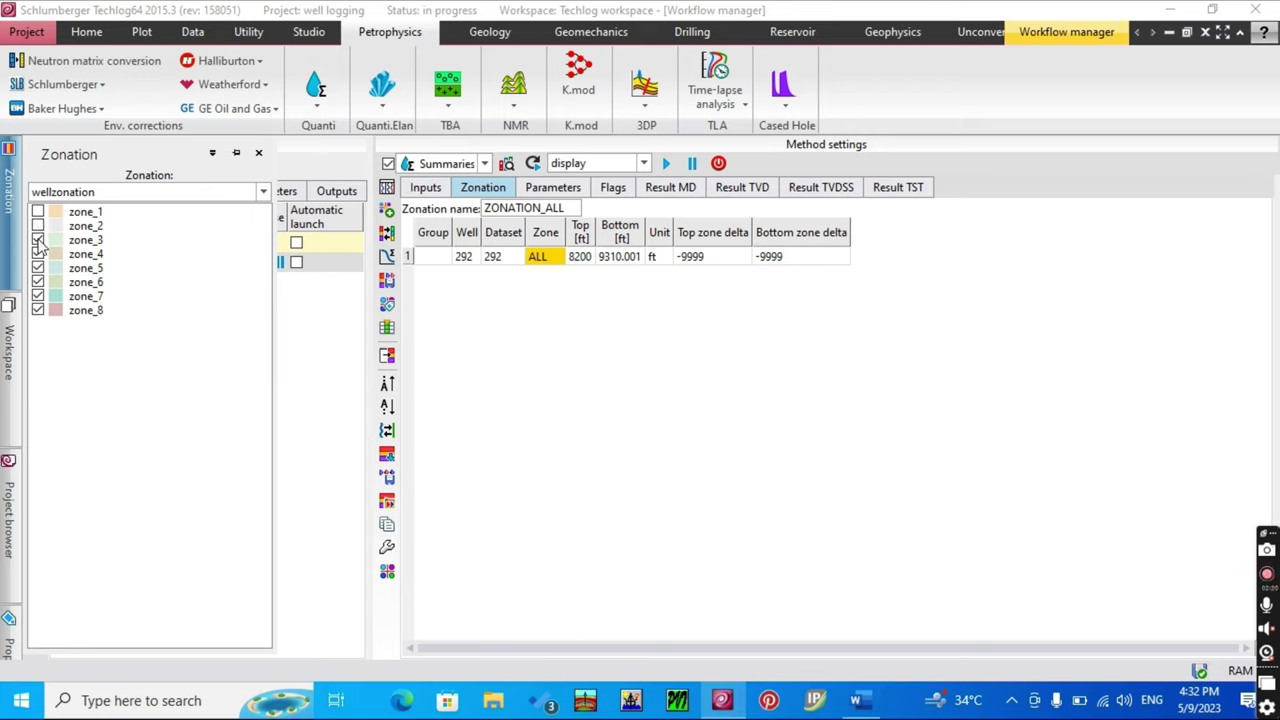
left_click(38, 254)
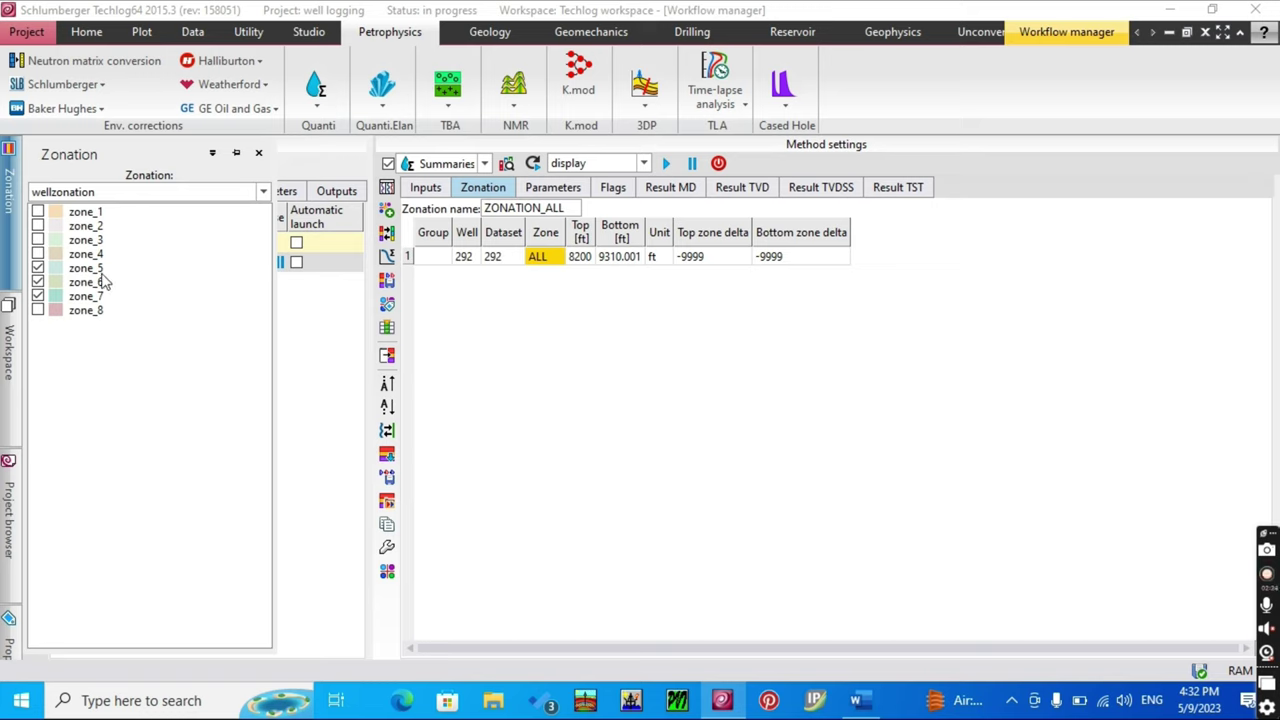
left_click(389, 355)
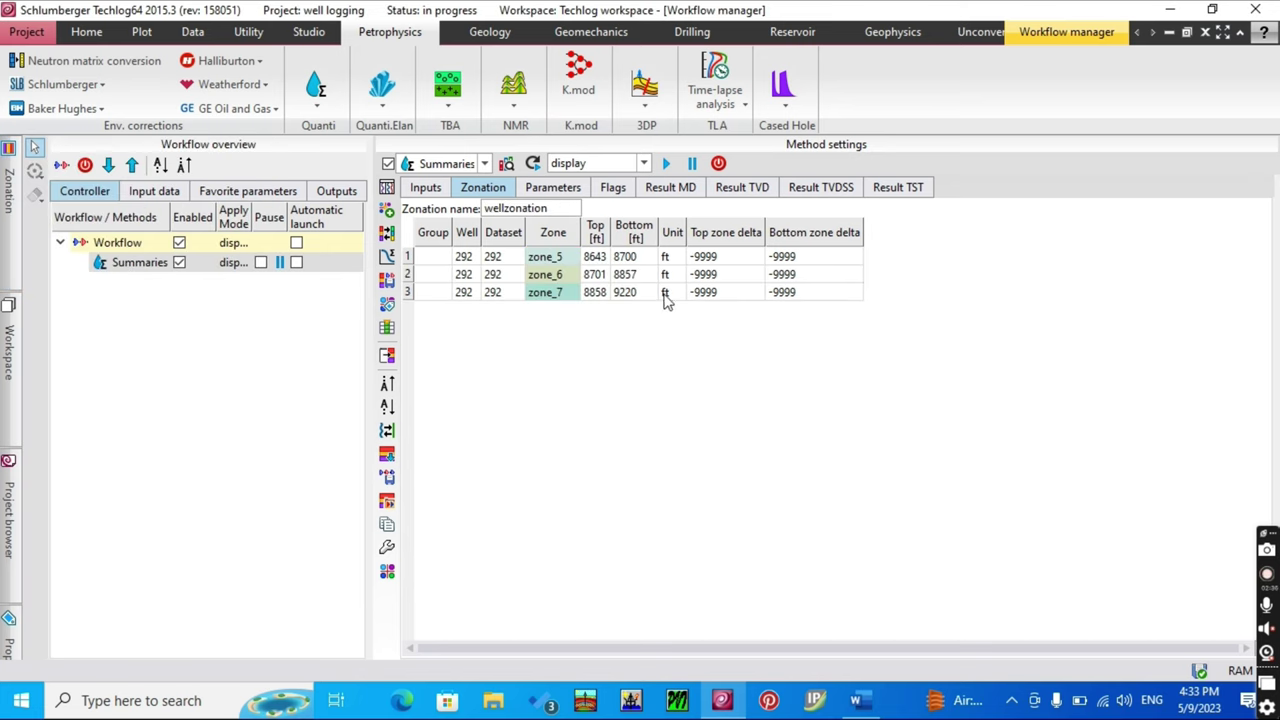
- Set zone_6's maximum shale volume cutoff to 0.35 in the Summaries parameters
left_click(565, 192)
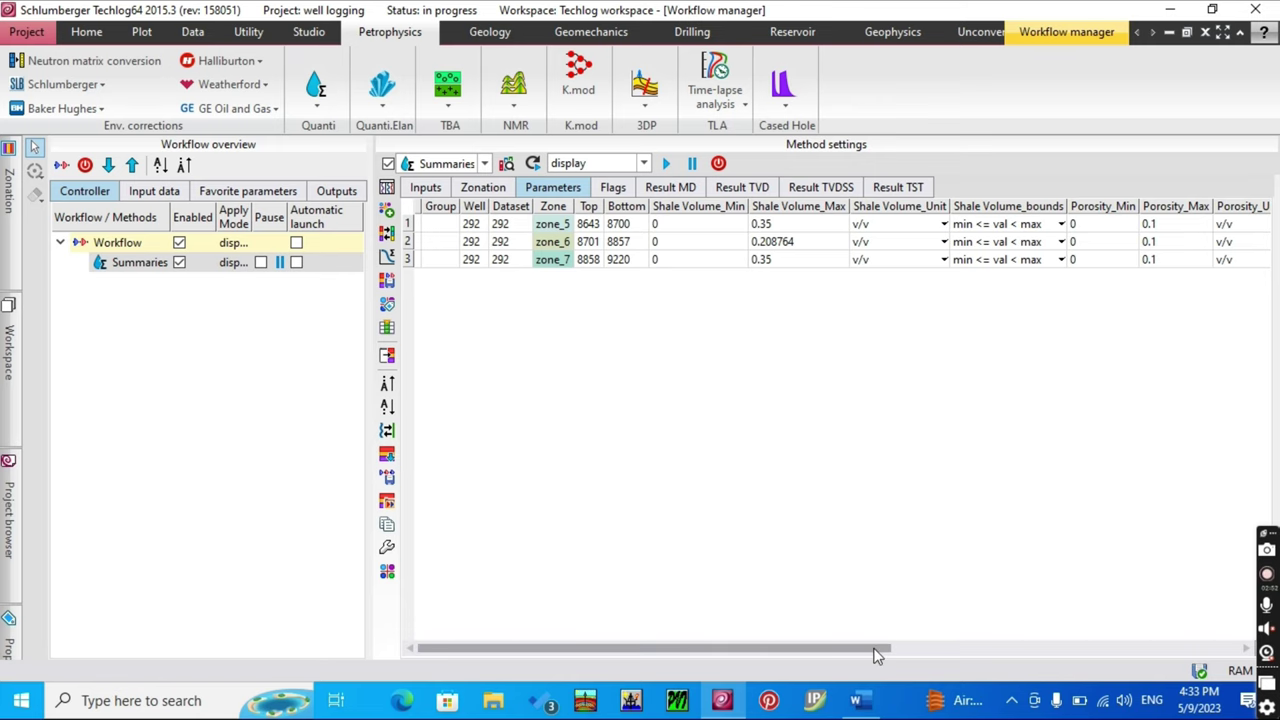
mouse_move(877, 649)
left_mouse_down()
mouse_move(927, 647)
mouse_move(893, 648)
left_mouse_up()
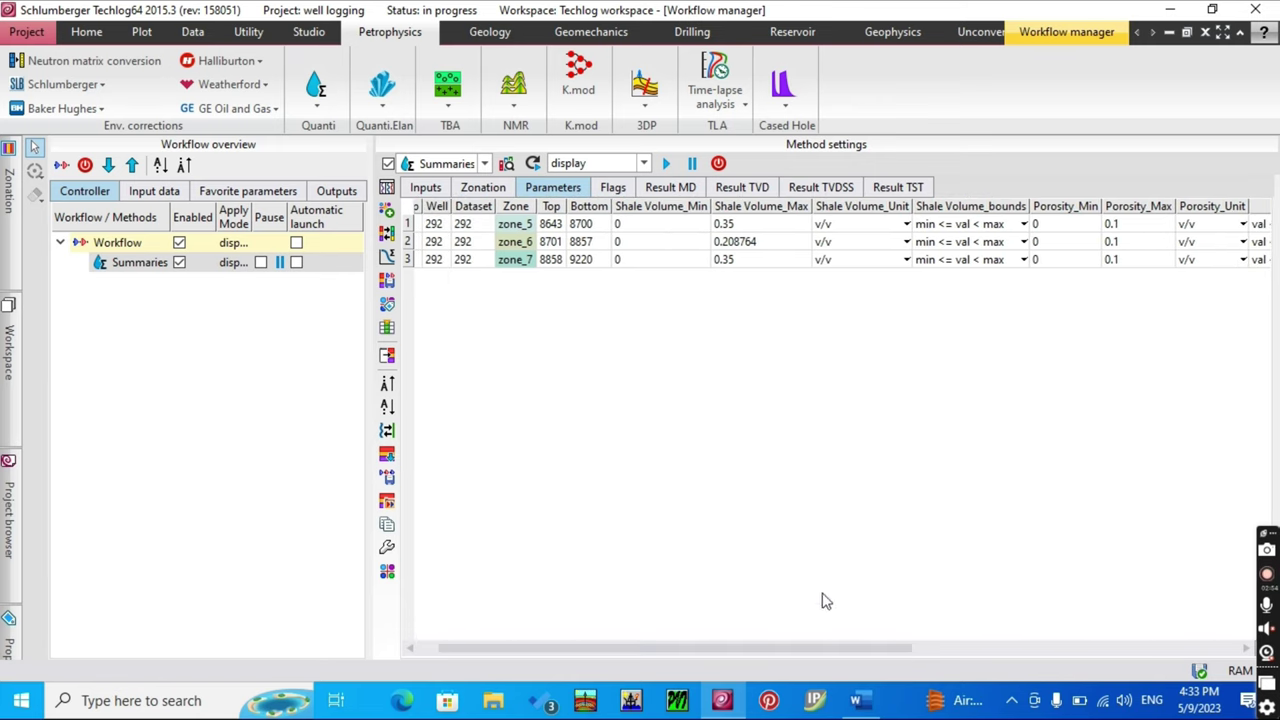
double_click(781, 239)
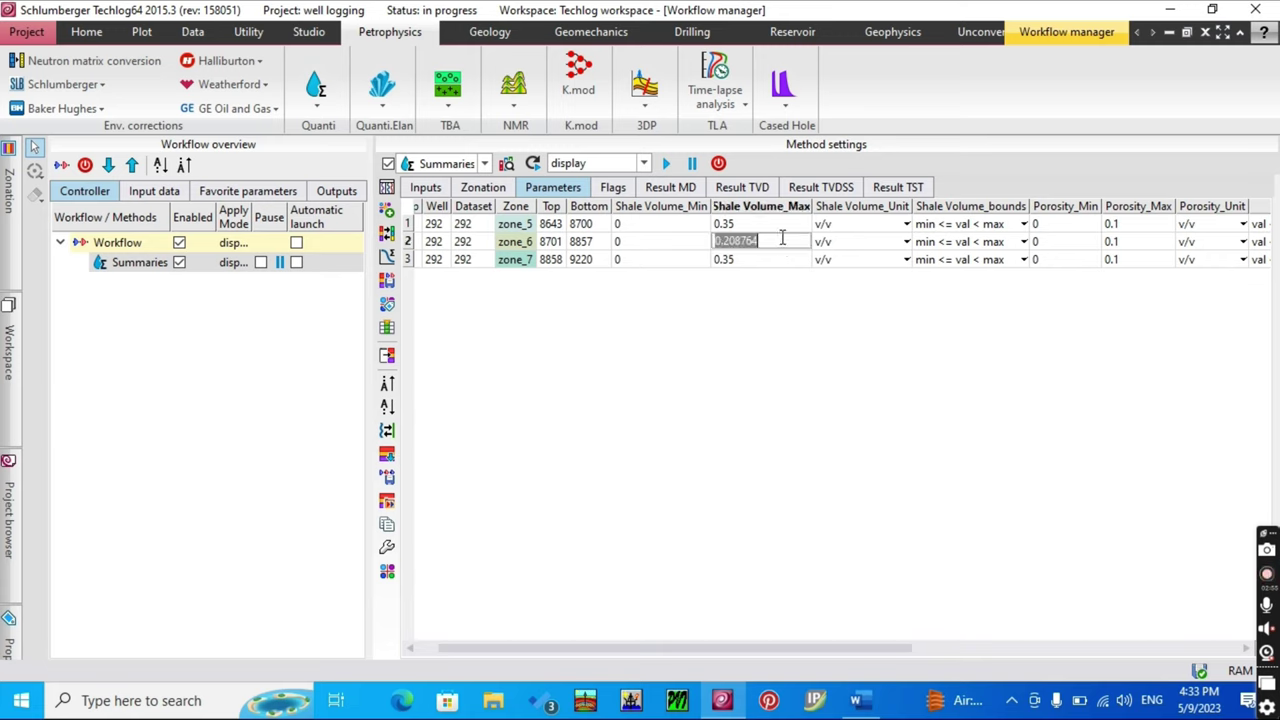
left_click(781, 238)
key("BackSpace")
key("BackSpace")
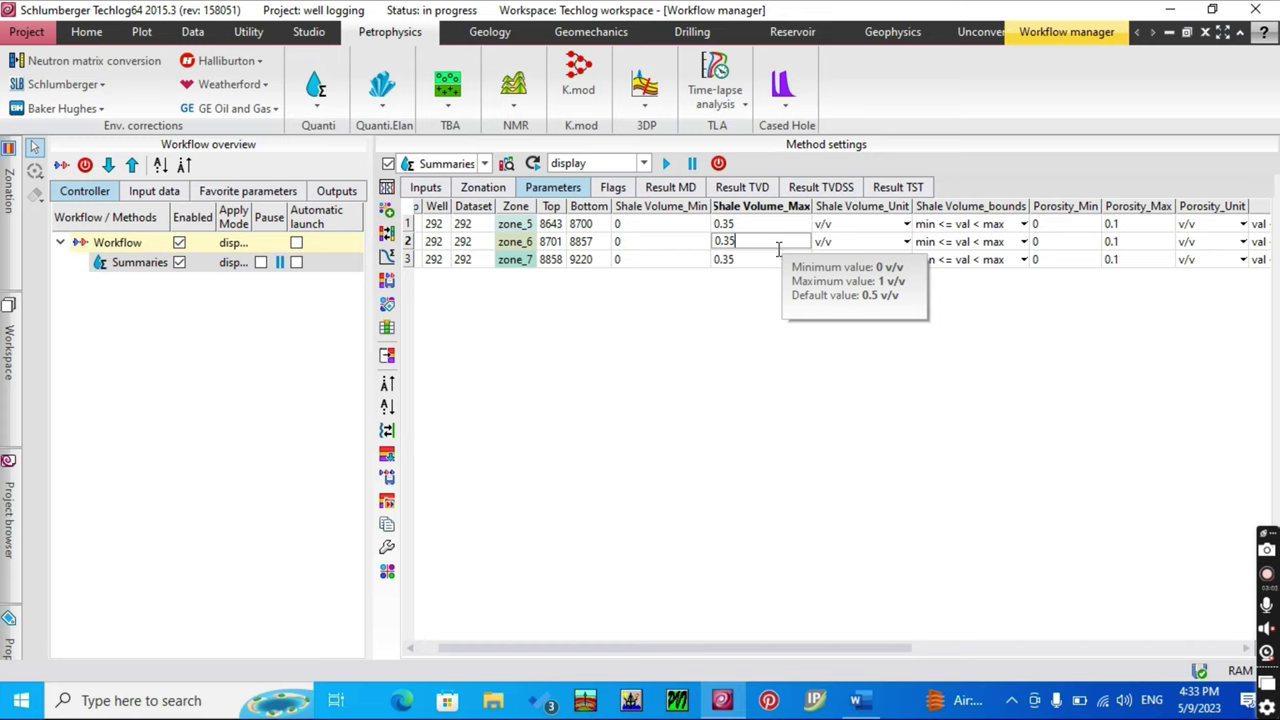
type("35")
key("Return")
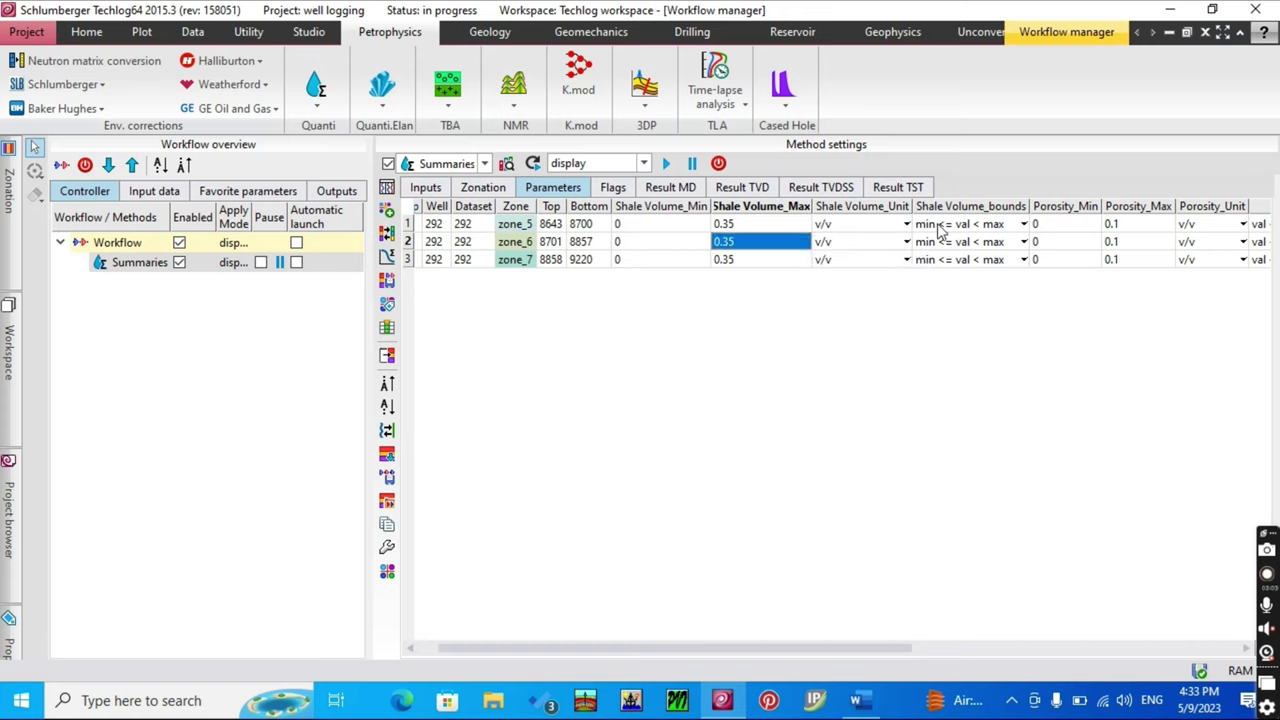
- Choose min <= val < max as zone_5's shale volume bounds in the Summaries parameters
left_click(999, 225)
left_click(1000, 226)
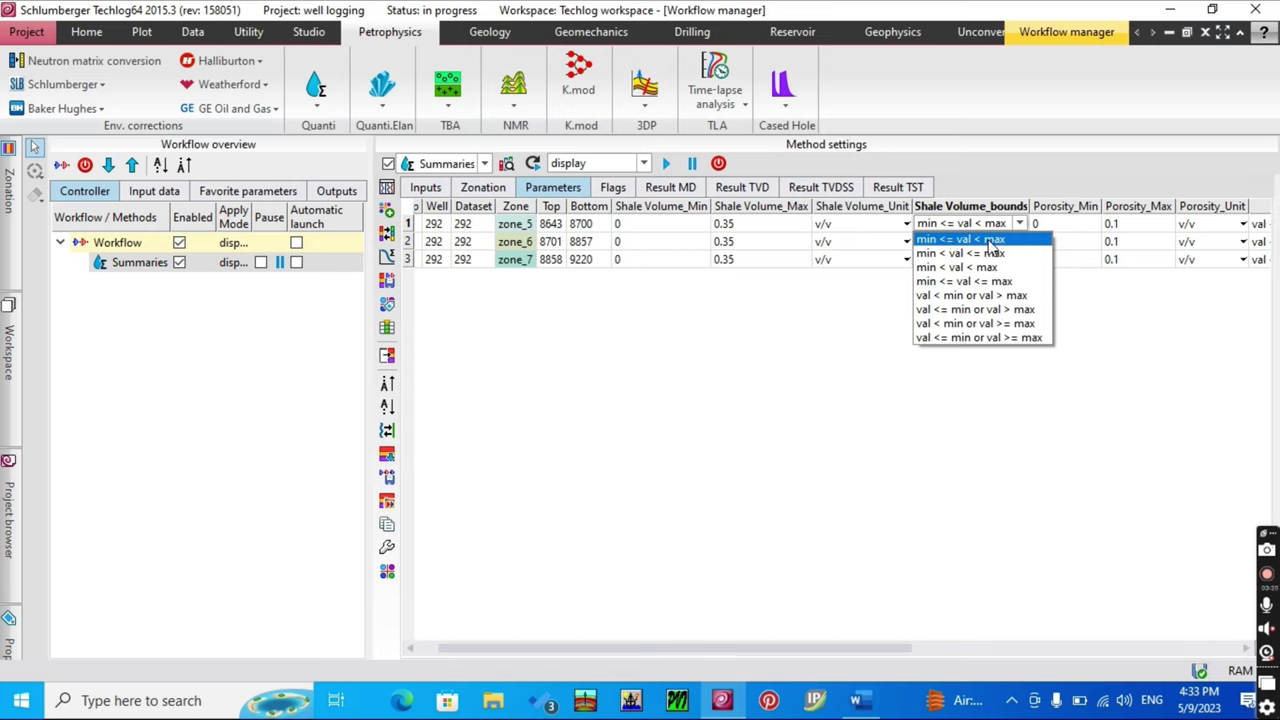
left_click(994, 241)
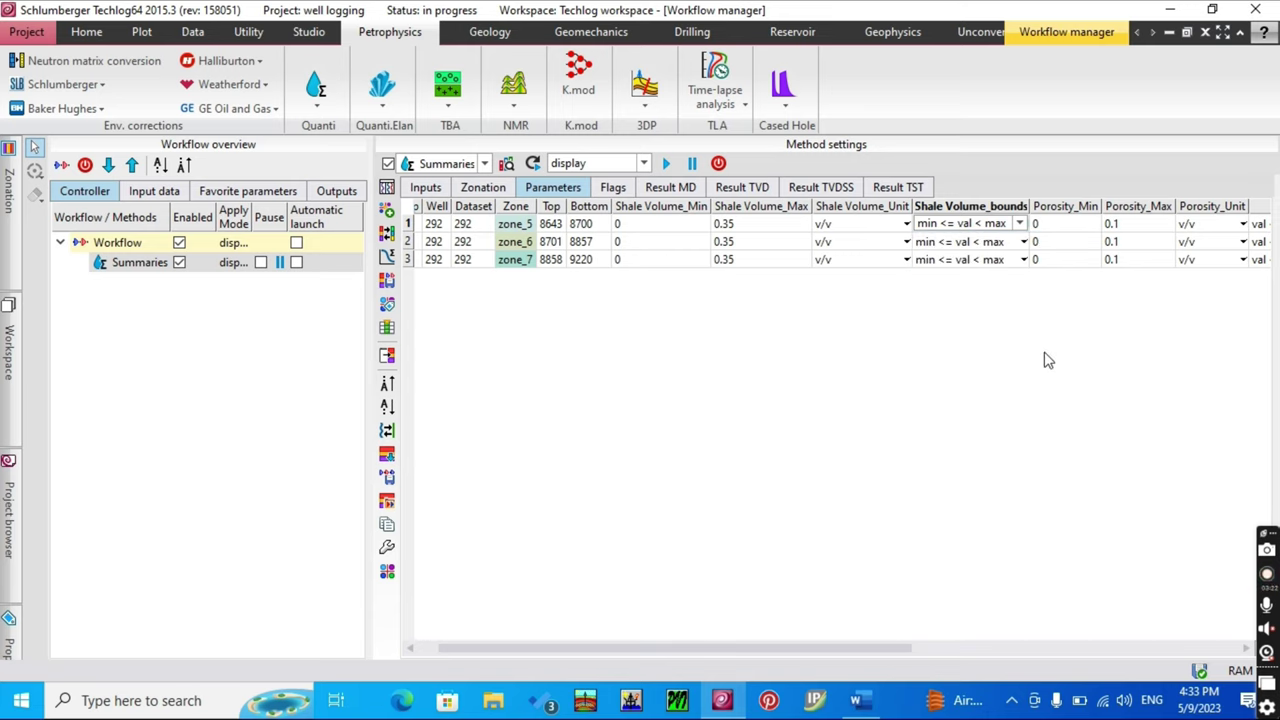
- Choose val < min or val > max as zone_5's porosity bounds in the Summaries parameters
left_click_drag(903, 655, 1097, 652)
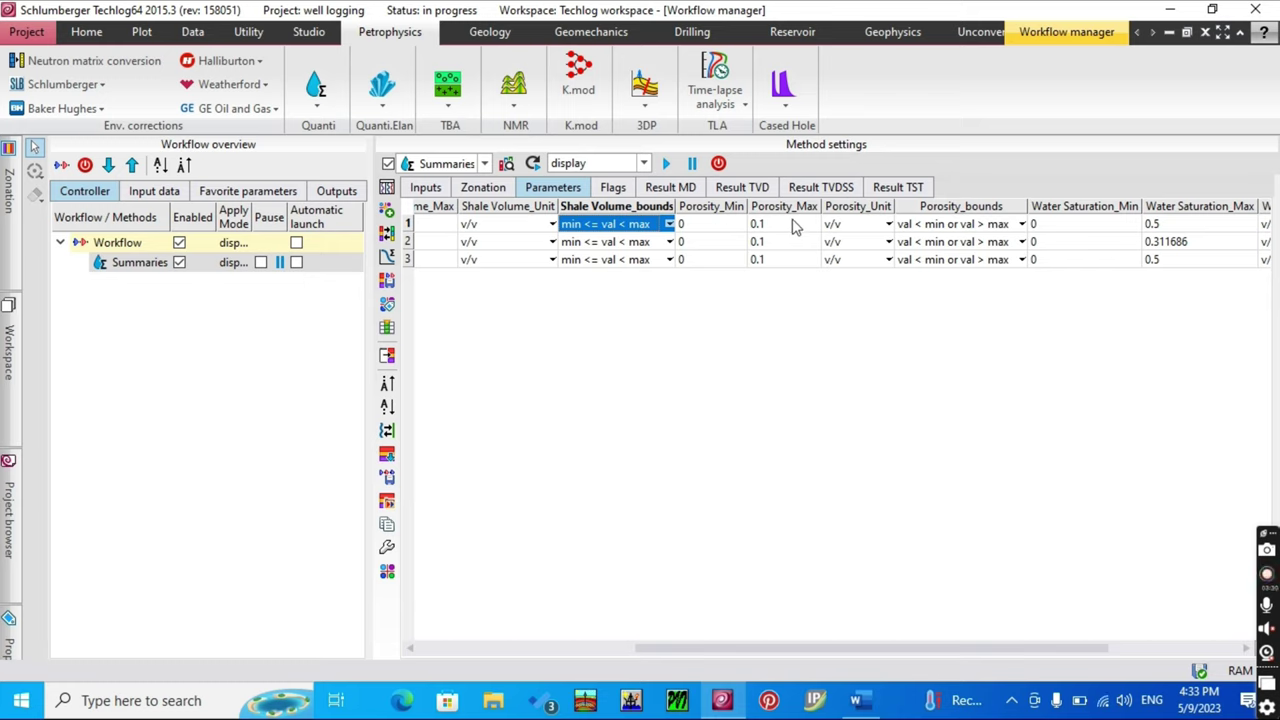
mouse_move(795, 228)
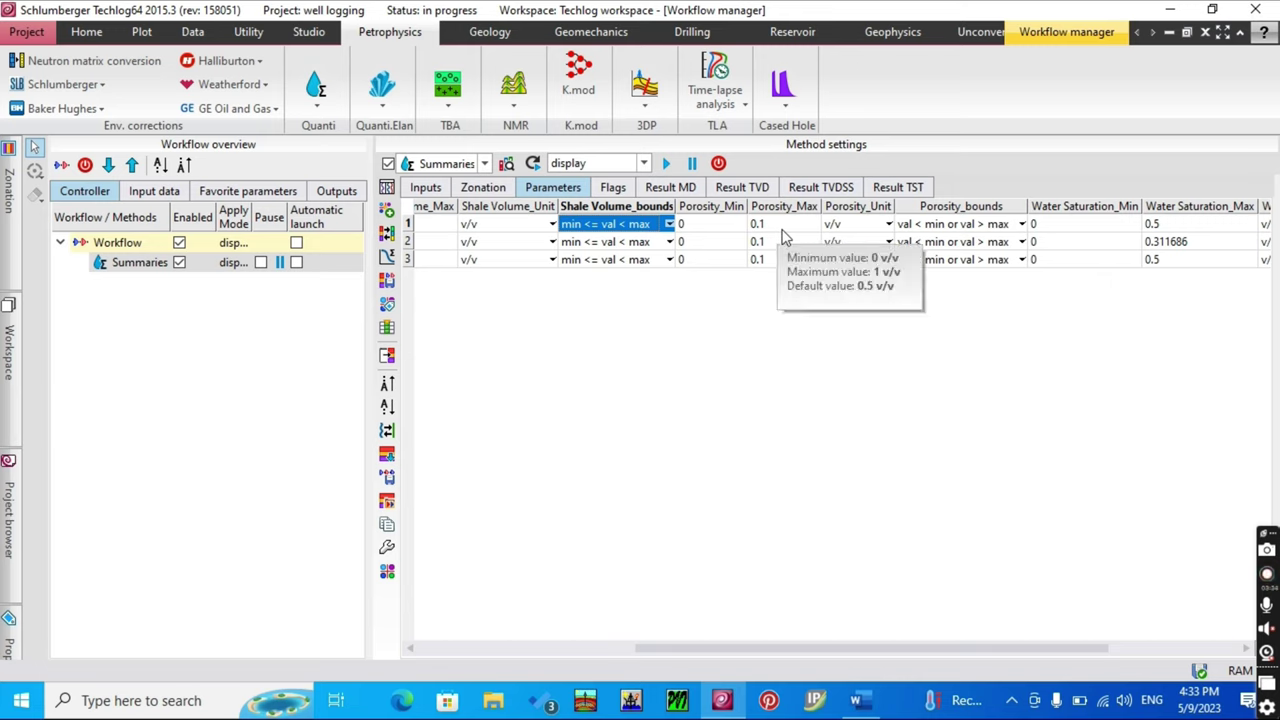
left_click(998, 226)
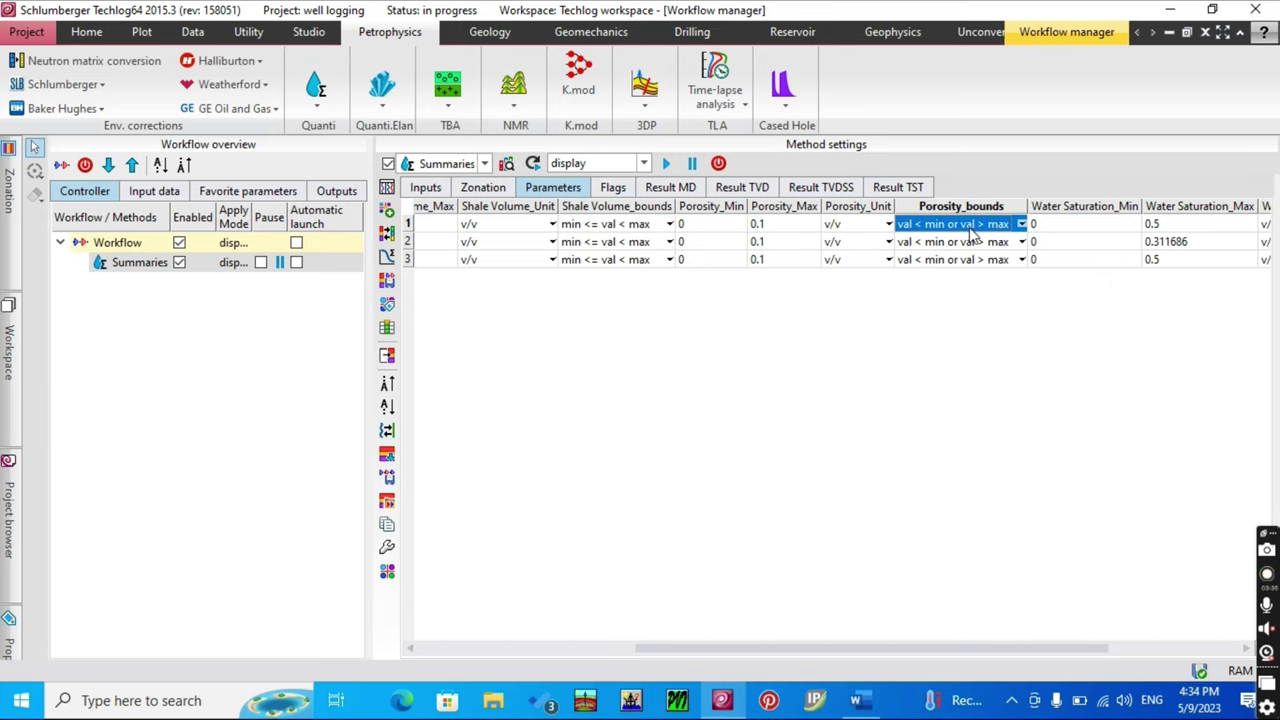
left_click(993, 226)
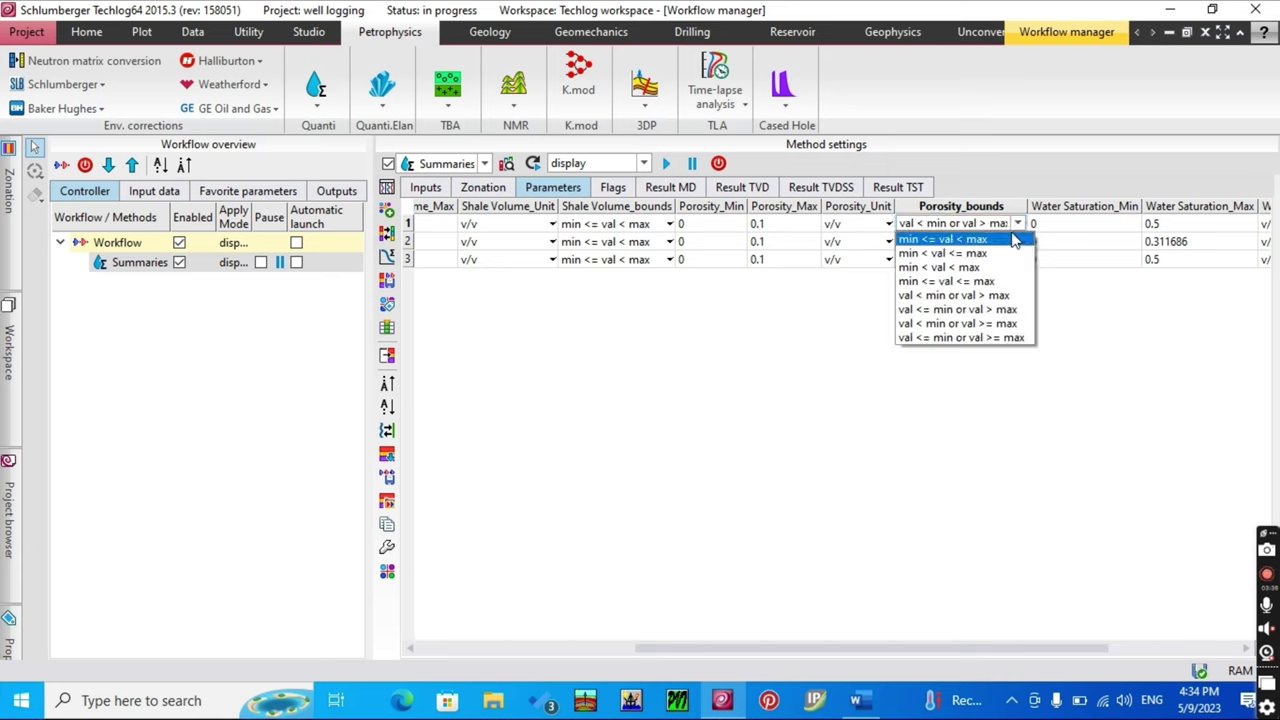
left_click(993, 297)
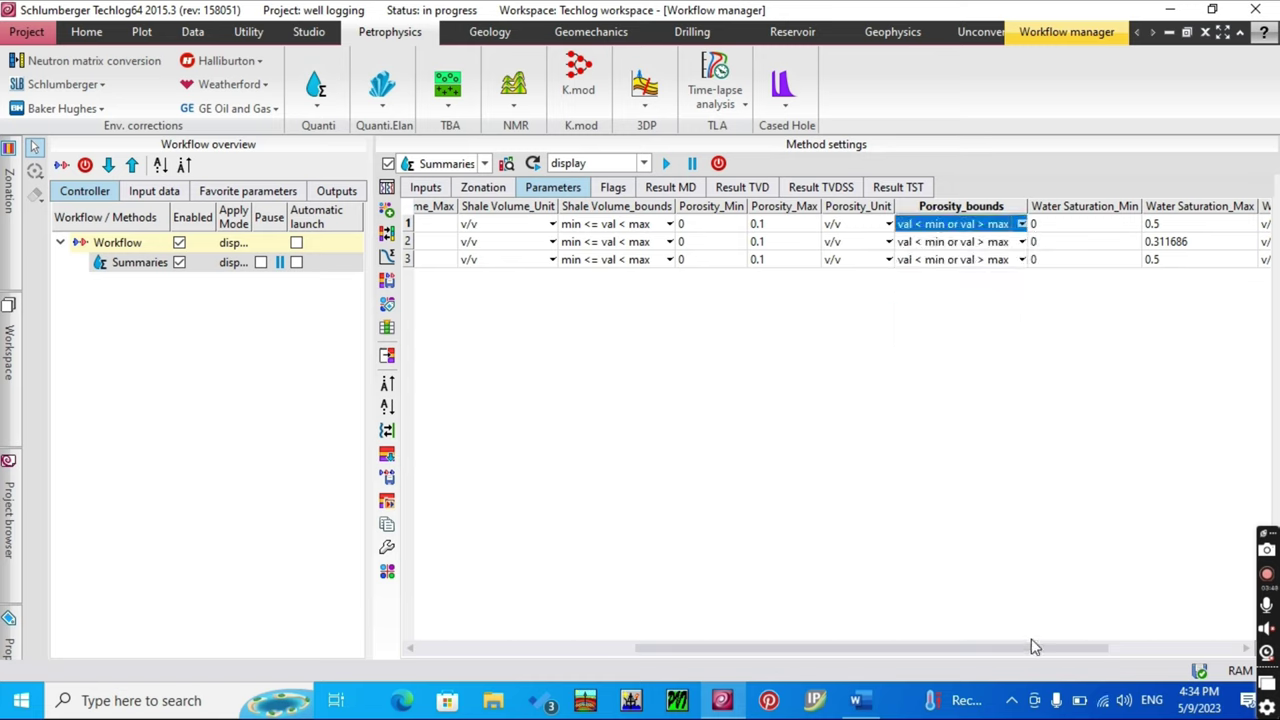
- Set zone_6's maximum water saturation cutoff to 0.5 in the Summaries parameters
left_click_drag(1080, 641, 1118, 631)
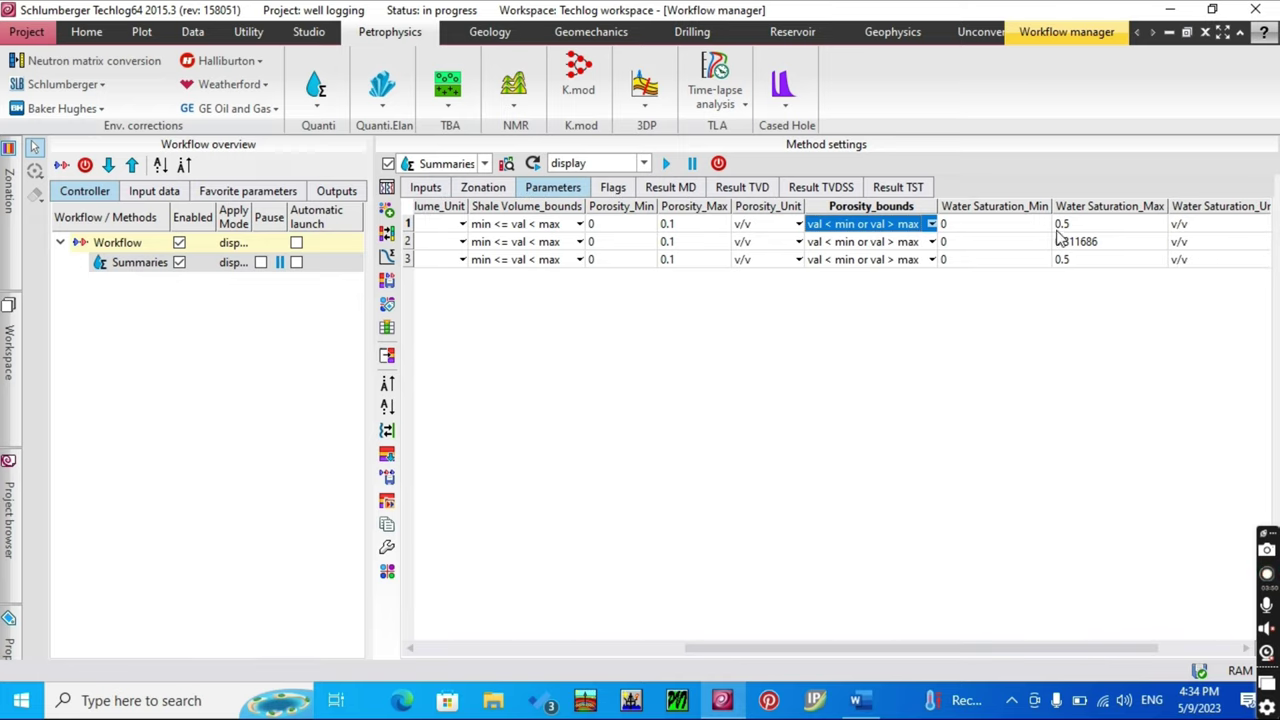
left_click(1121, 242)
left_click(1121, 239)
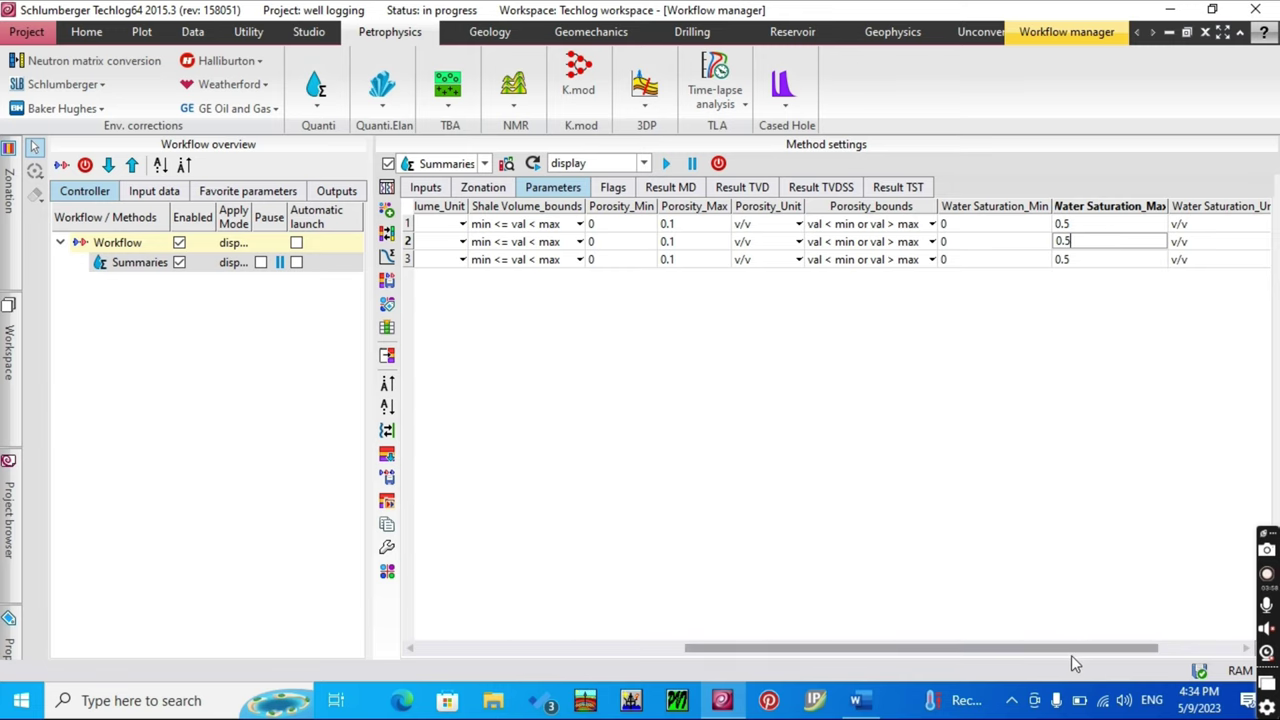
left_click_drag(1073, 650, 1157, 646)
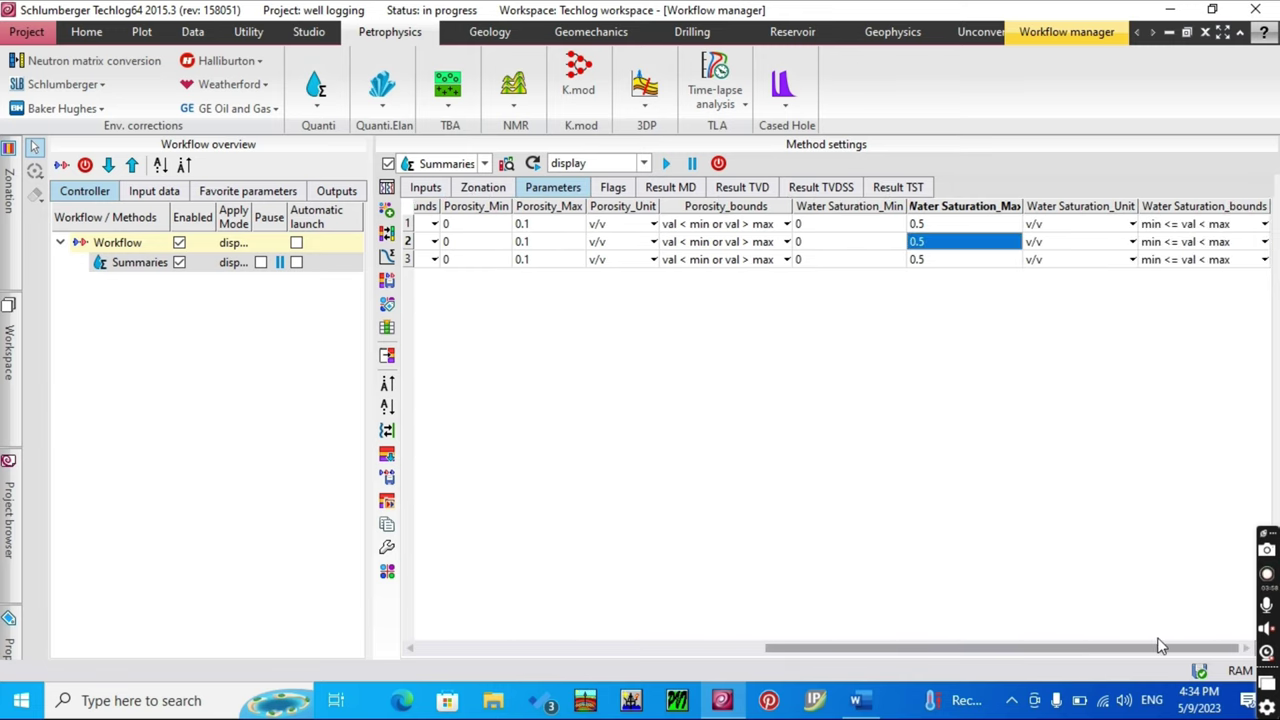
left_click(1230, 228)
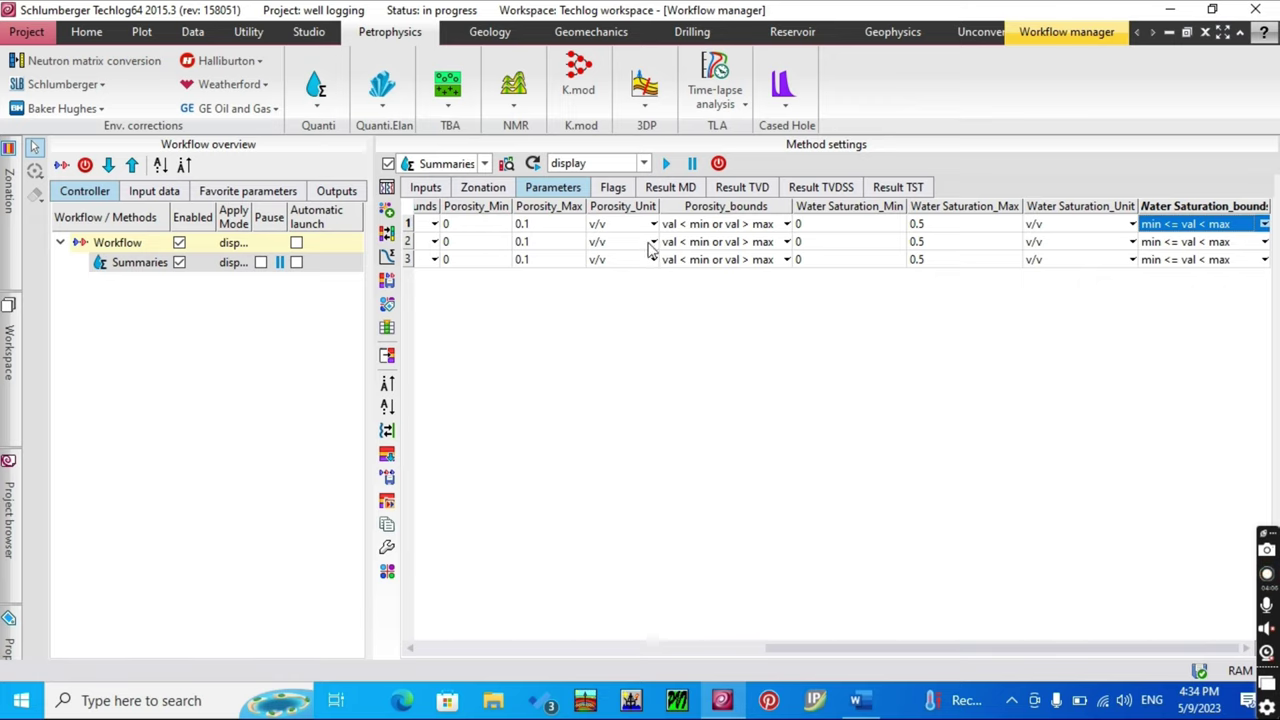
- Exclude TVD and TVDSS from the Summaries results to save, keeping only MD, and run the method
left_click(613, 188)
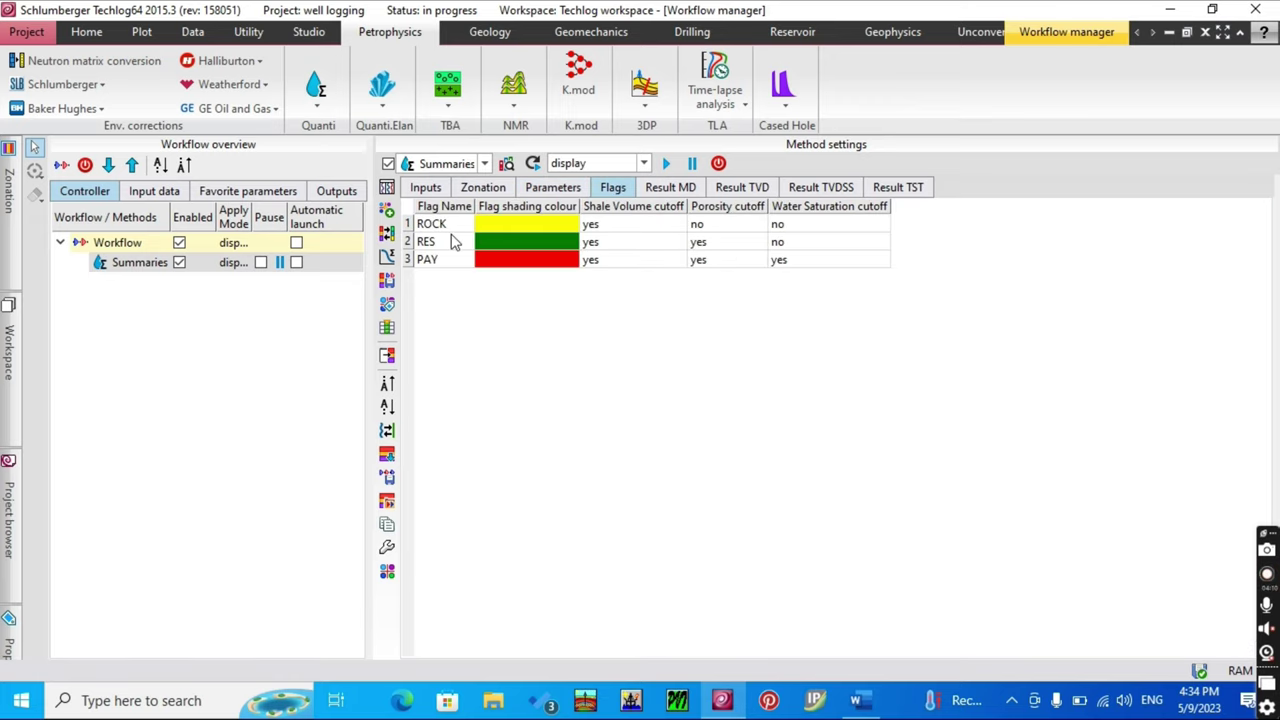
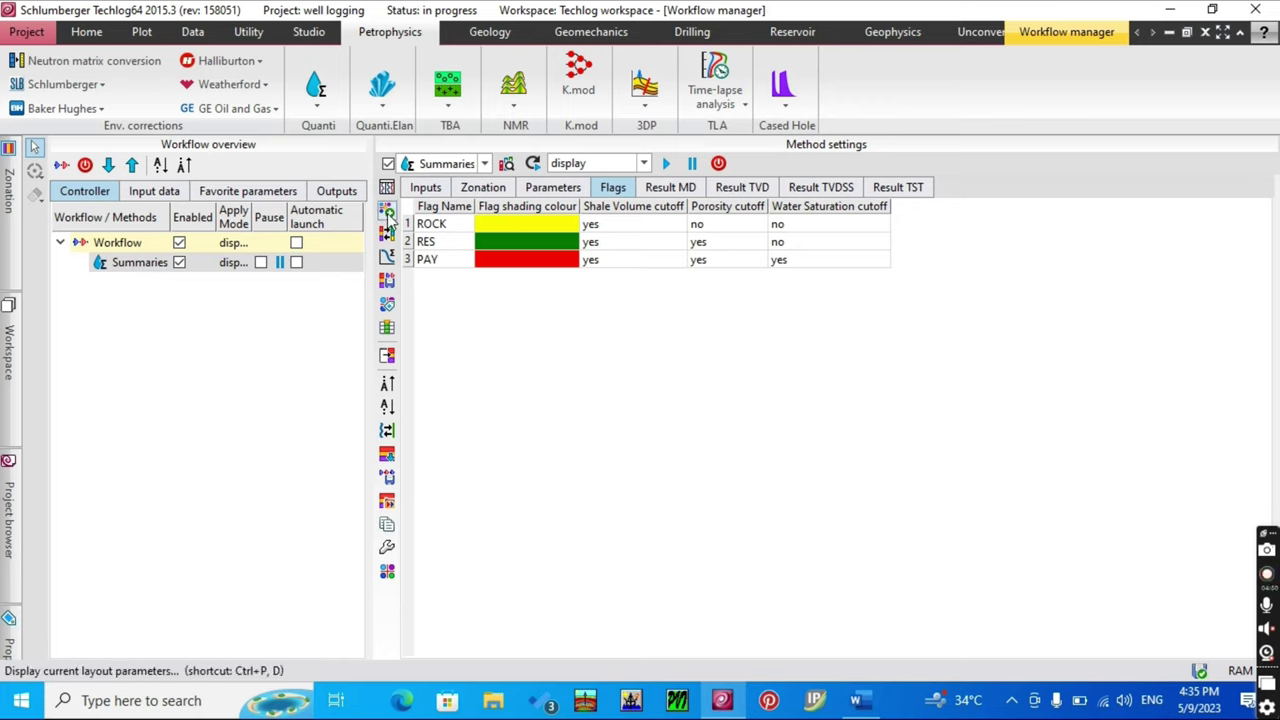
left_click(387, 282)
left_click(471, 238)
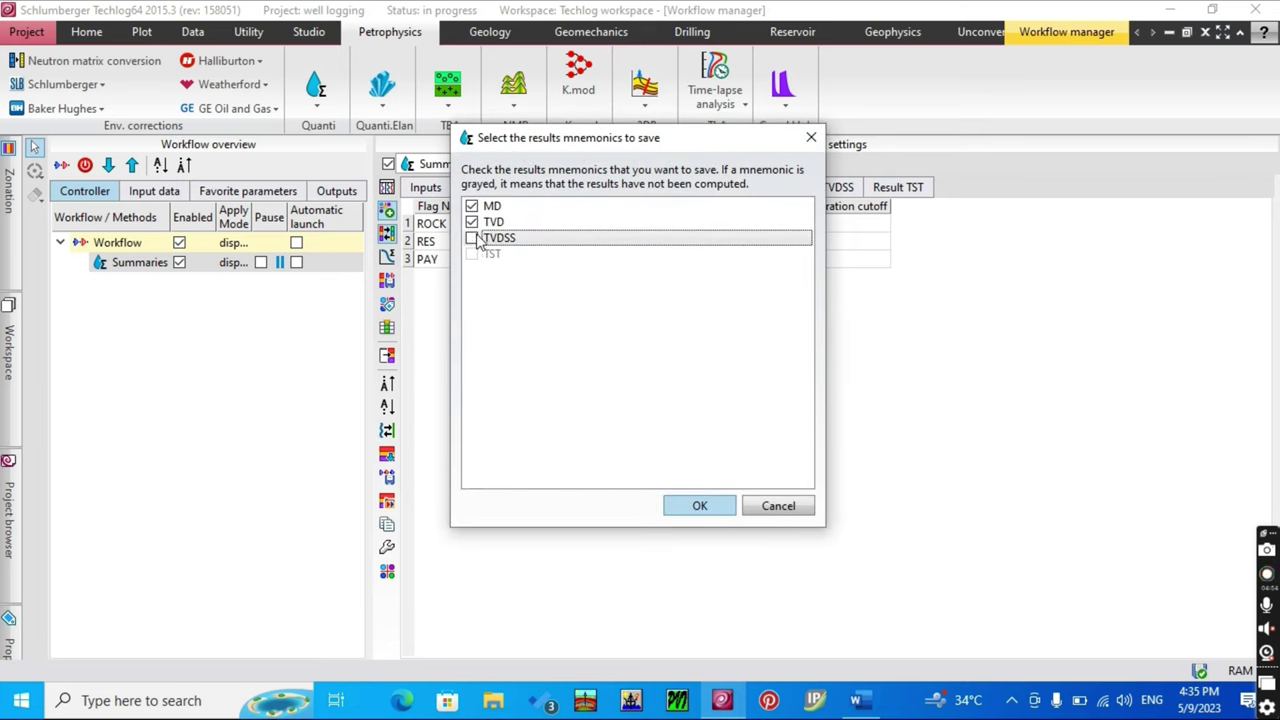
left_click(471, 222)
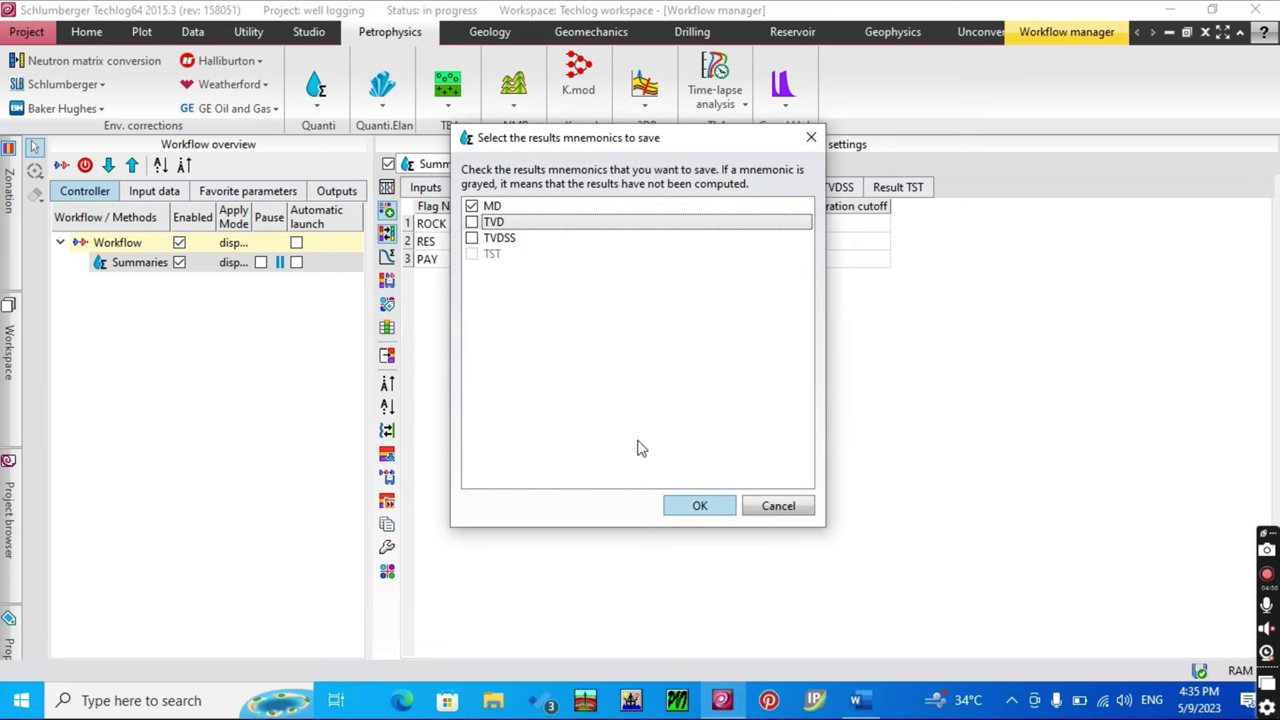
left_click(700, 506)
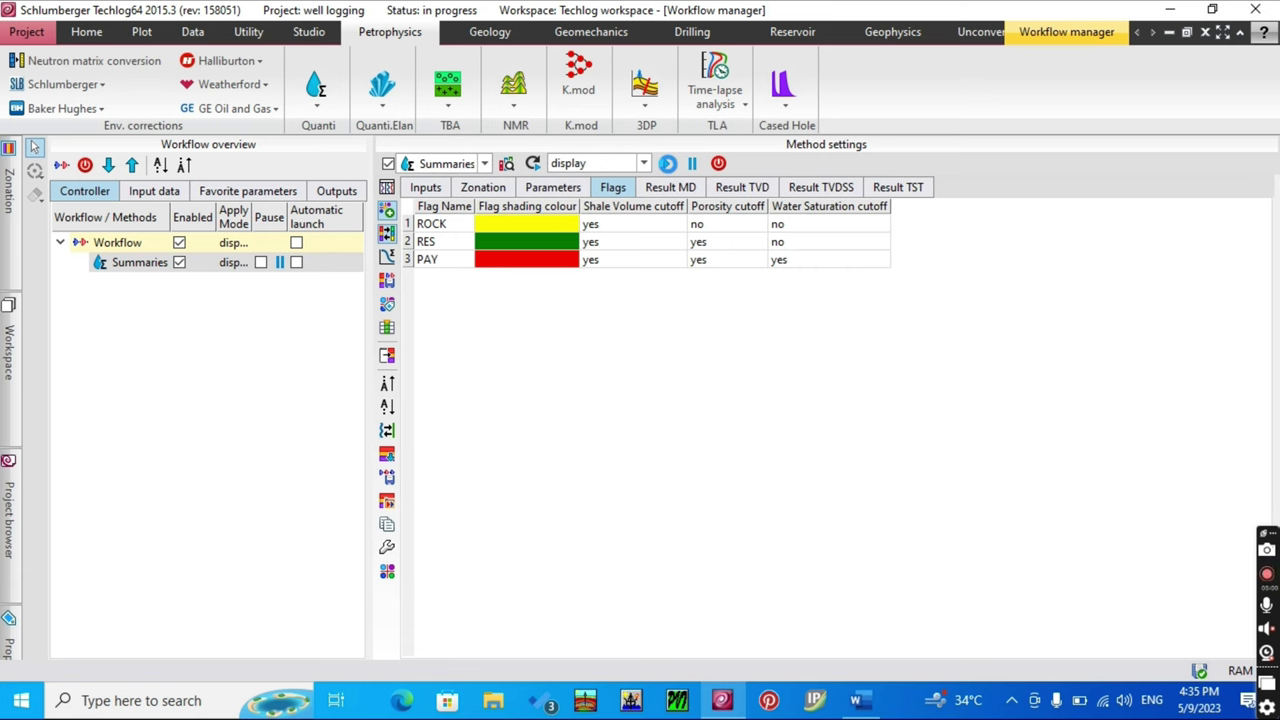
left_click(667, 164)
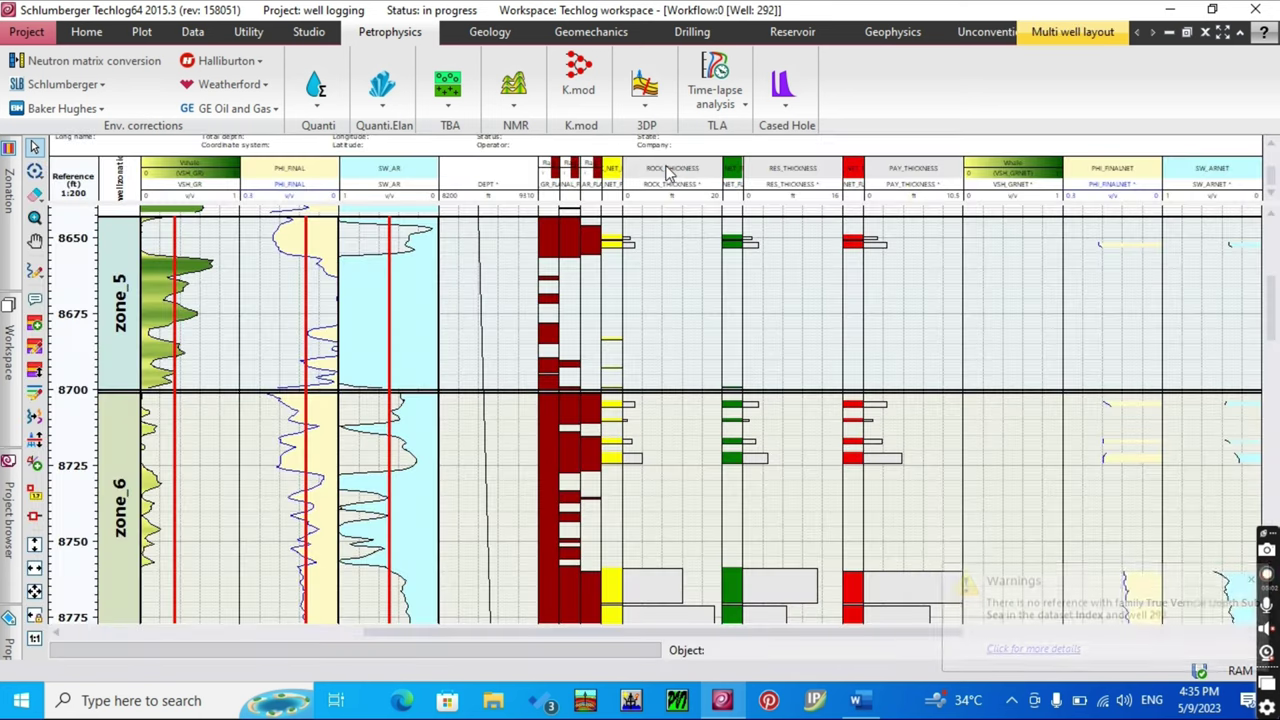
left_click(1250, 582)
- Examine the rock, reservoir and pay flags and thicknesses from zone_5 to zone_7 in well 292's layout, and close the layout
scroll(610, 340, "up", 1)
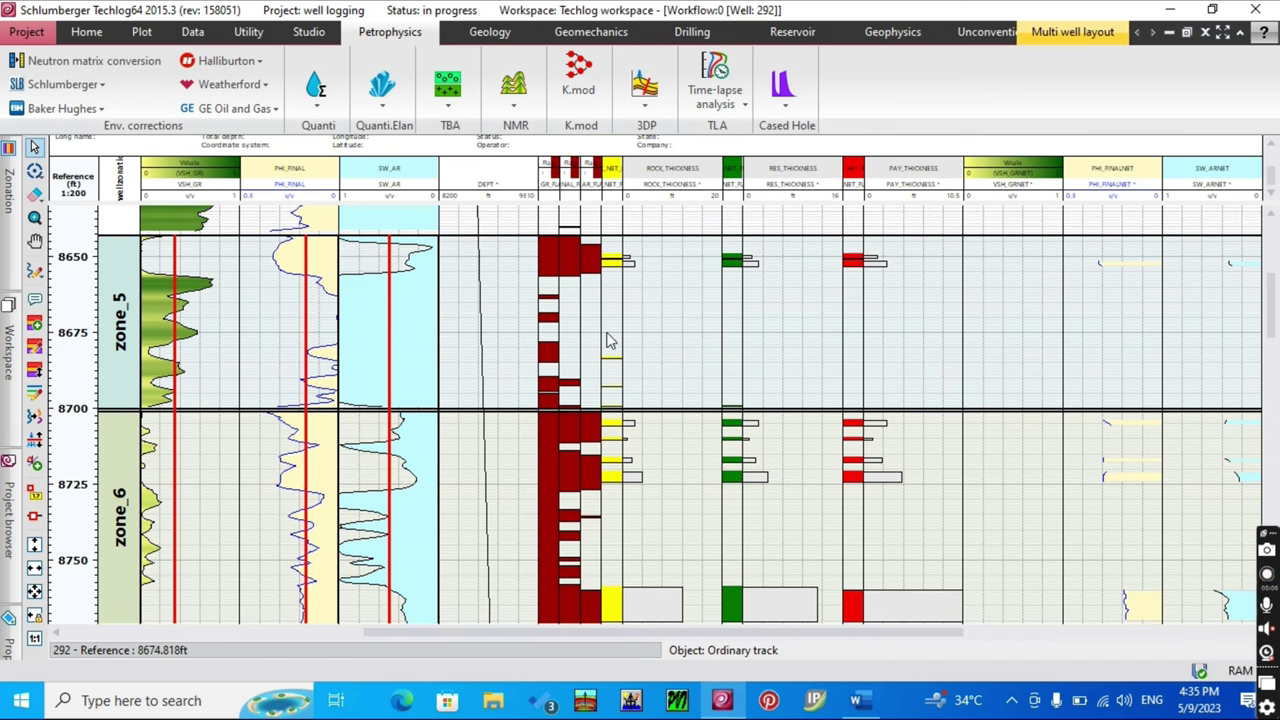
scroll(650, 330, "down", 1)
scroll(780, 297, "up", 1)
scroll(791, 326, "down", 2)
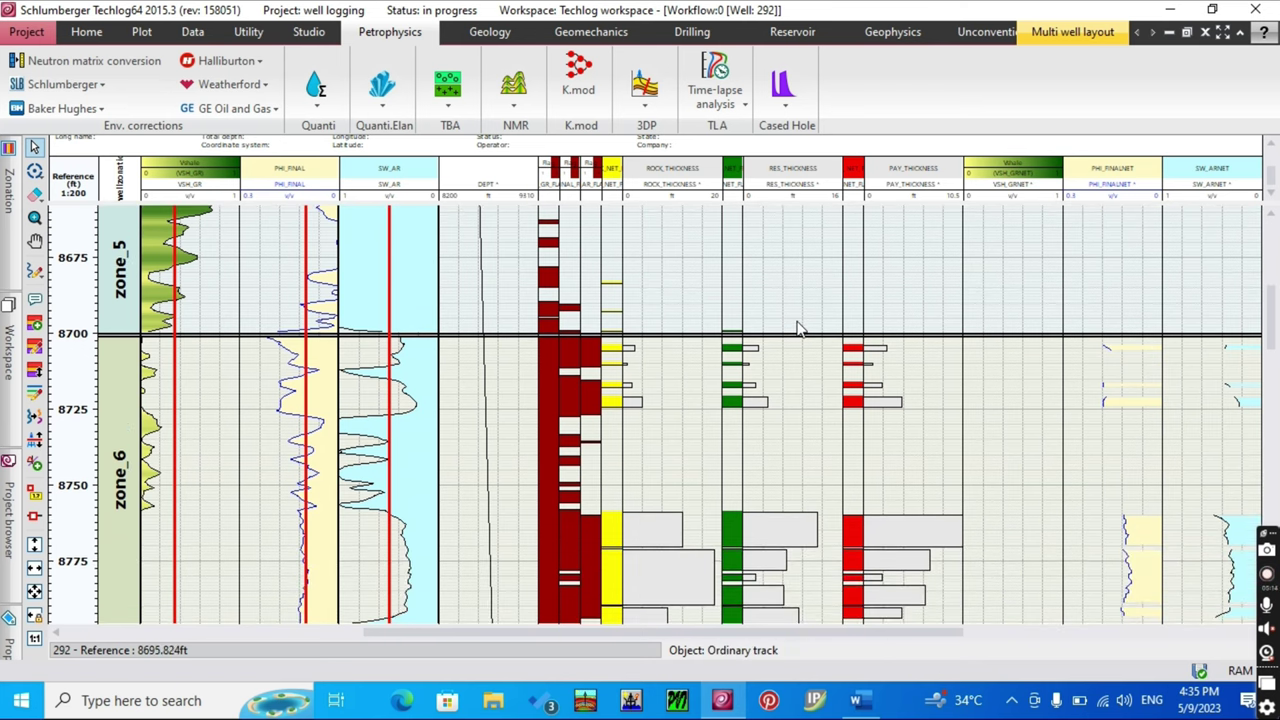
scroll(798, 328, "down", 2)
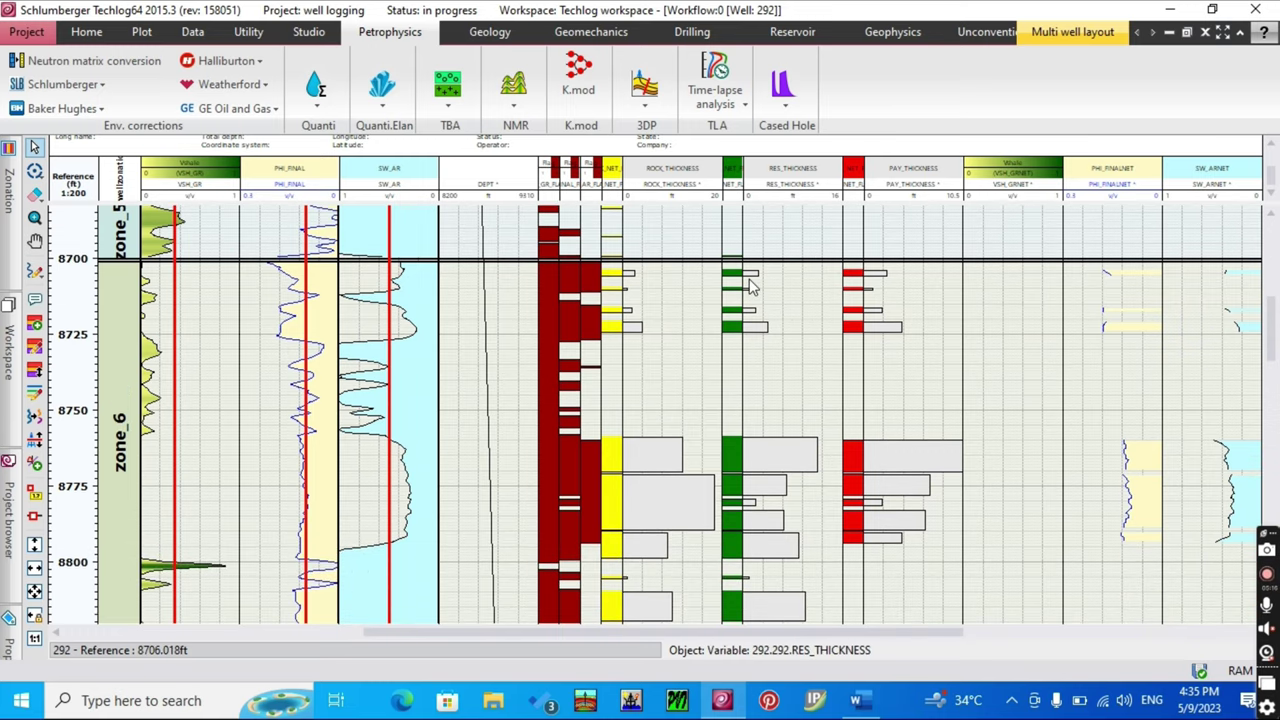
scroll(852, 330, "down", 2)
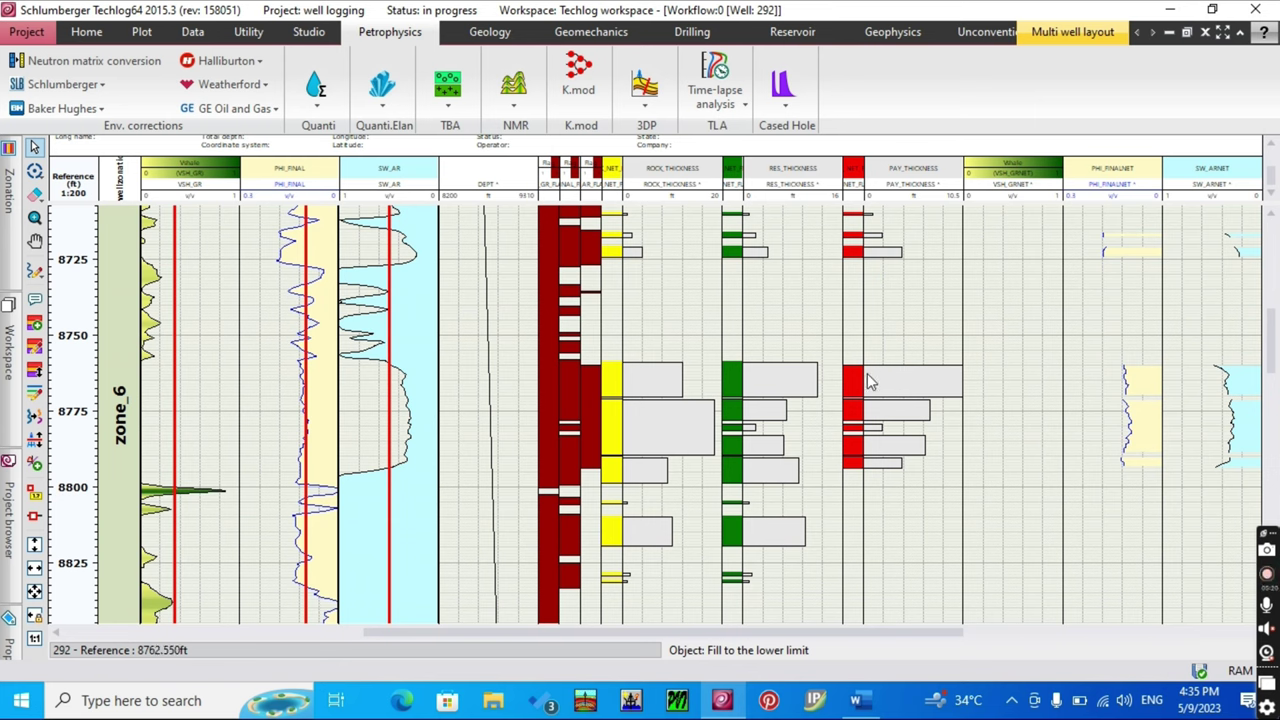
mouse_move(391, 373)
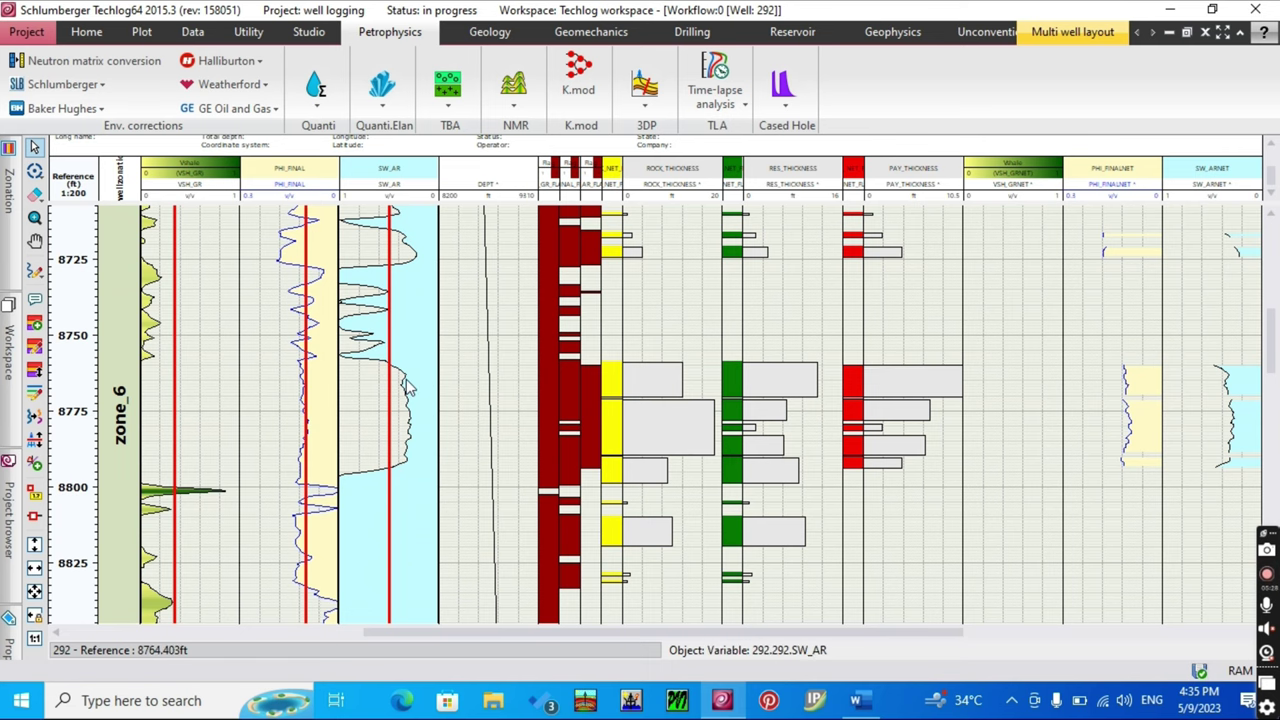
scroll(410, 395, "down", 1)
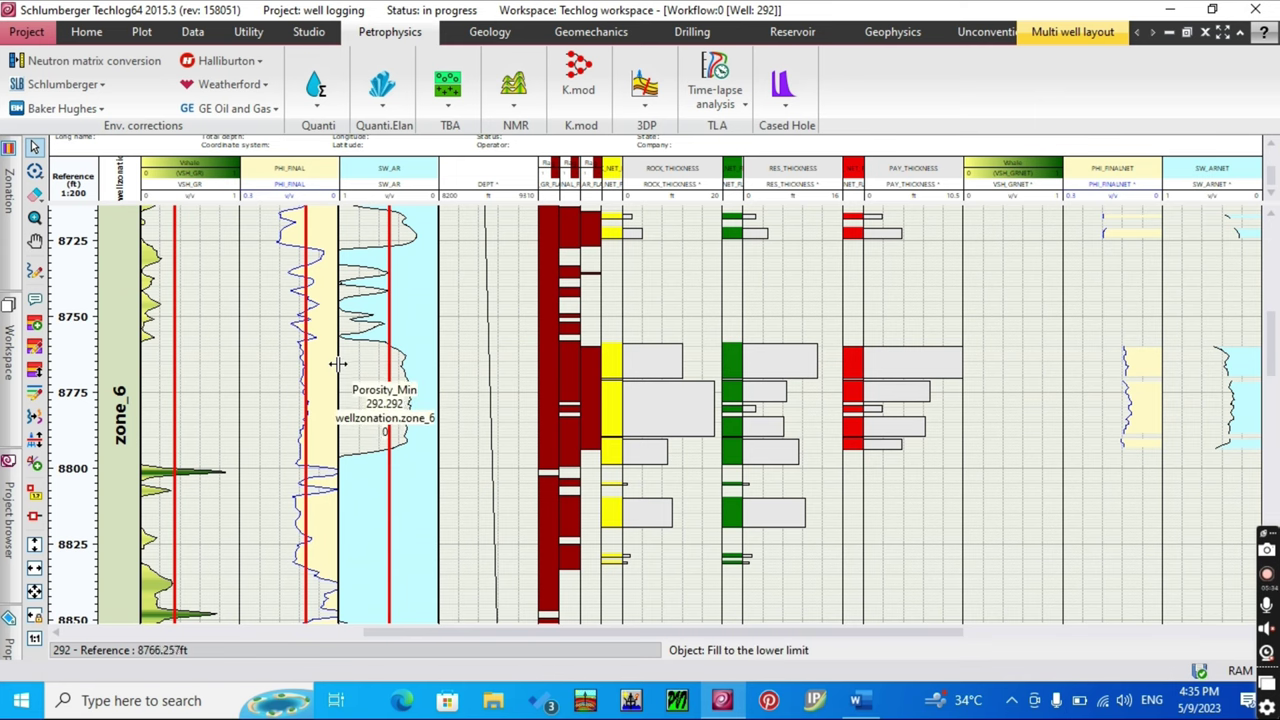
scroll(338, 363, "down", 6)
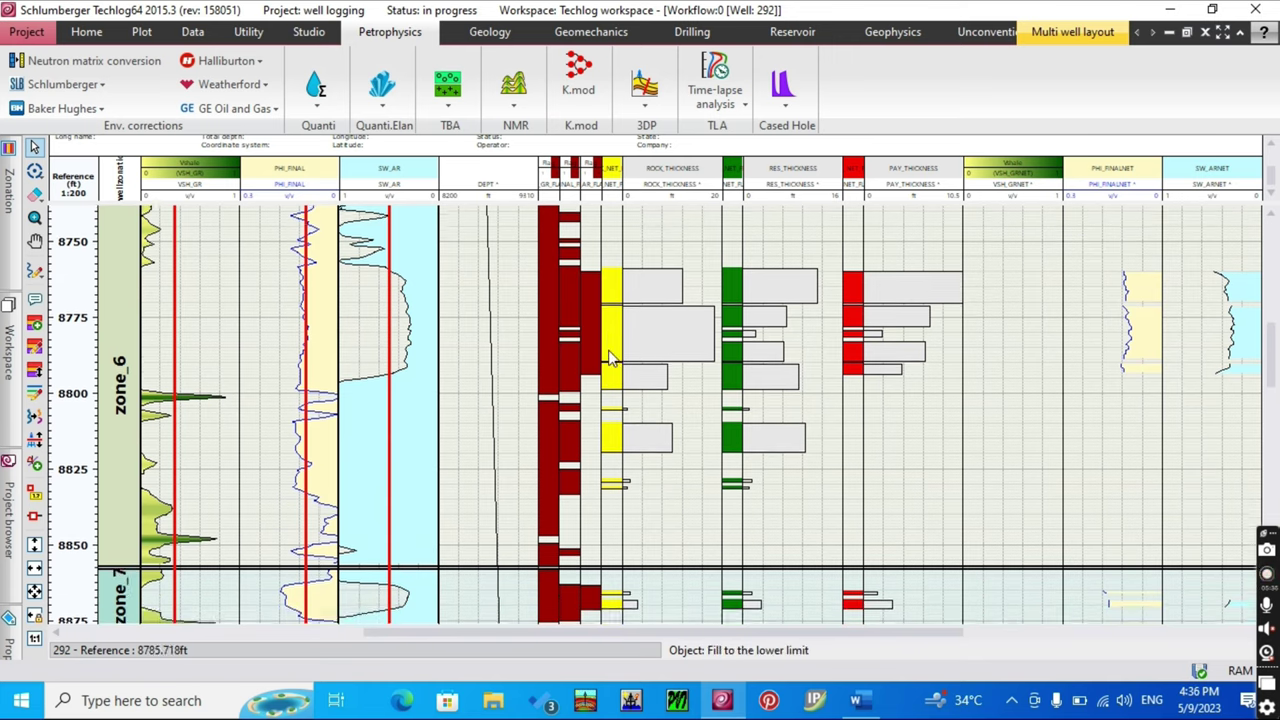
scroll(612, 360, "up", 9)
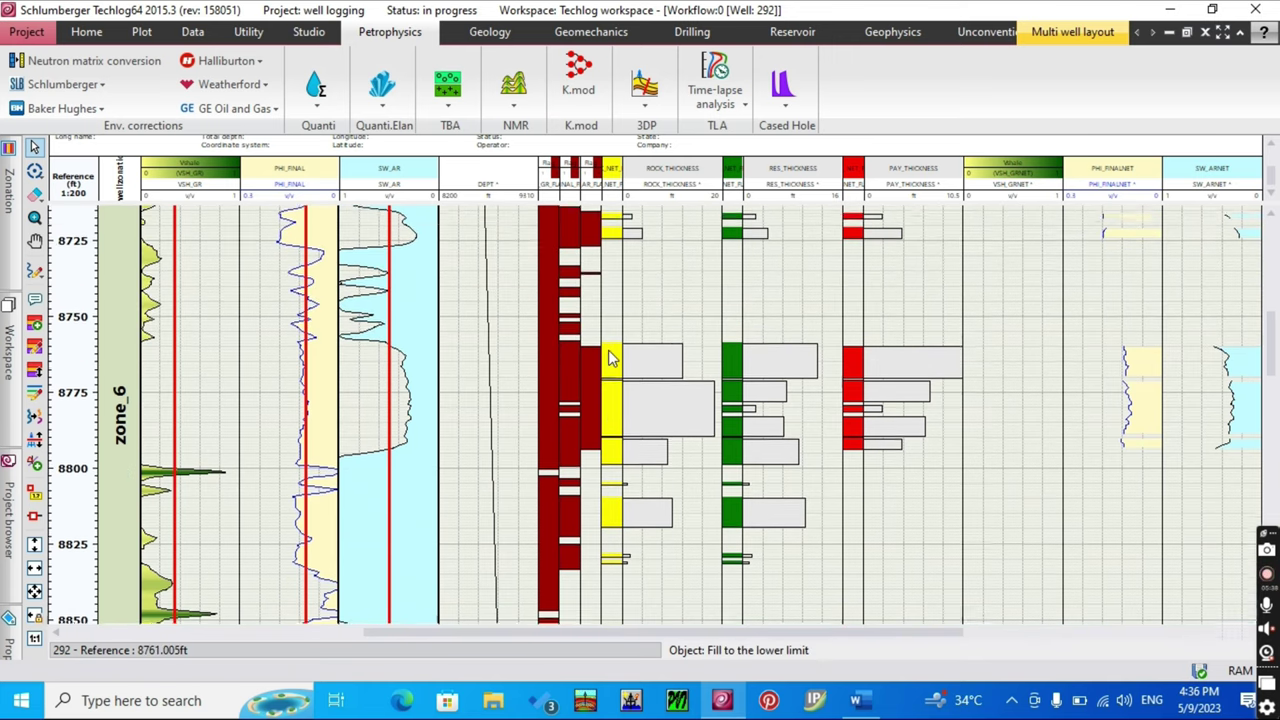
scroll(612, 360, "up", 3)
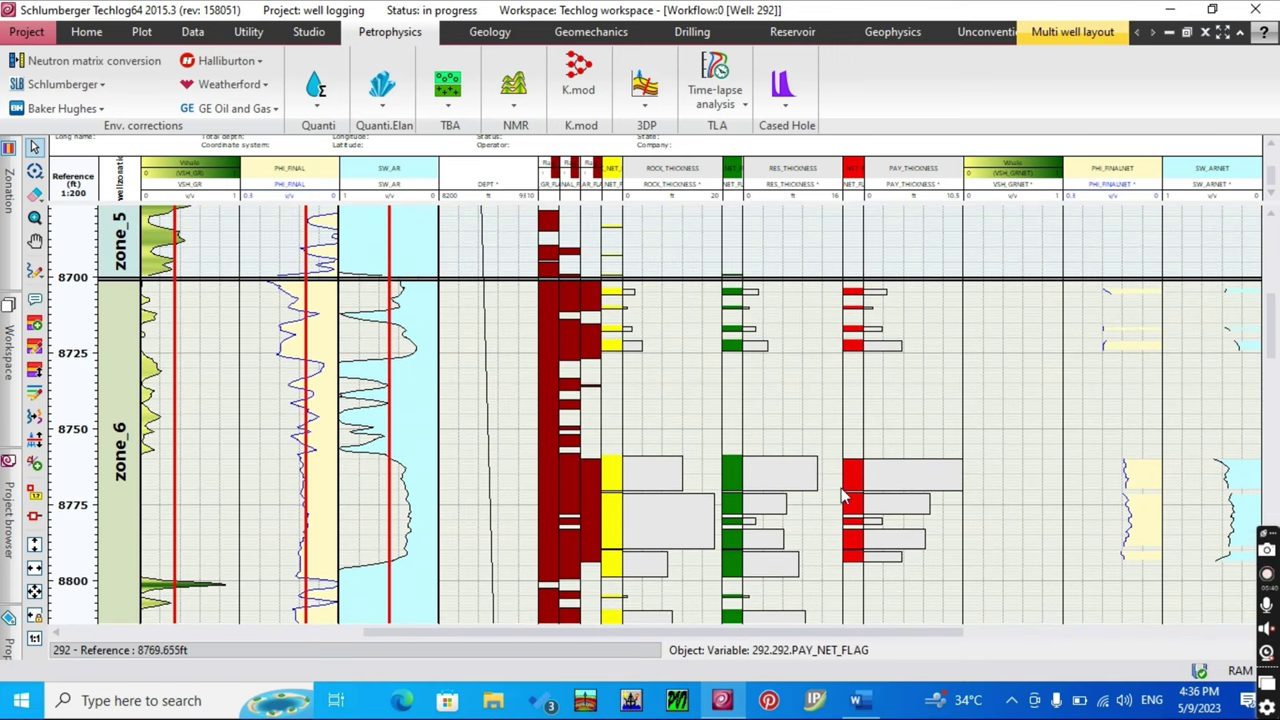
scroll(846, 480, "up", 2)
scroll(844, 483, "up", 3)
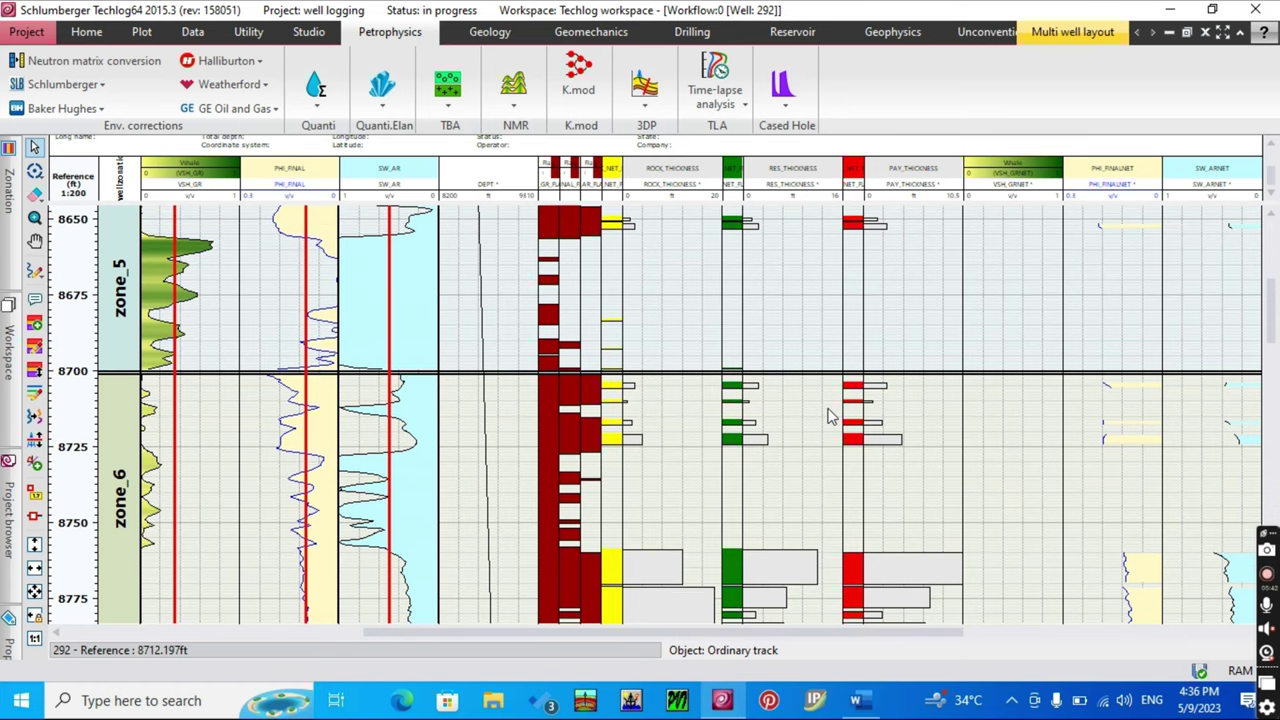
scroll(878, 477, "up", 2)
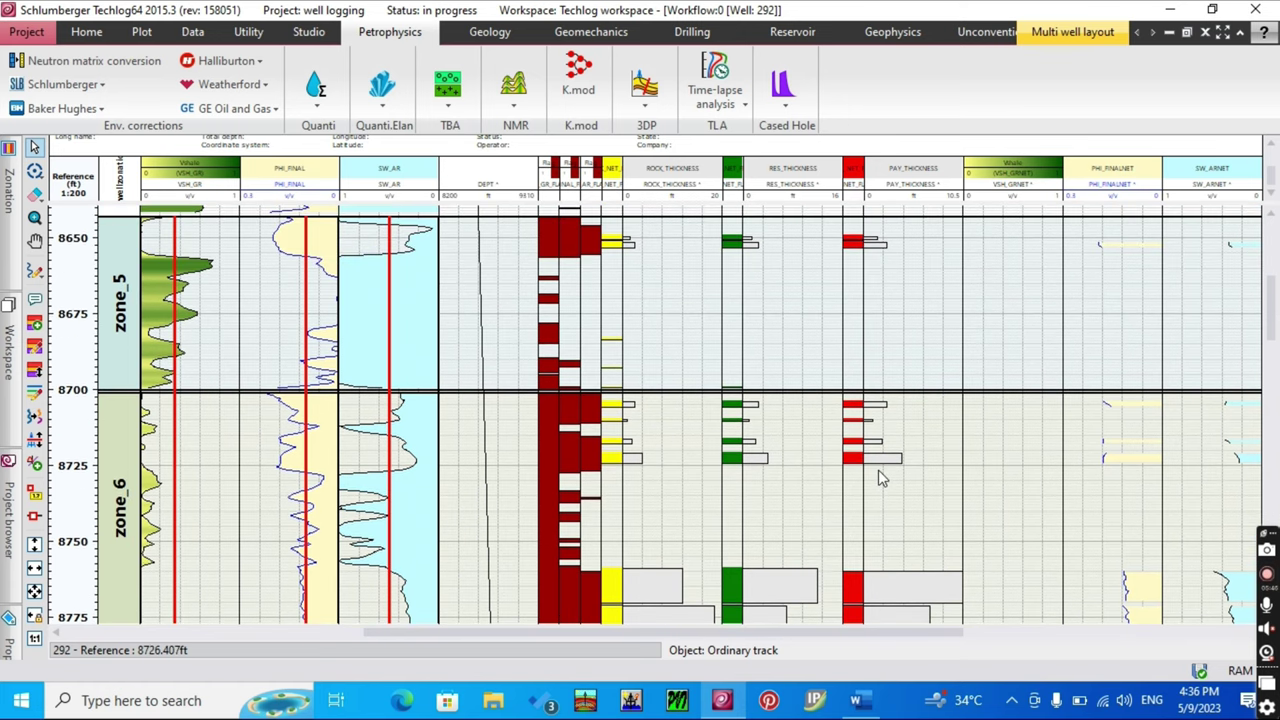
scroll(895, 485, "up", 1)
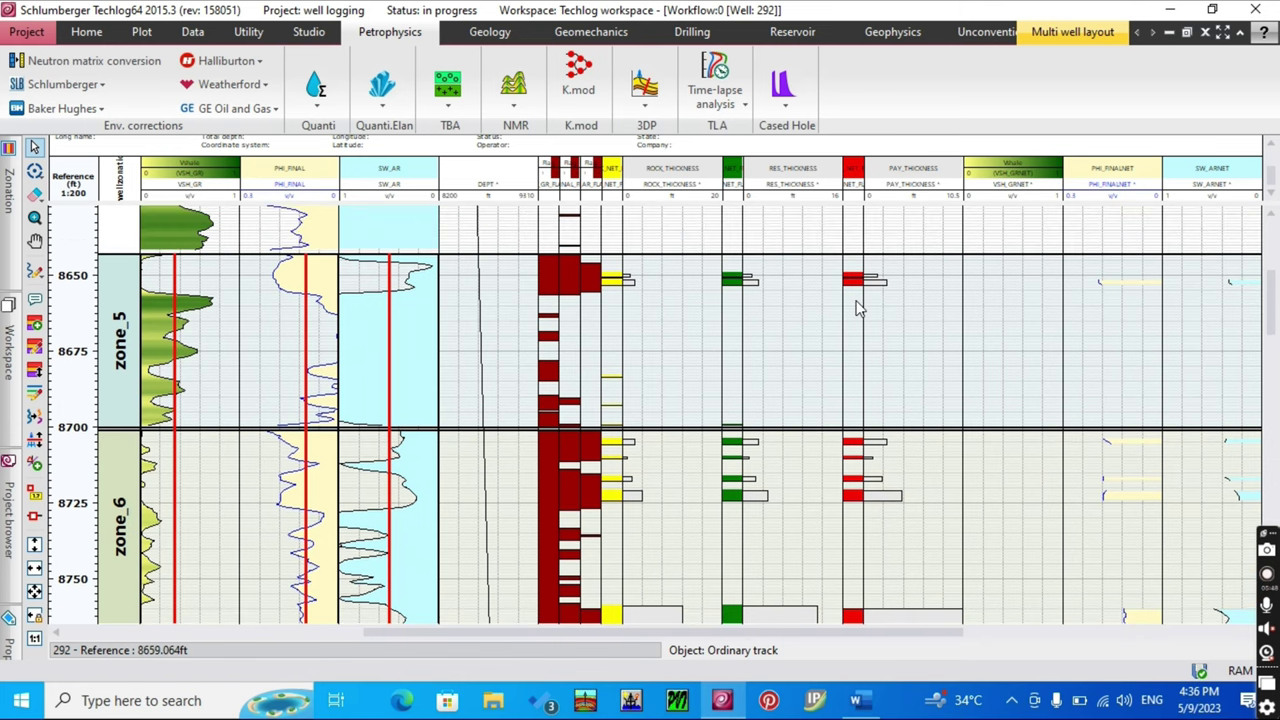
scroll(866, 288, "down", 2)
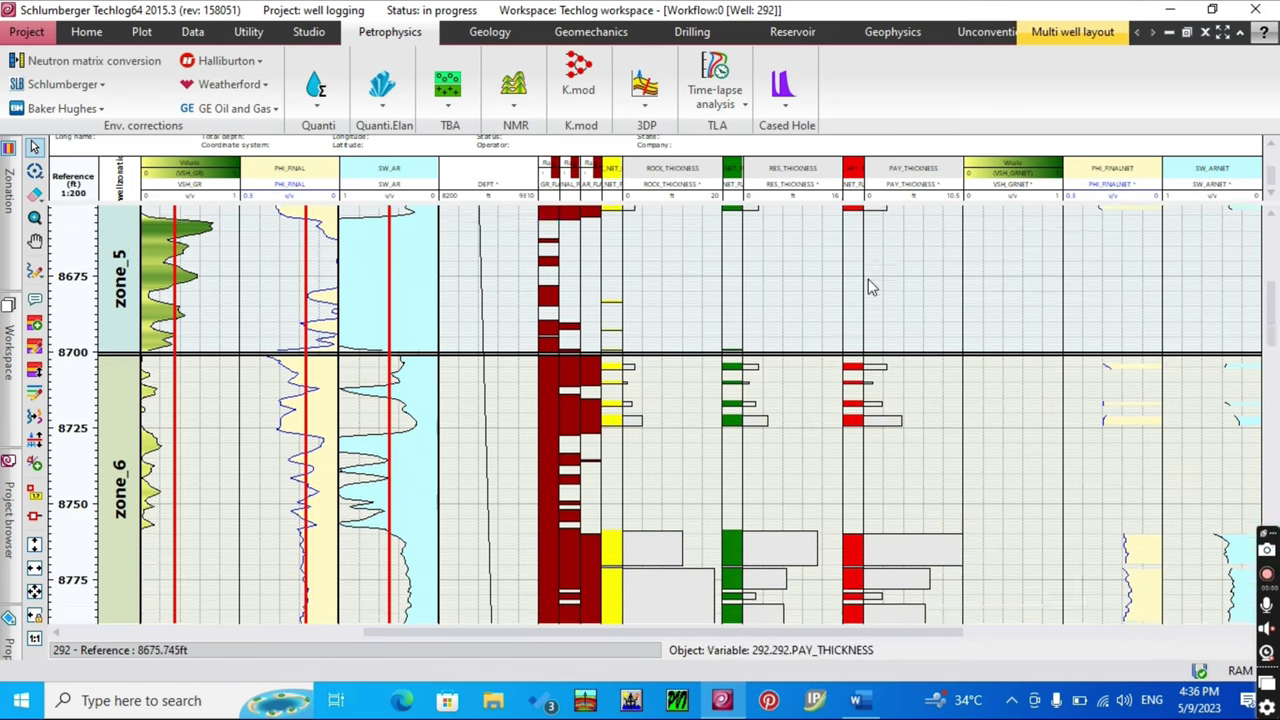
scroll(869, 287, "down", 6)
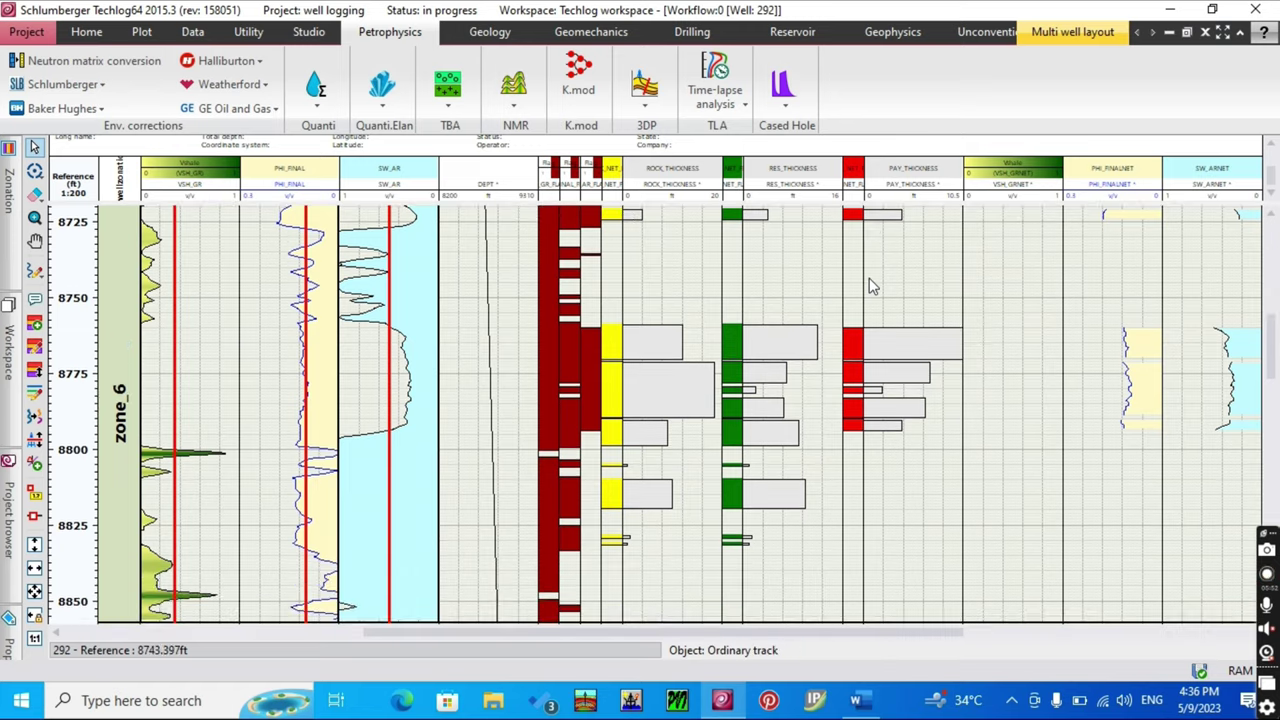
scroll(830, 390, "down", 7)
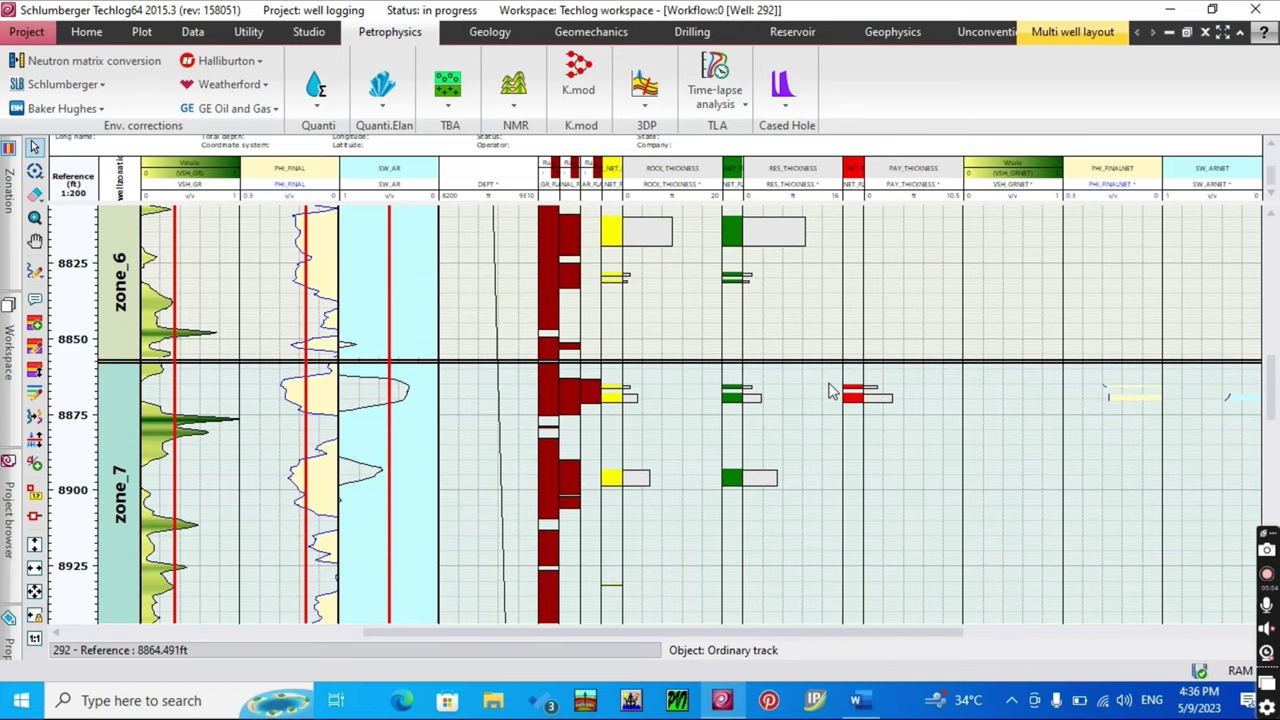
scroll(830, 390, "up", 8)
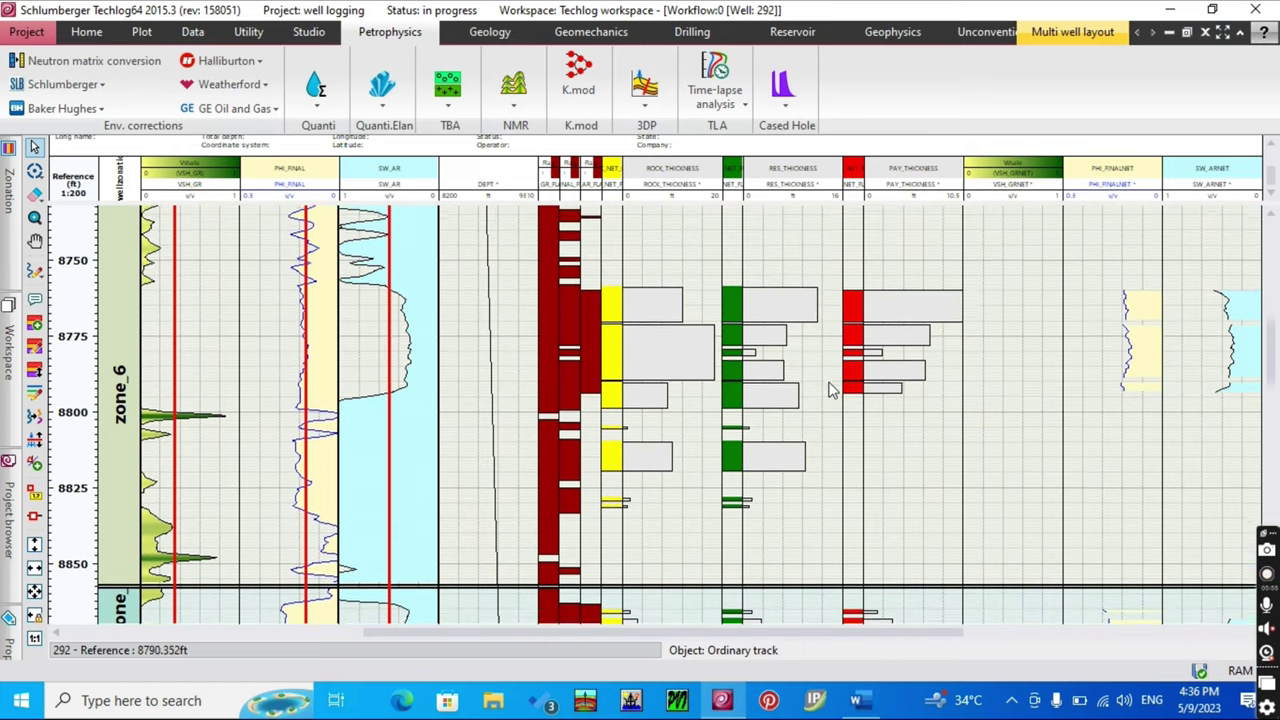
scroll(830, 390, "up", 6)
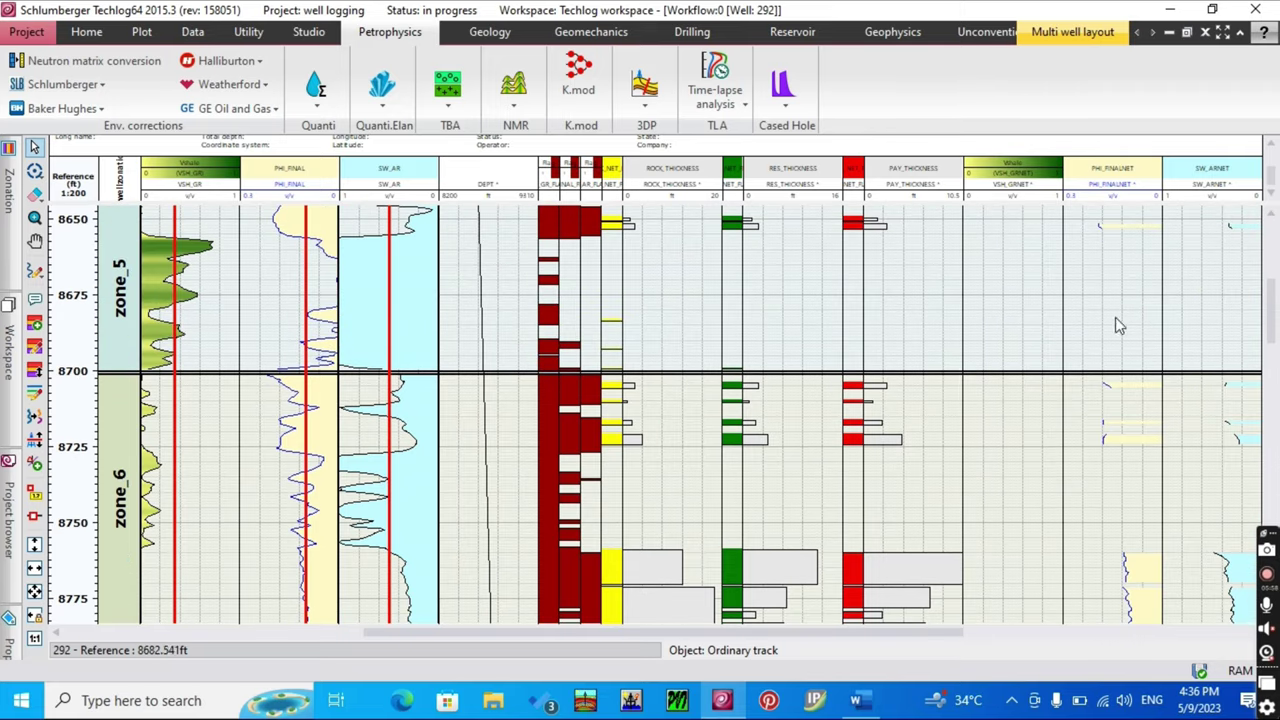
left_click(1207, 34)
left_click(638, 369)
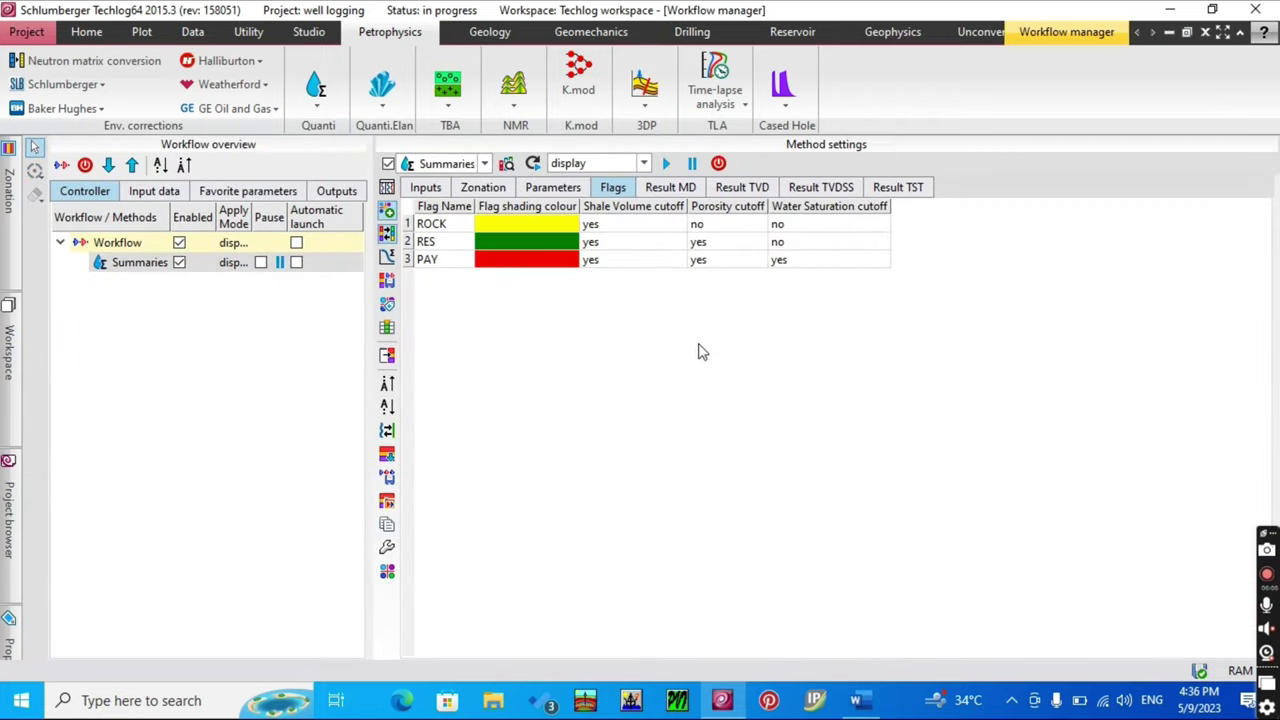
- Examine the MD summary results for zone_5 to zone_7, including net thickness, BVW, average shale volume, porosity and water saturation
left_click(672, 190)
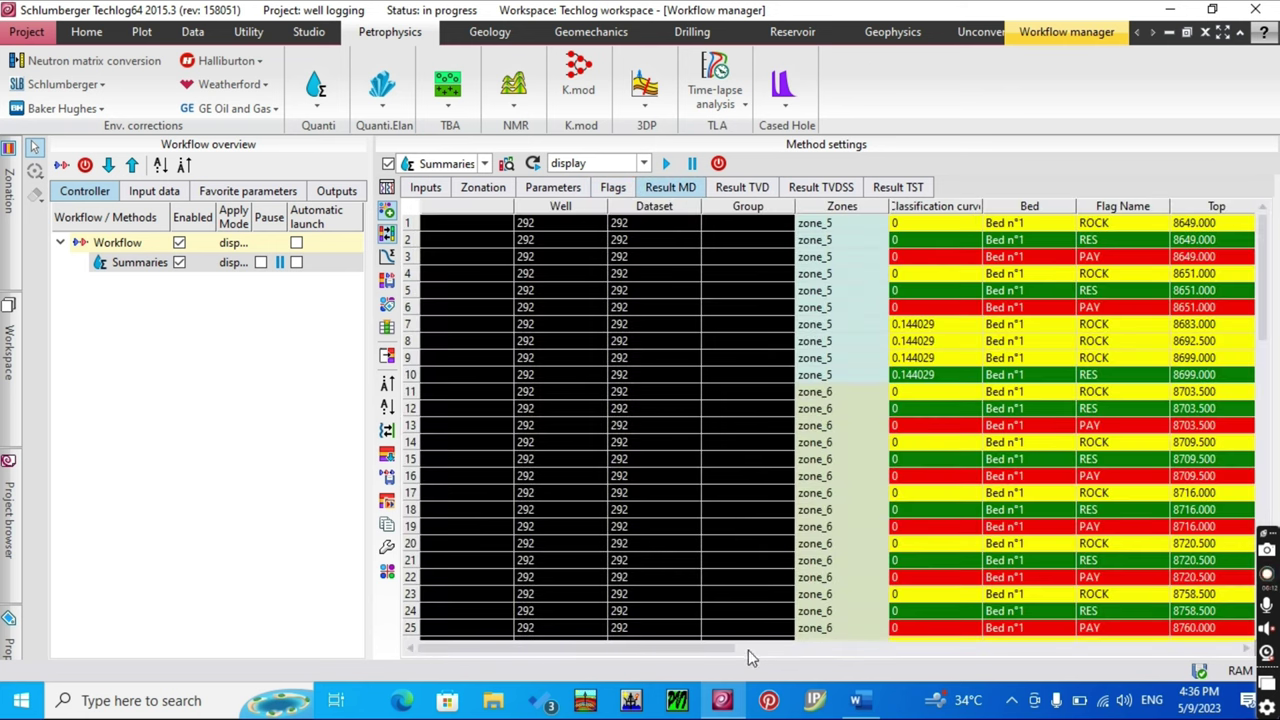
left_click_drag(722, 650, 852, 650)
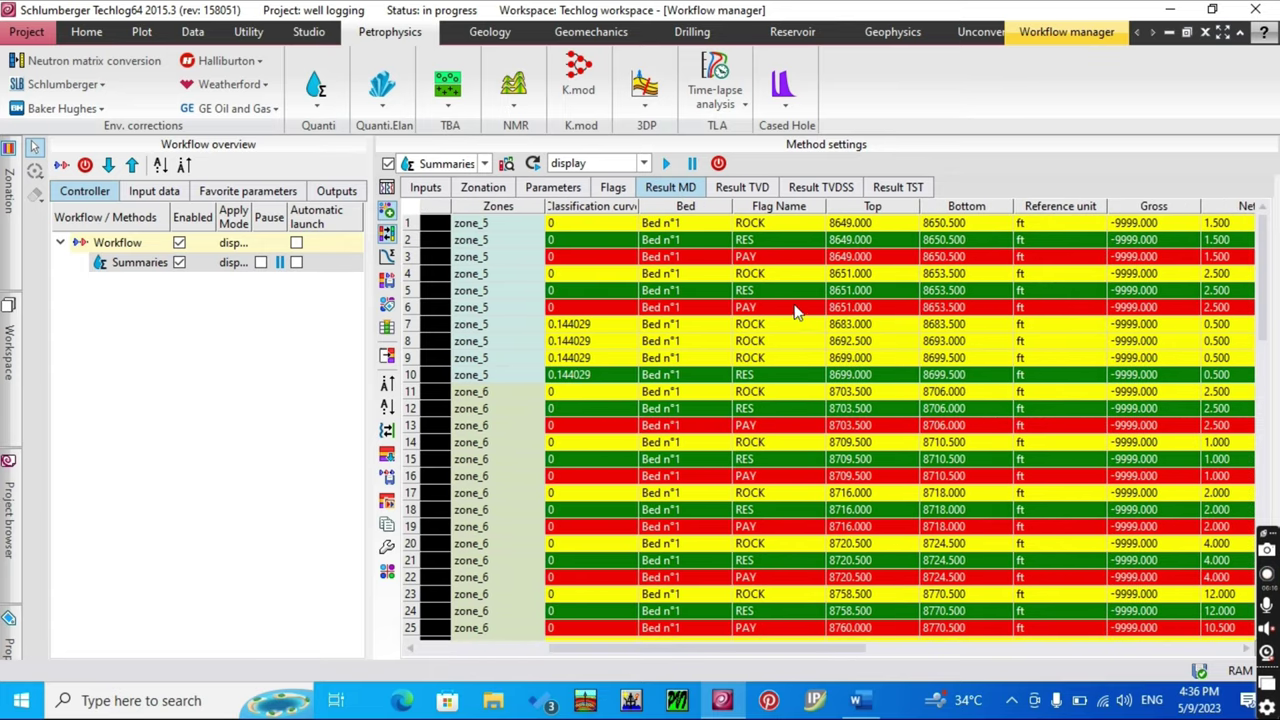
scroll(836, 413, "down", 3)
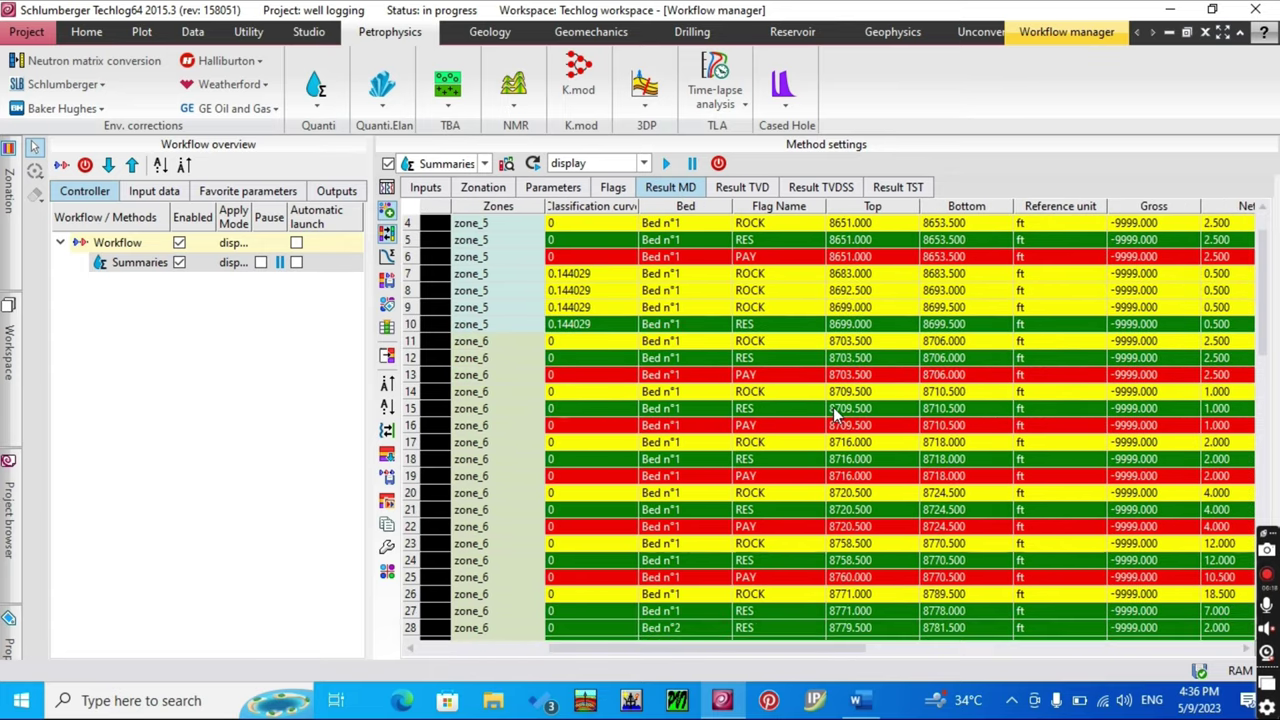
scroll(836, 413, "up", 3)
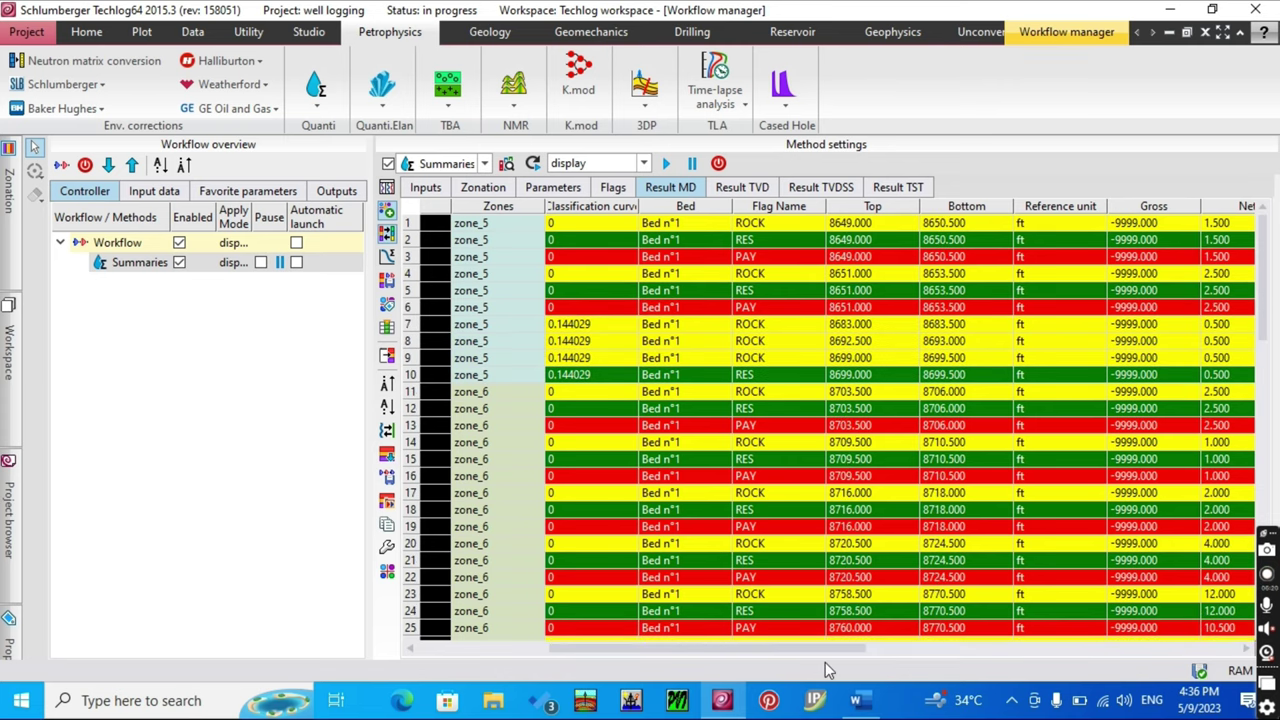
left_click_drag(852, 650, 1172, 655)
scroll(1006, 355, "down", 4)
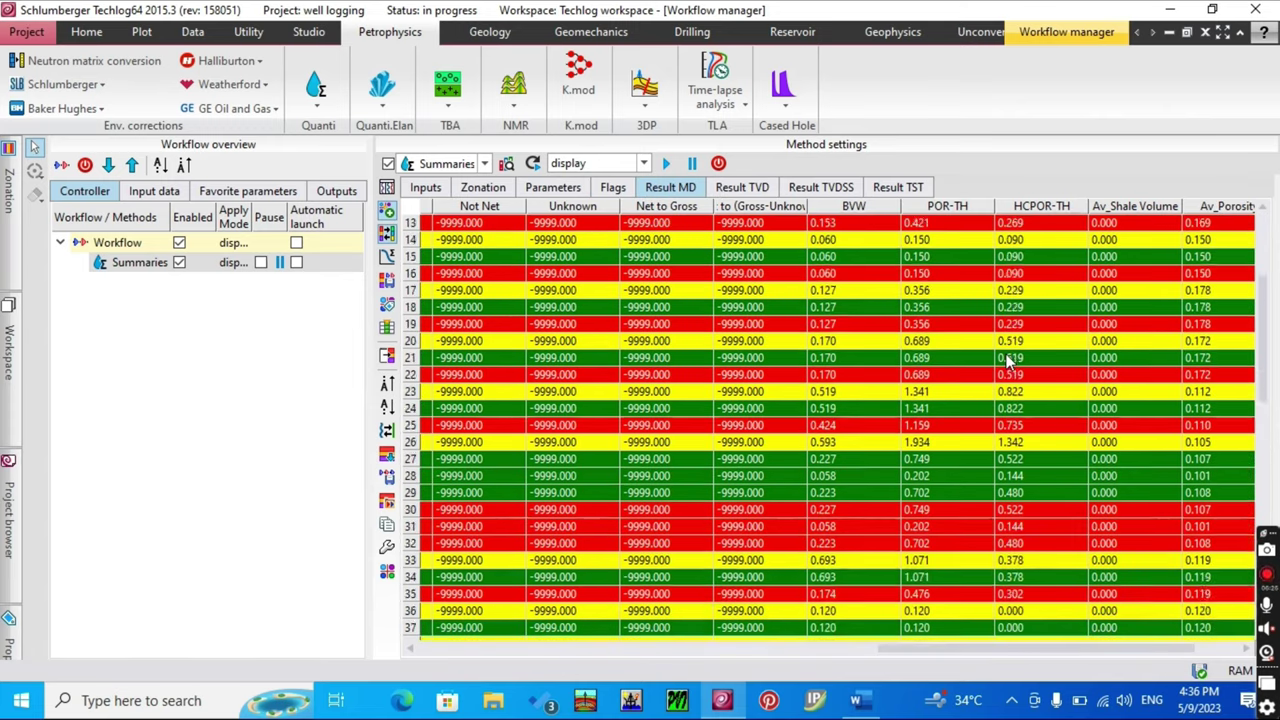
scroll(1008, 360, "down", 8)
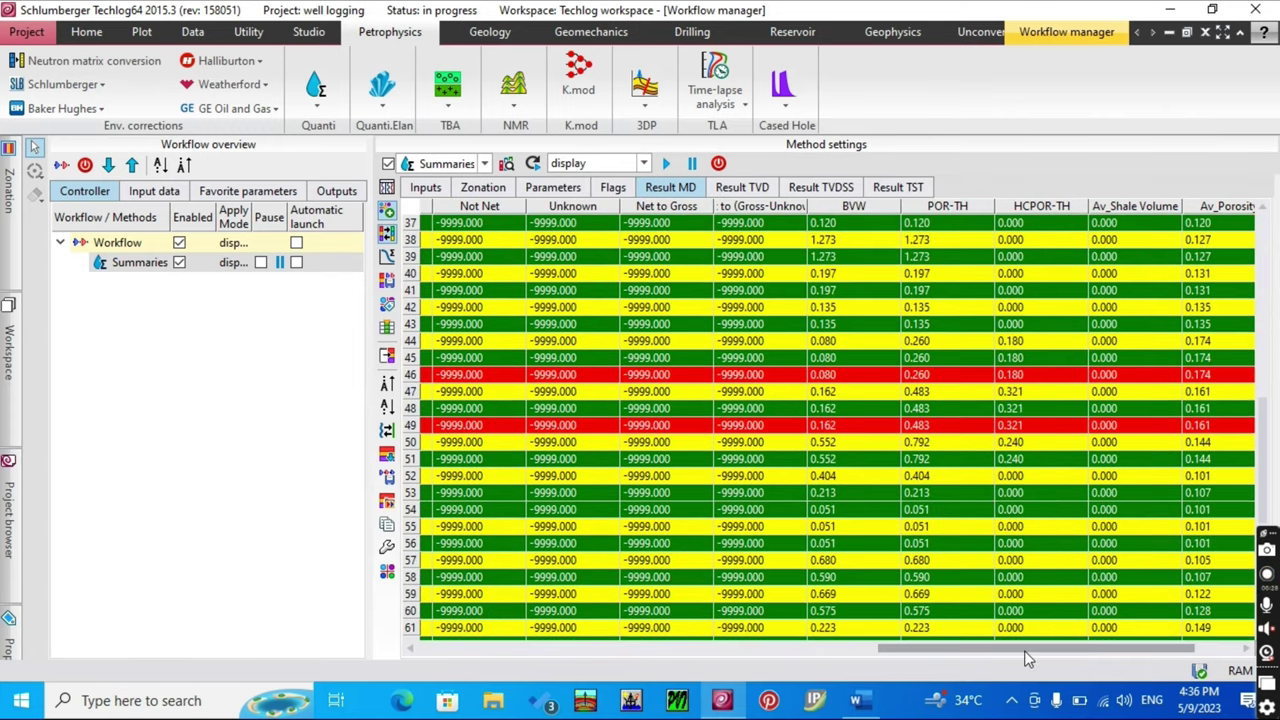
left_click_drag(1026, 653, 1077, 645)
scroll(1000, 450, "down", 7)
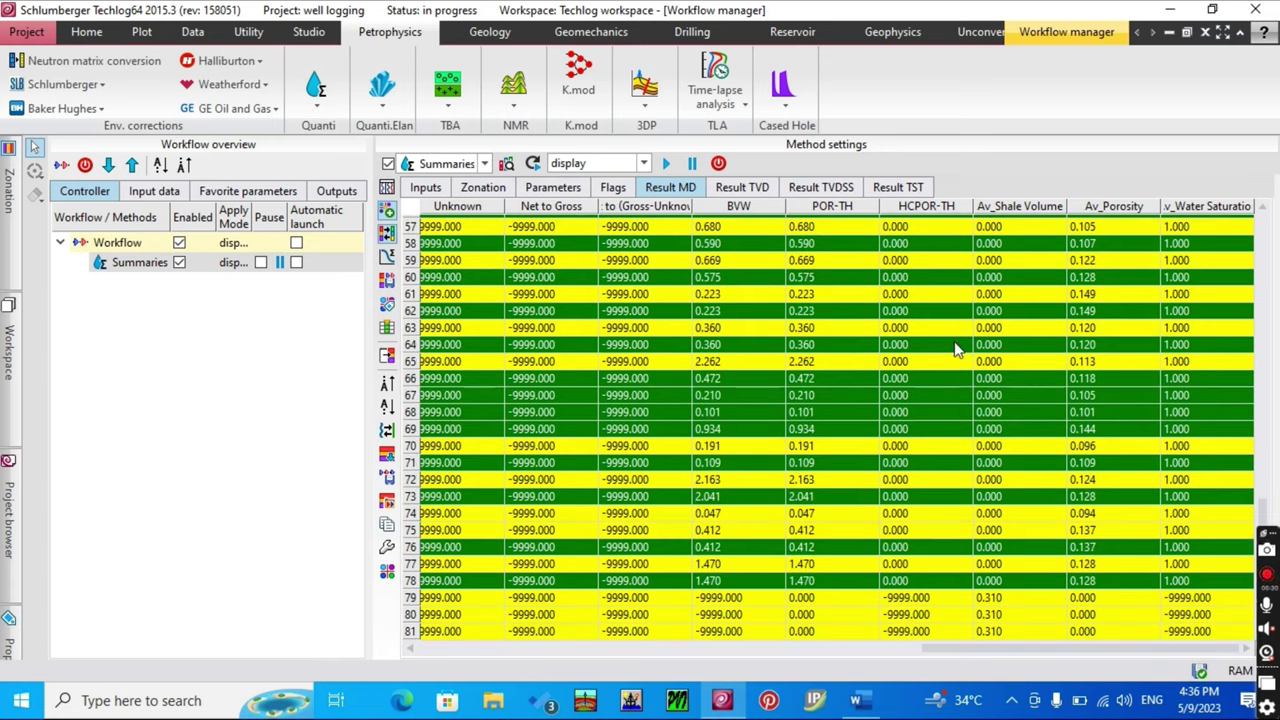
left_click_drag(1030, 651, 730, 656)
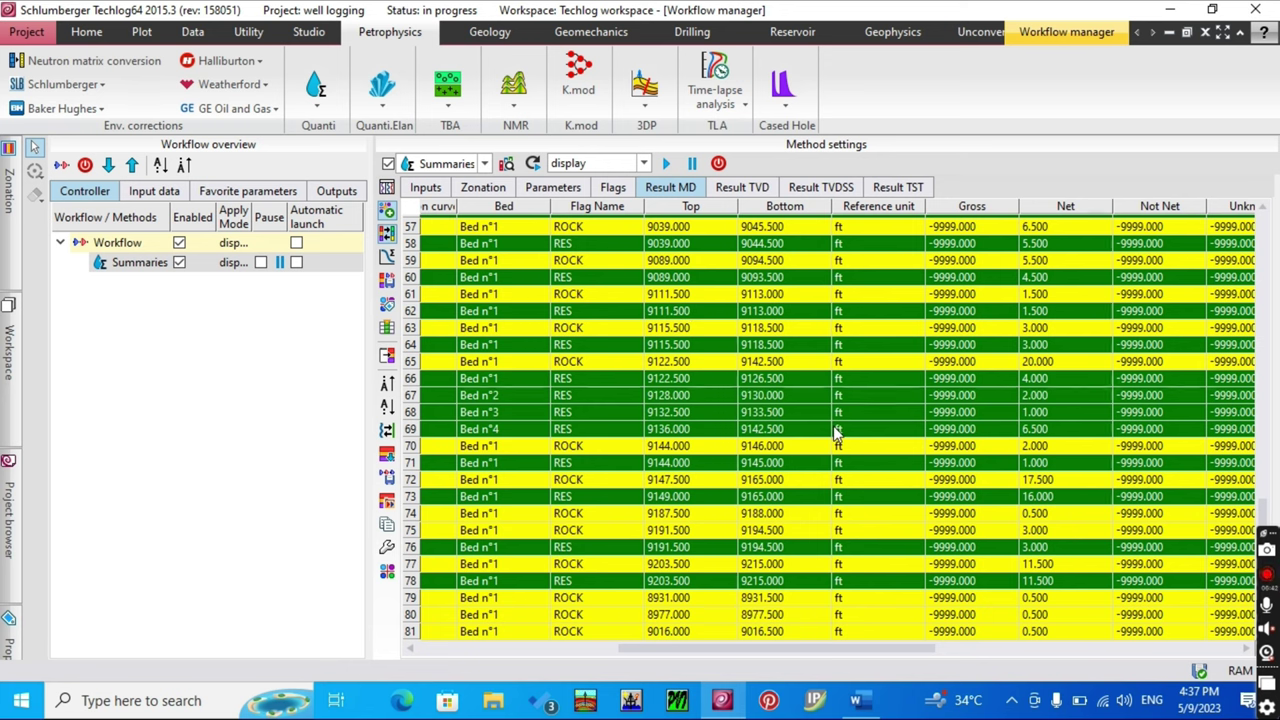
scroll(835, 430, "up", 17)
scroll(850, 445, "up", 2)
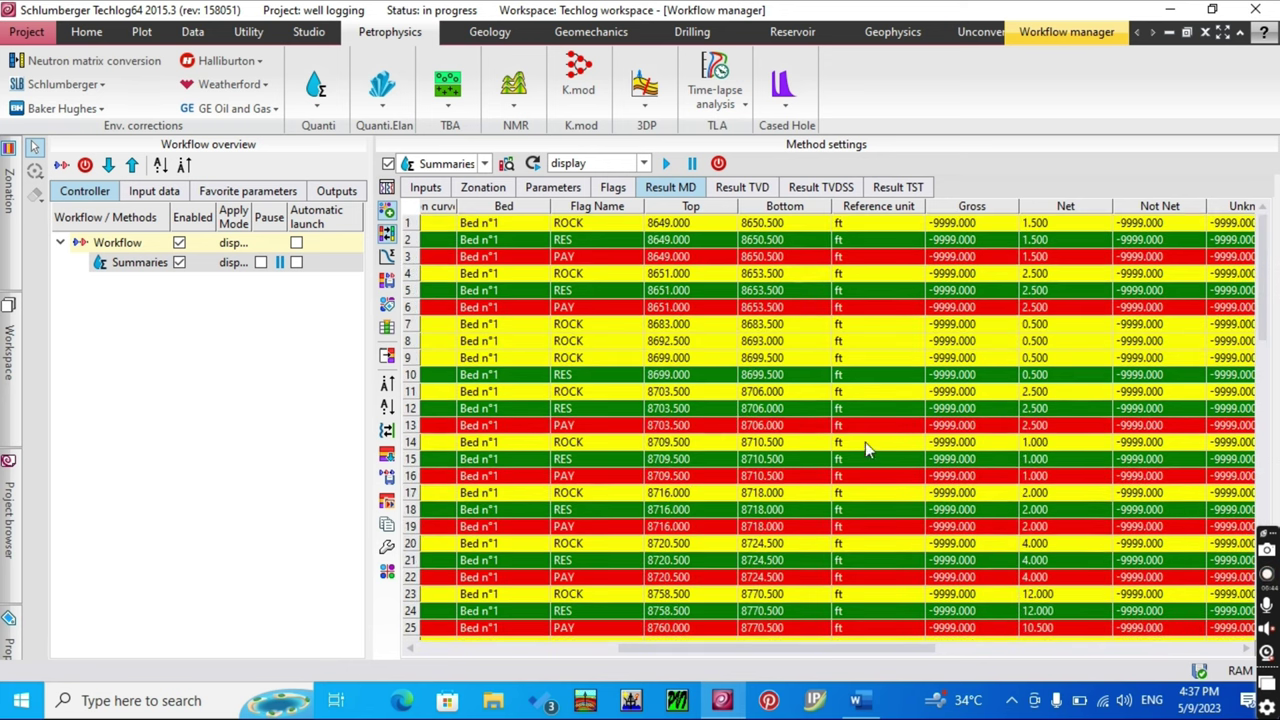
left_click_drag(849, 648, 978, 627)
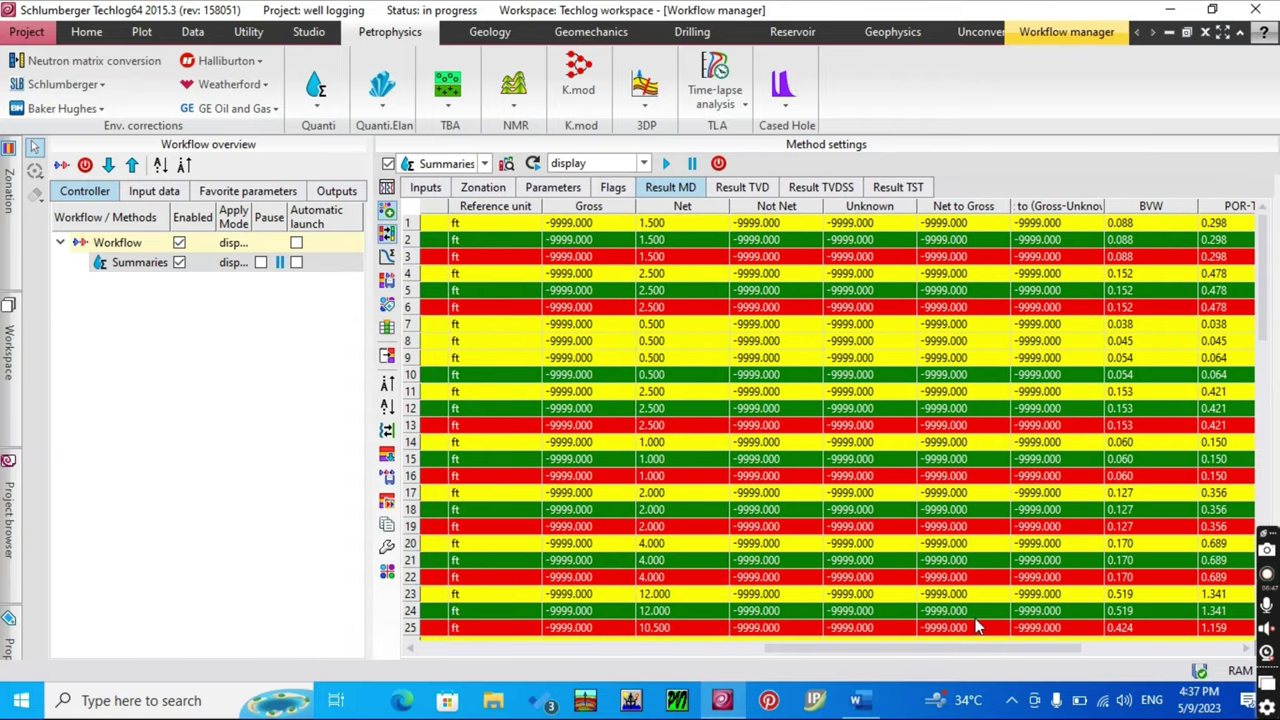
- Switch the Summaries apply mode to save, run the method, and check well 292's dataset in the project browser for the saved Summaries
left_click(645, 165)
left_click(640, 197)
left_click(667, 163)
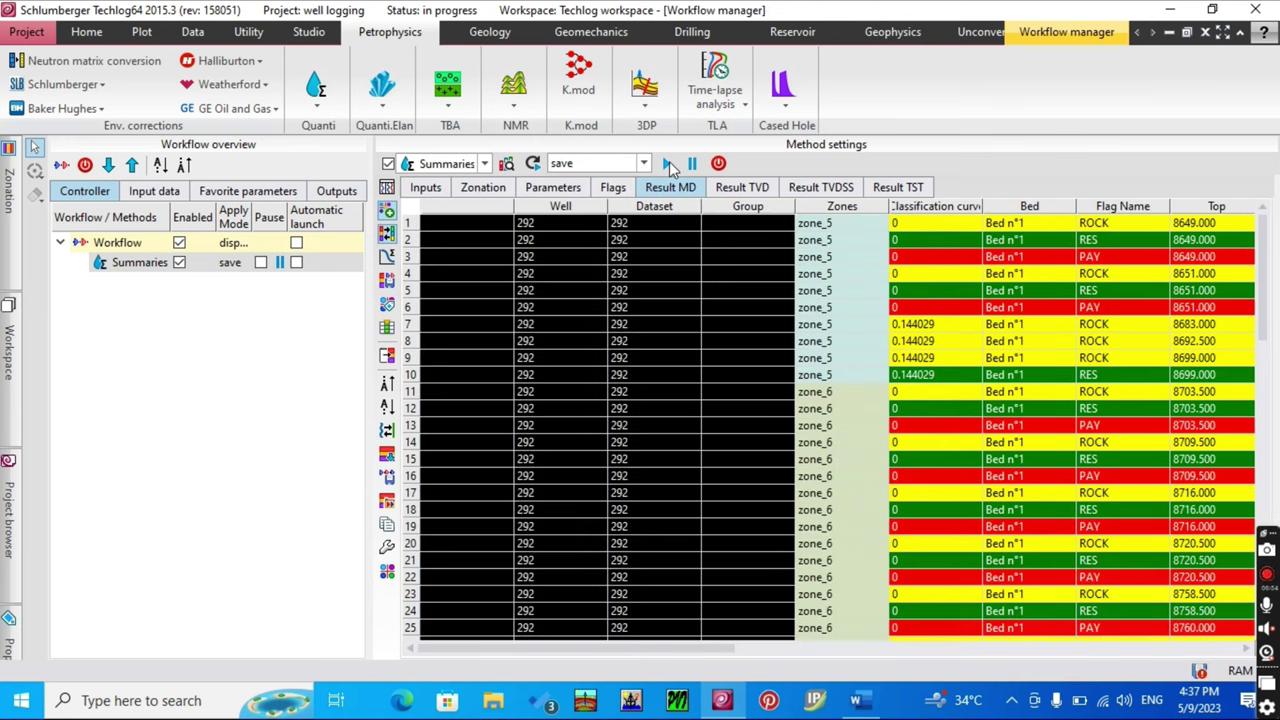
left_click(8, 510)
scroll(190, 450, "down", 8)
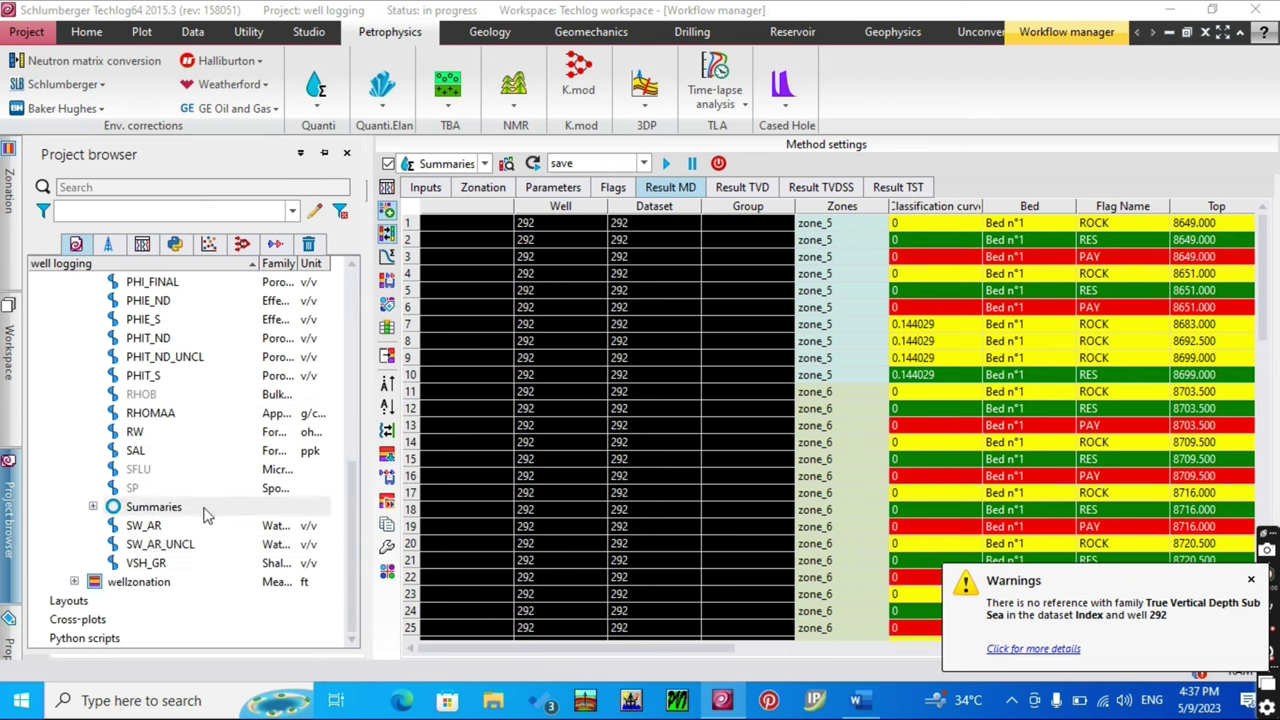
scroll(205, 515, "up", 10)
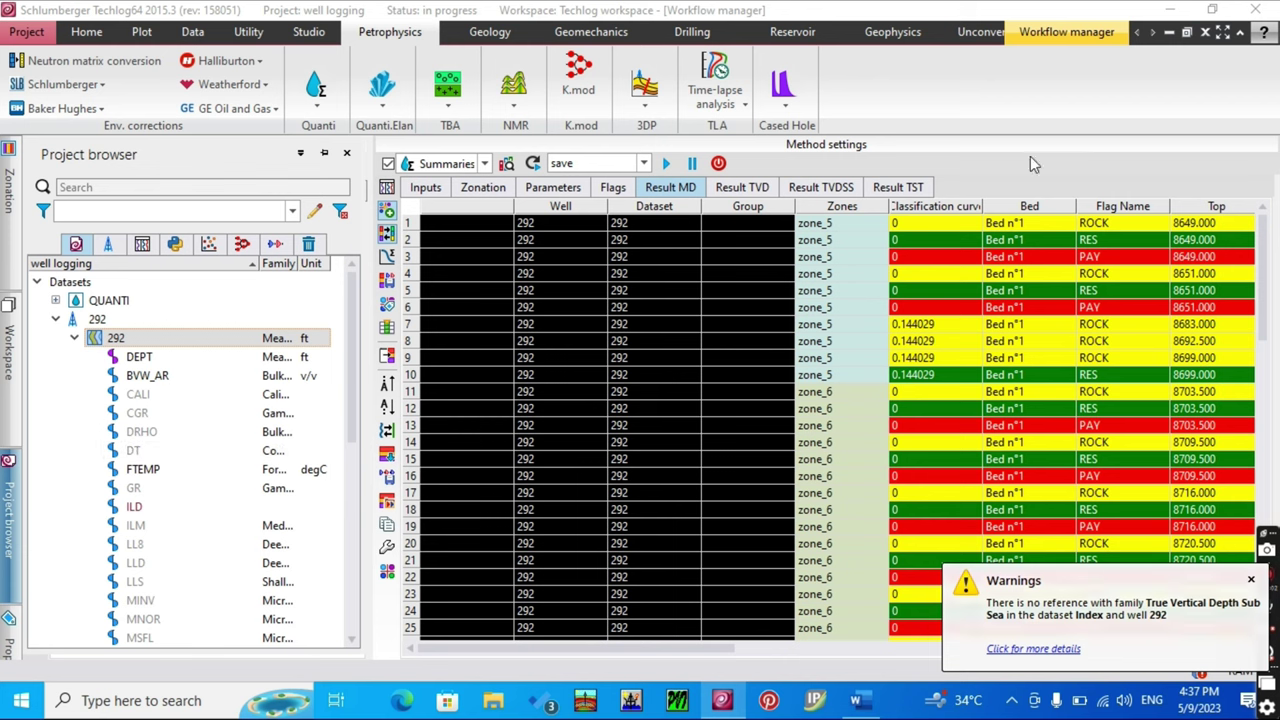